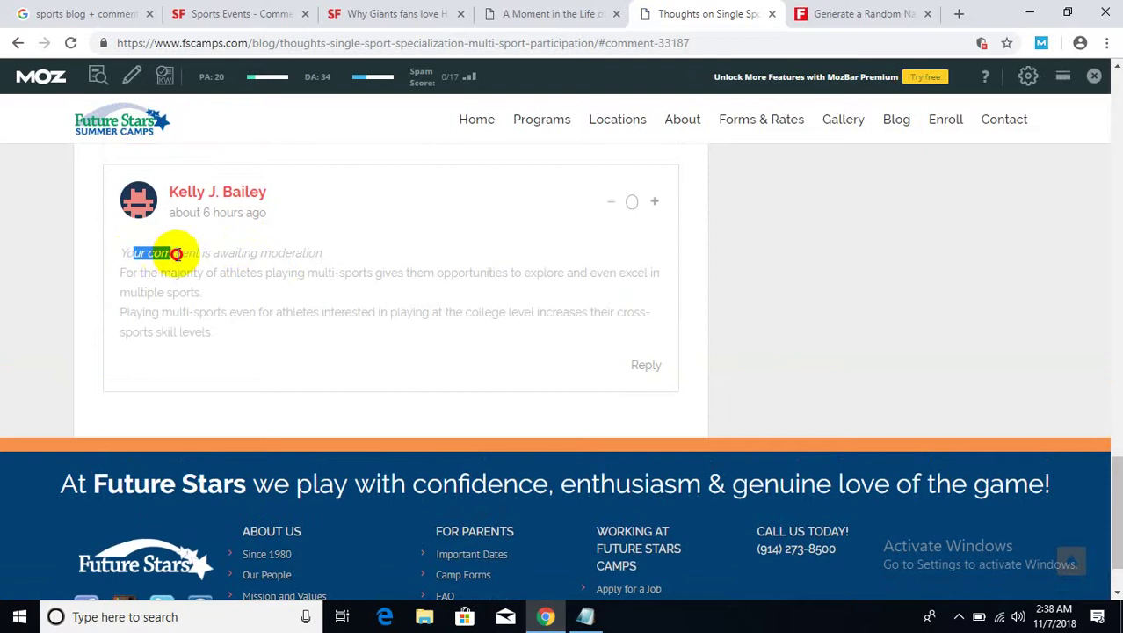
# - Look over the pending comment, its awaiting-moderation notice and the post author's name
pyautogui.click(332, 255)
pyautogui.moveTo(332, 255); pyautogui.dragTo(129, 249)
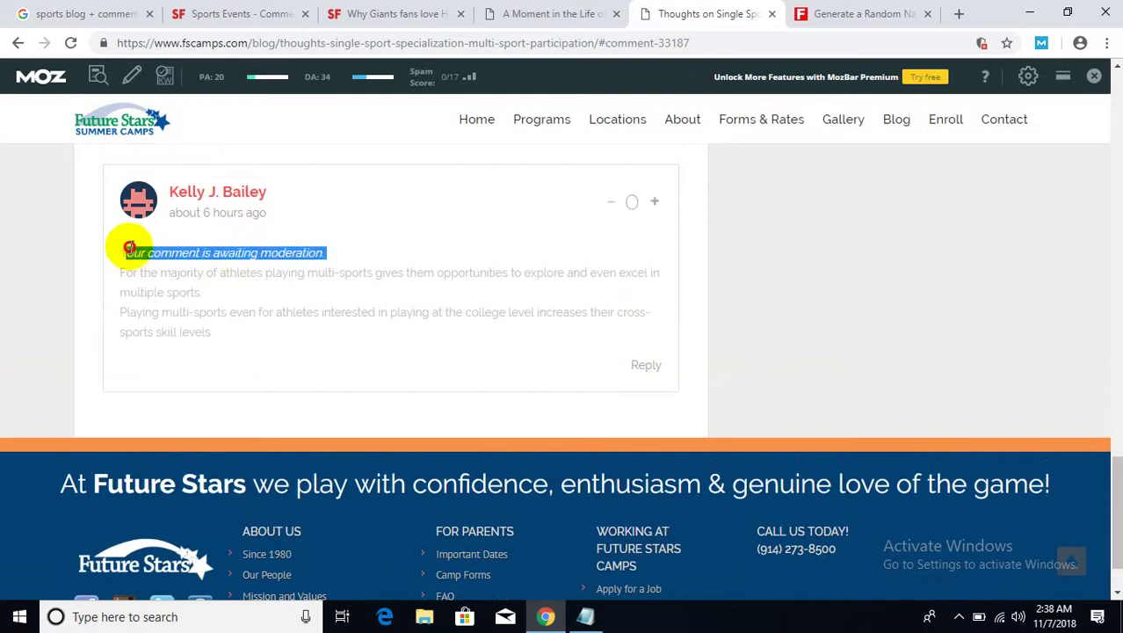
pyautogui.scroll(5, 360, 273)
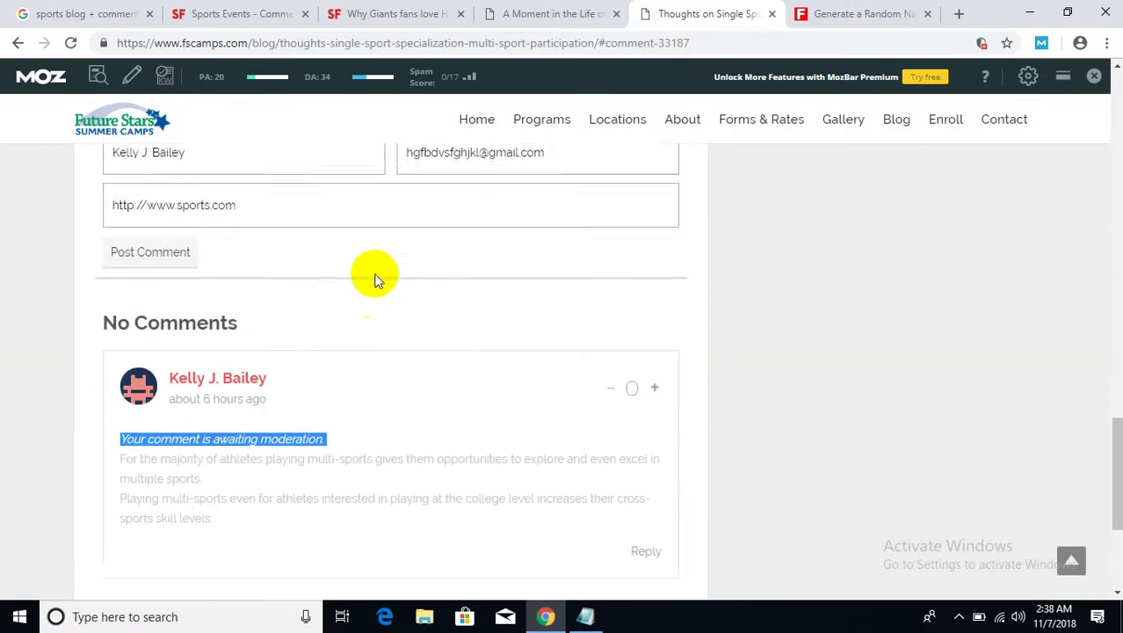
pyautogui.scroll(4, 376, 279)
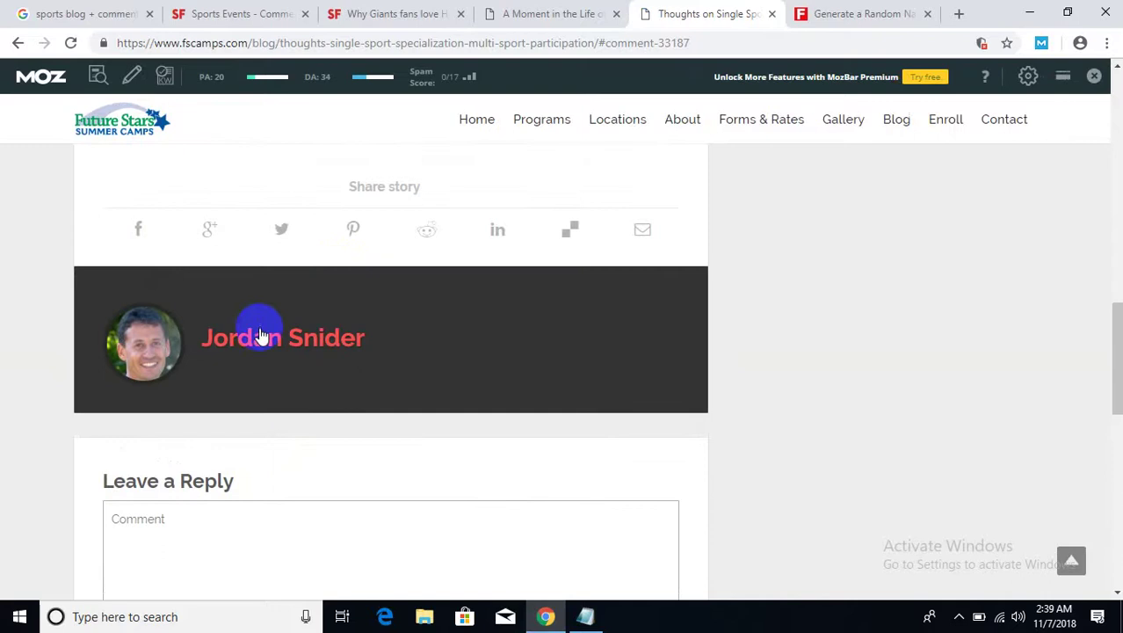
pyautogui.moveTo(392, 351); pyautogui.dragTo(200, 338)
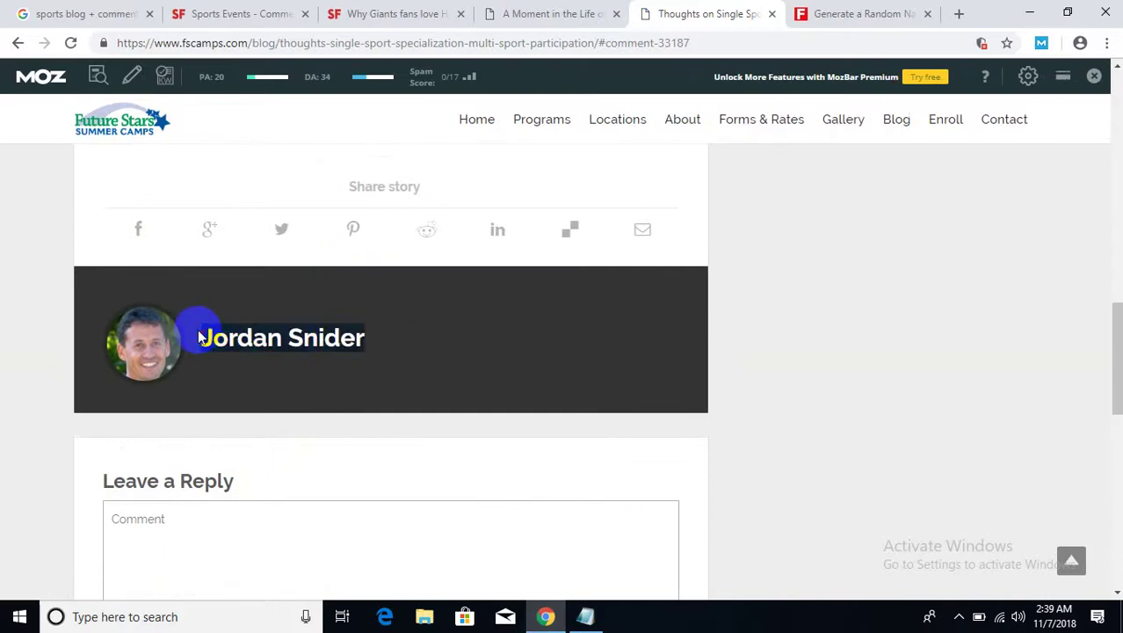
pyautogui.scroll(-4, 208, 351)
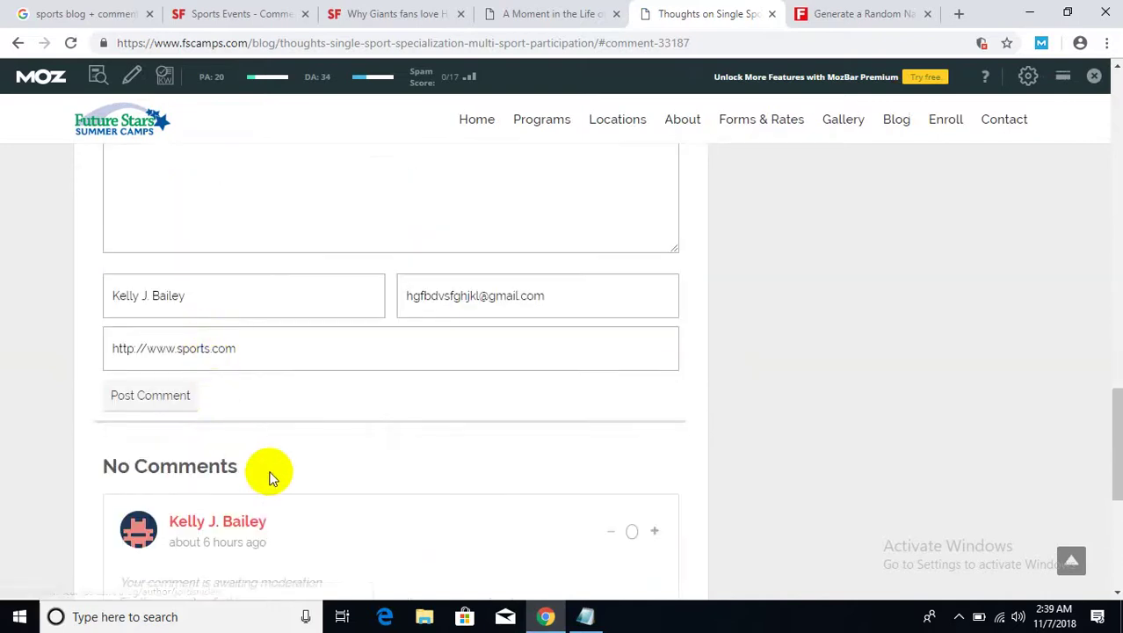
pyautogui.scroll(4, 268, 468)
pyautogui.scroll(5, 270, 469)
pyautogui.moveTo(432, 379); pyautogui.dragTo(127, 230)
pyautogui.scroll(-4, 283, 294)
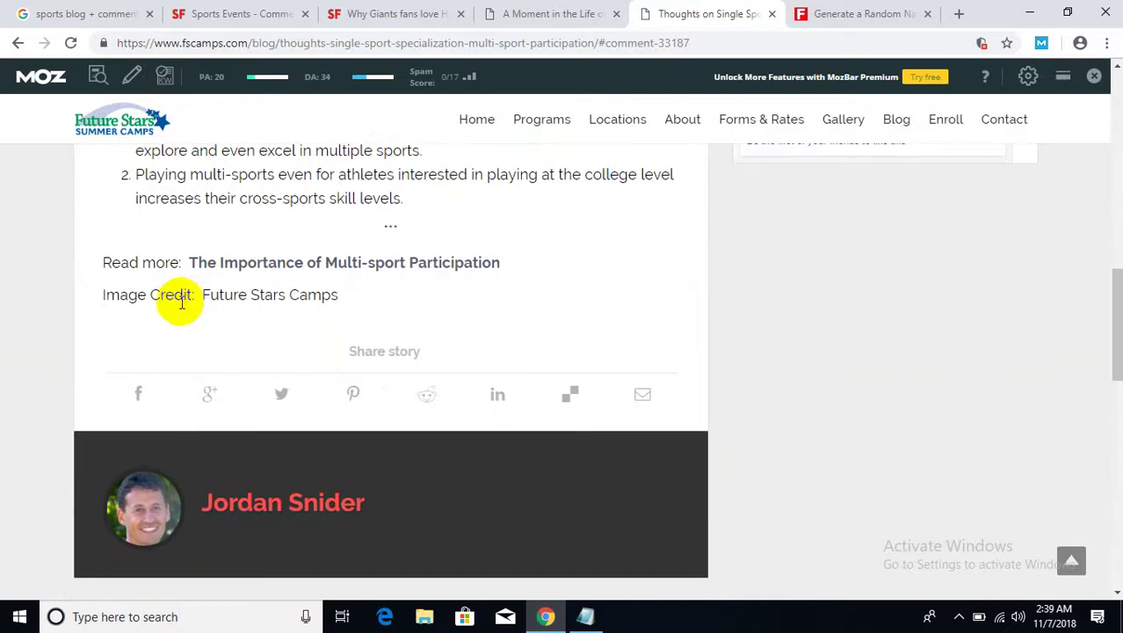
pyautogui.scroll(-5, 218, 300)
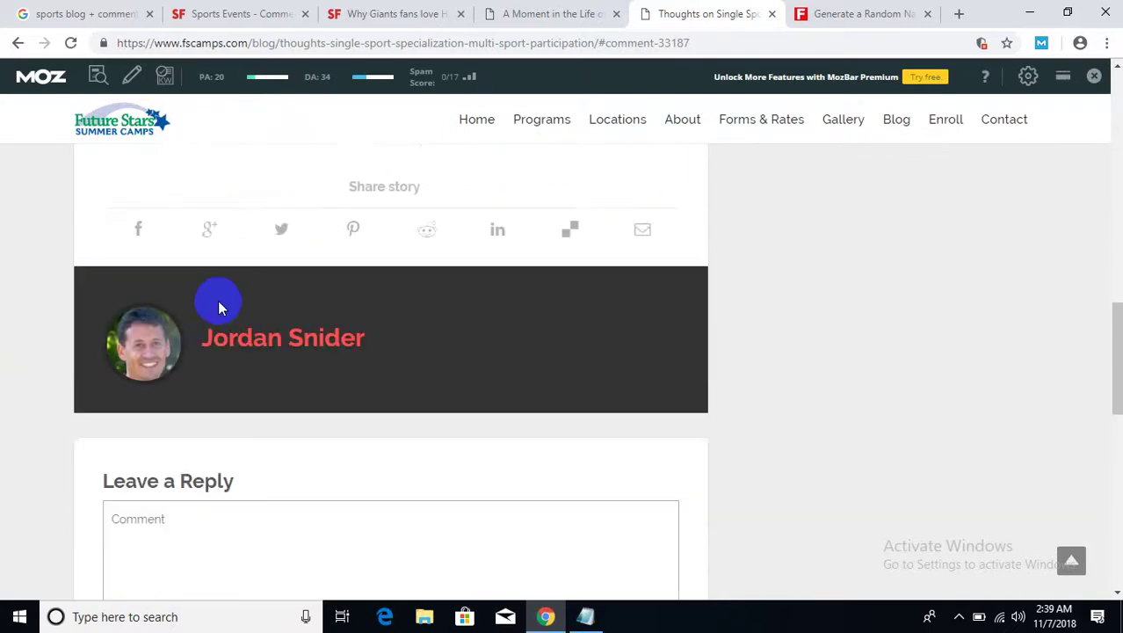
pyautogui.scroll(-5, 220, 309)
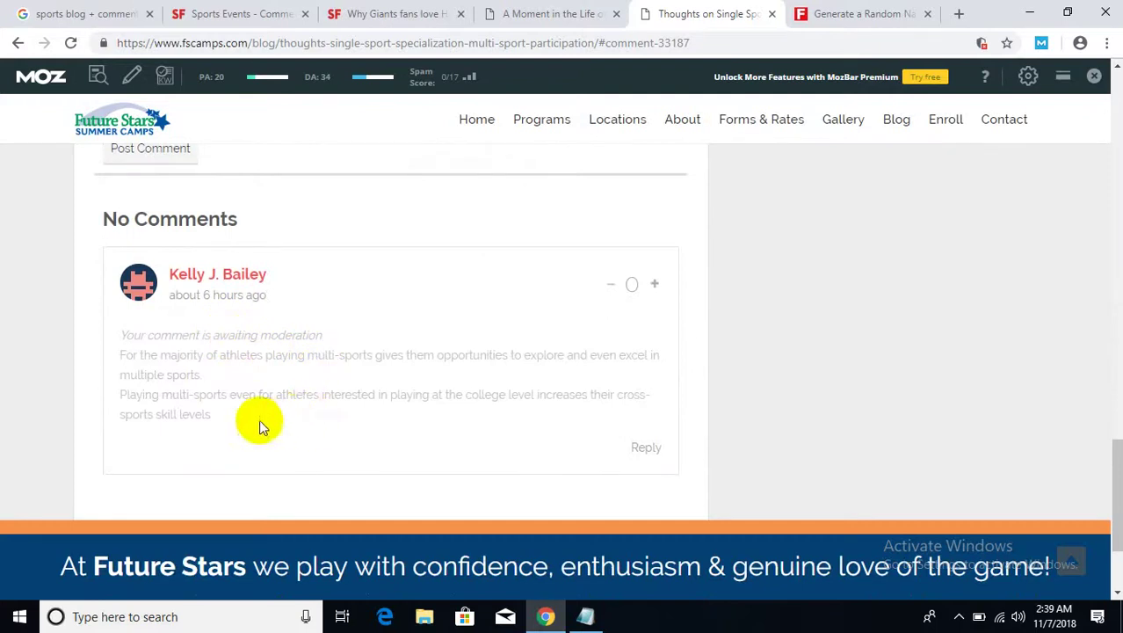
pyautogui.moveTo(259, 419); pyautogui.dragTo(133, 335)
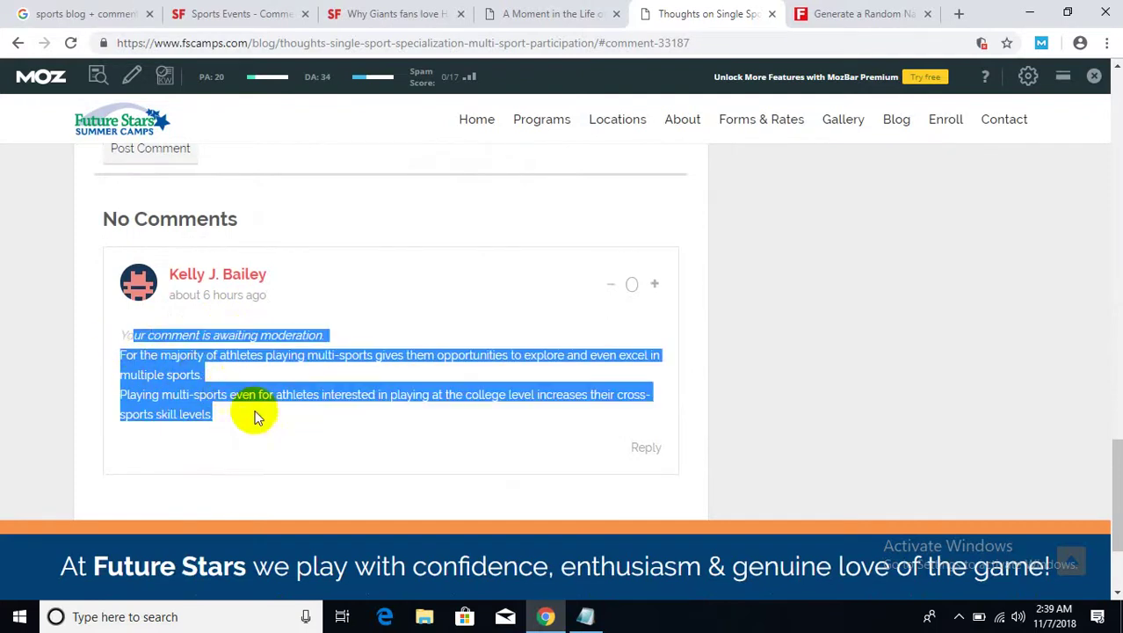
pyautogui.click(258, 416)
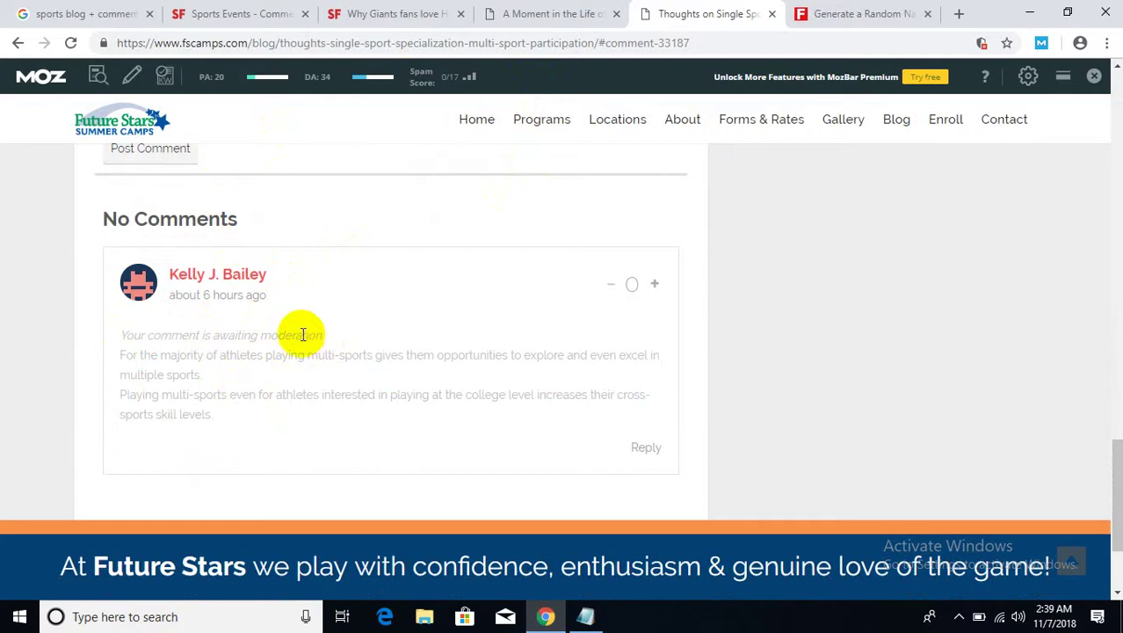
# - Copy the blog post's web address from the address bar and open the Start menu
pyautogui.rightClick(430, 42)
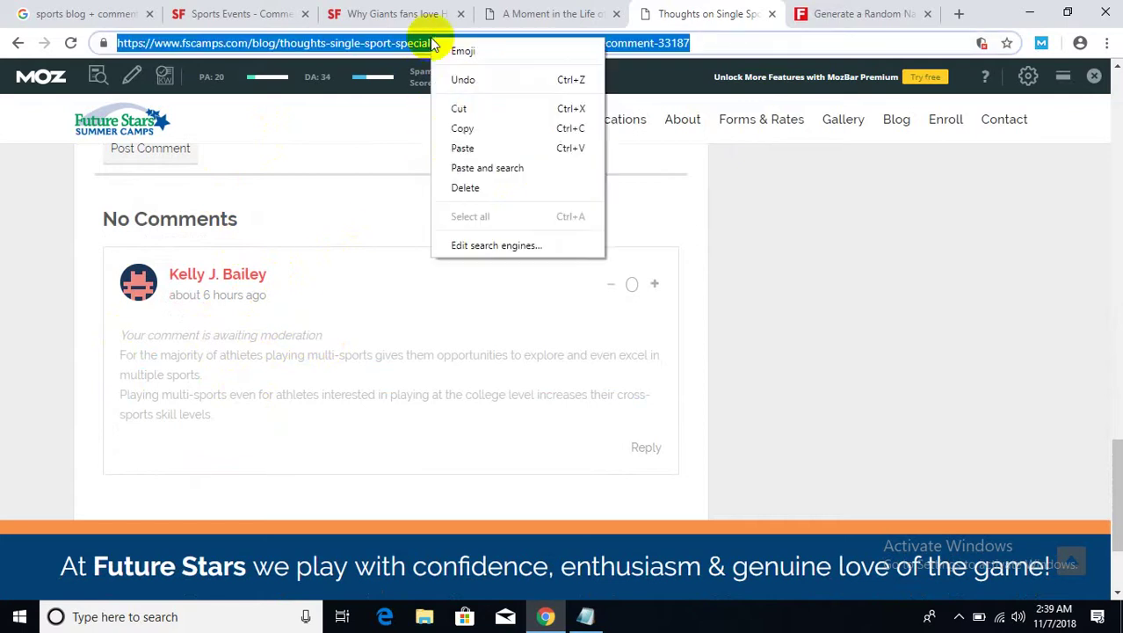
pyautogui.click(462, 127)
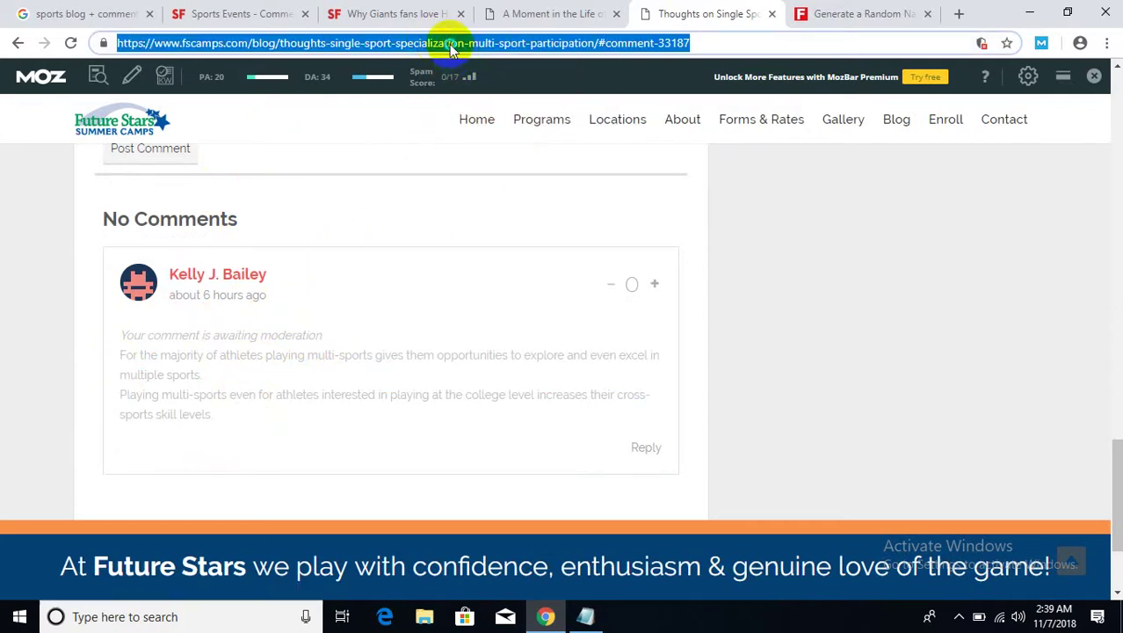
pyautogui.rightClick(449, 44)
pyautogui.click(492, 134)
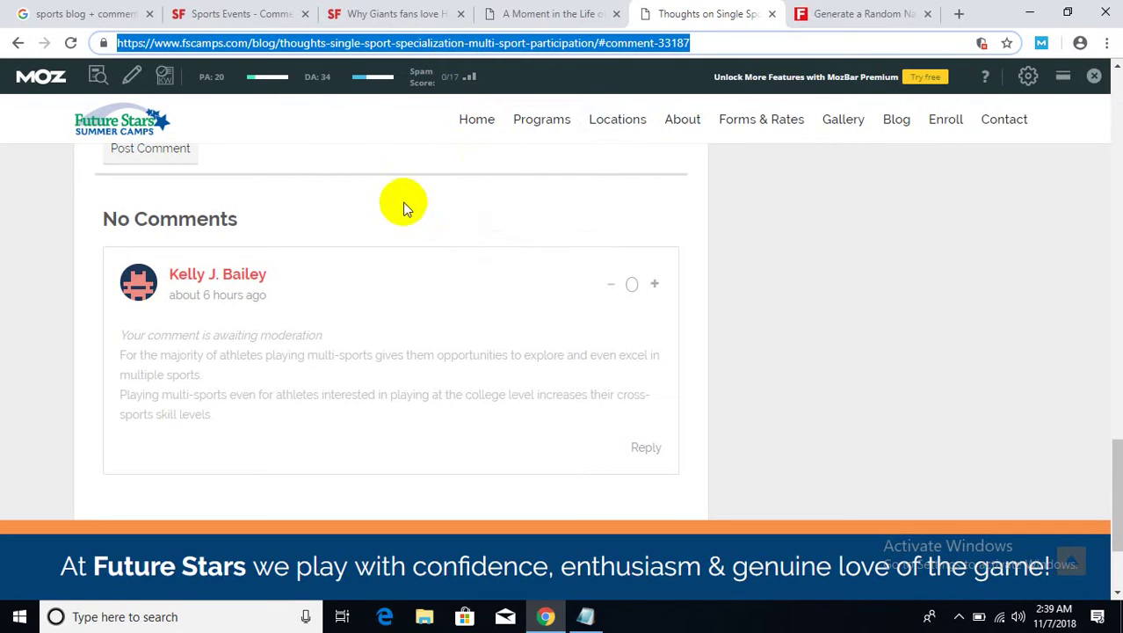
pyautogui.rightClick(389, 42)
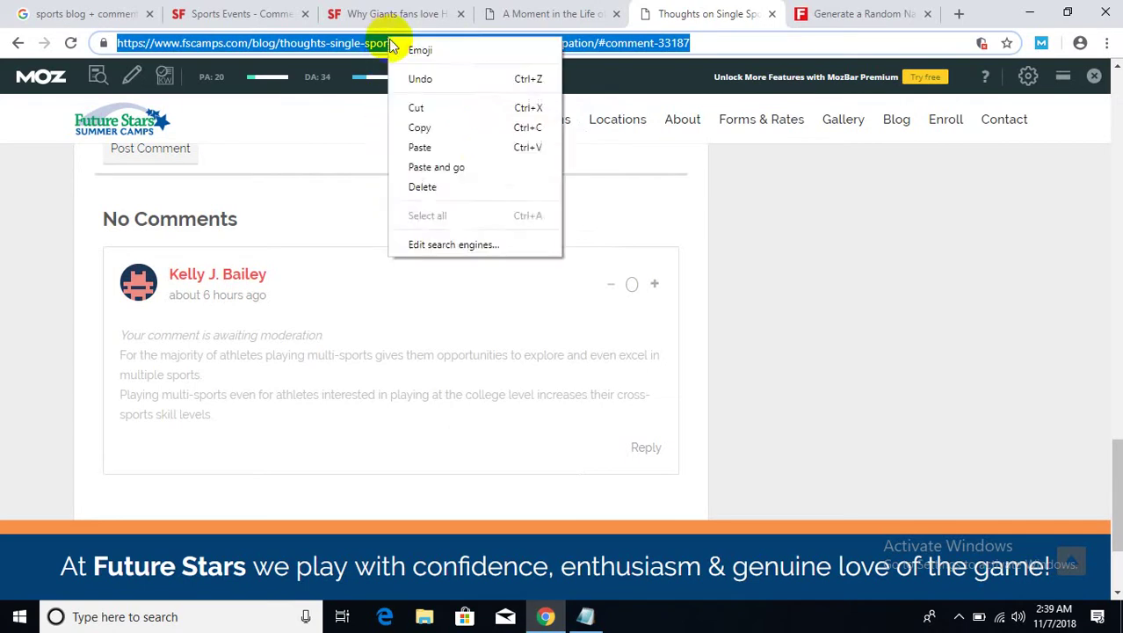
pyautogui.click(414, 126)
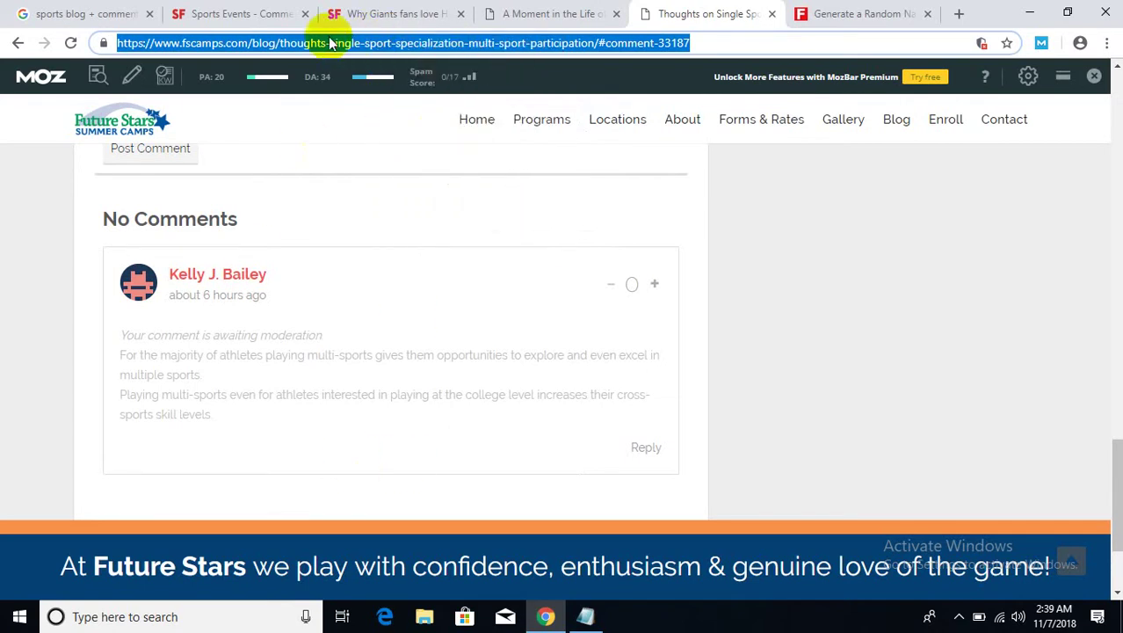
pyautogui.click(21, 617)
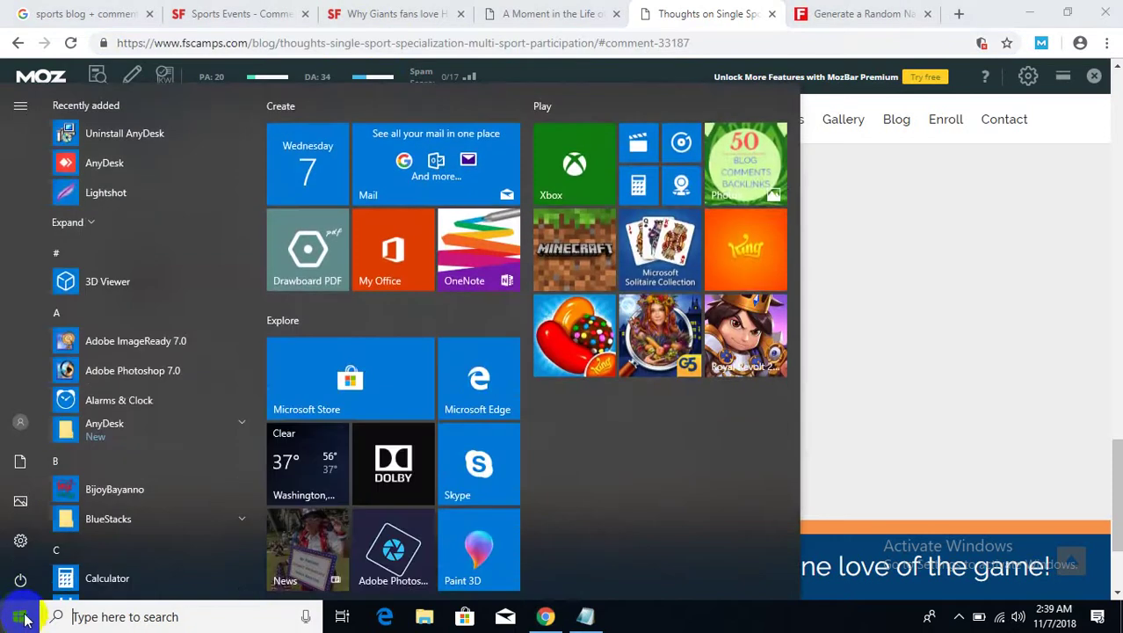
# - Launch Excel 2007, decline Microsoft Update in the welcome setup, and maximize the blank workbook
pyautogui.write('ex')
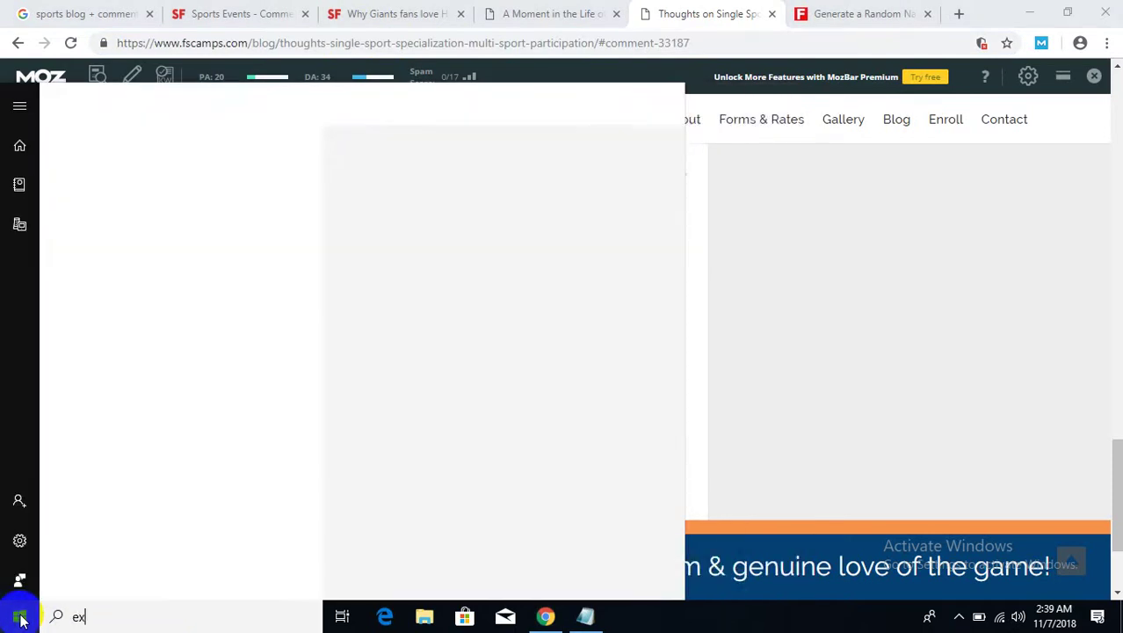
pyautogui.write('ce')
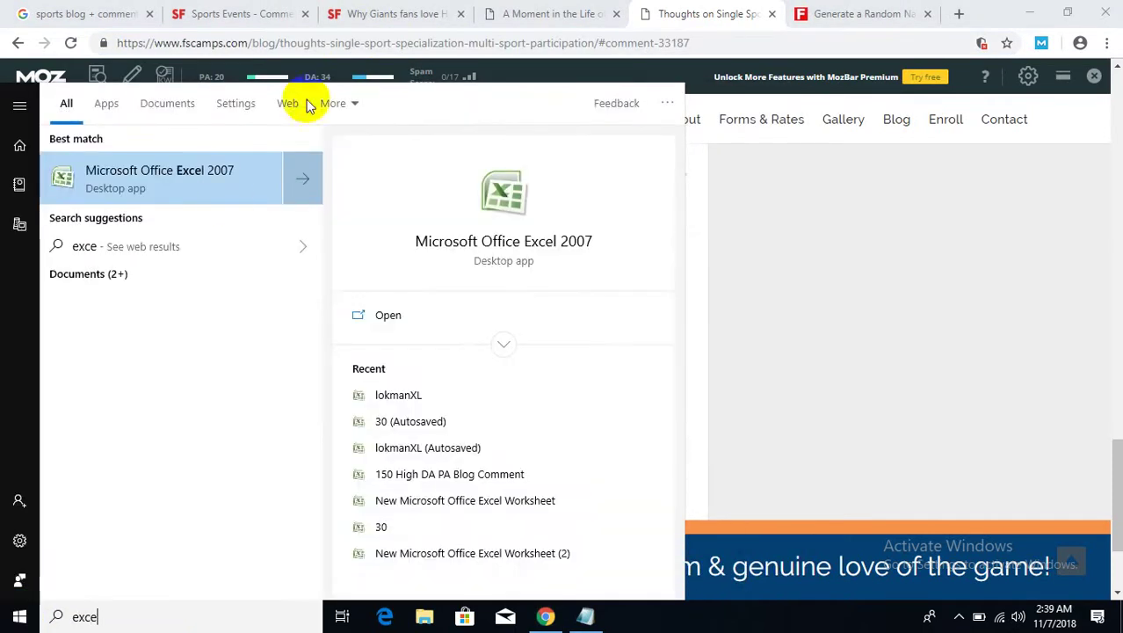
pyautogui.click(164, 179)
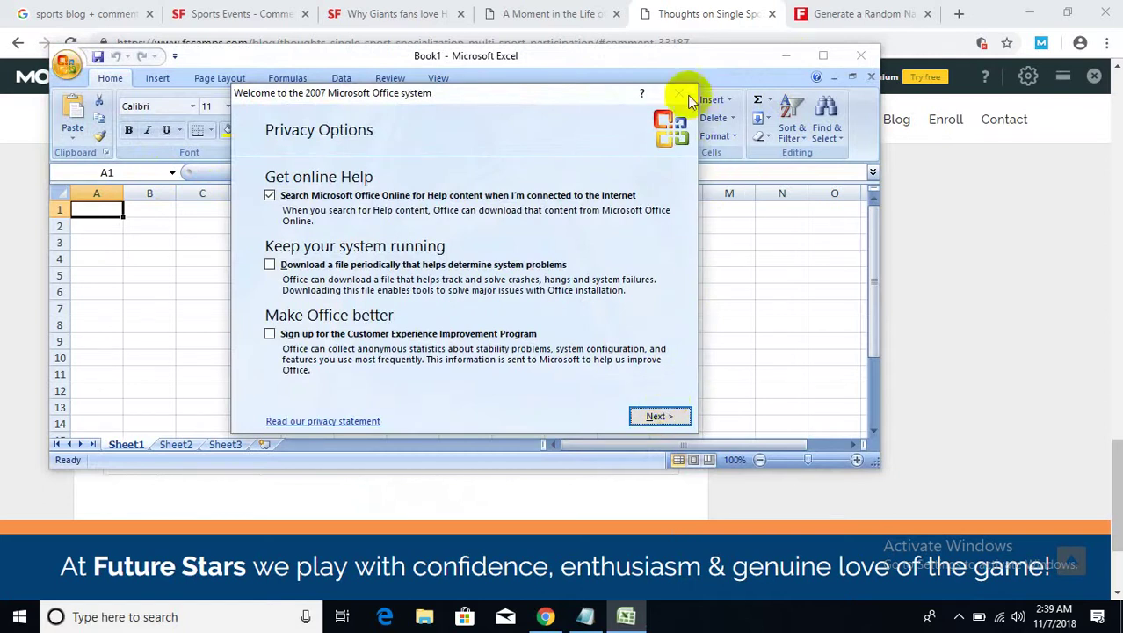
pyautogui.click(666, 420)
pyautogui.click(597, 422)
pyautogui.click(654, 418)
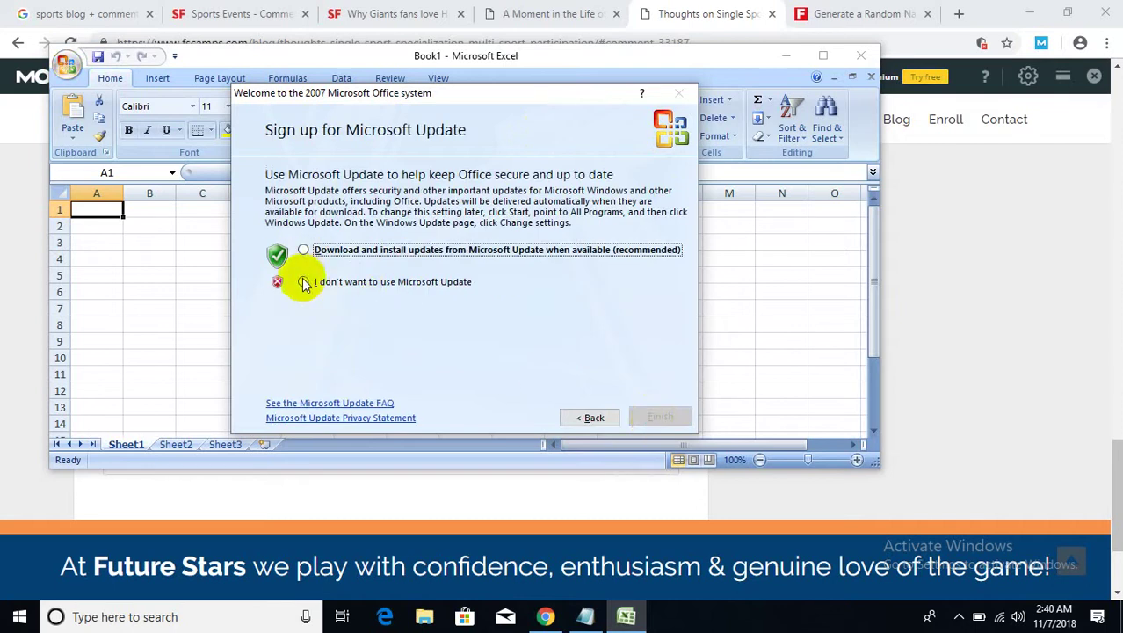
pyautogui.click(304, 282)
pyautogui.click(659, 419)
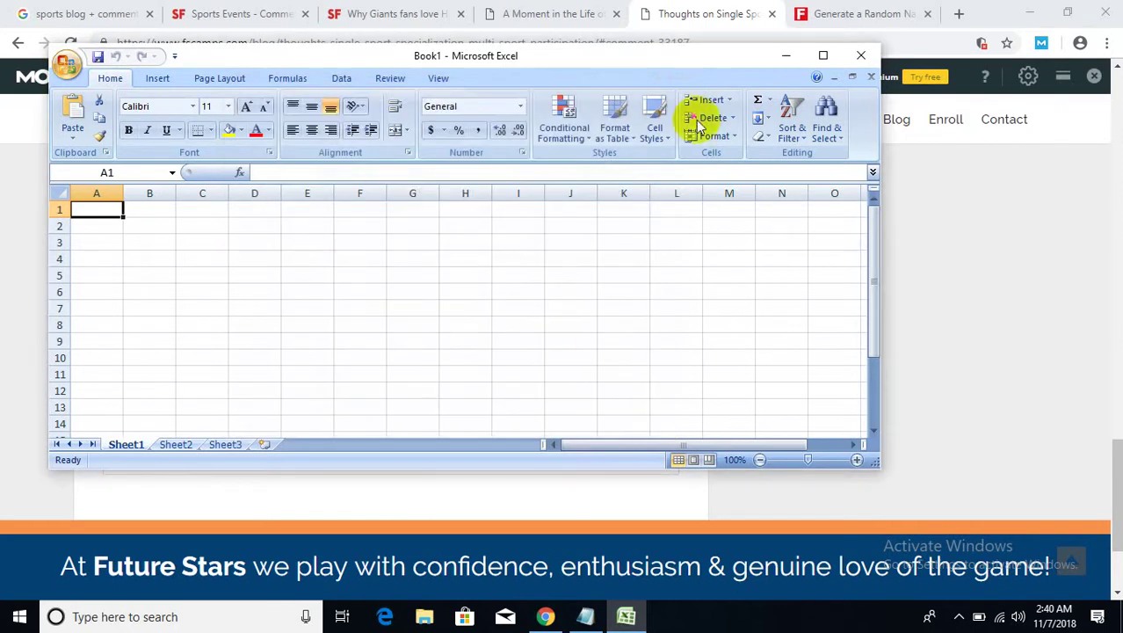
pyautogui.click(822, 55)
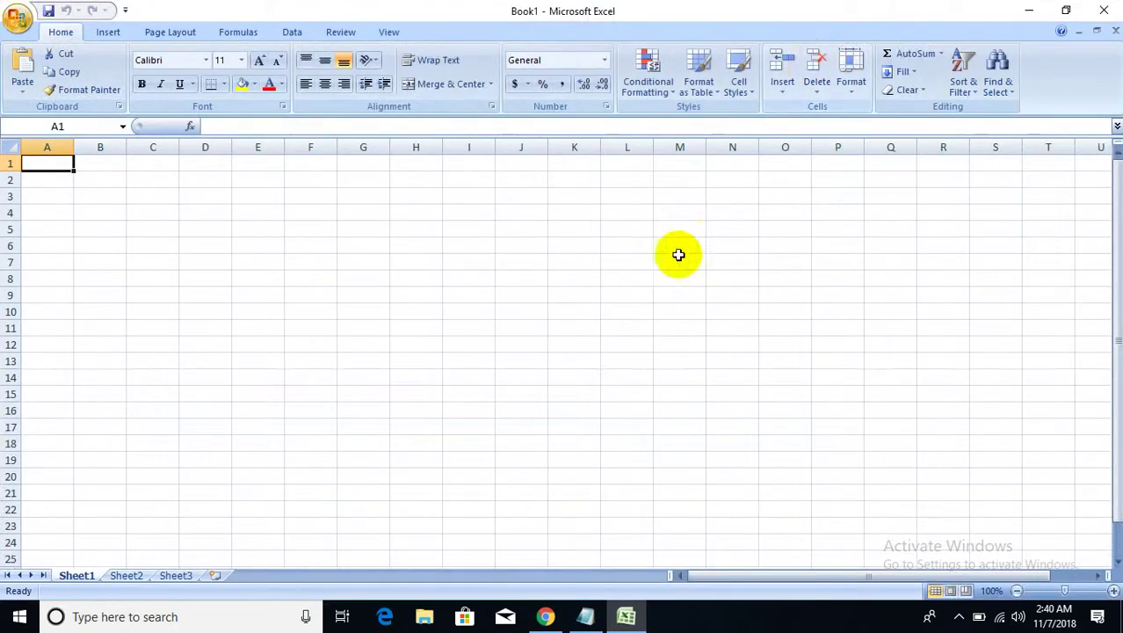
# - Paste the blog post URL into K1, widen column K, and copy the URL into K2
pyautogui.click(664, 290)
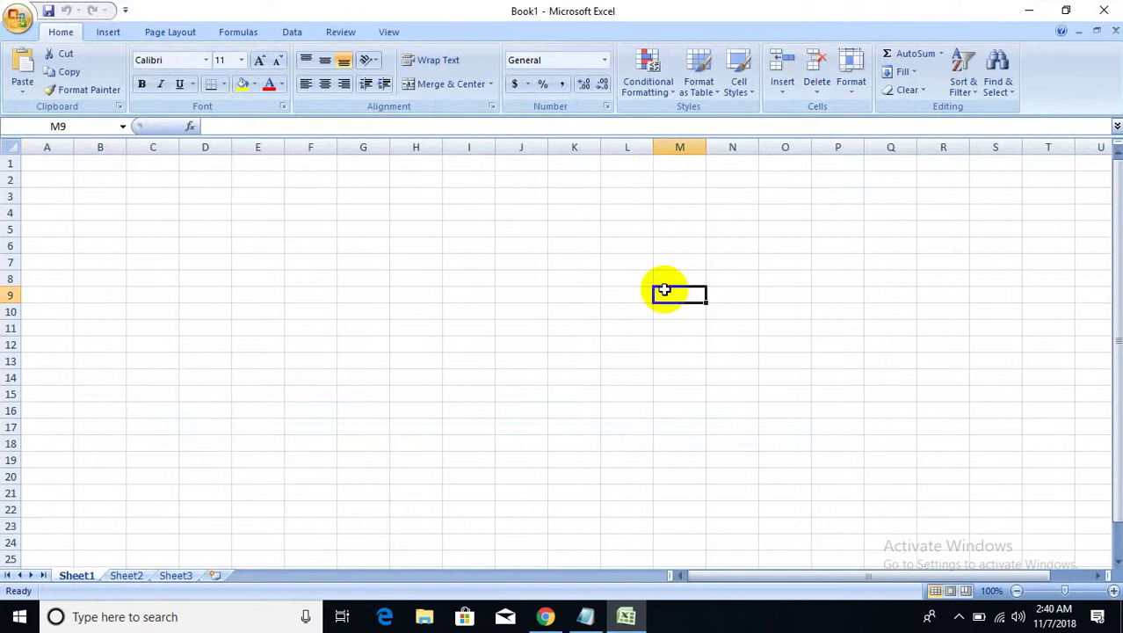
pyautogui.click(521, 158)
pyautogui.click(559, 162)
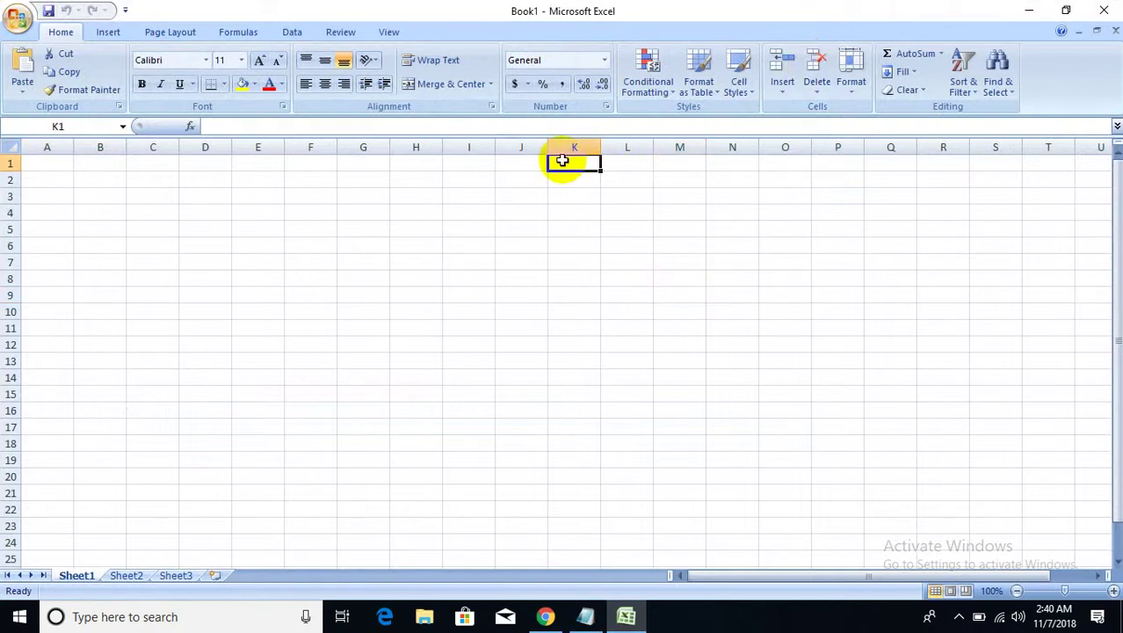
pyautogui.hotkey('ctrl', 'v')
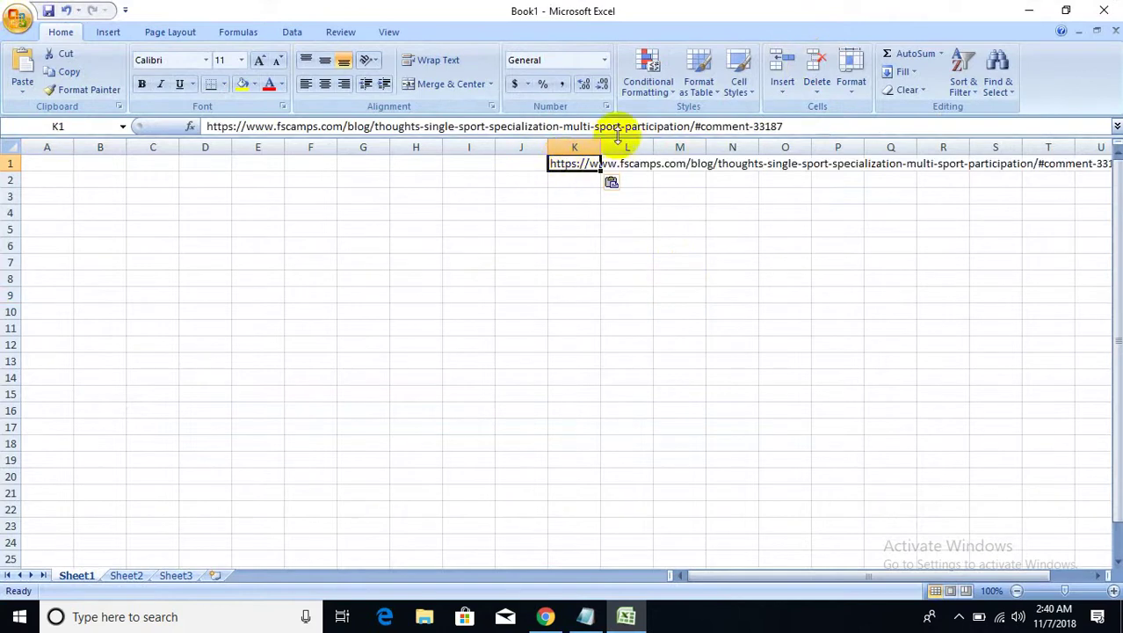
pyautogui.moveTo(599, 147); pyautogui.dragTo(970, 147)
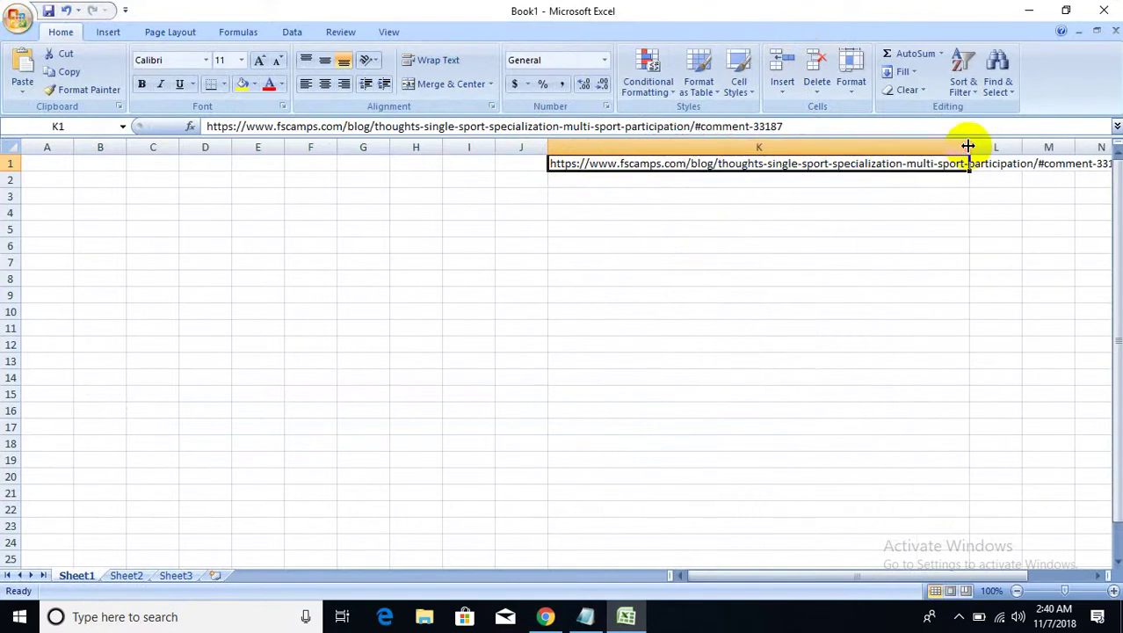
pyautogui.click(889, 278)
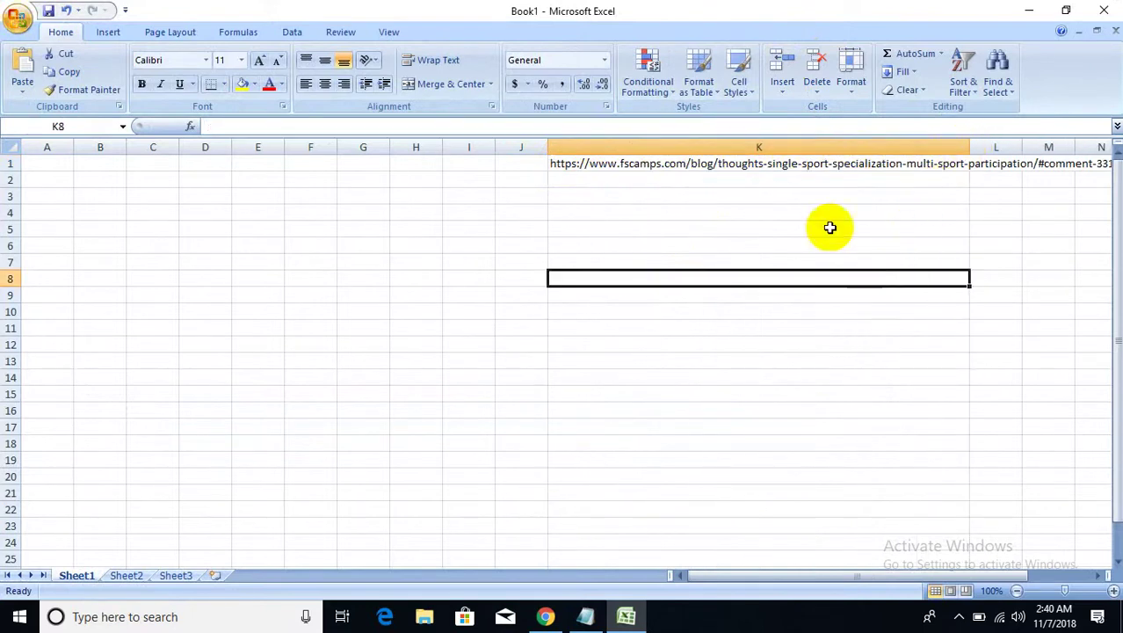
pyautogui.click(633, 165)
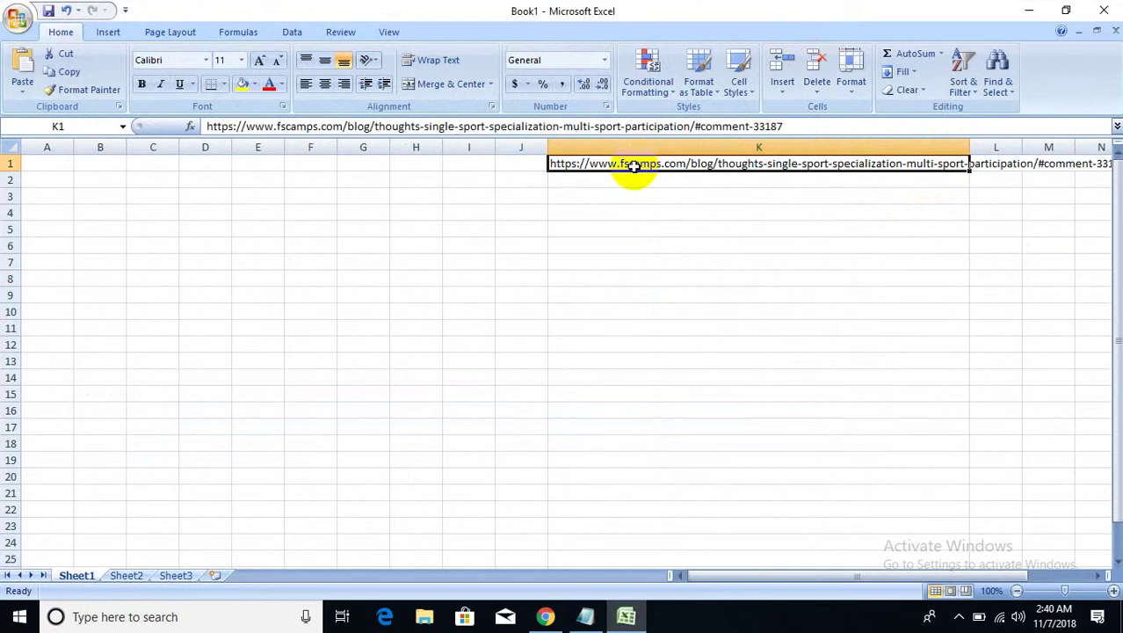
pyautogui.hotkey('ctrl', 'c')
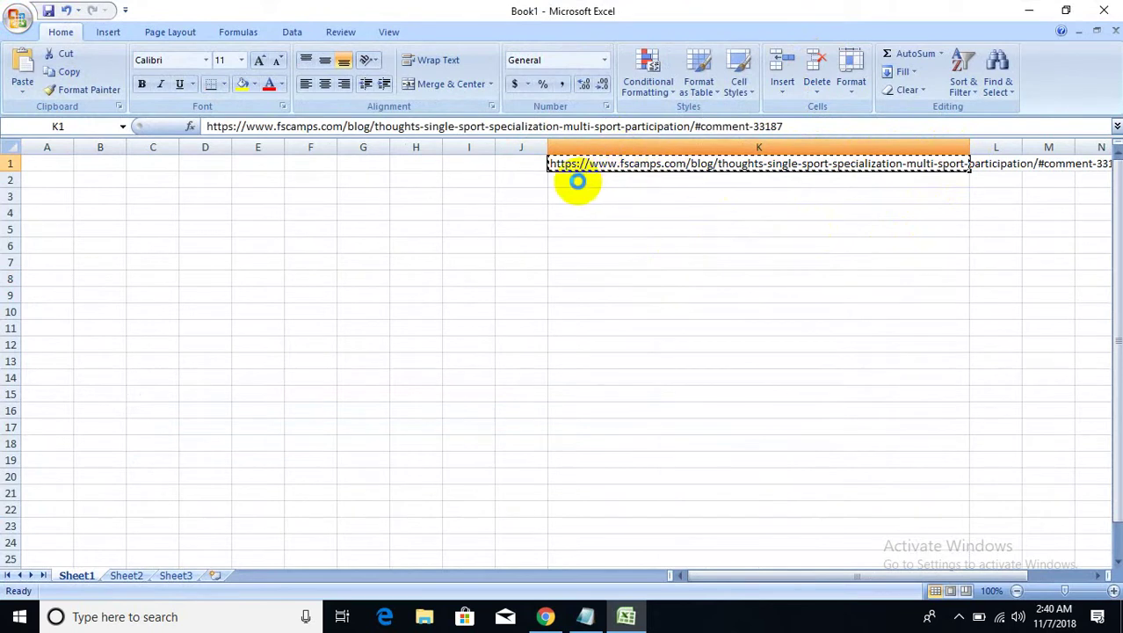
pyautogui.click(577, 182)
pyautogui.hotkey('ctrl', 'v')
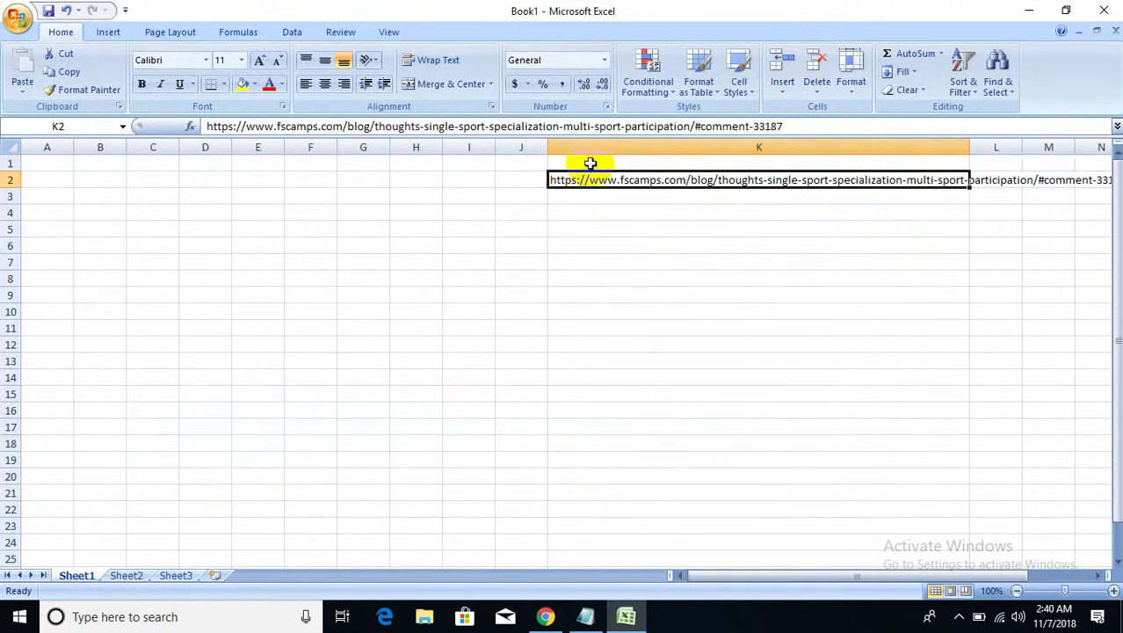
# - Copy the words 'awaiting moderation' from the blog comment in Chrome
pyautogui.click(1028, 11)
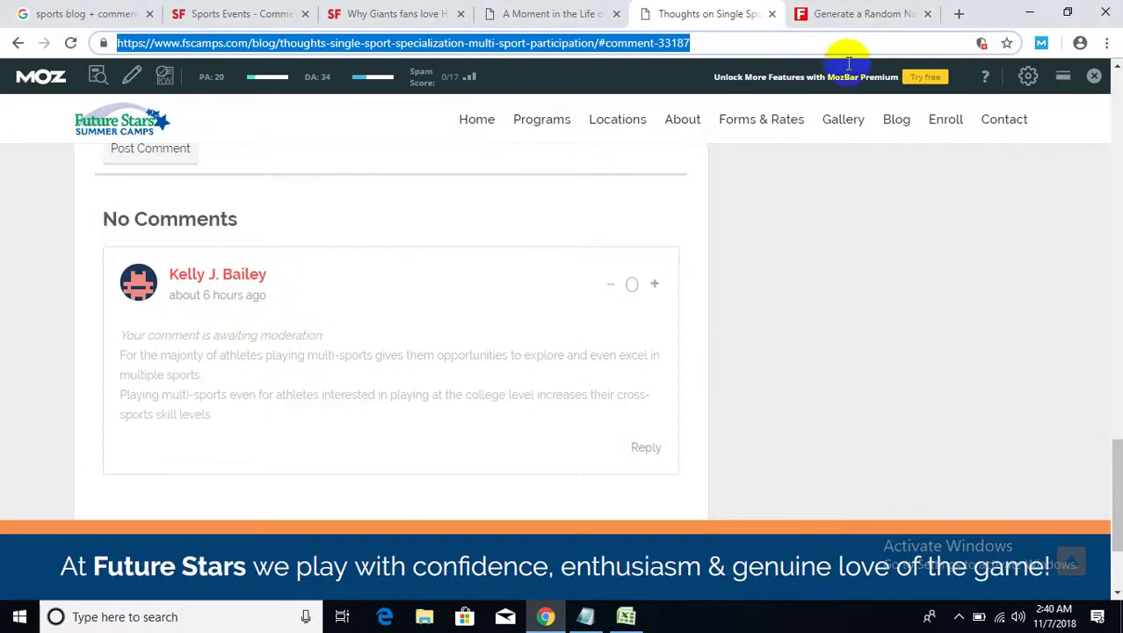
pyautogui.moveTo(321, 335); pyautogui.dragTo(221, 335)
pyautogui.rightClick(216, 335)
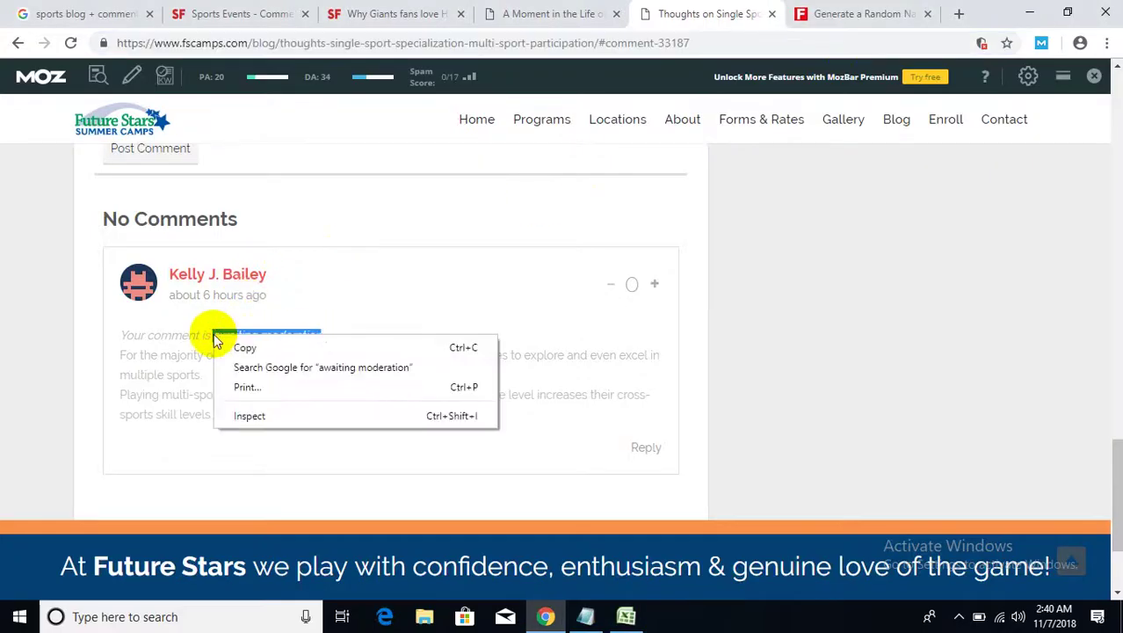
pyautogui.click(244, 347)
pyautogui.click(626, 619)
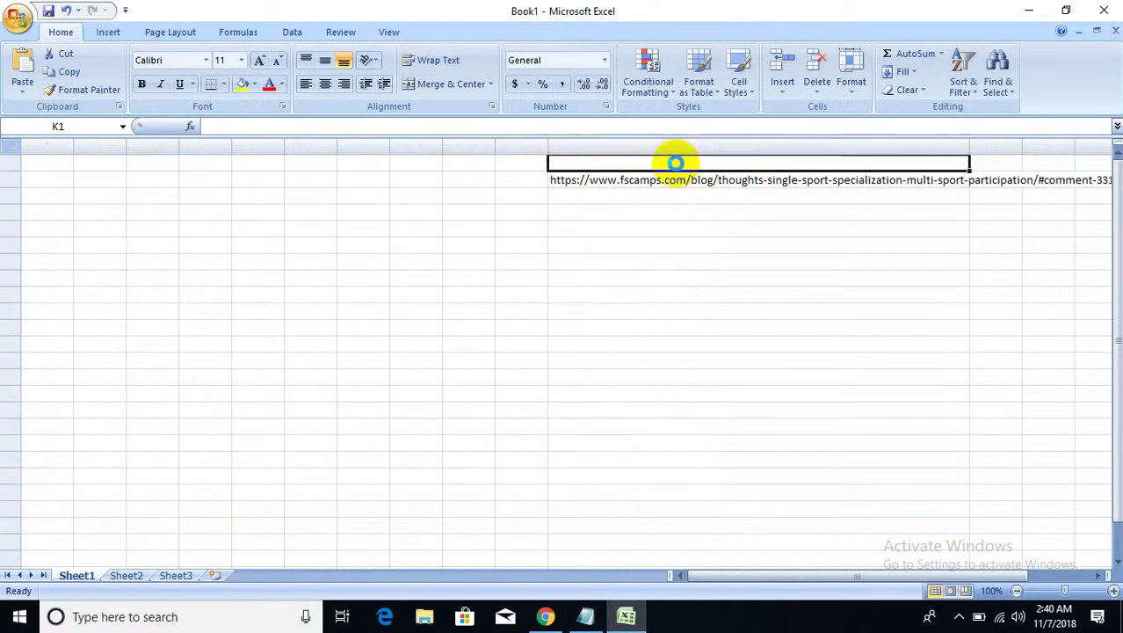
# - Paste 'awaiting moderation' into cell K1 above the comment link
pyautogui.hotkey('ctrl', 'v')
pyautogui.click(656, 195)
pyautogui.click(597, 163)
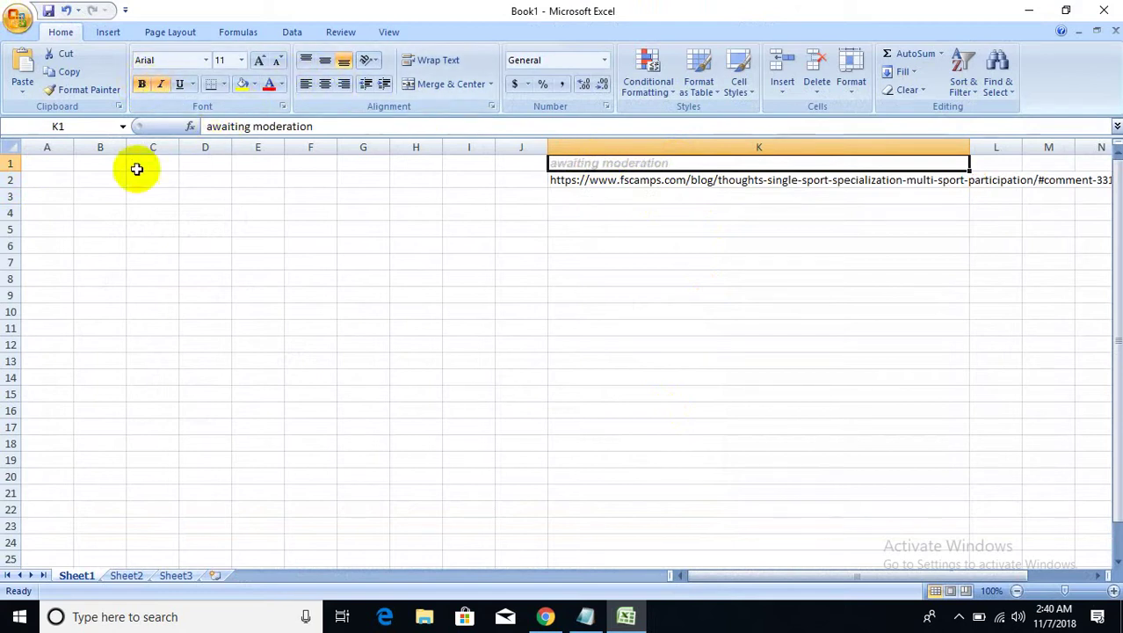
pyautogui.click(61, 162)
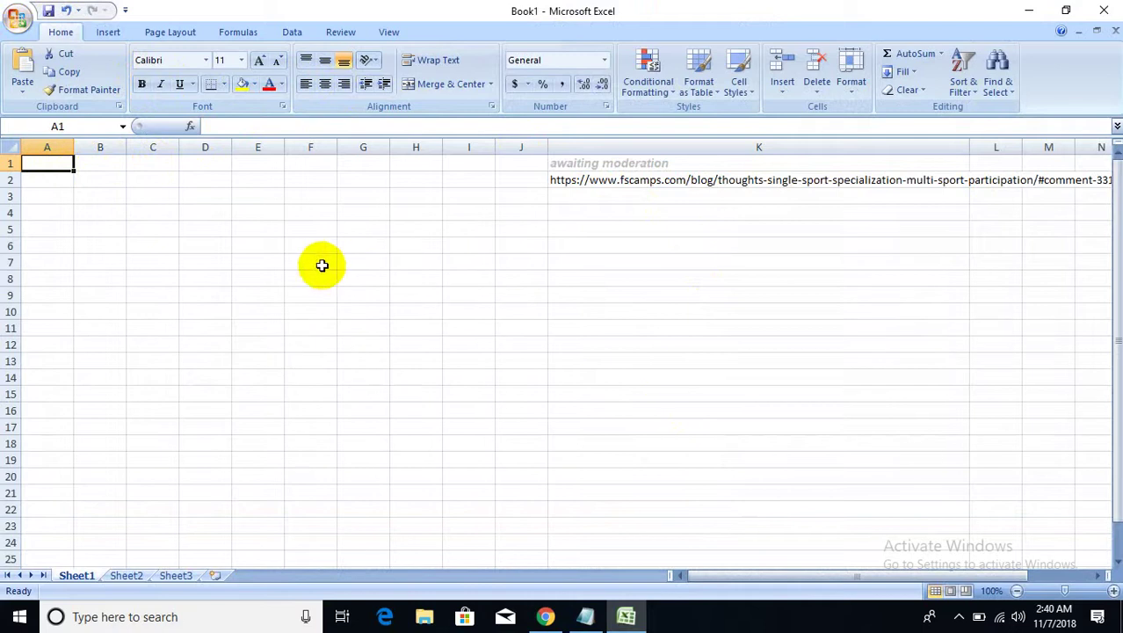
pyautogui.click(505, 264)
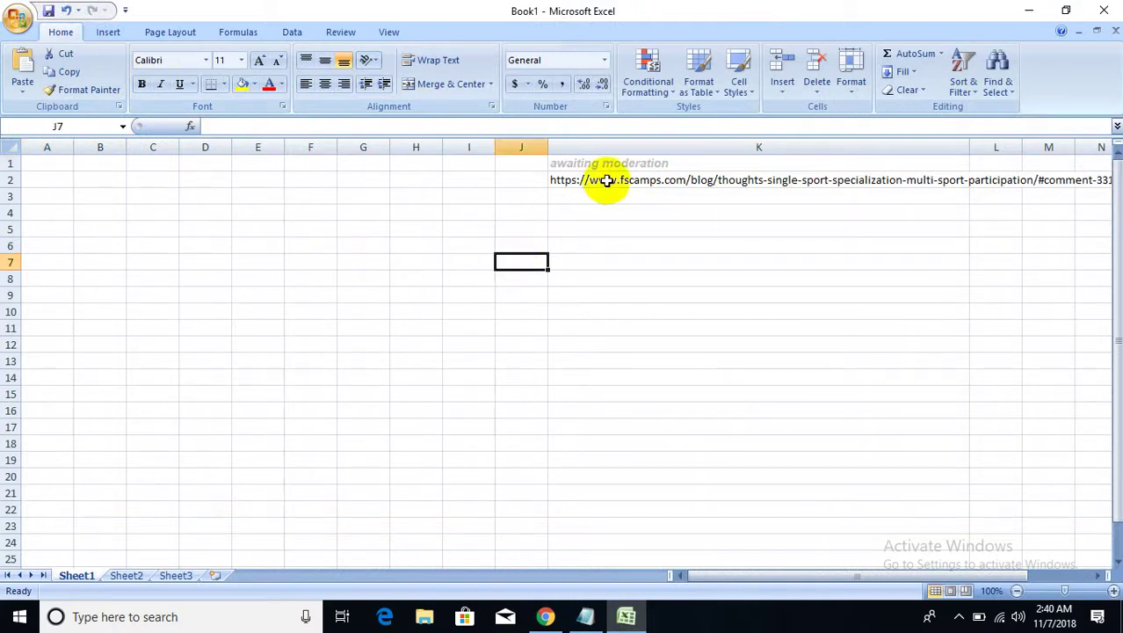
pyautogui.moveTo(604, 164)
pyautogui.mouseDown()
pyautogui.moveTo(593, 181)
pyautogui.moveTo(602, 162)
pyautogui.mouseUp()
# - Check the K1 status and K2 link, then minimize Excel and Chrome to the desktop
pyautogui.click(469, 163)
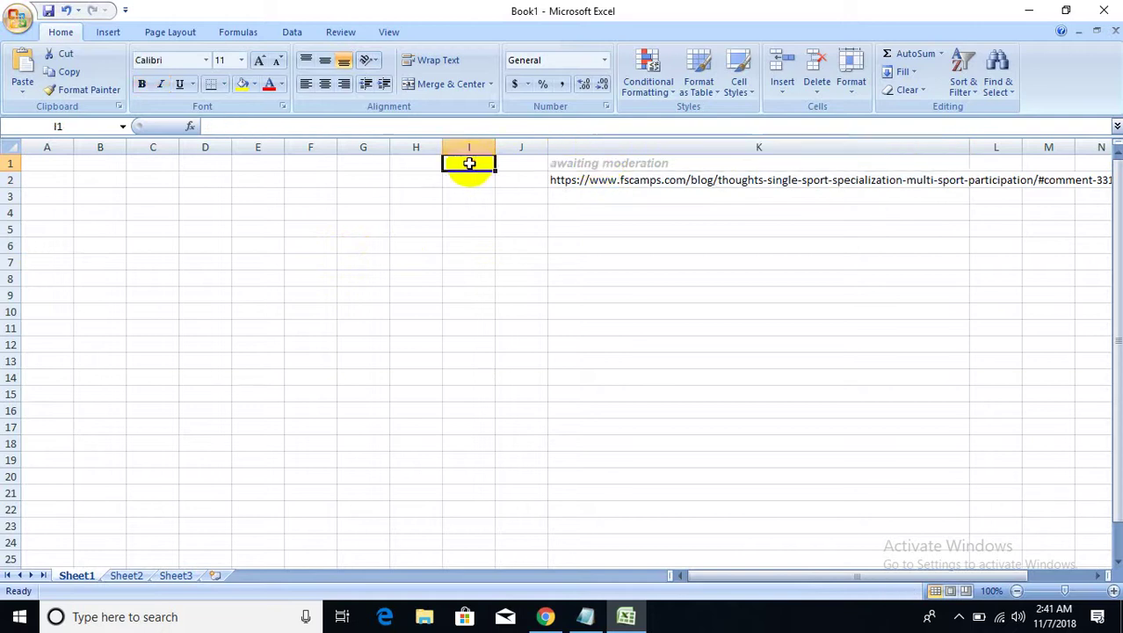
pyautogui.click(518, 165)
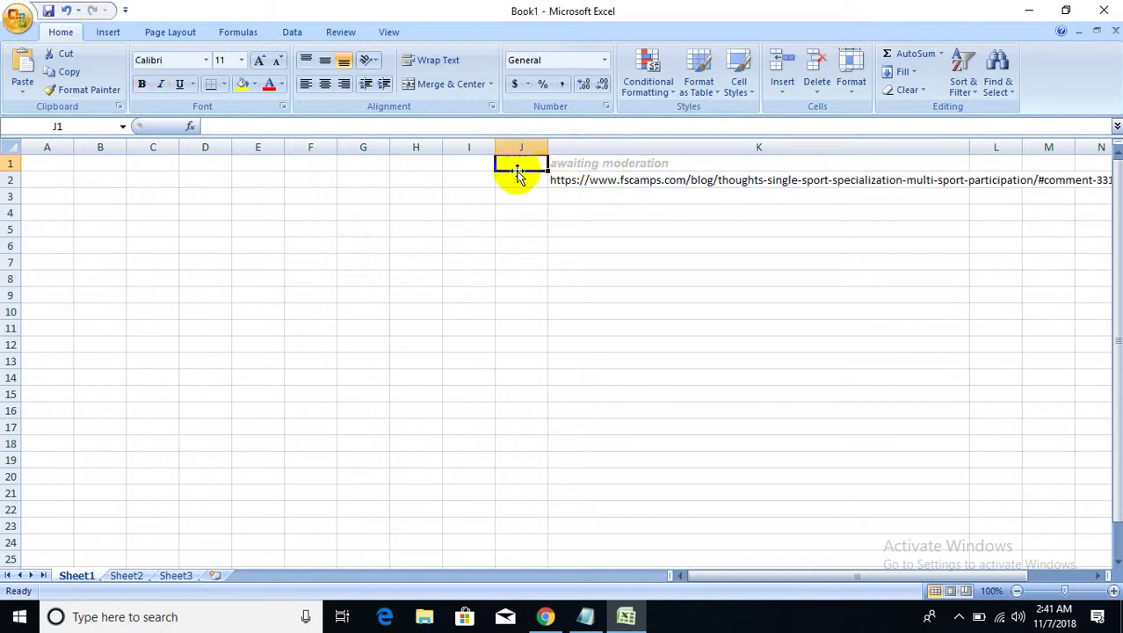
pyautogui.moveTo(584, 163)
pyautogui.mouseDown()
pyautogui.moveTo(581, 176)
pyautogui.moveTo(596, 168)
pyautogui.mouseUp()
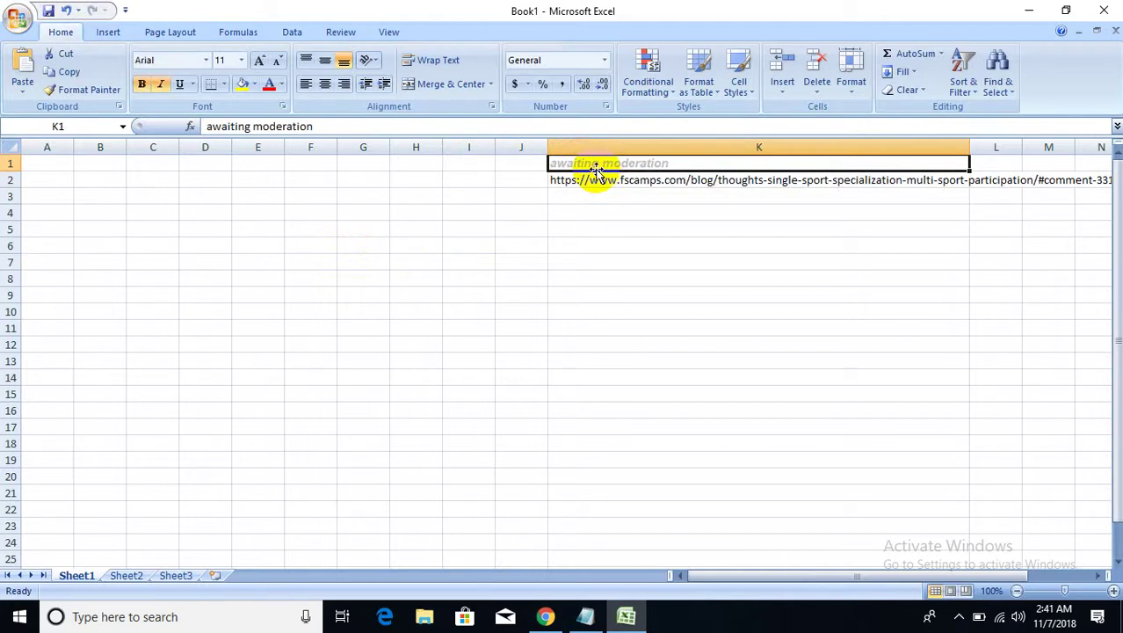
pyautogui.click(620, 189)
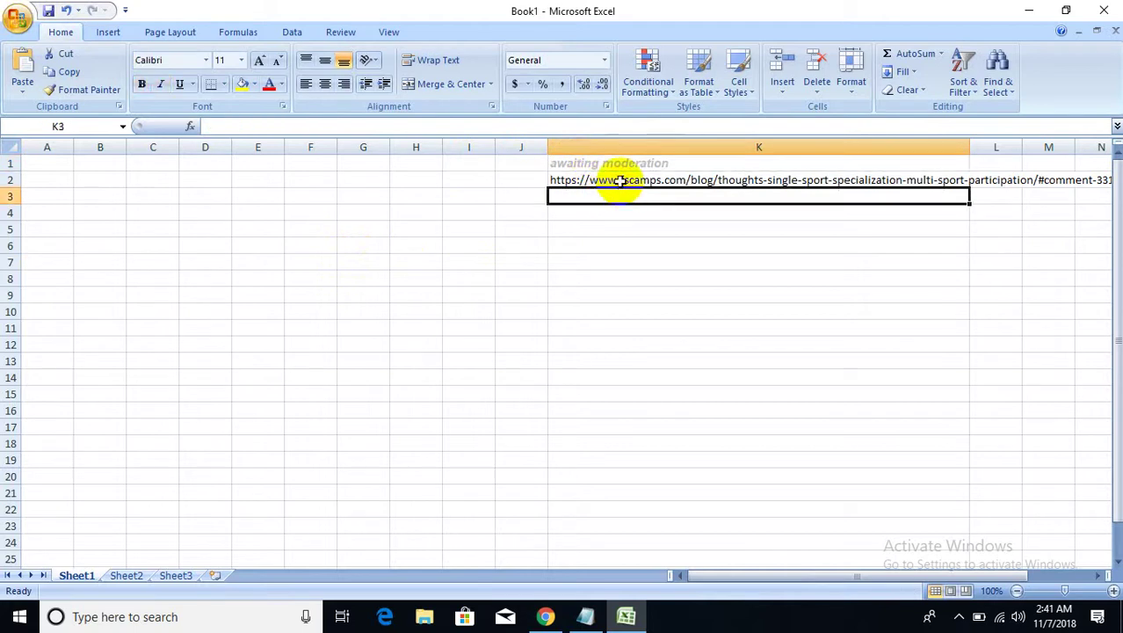
pyautogui.click(635, 146)
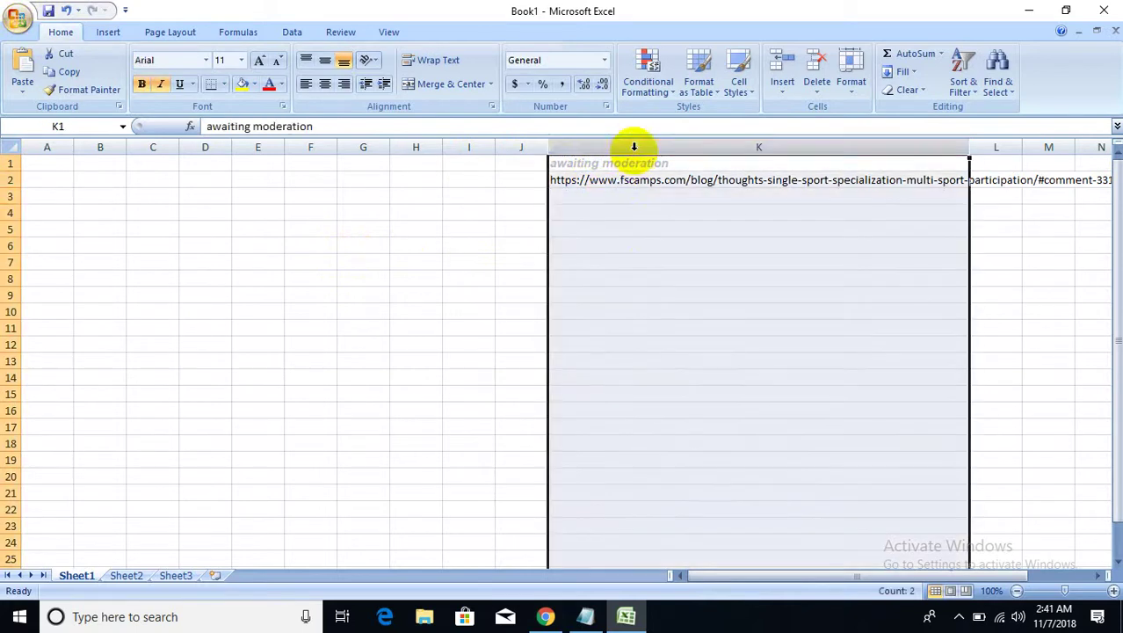
pyautogui.click(640, 179)
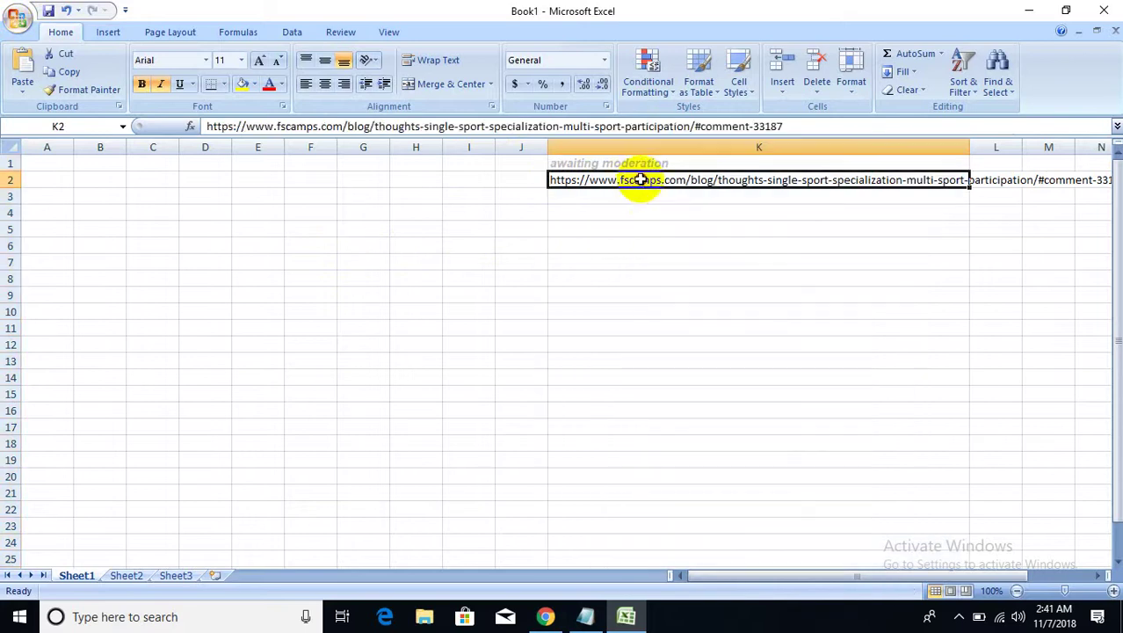
pyautogui.click(629, 195)
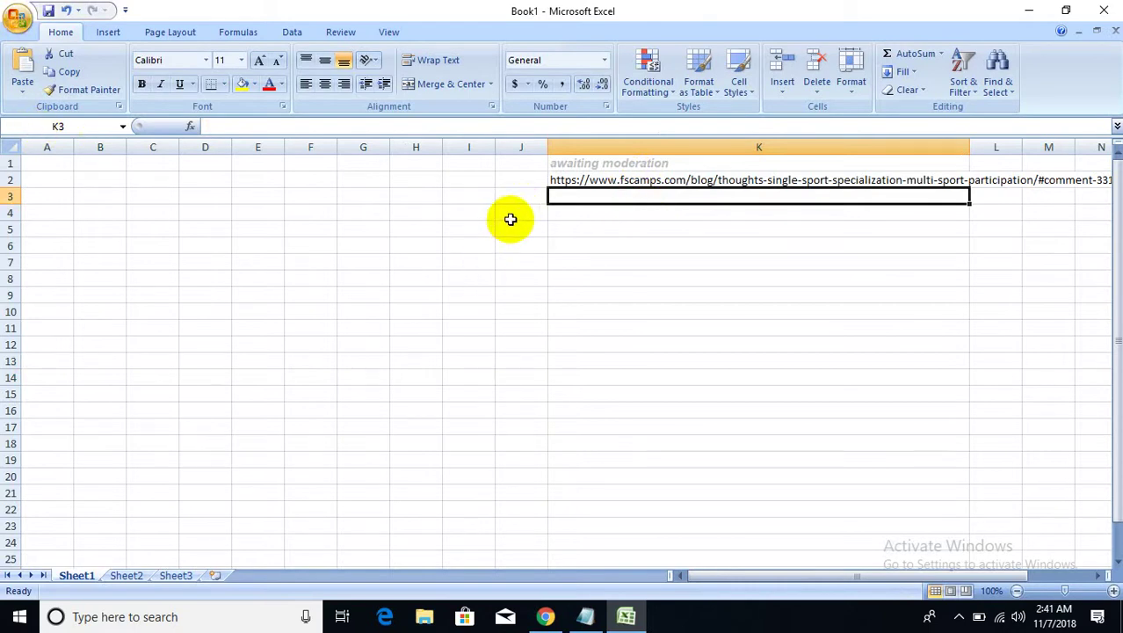
pyautogui.click(1034, 14)
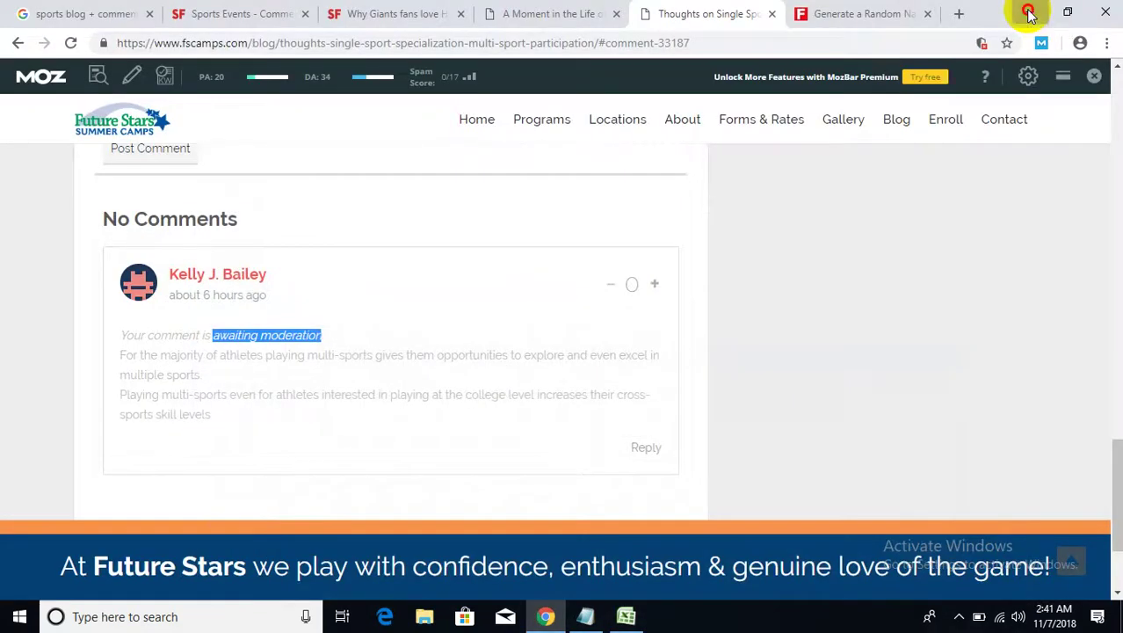
pyautogui.click(1028, 14)
# - Refresh the desktop and open Client Report from the Batch 6th Class 4th Blog Comment folder
pyautogui.click(1028, 13)
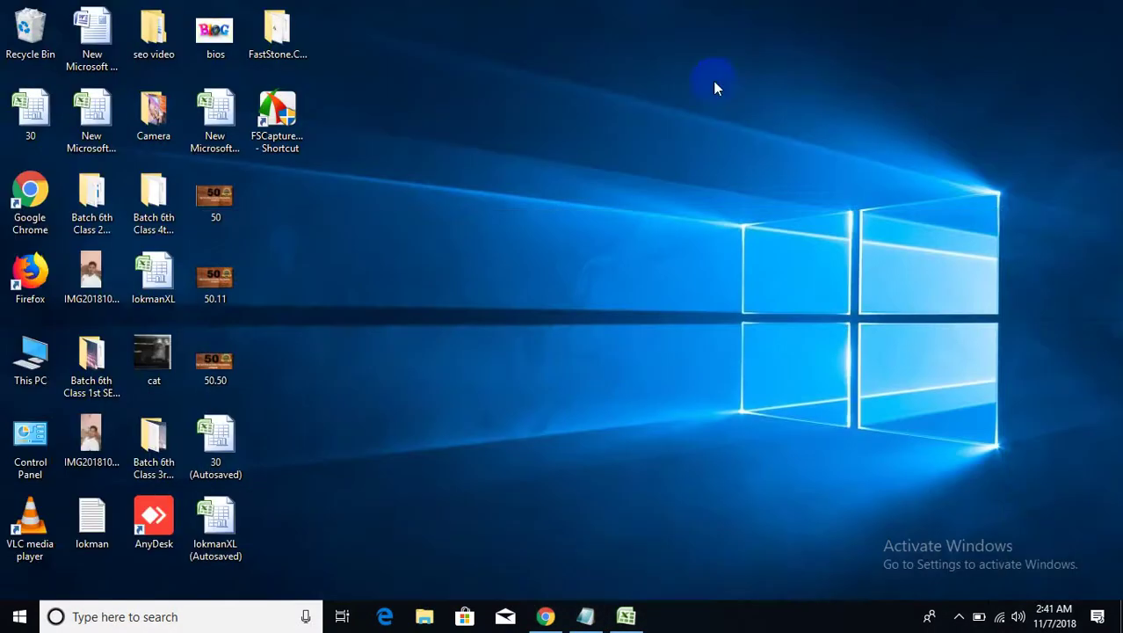
pyautogui.rightClick(550, 164)
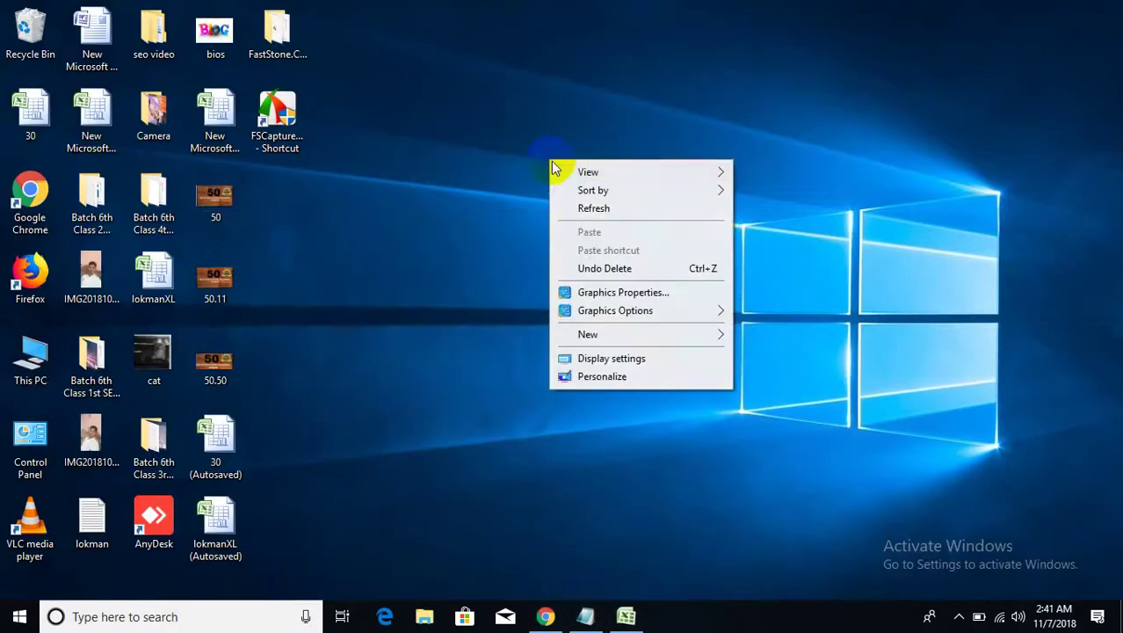
pyautogui.click(589, 208)
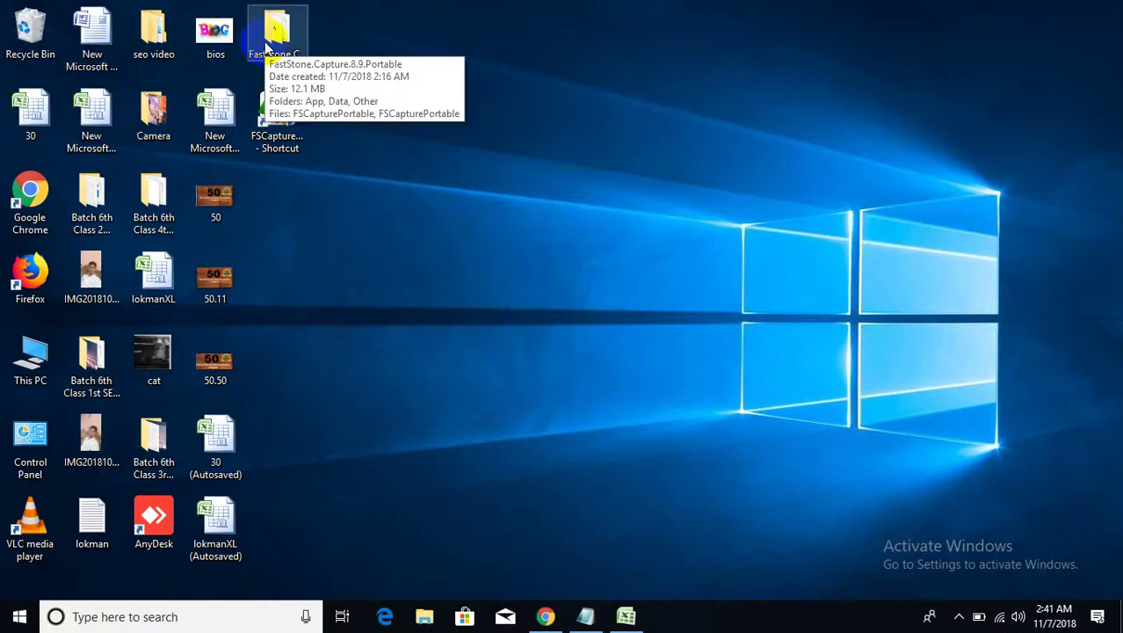
pyautogui.doubleClick(154, 46)
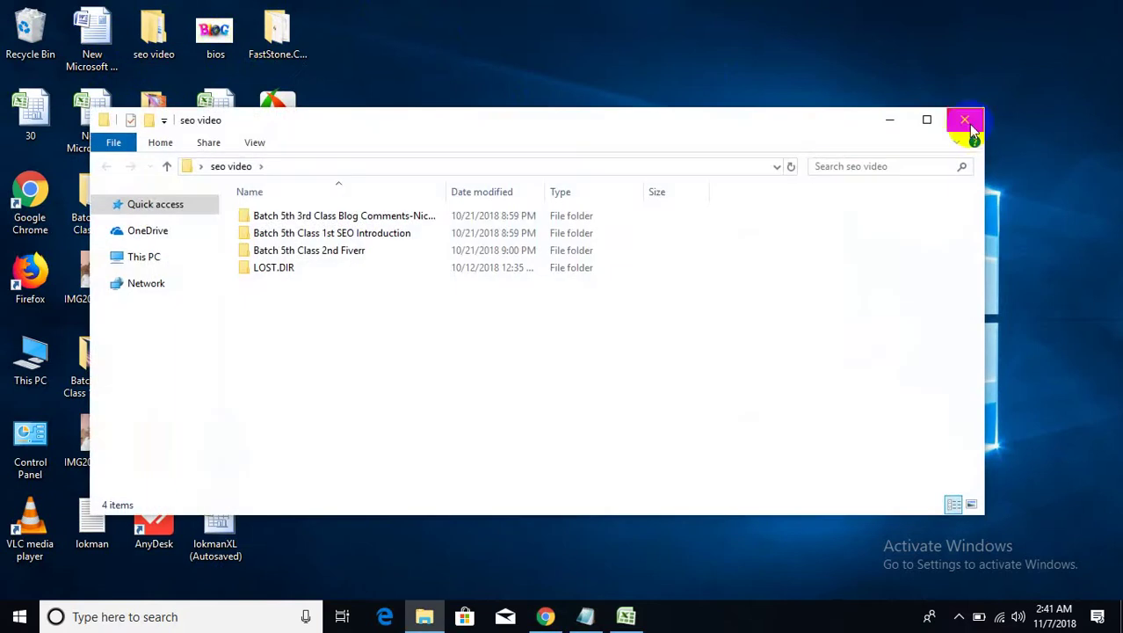
pyautogui.click(971, 129)
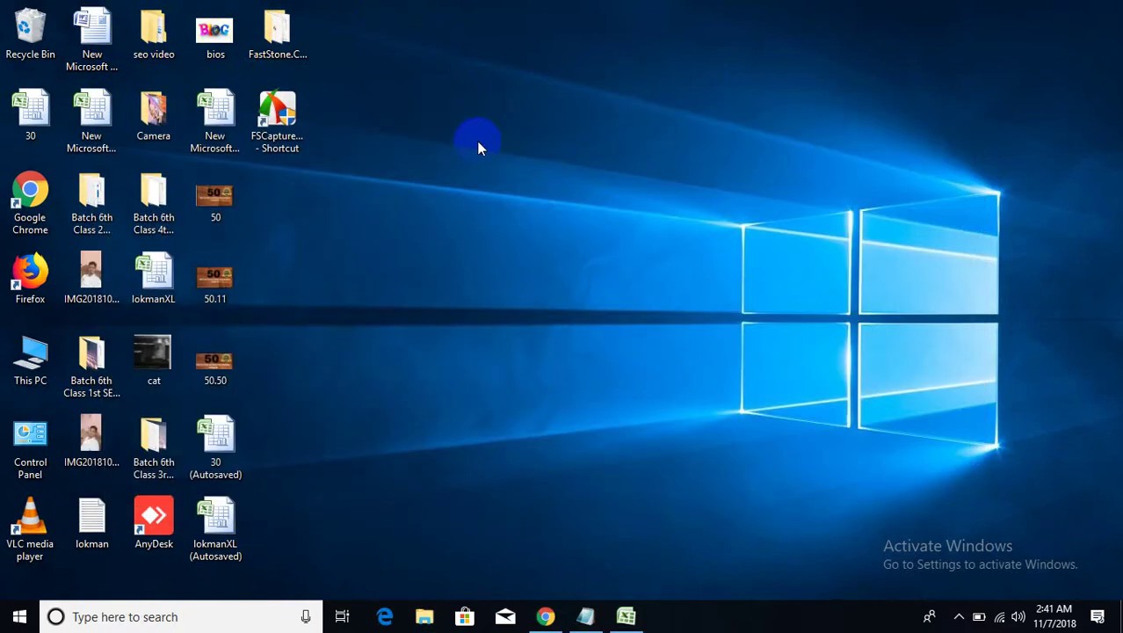
pyautogui.doubleClick(167, 202)
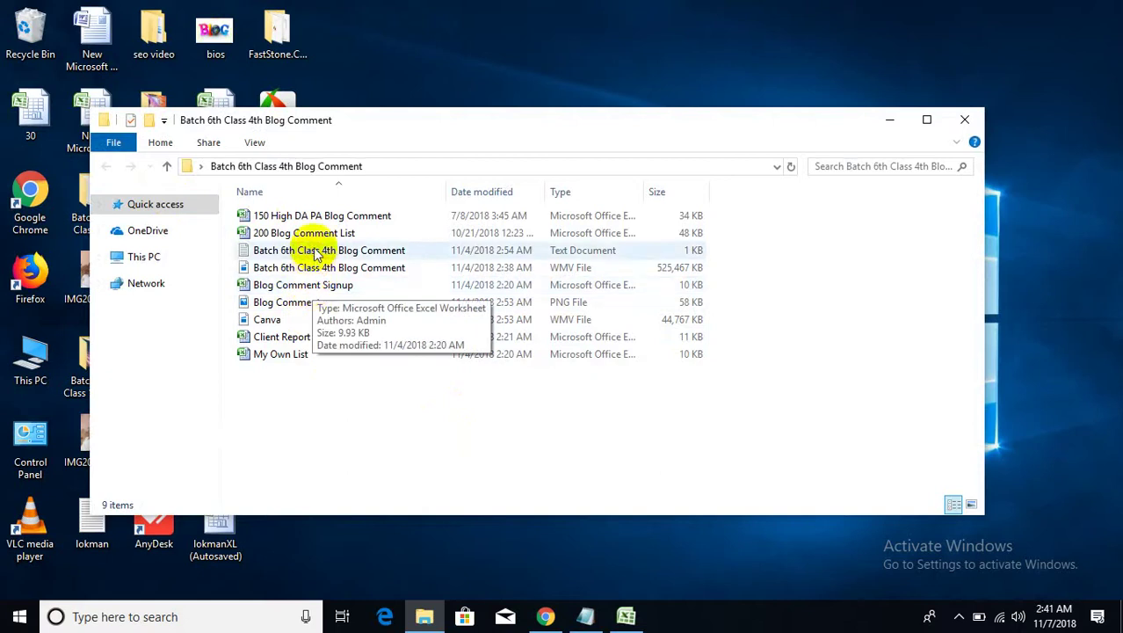
pyautogui.doubleClick(294, 341)
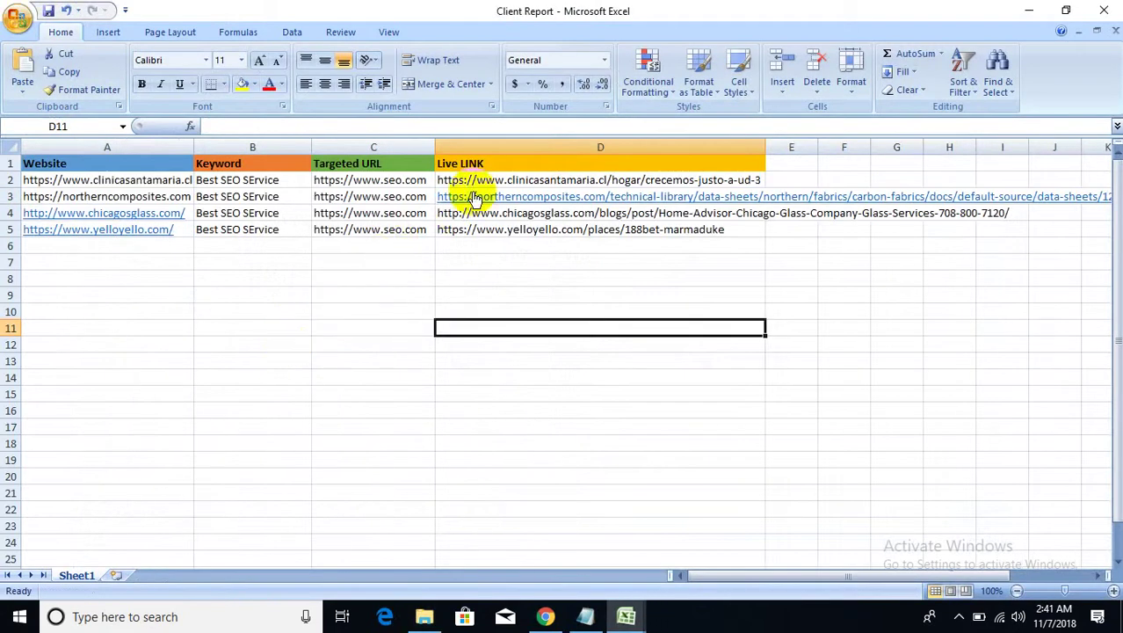
# - Copy the Website, Keyword, Targeted URL and Live LINK headers into Book1's A1:D1
pyautogui.moveTo(482, 162); pyautogui.dragTo(99, 167)
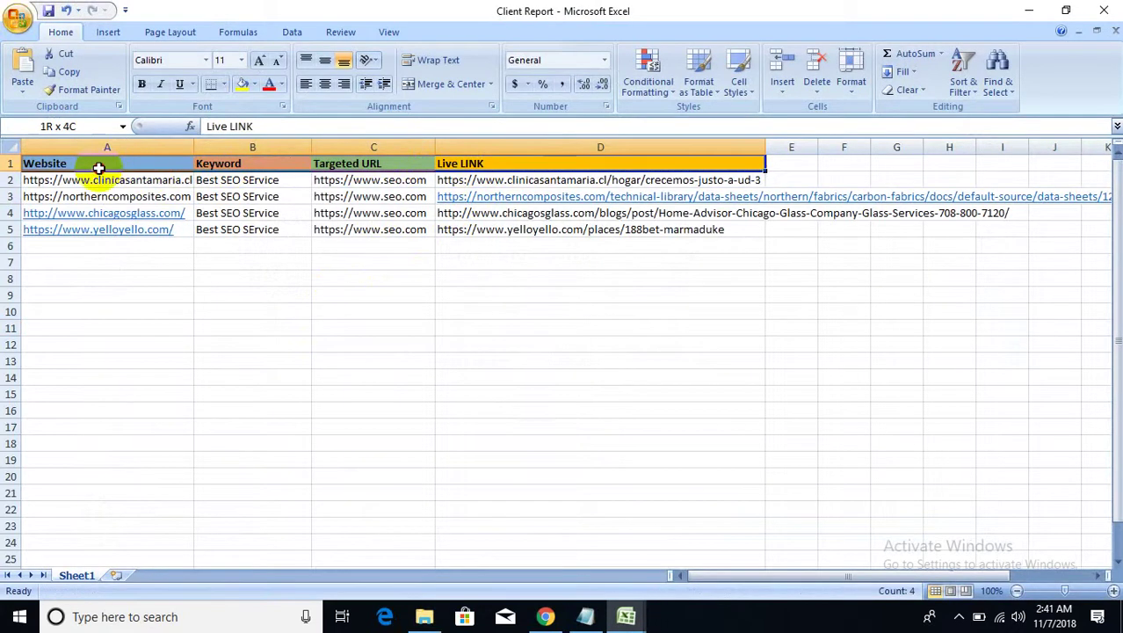
pyautogui.rightClick(97, 163)
pyautogui.click(132, 191)
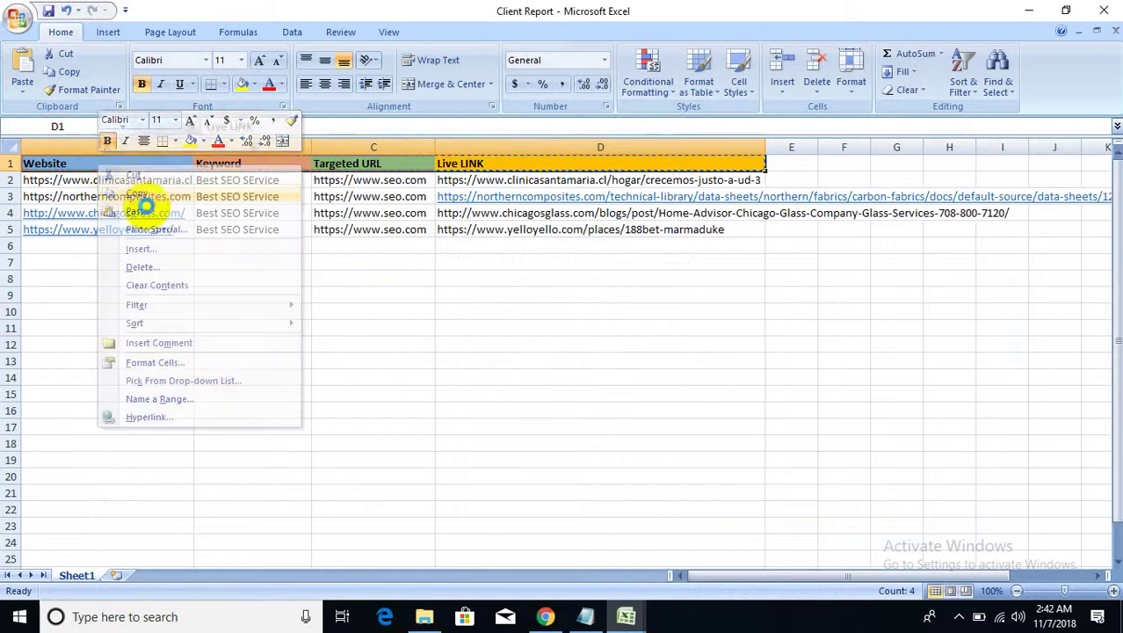
pyautogui.moveTo(626, 617)
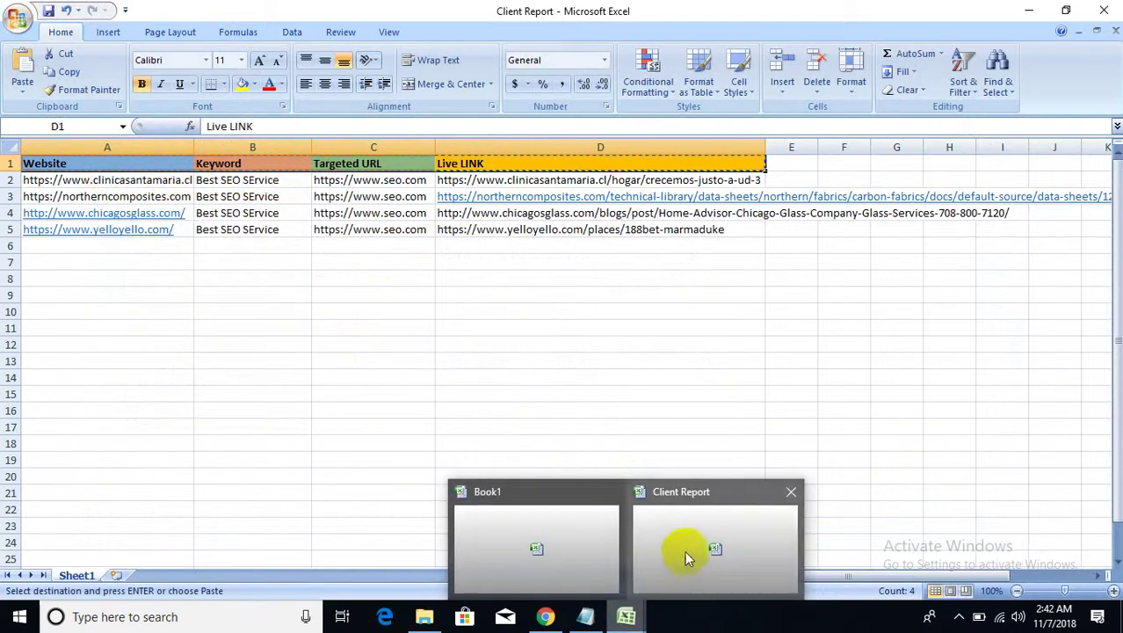
pyautogui.click(515, 536)
pyautogui.click(46, 164)
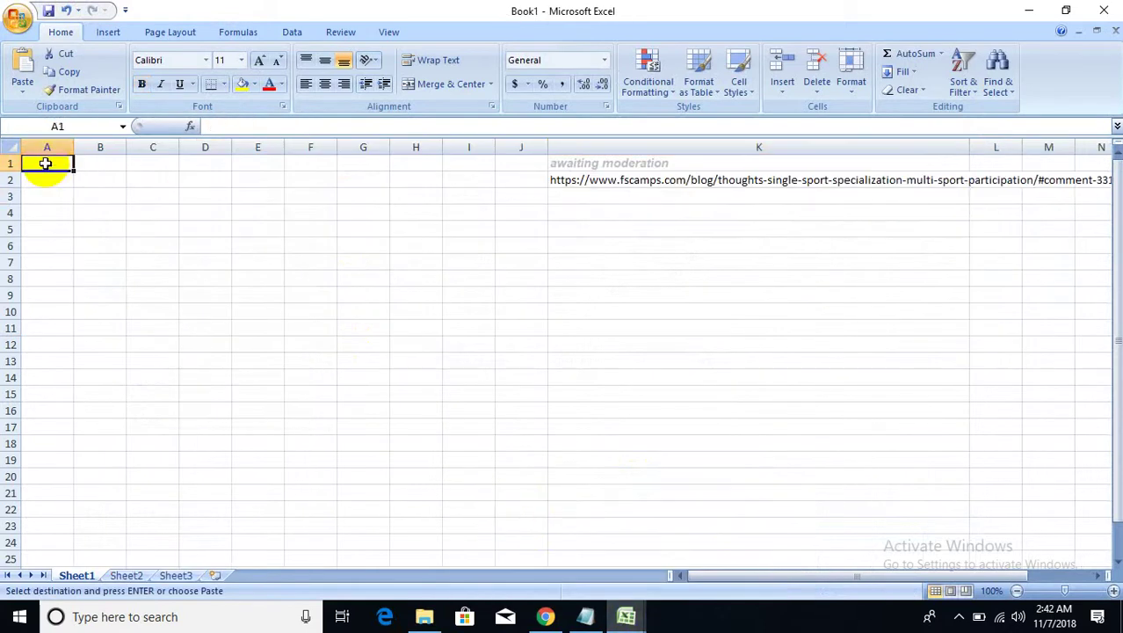
pyautogui.hotkey('ctrl', 'v')
# - Widen columns A, B and D to fit the header text
pyautogui.click(92, 197)
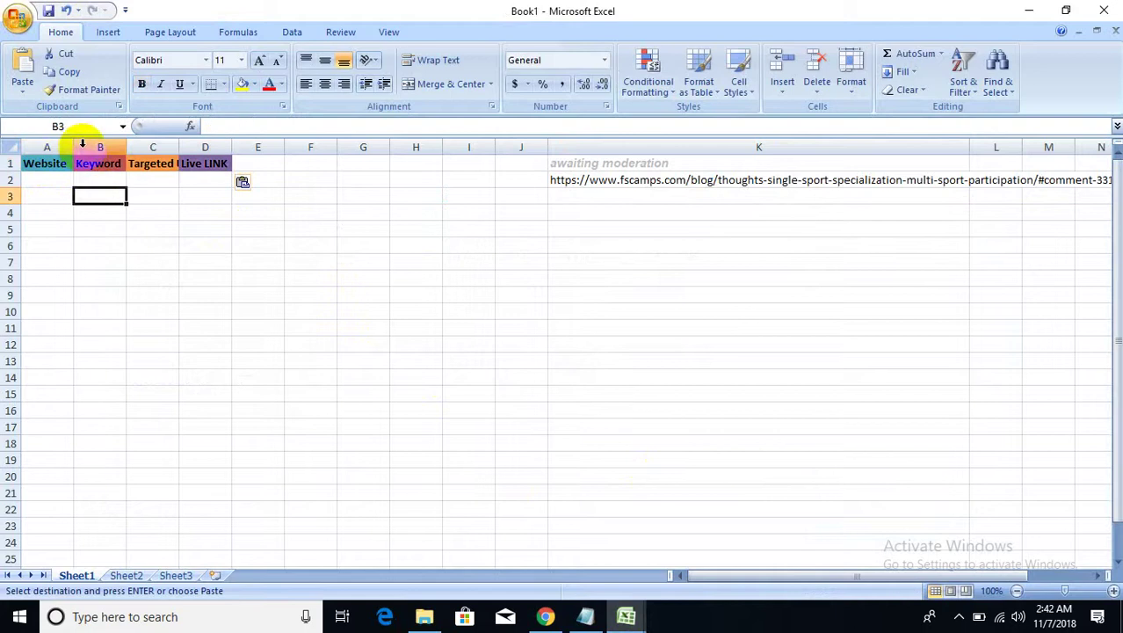
pyautogui.moveTo(78, 147); pyautogui.dragTo(119, 147)
pyautogui.click(64, 158)
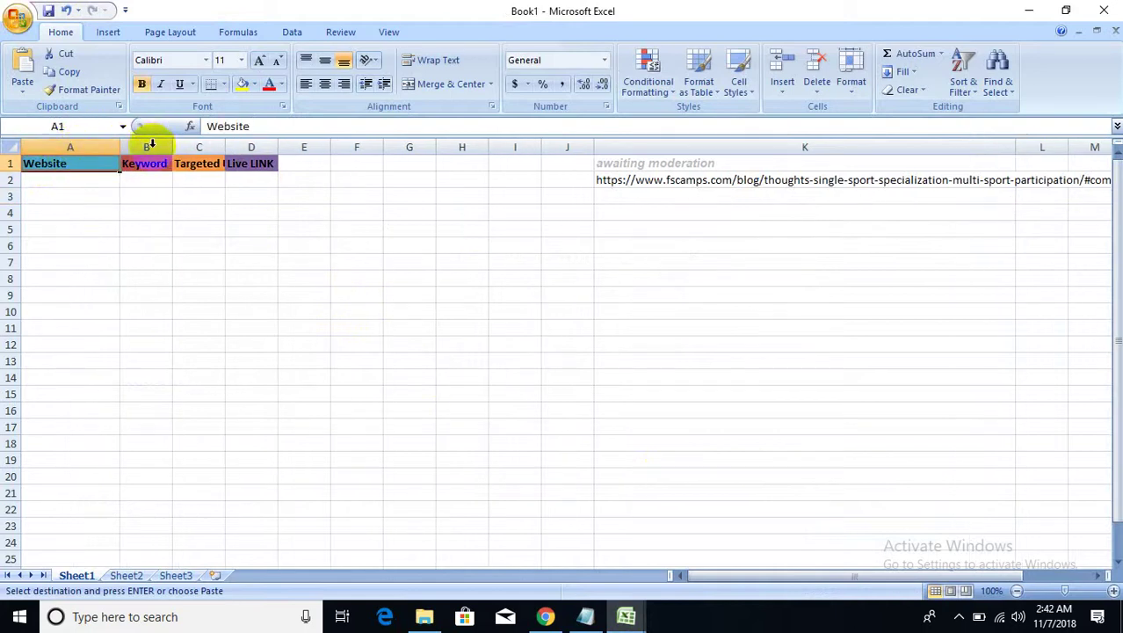
pyautogui.click(149, 143)
pyautogui.moveTo(173, 145); pyautogui.dragTo(302, 149)
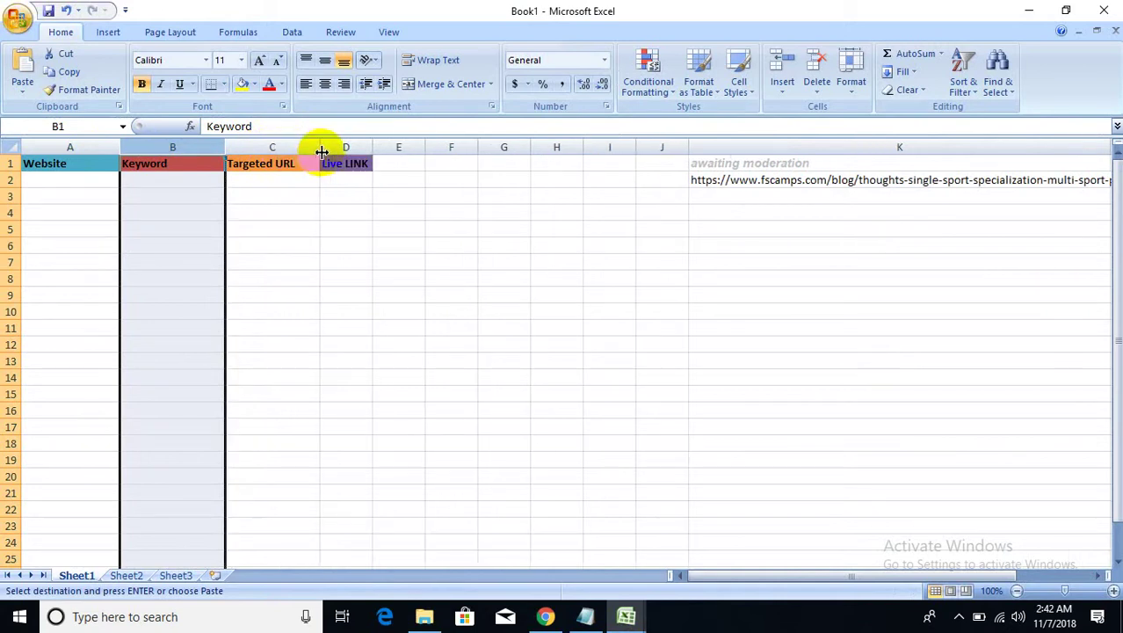
pyautogui.click(264, 146)
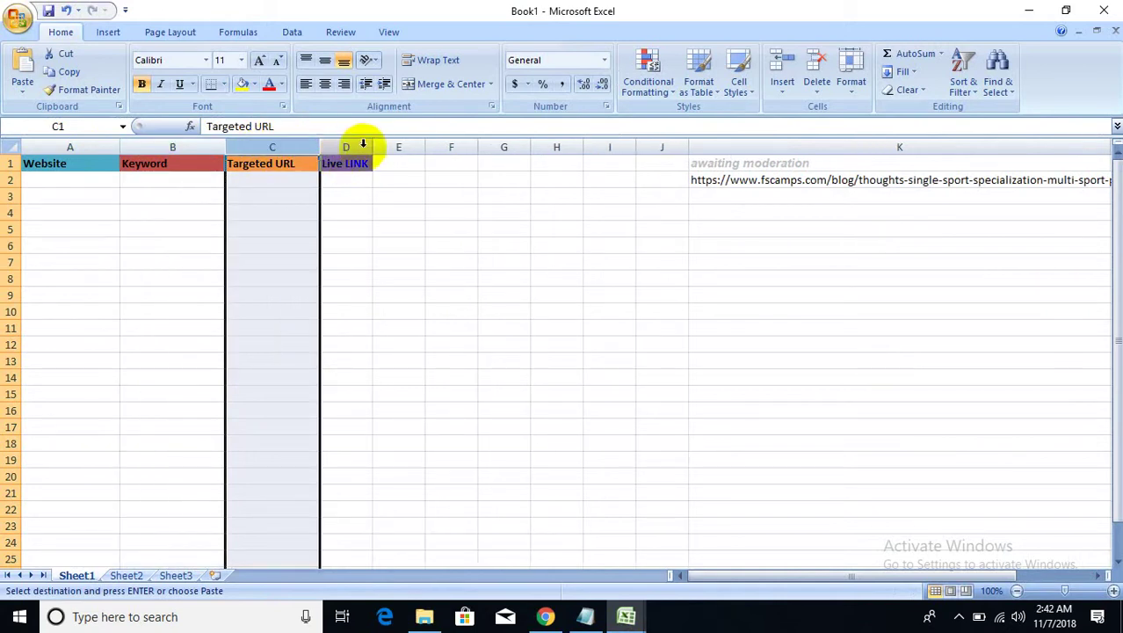
pyautogui.moveTo(370, 145); pyautogui.dragTo(449, 146)
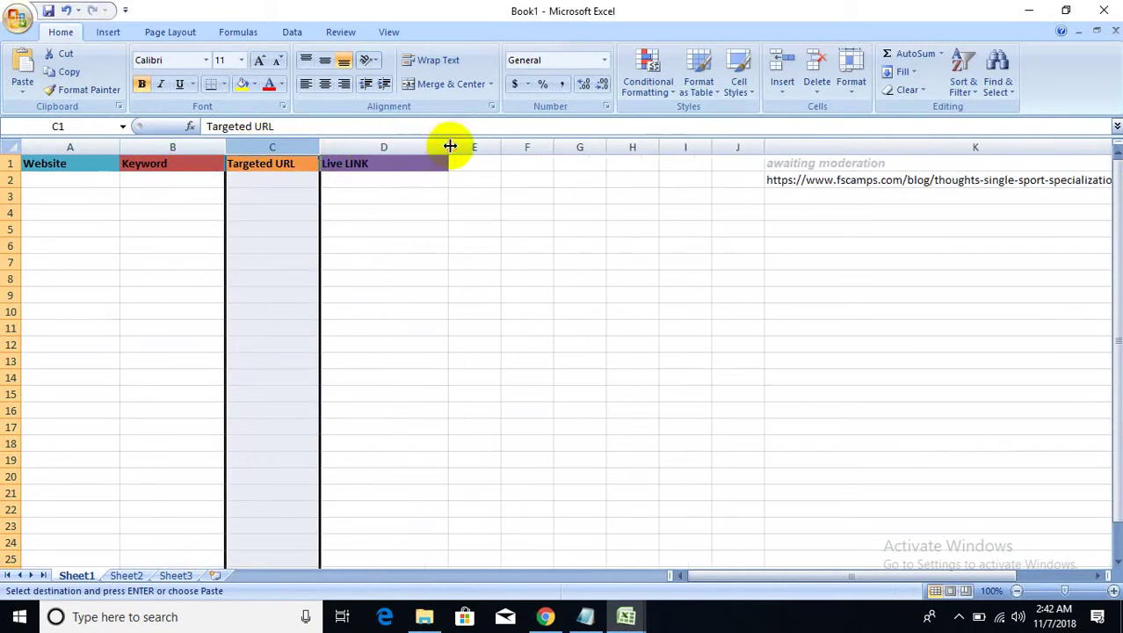
# - Move the status and comment link from K1:K2 to E1:E2, then return to Chrome
pyautogui.click(358, 180)
pyautogui.moveTo(776, 168); pyautogui.dragTo(781, 182)
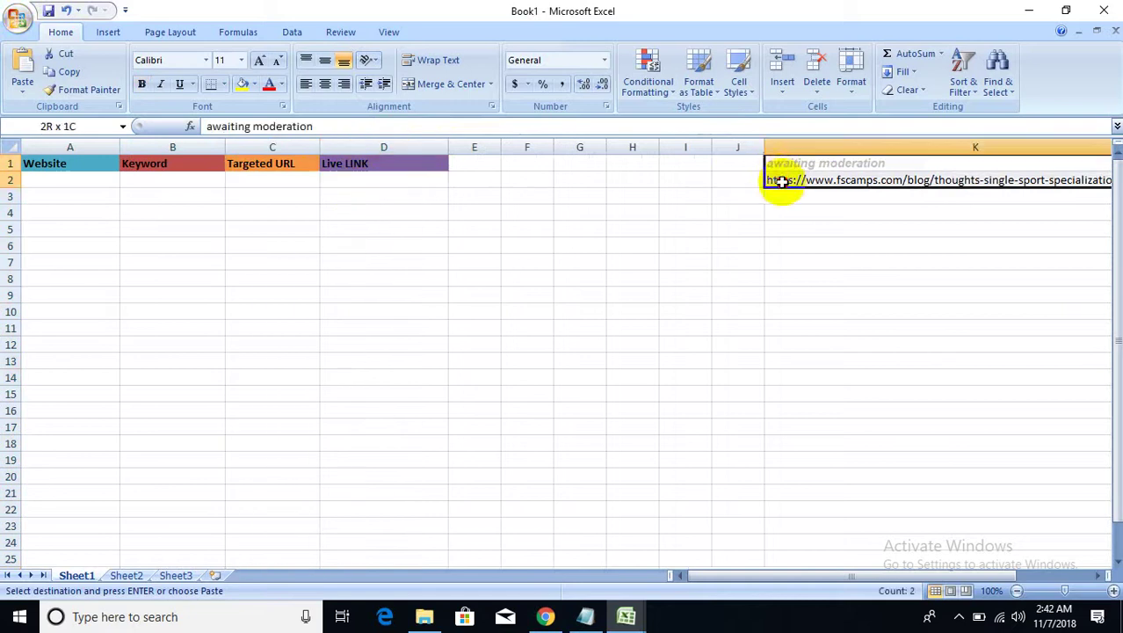
pyautogui.hscroll(2, 783, 178)
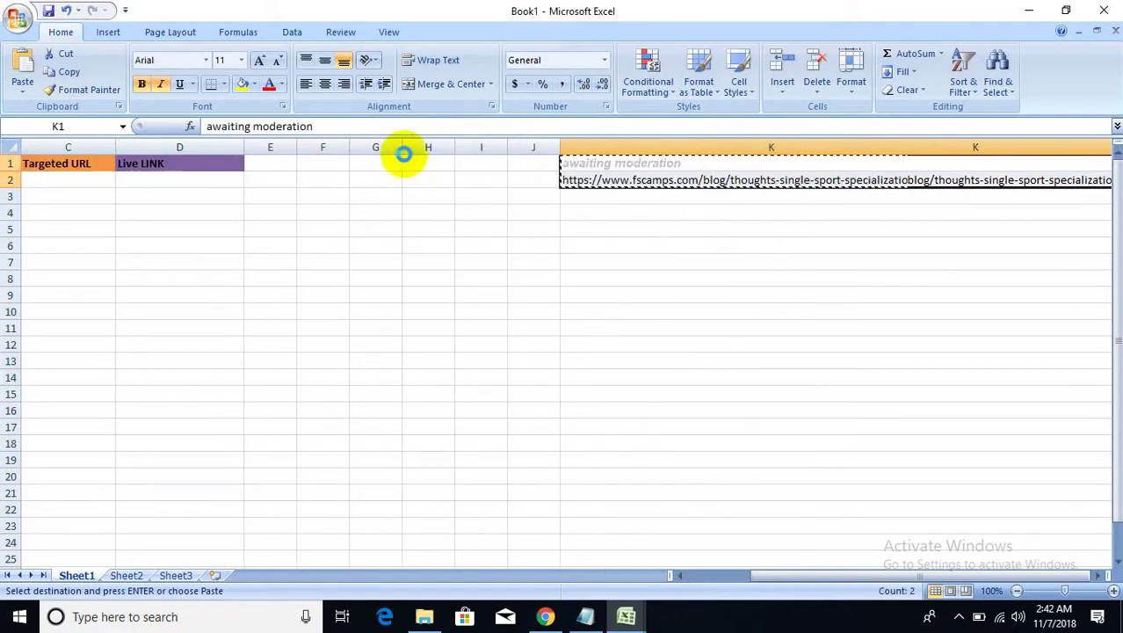
pyautogui.click(270, 163)
pyautogui.press('Return')
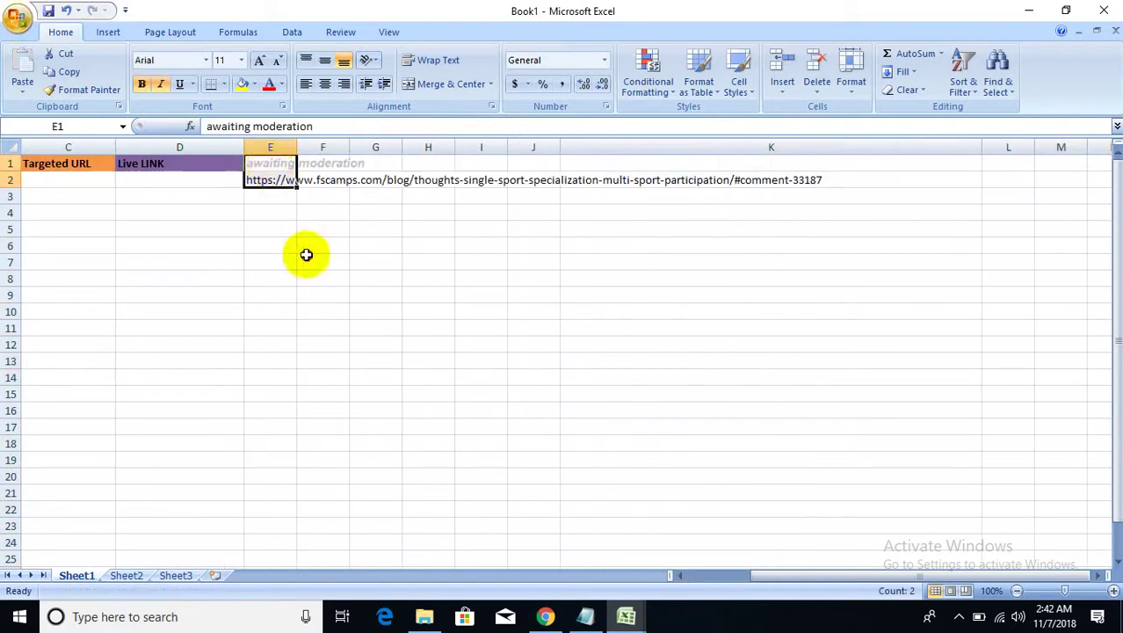
pyautogui.click(307, 260)
pyautogui.moveTo(774, 575); pyautogui.dragTo(630, 579)
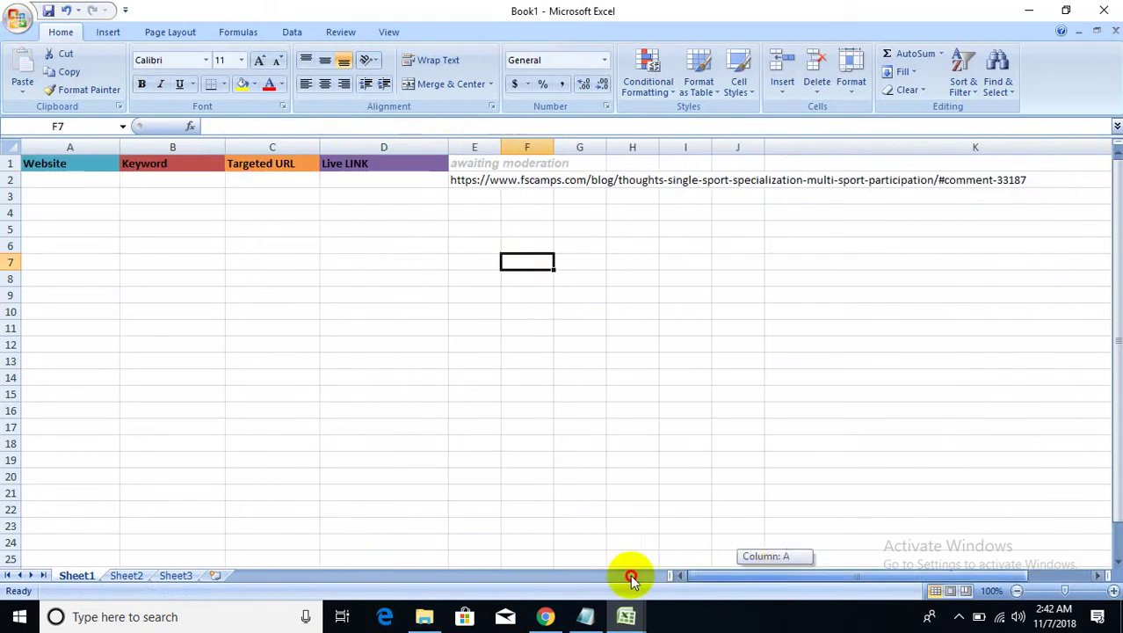
pyautogui.click(545, 616)
# - Copy the keyword 'sports' from the client requirements notes
pyautogui.scroll(-3, 361, 404)
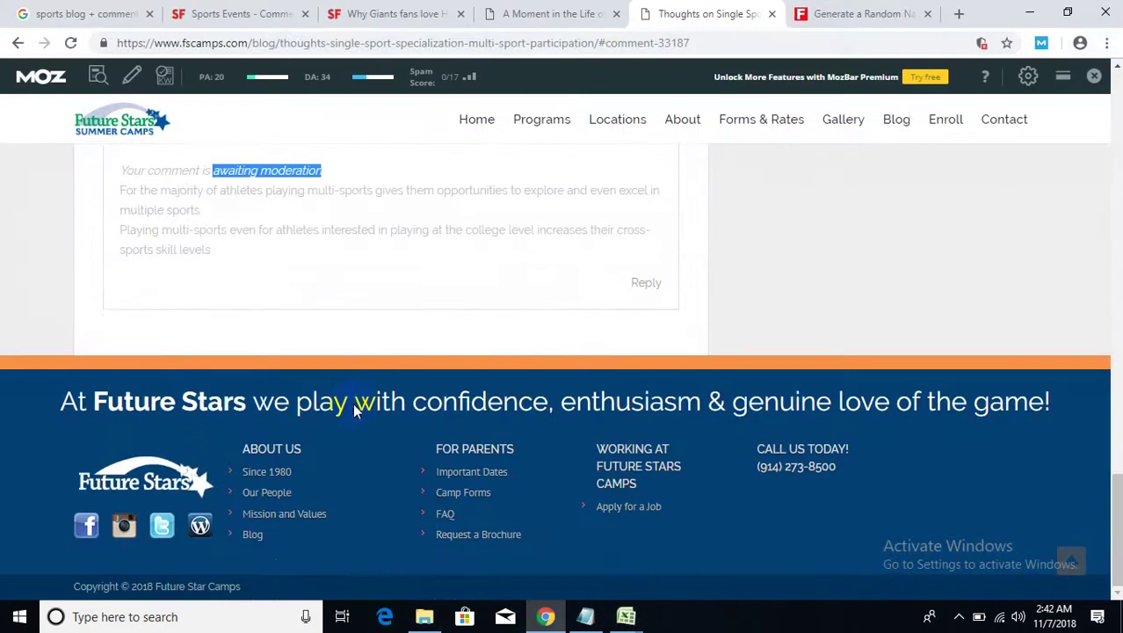
pyautogui.scroll(5, 355, 411)
pyautogui.moveTo(218, 296); pyautogui.dragTo(87, 292)
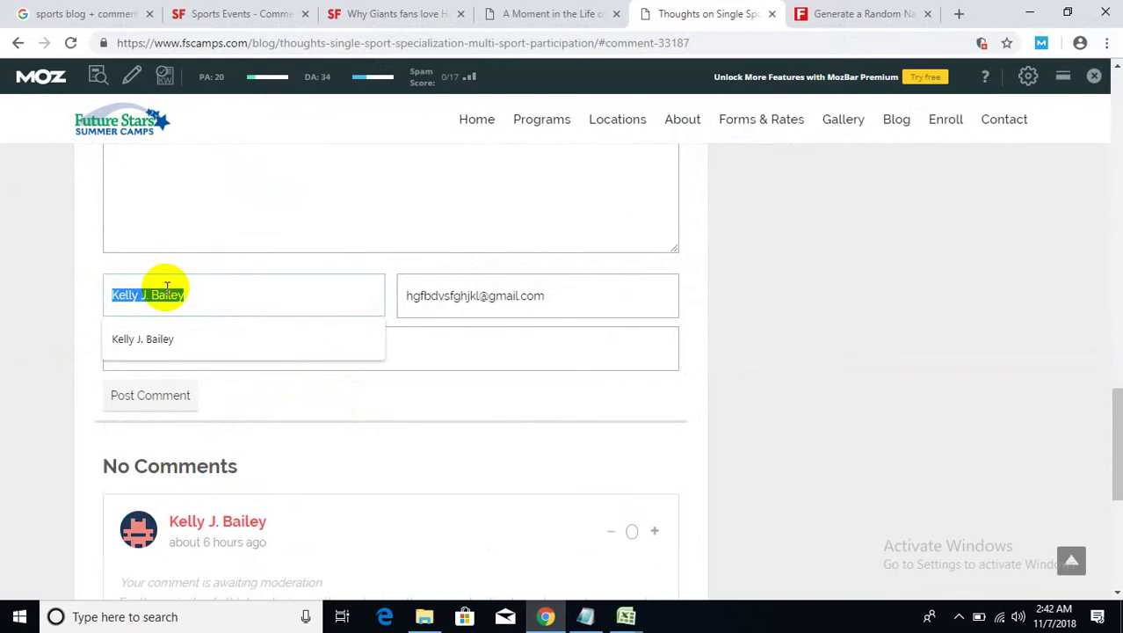
pyautogui.click(216, 289)
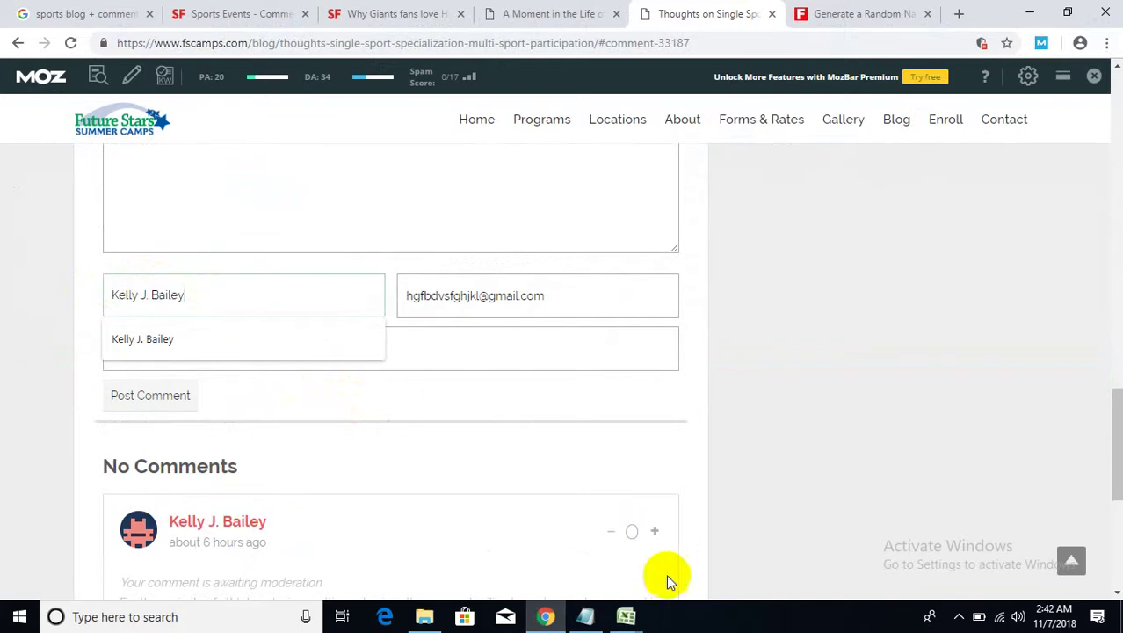
pyautogui.click(587, 616)
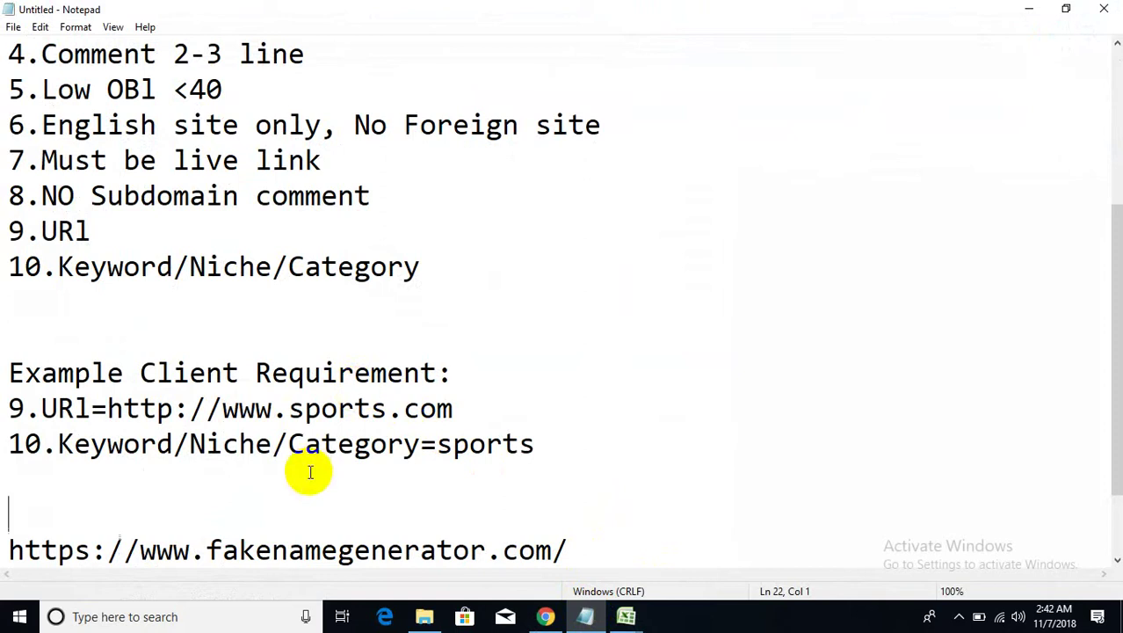
pyautogui.scroll(-1, 310, 472)
pyautogui.moveTo(534, 338); pyautogui.dragTo(438, 336)
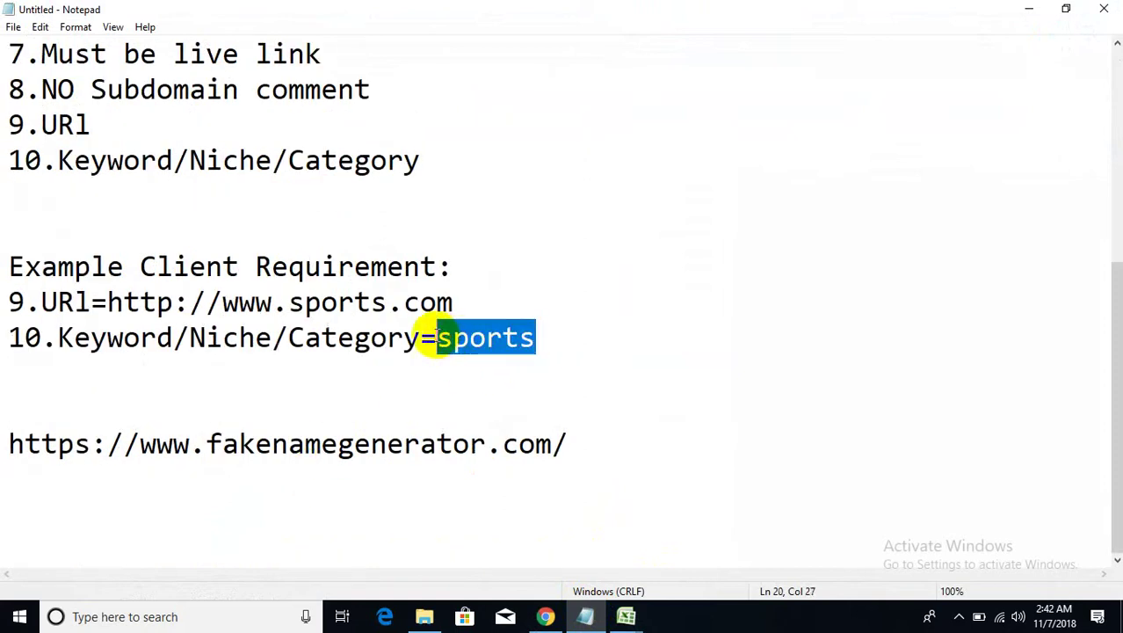
pyautogui.rightClick(457, 344)
pyautogui.click(496, 390)
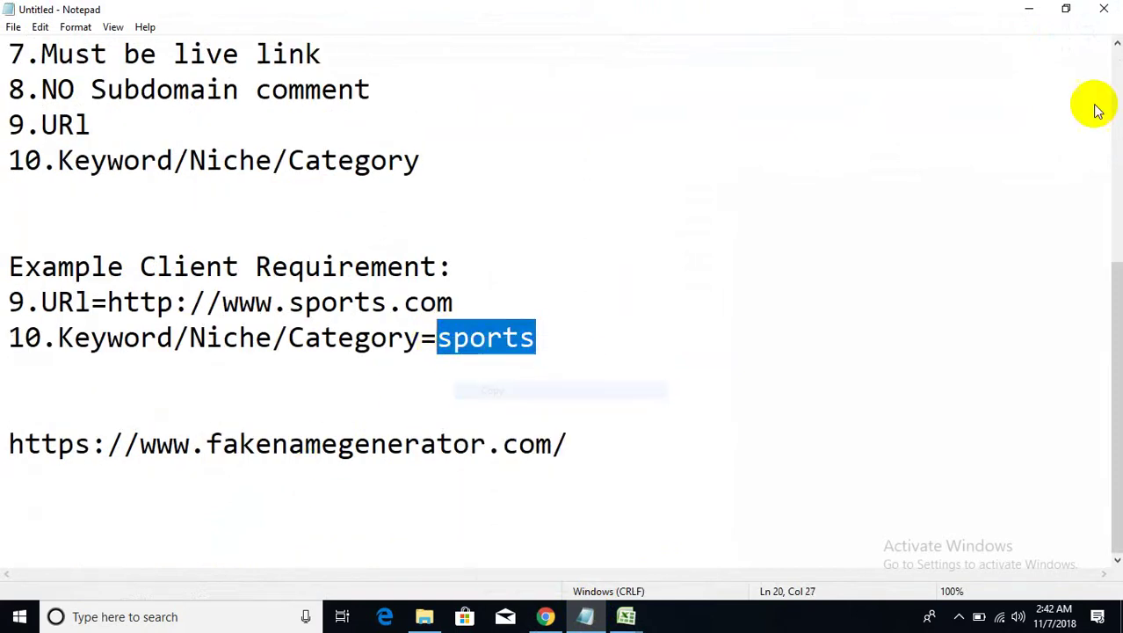
pyautogui.click(1029, 8)
pyautogui.moveTo(251, 307); pyautogui.dragTo(88, 294)
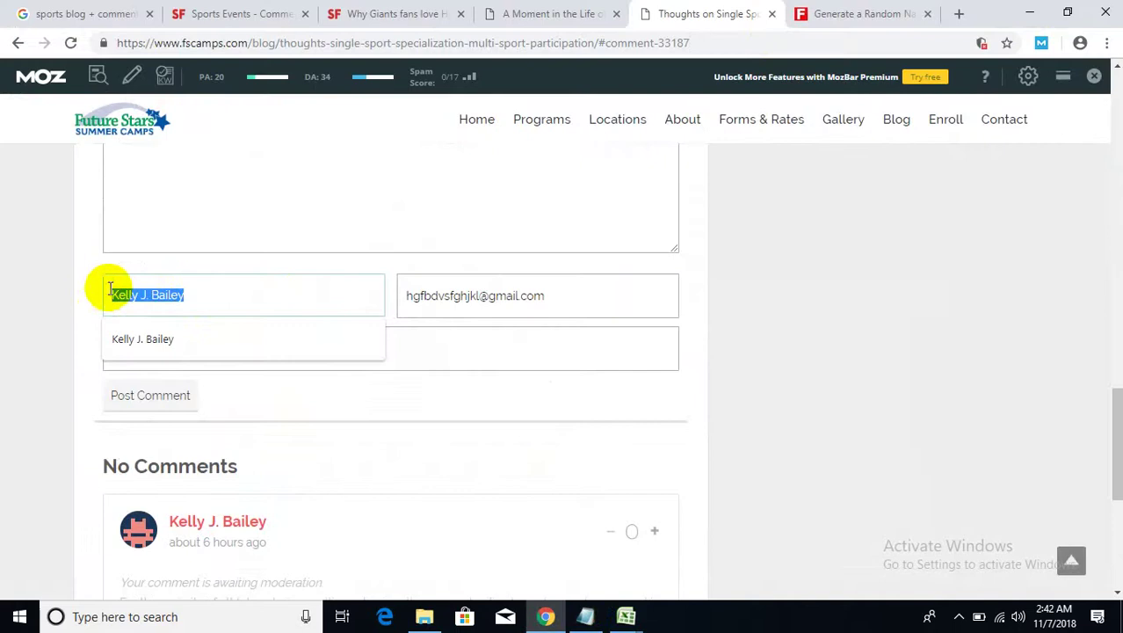
pyautogui.rightClick(118, 292)
pyautogui.click(154, 369)
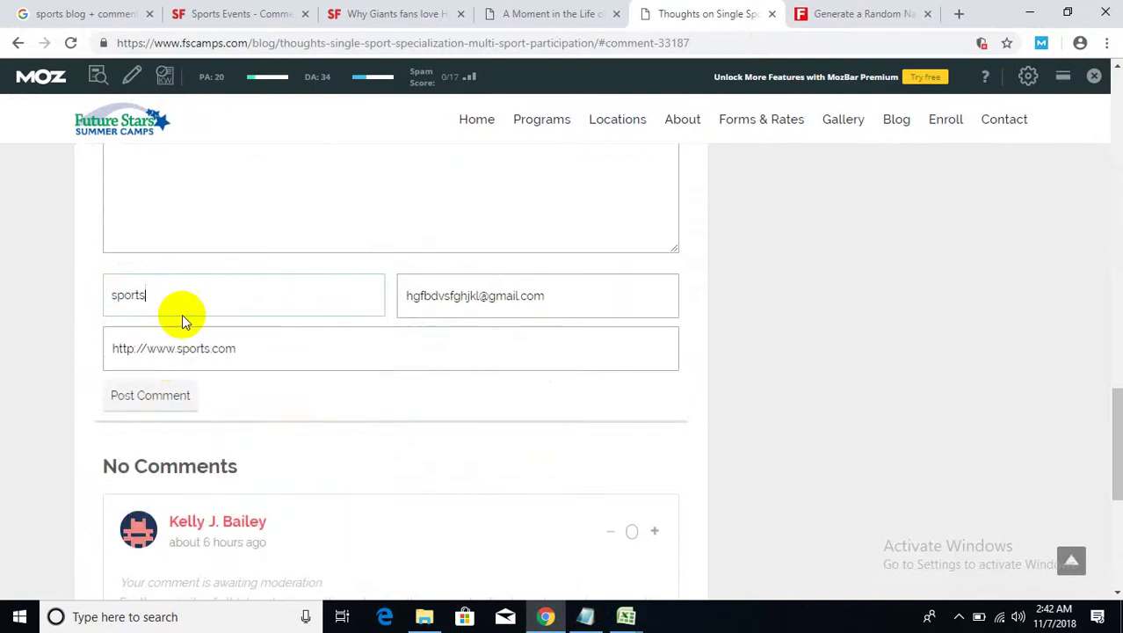
pyautogui.click(110, 295)
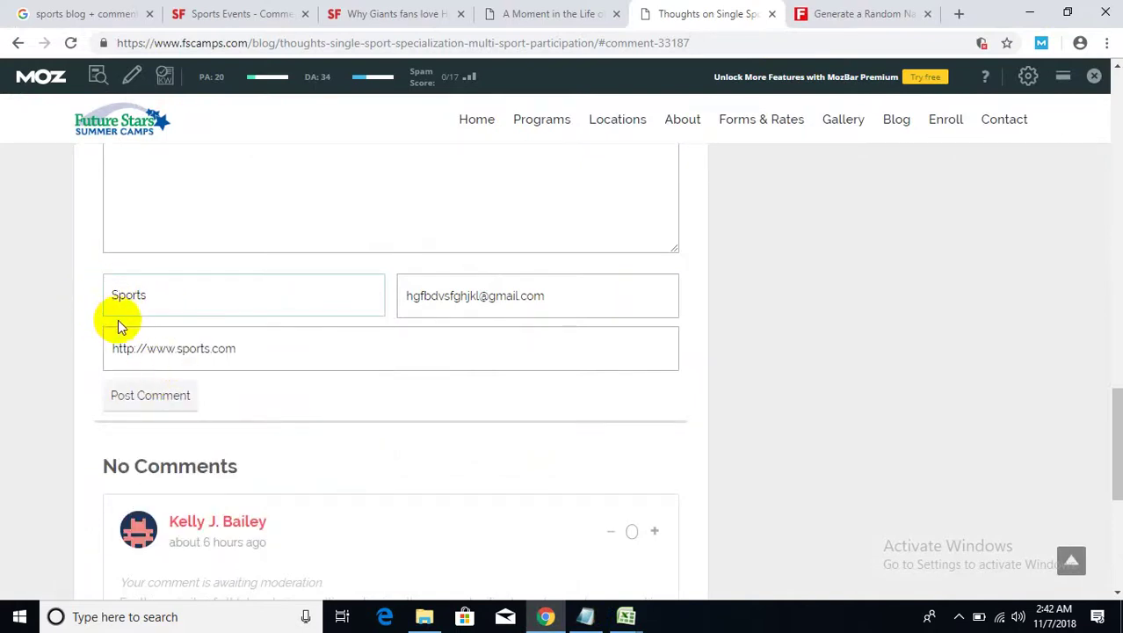
pyautogui.moveTo(165, 284); pyautogui.dragTo(98, 292)
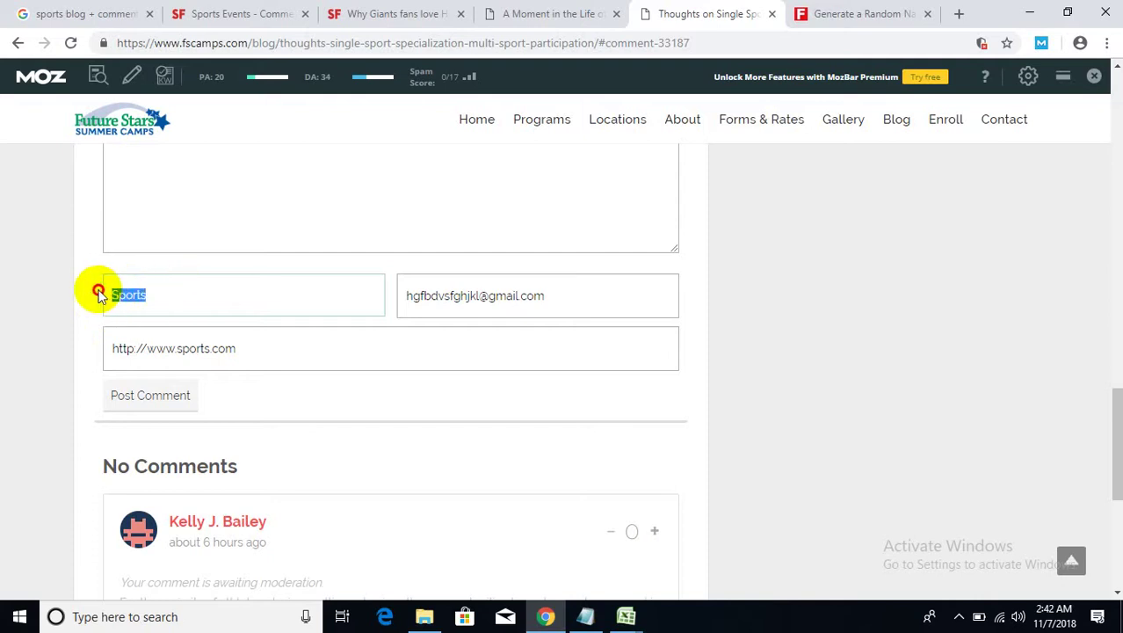
pyautogui.moveTo(236, 361); pyautogui.dragTo(108, 339)
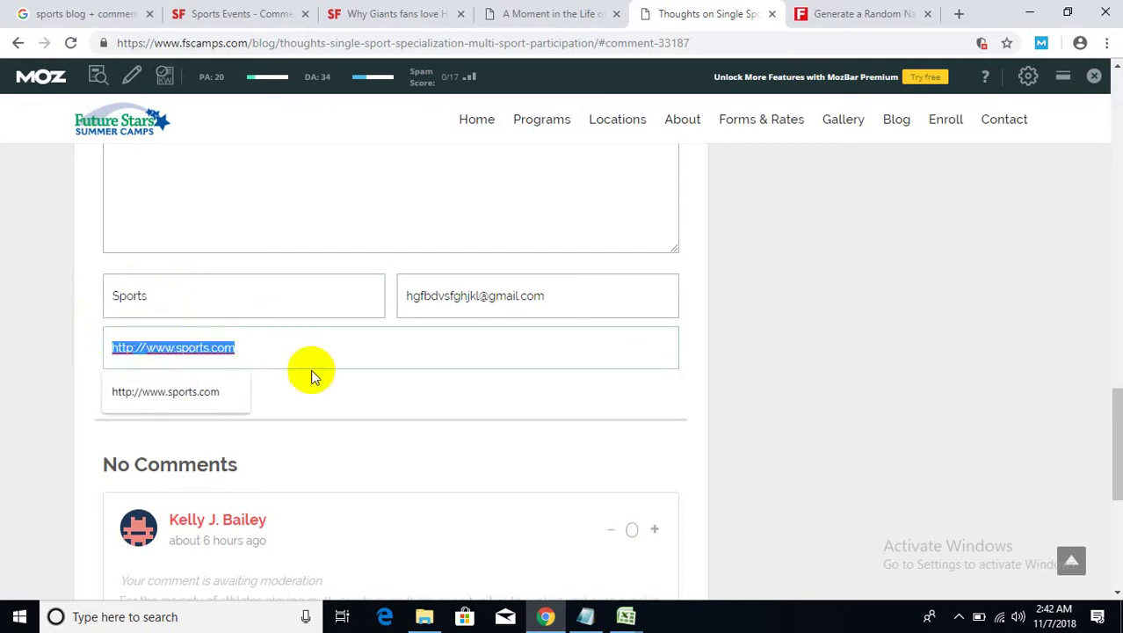
pyautogui.click(981, 383)
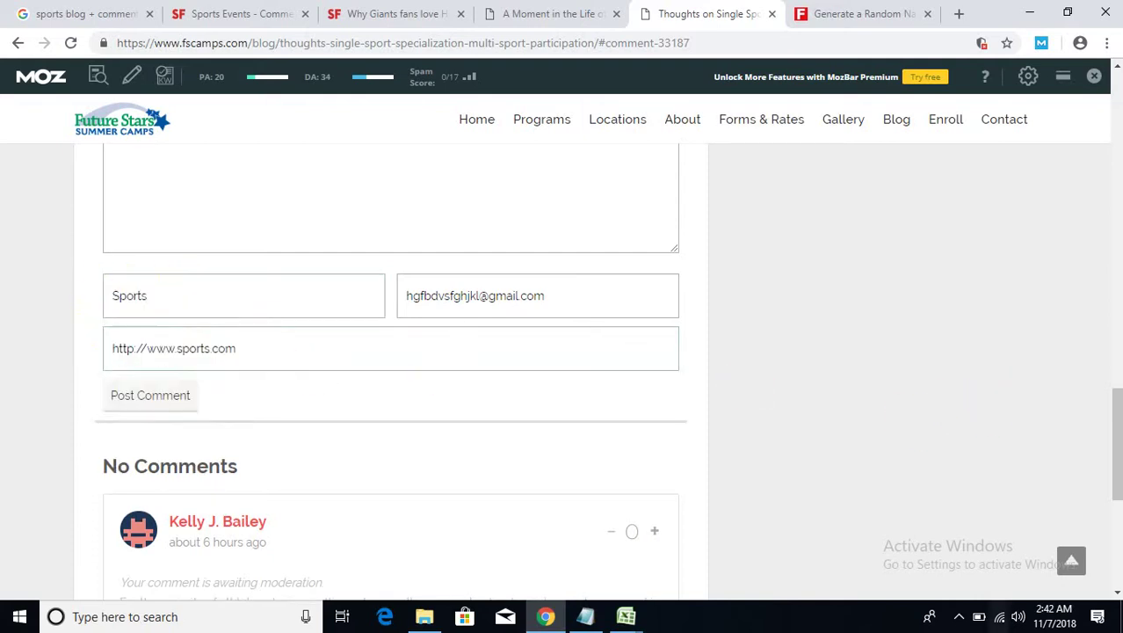
# - Close the finished fscamps blog tabs
pyautogui.click(771, 15)
pyautogui.click(567, 14)
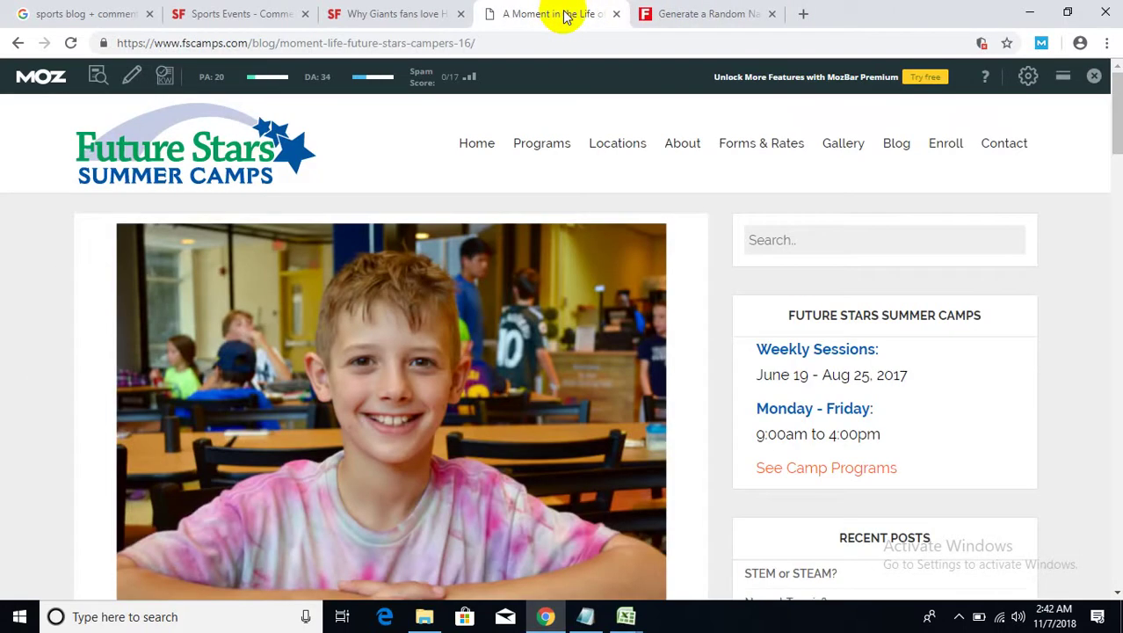
pyautogui.click(616, 14)
# - Check the Hunter Pence article's comments, find them closed, and close that tab
pyautogui.click(418, 17)
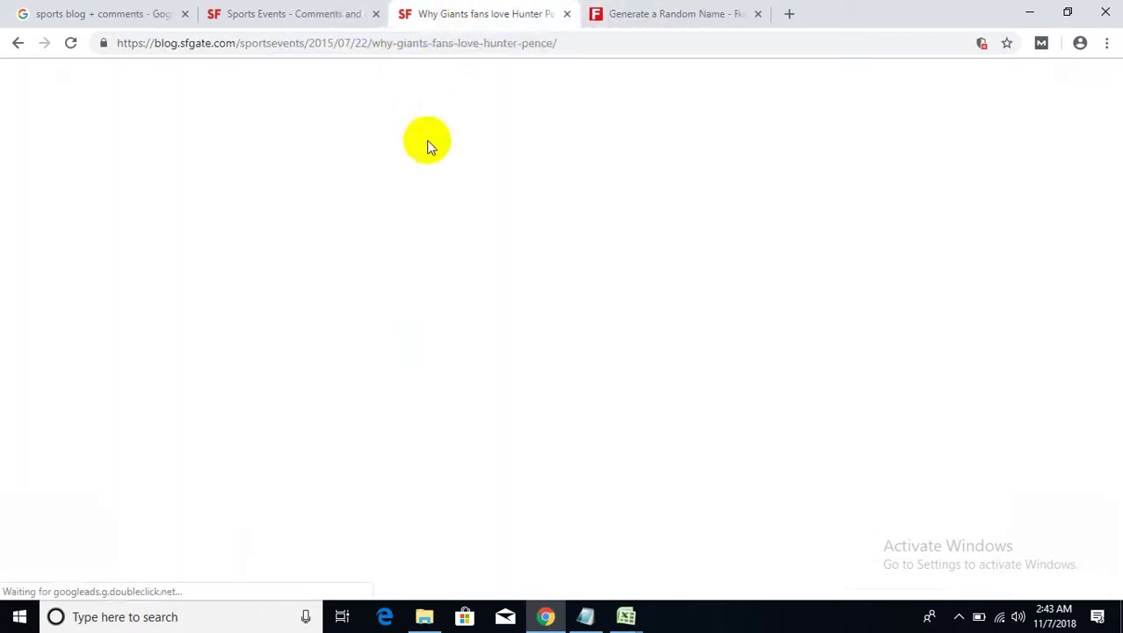
pyautogui.scroll(-5, 521, 393)
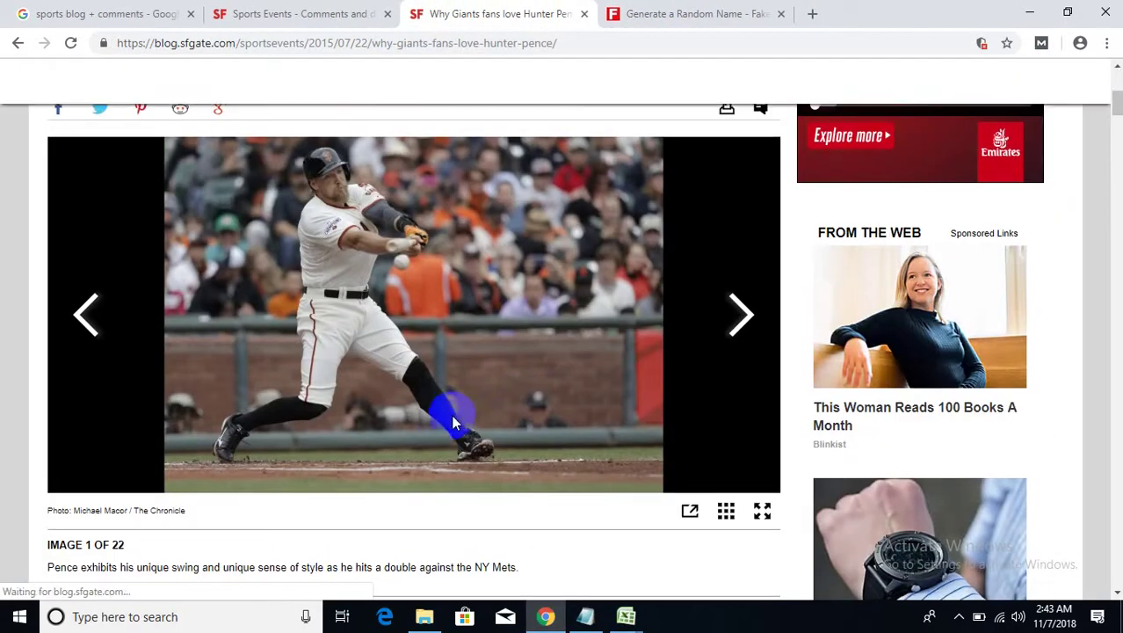
pyautogui.scroll(-5, 456, 426)
pyautogui.scroll(-15, 454, 426)
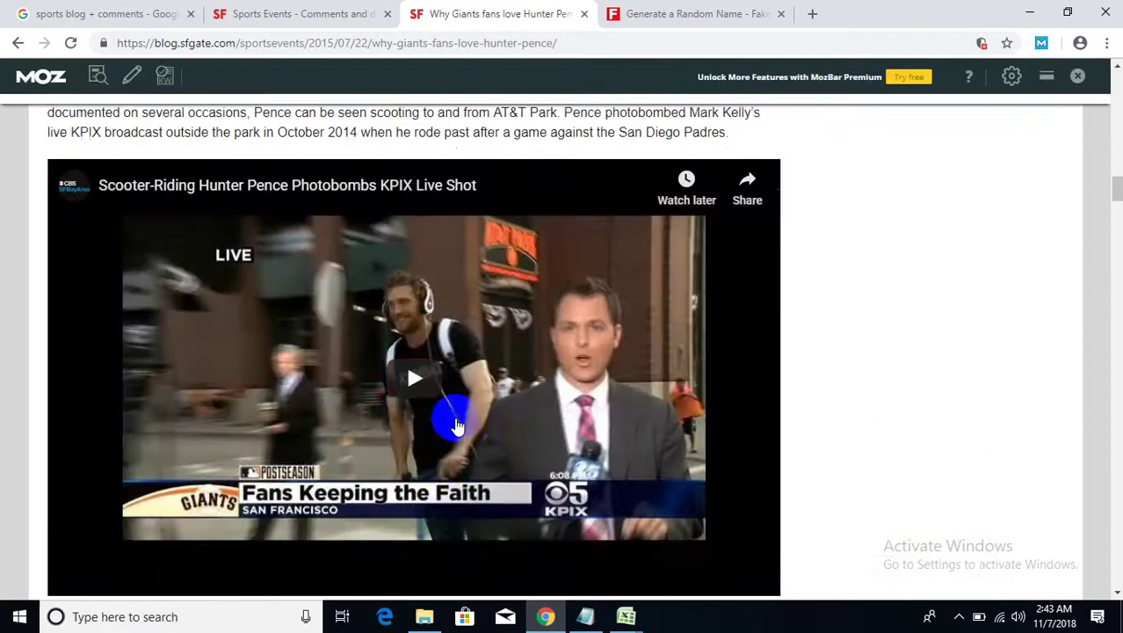
pyautogui.scroll(-20, 456, 418)
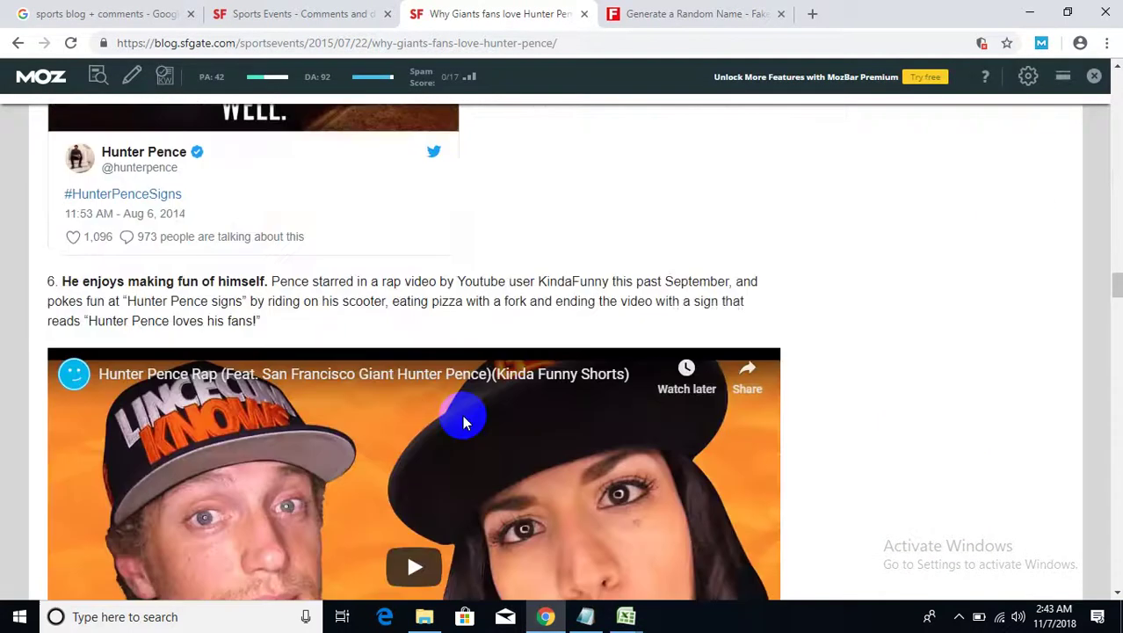
pyautogui.scroll(-20, 463, 417)
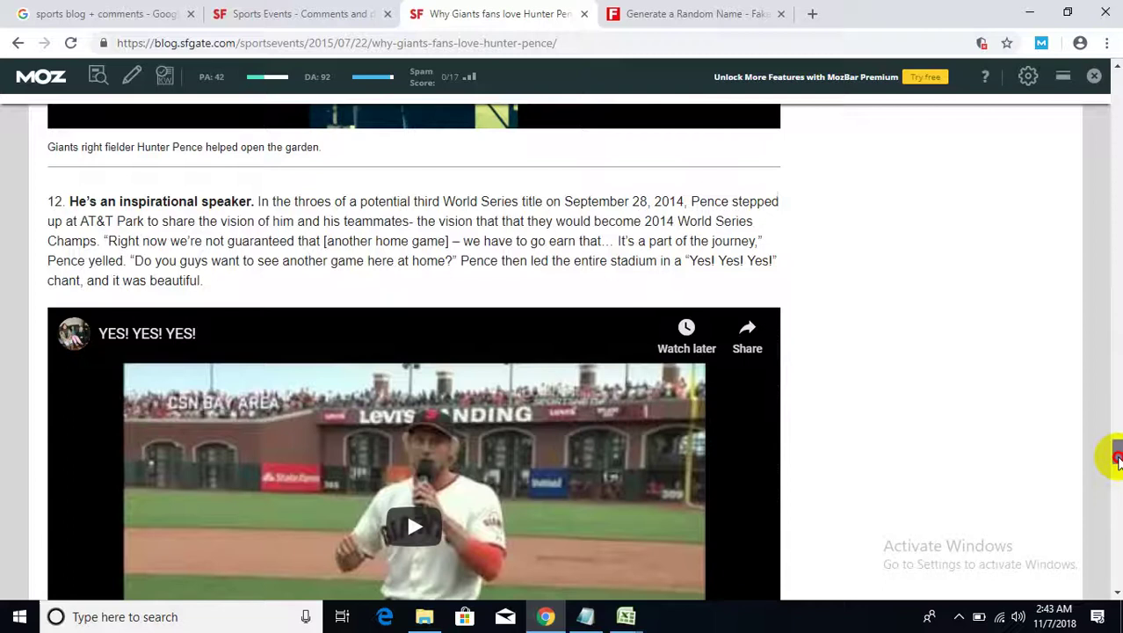
pyautogui.moveTo(1116, 451); pyautogui.dragTo(1116, 536)
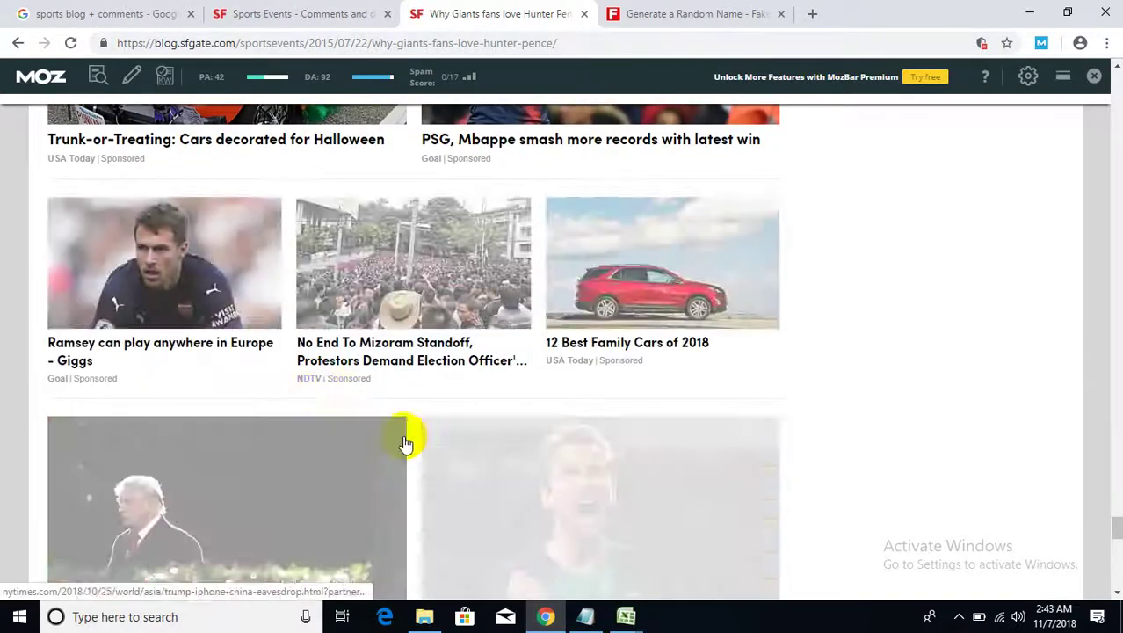
pyautogui.scroll(-3, 406, 444)
pyautogui.scroll(-5, 408, 439)
pyautogui.scroll(2, 402, 369)
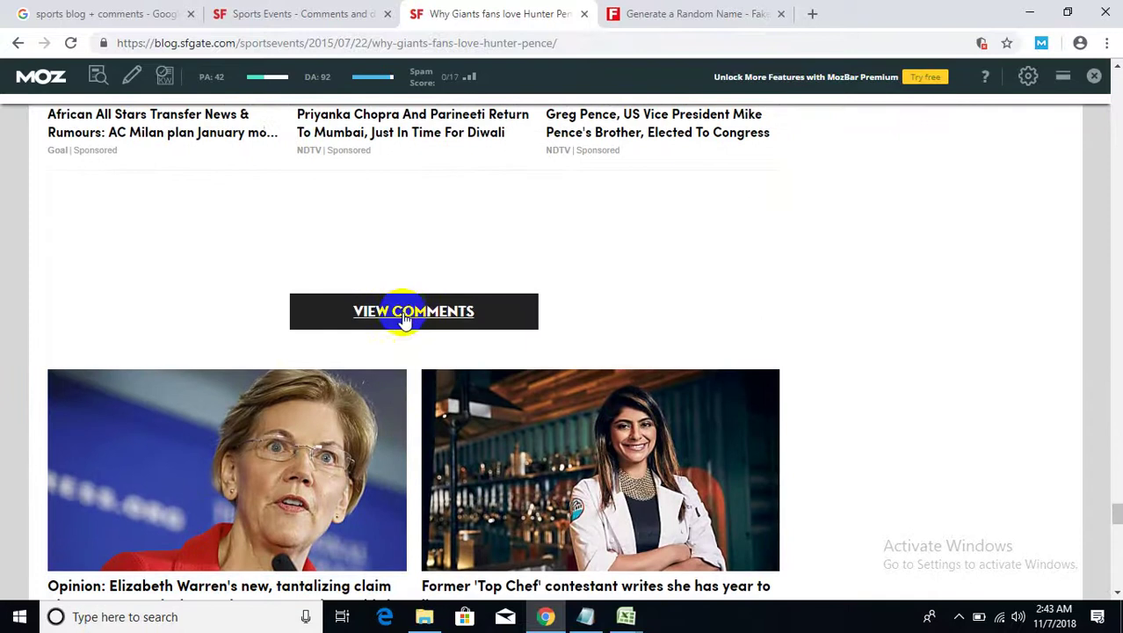
pyautogui.click(406, 315)
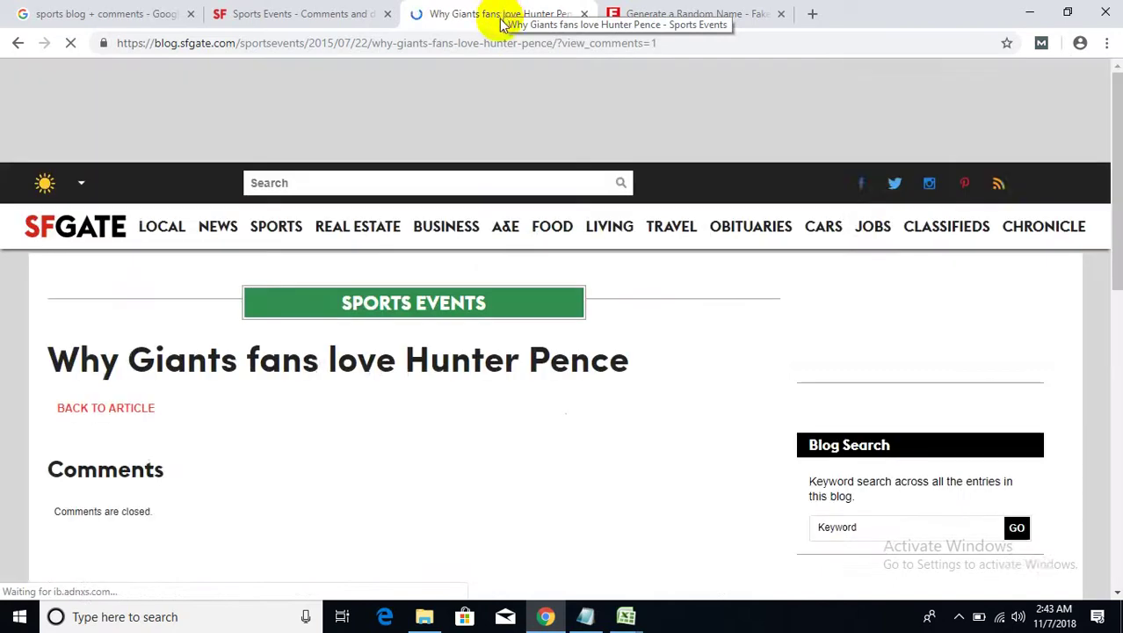
pyautogui.scroll(-3, 517, 484)
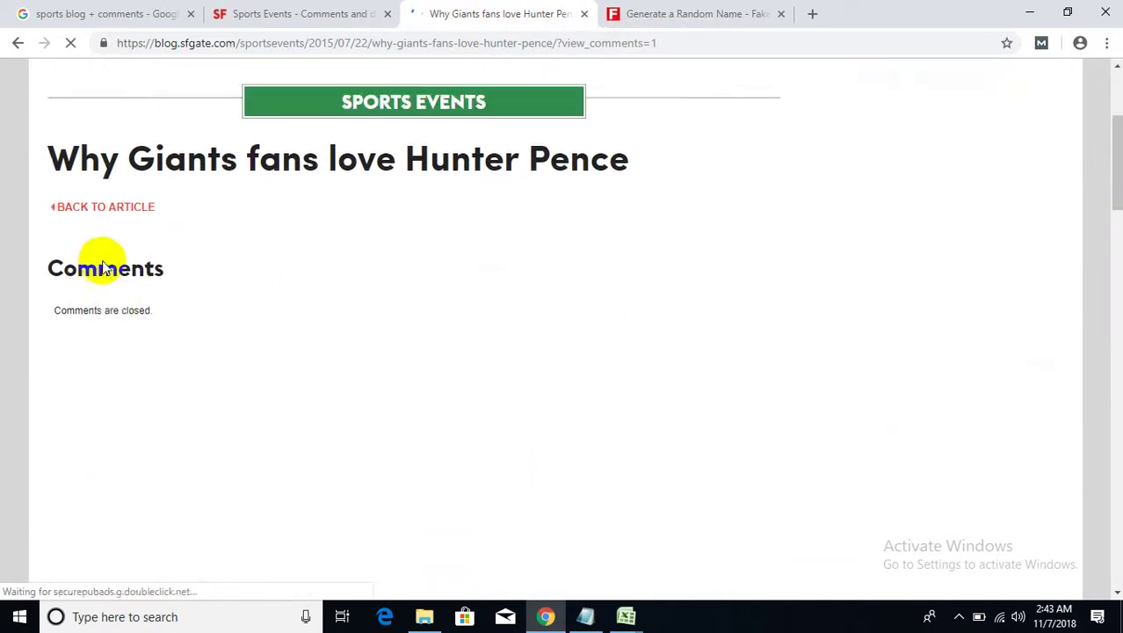
pyautogui.moveTo(162, 286); pyautogui.dragTo(99, 271)
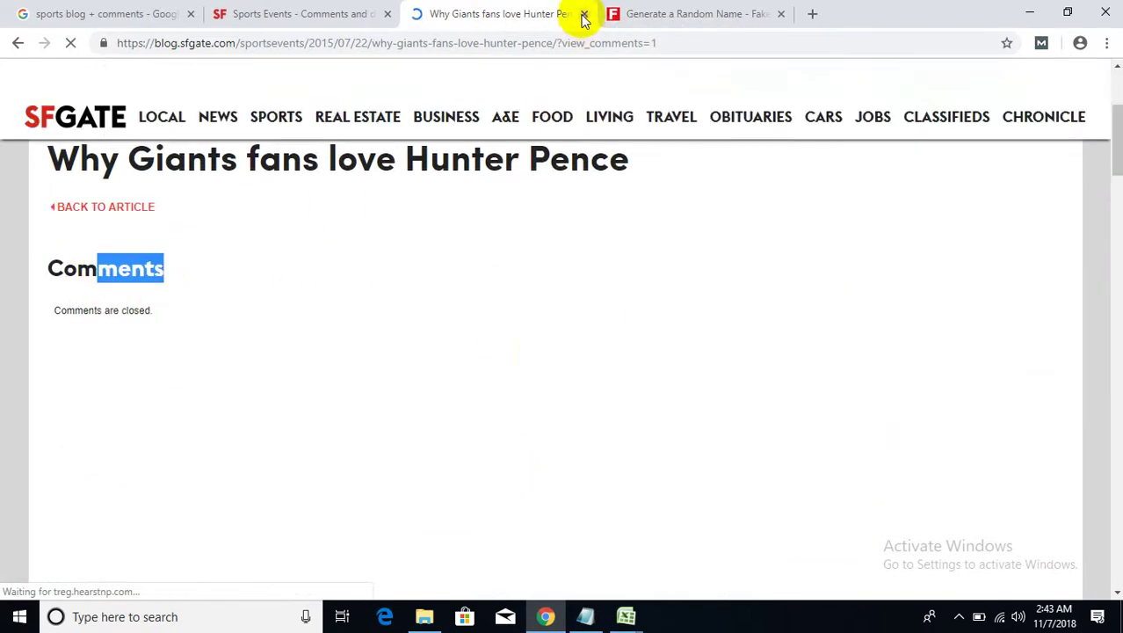
pyautogui.hotkey('ctrl', 'w')
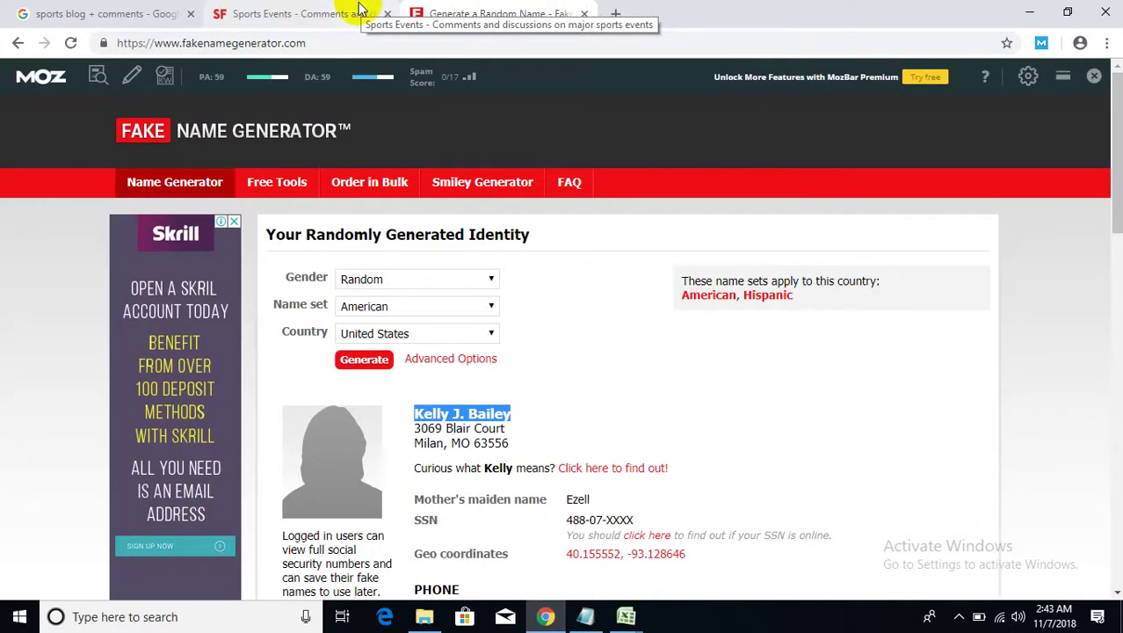
# - Close the Sports Events blog listing tab and bring the client requirements notes forward
pyautogui.click(358, 8)
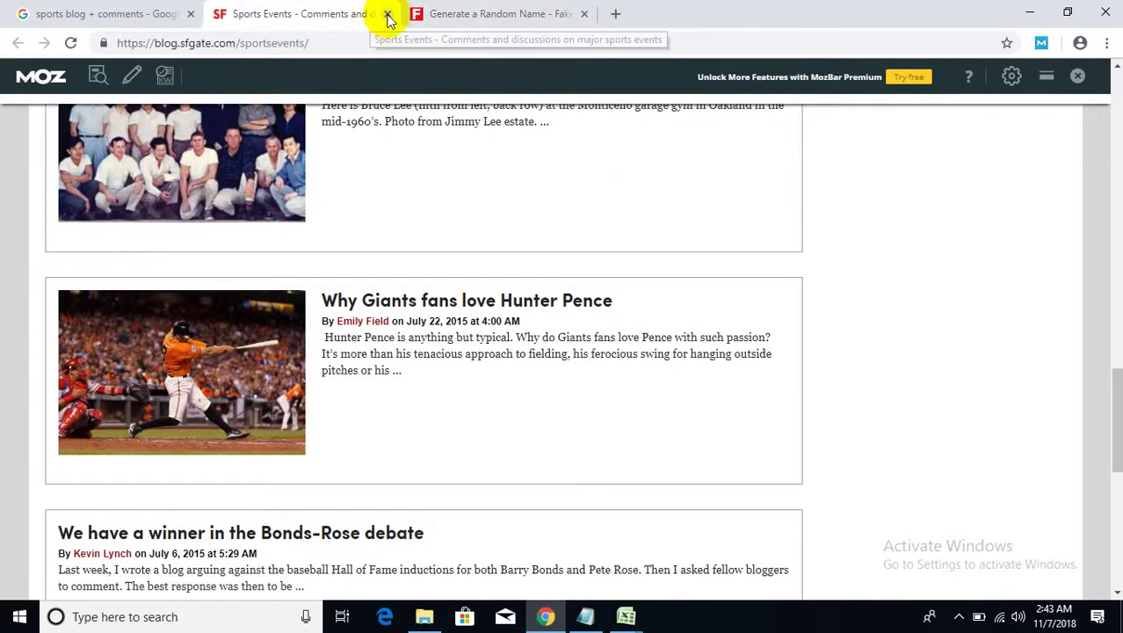
pyautogui.click(387, 14)
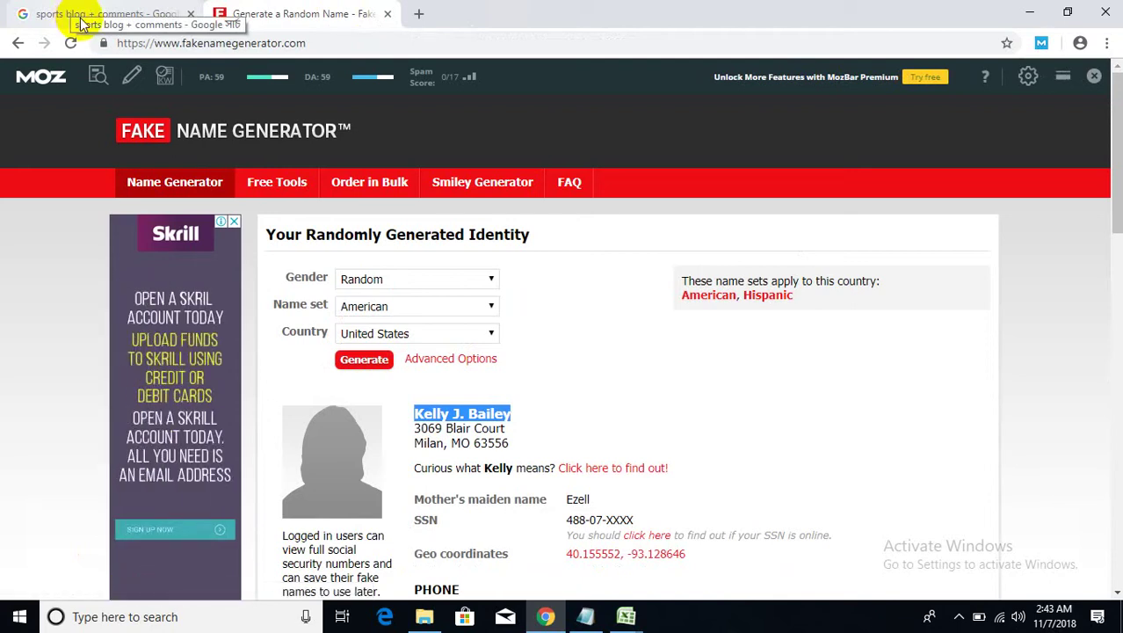
pyautogui.click(586, 618)
# - Type $1-$5 on a new line under the fakenamegenerator link and select it for cutting
pyautogui.click(571, 442)
pyautogui.scroll(4, 476, 421)
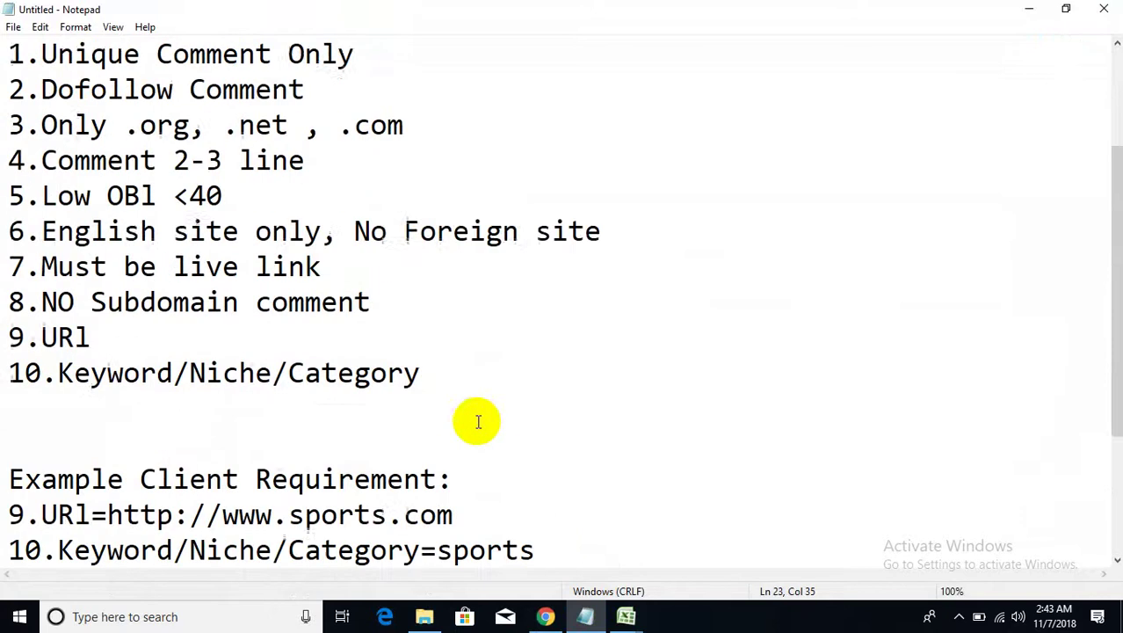
pyautogui.scroll(-4, 476, 421)
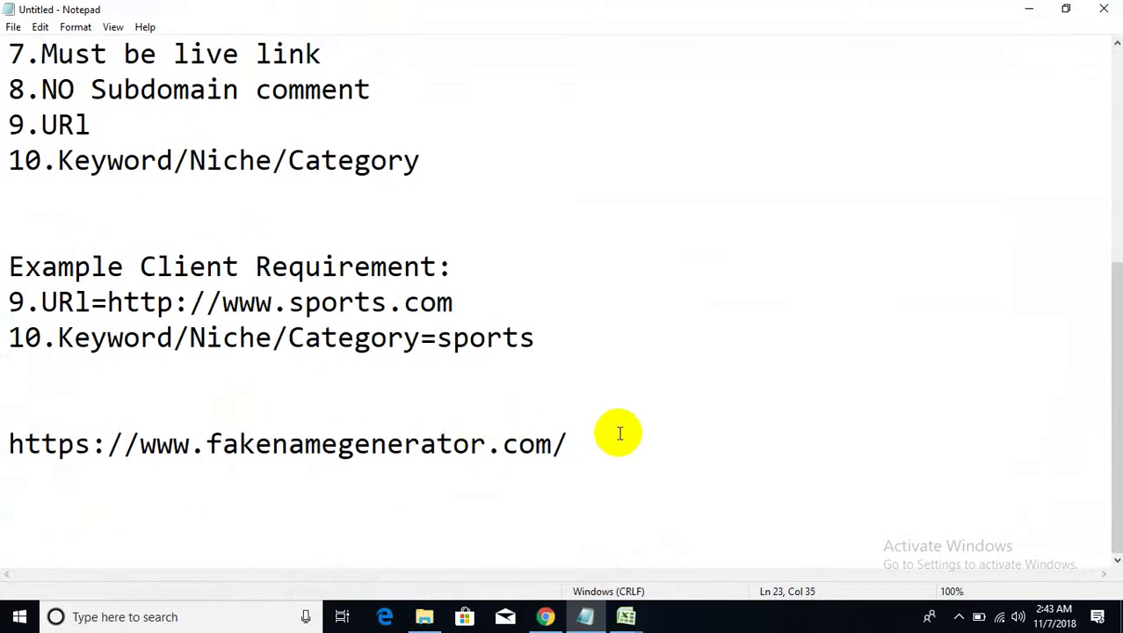
pyautogui.press('Return')
pyautogui.press('Return')
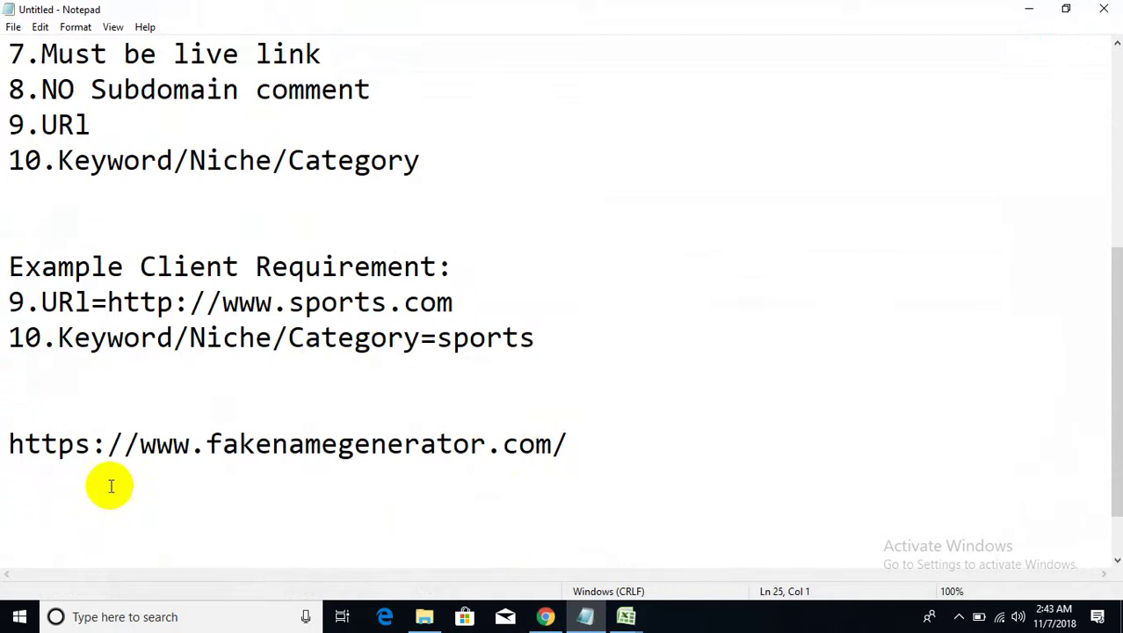
pyautogui.click(95, 490)
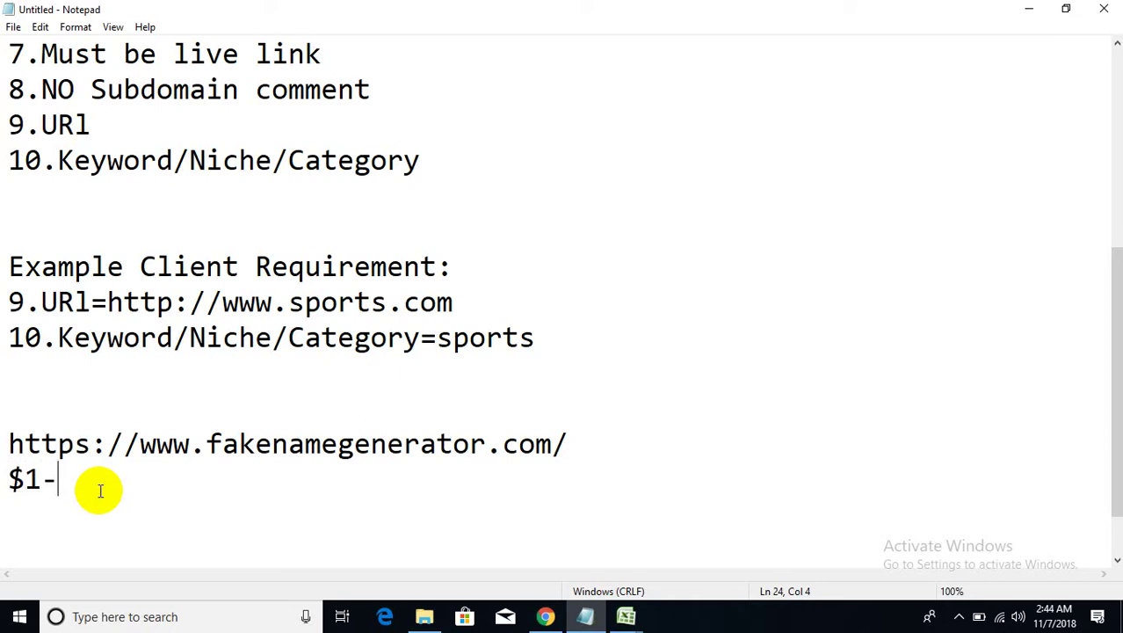
pyautogui.write('$5')
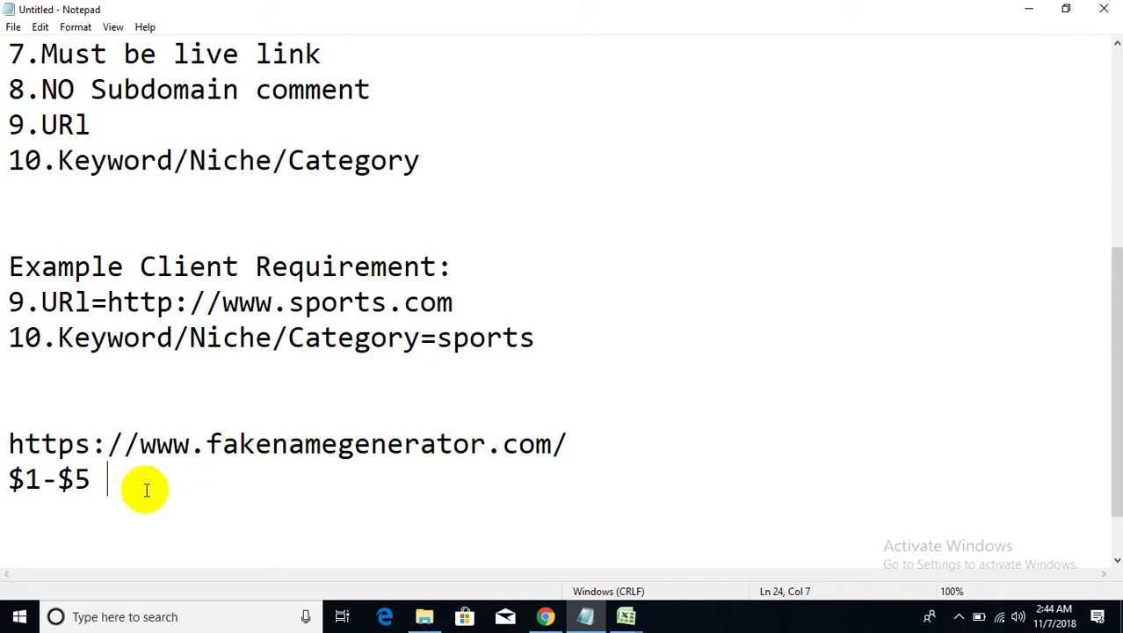
pyautogui.moveTo(132, 479); pyautogui.dragTo(9, 478)
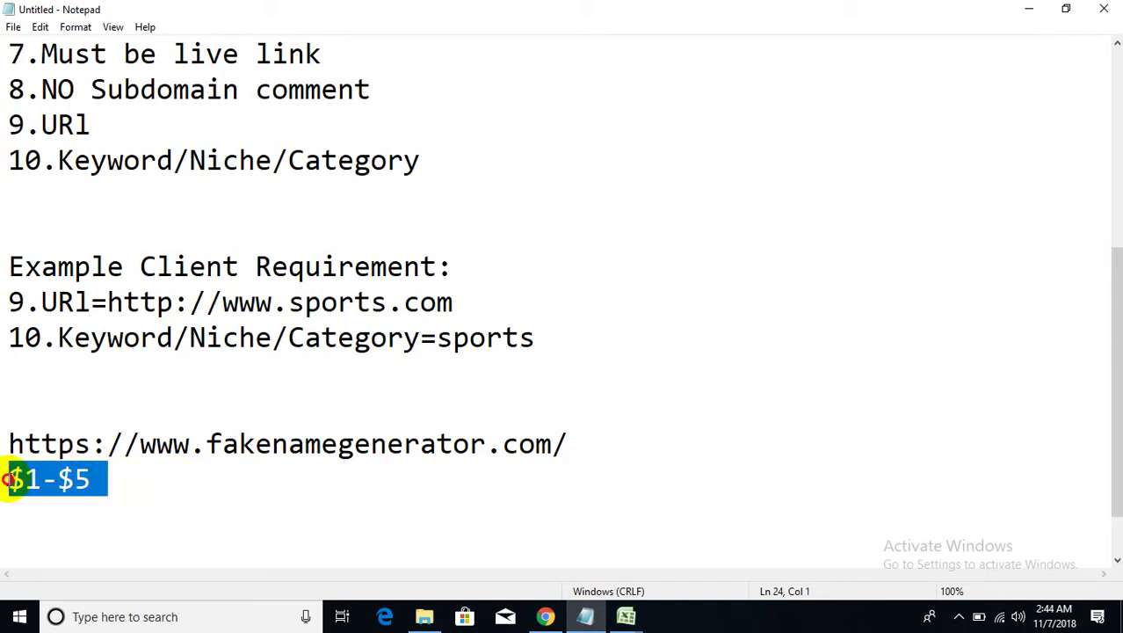
pyautogui.click(97, 480)
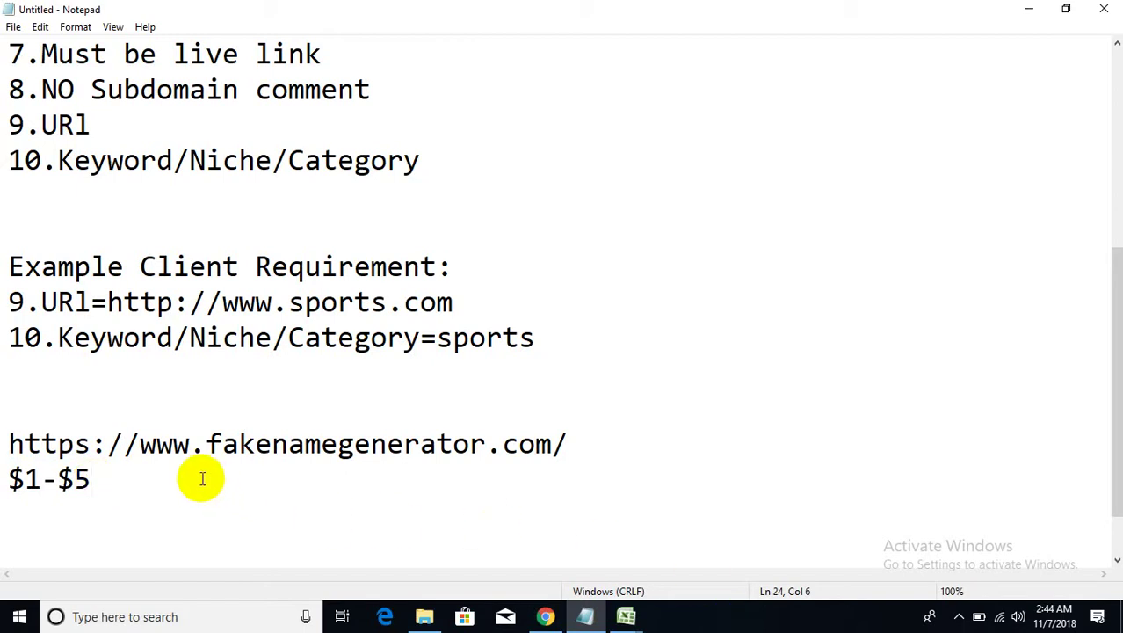
pyautogui.moveTo(202, 479); pyautogui.dragTo(11, 461)
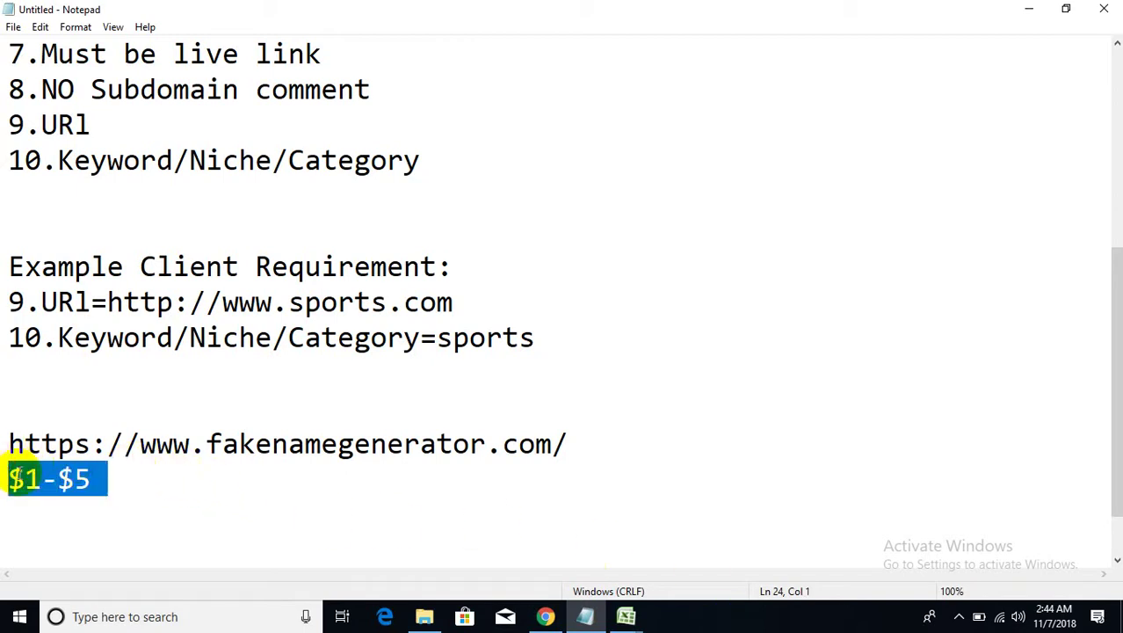
pyautogui.rightClick(18, 472)
# - Cut the $1-$5 price range and paste it on a new line under item 10
pyautogui.click(32, 261)
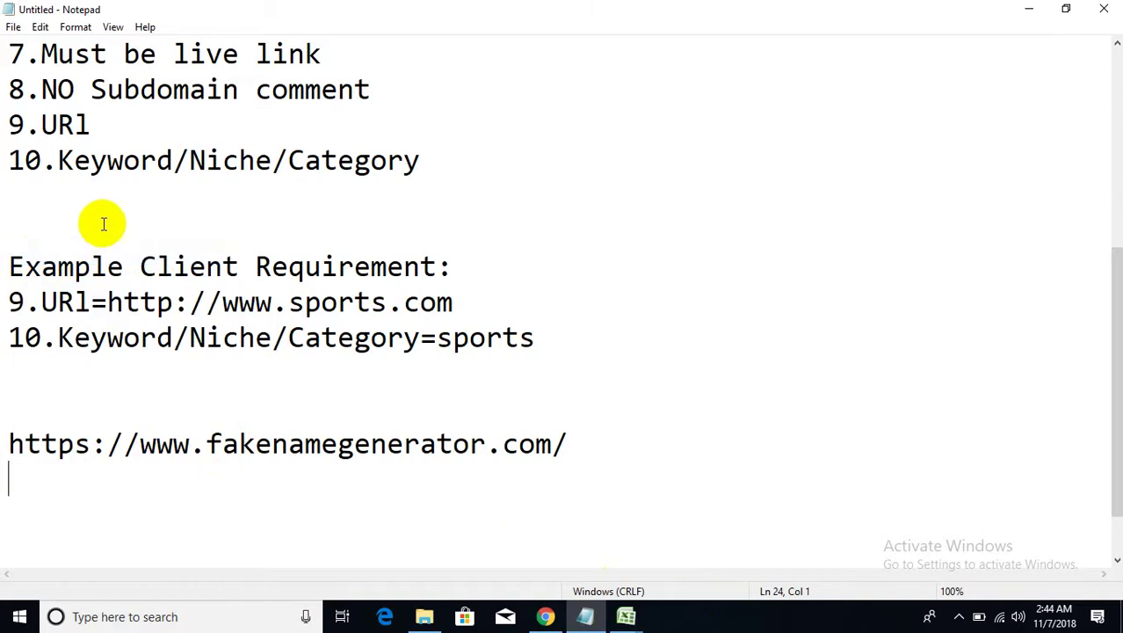
pyautogui.click(100, 218)
pyautogui.click(100, 193)
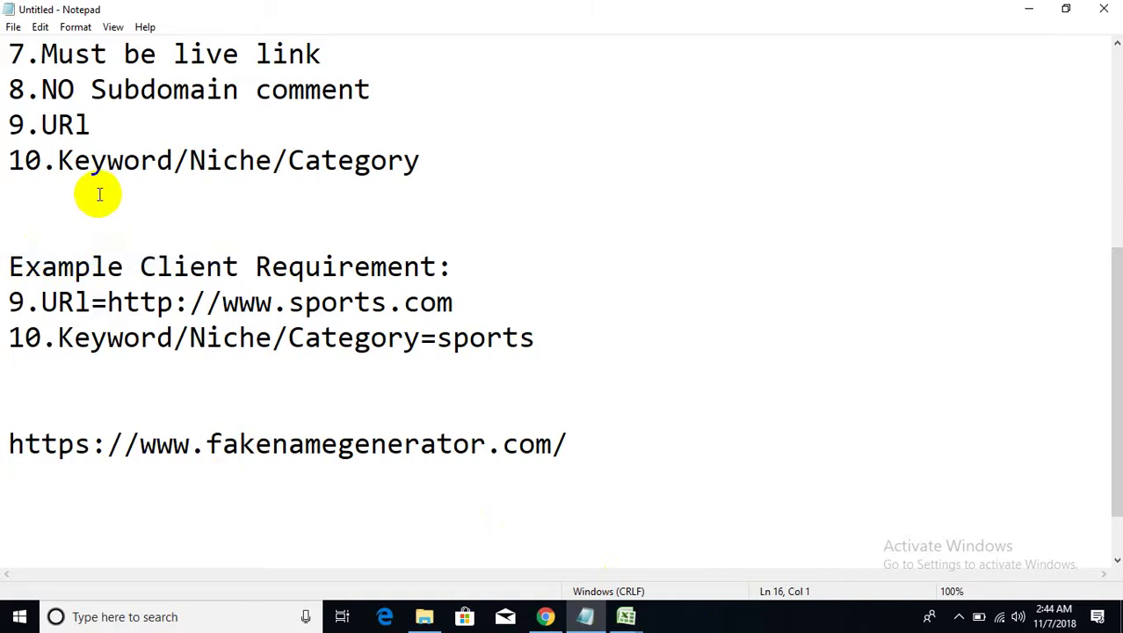
pyautogui.press('Return')
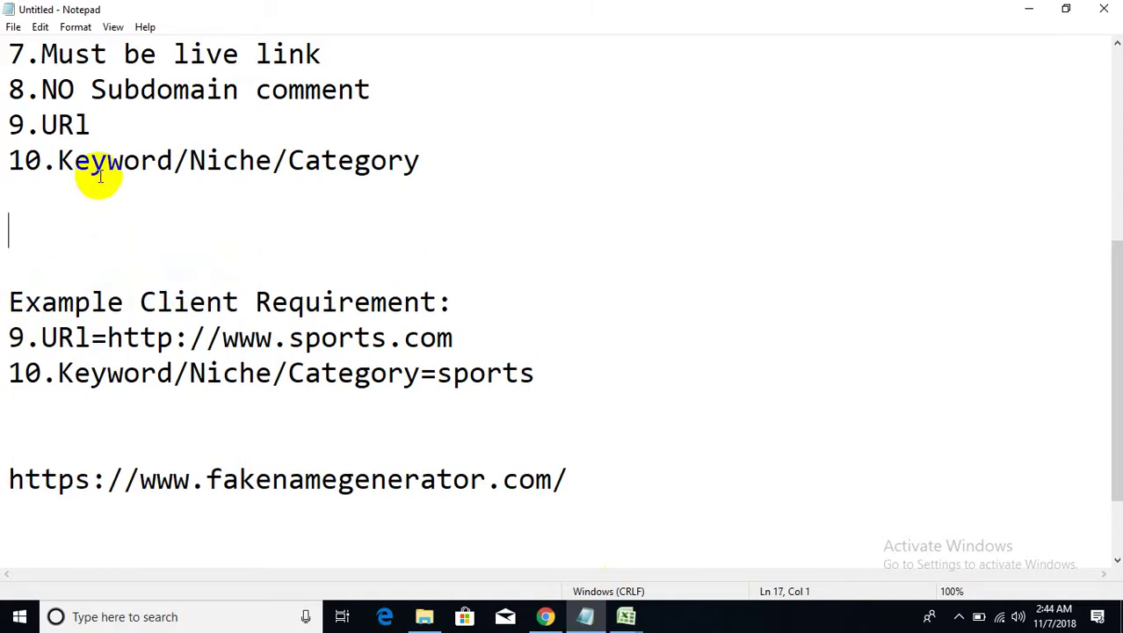
pyautogui.hotkey('ctrl', 'v')
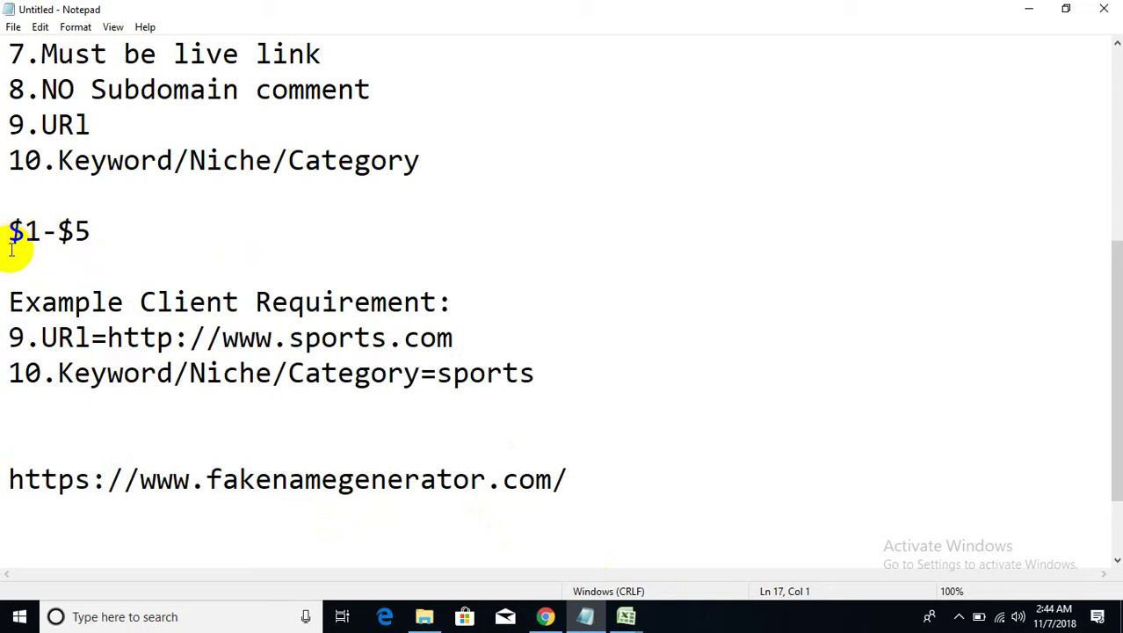
# - Write 'Price: Per Niche Blog Comment' in front of the $1-$5 price
pyautogui.write('Price')
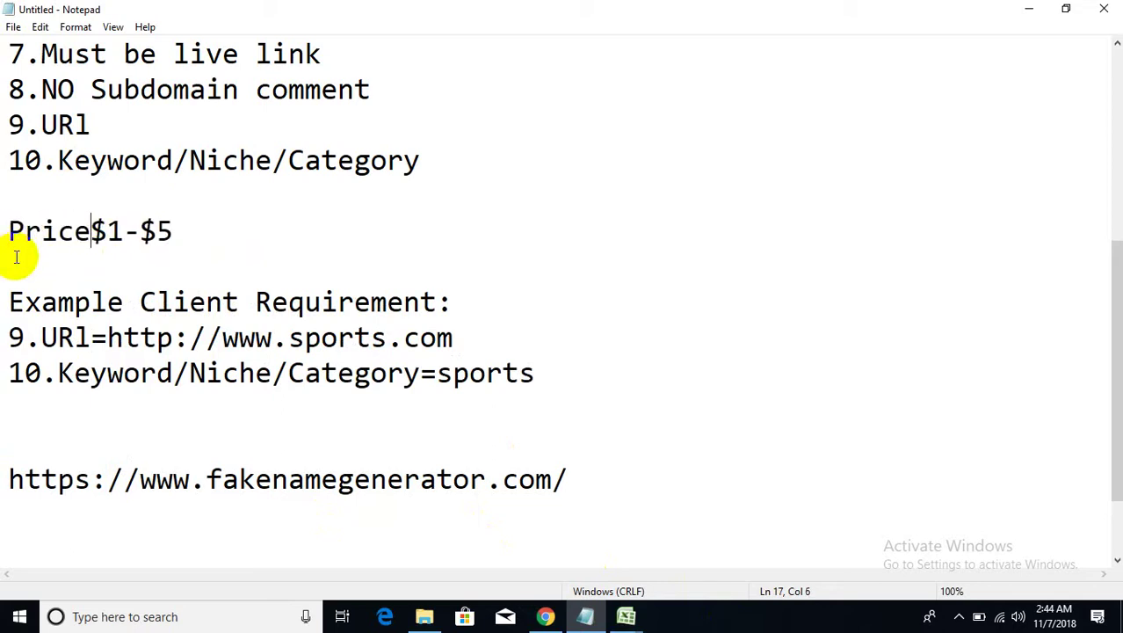
pyautogui.write(':')
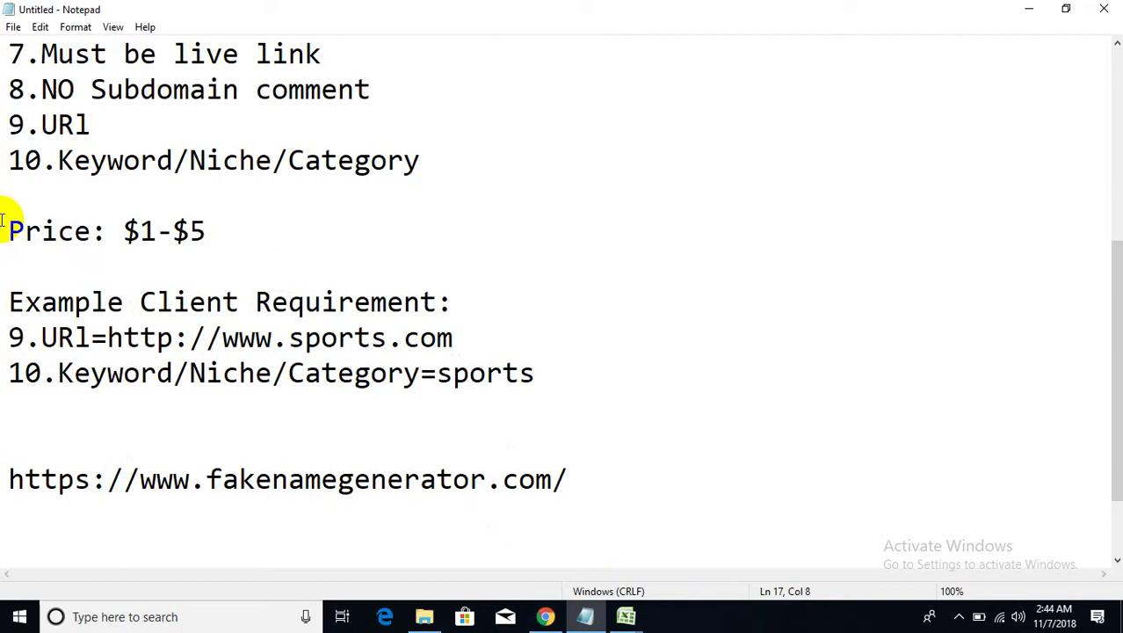
pyautogui.moveTo(156, 234); pyautogui.dragTo(127, 235)
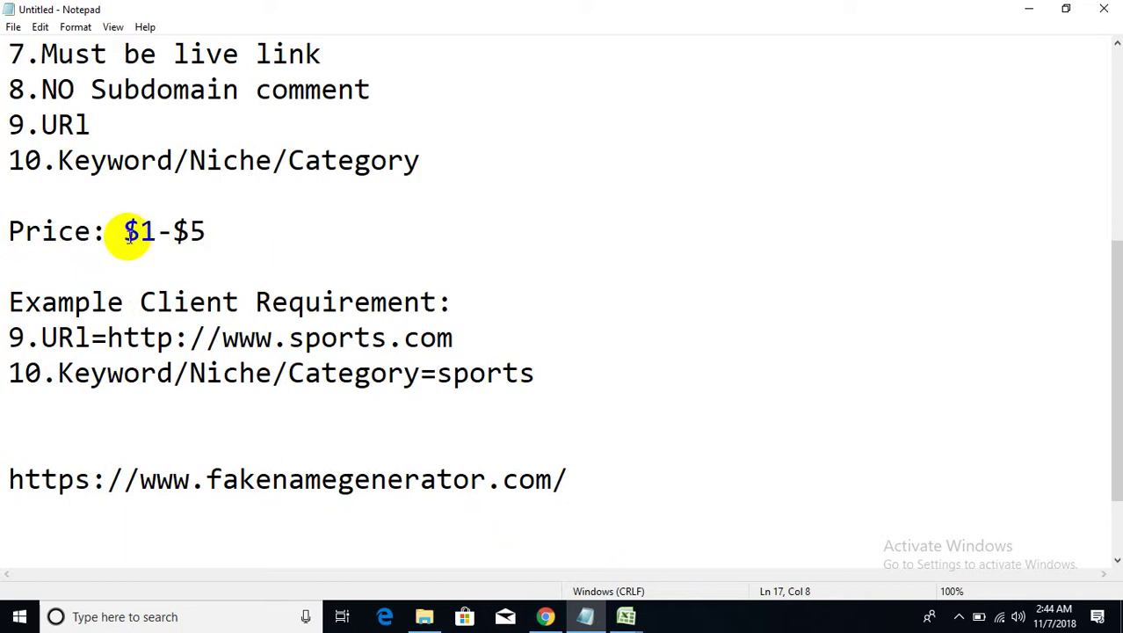
pyautogui.write('Per ')
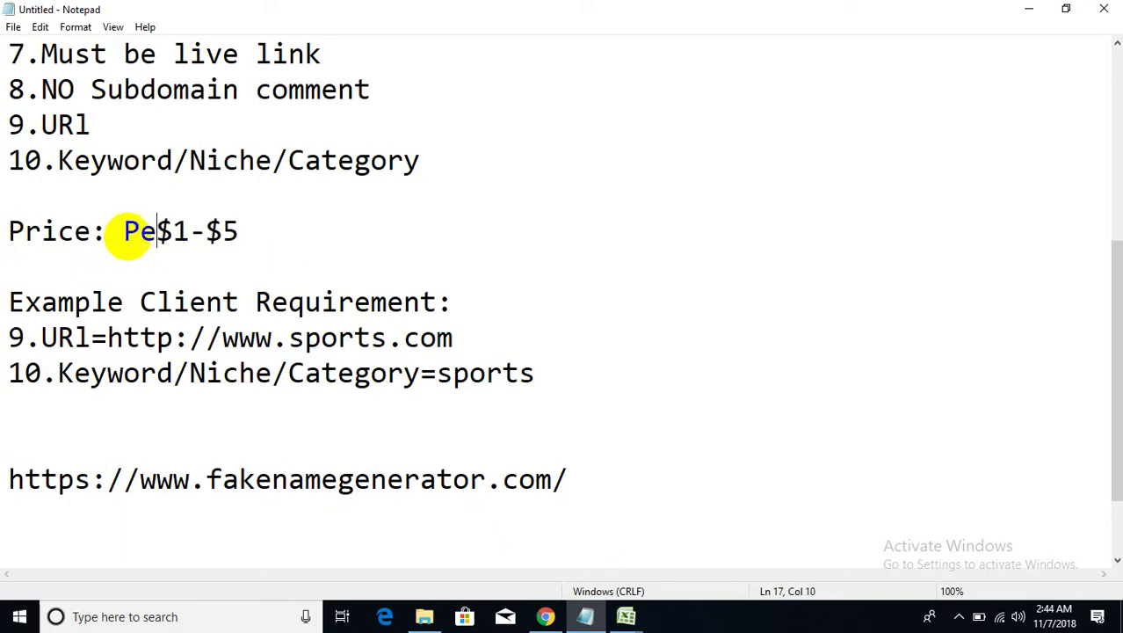
pyautogui.write('V')
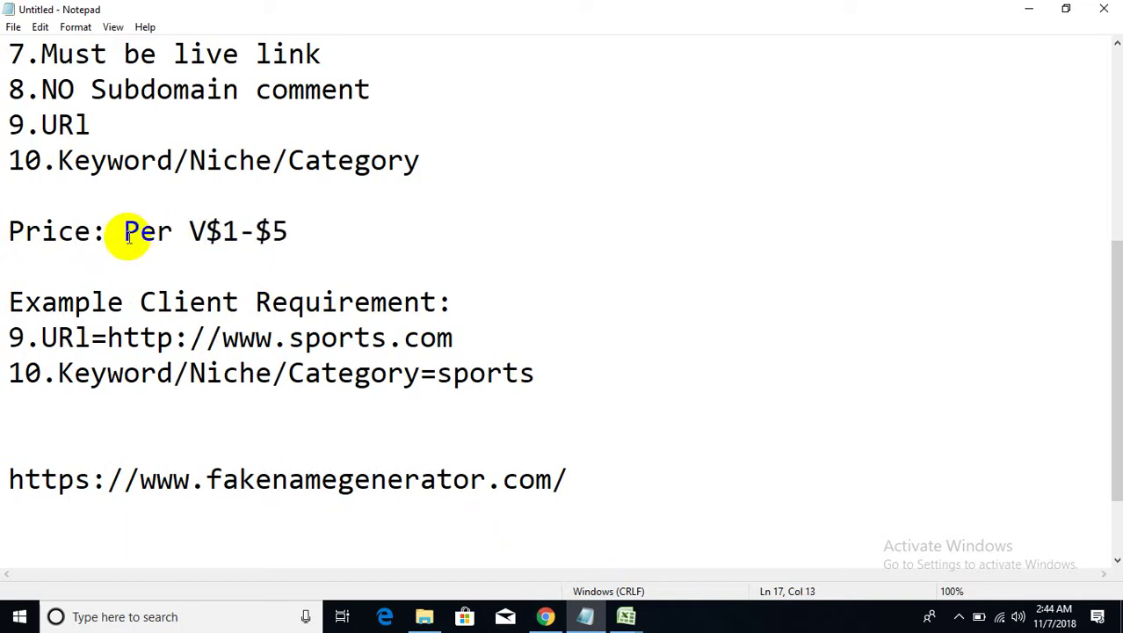
pyautogui.press('BackSpace')
pyautogui.write('Blog')
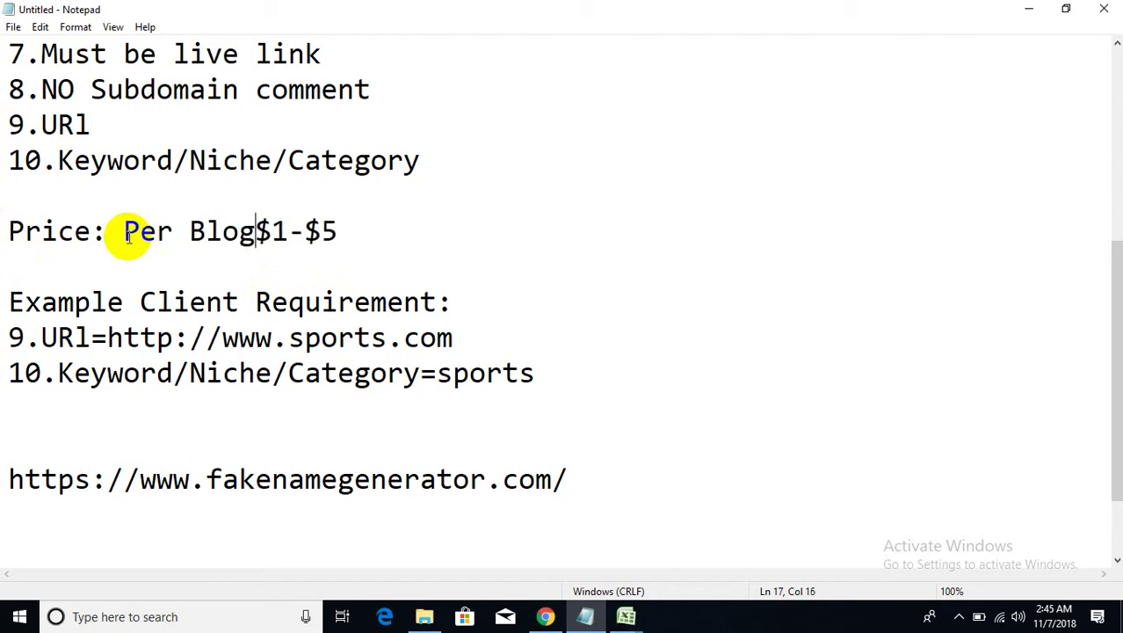
pyautogui.write(' Comment')
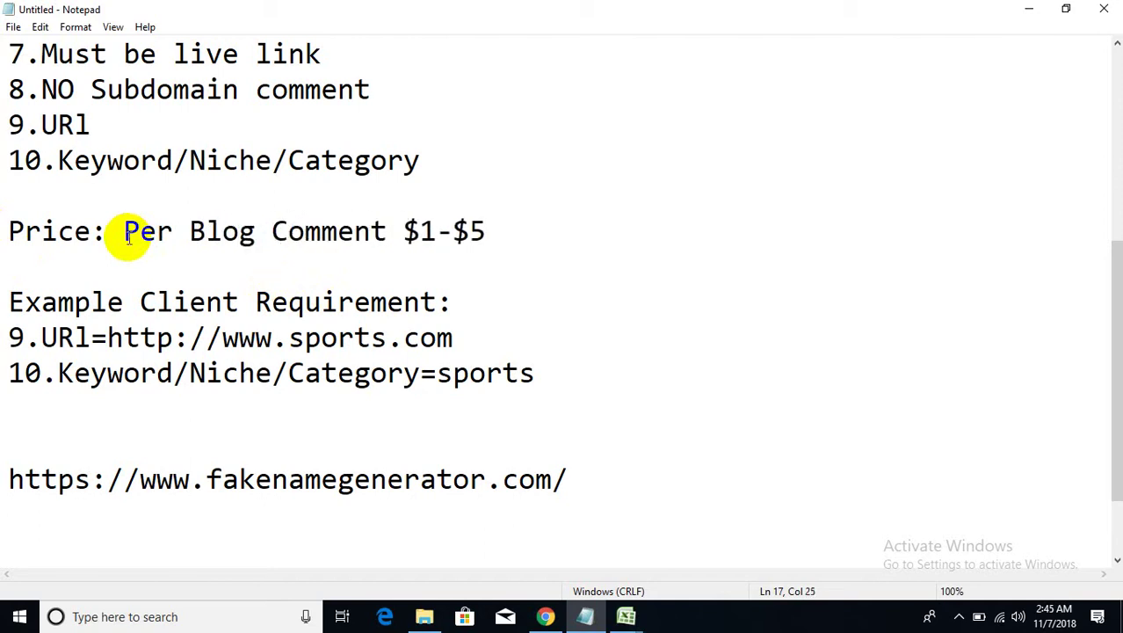
pyautogui.moveTo(501, 231); pyautogui.dragTo(130, 227)
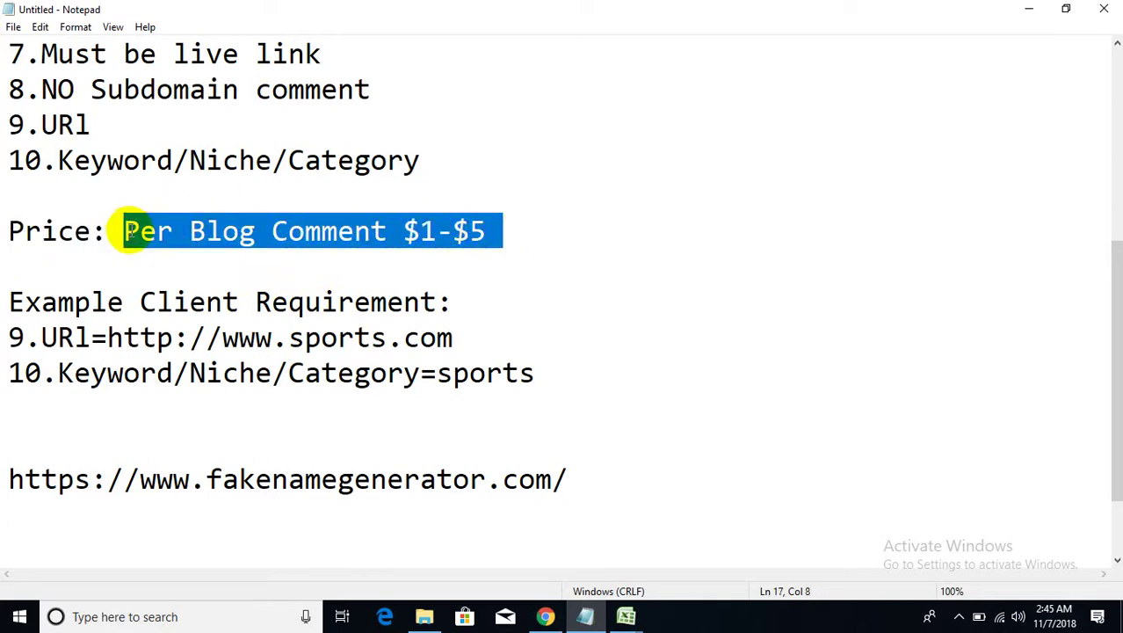
pyautogui.click(468, 302)
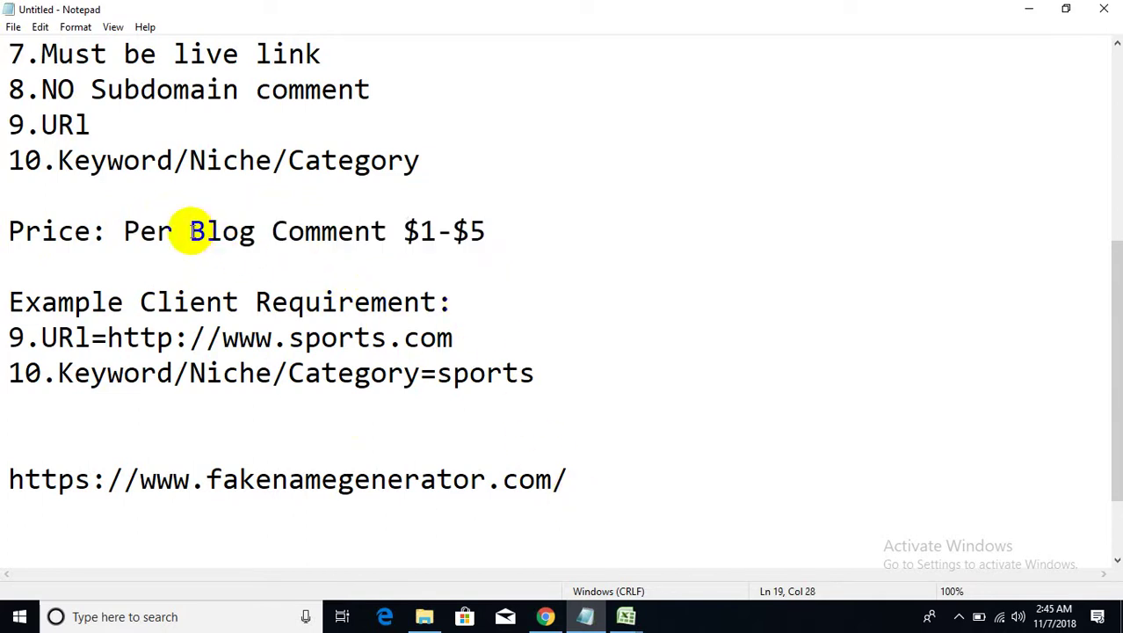
pyautogui.write('Nich')
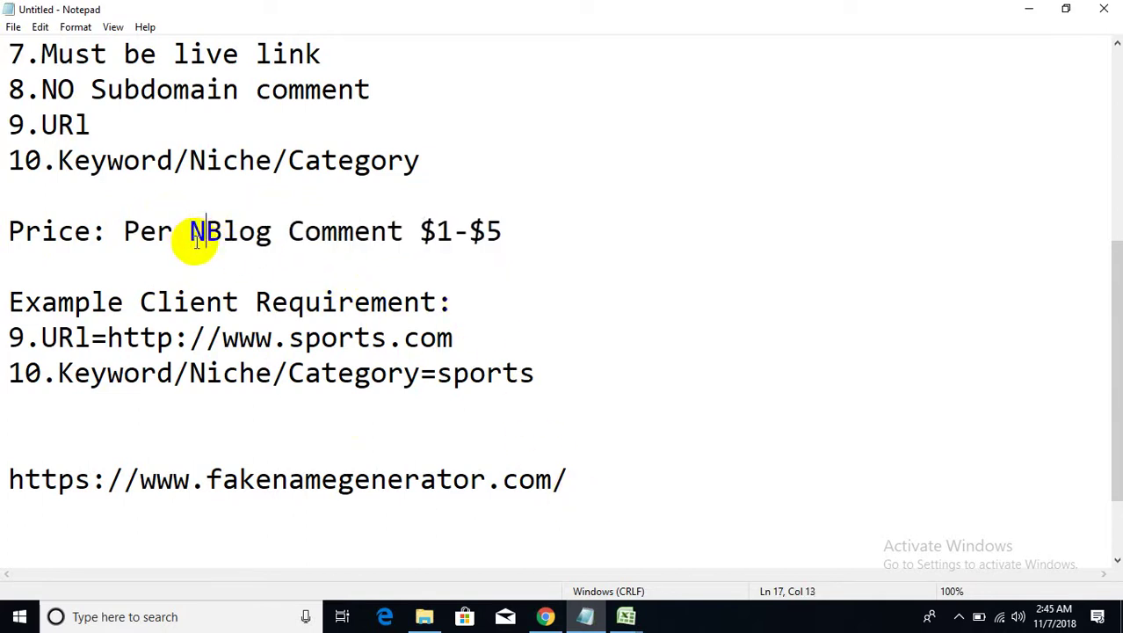
pyautogui.write('e')
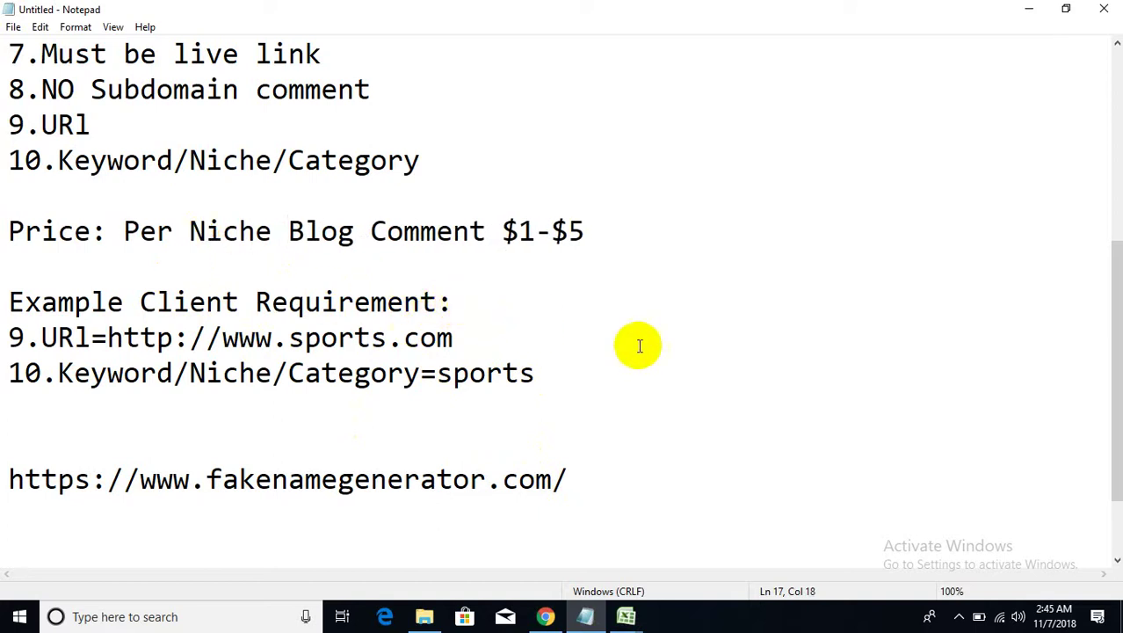
# - Add blank lines after the fakenamegenerator link
pyautogui.click(609, 482)
pyautogui.press('Return')
pyautogui.press('Return')
pyautogui.press('Return')
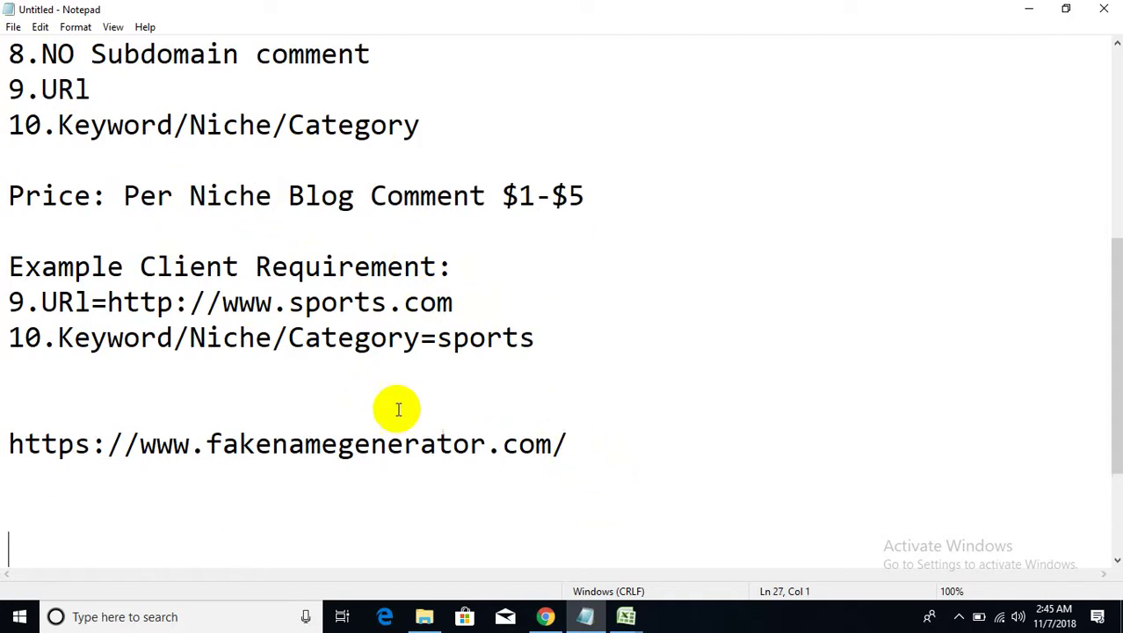
pyautogui.scroll(-1, 351, 429)
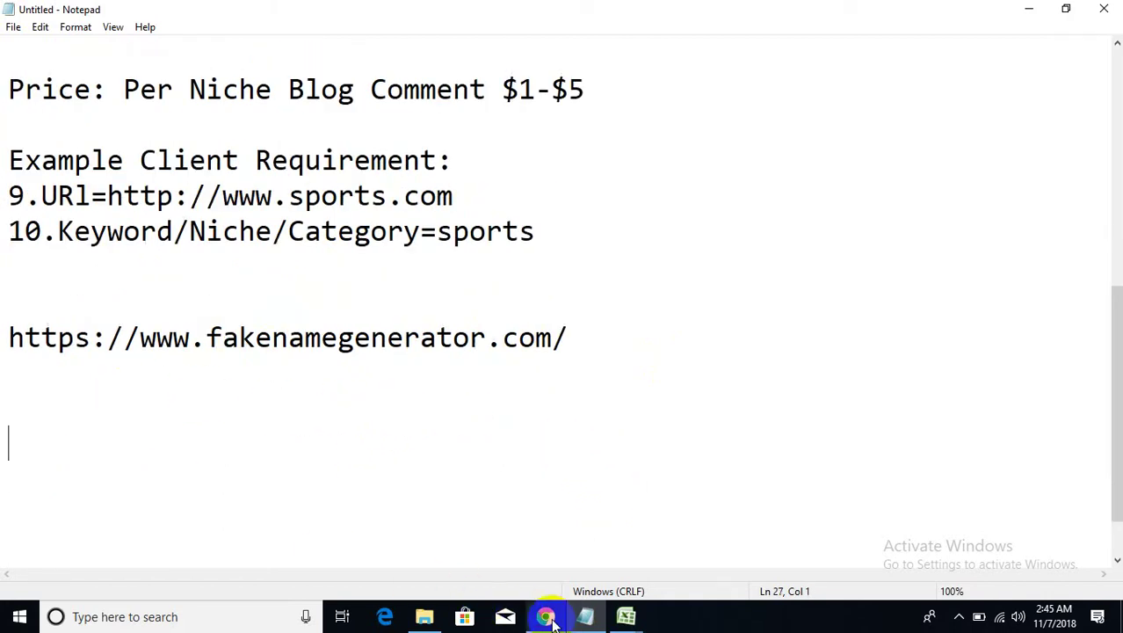
pyautogui.moveTo(546, 619)
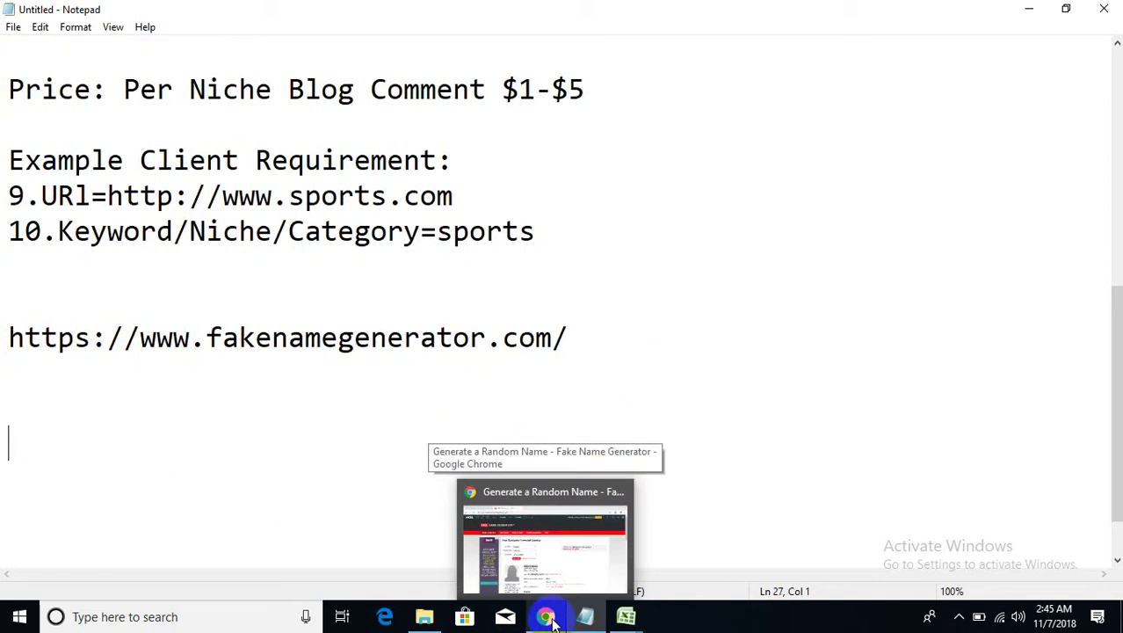
# - Return to the sports blog + comments search and go to results page 2
pyautogui.click(548, 618)
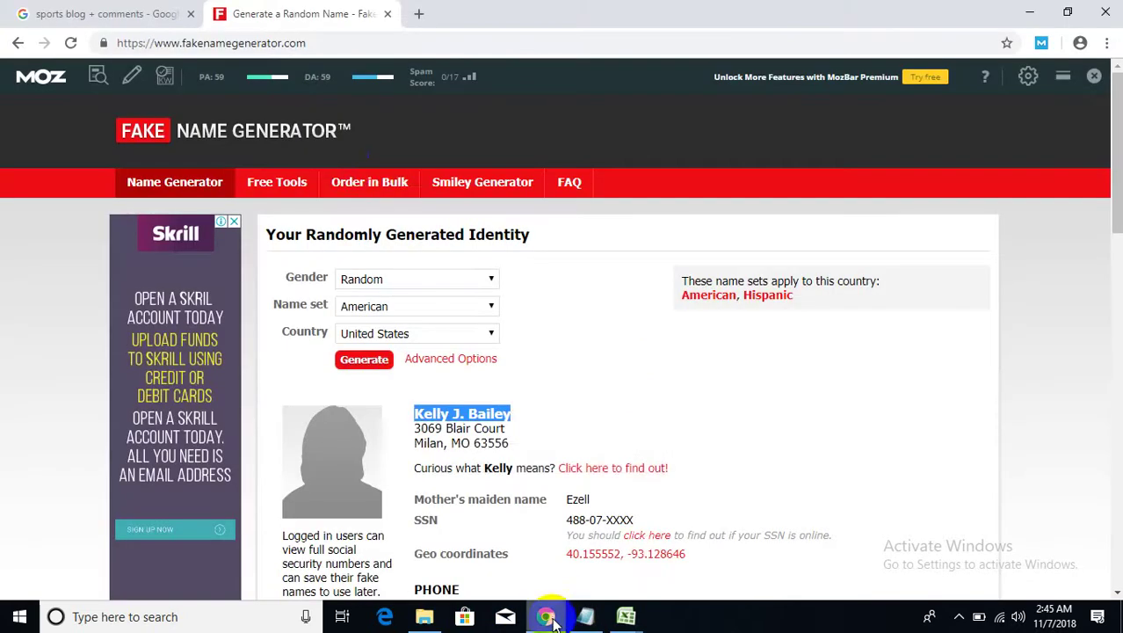
pyautogui.click(130, 10)
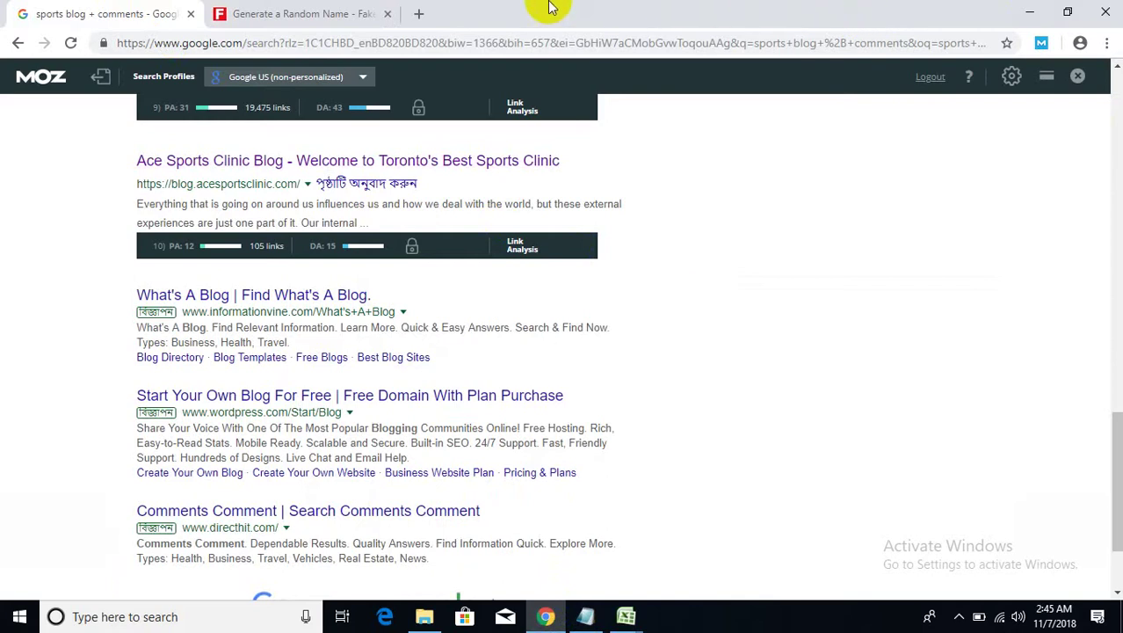
pyautogui.scroll(-1, 598, 395)
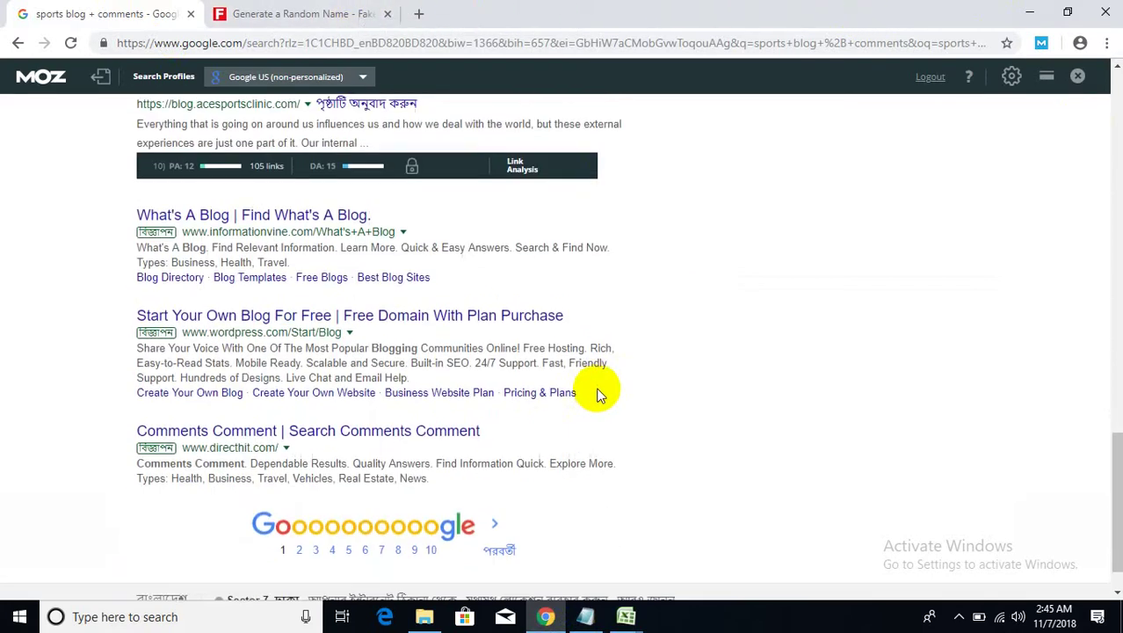
pyautogui.scroll(2, 597, 395)
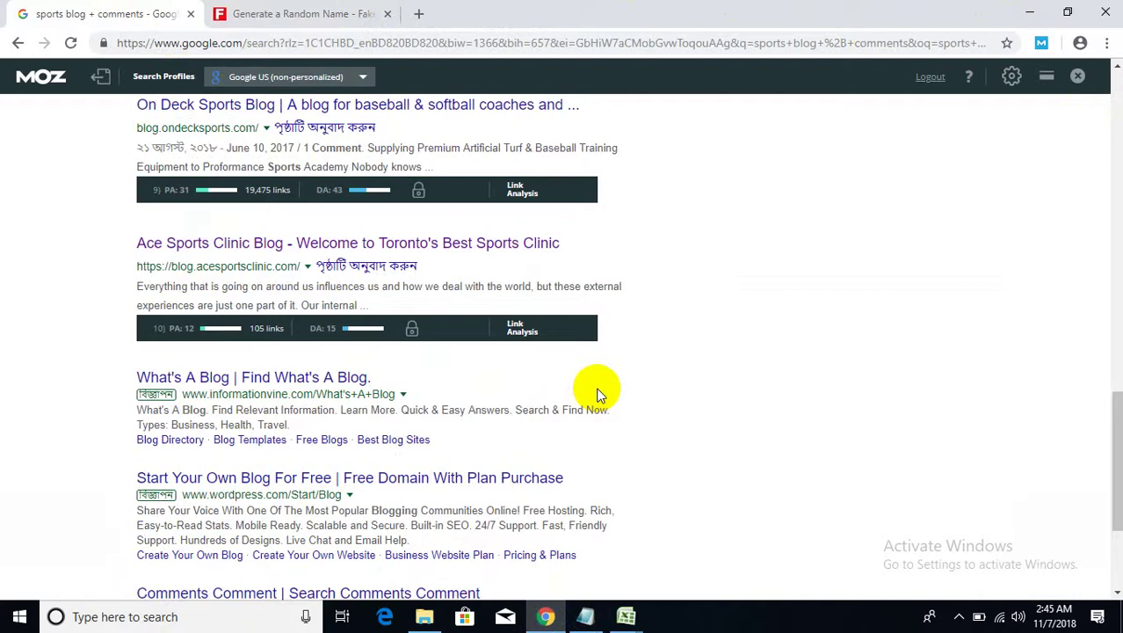
pyautogui.scroll(1, 598, 395)
pyautogui.scroll(2, 597, 396)
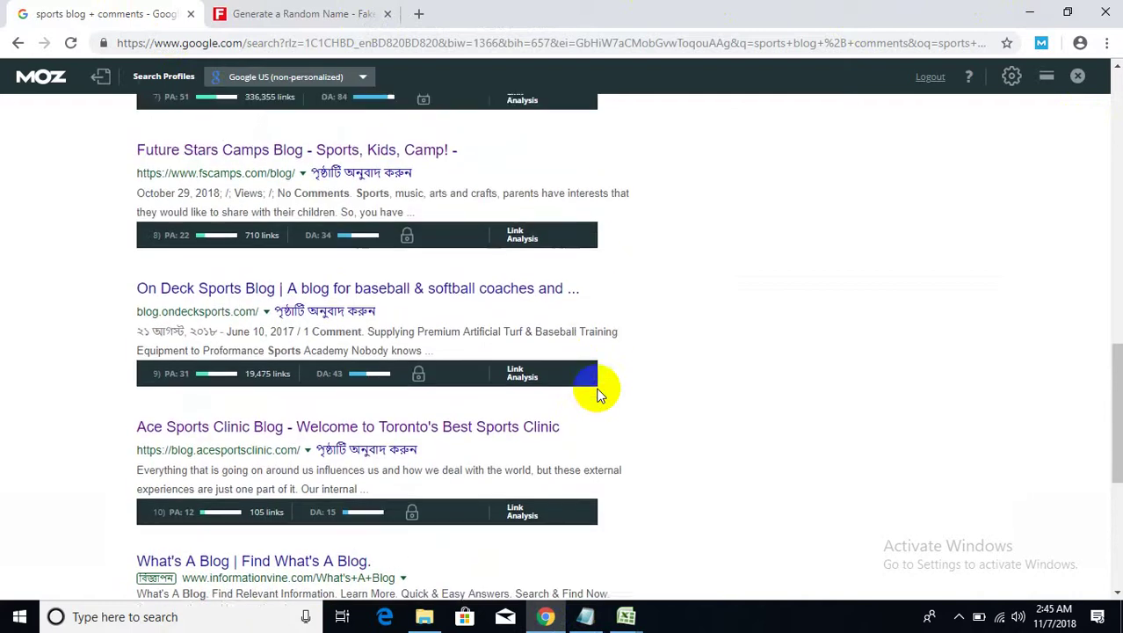
pyautogui.scroll(4, 597, 395)
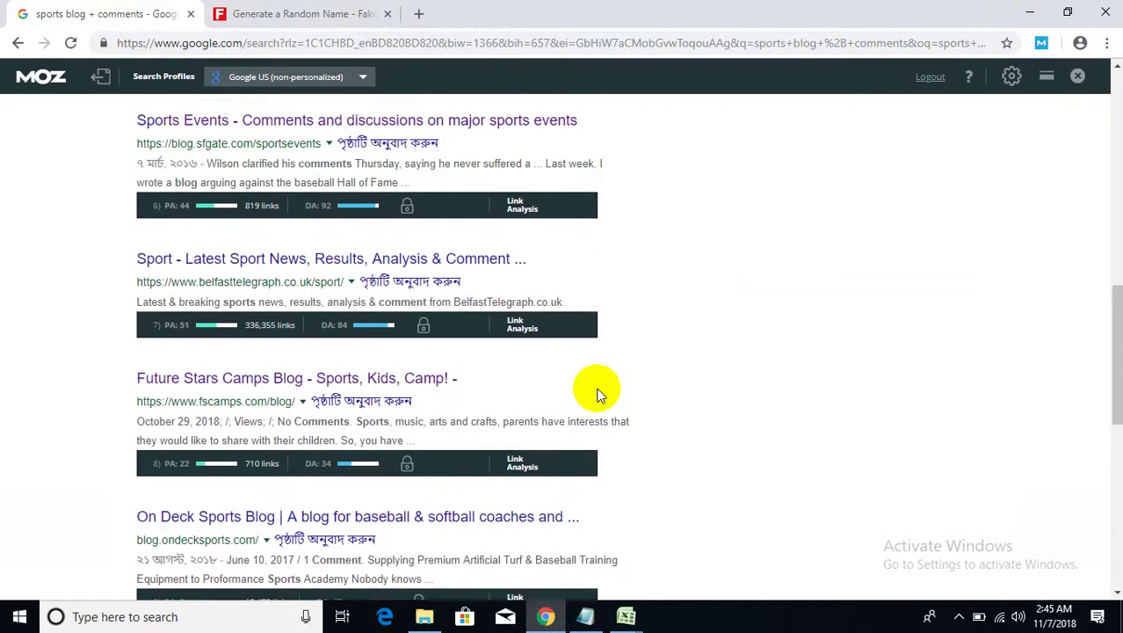
pyautogui.scroll(6, 597, 396)
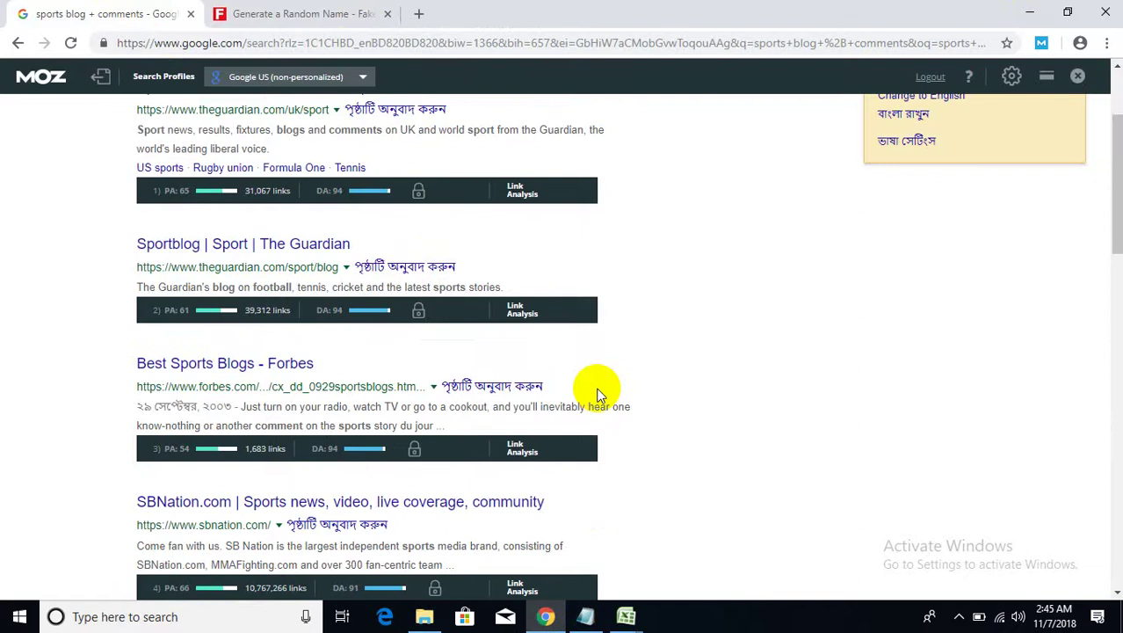
pyautogui.scroll(2, 598, 395)
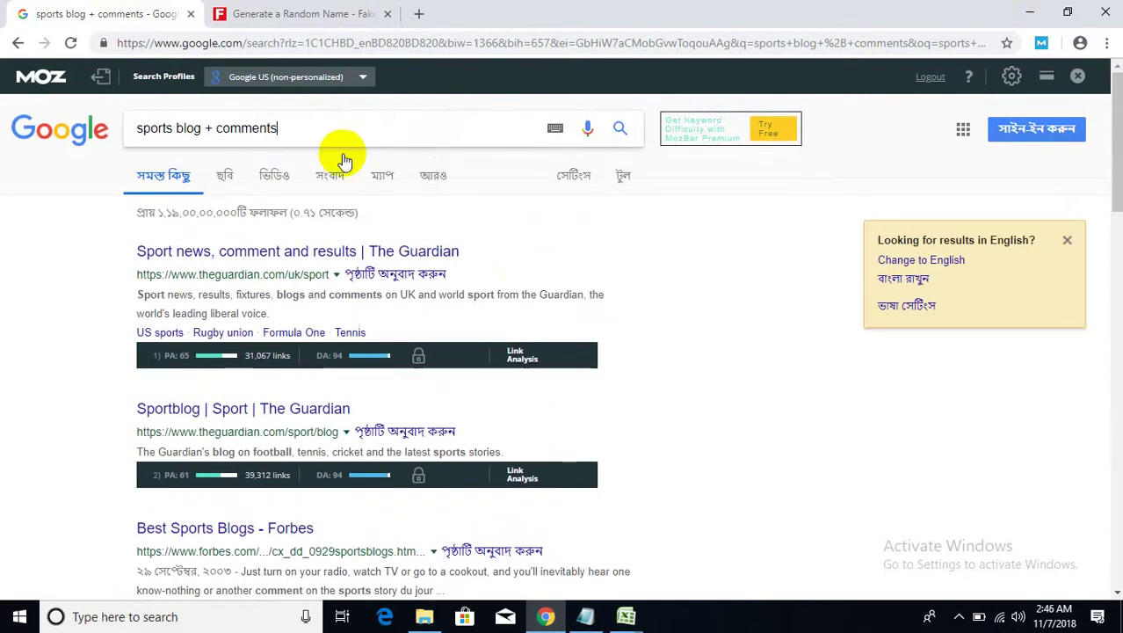
pyautogui.scroll(-15, 717, 444)
pyautogui.scroll(-1, 717, 444)
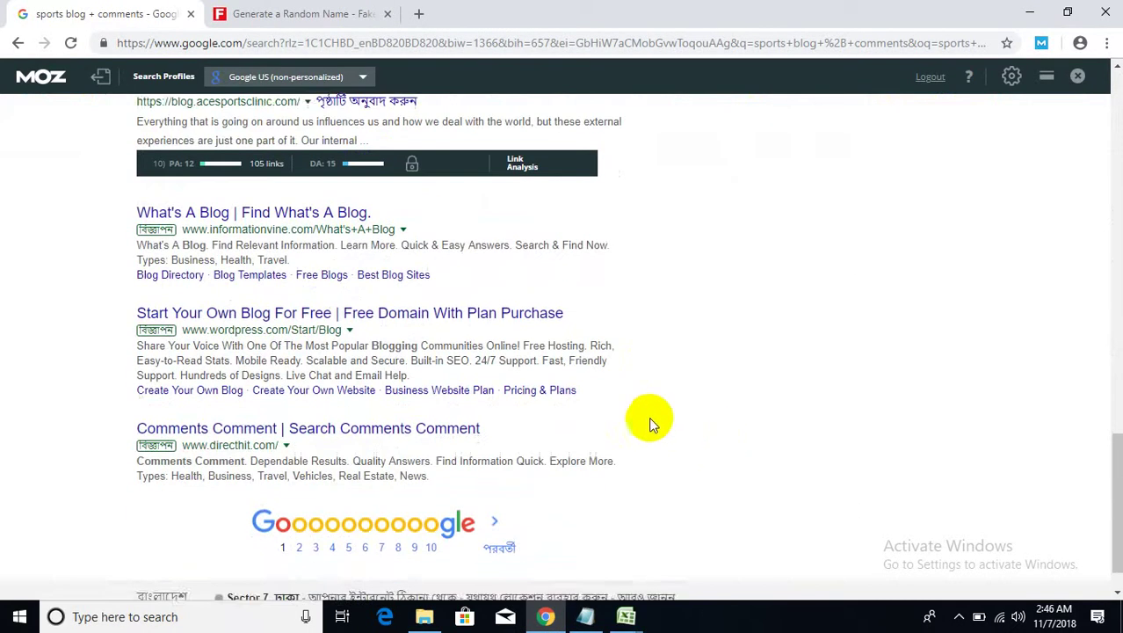
pyautogui.click(300, 501)
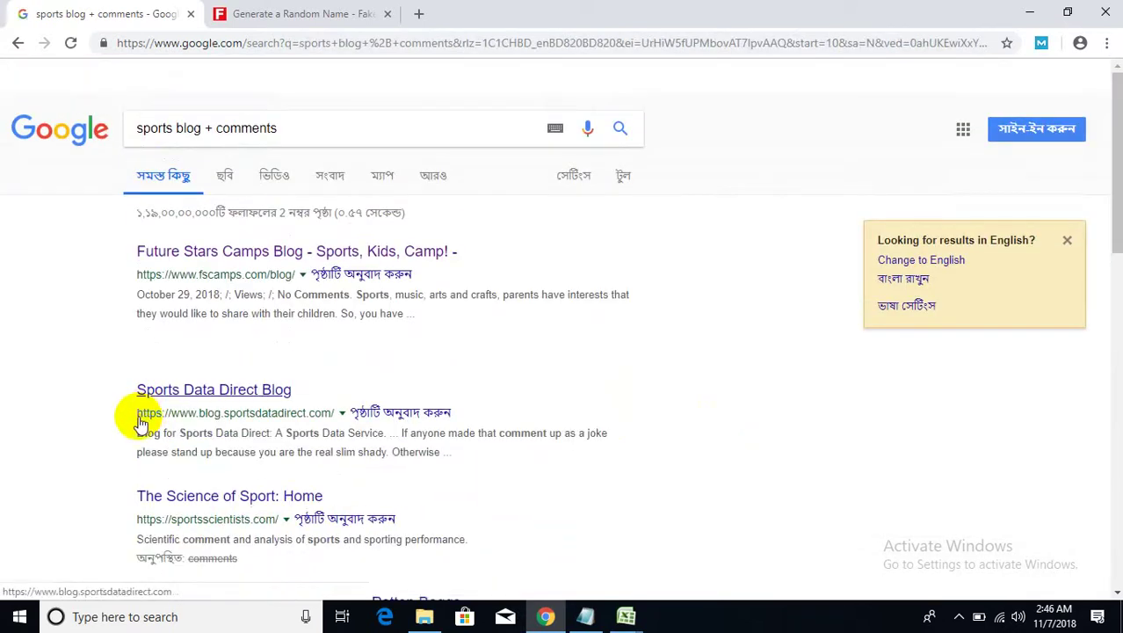
# - Open the Sports Data Direct Blog and RazorBloggers Network results in new tabs
pyautogui.scroll(-1, 143, 418)
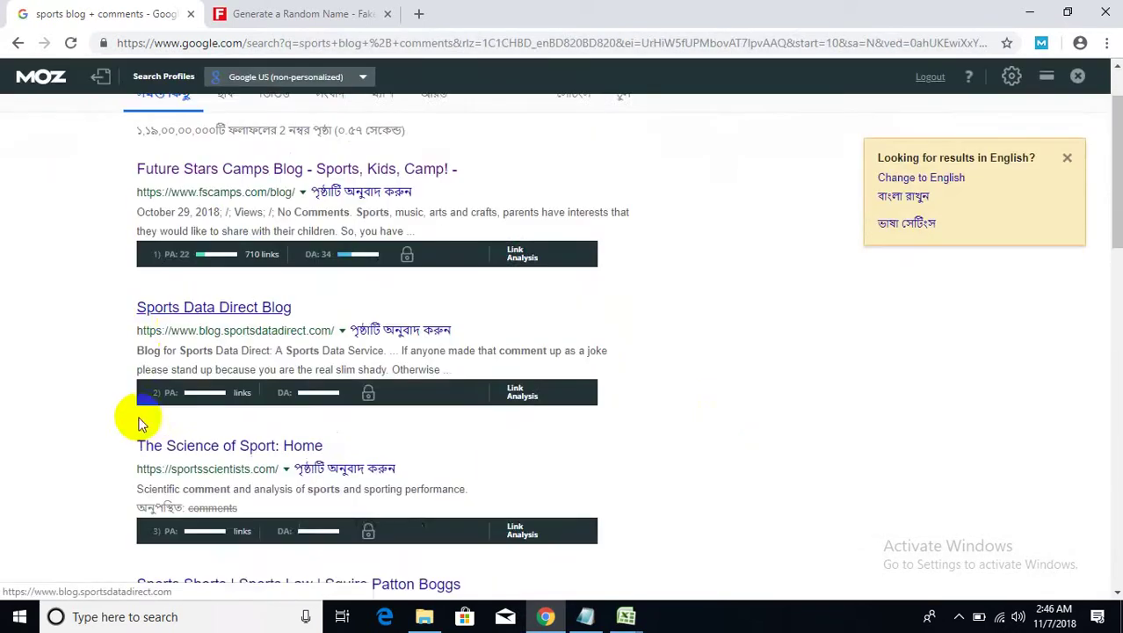
pyautogui.rightClick(190, 309)
pyautogui.click(211, 318)
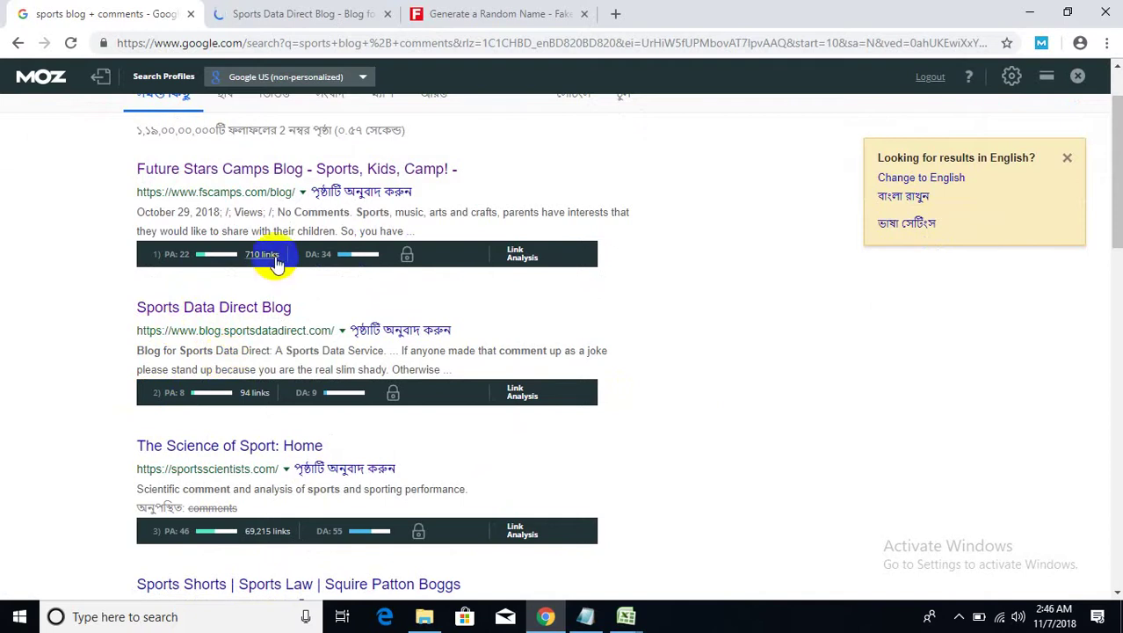
pyautogui.scroll(-2, 155, 386)
pyautogui.scroll(-2, 156, 395)
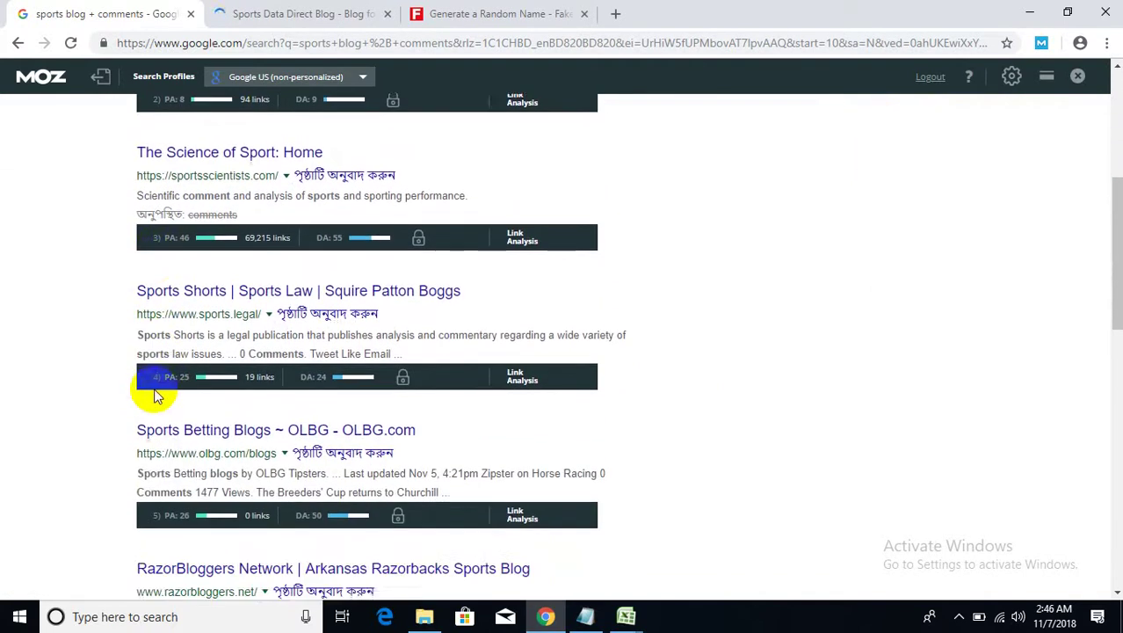
pyautogui.scroll(-2, 156, 397)
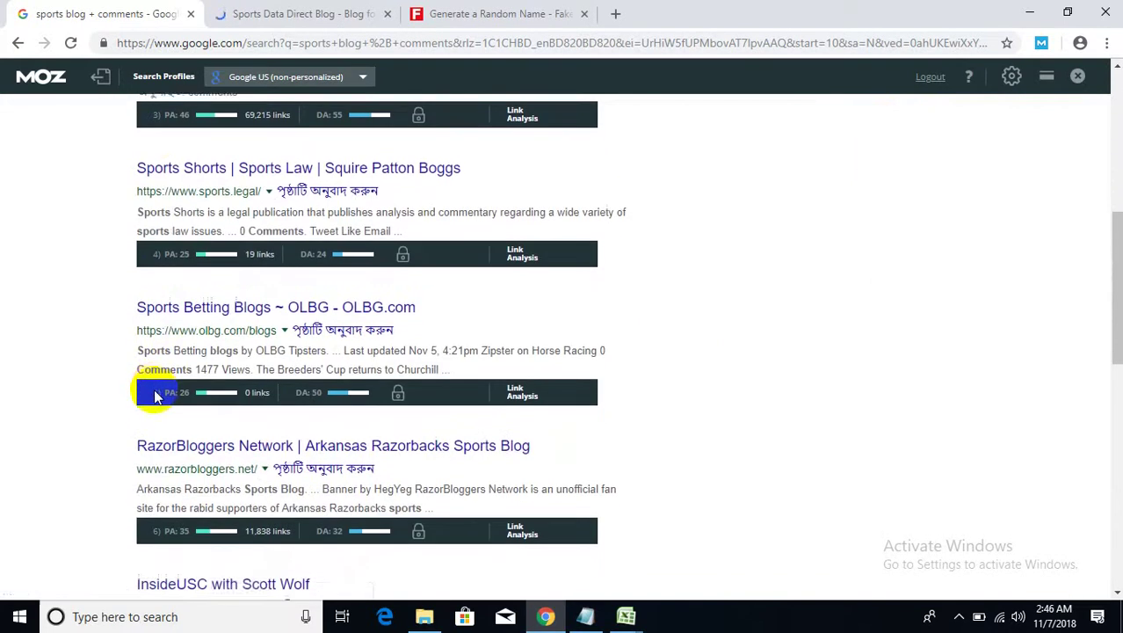
pyautogui.rightClick(180, 371)
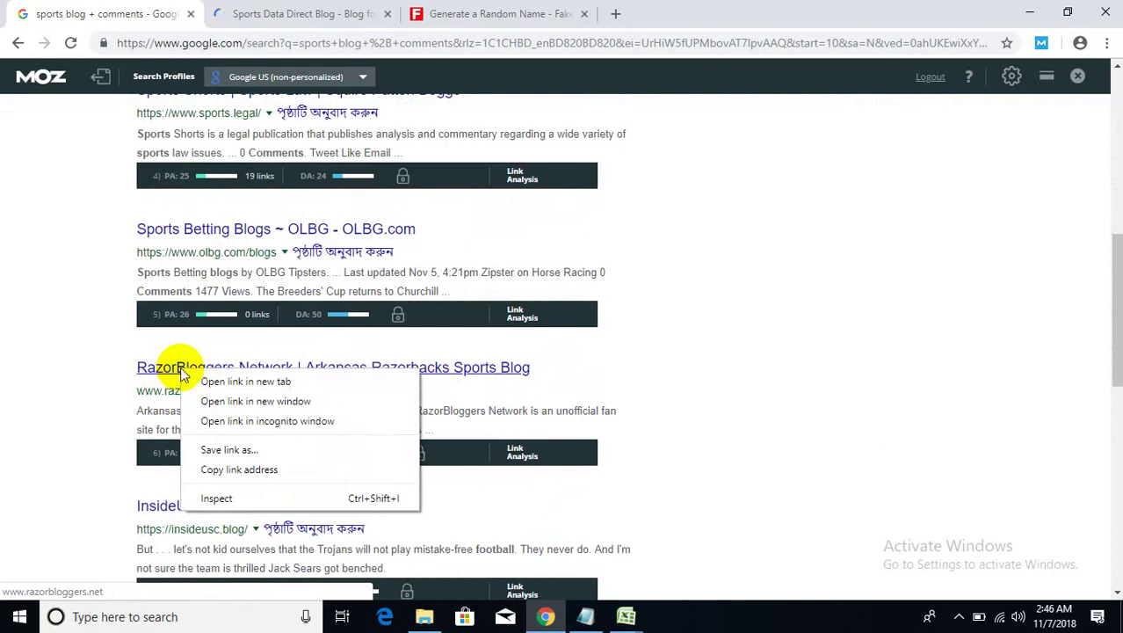
pyautogui.click(201, 381)
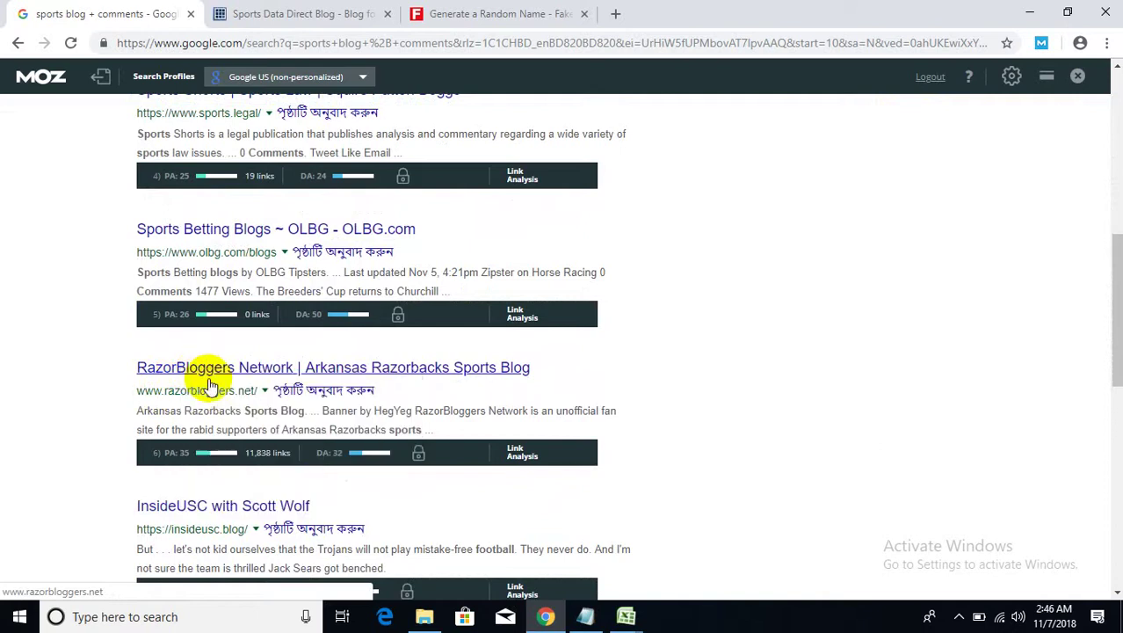
# - On the Sports Data Direct Blog tab, open the DraftKings Week 1 Recap post
pyautogui.click(296, 13)
pyautogui.scroll(-20, 359, 388)
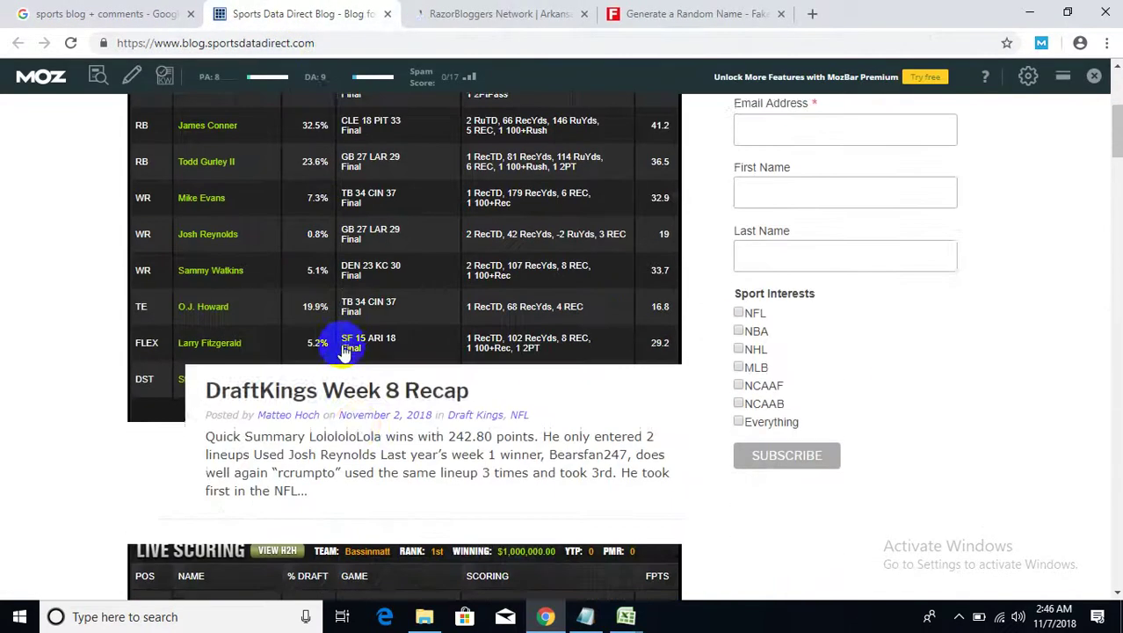
pyautogui.scroll(-20, 363, 399)
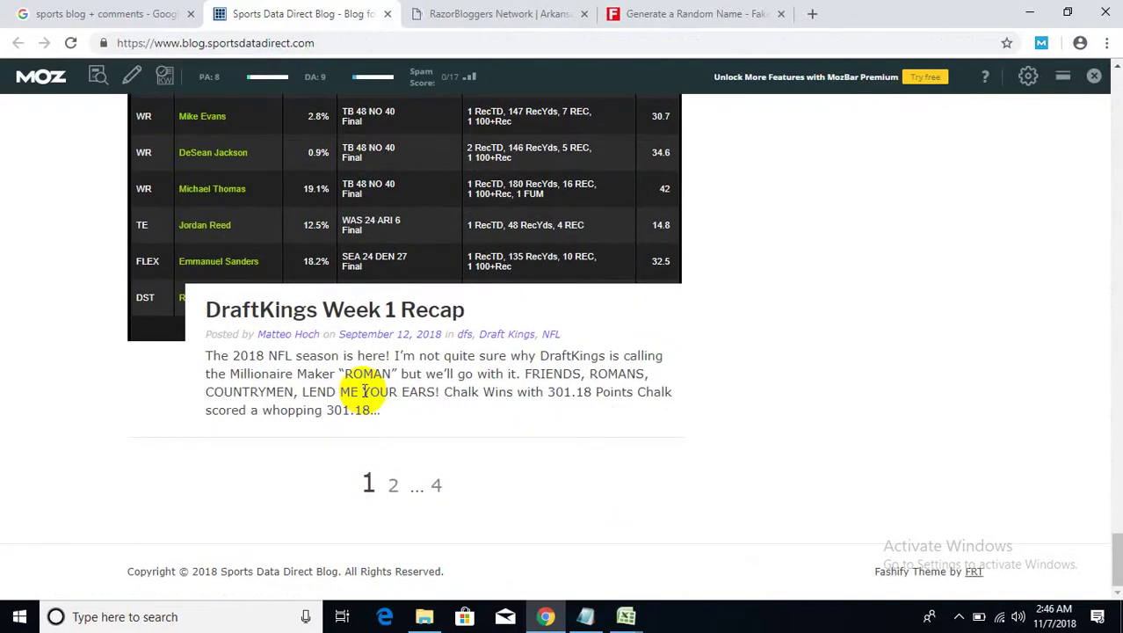
pyautogui.click(369, 315)
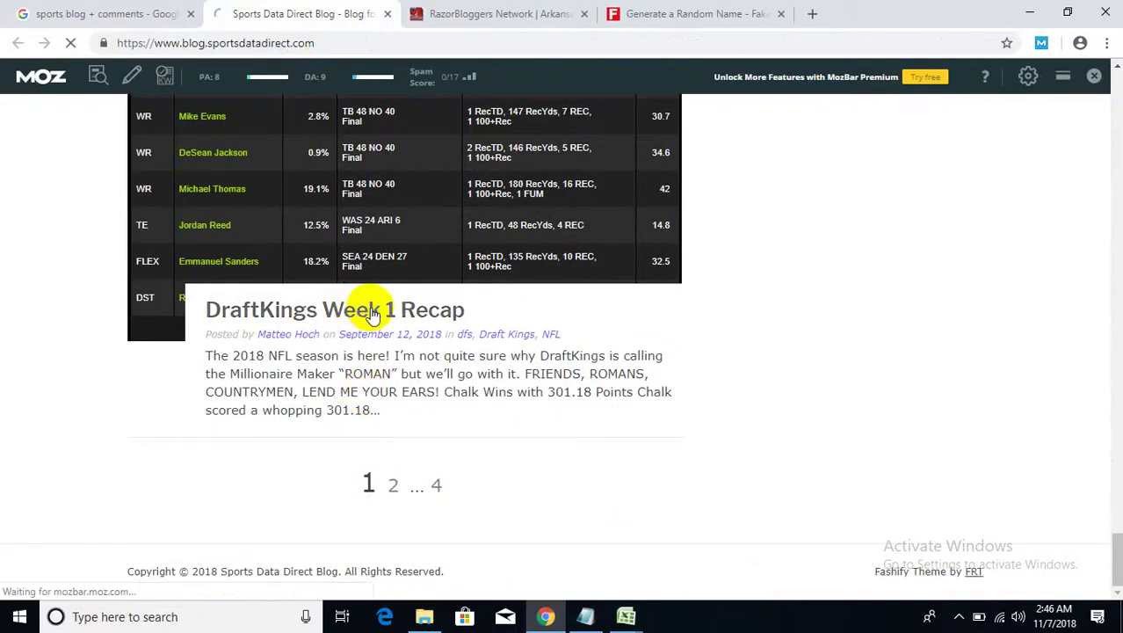
# - Scroll down through the post's comments until the newsletter signup appears
pyautogui.scroll(-15, 387, 378)
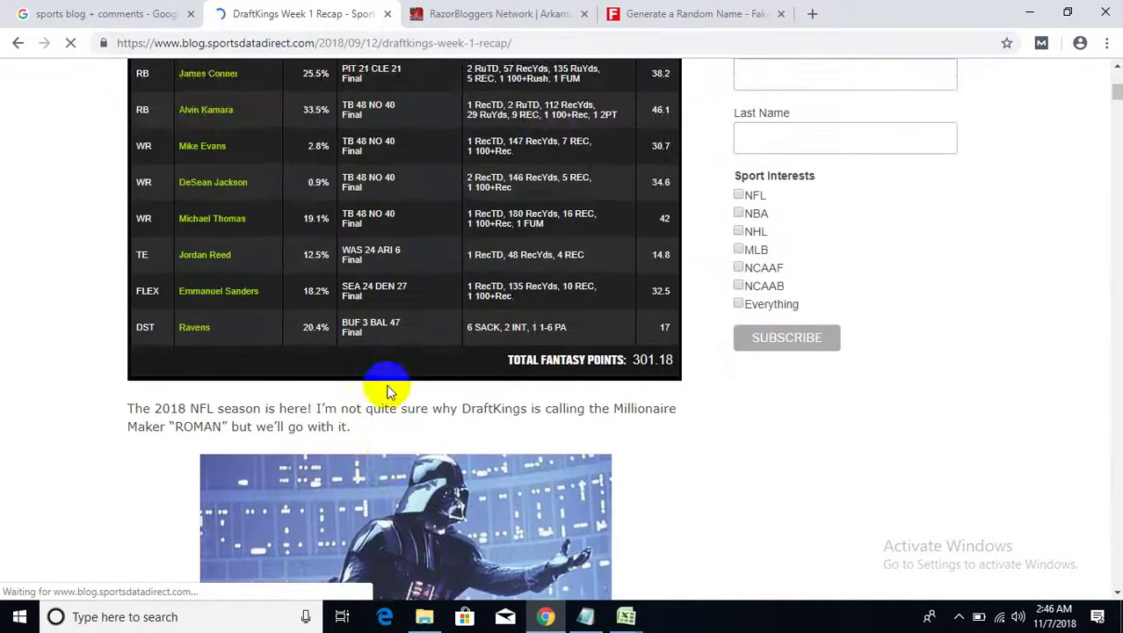
pyautogui.scroll(-10, 390, 387)
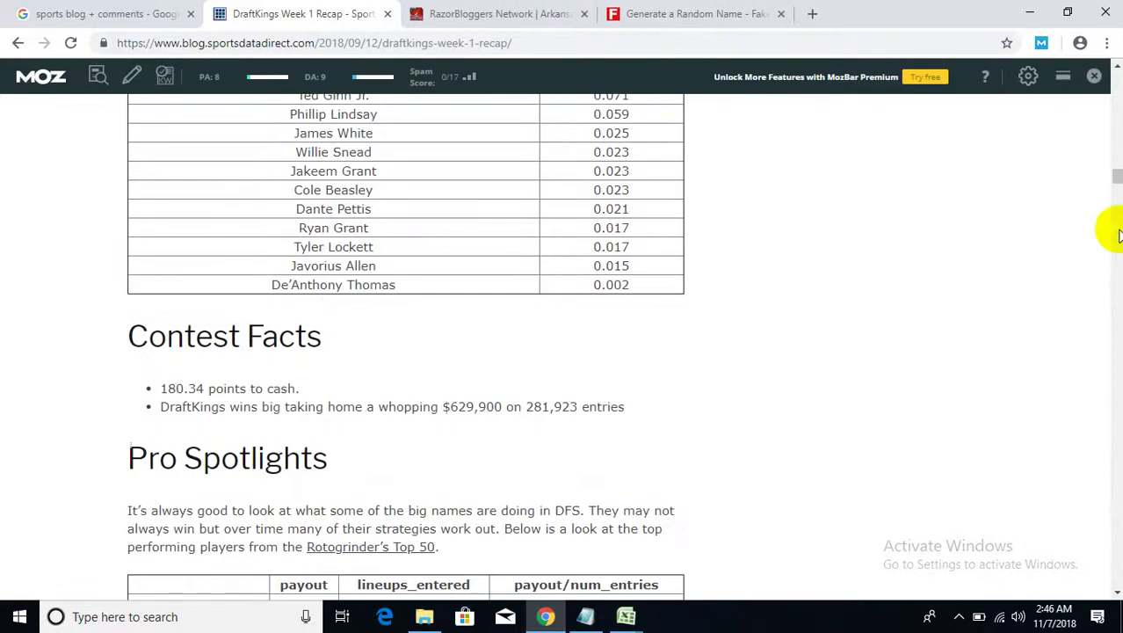
pyautogui.moveTo(1109, 176); pyautogui.dragTo(1116, 529)
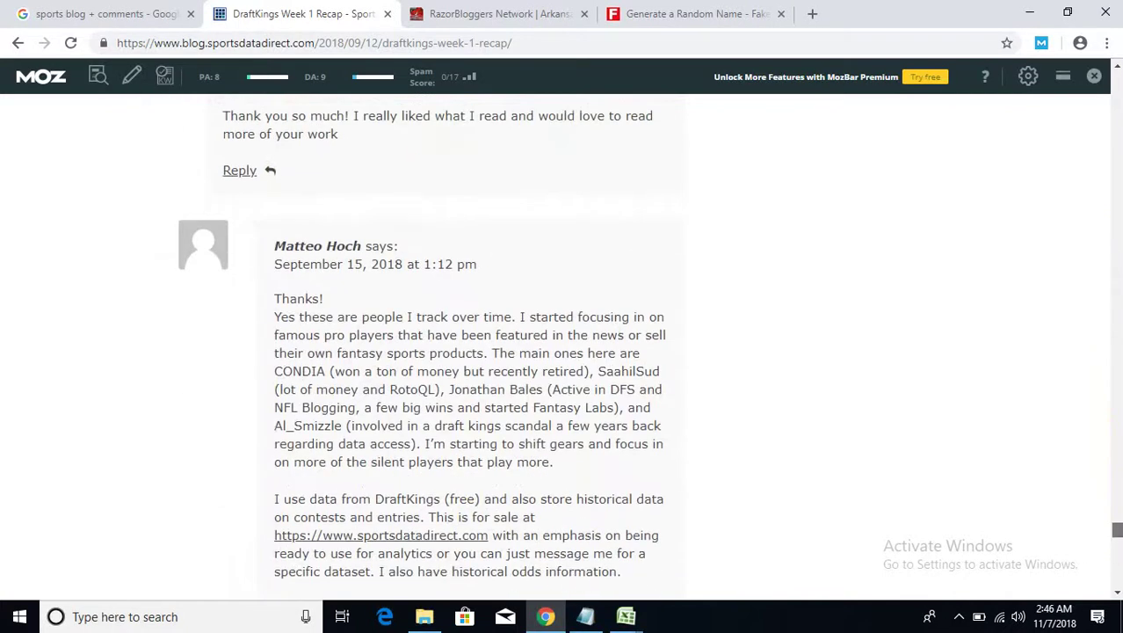
pyautogui.scroll(-1, 479, 472)
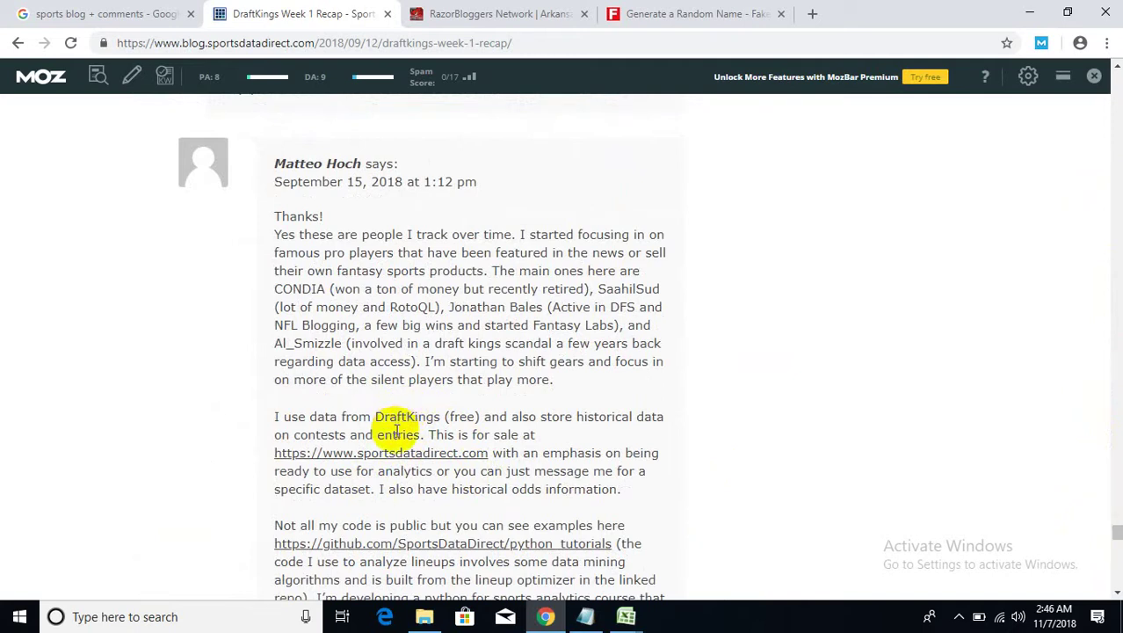
pyautogui.scroll(-2, 396, 430)
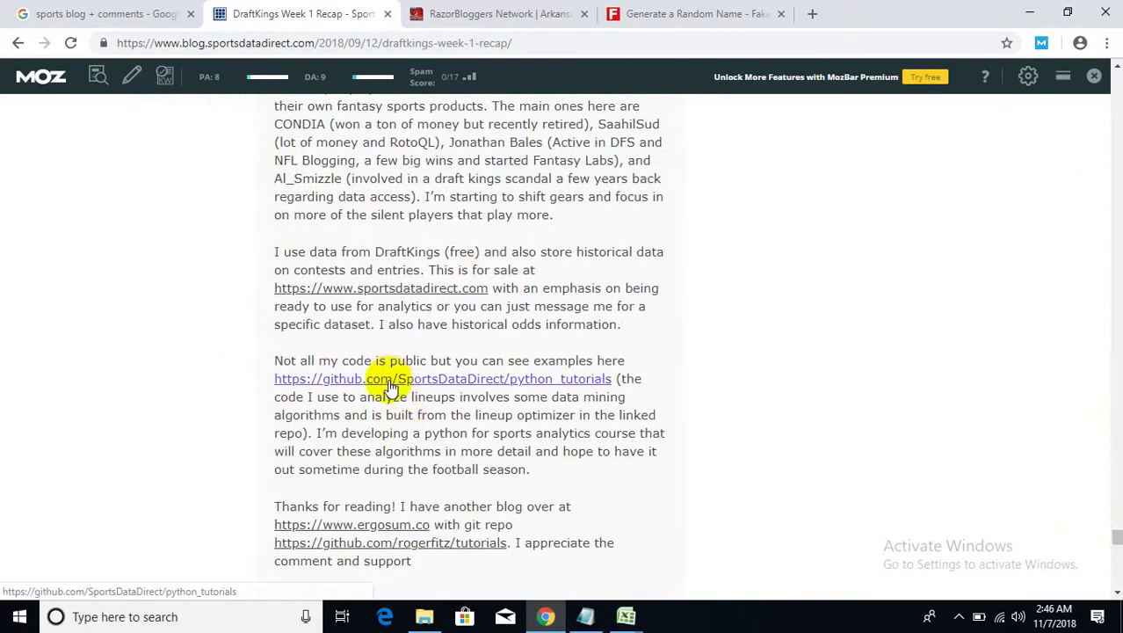
pyautogui.scroll(-2, 393, 388)
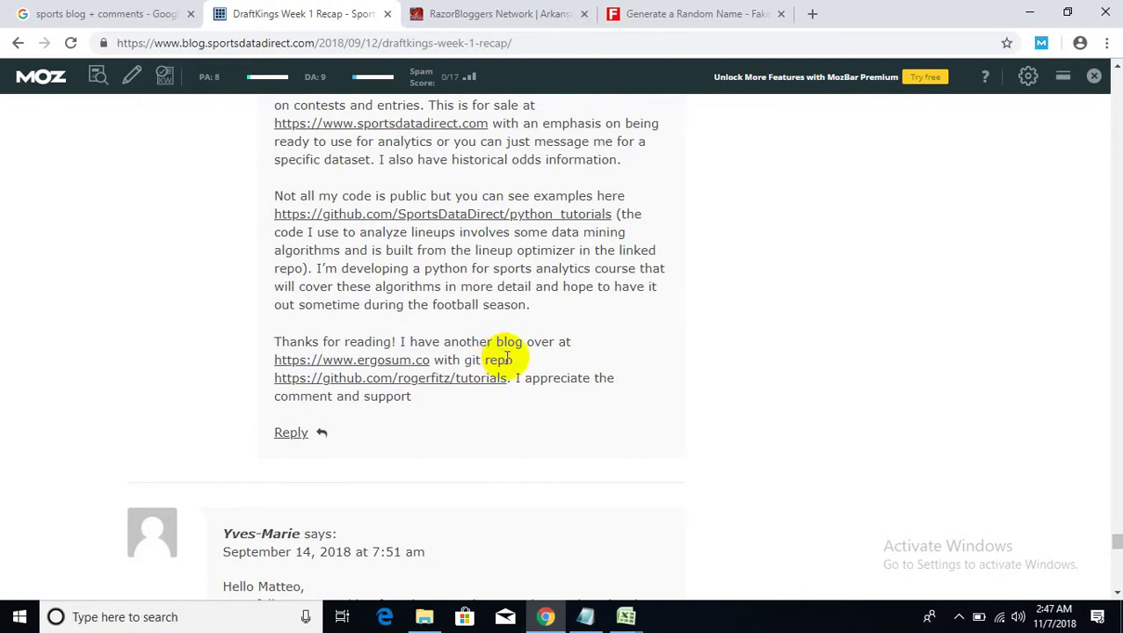
pyautogui.scroll(-5, 534, 264)
pyautogui.scroll(15, 535, 281)
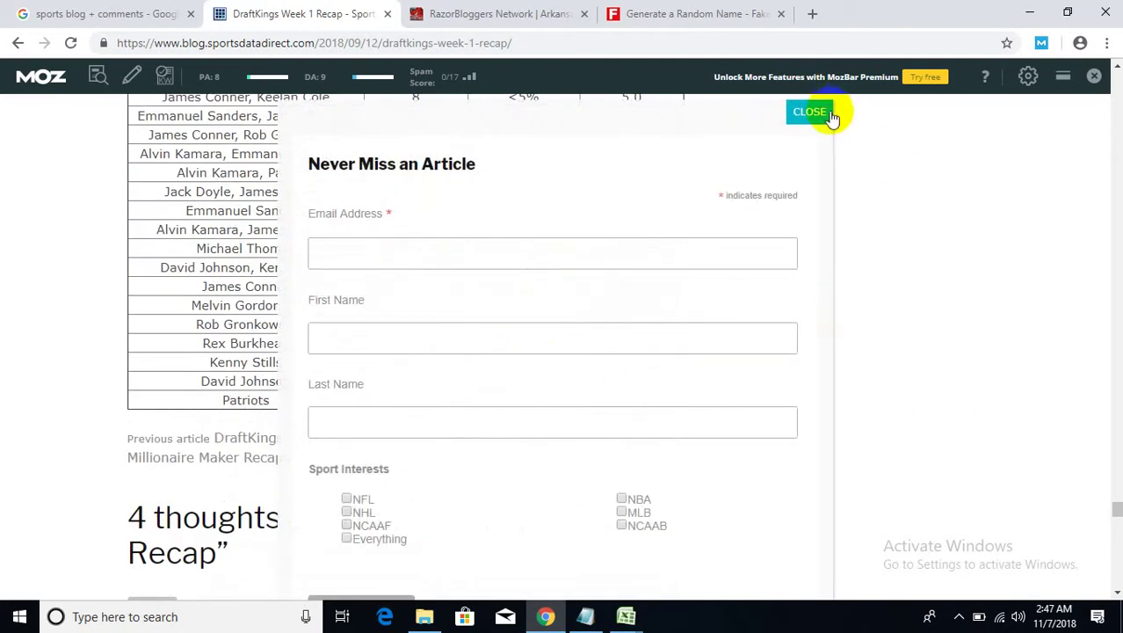
# - Close the Never Miss an Article popup and click into the LEAVE A REPLY Comment box
pyautogui.scroll(-2, 420, 376)
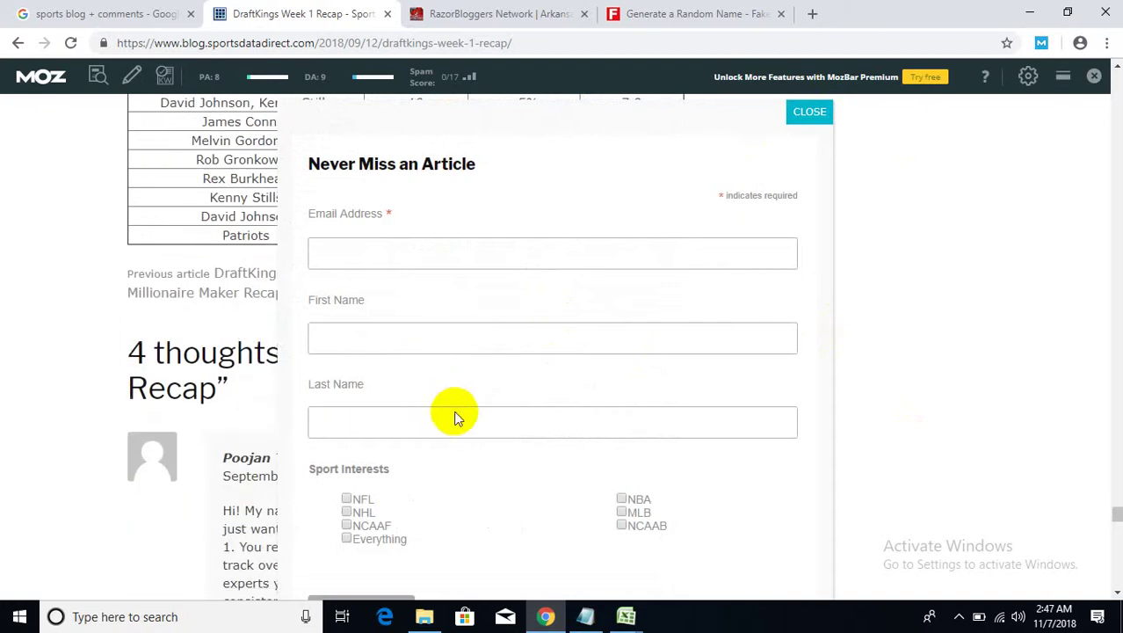
pyautogui.click(809, 111)
pyautogui.scroll(-3, 1045, 420)
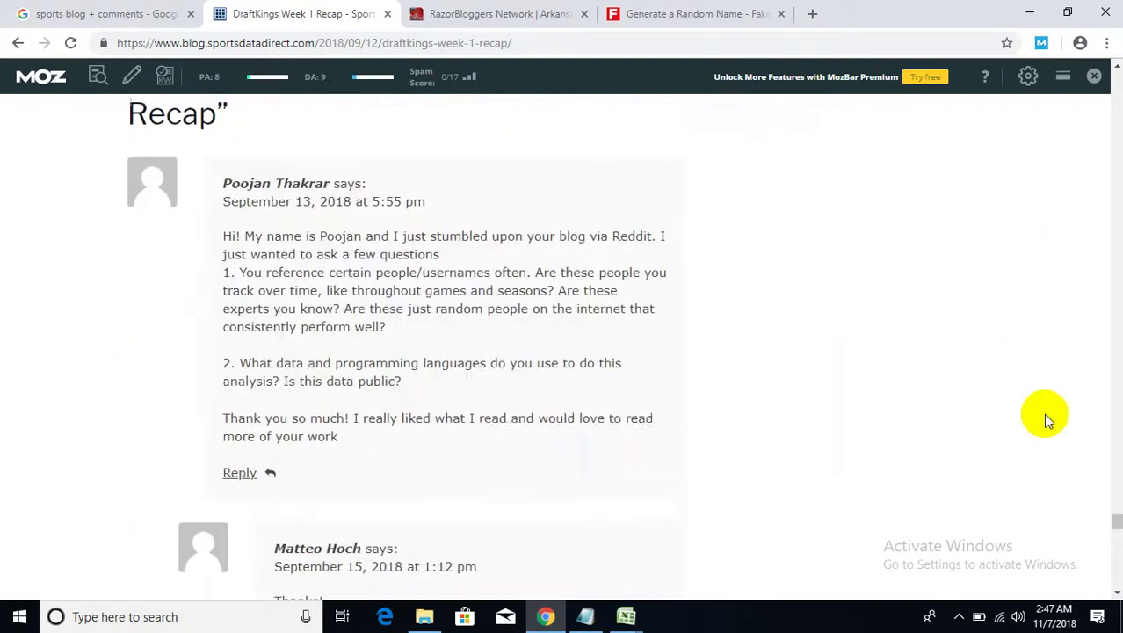
pyautogui.scroll(-18, 1045, 420)
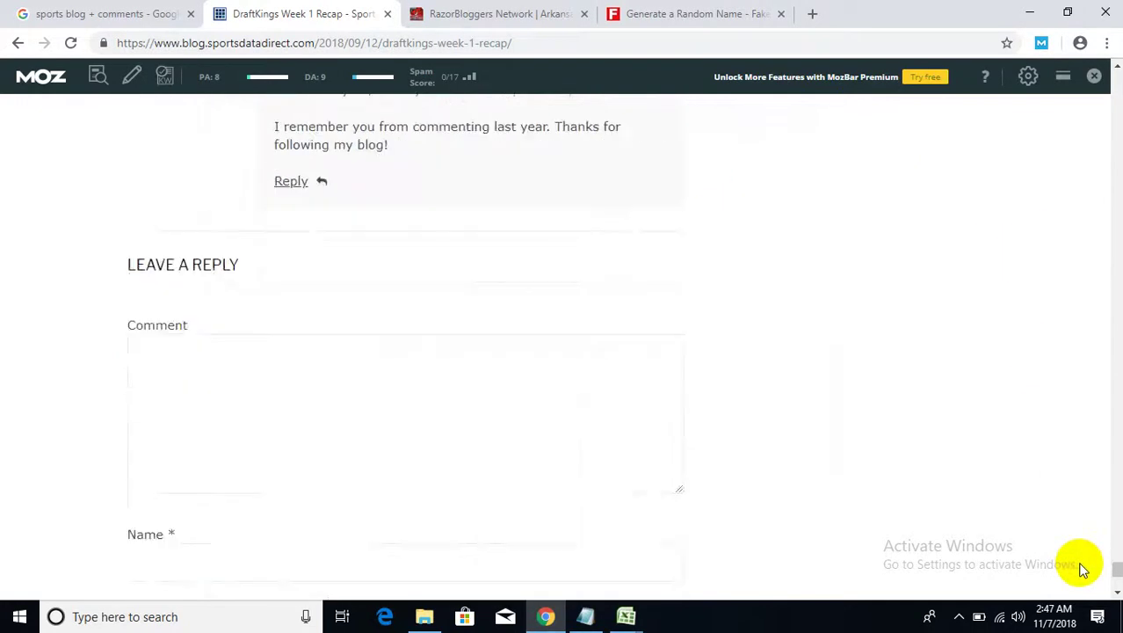
pyautogui.scroll(-3, 990, 533)
pyautogui.scroll(2, 373, 351)
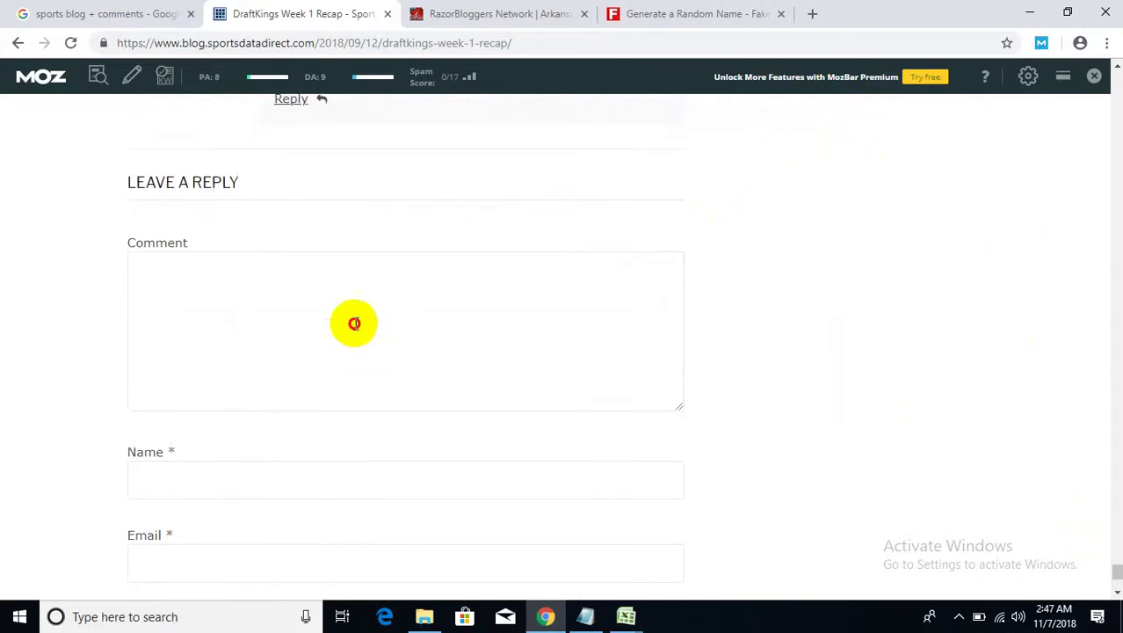
pyautogui.click(353, 322)
# - Scroll back up to the top of the DraftKings Week 1 Recap post
pyautogui.scroll(5, 507, 402)
pyautogui.scroll(15, 507, 403)
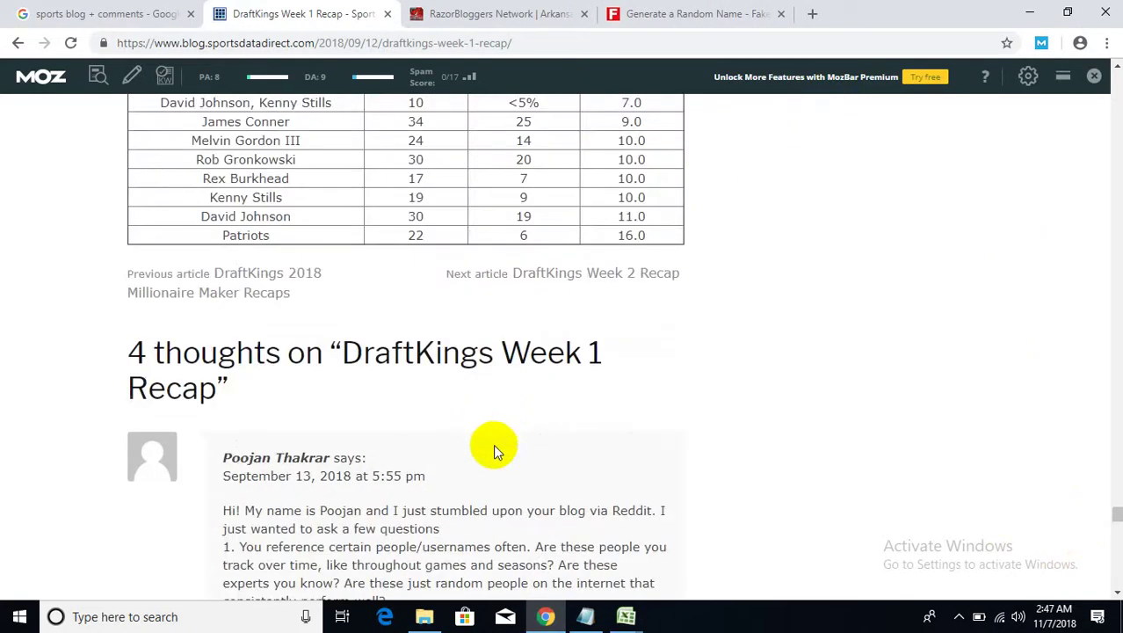
pyautogui.scroll(15, 493, 444)
pyautogui.scroll(15, 493, 444)
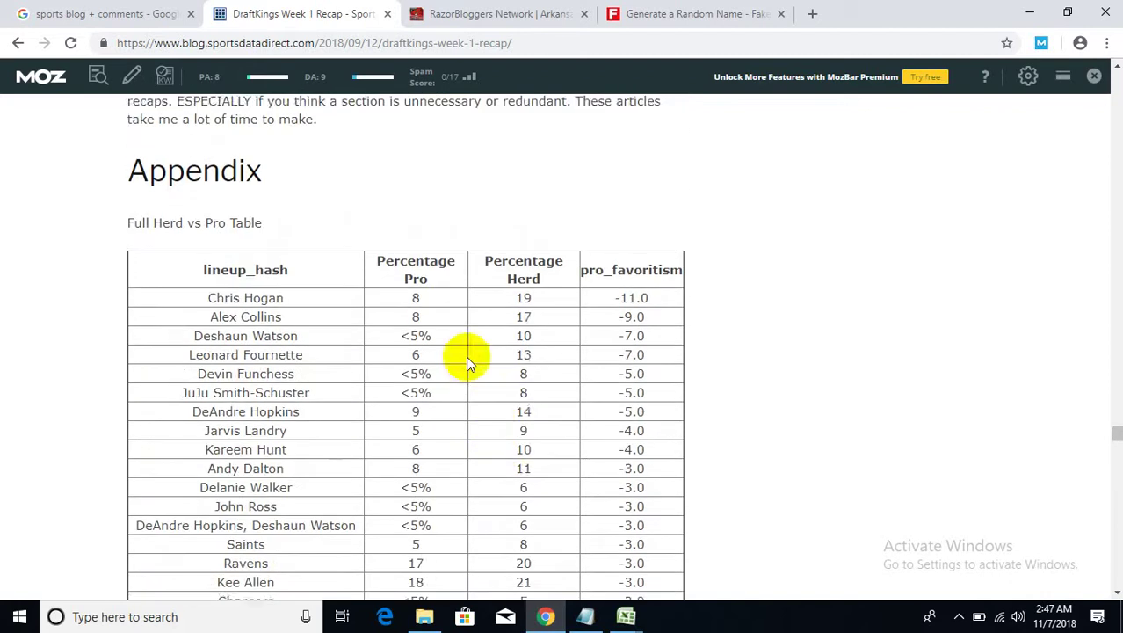
pyautogui.scroll(1, 380, 263)
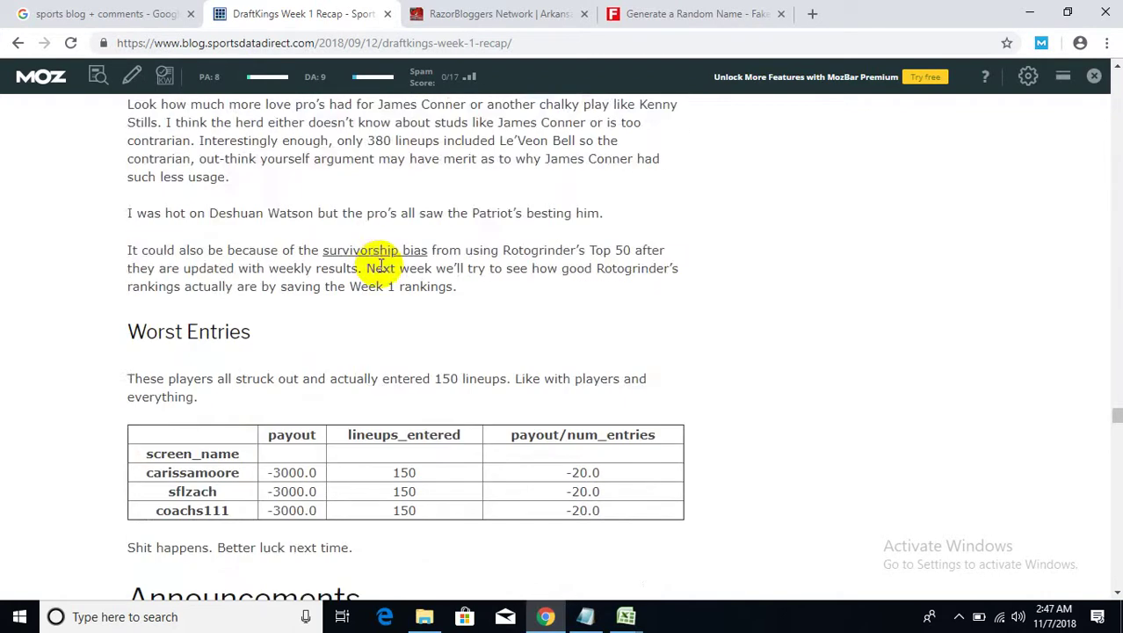
pyautogui.moveTo(1114, 416); pyautogui.dragTo(1117, 82)
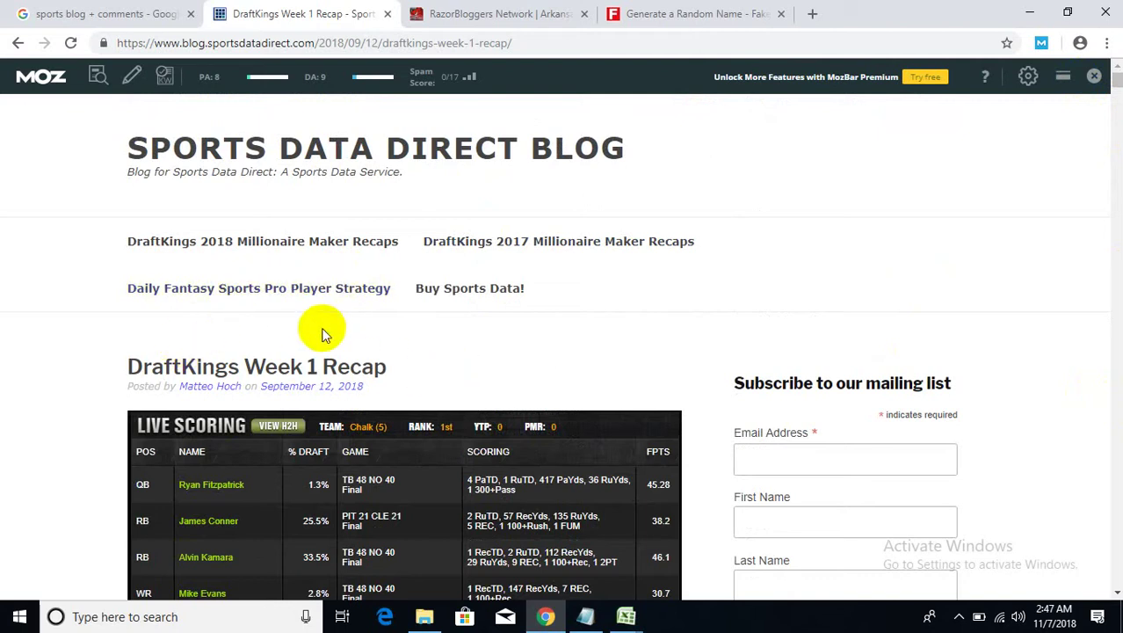
# - Scroll through the DraftKings Week 1 Recap post to find the target heading
pyautogui.scroll(-1, 391, 355)
pyautogui.moveTo(391, 284); pyautogui.dragTo(125, 281)
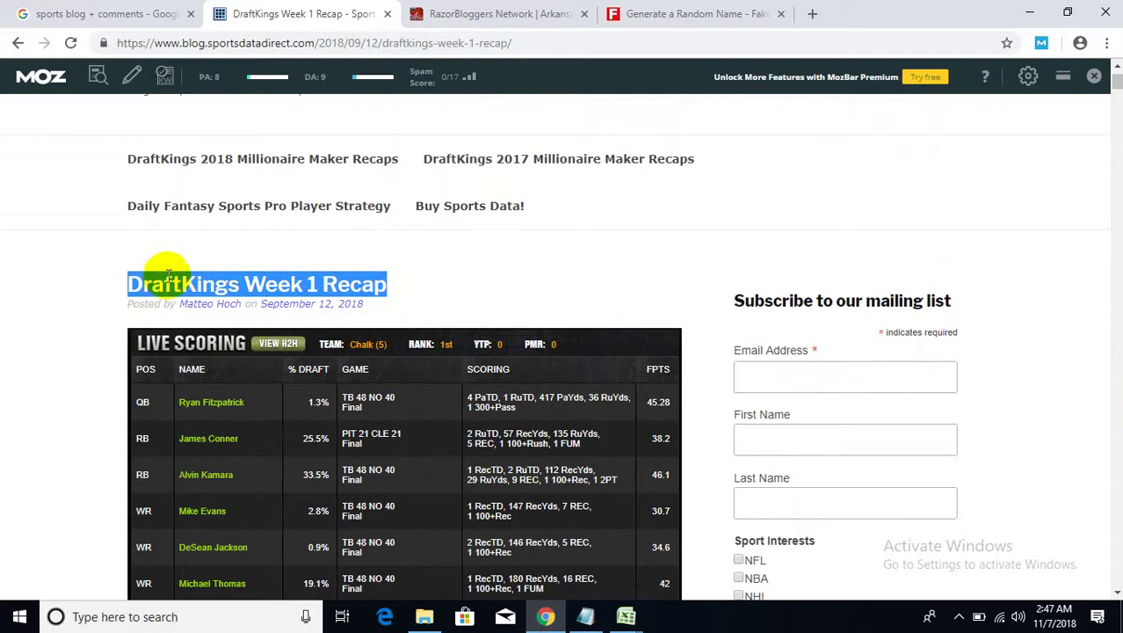
pyautogui.scroll(-10, 395, 318)
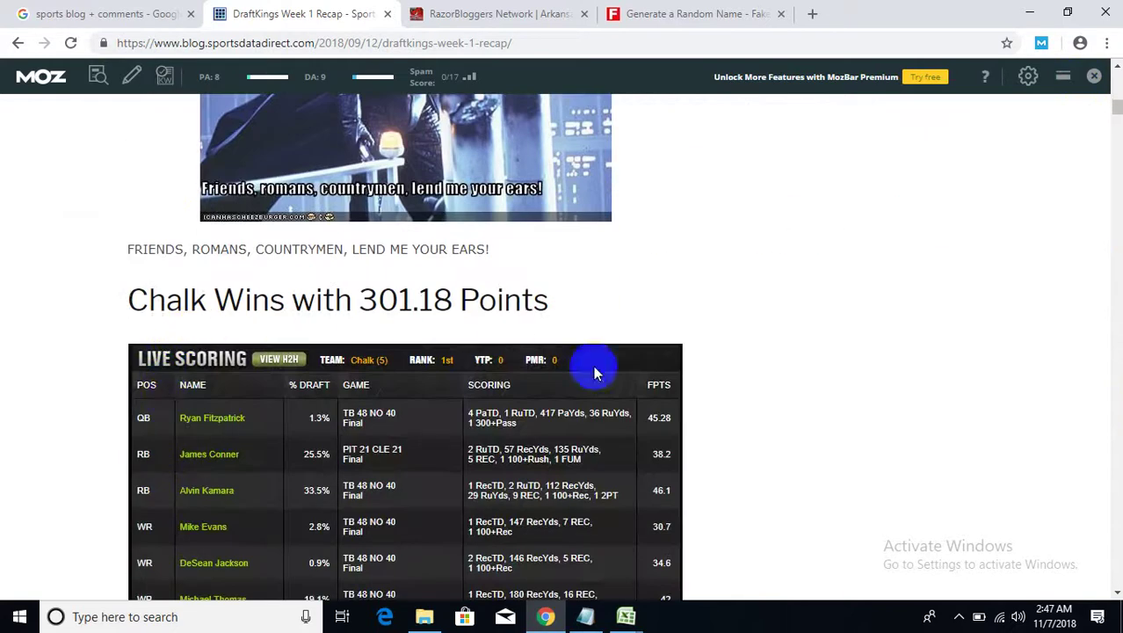
pyautogui.scroll(-6, 817, 490)
pyautogui.scroll(1, 278, 312)
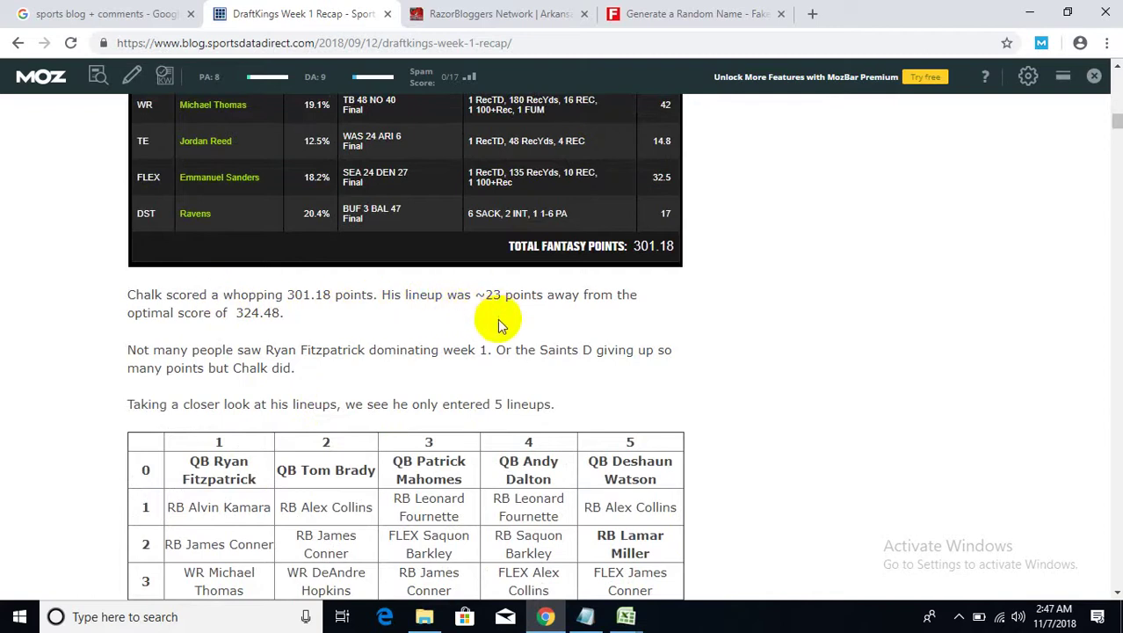
pyautogui.scroll(-8, 599, 385)
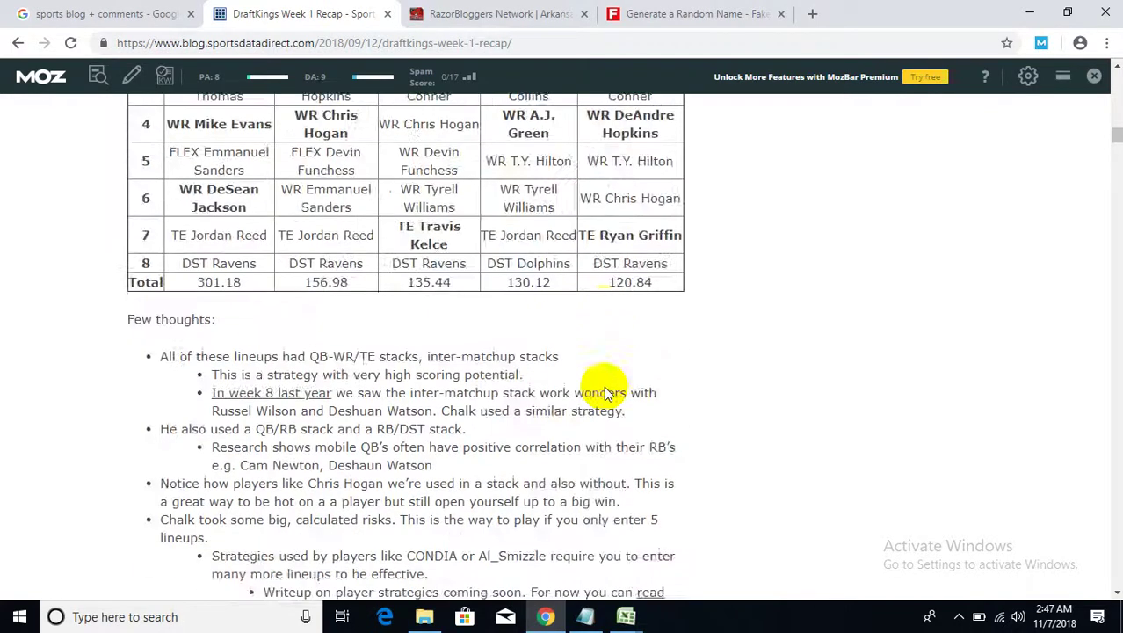
pyautogui.scroll(-3, 608, 390)
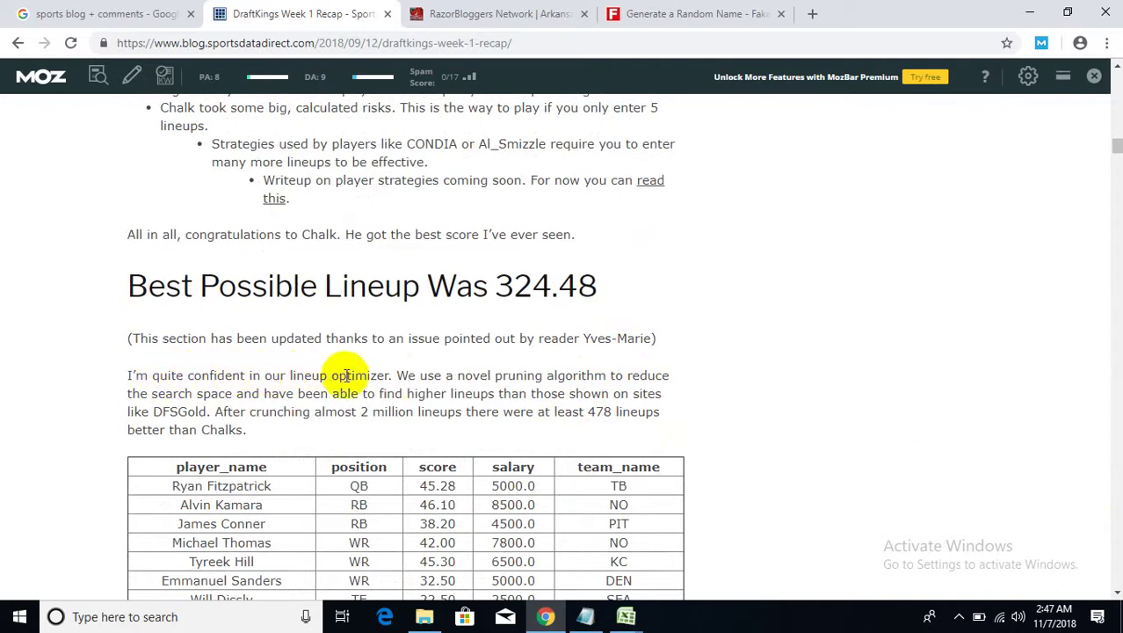
pyautogui.scroll(-12, 569, 390)
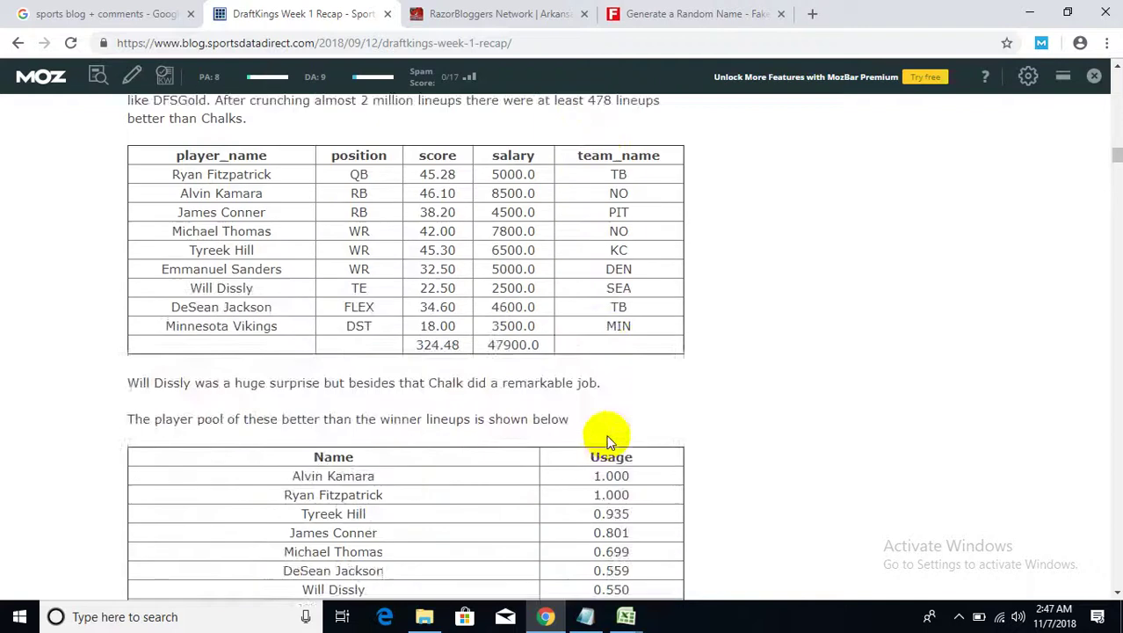
pyautogui.scroll(-2, 613, 450)
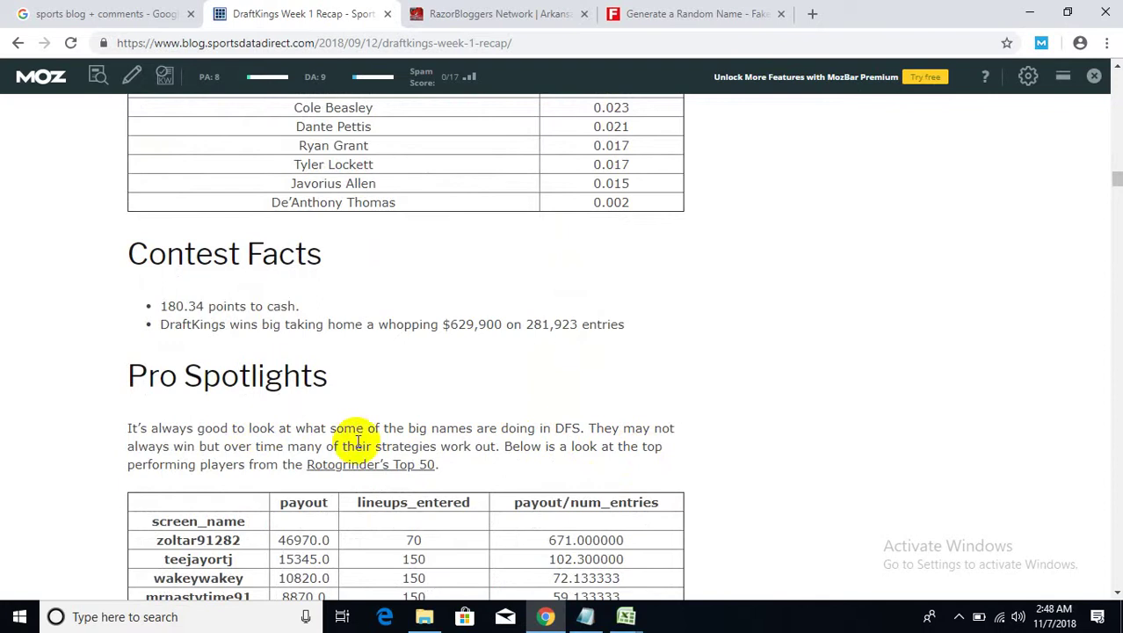
pyautogui.scroll(20, 733, 476)
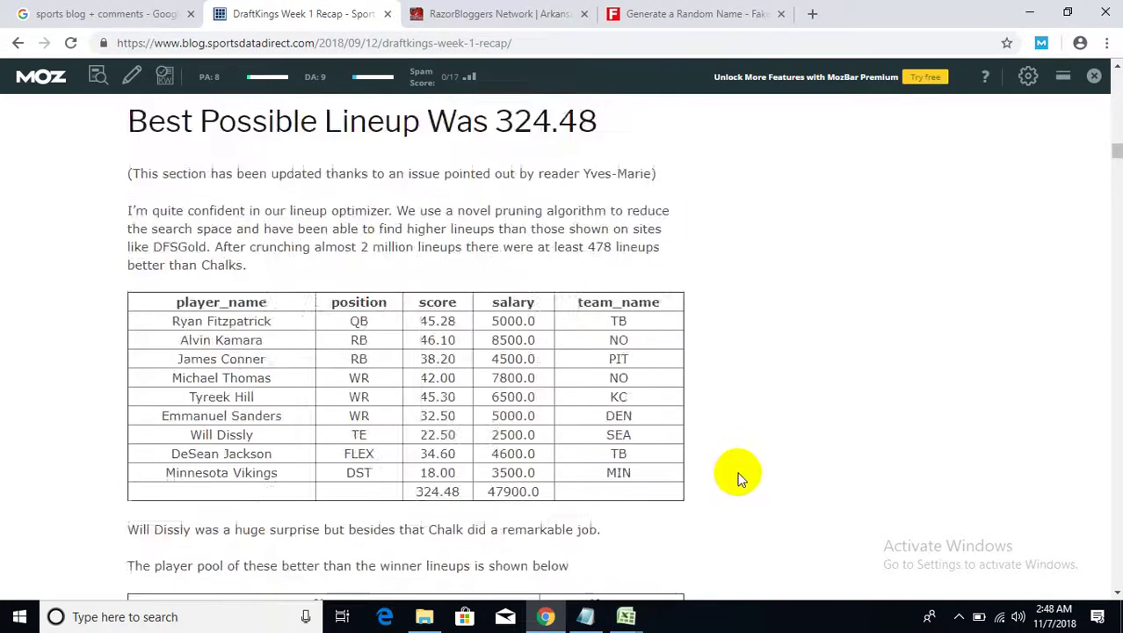
pyautogui.scroll(-3, 734, 479)
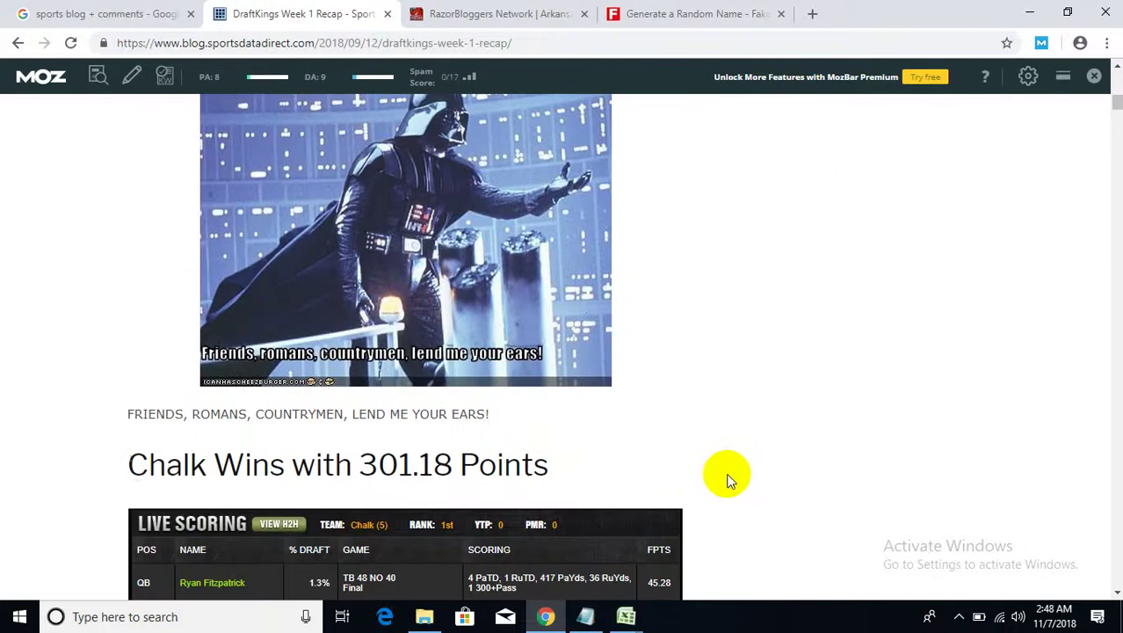
# - Select and copy the heading 'Chalk Wins with 301.18 Points'
pyautogui.moveTo(132, 463); pyautogui.dragTo(562, 475)
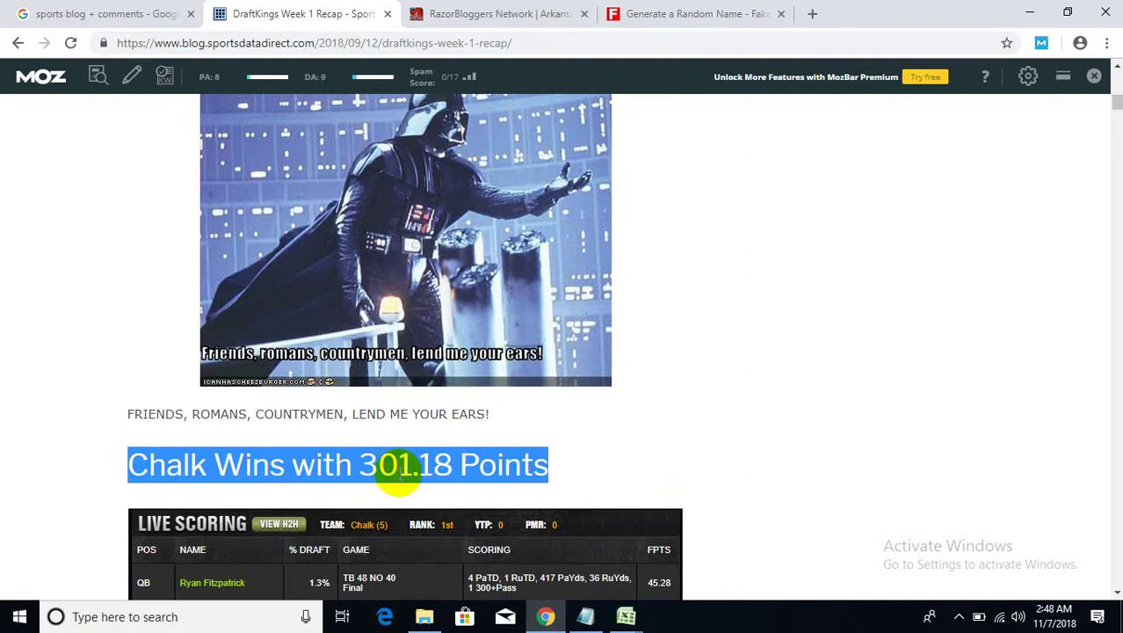
pyautogui.rightClick(388, 464)
pyautogui.click(402, 474)
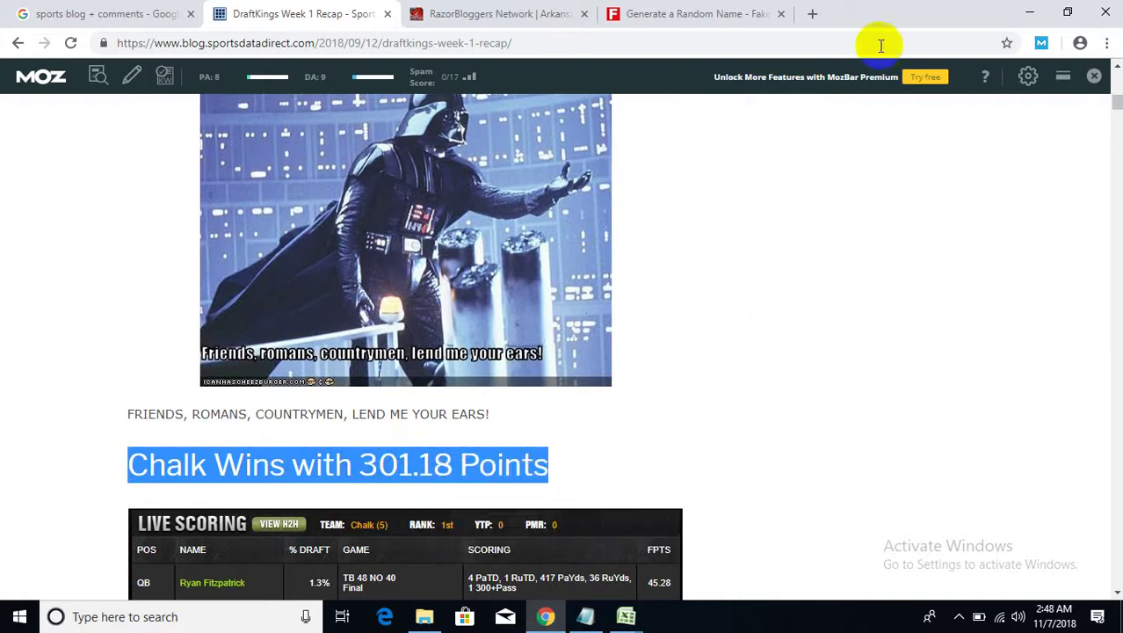
# - On translate.google.com in a new tab, translate the pasted heading into Spanish and copy it
pyautogui.click(807, 16)
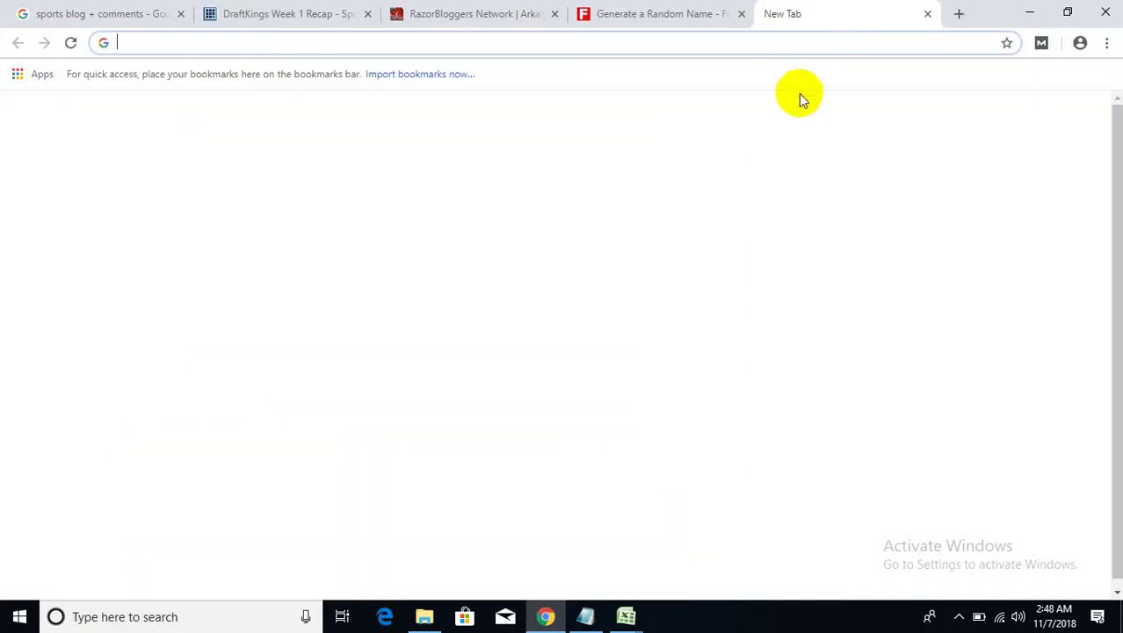
pyautogui.write('tran')
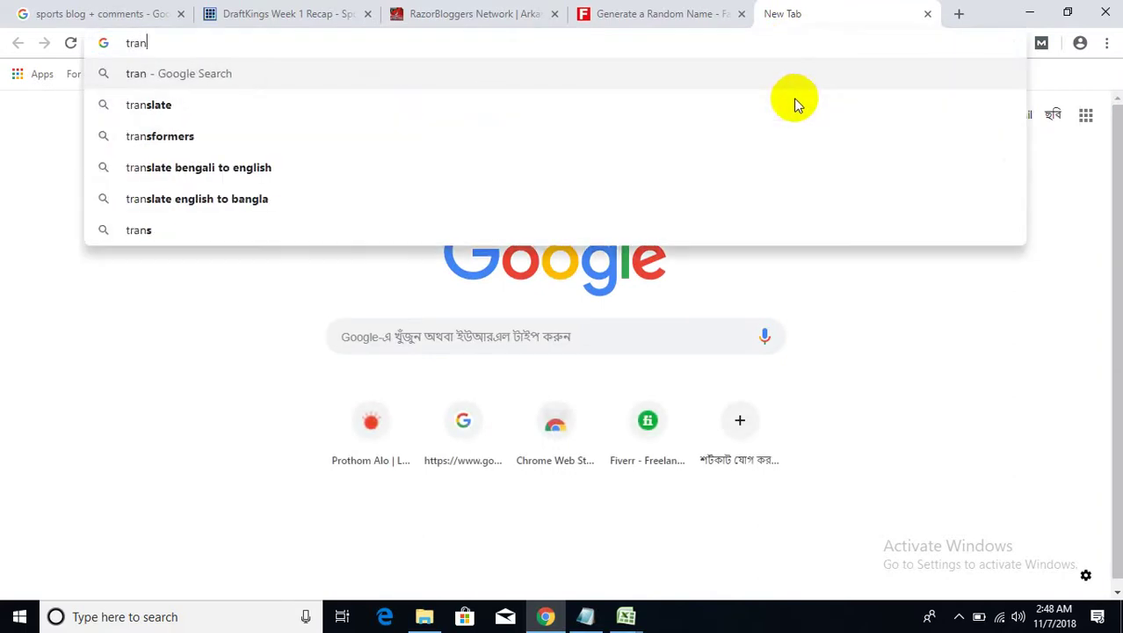
pyautogui.write('sl')
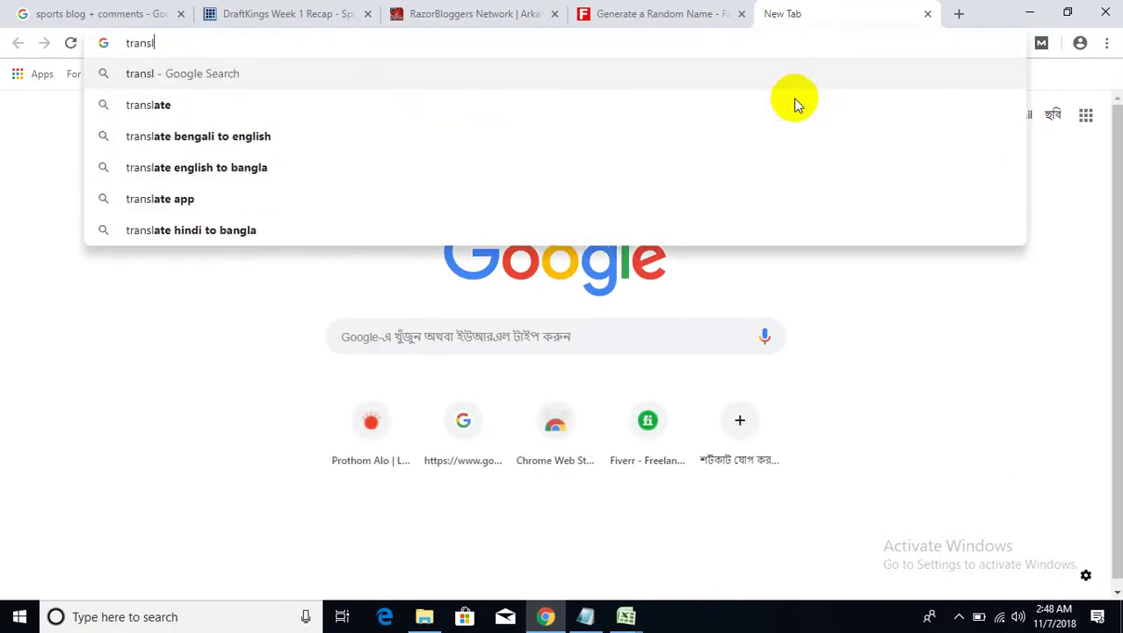
pyautogui.write('at')
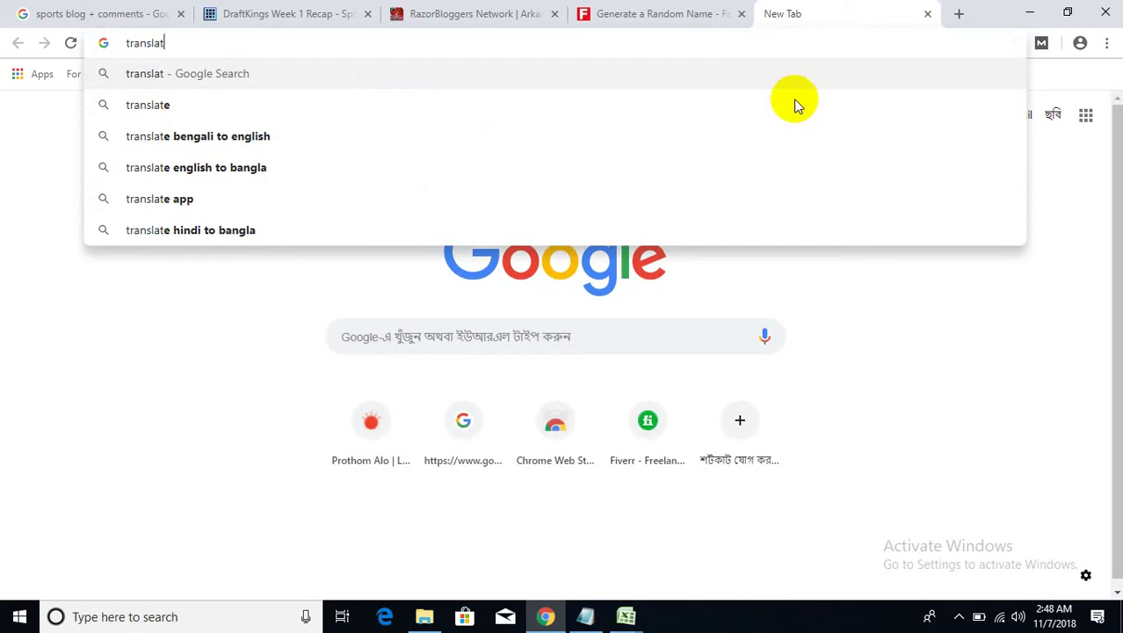
pyautogui.write('e.goo')
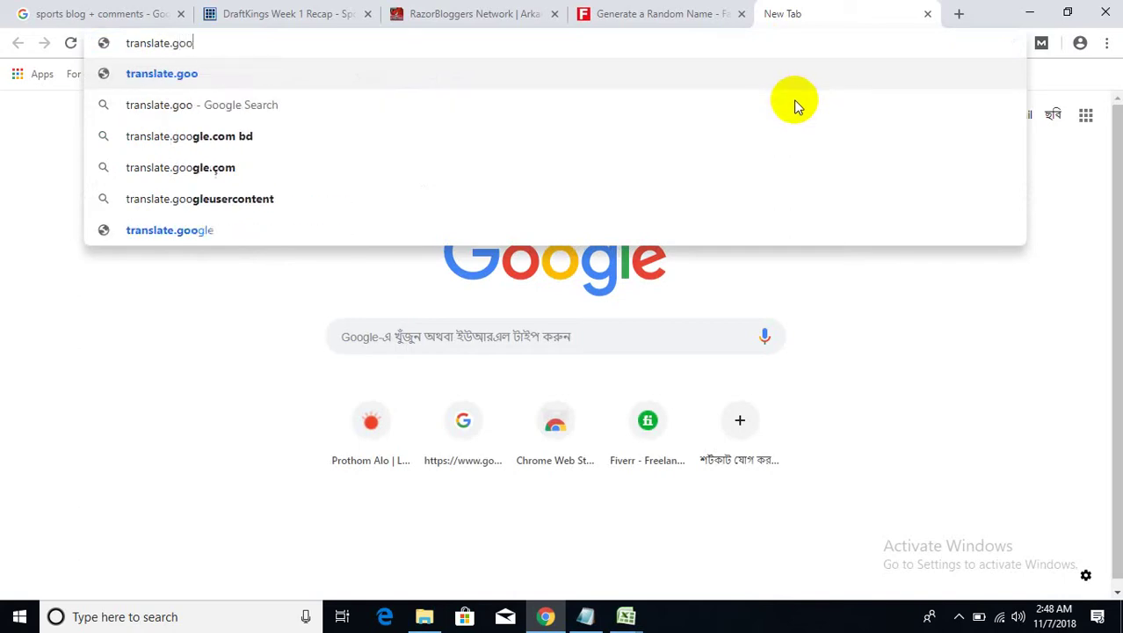
pyautogui.write('gle')
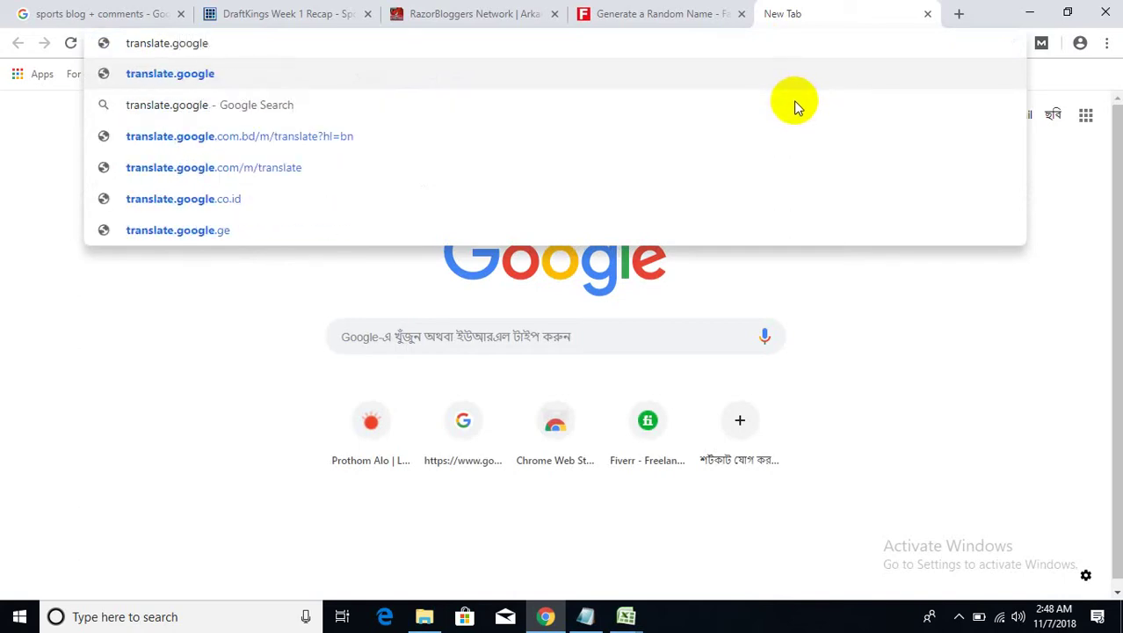
pyautogui.write('.com')
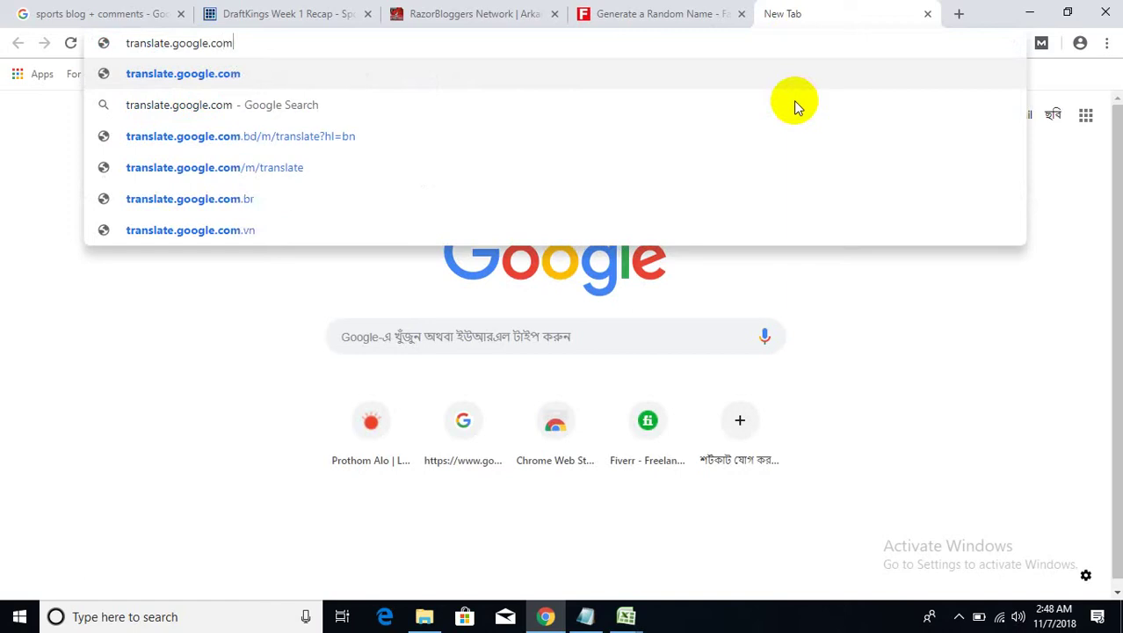
pyautogui.press('Return')
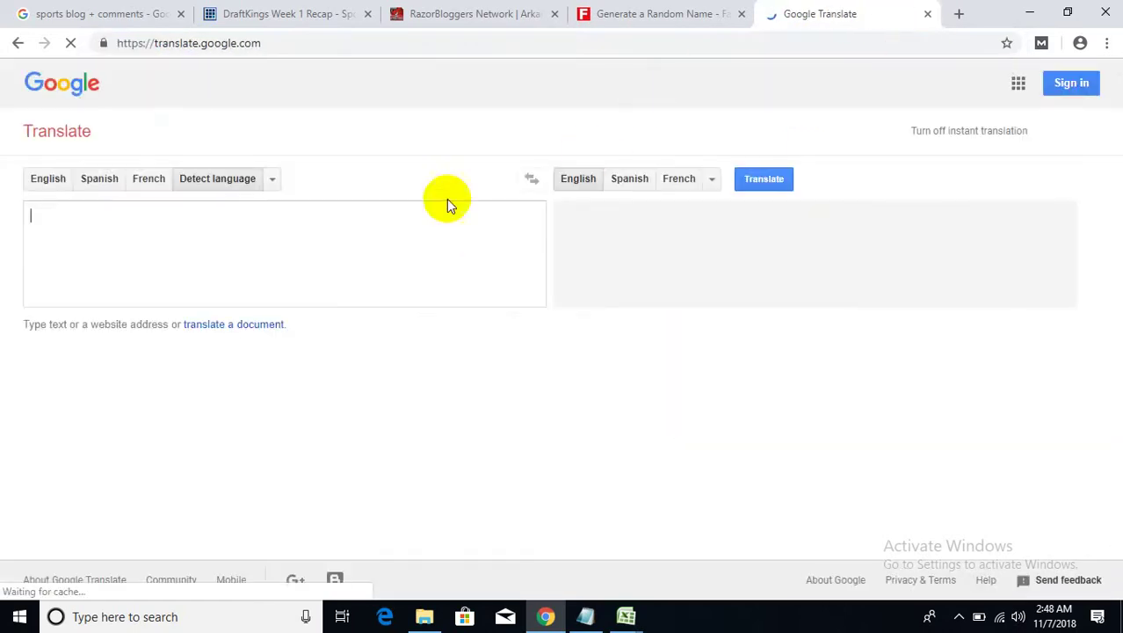
pyautogui.rightClick(372, 232)
pyautogui.click(420, 361)
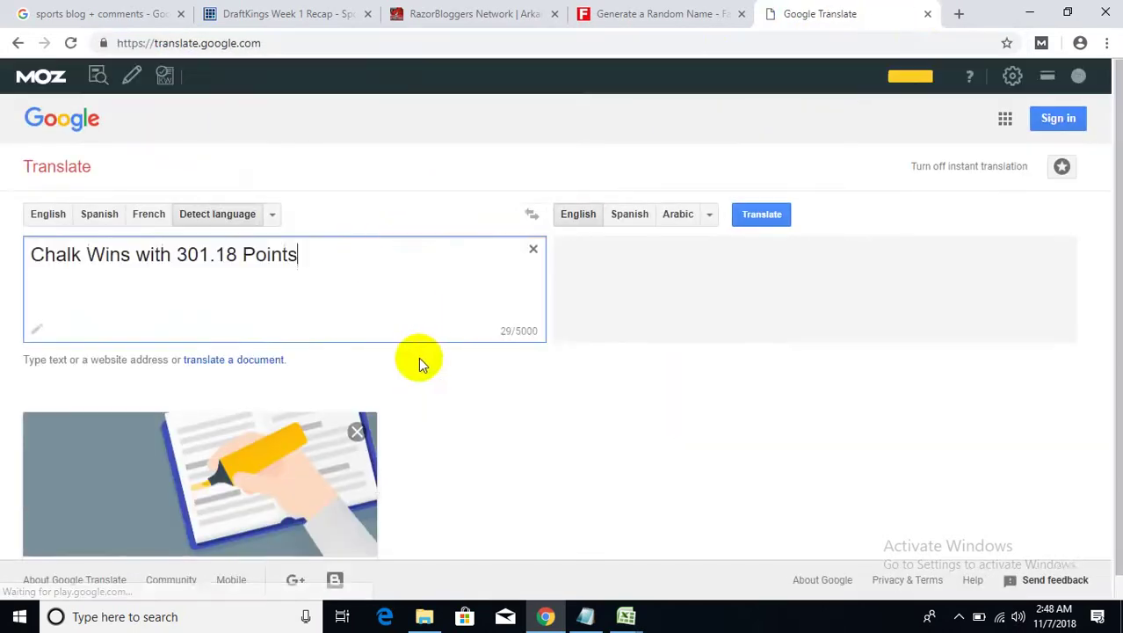
pyautogui.click(633, 215)
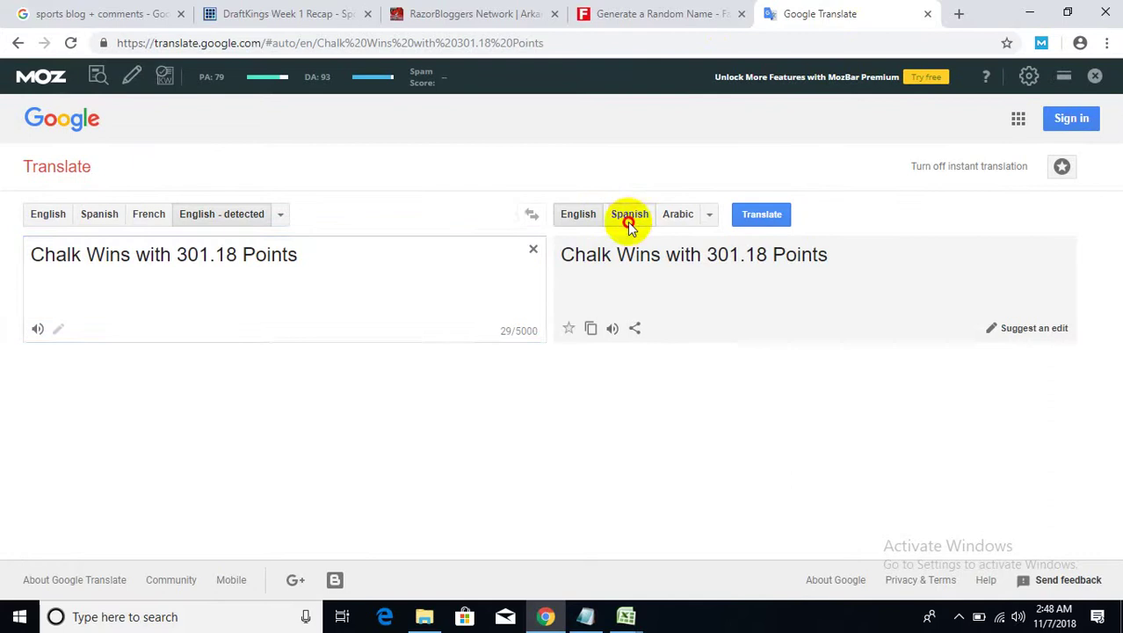
pyautogui.click(592, 330)
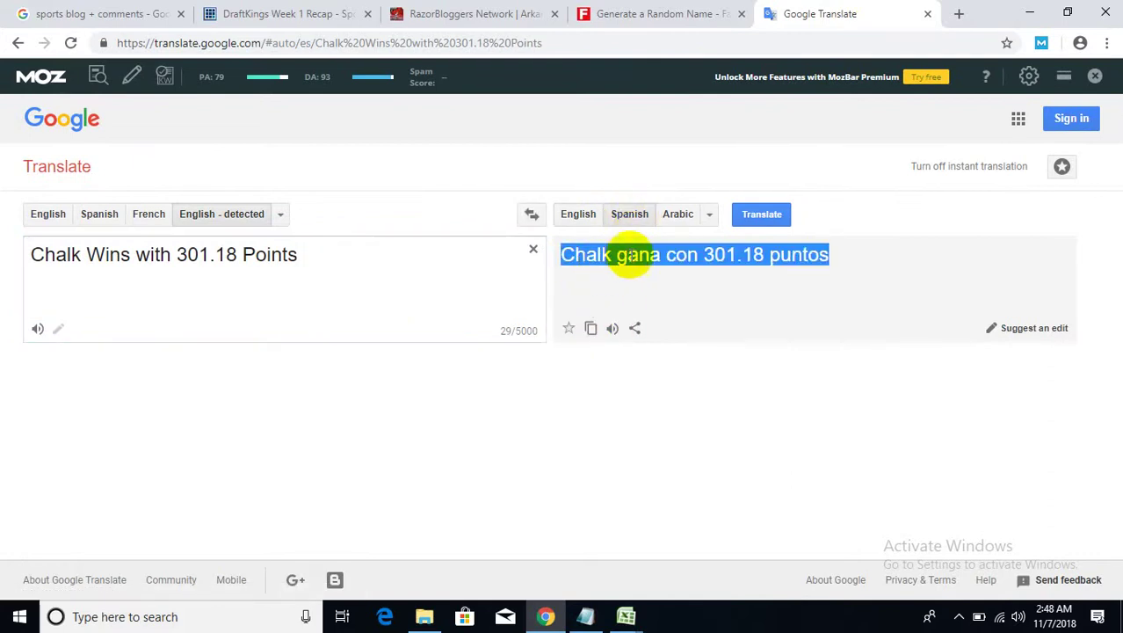
# - Paste-and-search 'Chalk gana con 301.18 puntos' in a new tab and show English results
pyautogui.click(958, 14)
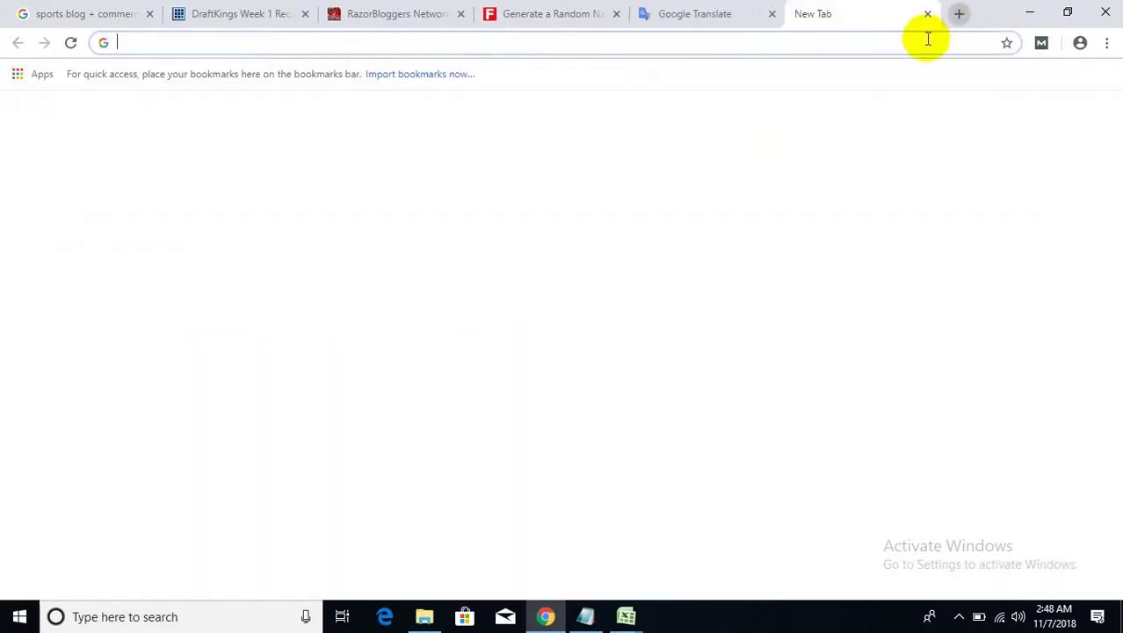
pyautogui.rightClick(918, 44)
pyautogui.click(960, 173)
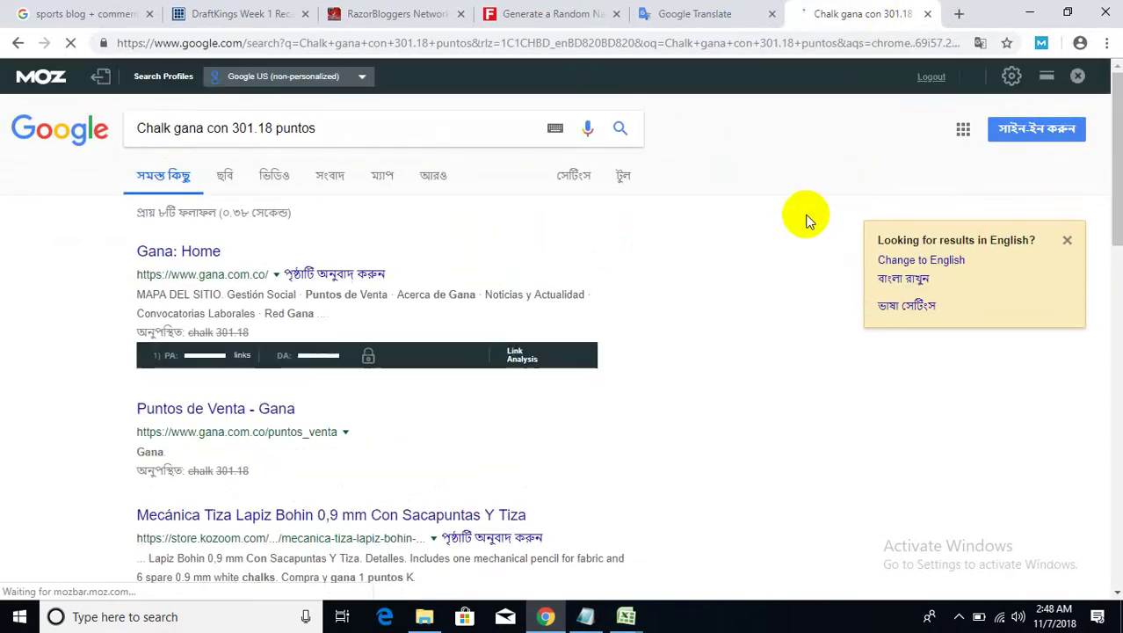
pyautogui.scroll(-5, 769, 235)
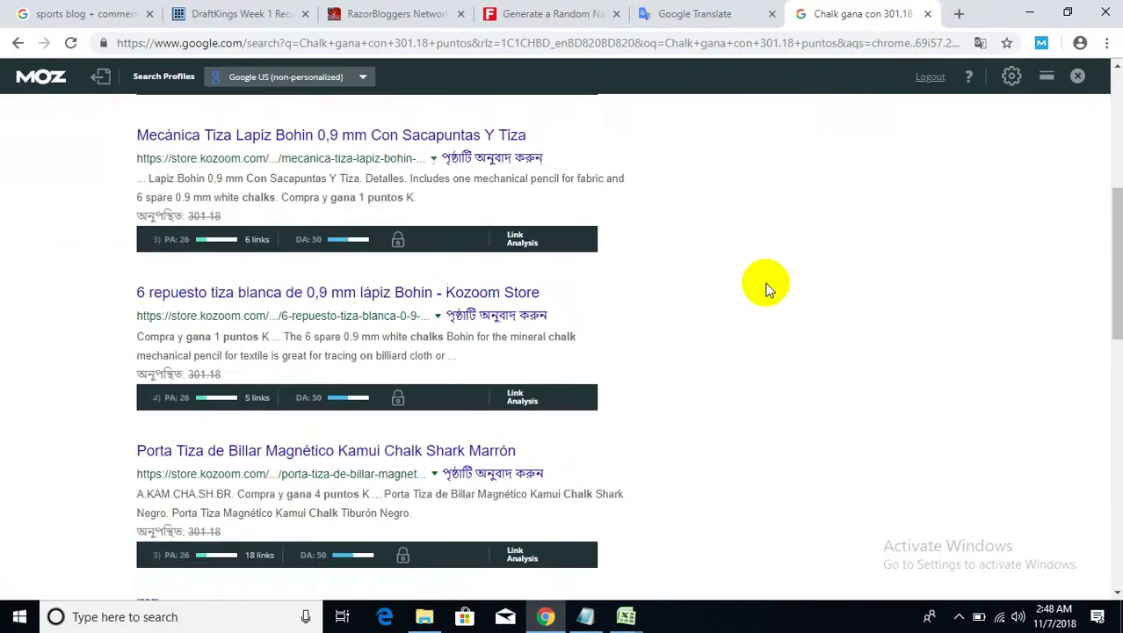
pyautogui.scroll(-1, 764, 285)
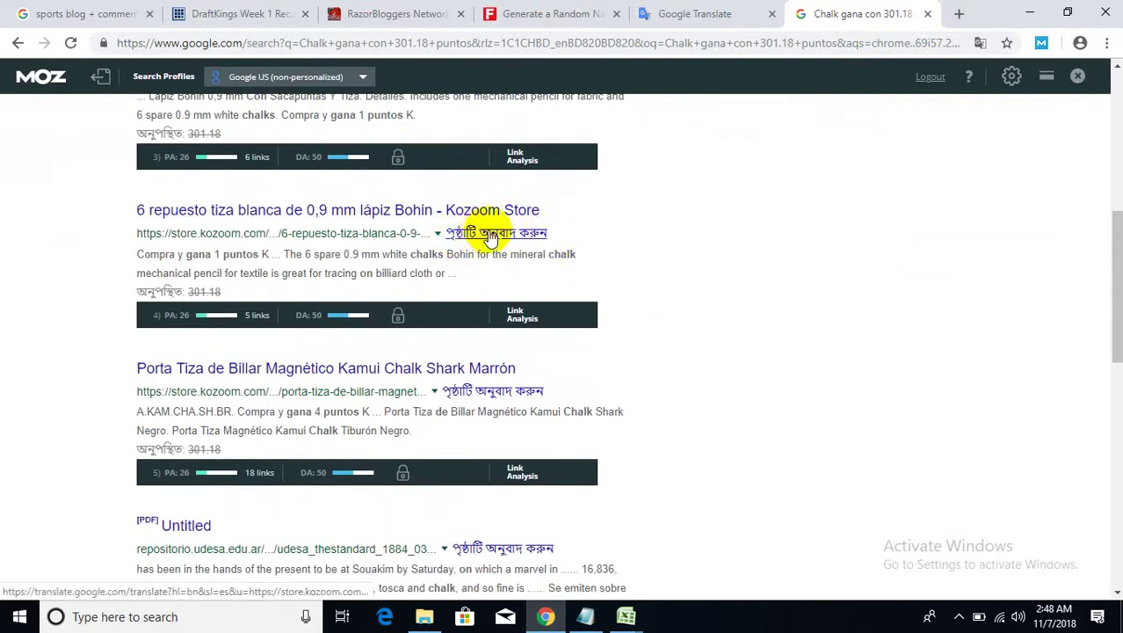
pyautogui.scroll(6, 626, 265)
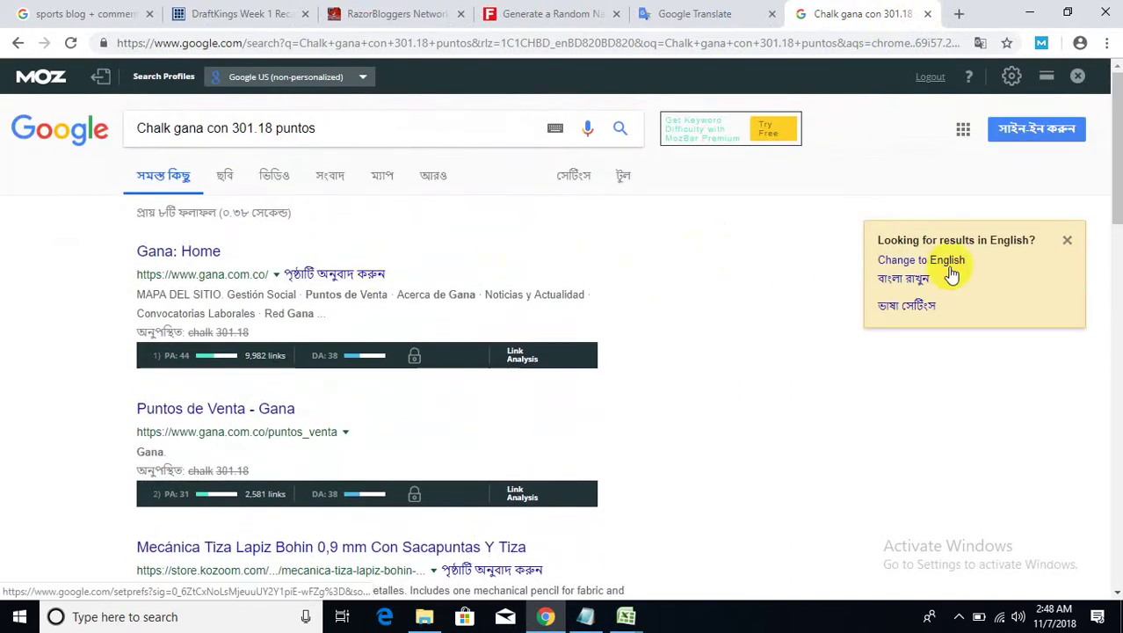
pyautogui.click(952, 262)
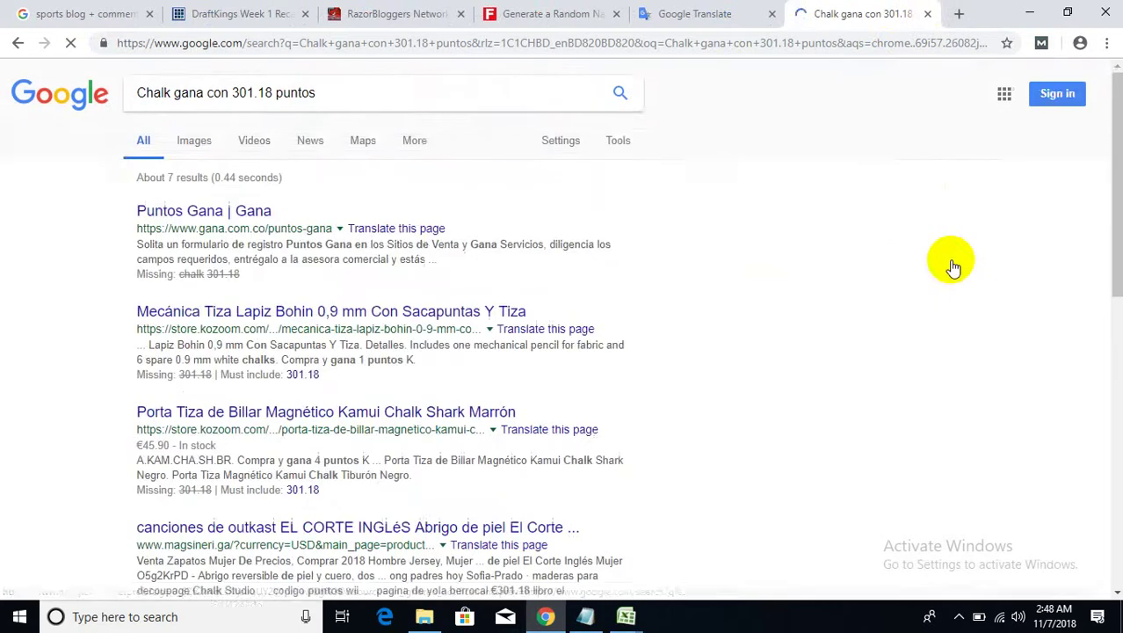
# - Open translated El Corte Inglés and Cera acabado results in new tabs, then return to the DraftKings post
pyautogui.scroll(-2, 784, 290)
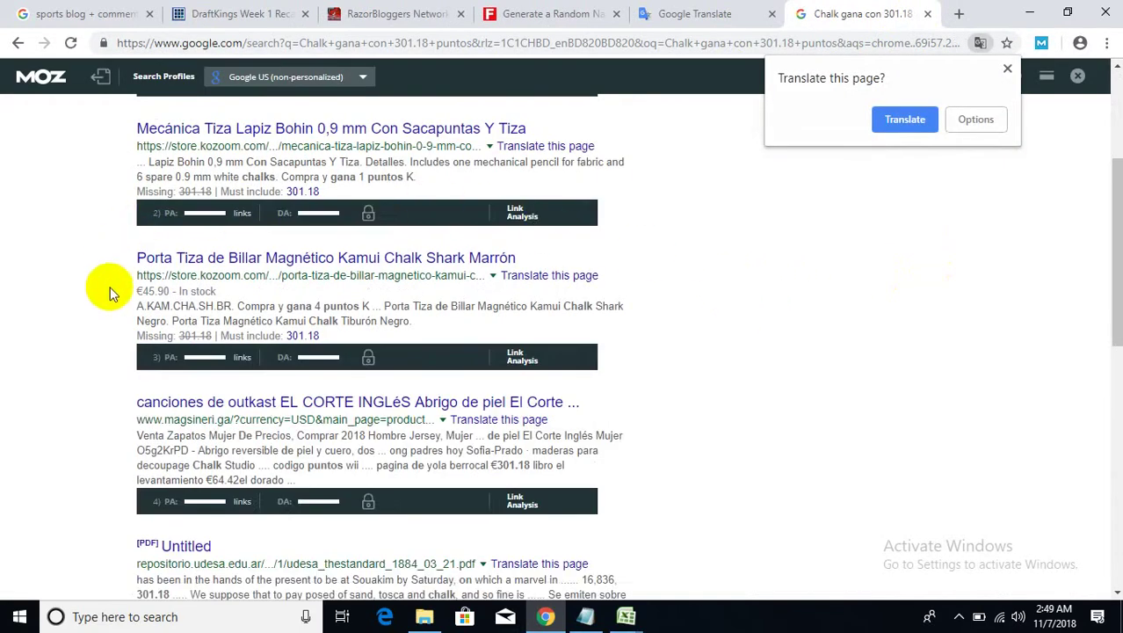
pyautogui.scroll(-1, 110, 292)
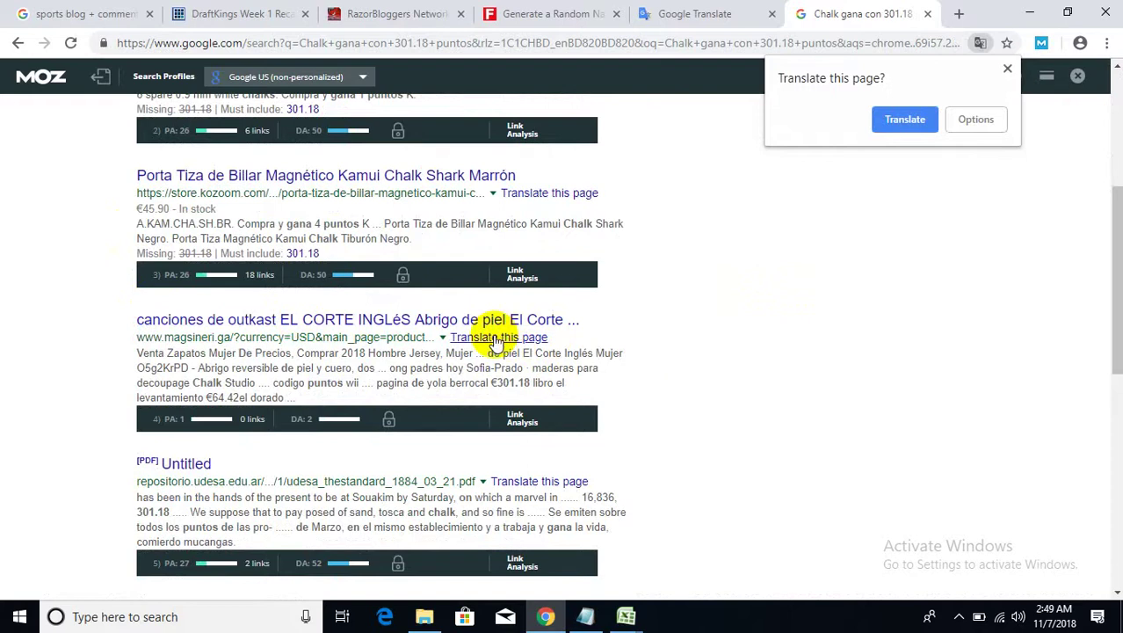
pyautogui.rightClick(496, 343)
pyautogui.click(536, 346)
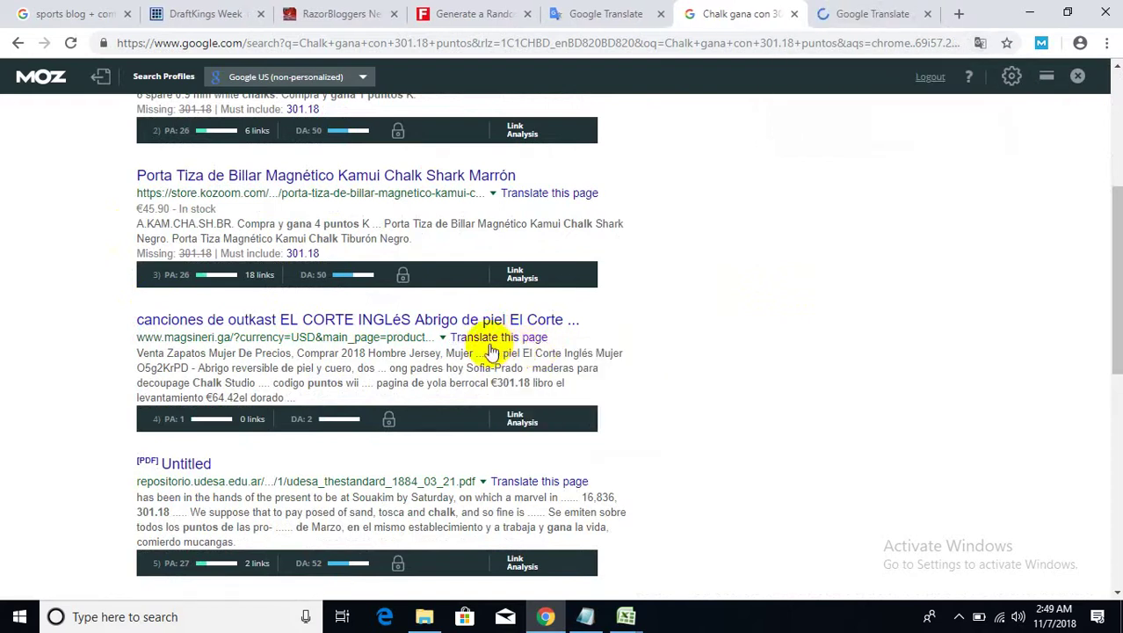
pyautogui.scroll(-3, 527, 391)
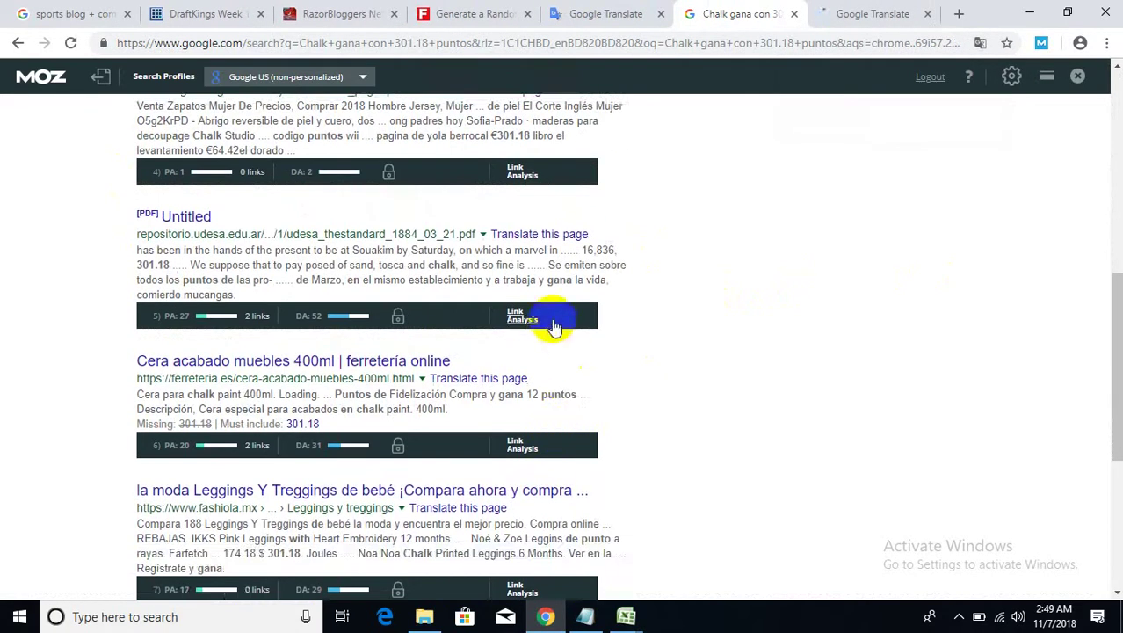
pyautogui.rightClick(503, 385)
pyautogui.click(566, 395)
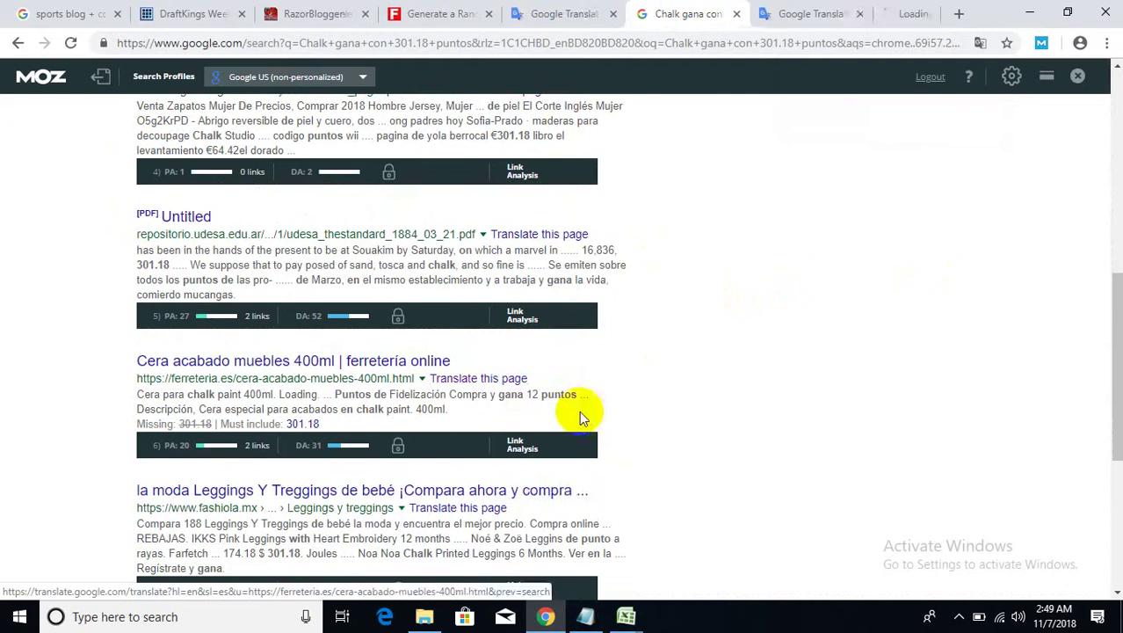
pyautogui.scroll(-1, 579, 418)
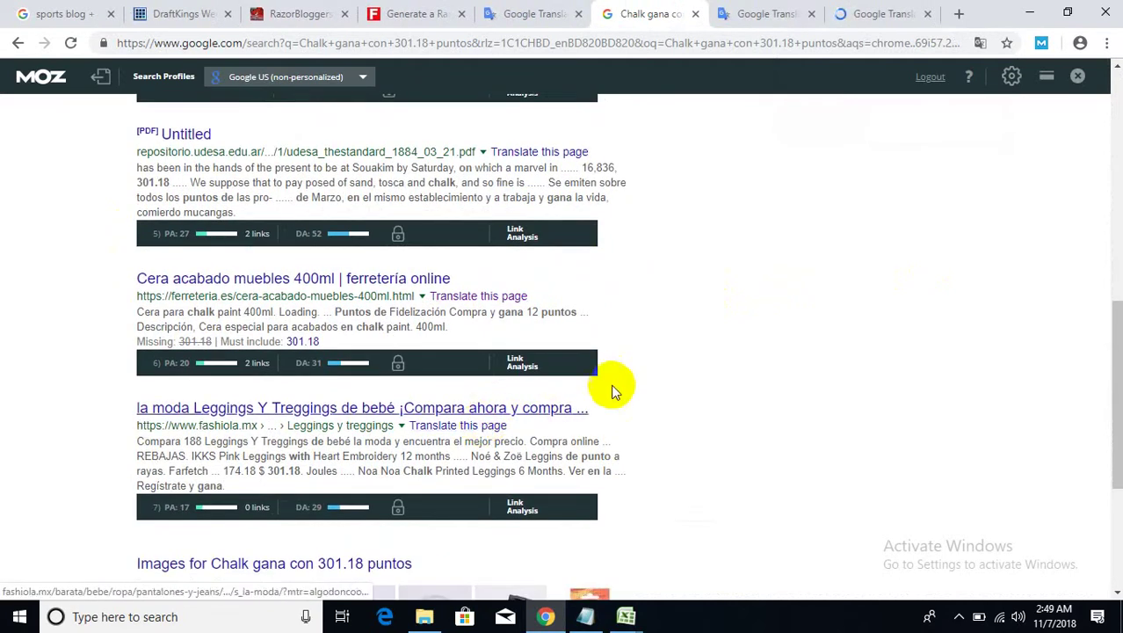
pyautogui.scroll(8, 613, 387)
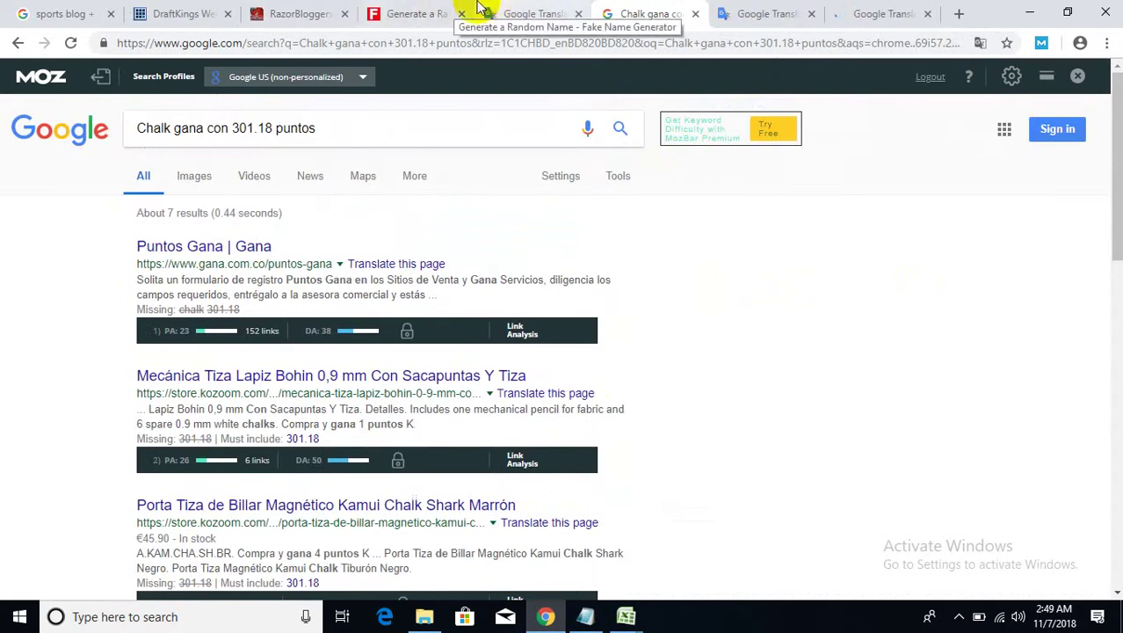
pyautogui.click(167, 13)
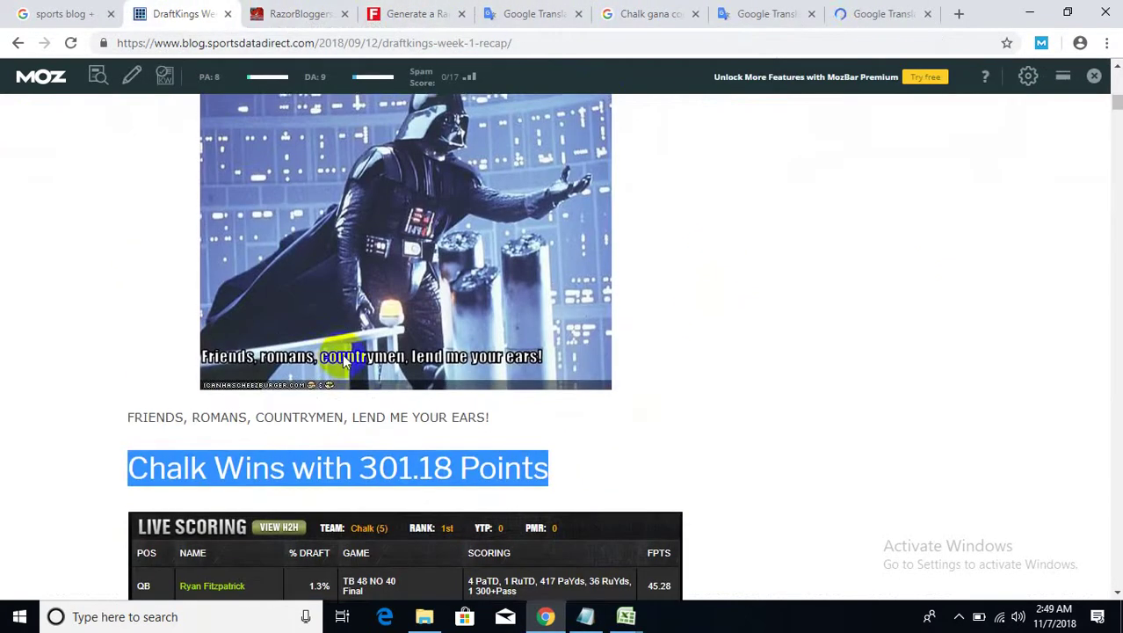
# - Review the translated ferreteria product page and the other translated result page
pyautogui.scroll(10, 342, 355)
pyautogui.click(841, 13)
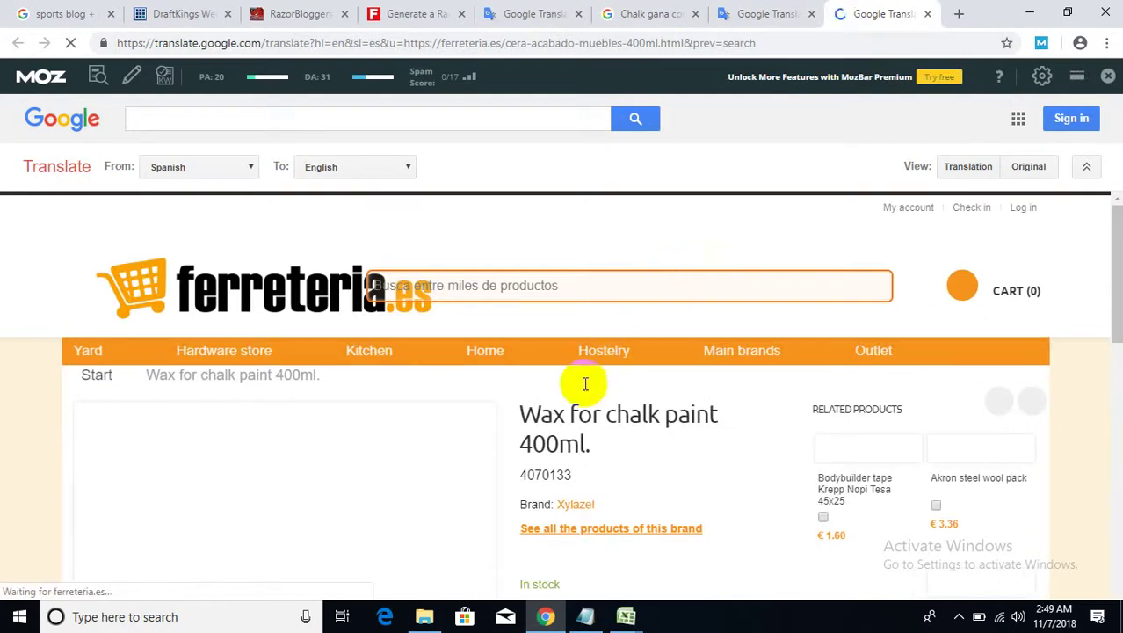
pyautogui.moveTo(590, 356)
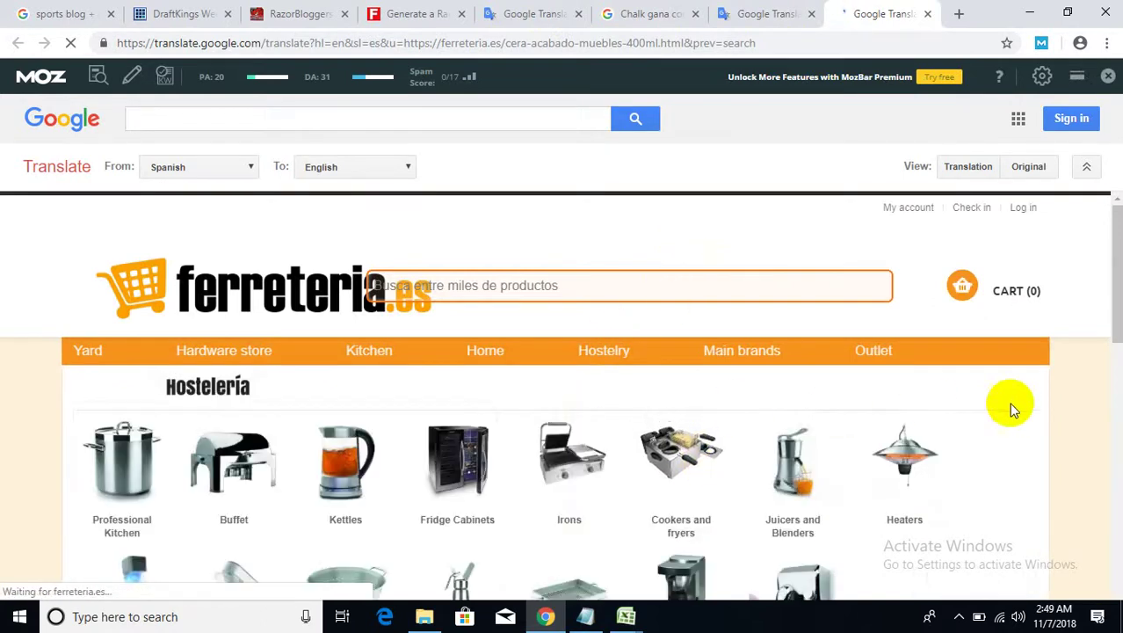
pyautogui.scroll(-15, 1011, 406)
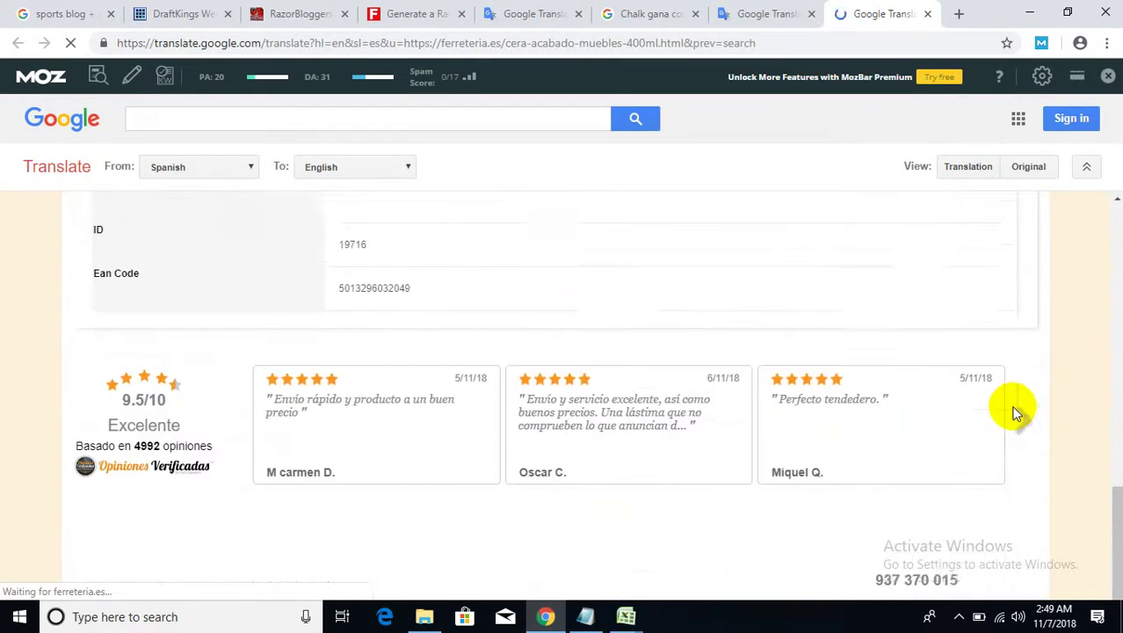
pyautogui.scroll(-2, 1014, 411)
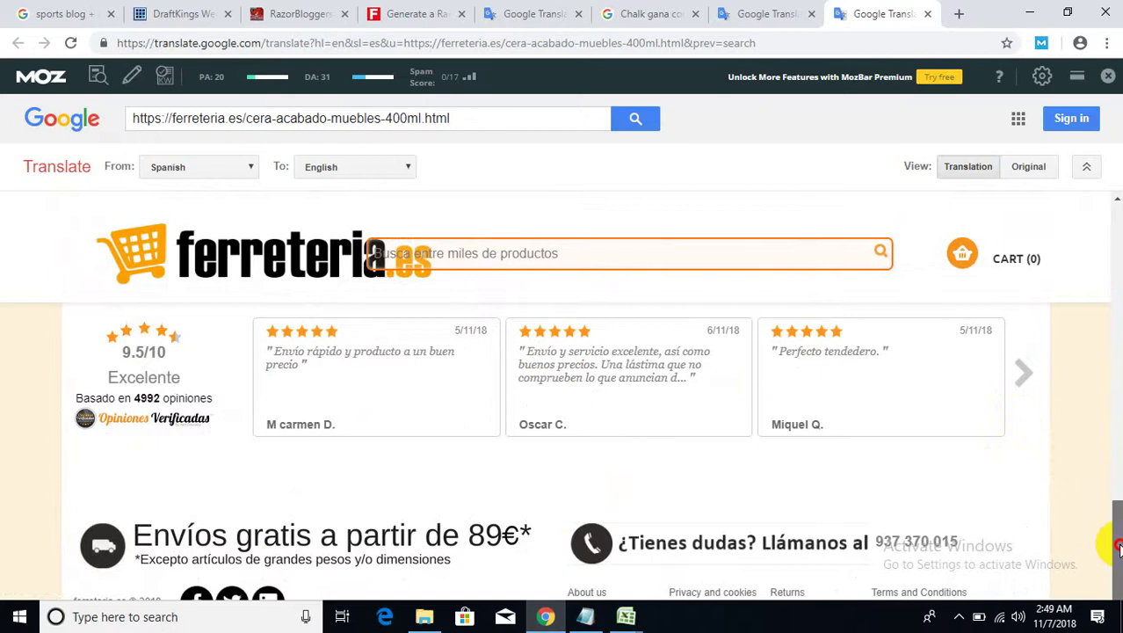
pyautogui.moveTo(1114, 533); pyautogui.dragTo(1113, 518)
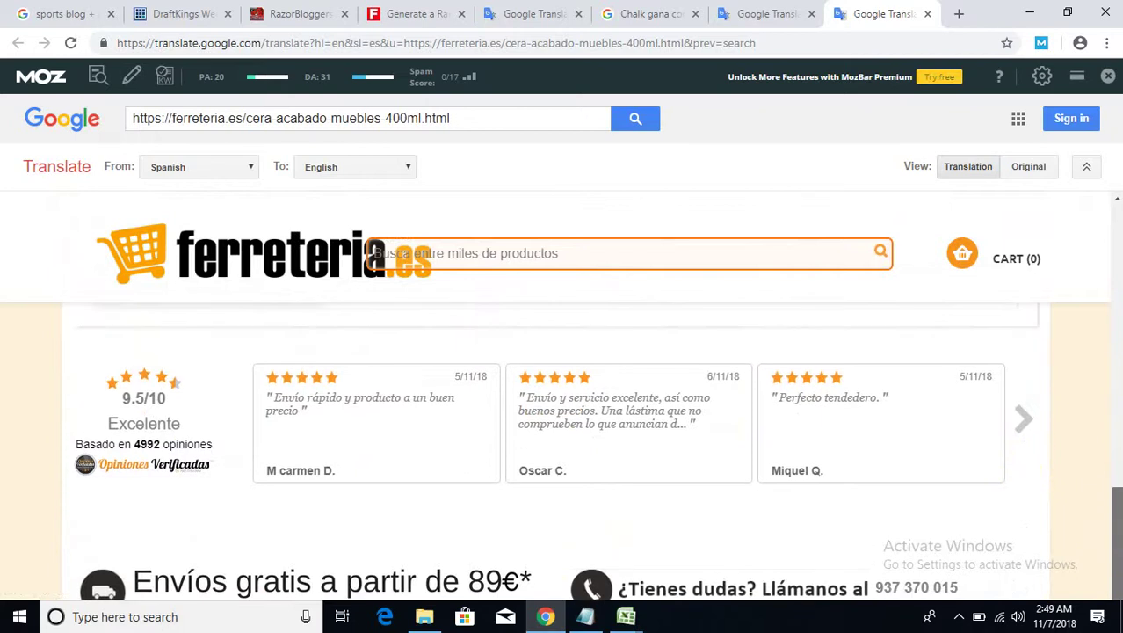
pyautogui.click(727, 14)
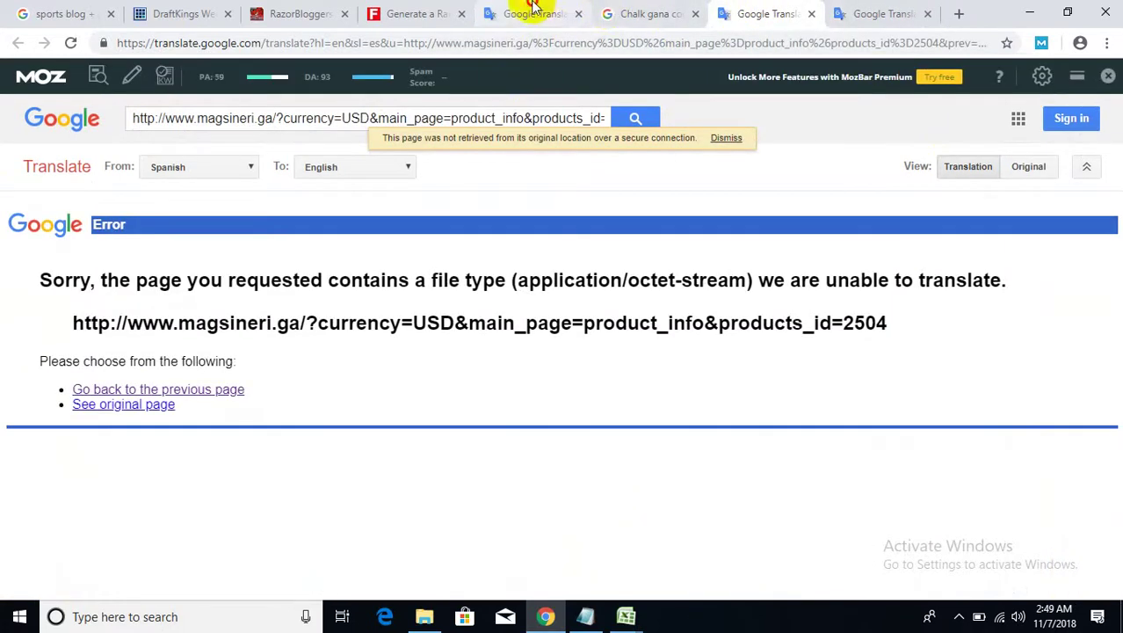
# - On the Chalk Wins translation, open the target-language list and close it keeping Spanish
pyautogui.click(531, 12)
pyautogui.click(709, 215)
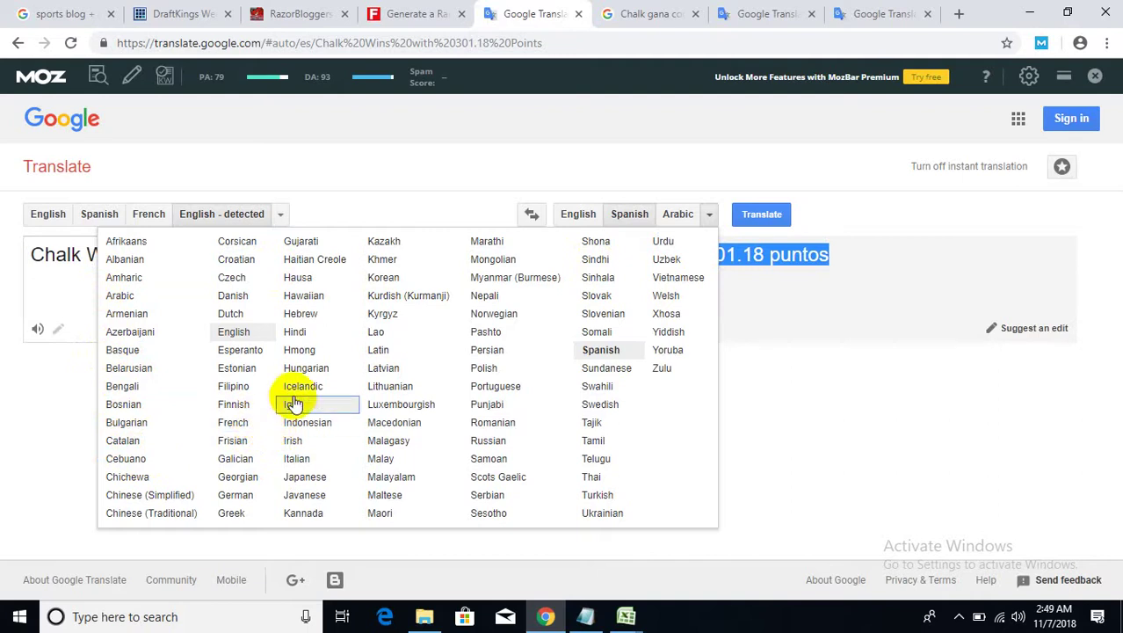
pyautogui.click(813, 206)
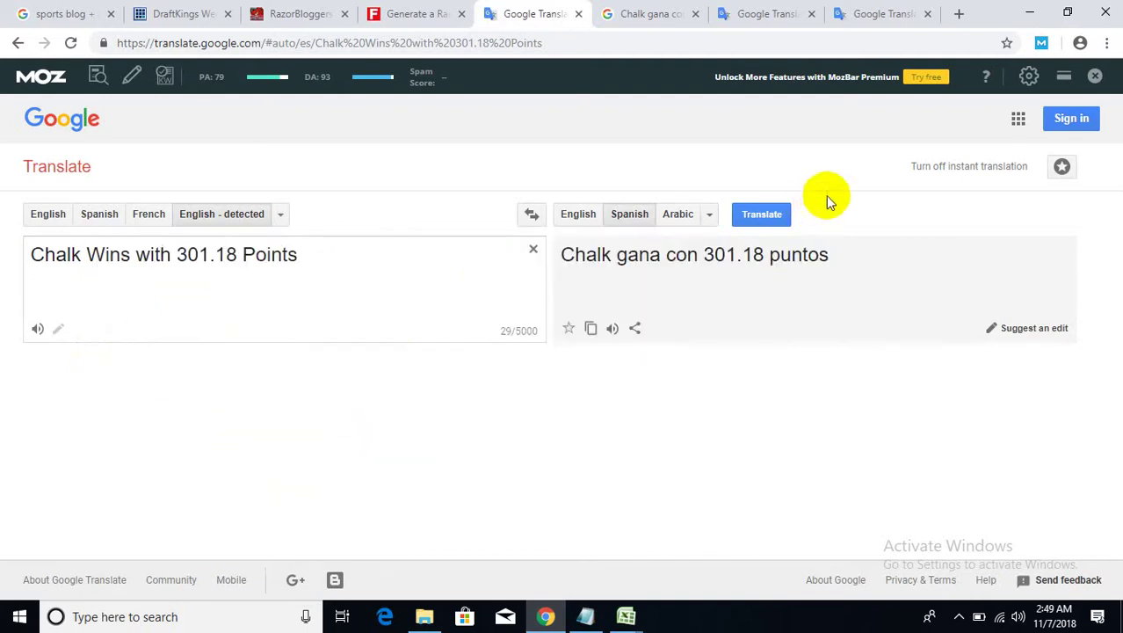
# - Revisit the ferreteria and magsineri translated pages, then return to the Chalk gana search results
pyautogui.click(861, 8)
pyautogui.scroll(-1, 745, 351)
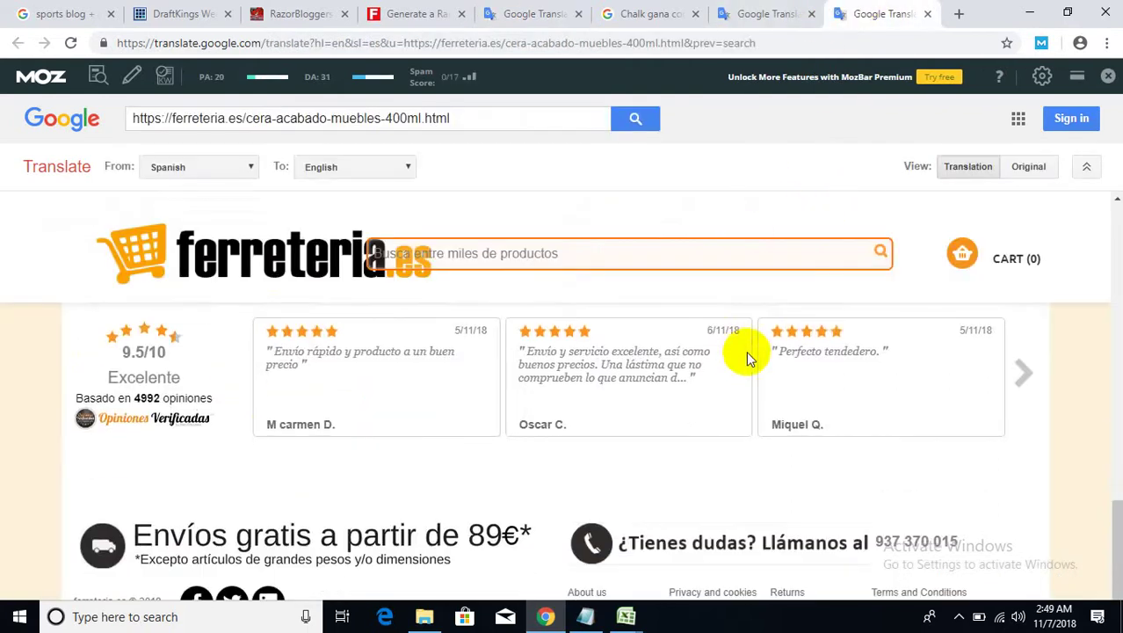
pyautogui.click(756, 14)
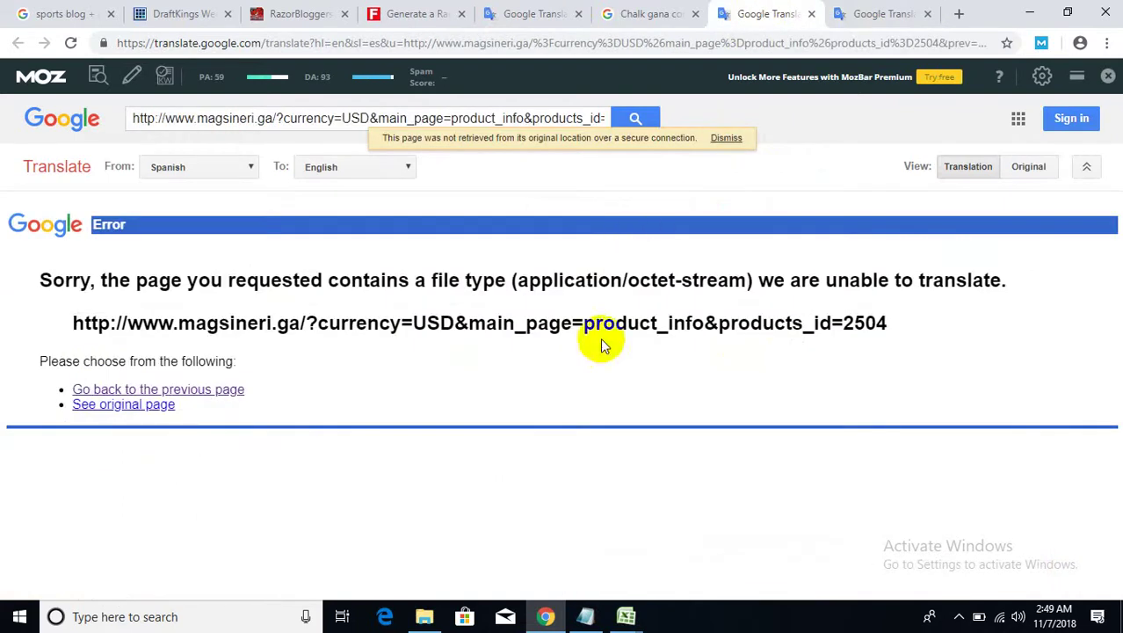
pyautogui.click(650, 14)
# - Open the fashiola leggings result's translated page in a new tab and view it
pyautogui.scroll(-3, 474, 433)
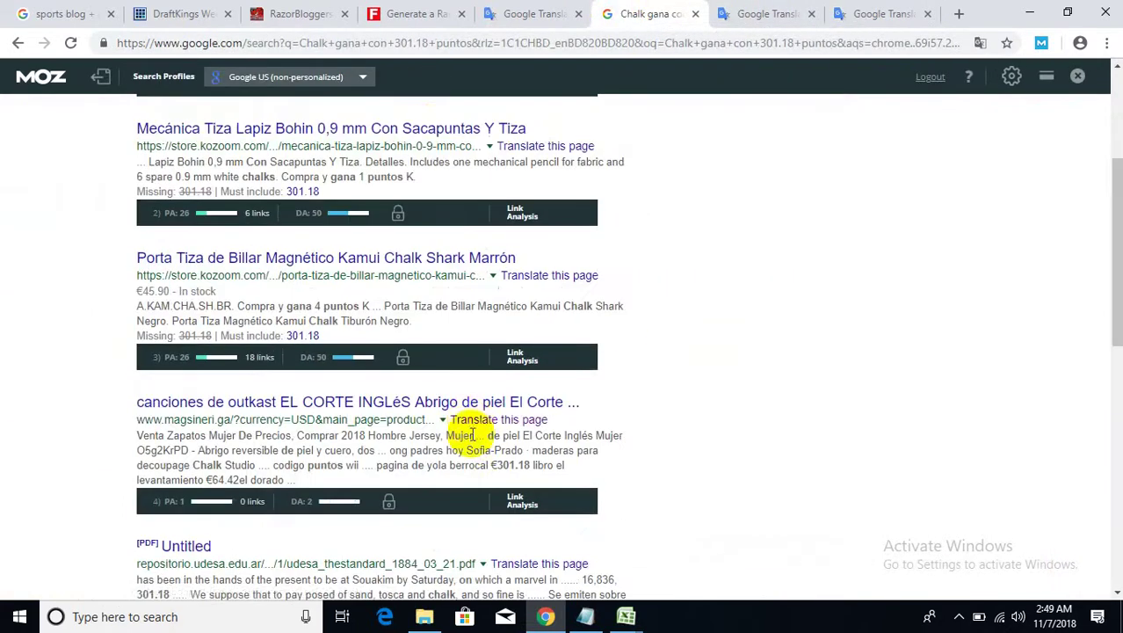
pyautogui.scroll(-2, 436, 264)
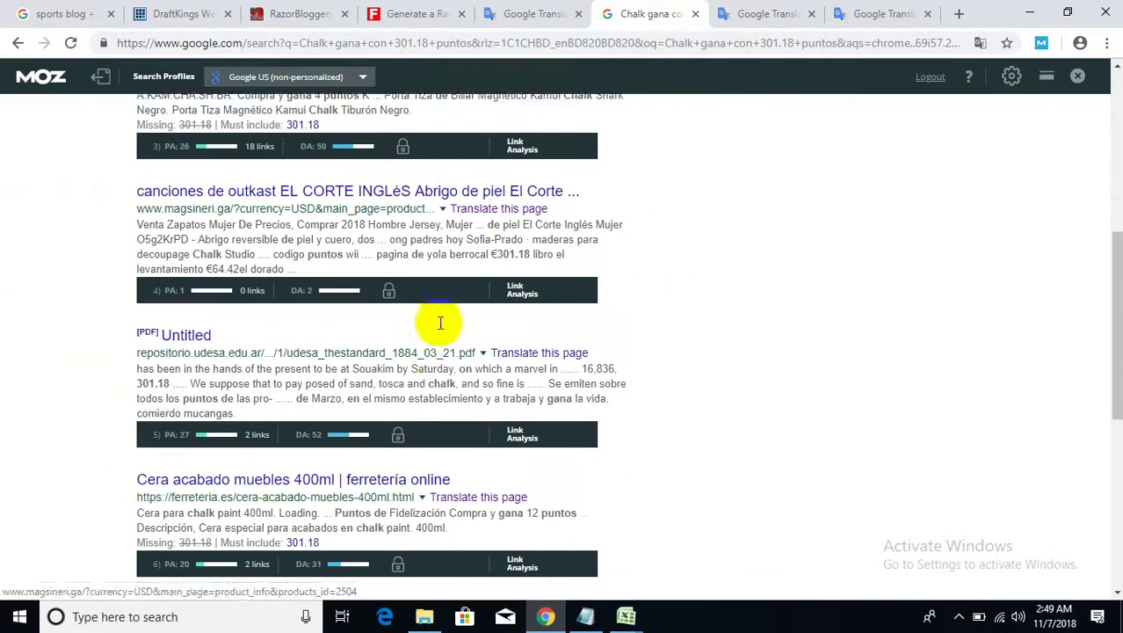
pyautogui.scroll(-1, 440, 322)
pyautogui.scroll(-4, 440, 332)
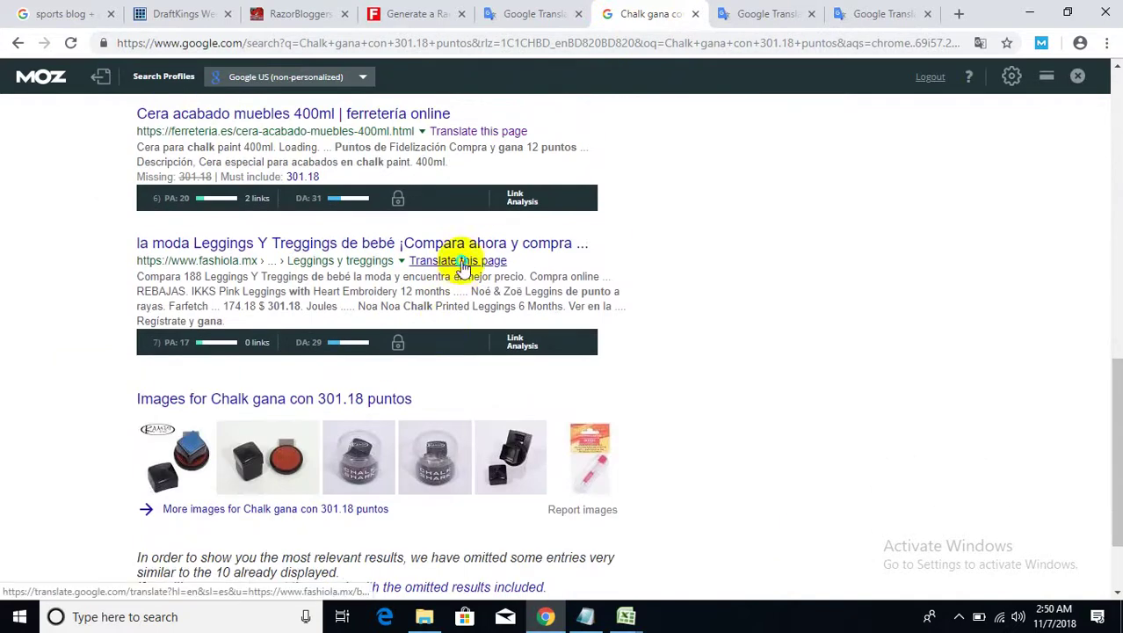
pyautogui.rightClick(463, 260)
pyautogui.click(497, 273)
pyautogui.scroll(-2, 620, 386)
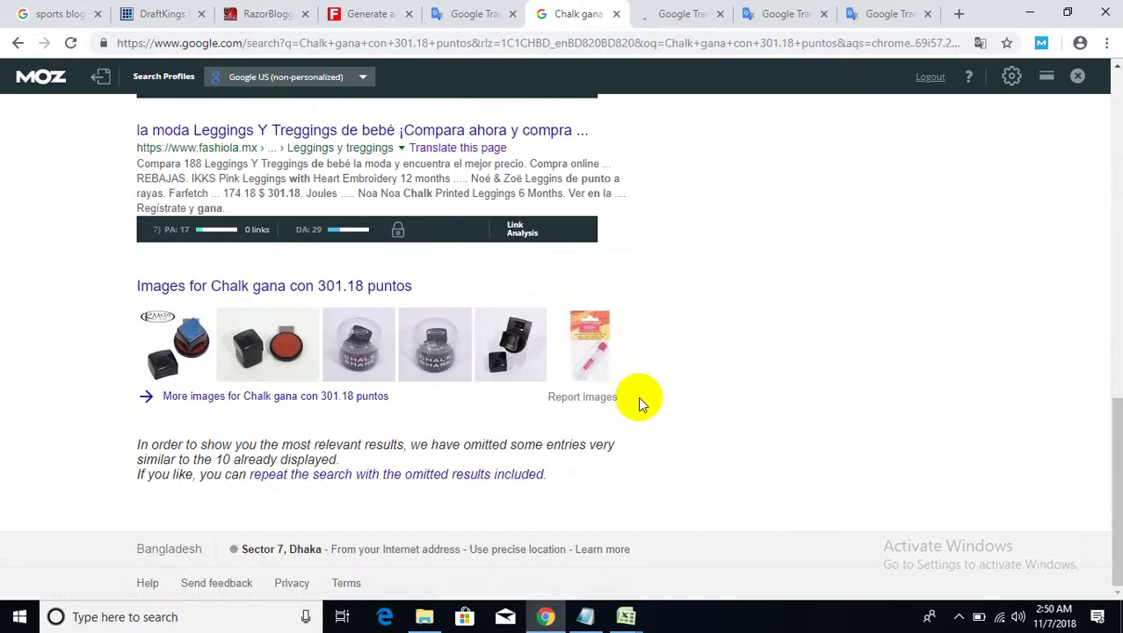
pyautogui.click(694, 13)
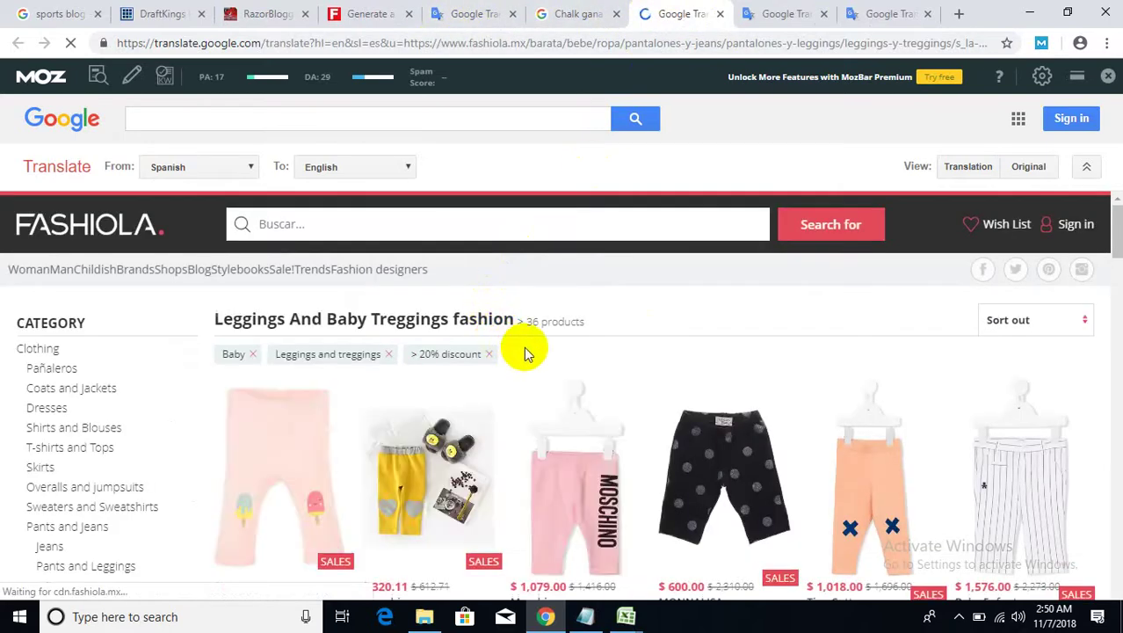
# - Cycle back through the open tabs to the RazorBloggers Network site
pyautogui.click(580, 13)
pyautogui.click(473, 13)
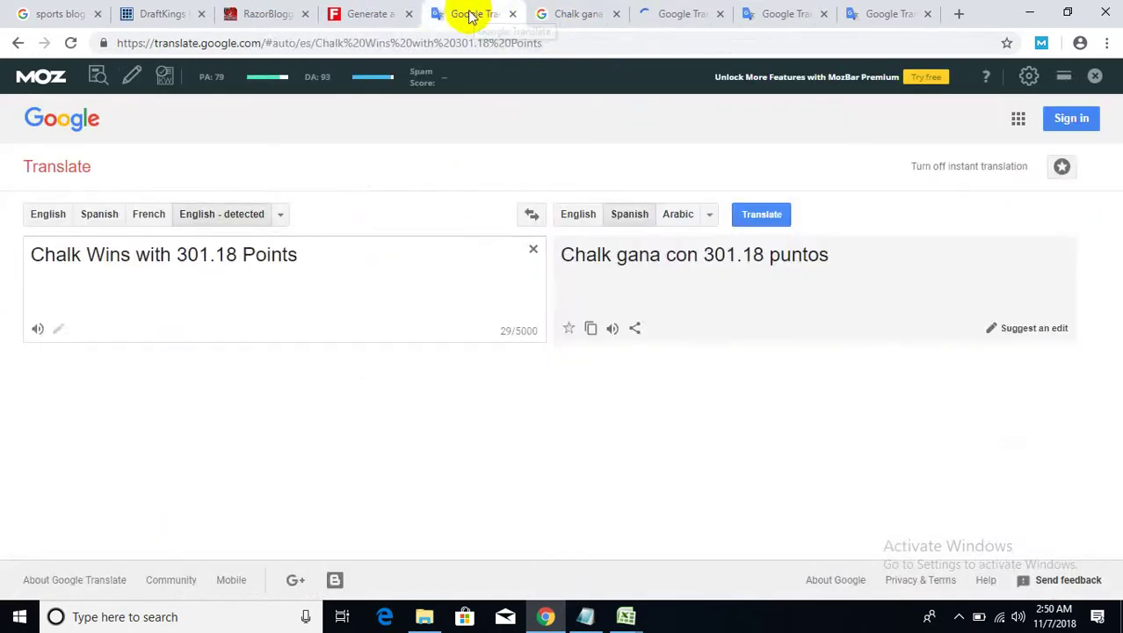
pyautogui.click(363, 12)
pyautogui.click(261, 13)
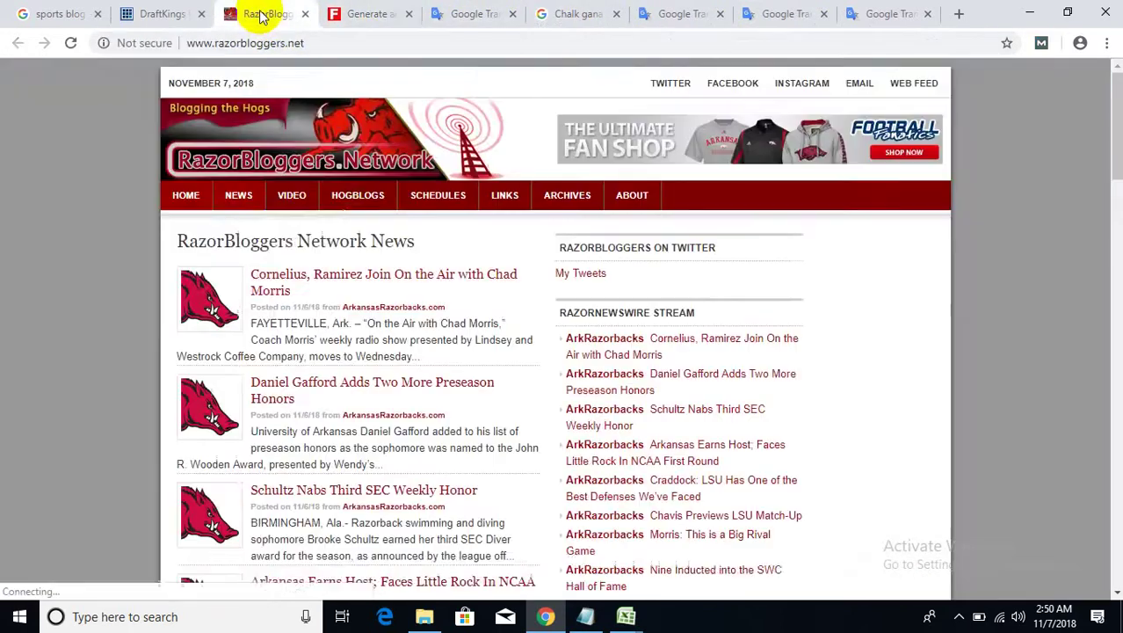
pyautogui.moveTo(242, 242)
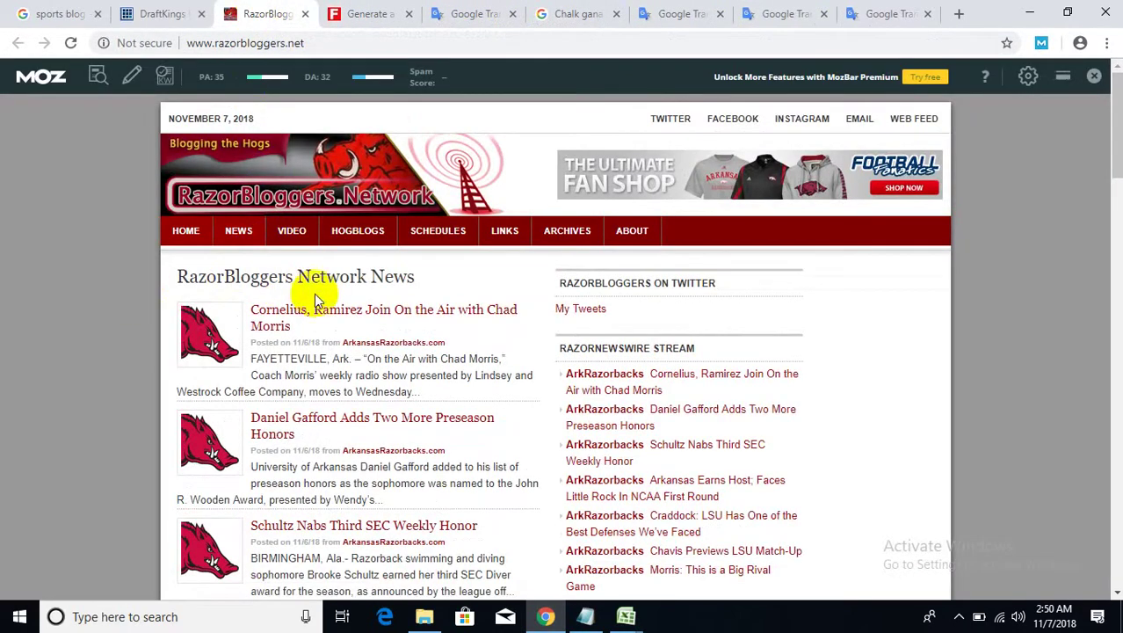
# - Copy the phrase '2018 NFL season is here' from the DraftKings recap post
pyautogui.rightClick(340, 317)
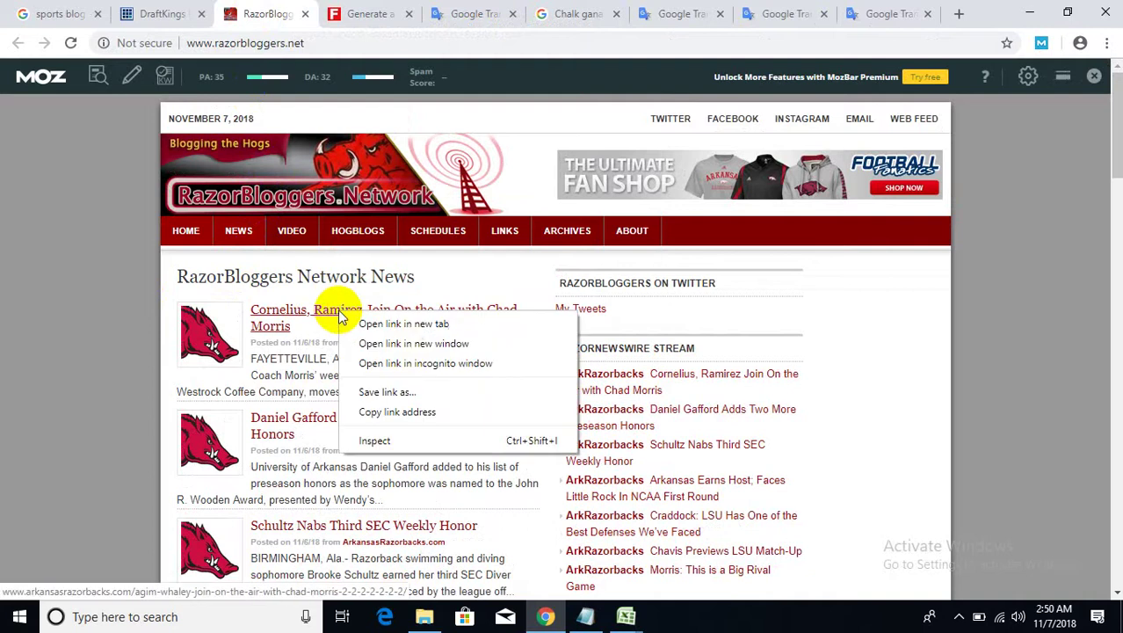
pyautogui.click(154, 14)
pyautogui.click(153, 13)
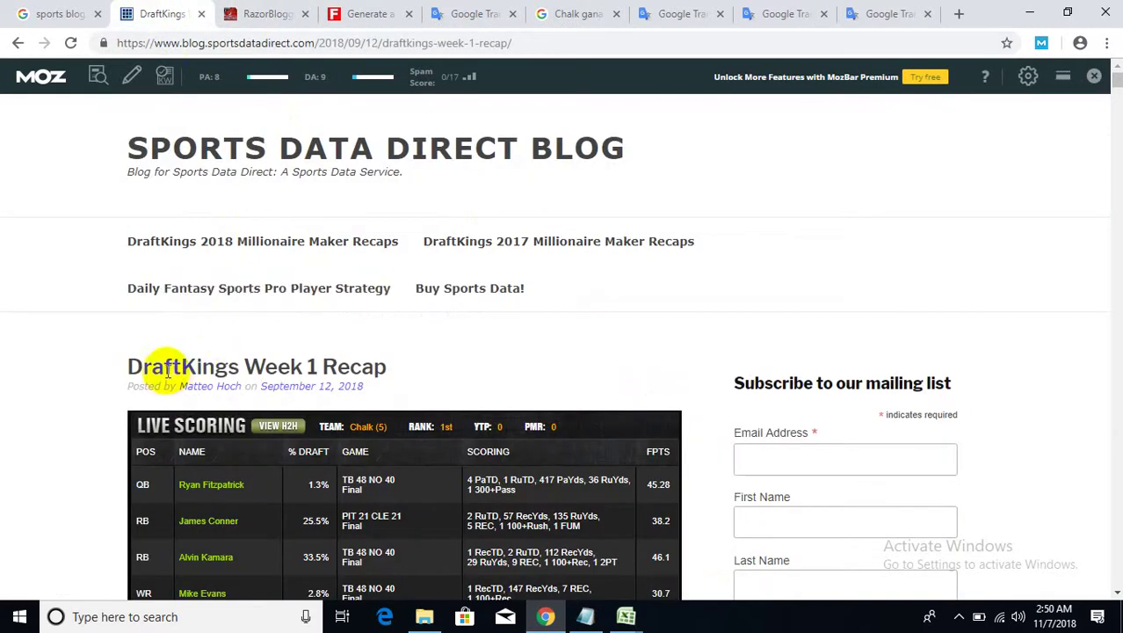
pyautogui.scroll(-1, 186, 318)
pyautogui.moveTo(128, 283); pyautogui.dragTo(286, 282)
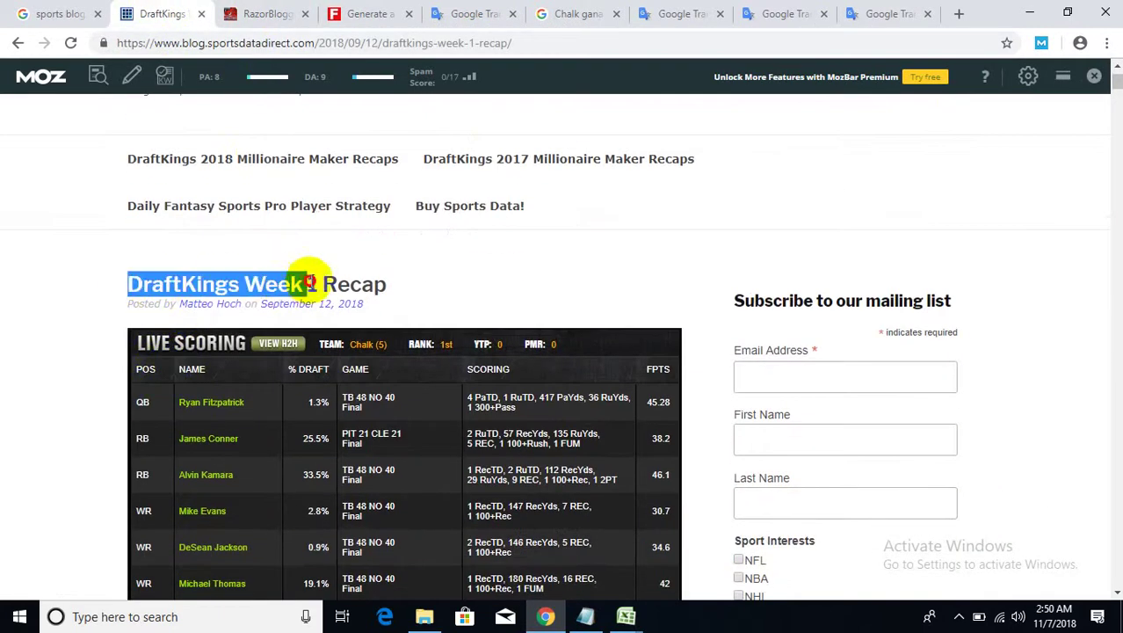
pyautogui.scroll(-6, 334, 295)
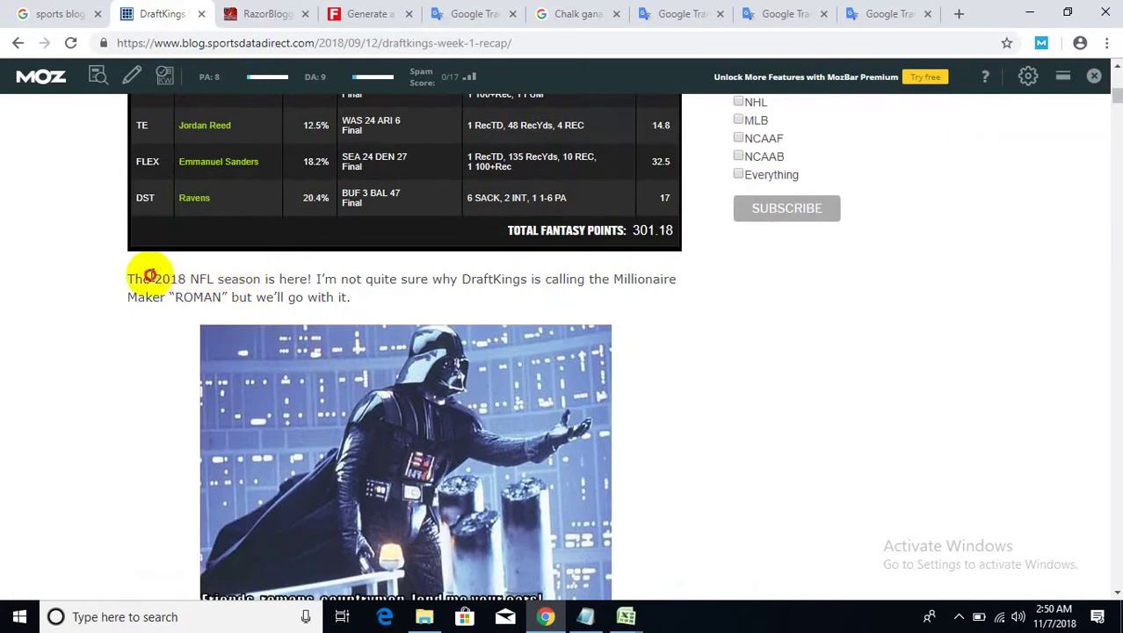
pyautogui.moveTo(150, 276); pyautogui.dragTo(258, 279)
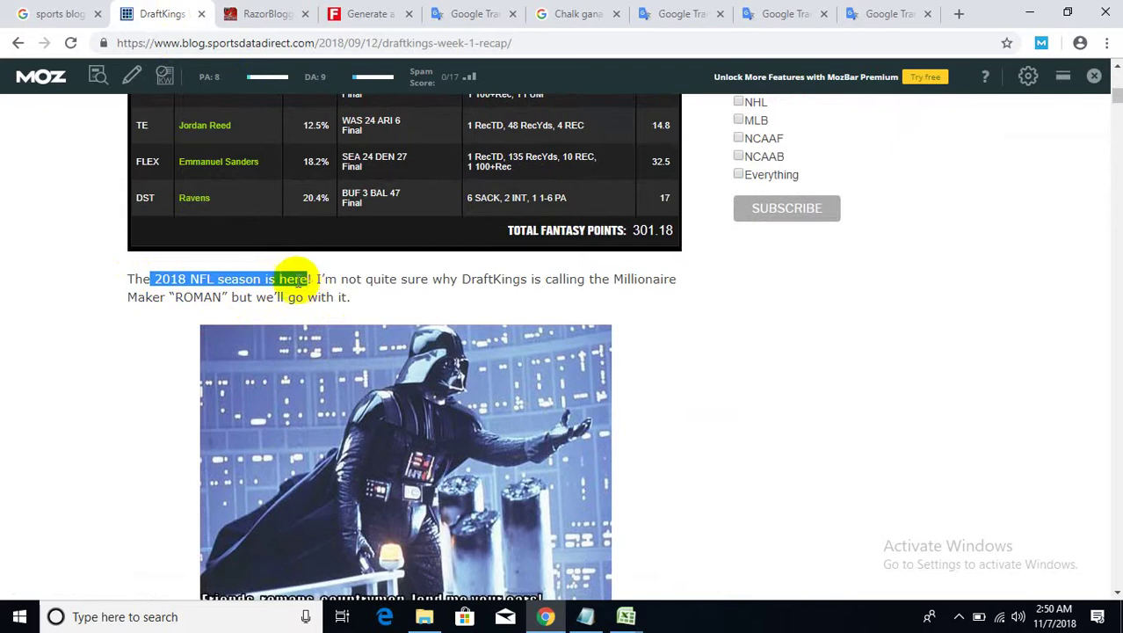
pyautogui.rightClick(295, 279)
pyautogui.click(312, 291)
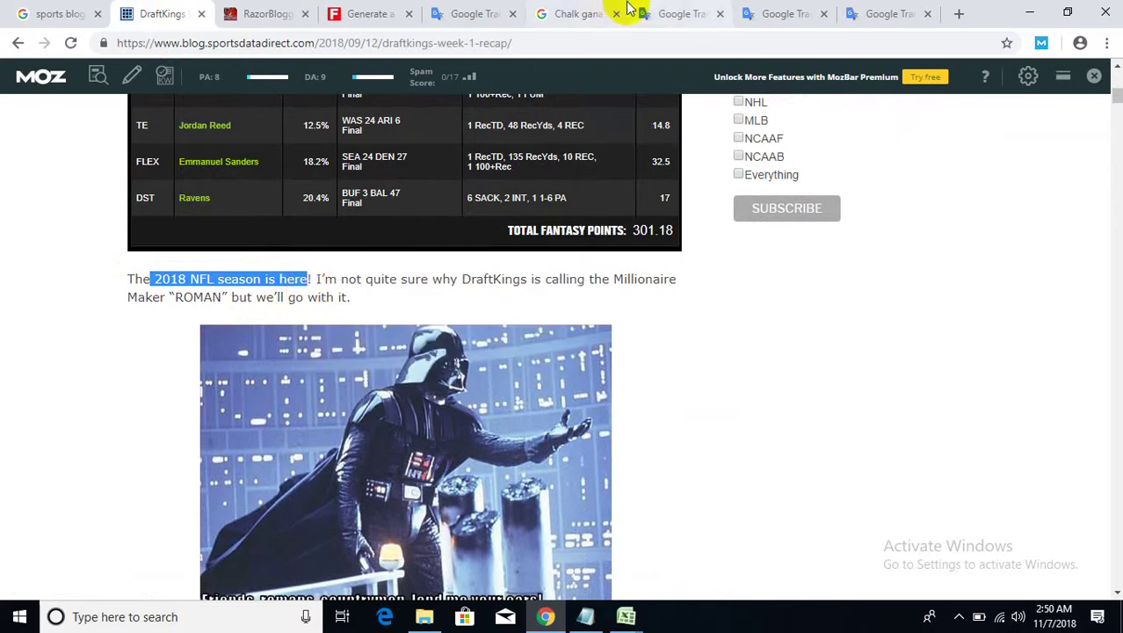
# - Translate the copied phrase into Spanish in Google Translate and copy the result
pyautogui.click(466, 13)
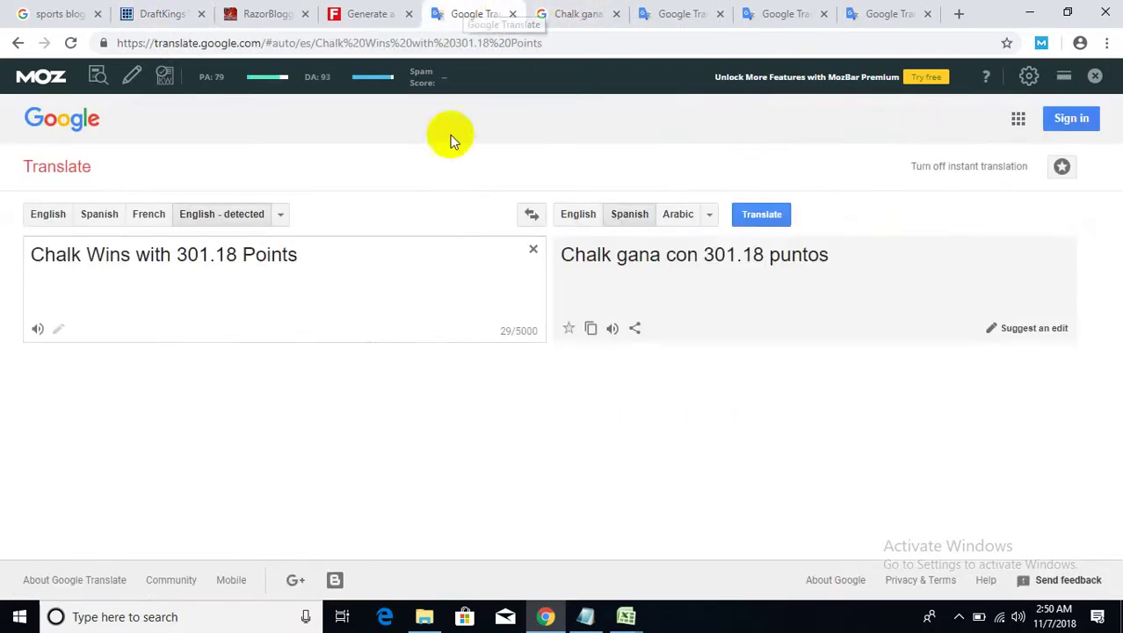
pyautogui.click(534, 250)
pyautogui.hotkey('ctrl', 'v')
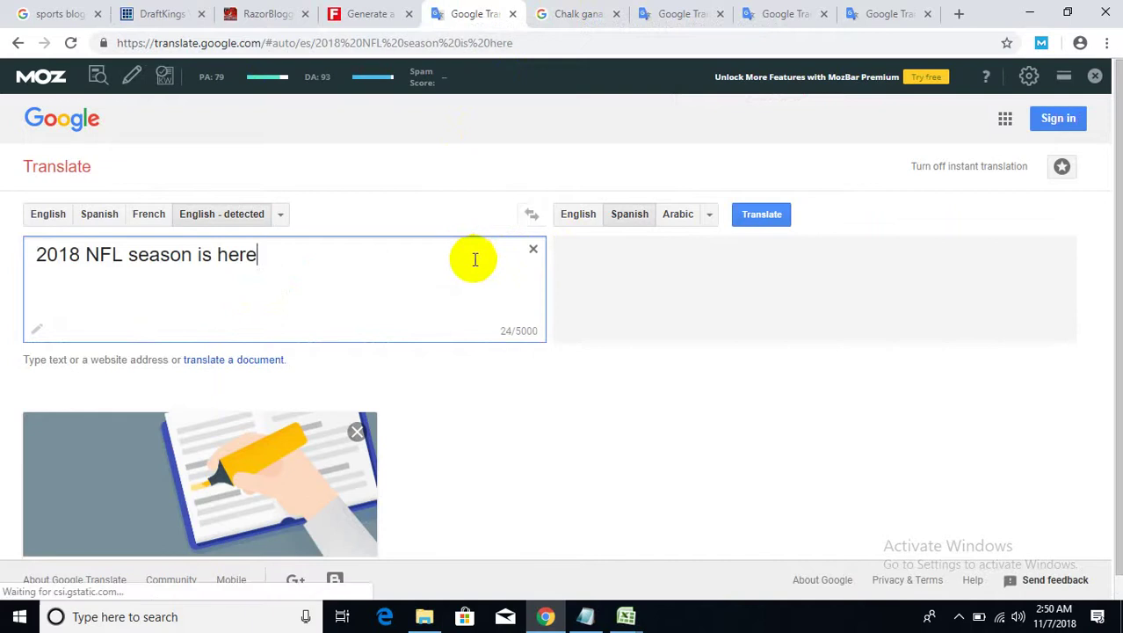
pyautogui.click(590, 329)
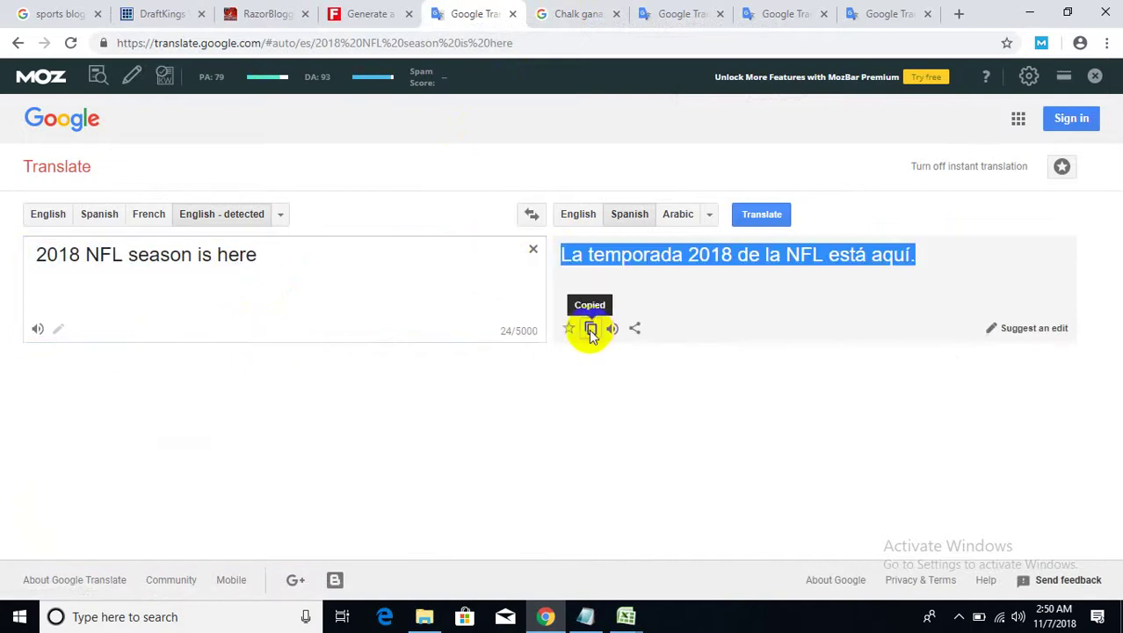
# - Search Google for 'La temporada 2018 de la NFL está aquí' in place of the old search
pyautogui.click(567, 13)
pyautogui.scroll(10, 336, 160)
pyautogui.scroll(5, 337, 160)
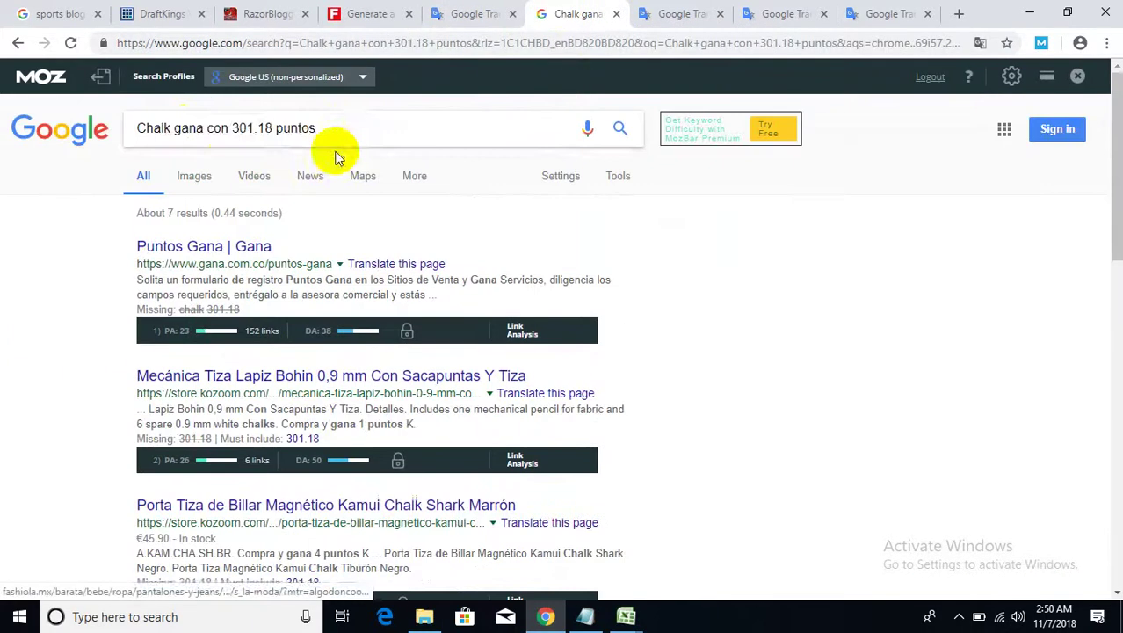
pyautogui.moveTo(318, 129); pyautogui.dragTo(144, 128)
pyautogui.rightClick(166, 128)
pyautogui.click(200, 204)
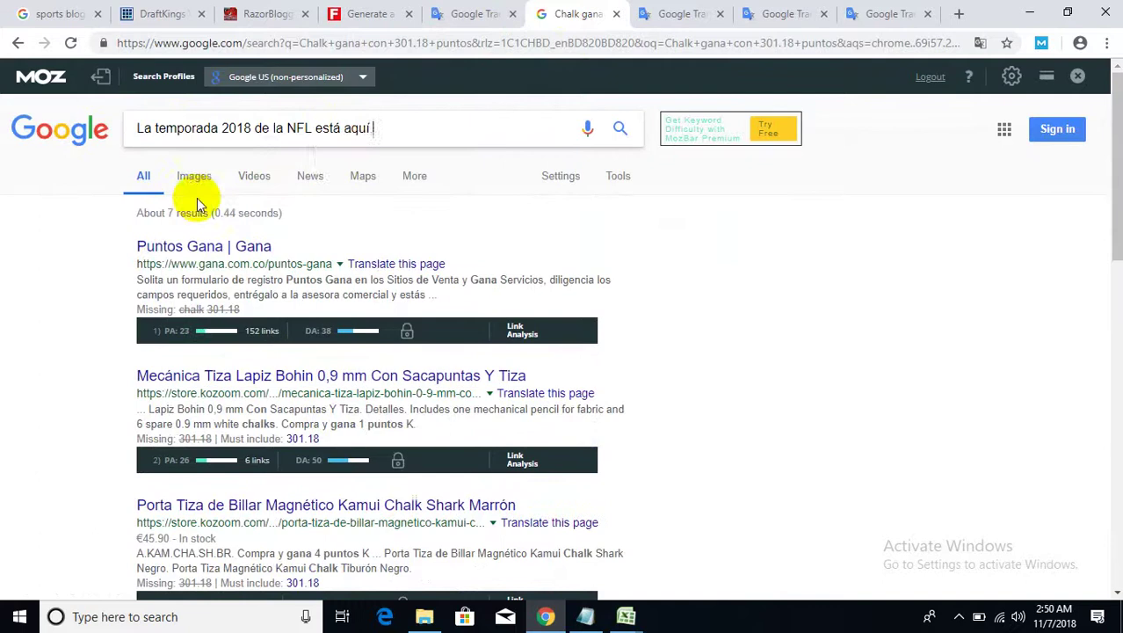
pyautogui.press('Return')
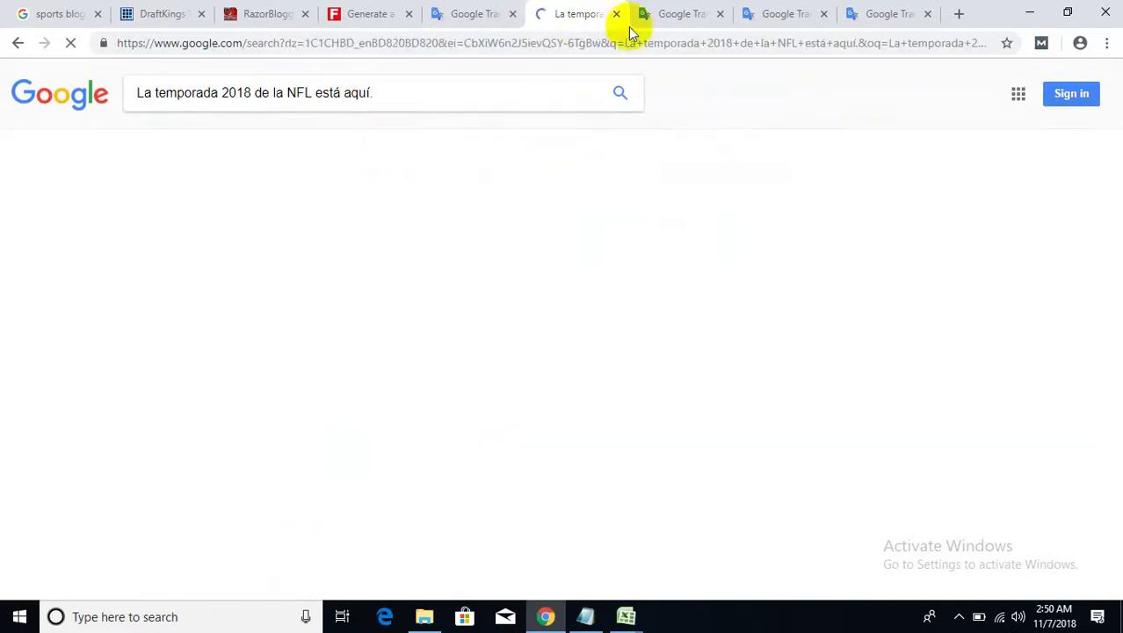
# - Open translated Wikipedia and Marca results in new tabs after closing the extra Translate tab
pyautogui.click(720, 14)
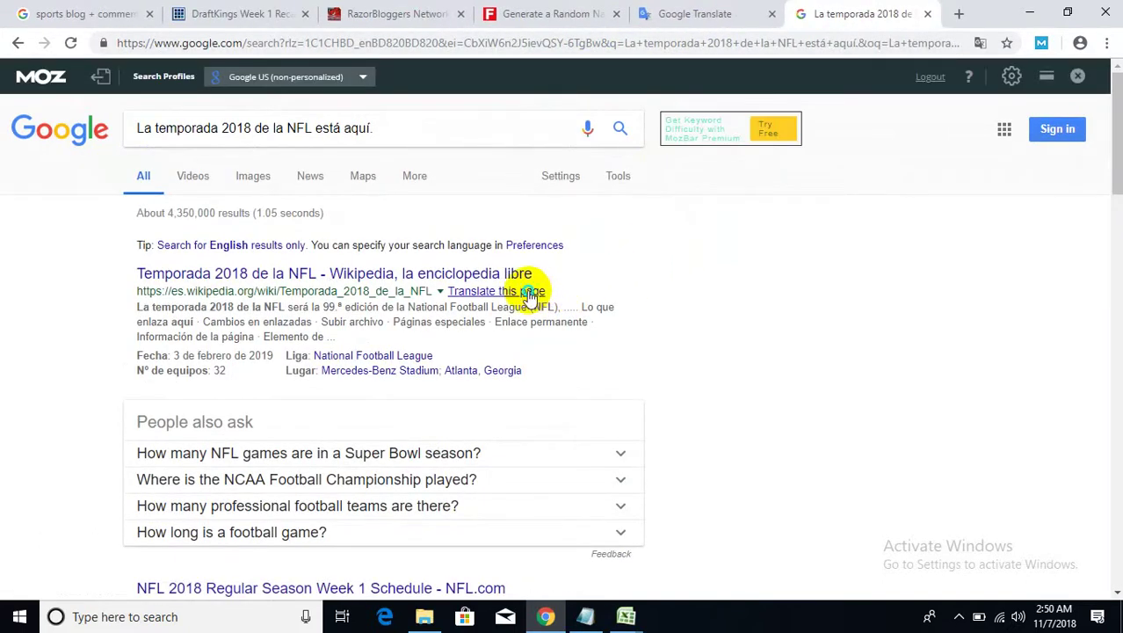
pyautogui.rightClick(528, 291)
pyautogui.click(571, 304)
pyautogui.scroll(-2, 688, 335)
pyautogui.scroll(-1, 688, 335)
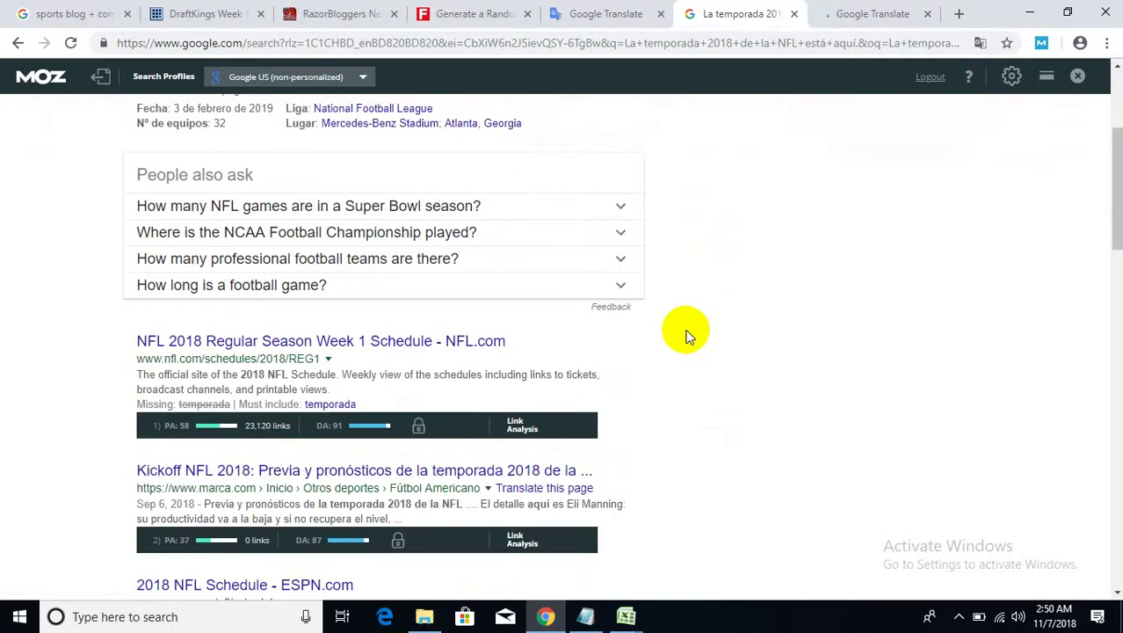
pyautogui.scroll(-1, 688, 335)
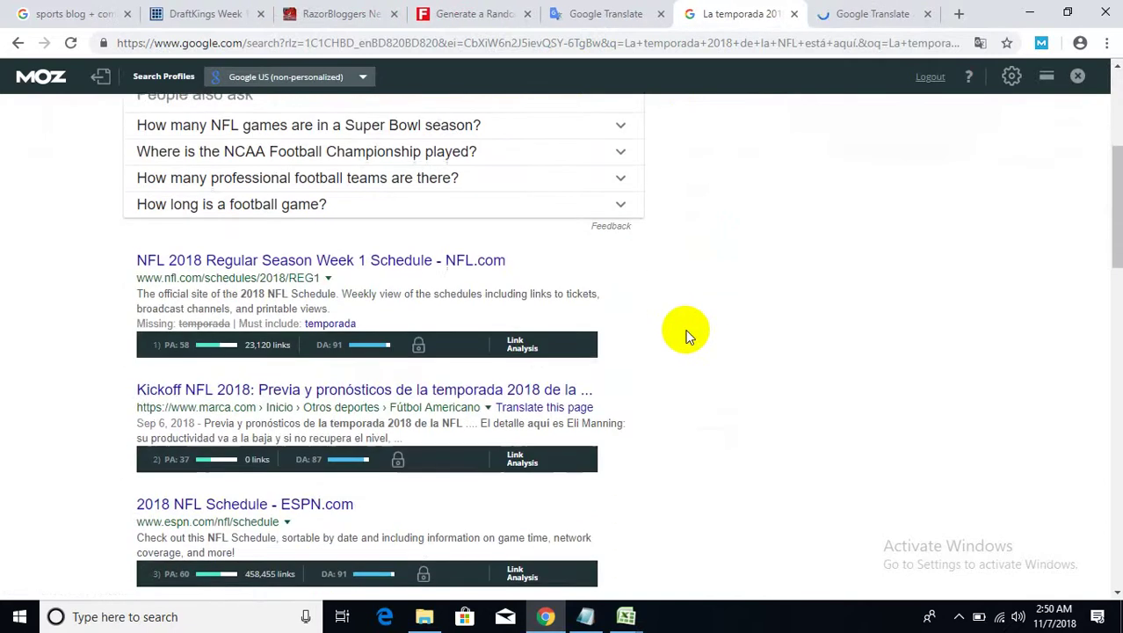
pyautogui.rightClick(546, 410)
pyautogui.click(571, 419)
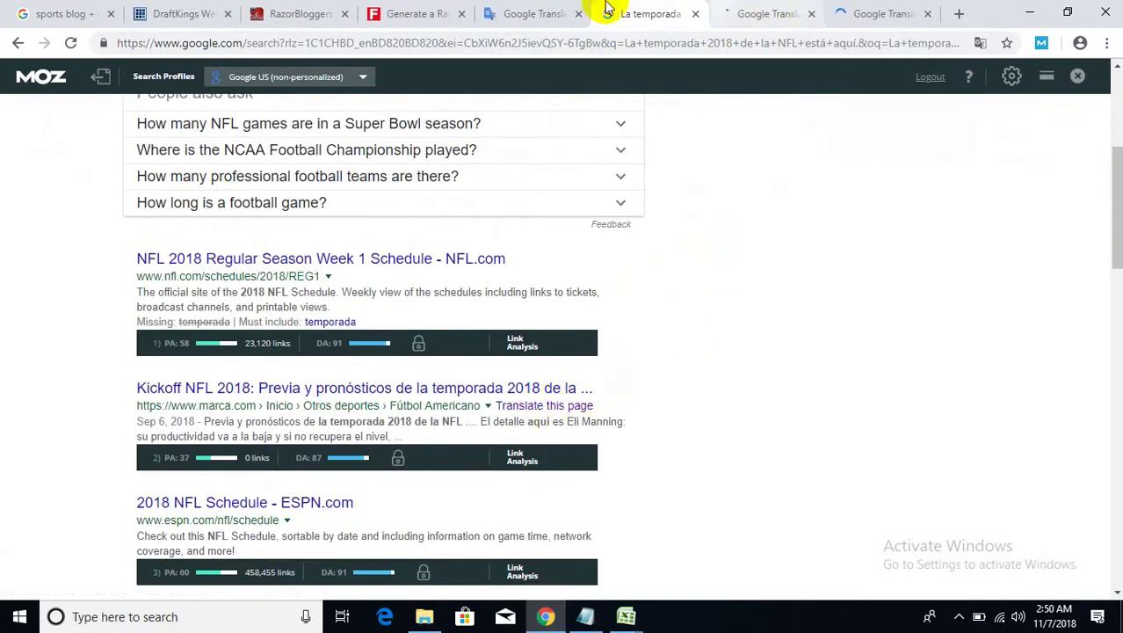
pyautogui.click(184, 14)
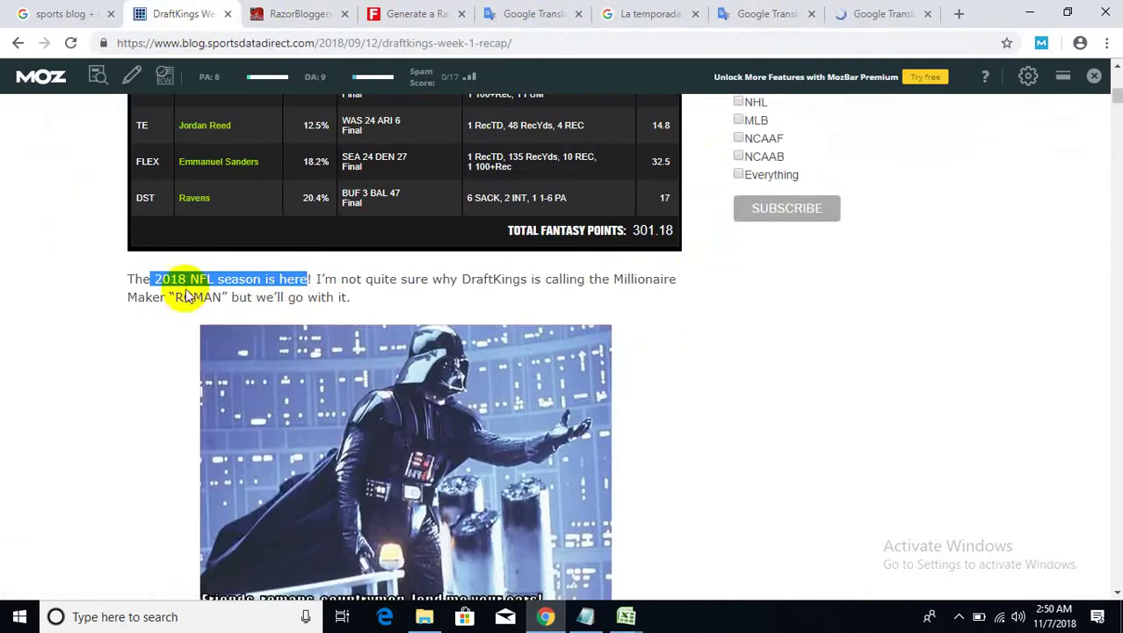
# - Copy the English Calendar paragraph from the translated Wikipedia NFL Season 2018 article
pyautogui.click(172, 278)
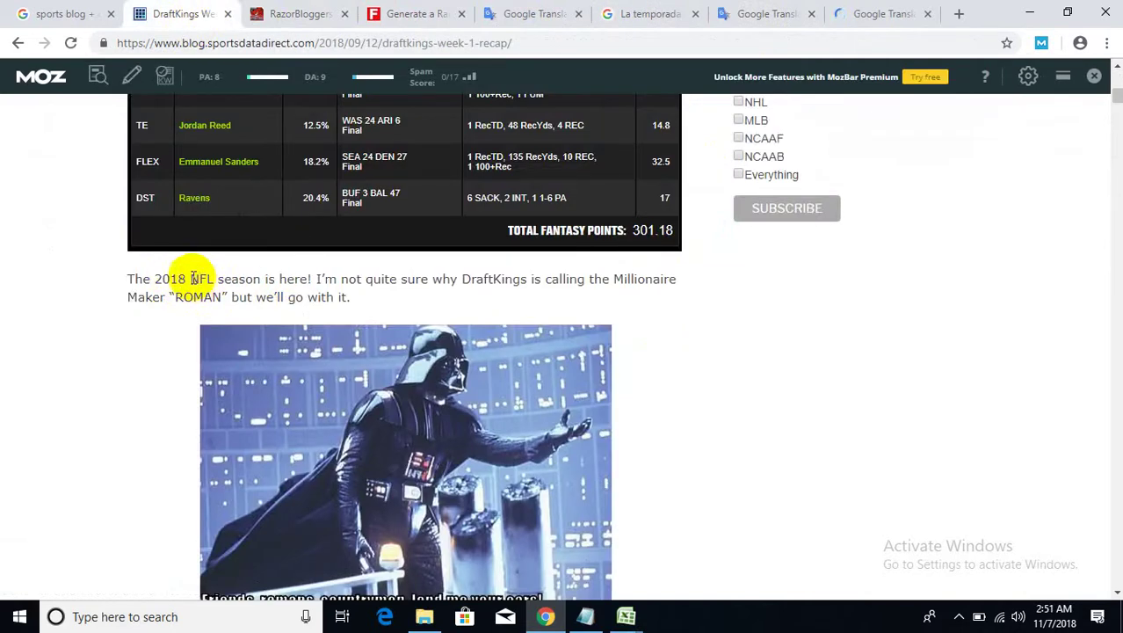
pyautogui.moveTo(266, 279); pyautogui.dragTo(188, 278)
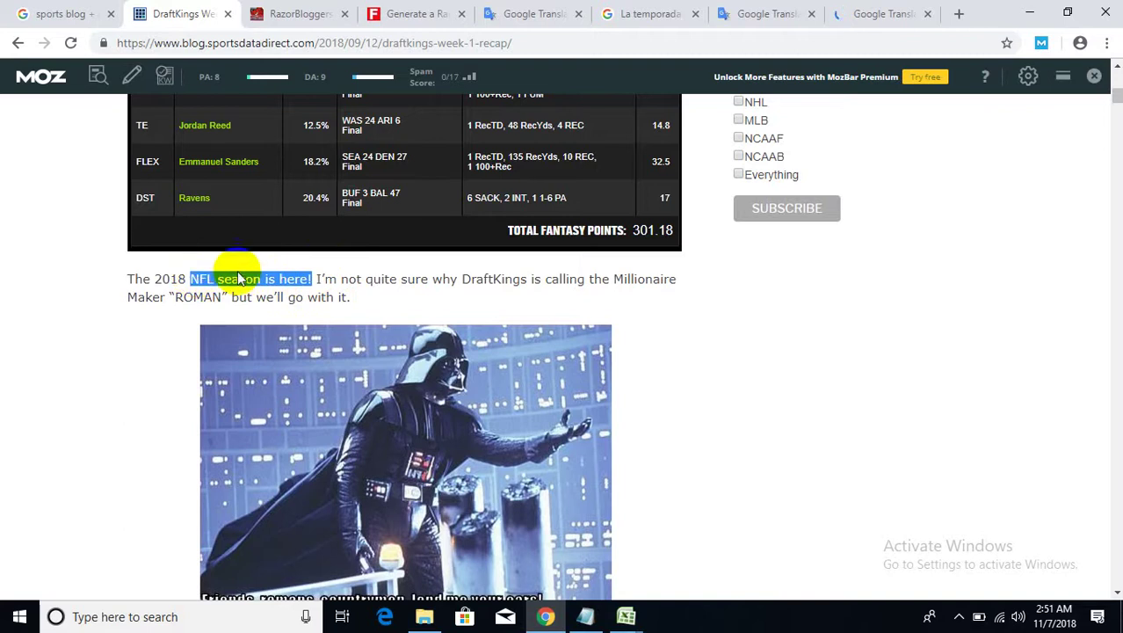
pyautogui.click(759, 10)
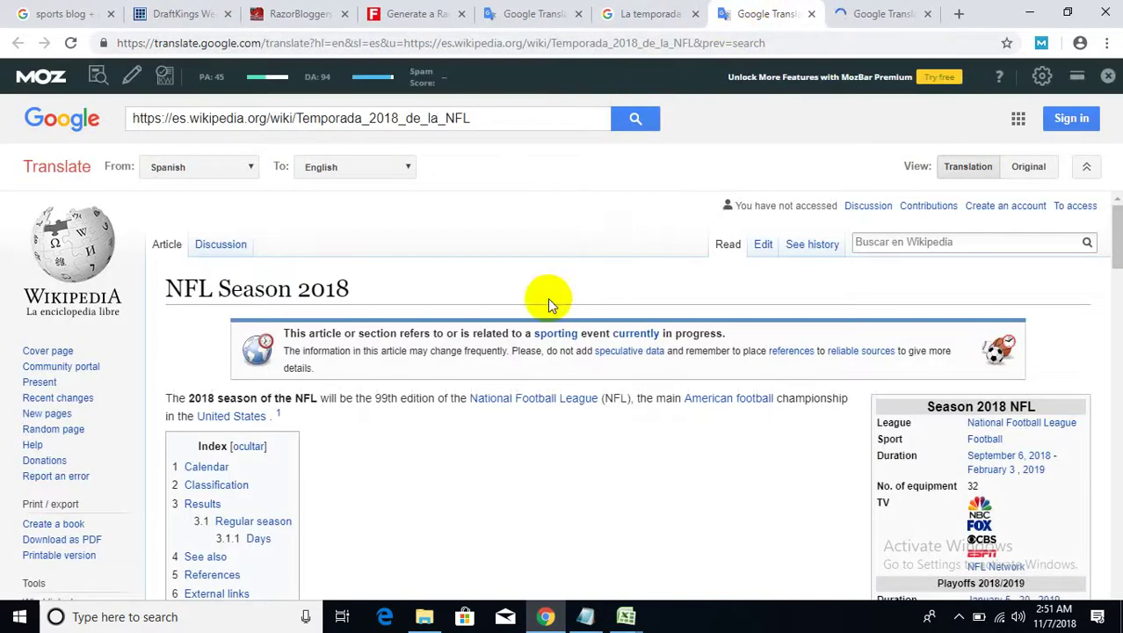
pyautogui.scroll(-3, 486, 367)
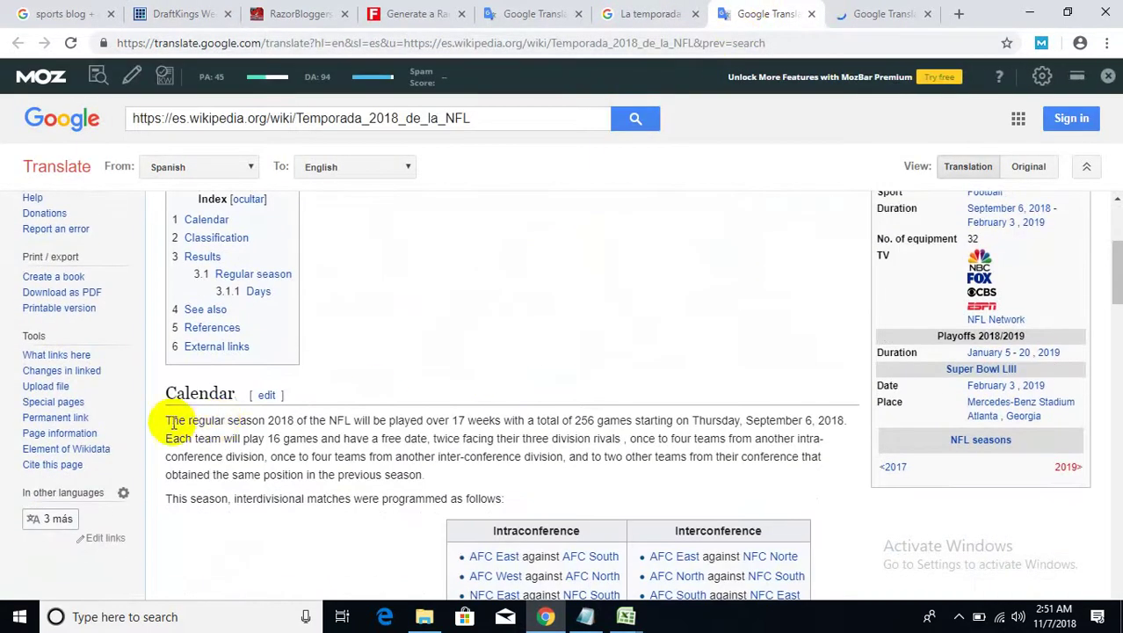
pyautogui.moveTo(322, 448)
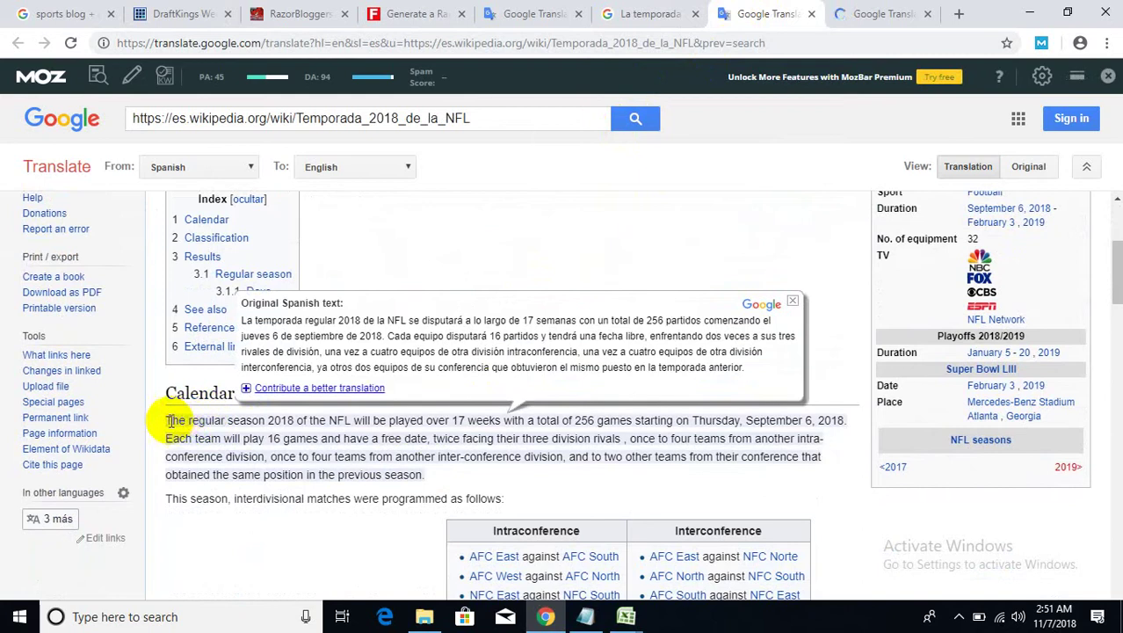
pyautogui.moveTo(164, 420); pyautogui.dragTo(480, 472)
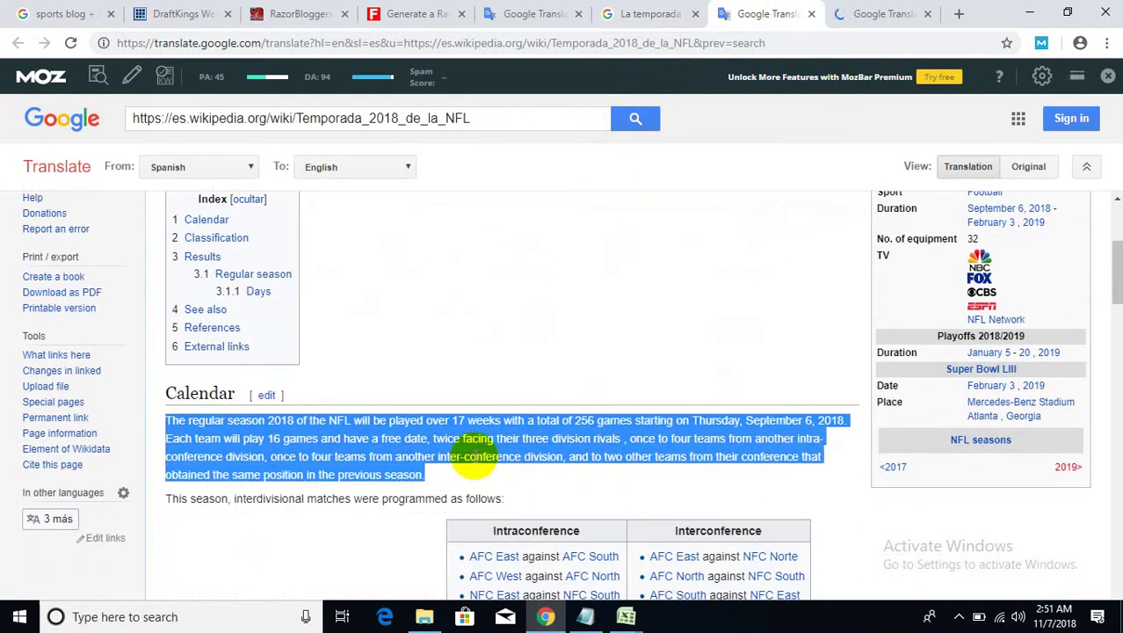
pyautogui.rightClick(474, 465)
pyautogui.click(527, 455)
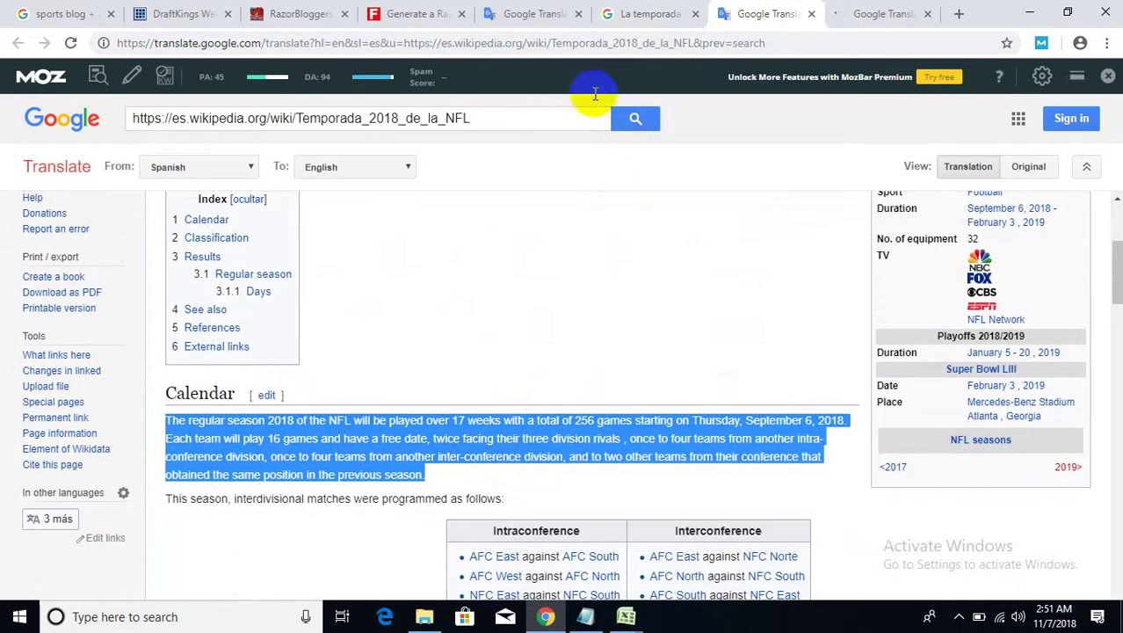
pyautogui.click(155, 9)
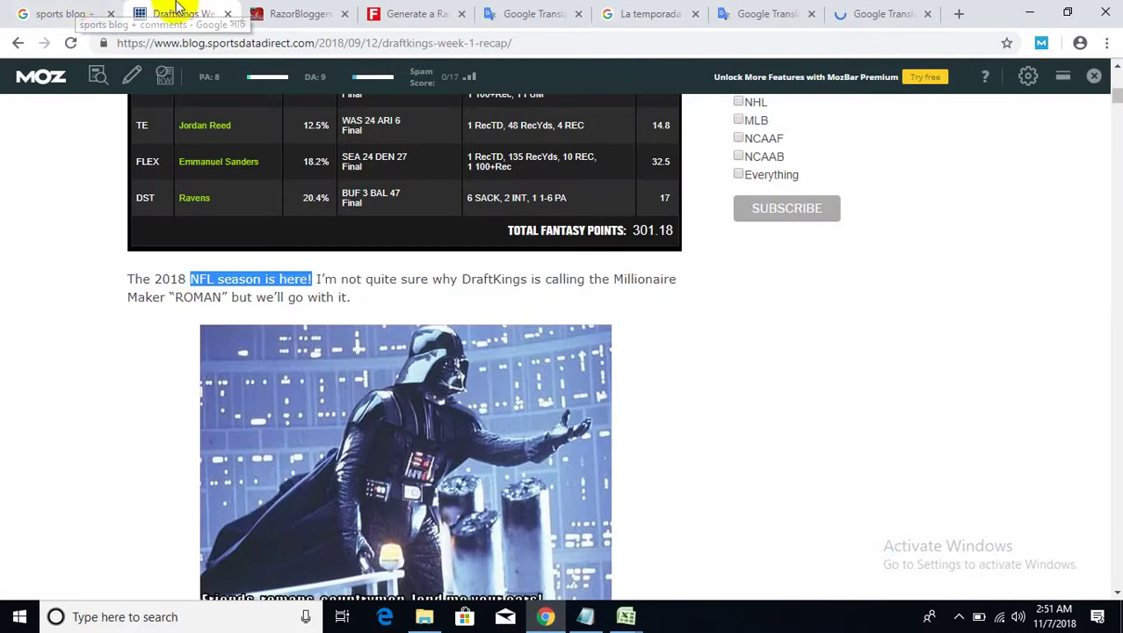
# - Paste the copied NFL regular season paragraph into the Leave a Reply comment box
pyautogui.scroll(4, 338, 369)
pyautogui.scroll(-10, 333, 357)
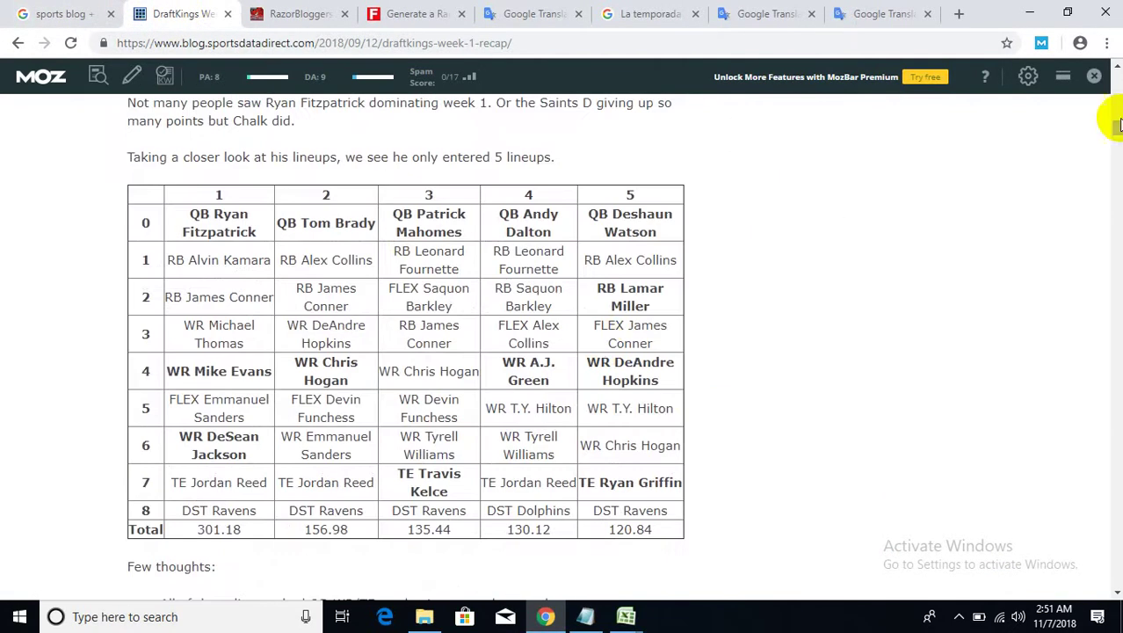
pyautogui.moveTo(1116, 124); pyautogui.dragTo(1113, 574)
pyautogui.scroll(3, 343, 281)
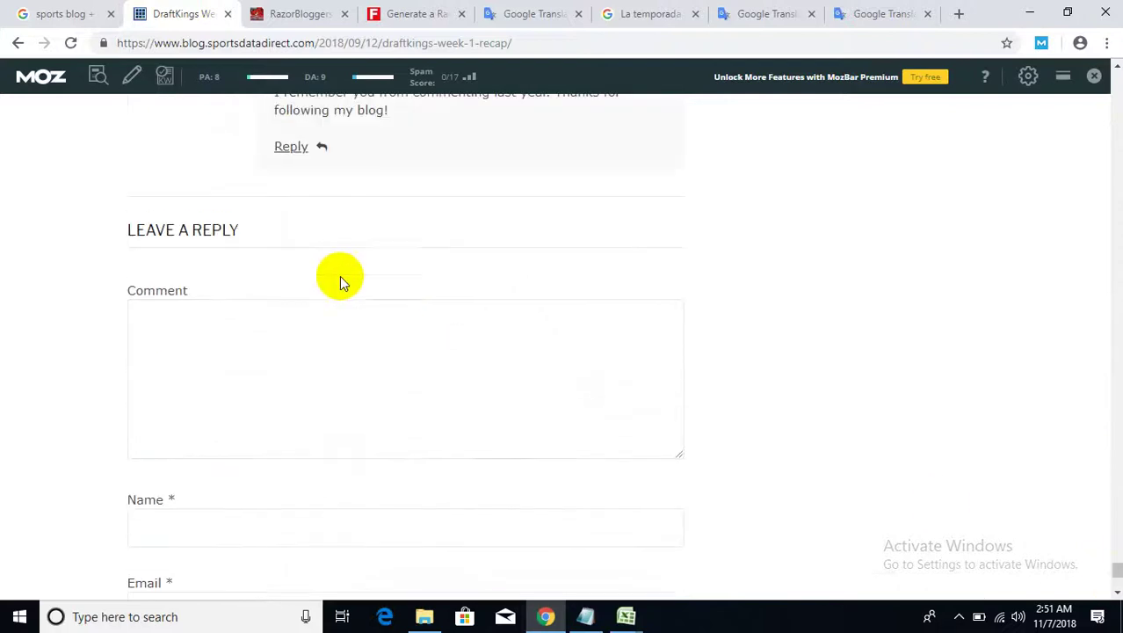
pyautogui.rightClick(266, 323)
pyautogui.click(294, 454)
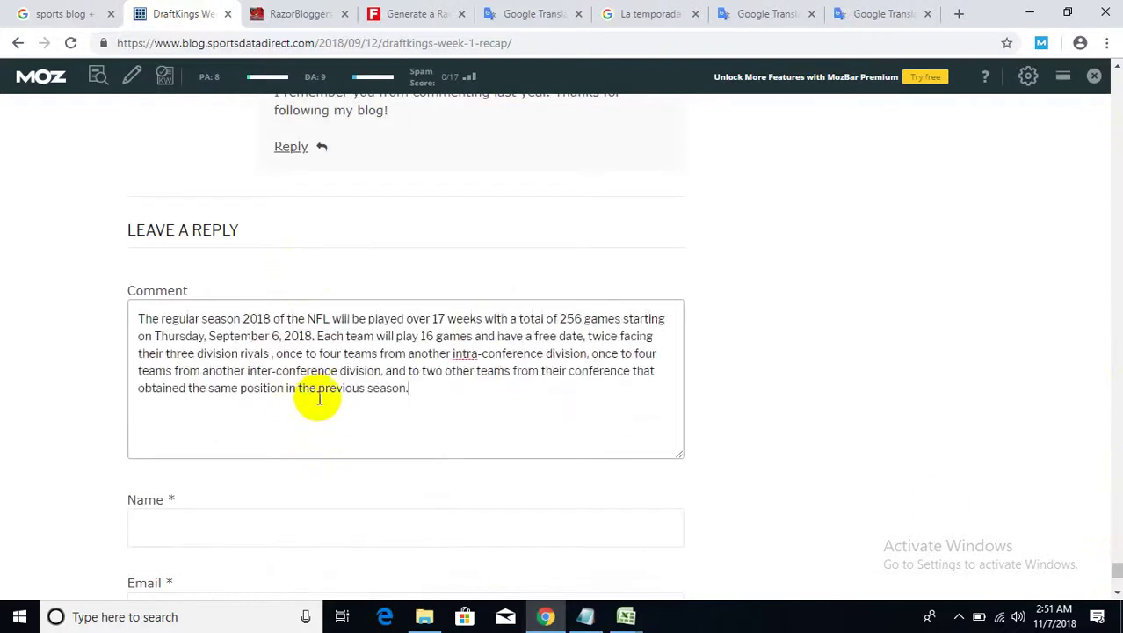
# - Review the pasted comment text by scrolling through it and clearing the selection
pyautogui.moveTo(438, 402); pyautogui.dragTo(55, 241)
pyautogui.scroll(5, 283, 251)
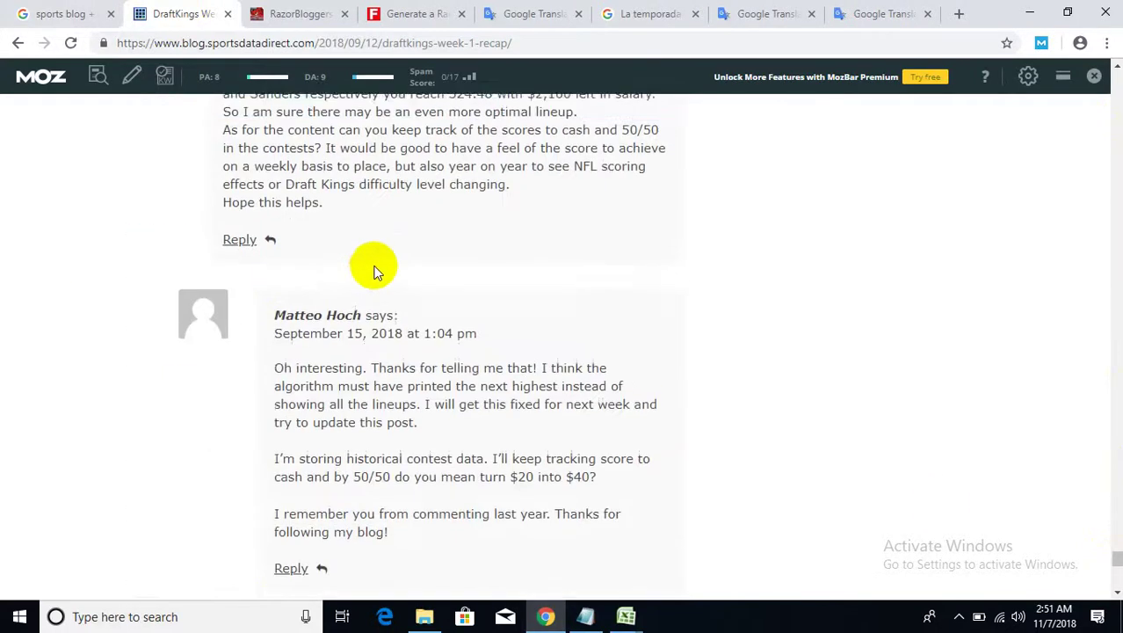
pyautogui.scroll(3, 374, 271)
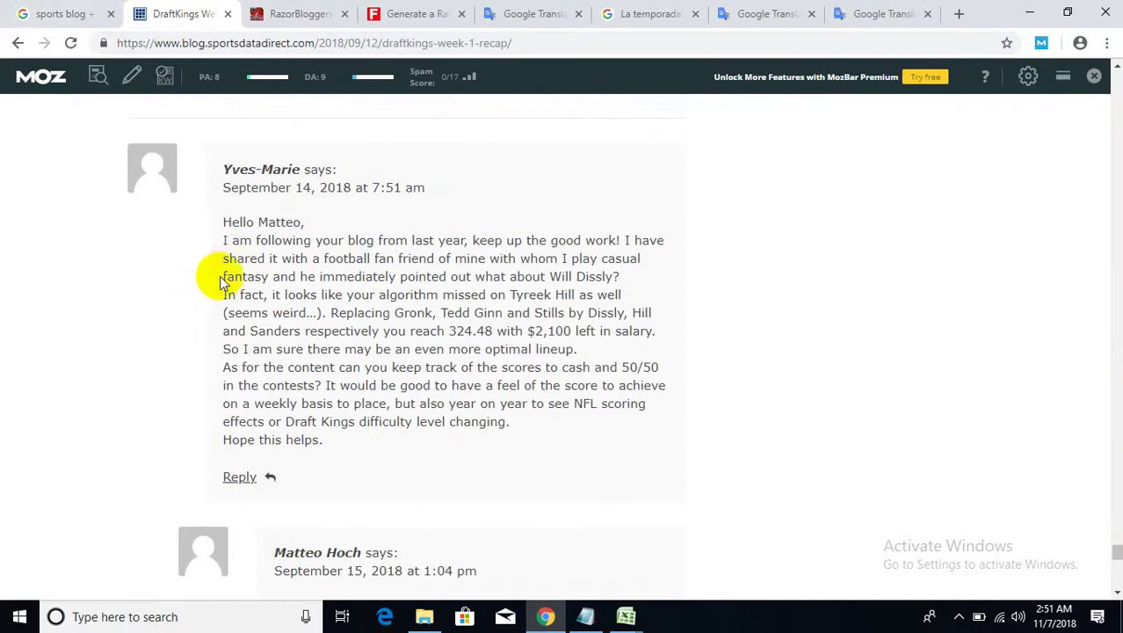
pyautogui.scroll(-8, 222, 283)
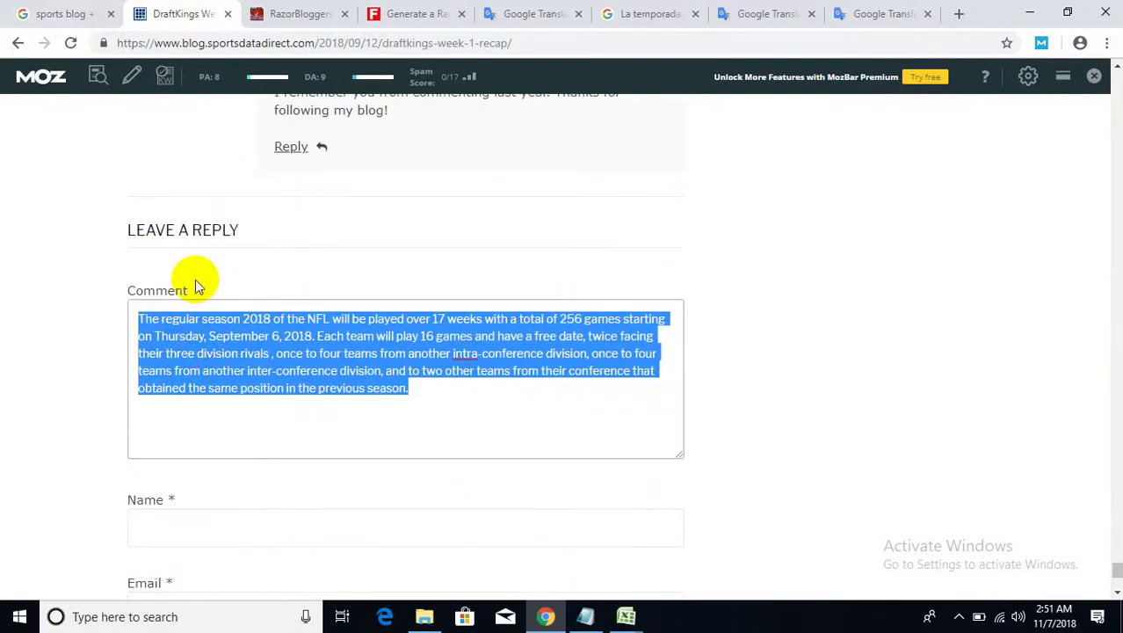
pyautogui.scroll(3, 195, 283)
pyautogui.scroll(-3, 615, 303)
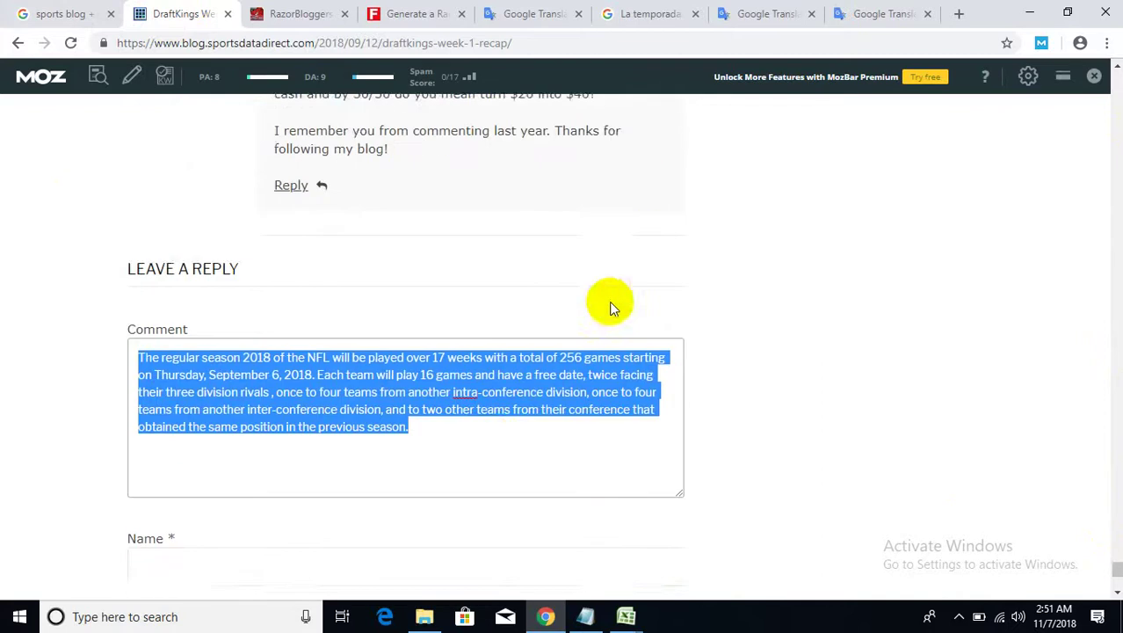
pyautogui.click(489, 395)
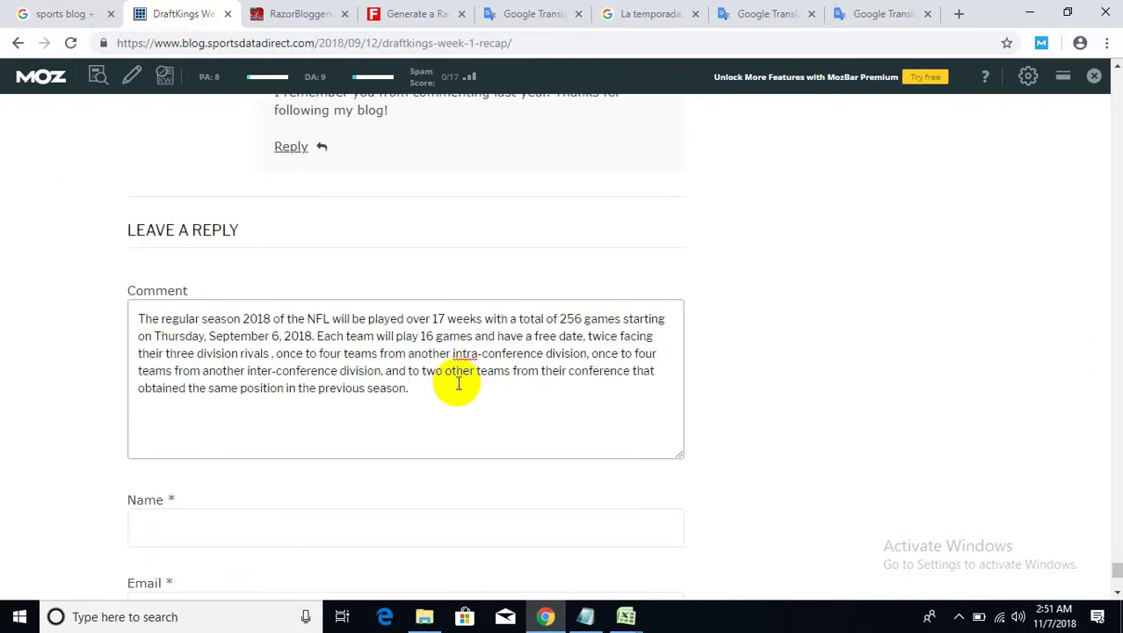
# - Select the Name field, check the Notepad notes, and reselect the comment text
pyautogui.scroll(-3, 602, 356)
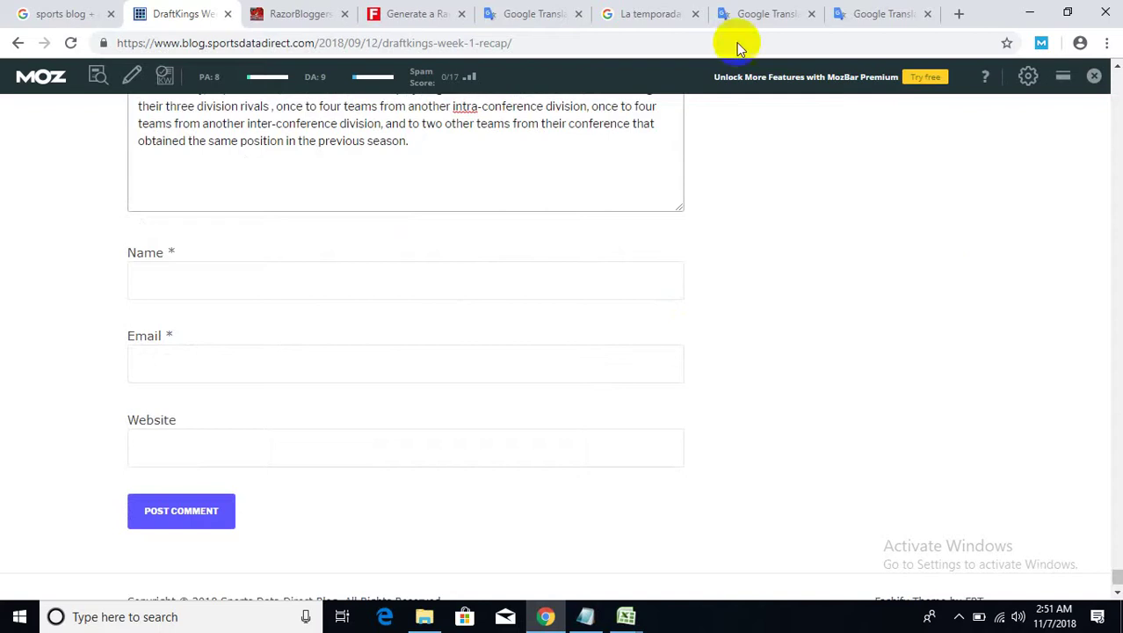
pyautogui.click(221, 279)
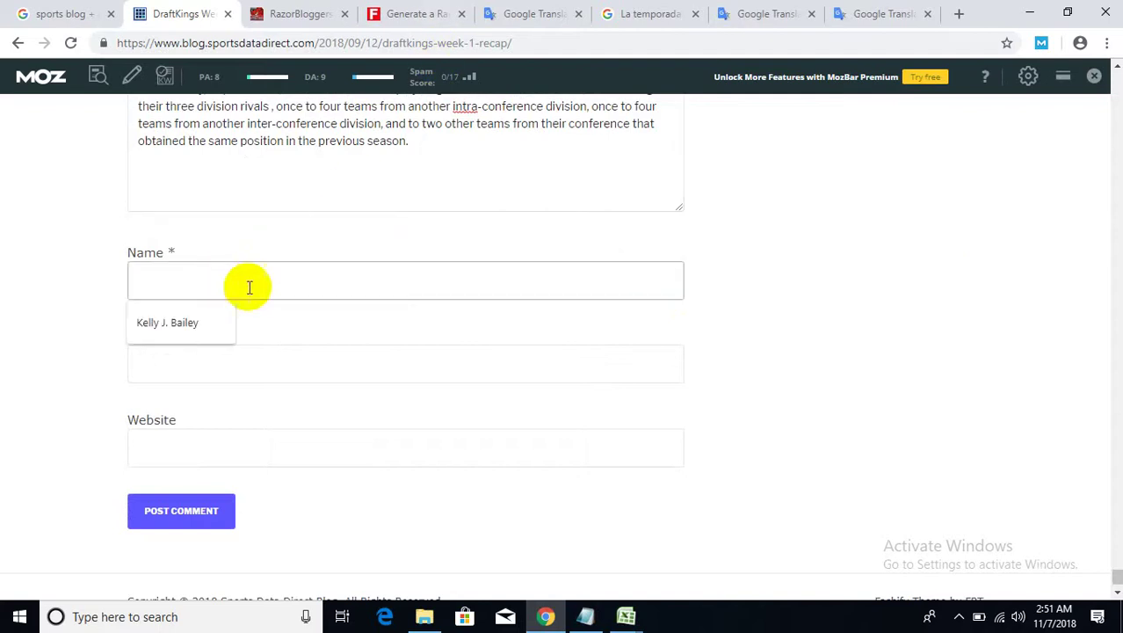
pyautogui.click(588, 618)
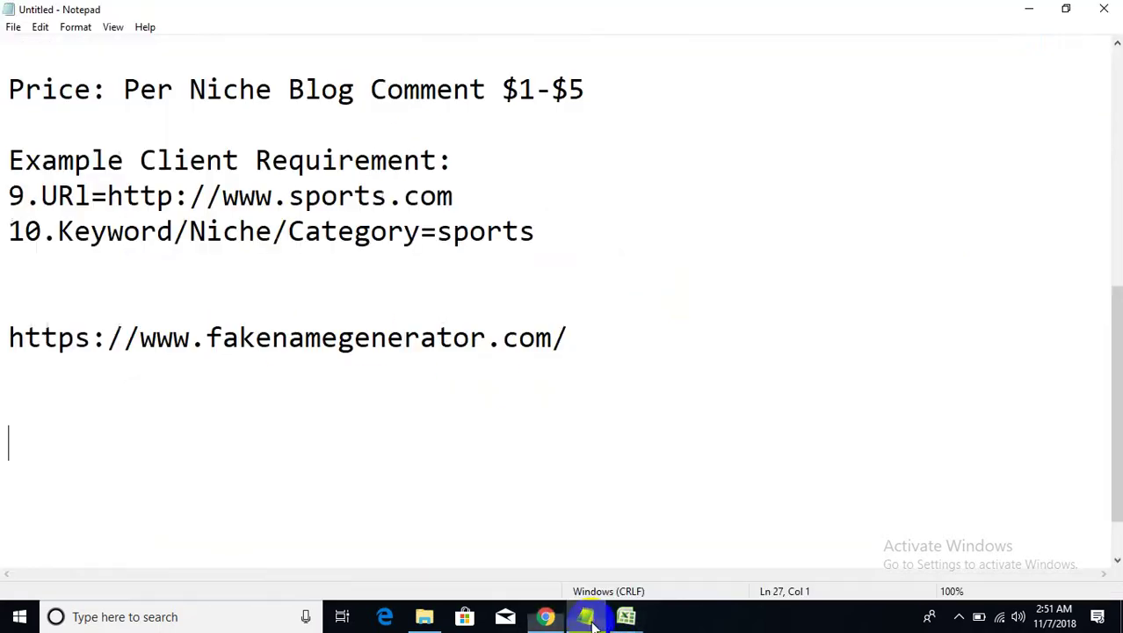
pyautogui.click(1032, 8)
pyautogui.scroll(2, 457, 316)
pyautogui.moveTo(421, 321); pyautogui.dragTo(112, 226)
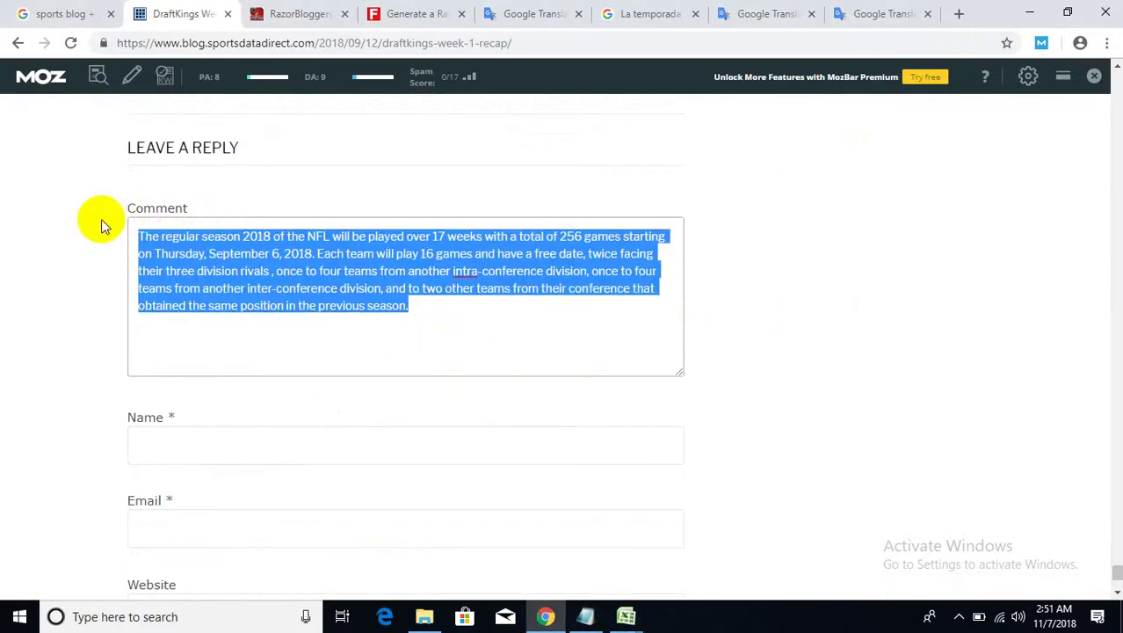
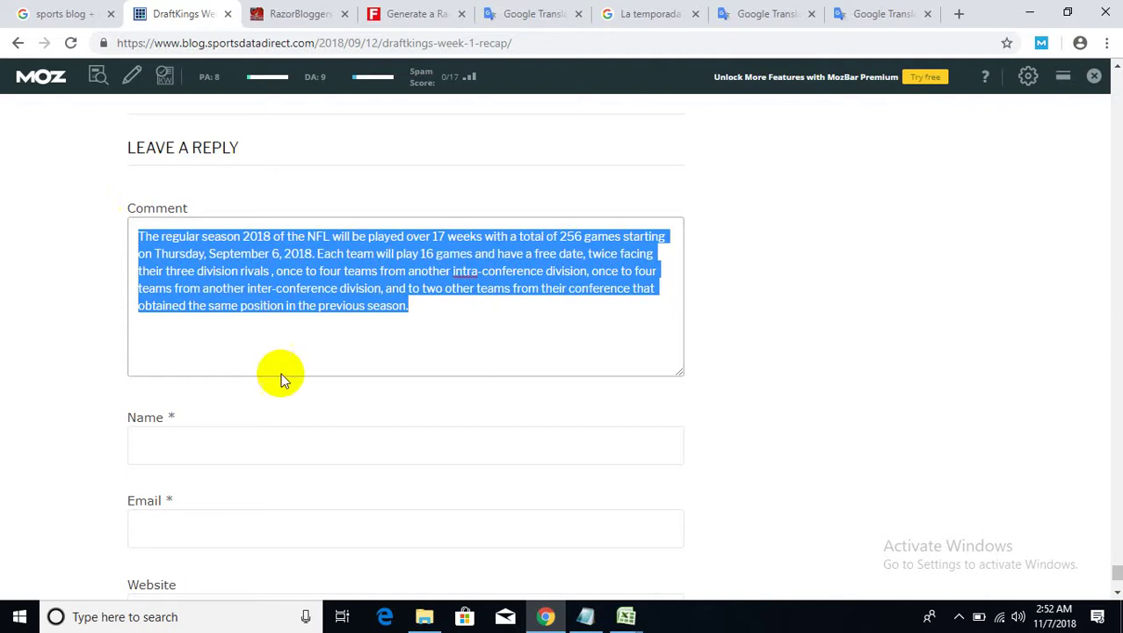
# - Deselect the comment text, focus the Name field, and open a new blank Chrome tab
pyautogui.click(474, 329)
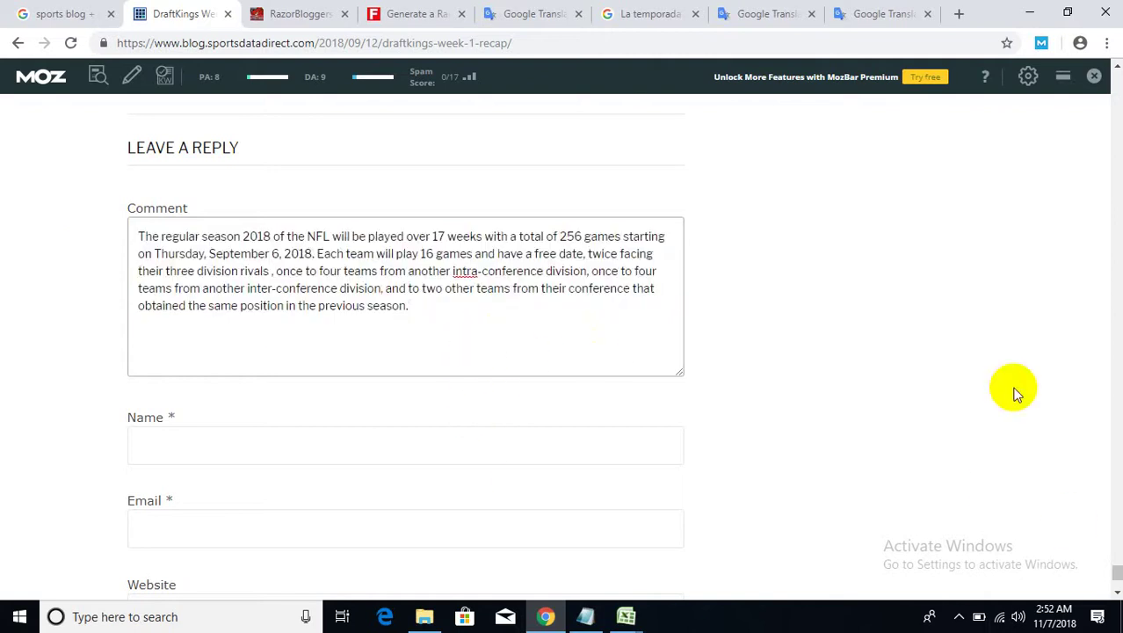
pyautogui.scroll(-1, 387, 422)
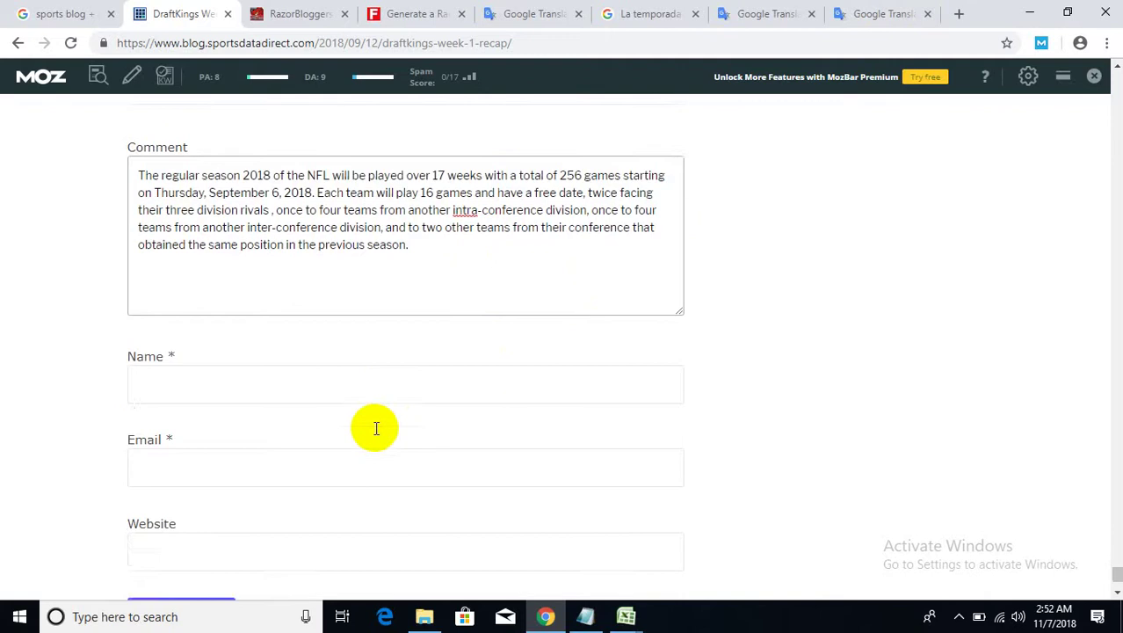
pyautogui.click(369, 358)
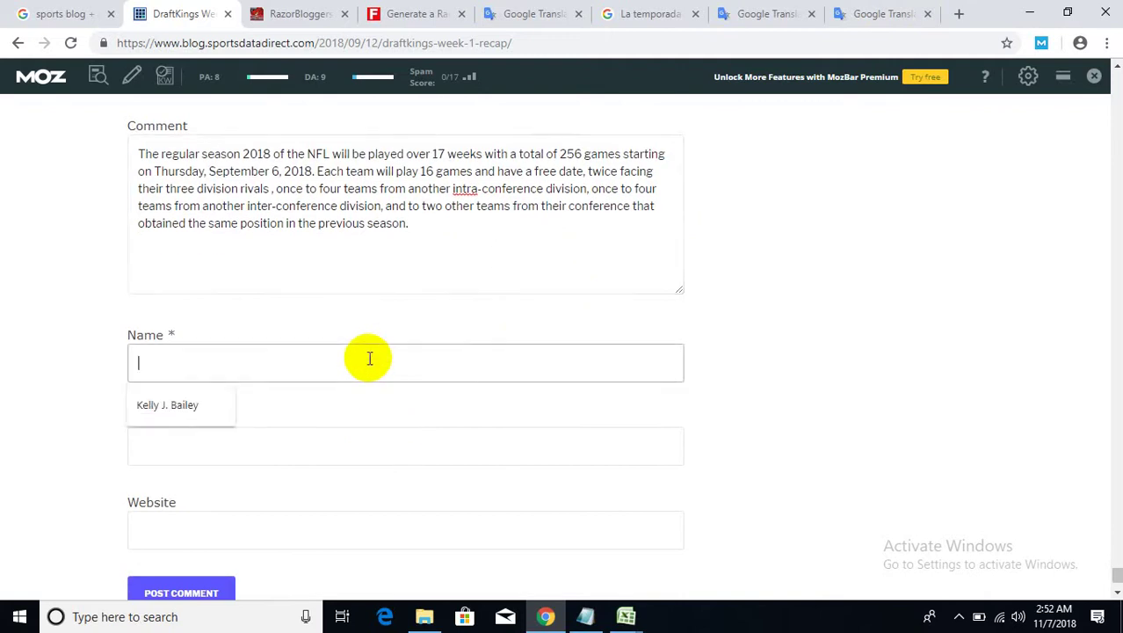
pyautogui.click(959, 14)
# - Search for 'w3schools html' and open the W3Schools HTML Links tutorial page
pyautogui.write('w3')
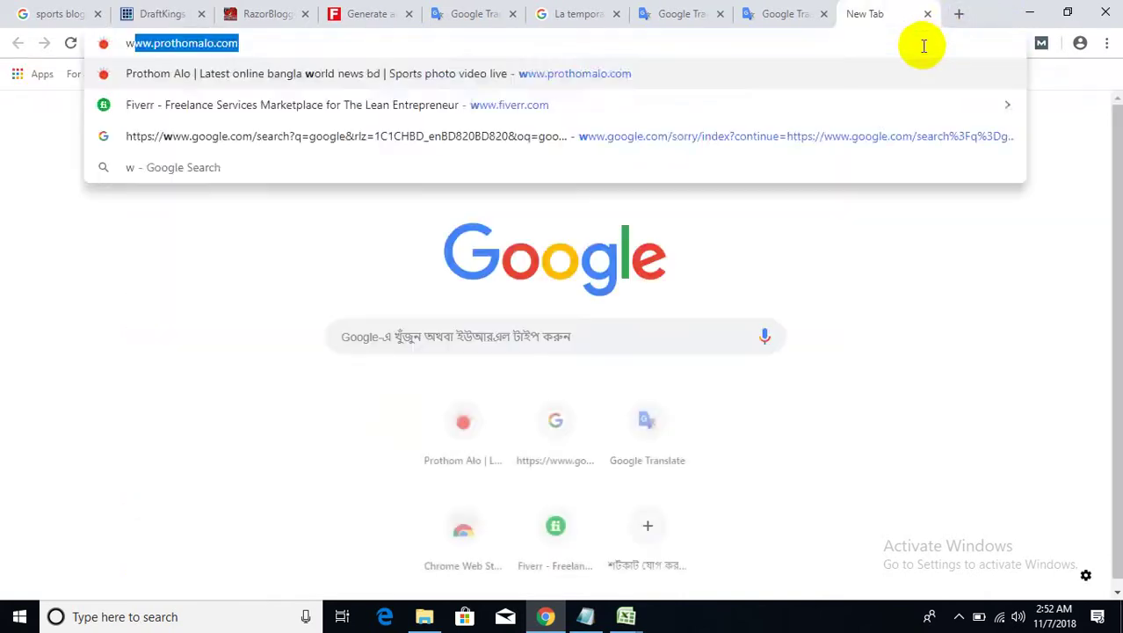
pyautogui.click(576, 137)
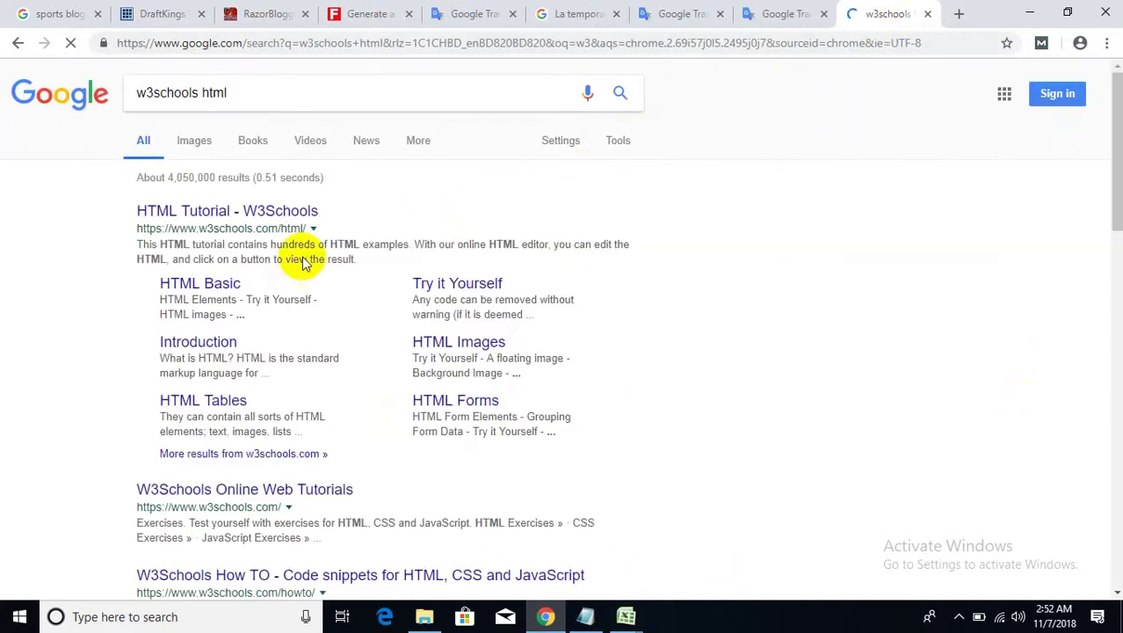
pyautogui.click(276, 245)
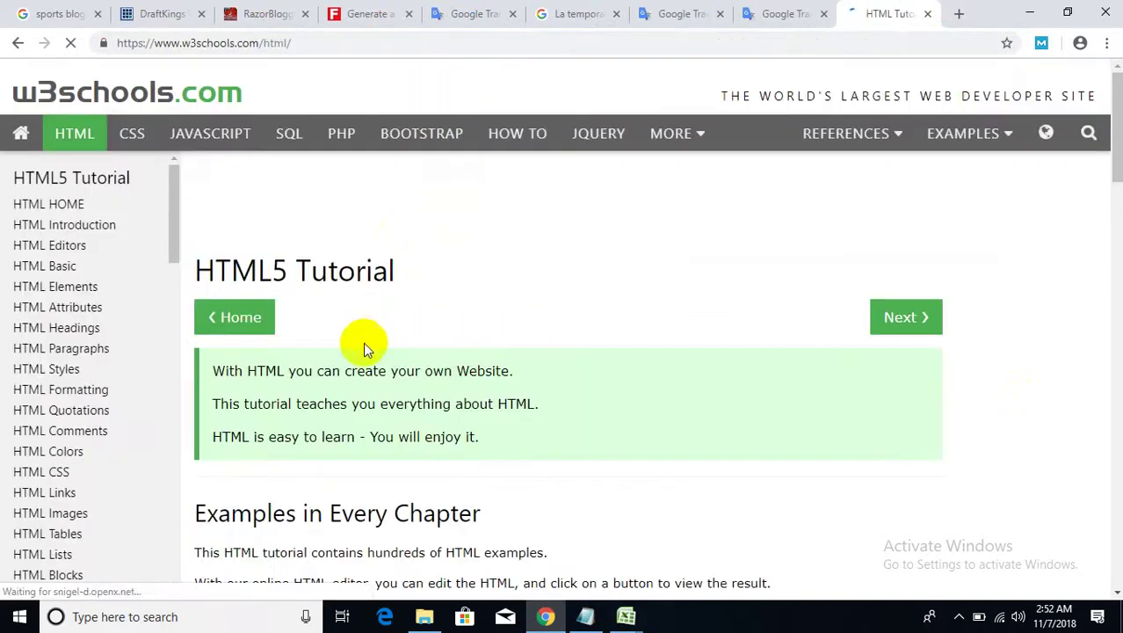
pyautogui.scroll(-3, 366, 349)
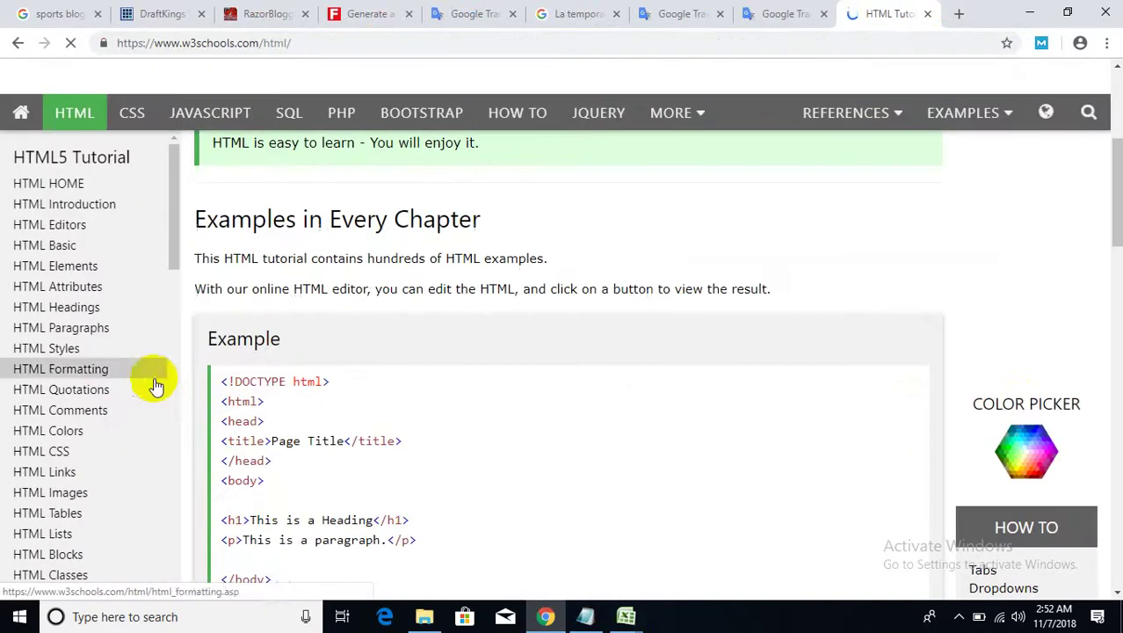
pyautogui.click(48, 478)
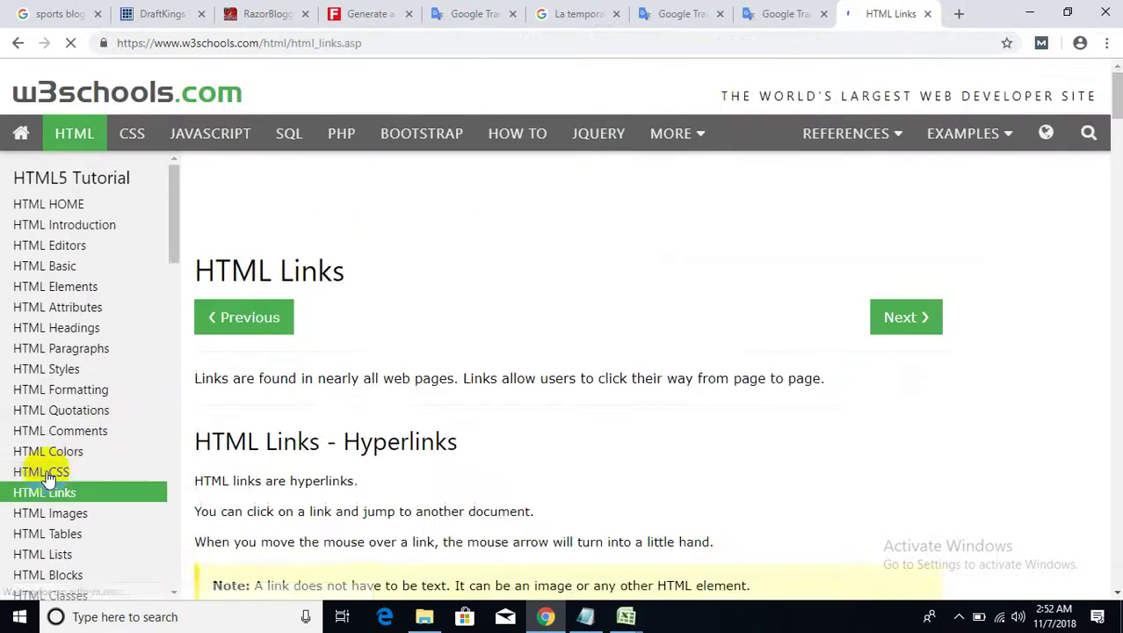
pyautogui.scroll(-6, 382, 388)
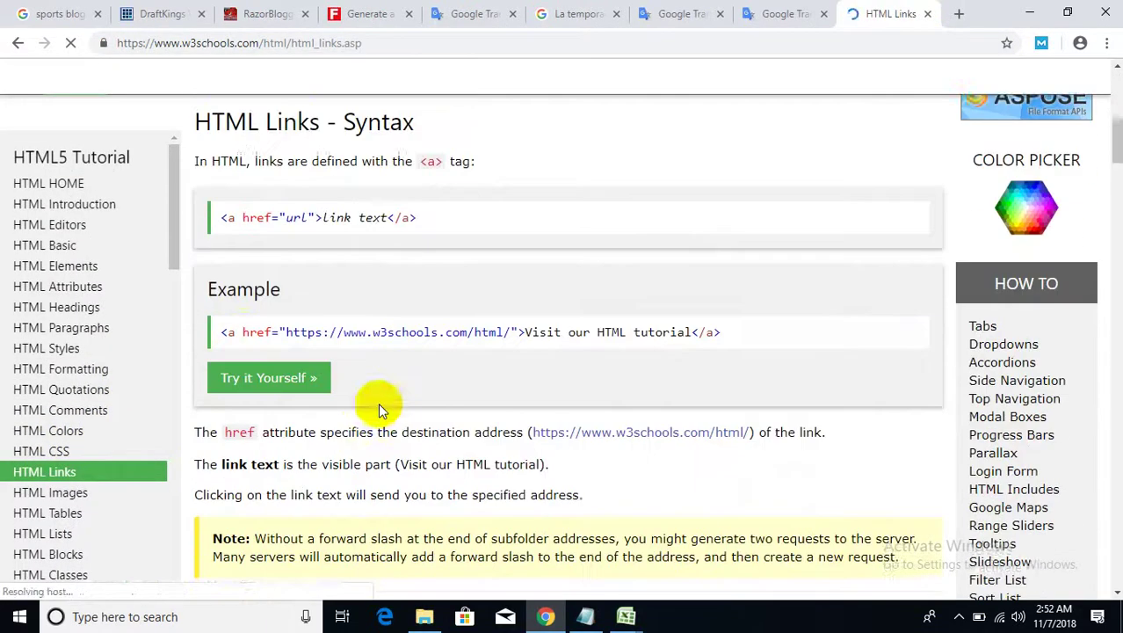
# - Copy the example <a href> link code line and return to the DraftKings blog tab
pyautogui.moveTo(219, 329); pyautogui.dragTo(722, 332)
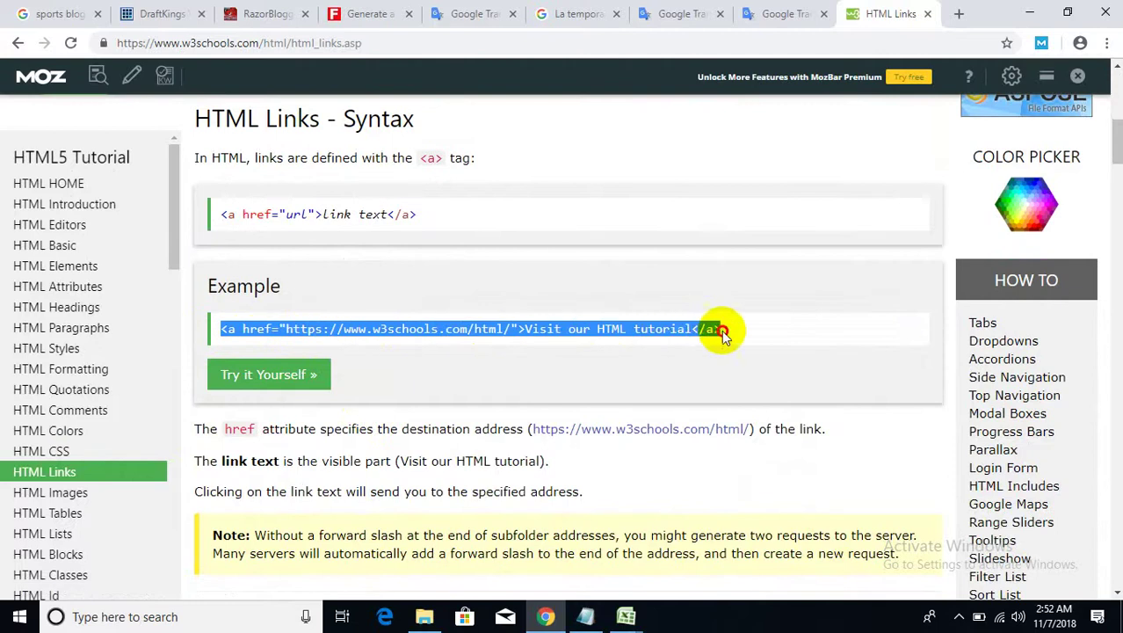
pyautogui.rightClick(692, 334)
pyautogui.click(711, 346)
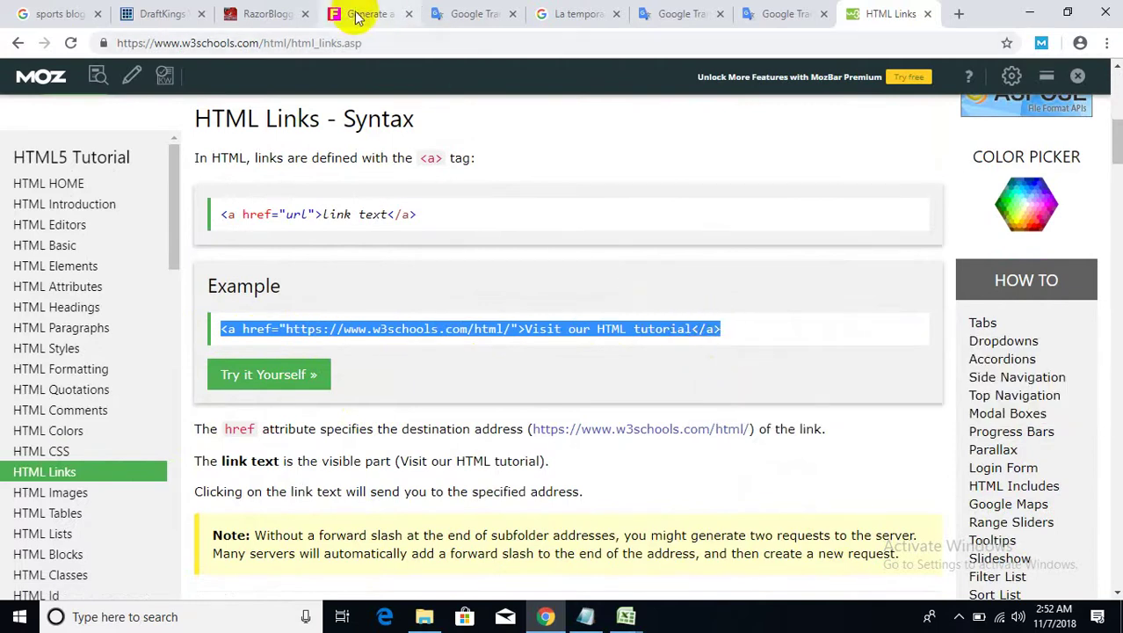
pyautogui.click(166, 14)
# - Paste the copied link code after the comment's last sentence
pyautogui.click(446, 227)
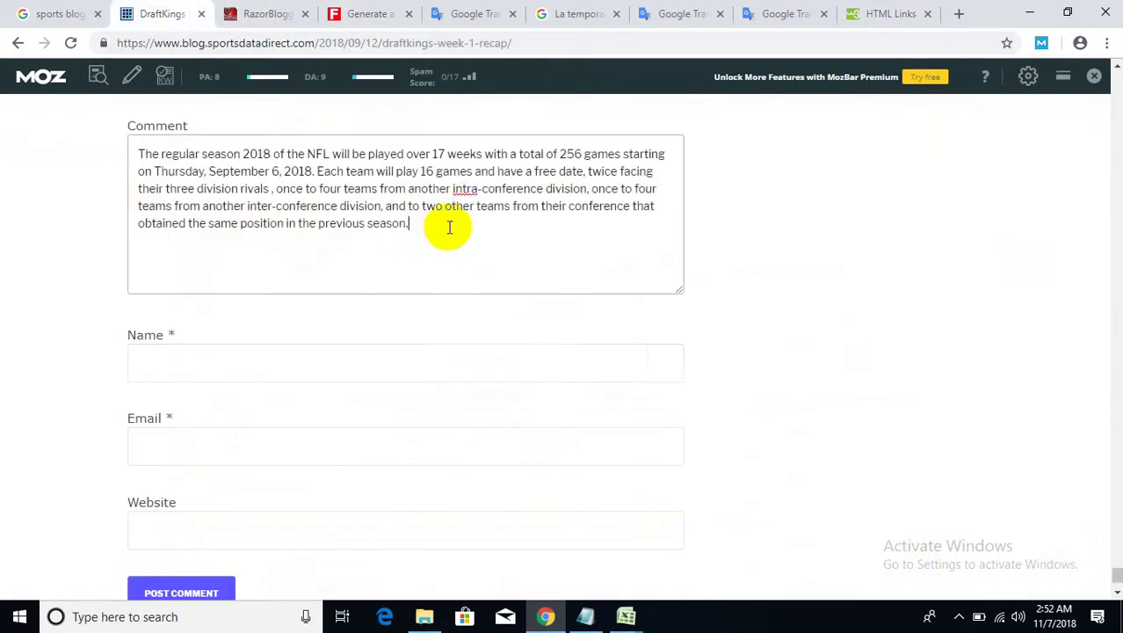
pyautogui.rightClick(449, 227)
pyautogui.click(491, 371)
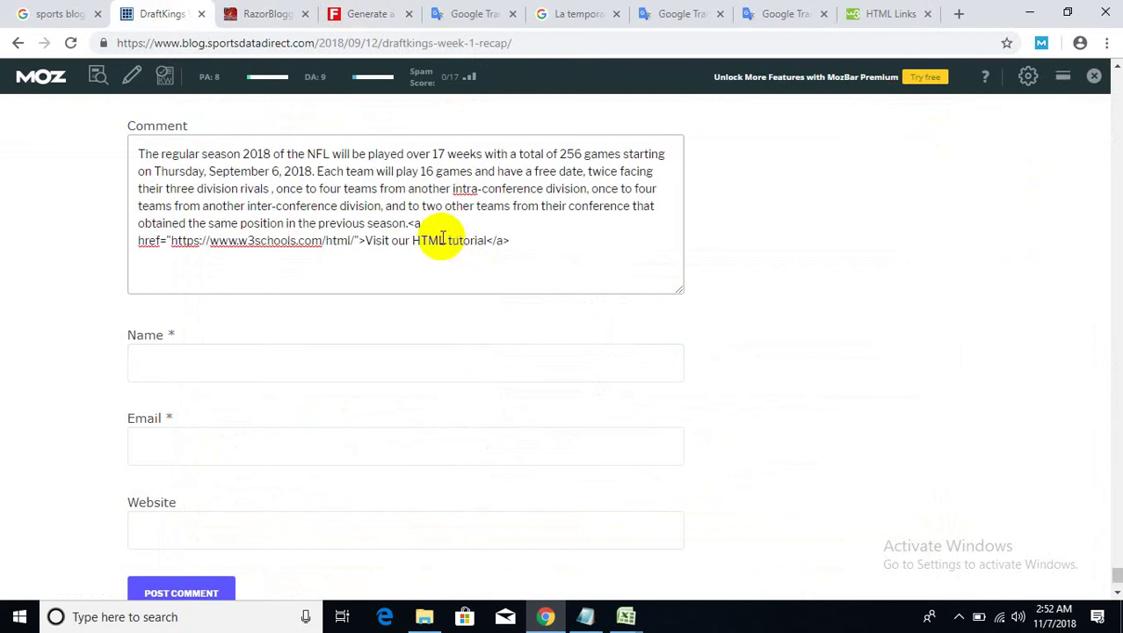
# - Autofill the Name field with the saved name, then delete the first name and initial to keep only the surname
pyautogui.click(195, 361)
pyautogui.click(178, 406)
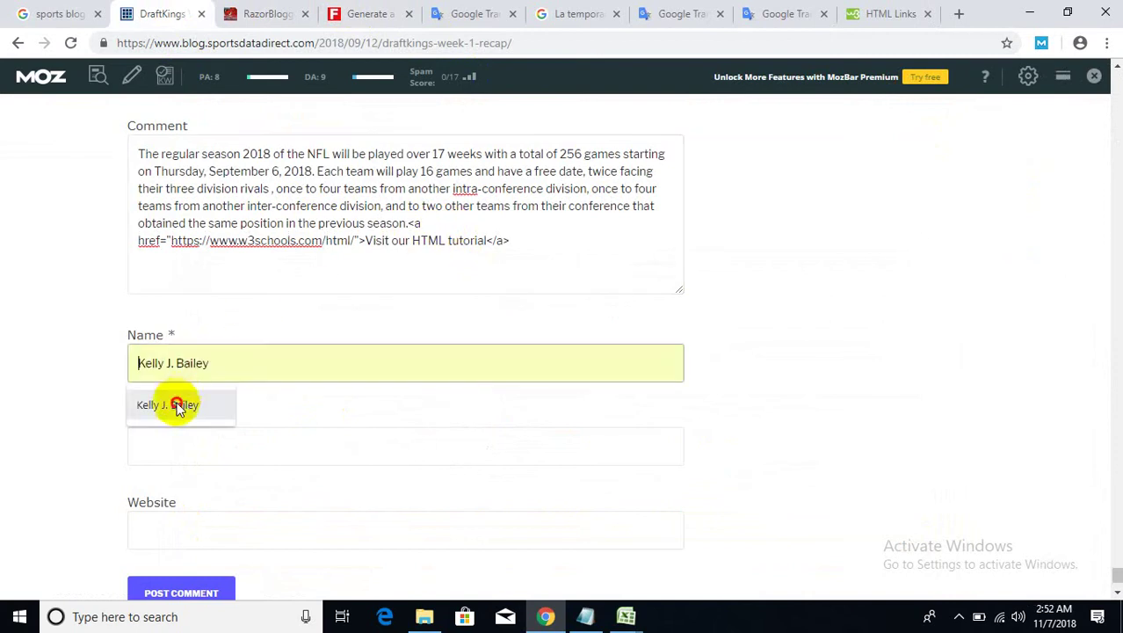
pyautogui.click(176, 360)
pyautogui.moveTo(172, 361); pyautogui.dragTo(80, 366)
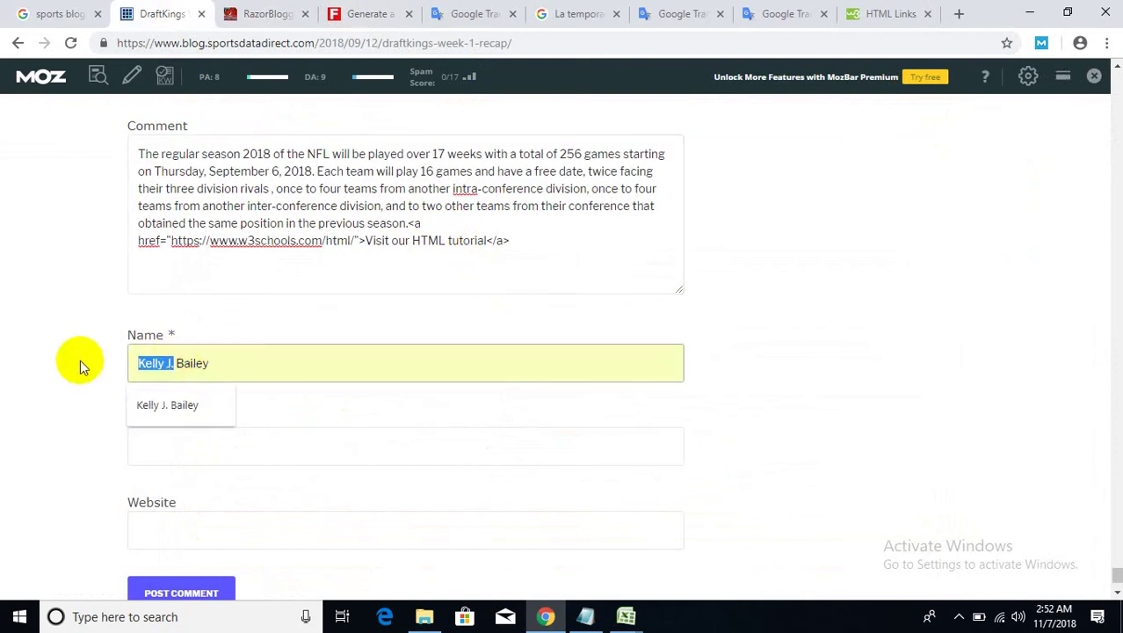
pyautogui.press('BackSpace')
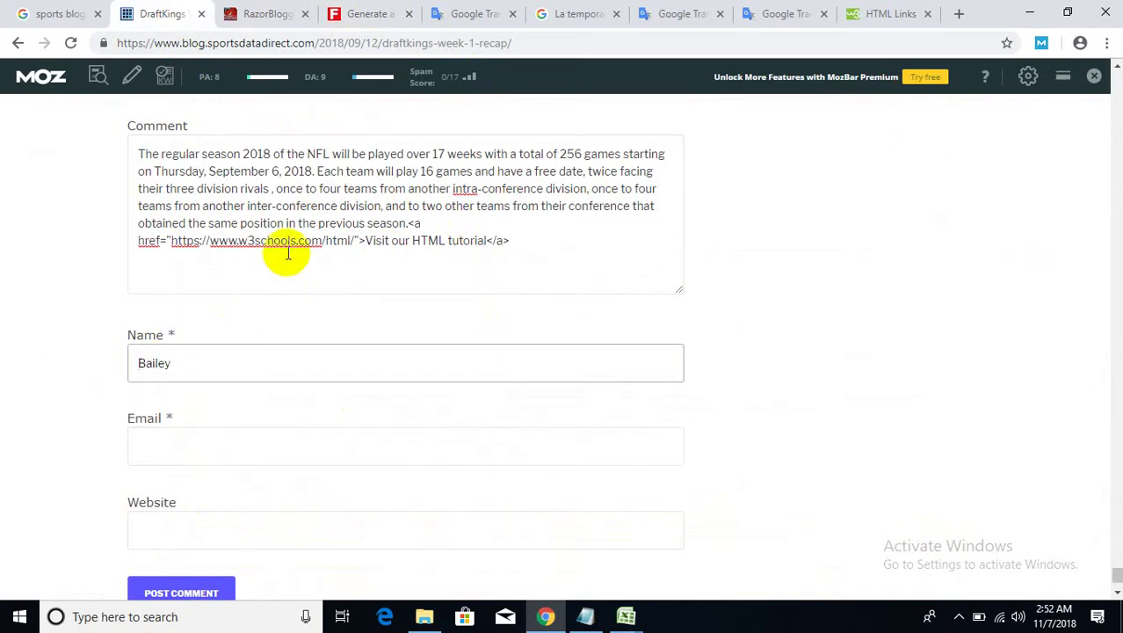
# - Move the <a> link tag onto its own line and select its w3schools URL
pyautogui.click(367, 230)
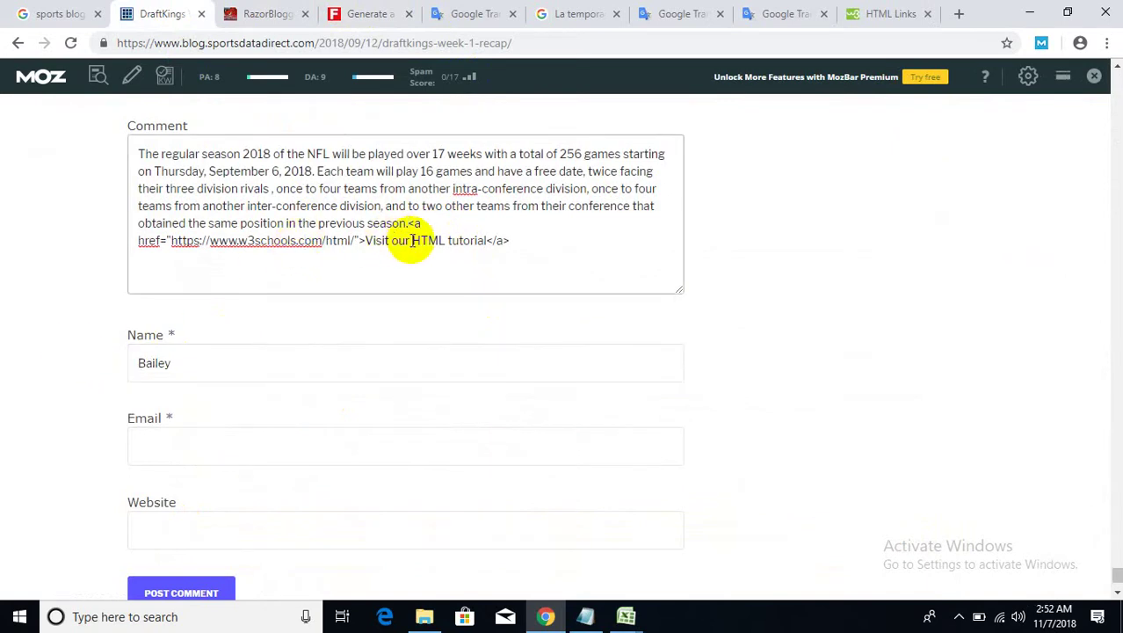
pyautogui.press('Return')
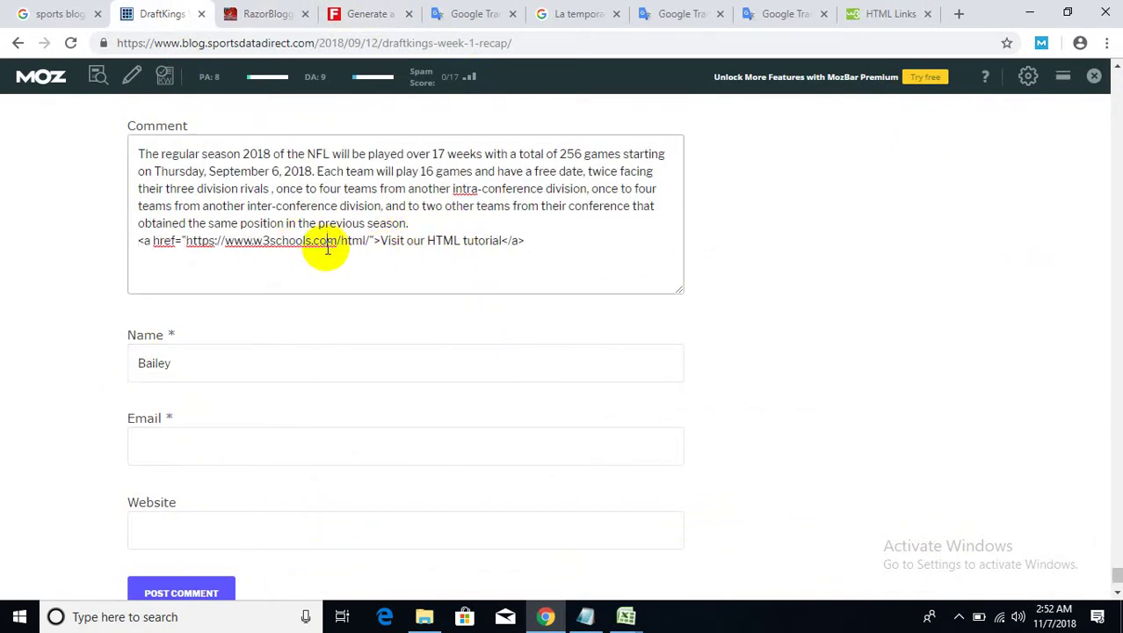
pyautogui.moveTo(369, 241); pyautogui.dragTo(187, 246)
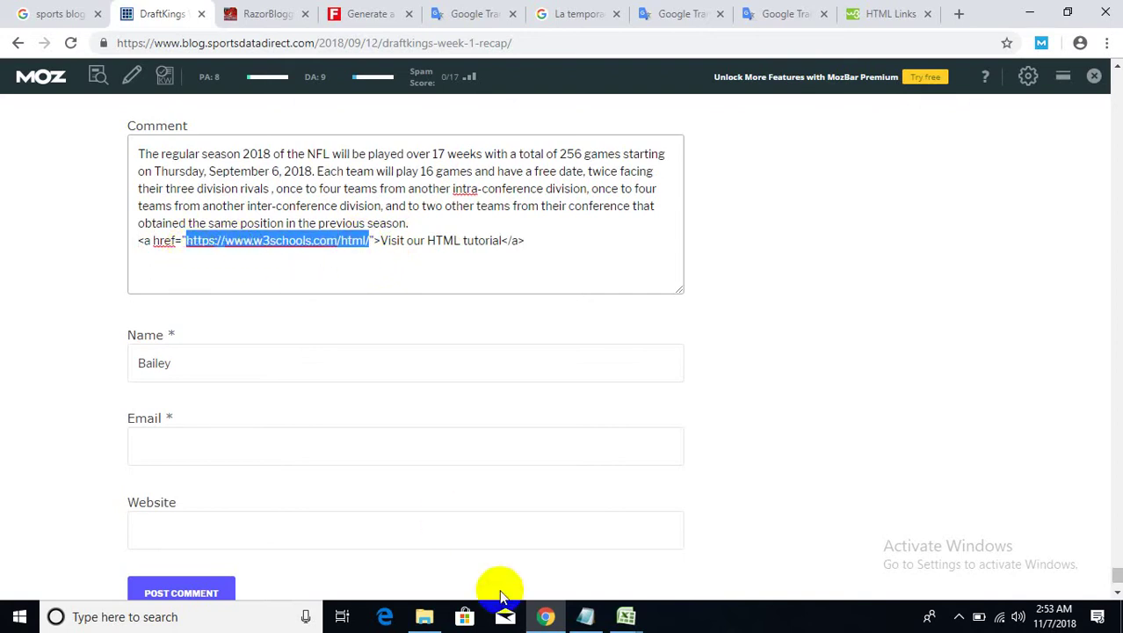
pyautogui.click(584, 616)
pyautogui.click(307, 335)
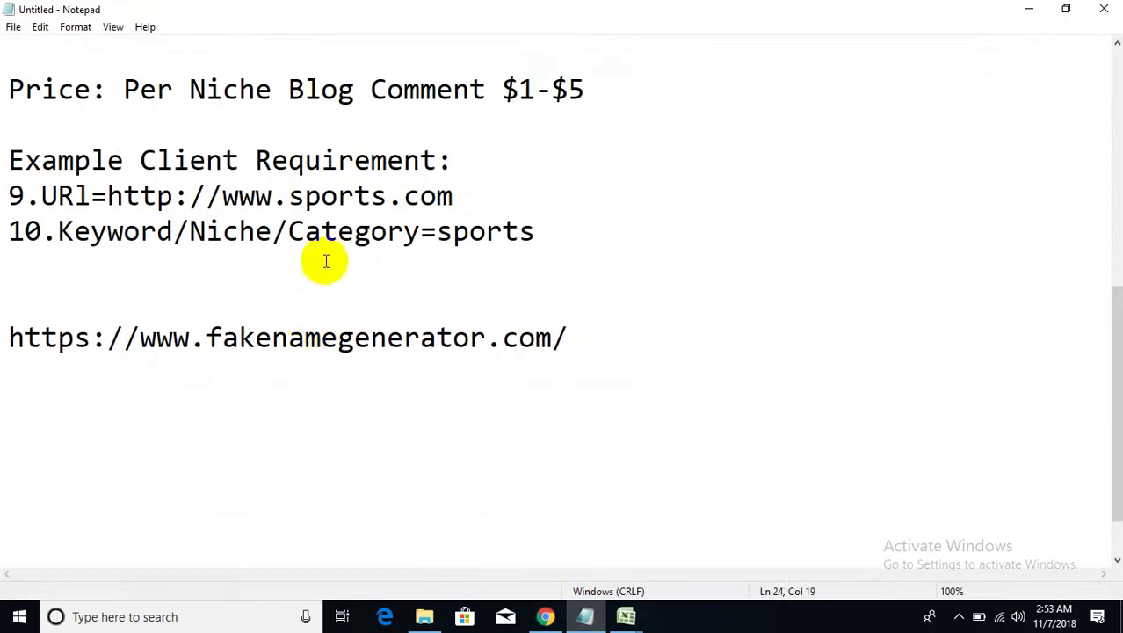
pyautogui.moveTo(452, 195); pyautogui.dragTo(109, 193)
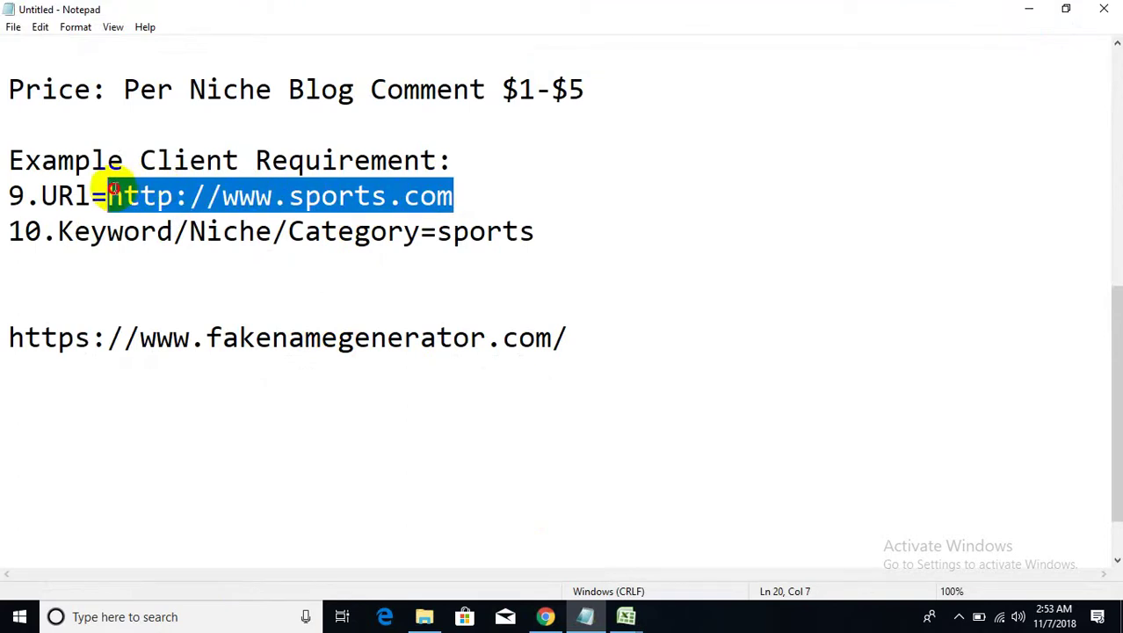
pyautogui.rightClick(114, 195)
pyautogui.click(155, 239)
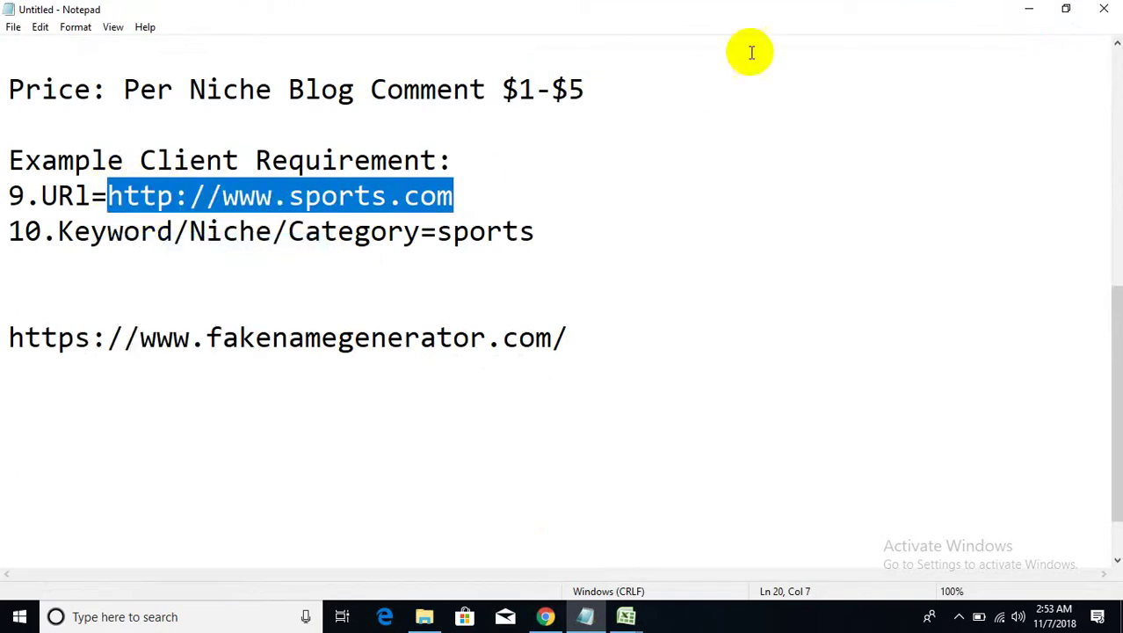
pyautogui.click(1026, 11)
pyautogui.rightClick(328, 249)
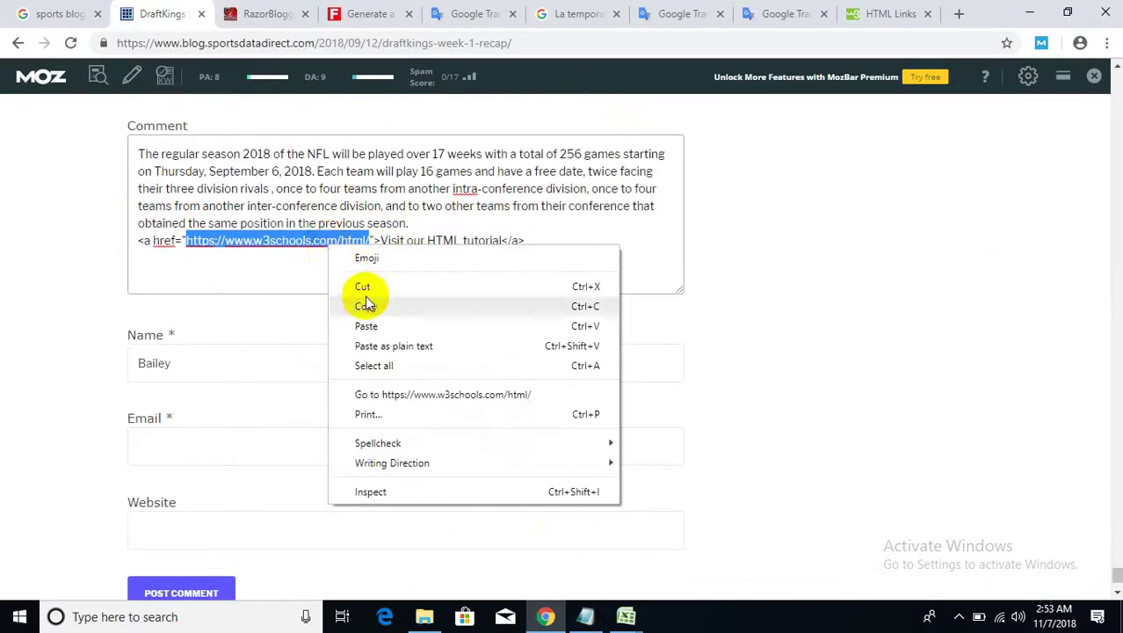
pyautogui.click(366, 325)
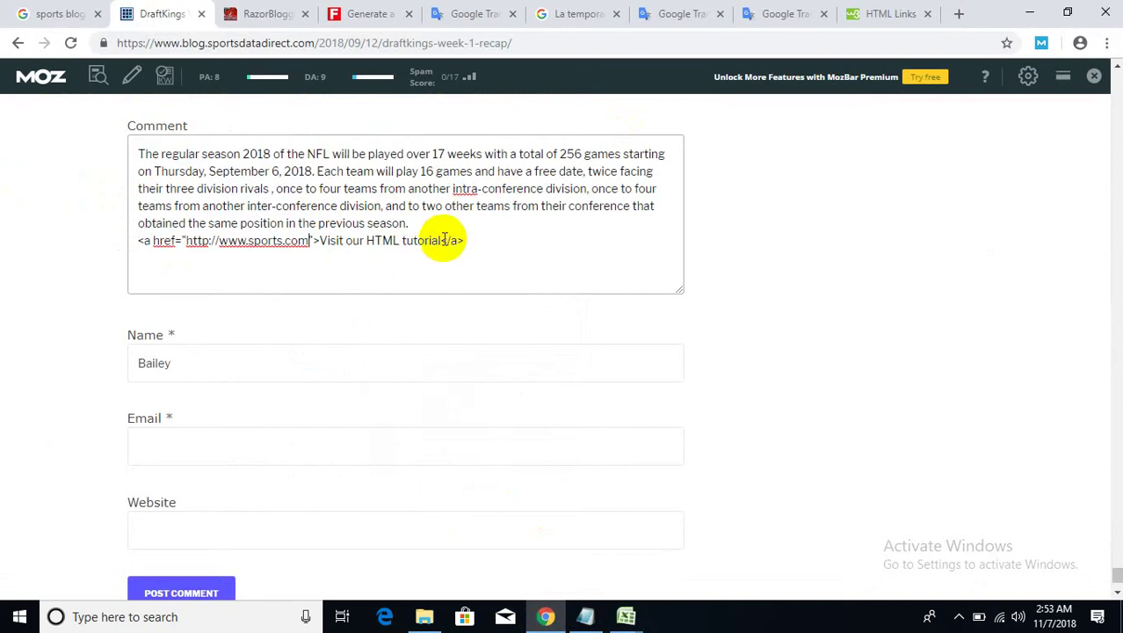
# - Replace the link text 'Visit our HTML tutorial' with the keyword 'sports' copied from Notepad
pyautogui.moveTo(441, 240); pyautogui.dragTo(323, 241)
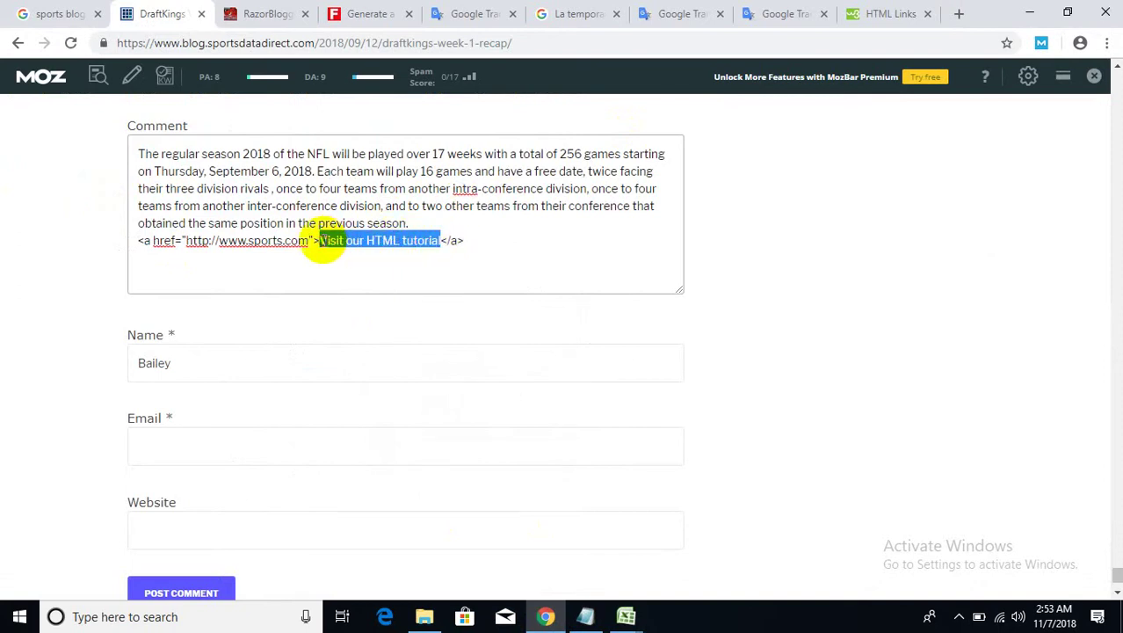
pyautogui.click(586, 616)
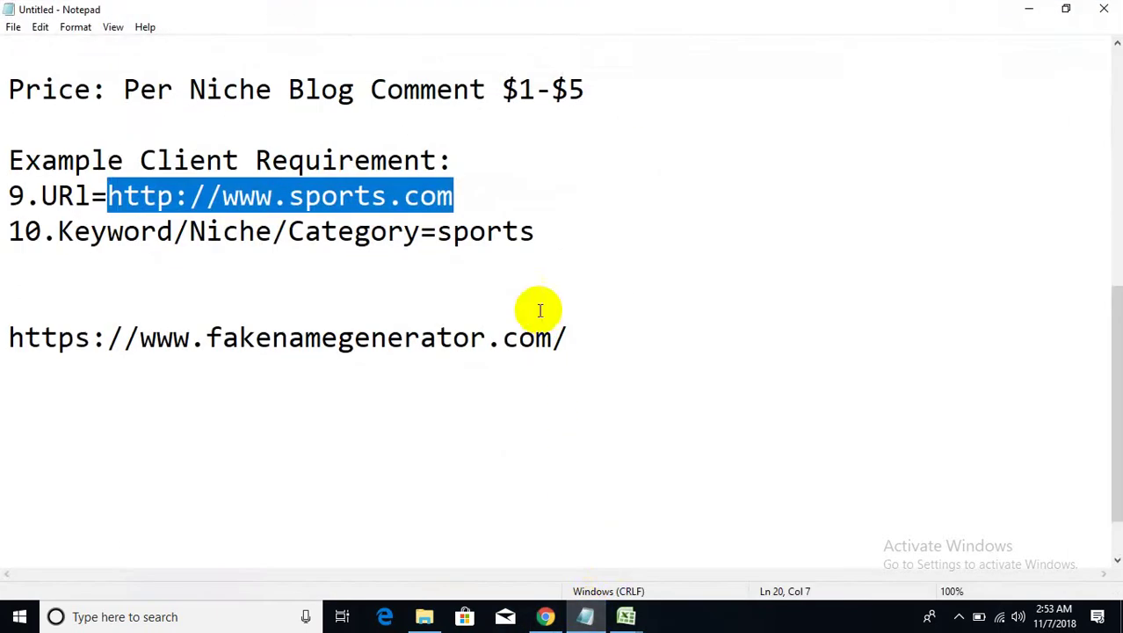
pyautogui.moveTo(547, 226); pyautogui.dragTo(446, 229)
pyautogui.rightClick(439, 229)
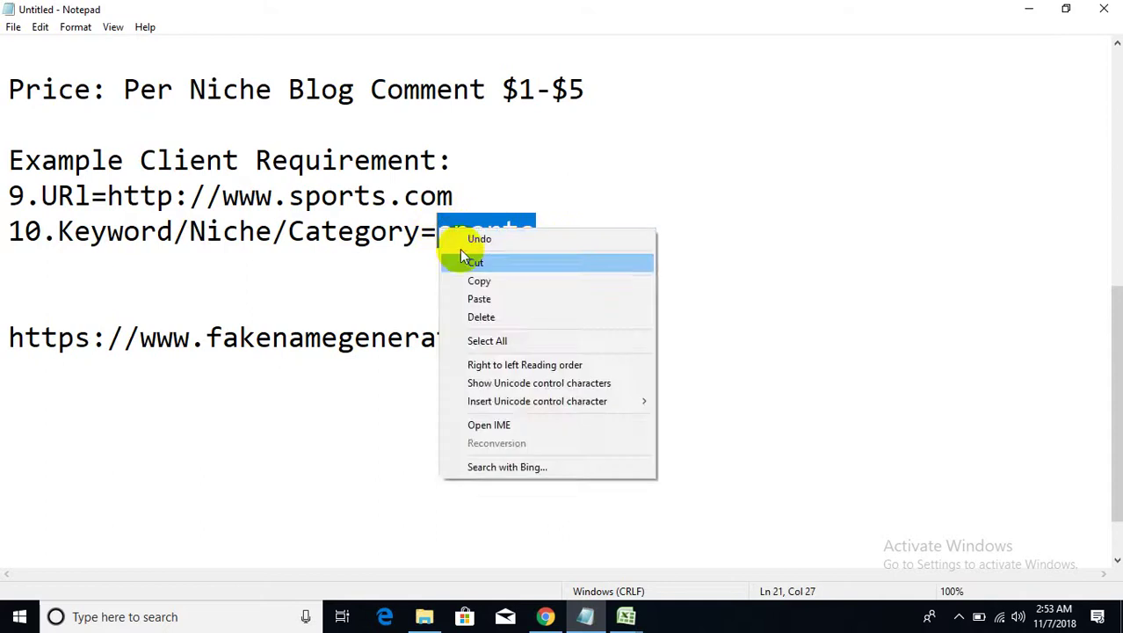
pyautogui.click(464, 278)
pyautogui.click(1015, 11)
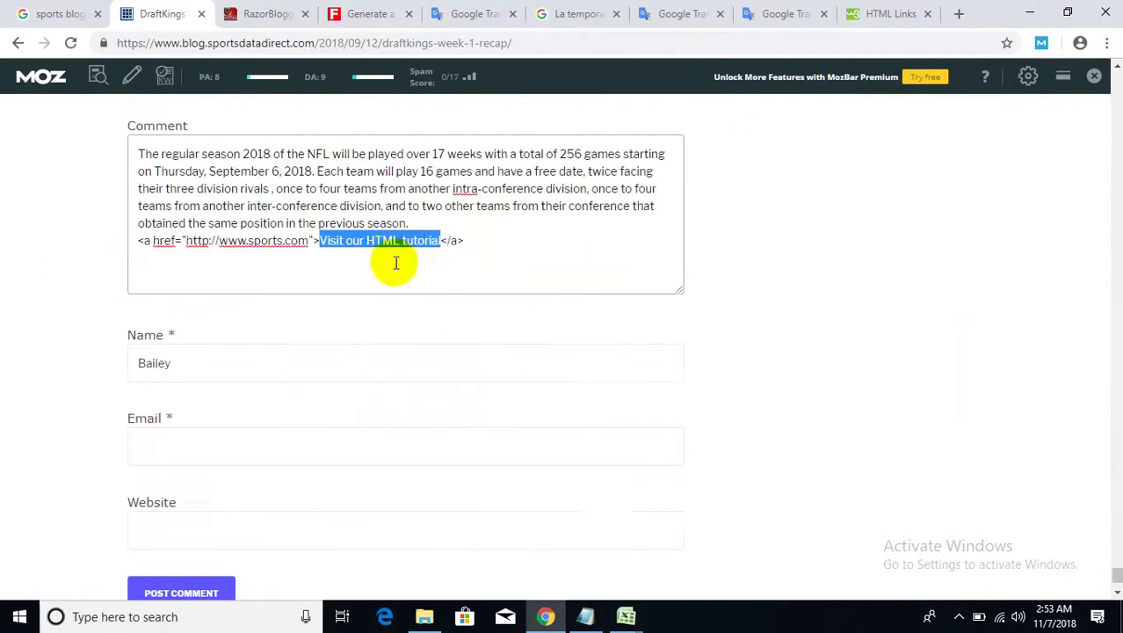
pyautogui.rightClick(410, 242)
pyautogui.click(446, 318)
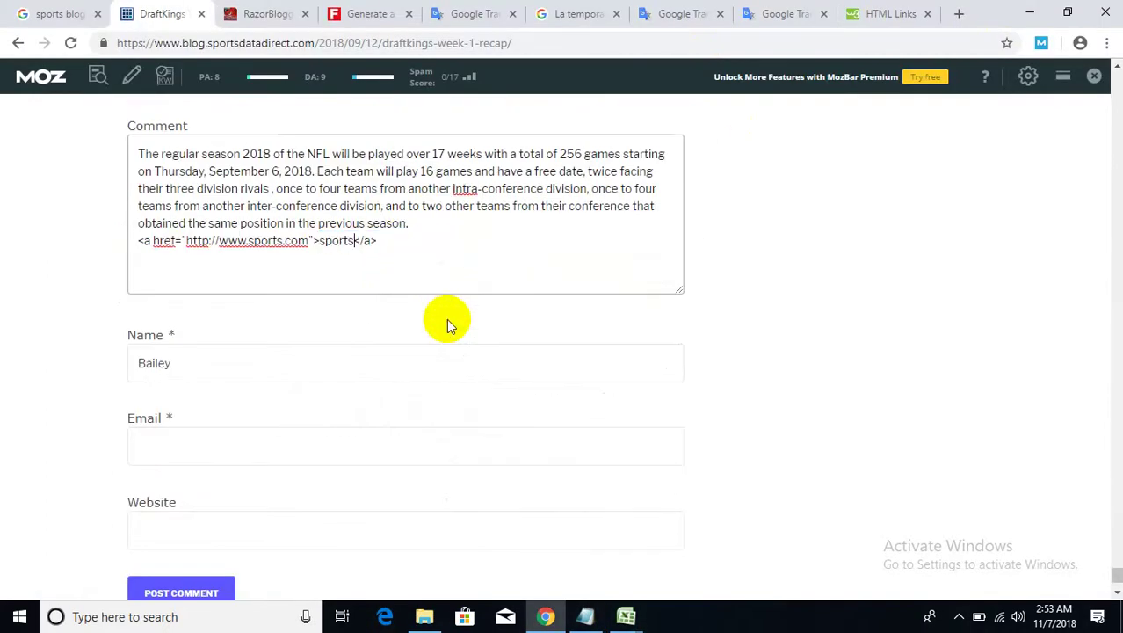
# - Fill the Email field with the commenter's saved email address
pyautogui.click(397, 240)
pyautogui.scroll(-1, 286, 292)
pyautogui.click(232, 339)
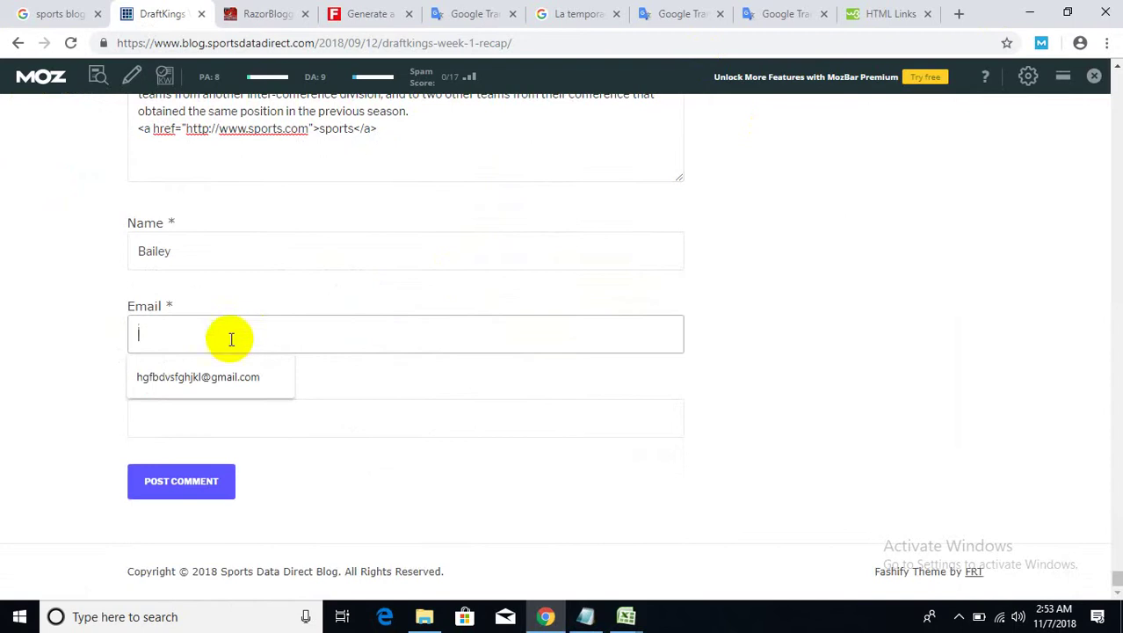
pyautogui.click(220, 373)
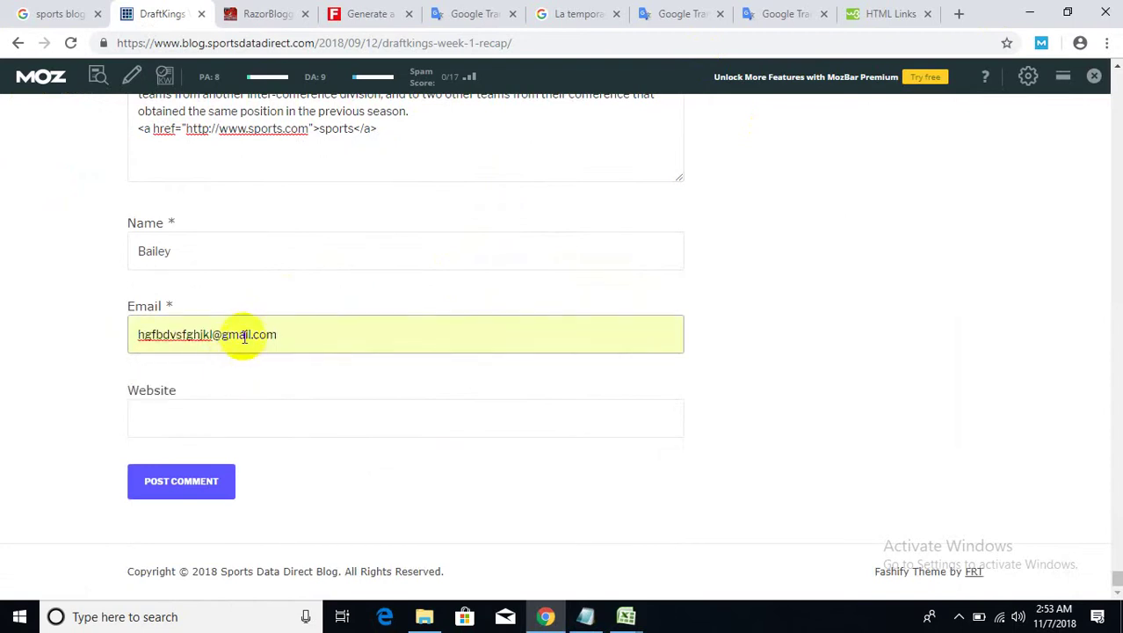
pyautogui.click(245, 334)
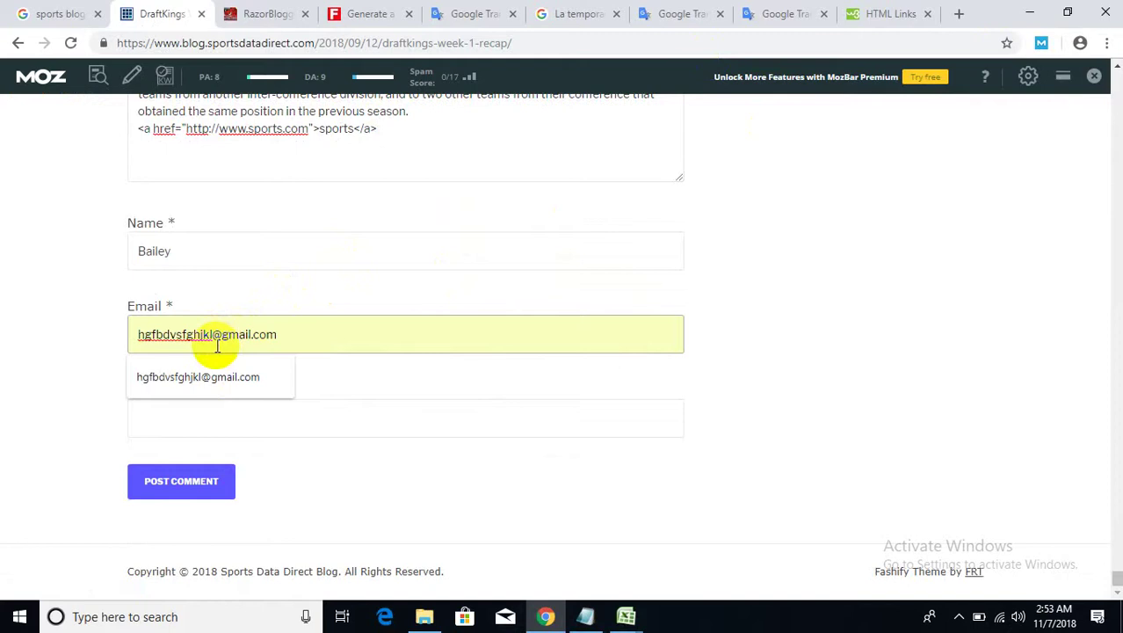
pyautogui.click(100, 344)
pyautogui.click(183, 418)
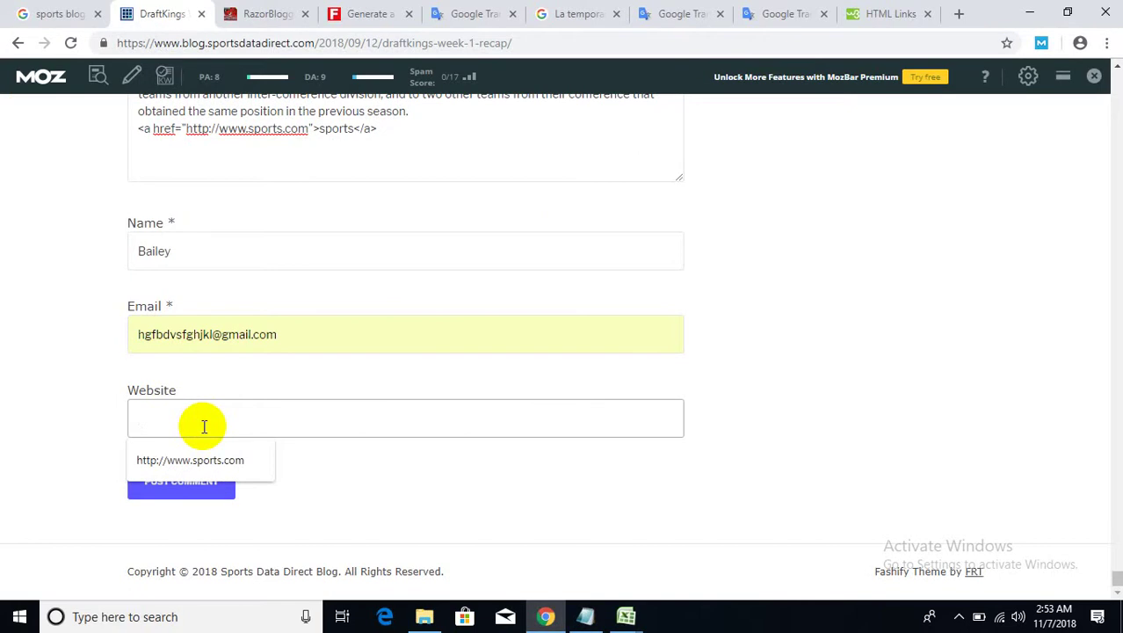
# - Select the sports.com address in the comment and try it against the Website field
pyautogui.click(316, 130)
pyautogui.click(307, 128)
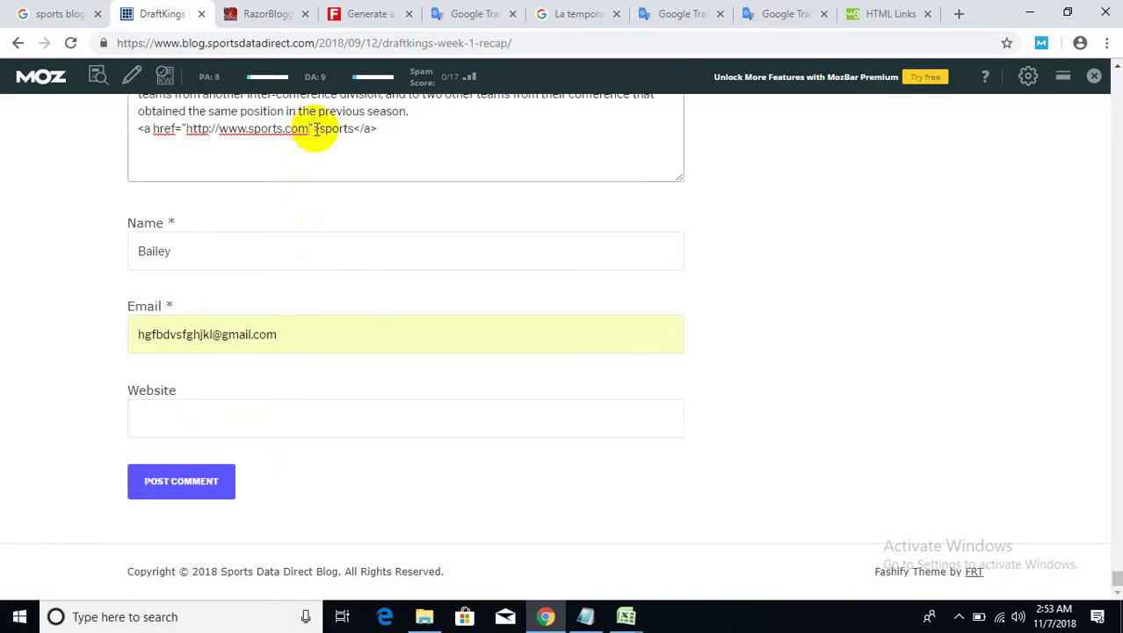
pyautogui.moveTo(314, 128); pyautogui.dragTo(191, 128)
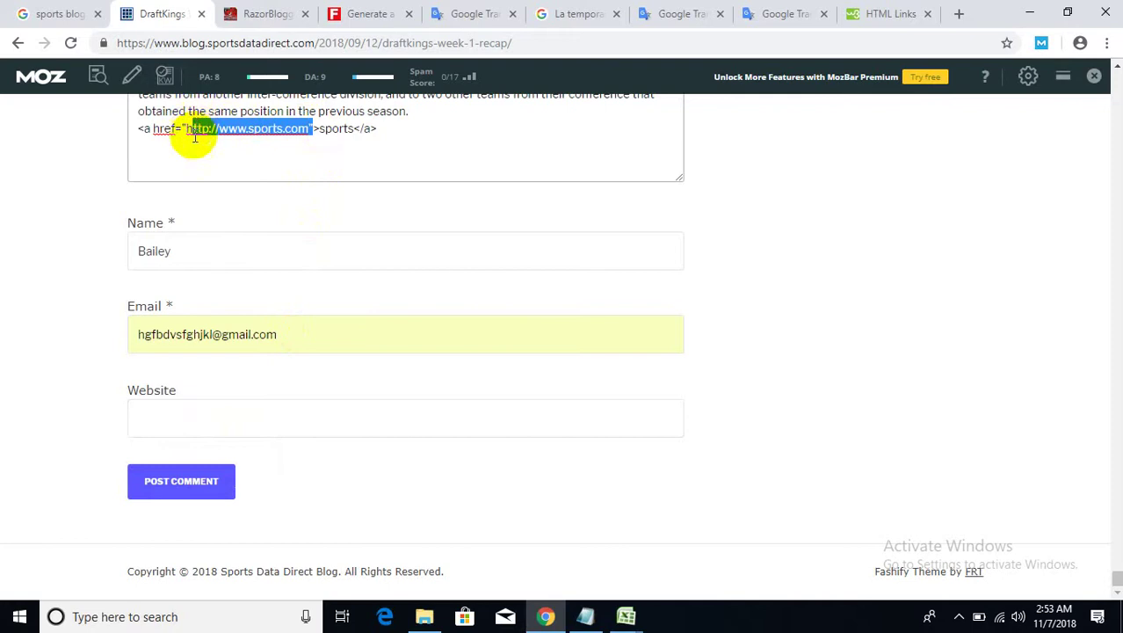
pyautogui.click(230, 416)
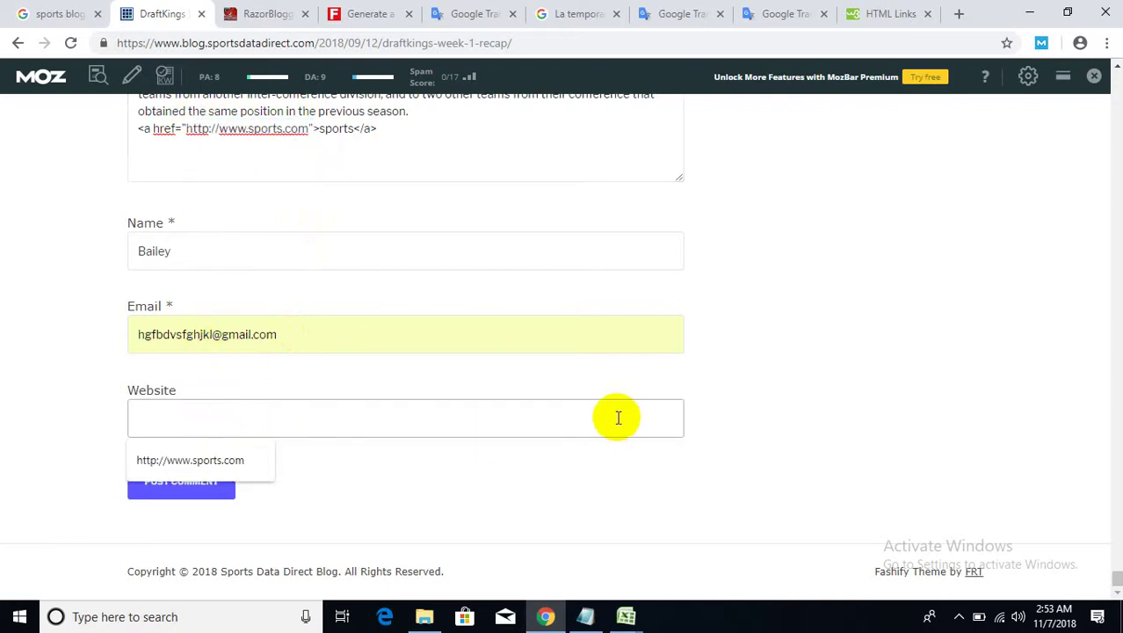
pyautogui.click(714, 410)
pyautogui.scroll(2, 717, 404)
pyautogui.scroll(6, 717, 402)
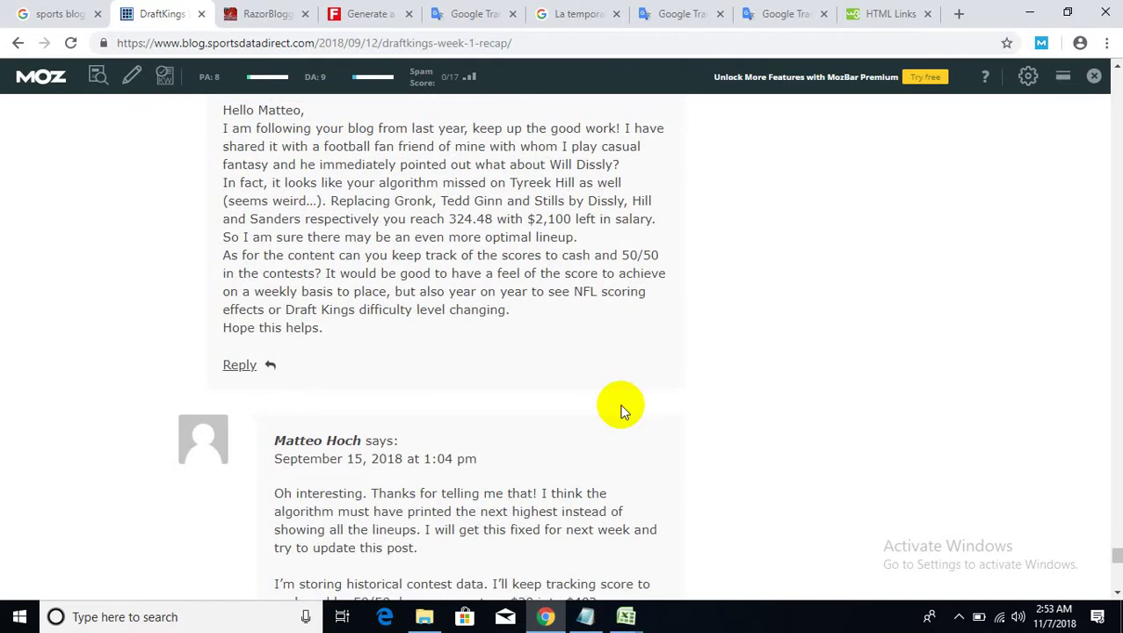
pyautogui.scroll(-7, 620, 397)
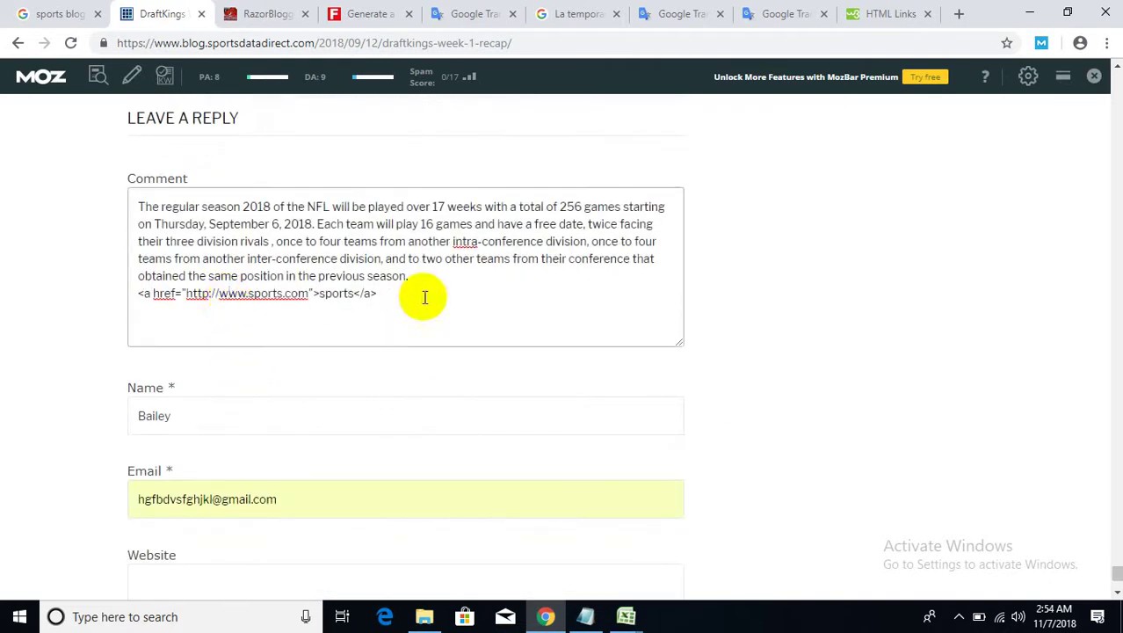
pyautogui.moveTo(421, 296); pyautogui.dragTo(185, 293)
pyautogui.scroll(-1, 45, 457)
pyautogui.scroll(-1, 45, 456)
pyautogui.click(193, 420)
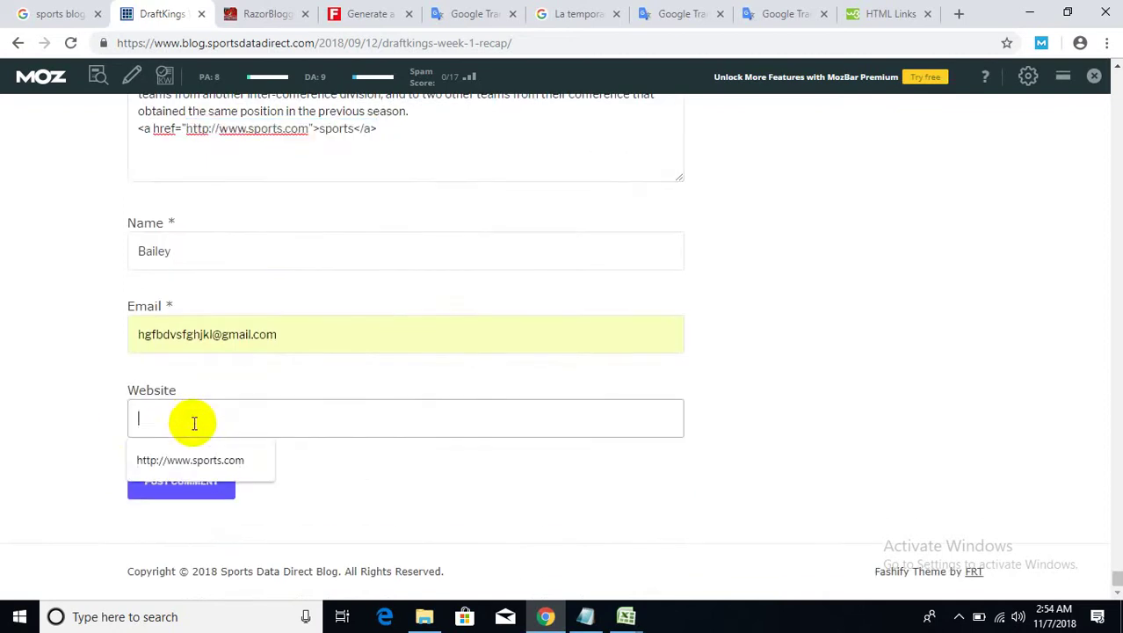
pyautogui.click(53, 403)
pyautogui.moveTo(426, 132); pyautogui.dragTo(83, 137)
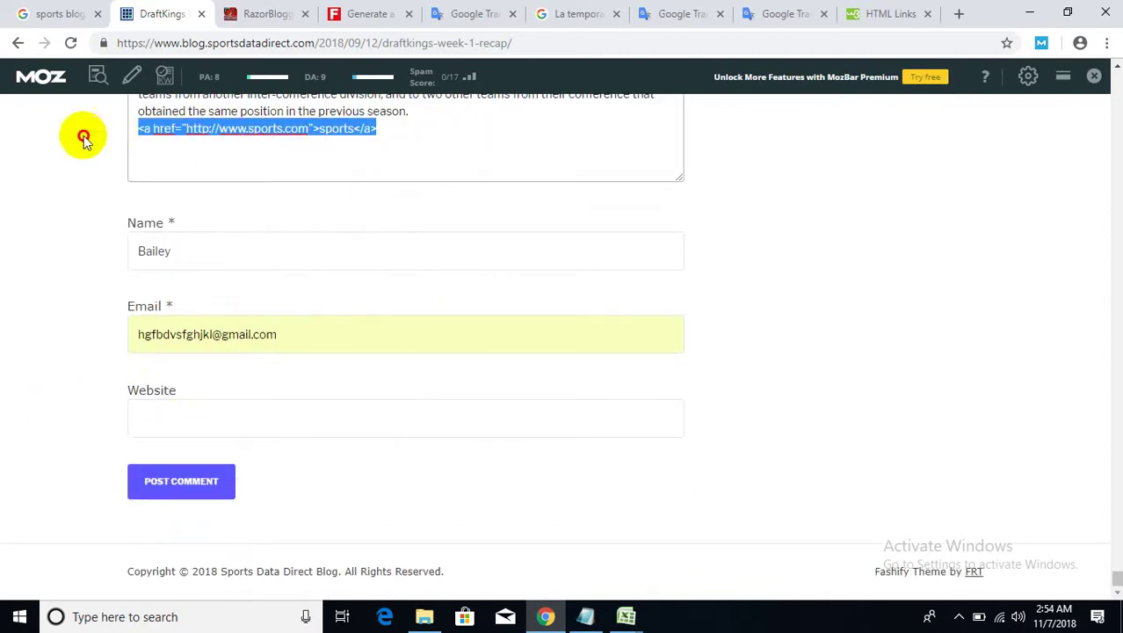
pyautogui.rightClick(157, 132)
pyautogui.click(195, 170)
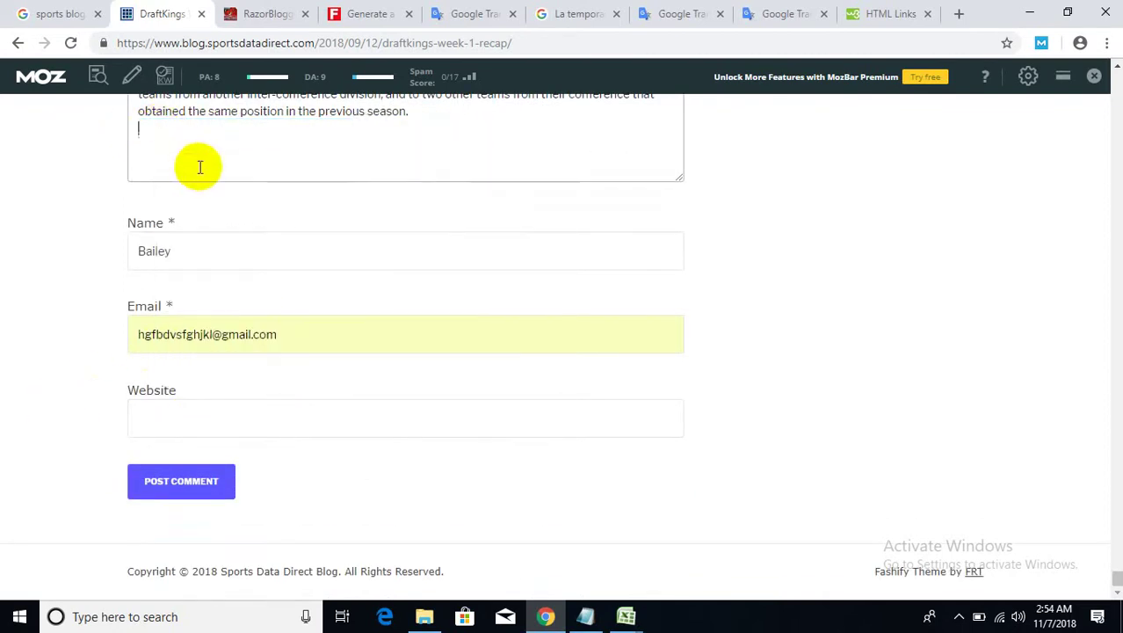
pyautogui.click(153, 417)
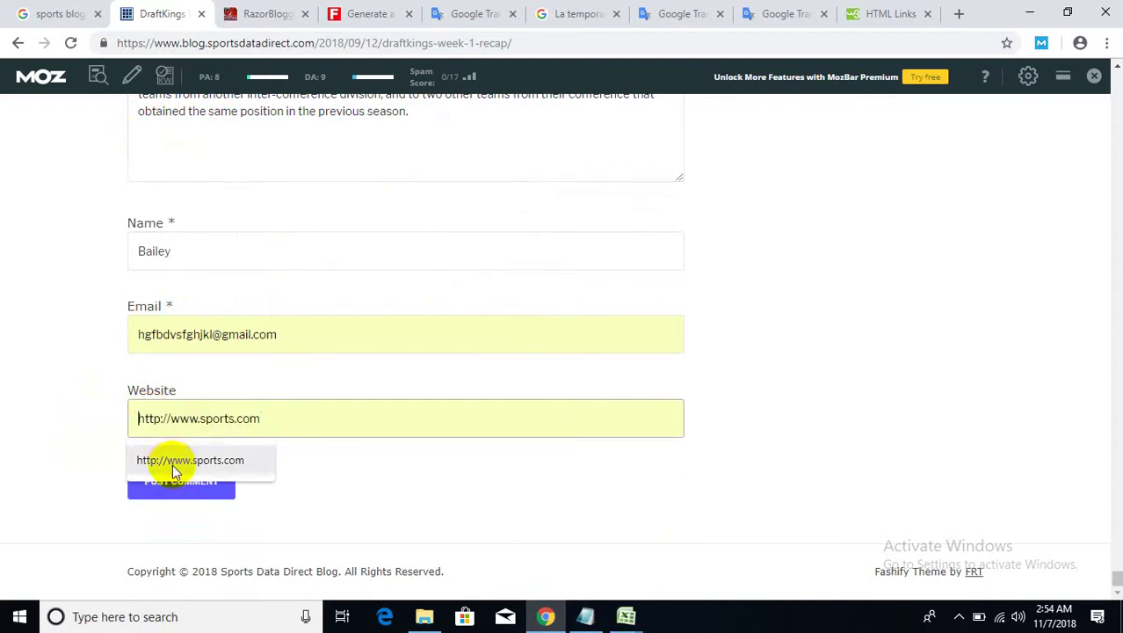
pyautogui.click(188, 460)
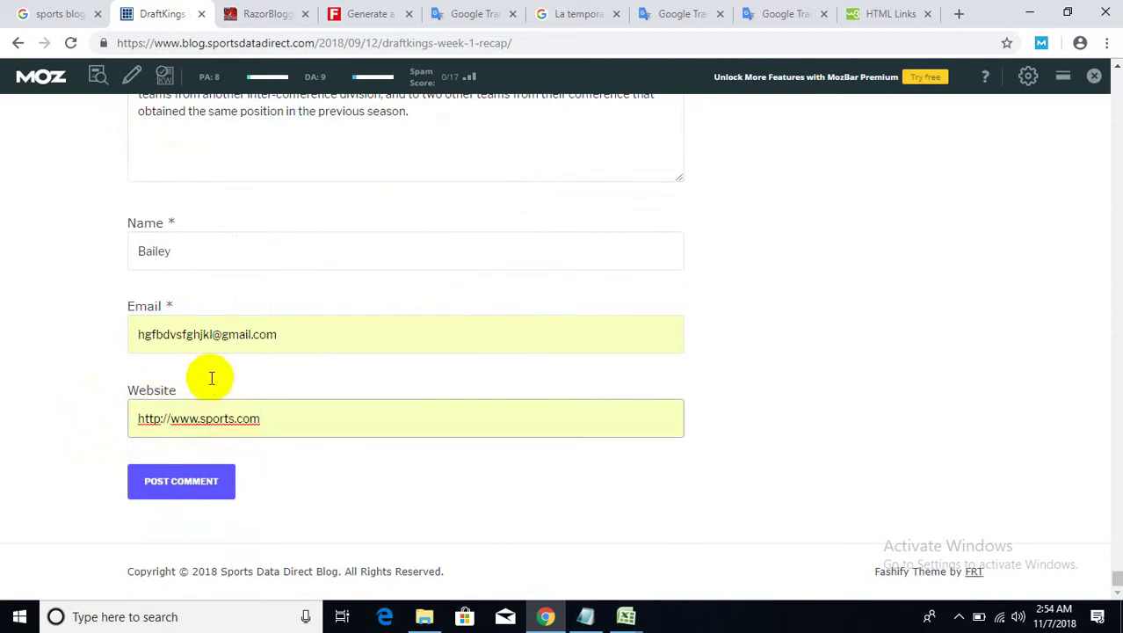
# - Change the commenter name to 'Sports' and post the comment
pyautogui.moveTo(188, 256); pyautogui.dragTo(6, 243)
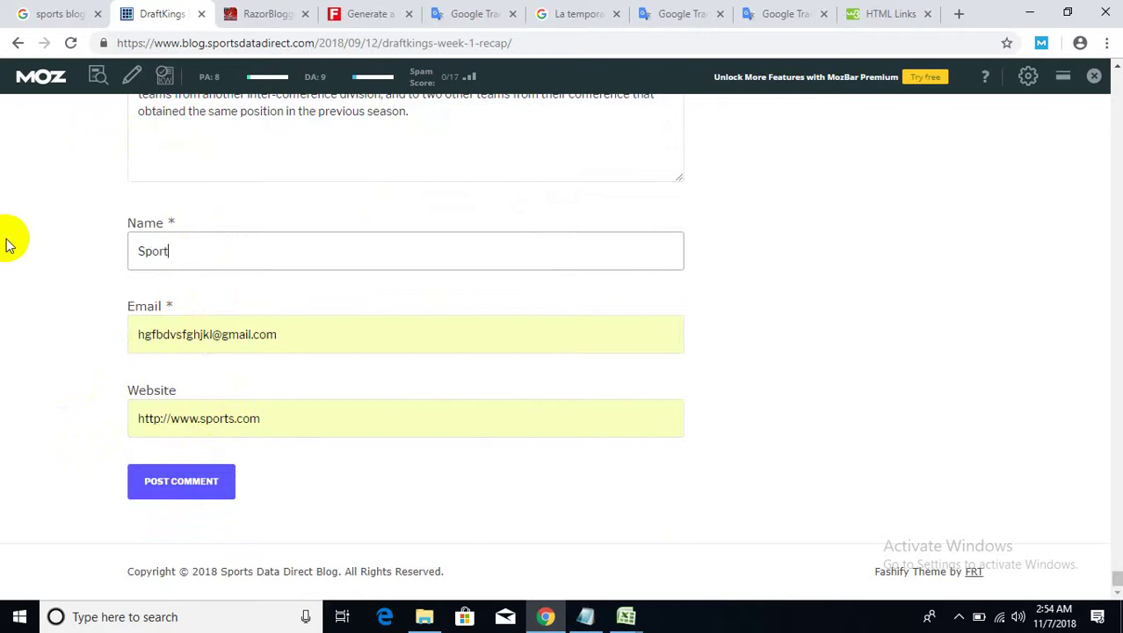
pyautogui.write('Sports')
pyautogui.click(177, 492)
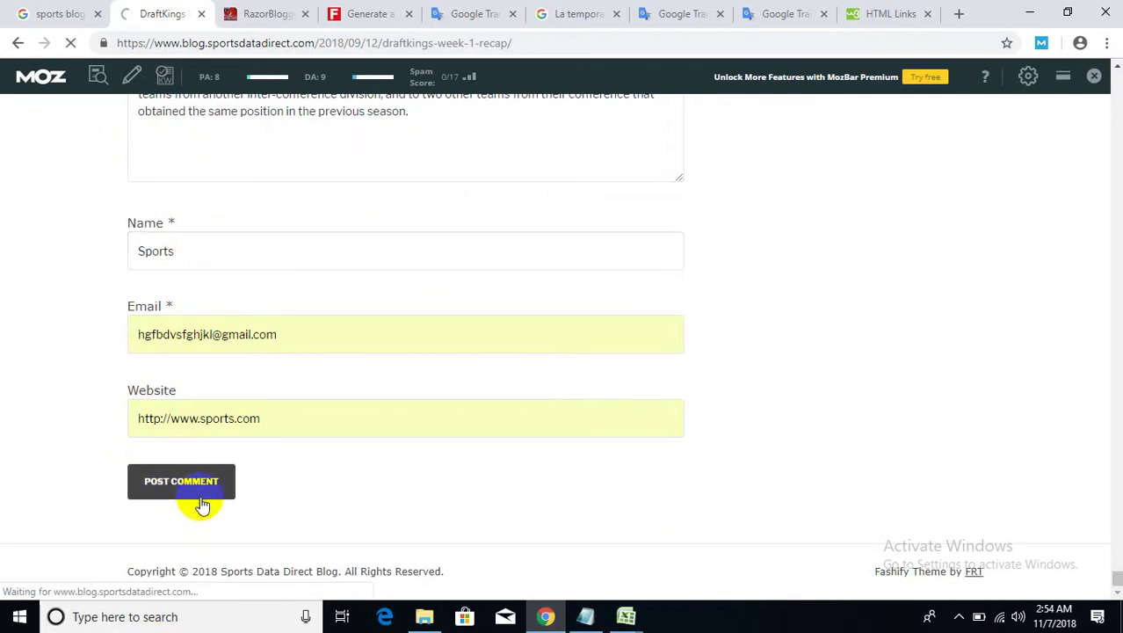
# - Scroll through the reloaded blog post to check the newly posted comment
pyautogui.scroll(2, 210, 501)
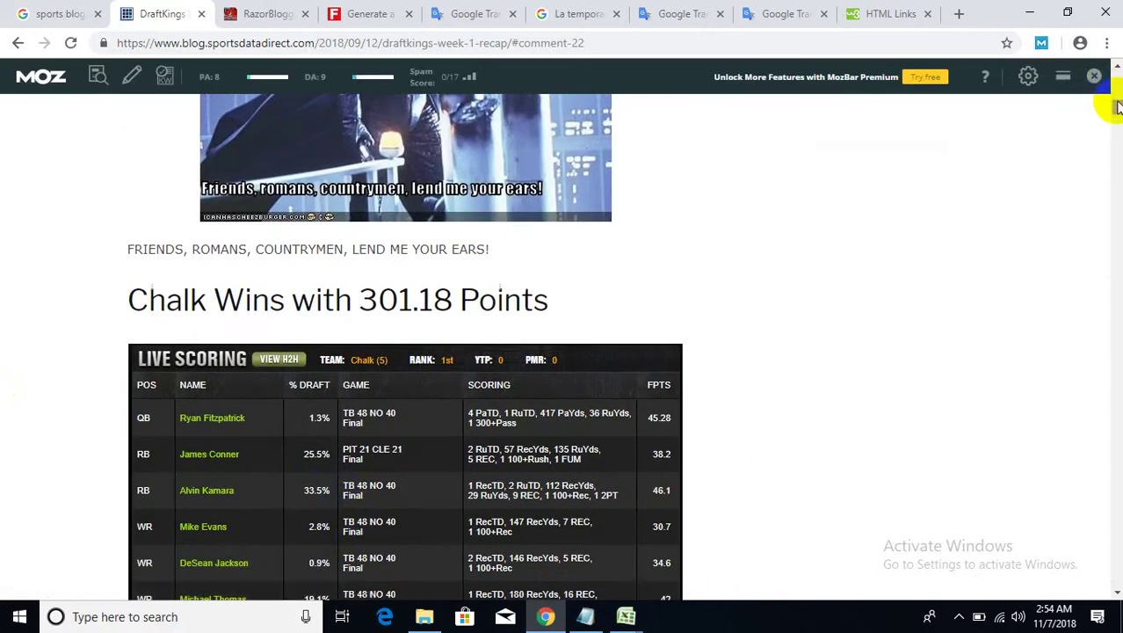
pyautogui.click(1117, 374)
pyautogui.scroll(6, 427, 360)
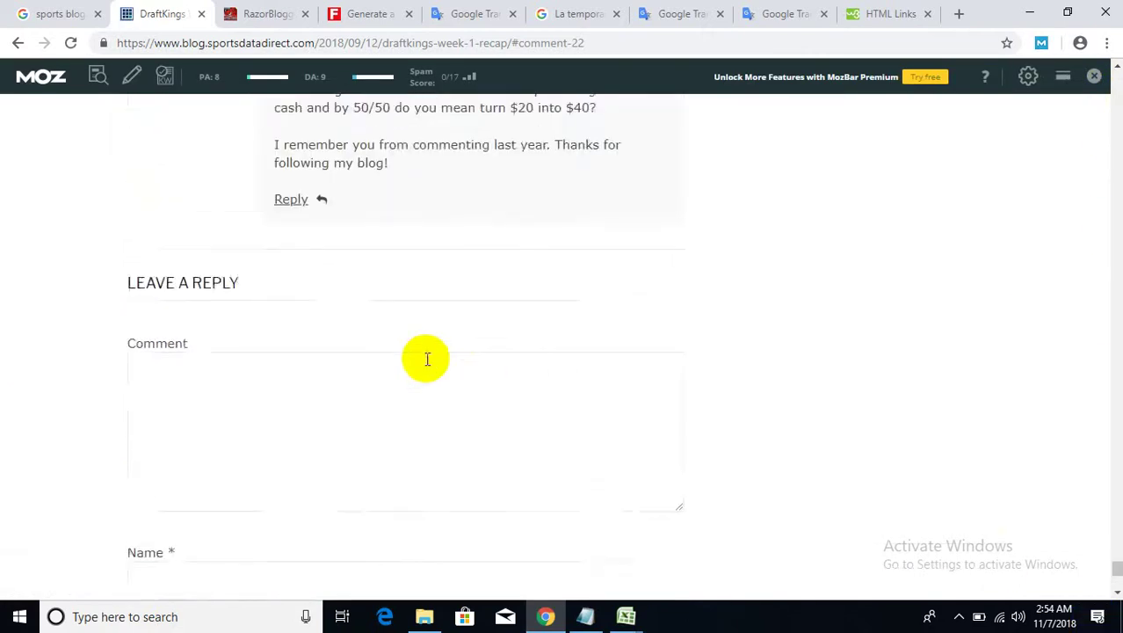
pyautogui.scroll(10, 426, 360)
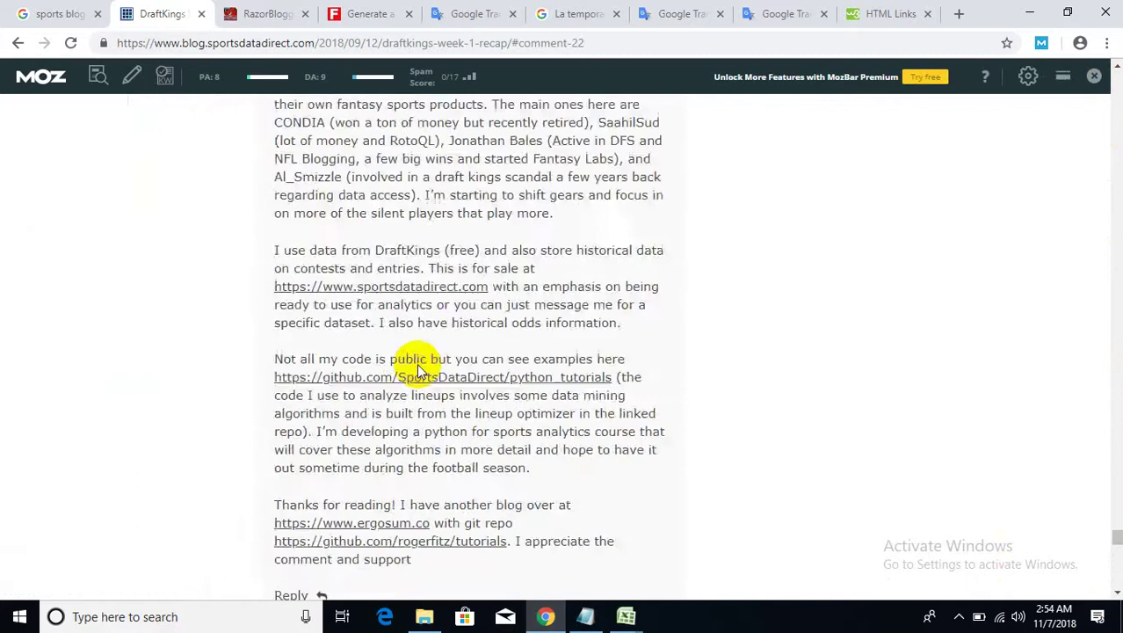
pyautogui.scroll(5, 419, 365)
pyautogui.scroll(-2, 417, 365)
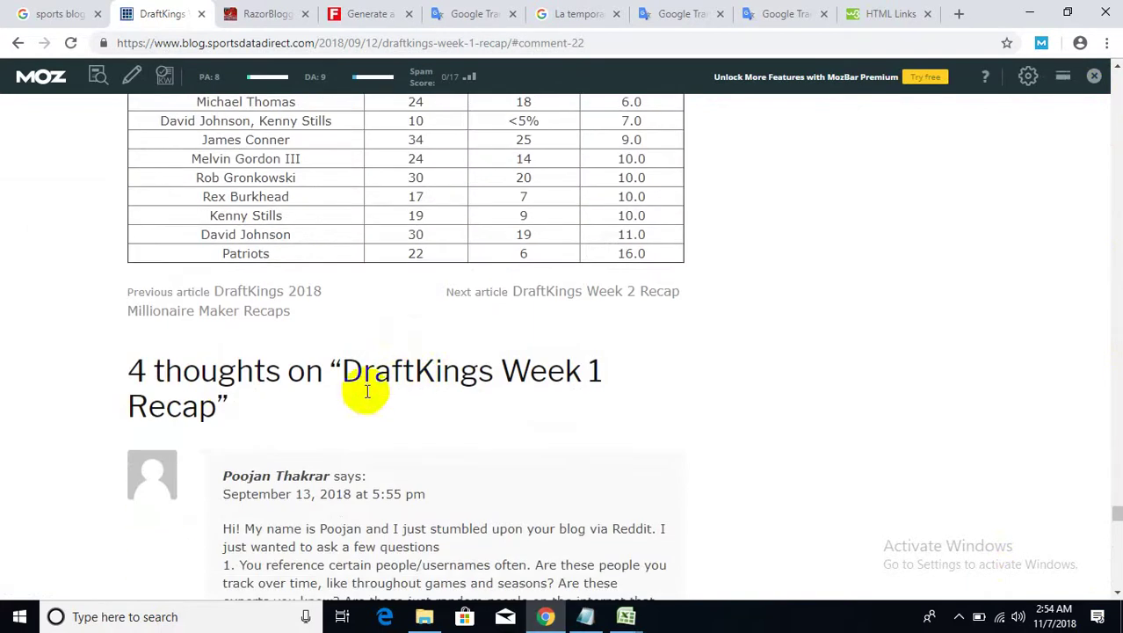
pyautogui.moveTo(218, 370); pyautogui.dragTo(152, 365)
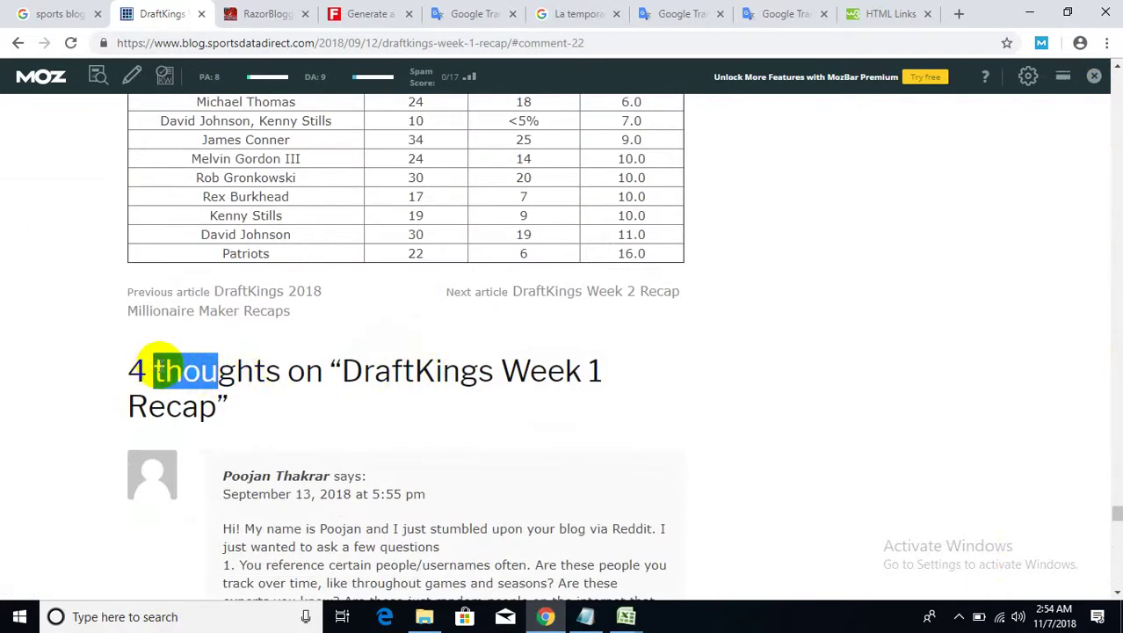
pyautogui.scroll(-1, 180, 370)
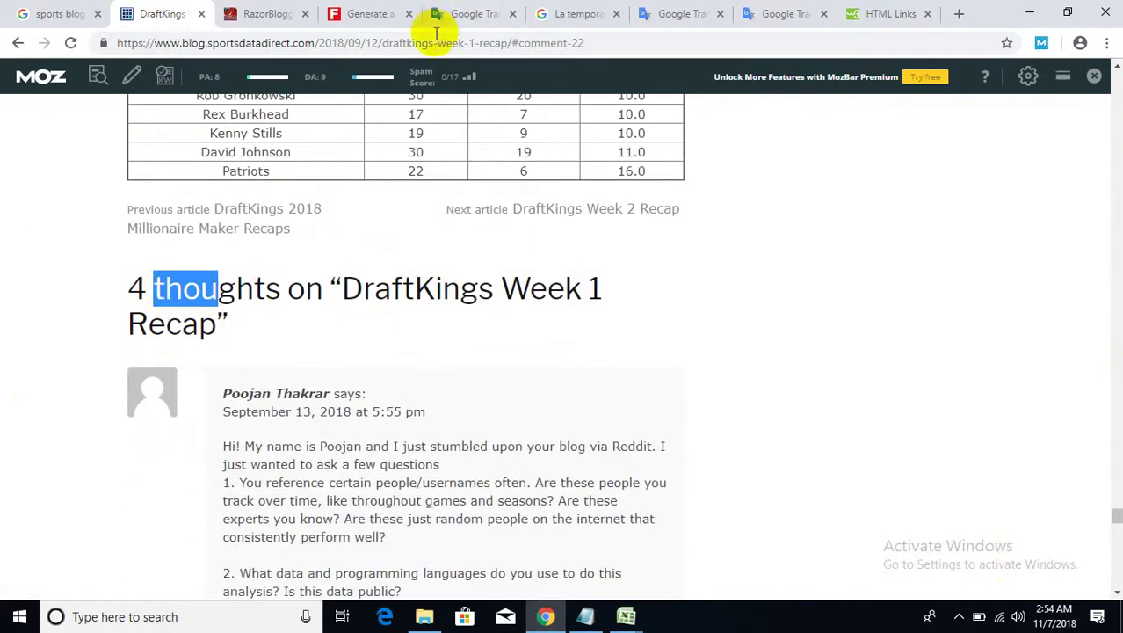
# - Copy the page's #comment-22 web address from the address bar
pyautogui.click(432, 41)
pyautogui.rightClick(434, 43)
pyautogui.click(465, 132)
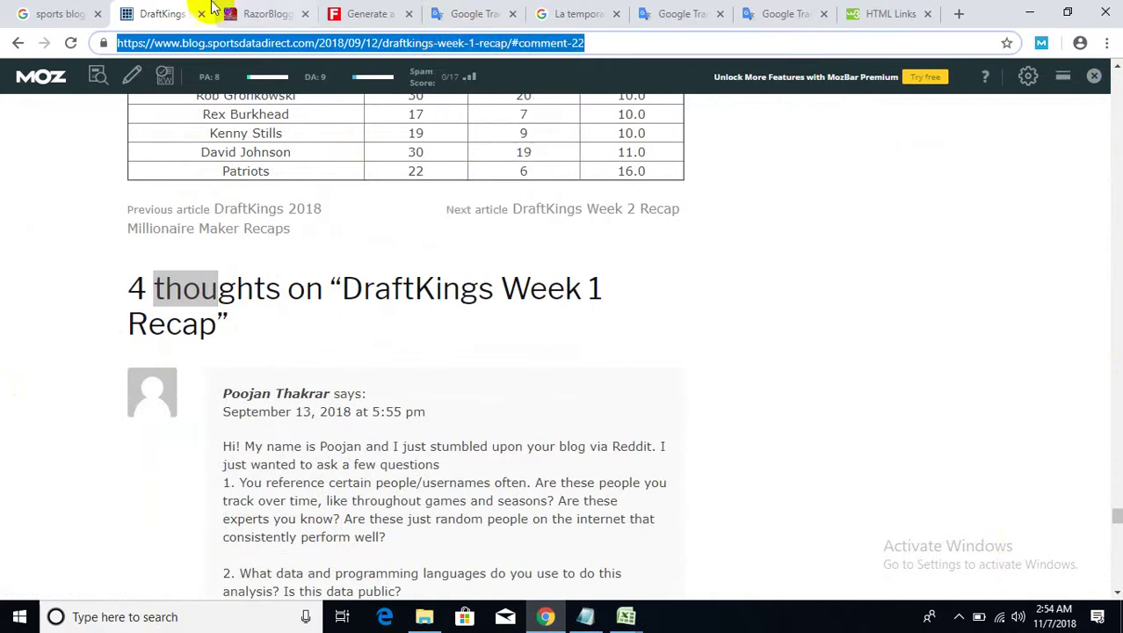
pyautogui.click(640, 620)
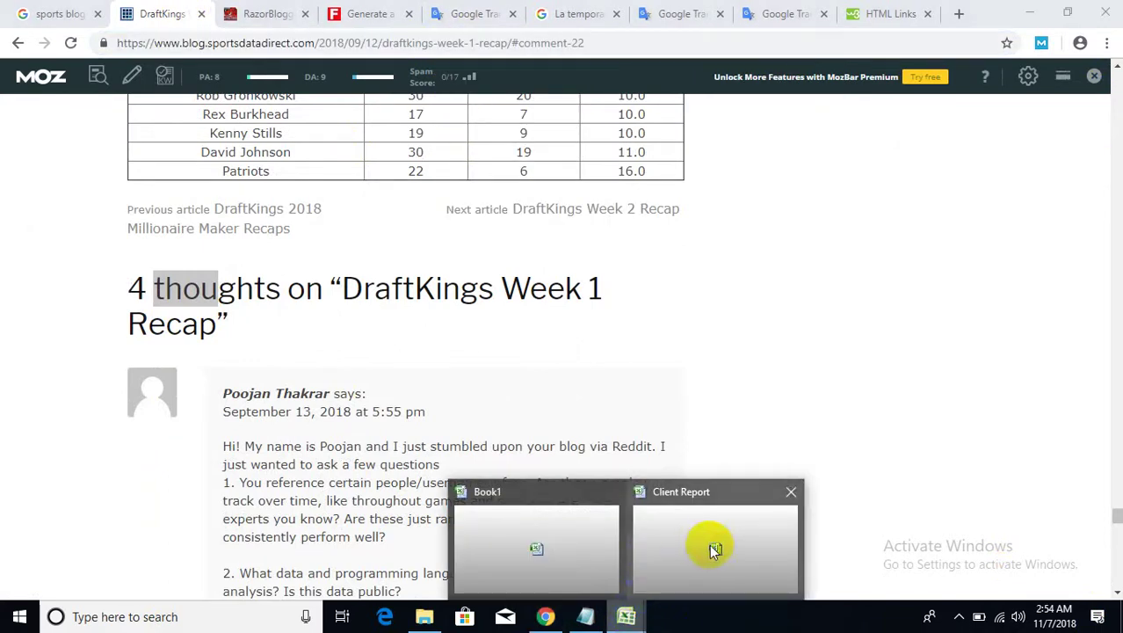
# - In Book1, paste the comment address into cell E3 and widen column E
pyautogui.click(562, 540)
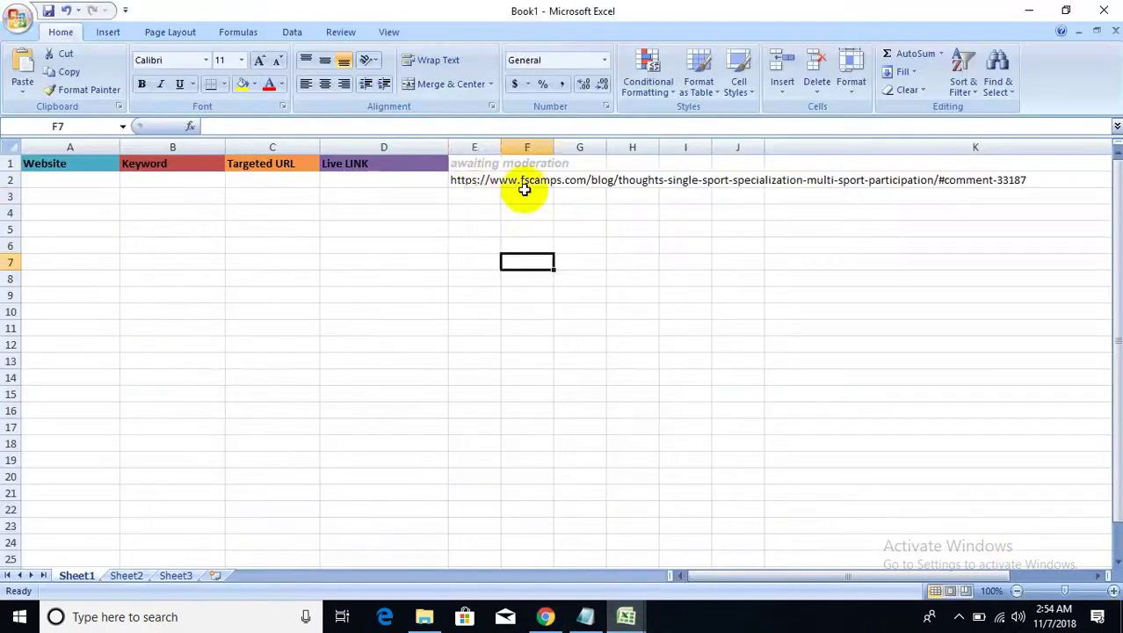
pyautogui.click(476, 195)
pyautogui.hotkey('ctrl', 'v')
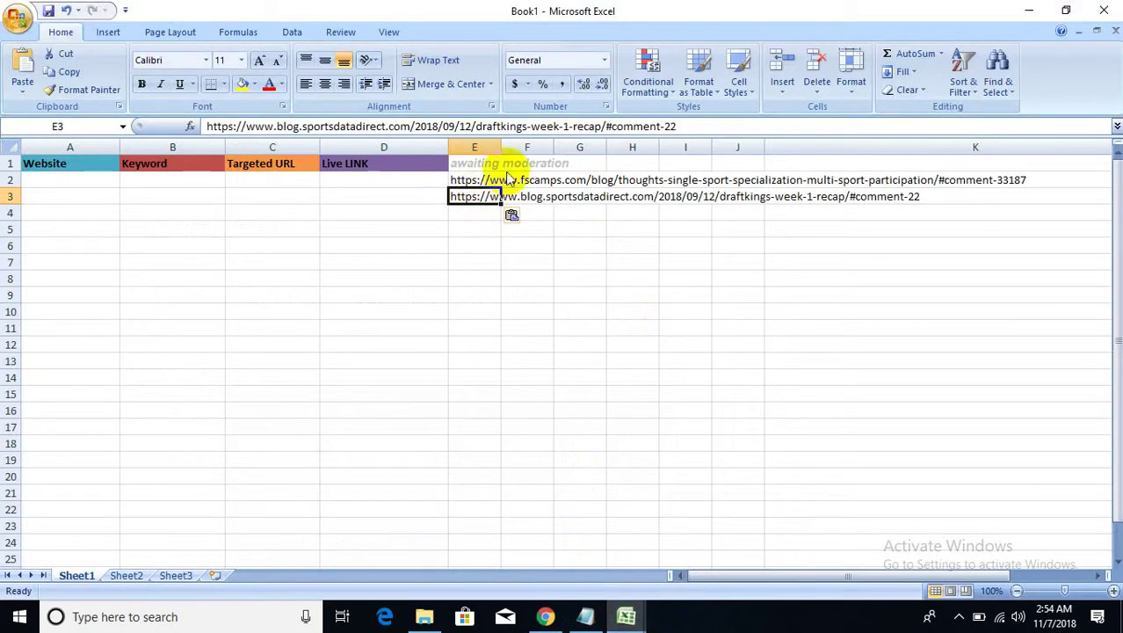
pyautogui.moveTo(501, 148); pyautogui.dragTo(736, 148)
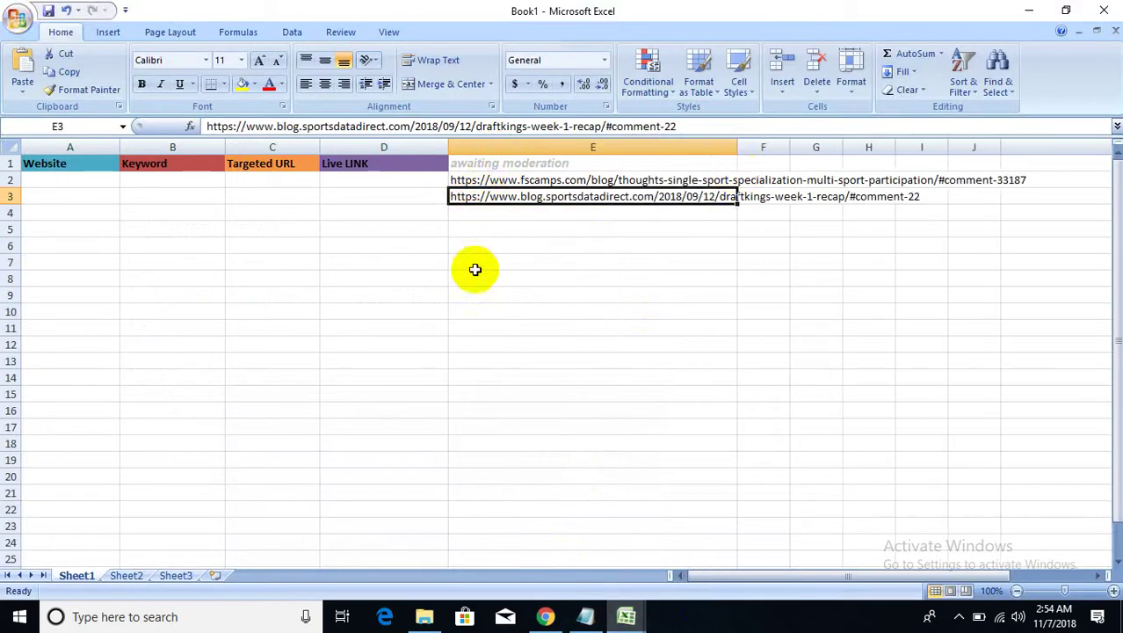
pyautogui.click(471, 263)
# - Review the logged links in E2 and E3, ending on empty cell E7
pyautogui.moveTo(513, 179); pyautogui.dragTo(514, 216)
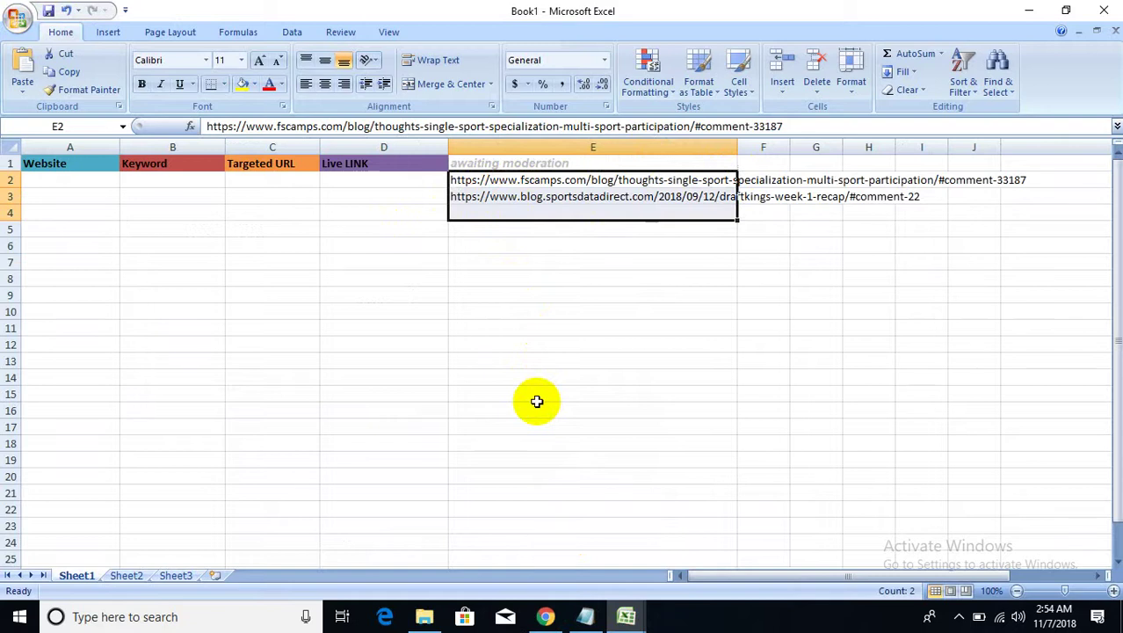
pyautogui.click(532, 180)
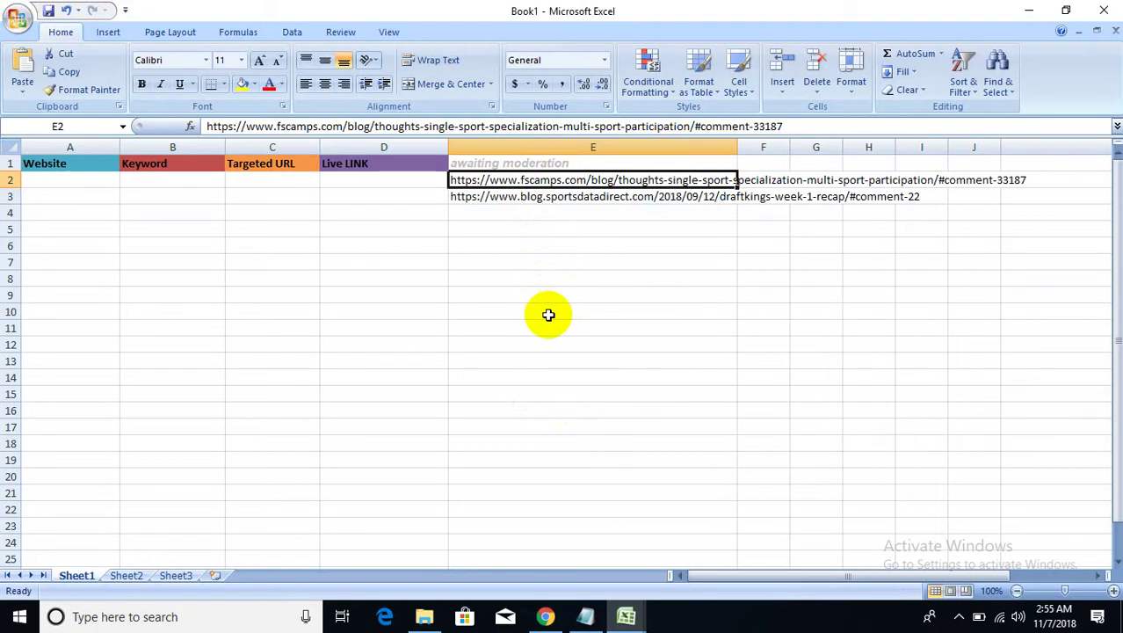
pyautogui.click(743, 180)
pyautogui.click(549, 258)
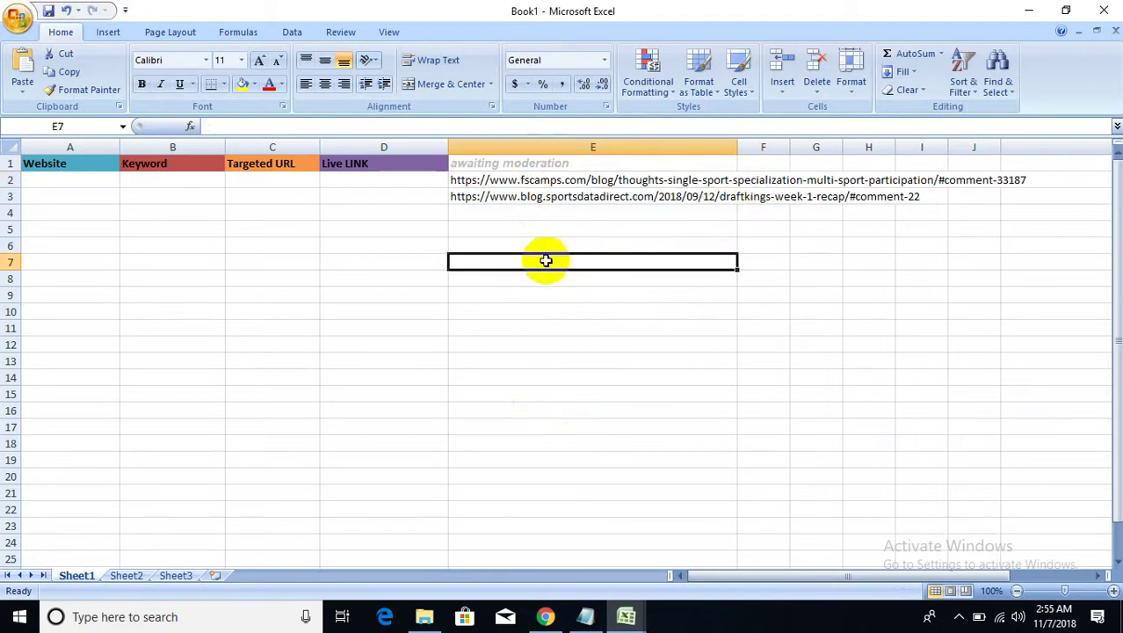
# - Close the DraftKings and RazorBloggers tabs and return to the 'sports blog + comments' results
pyautogui.click(545, 615)
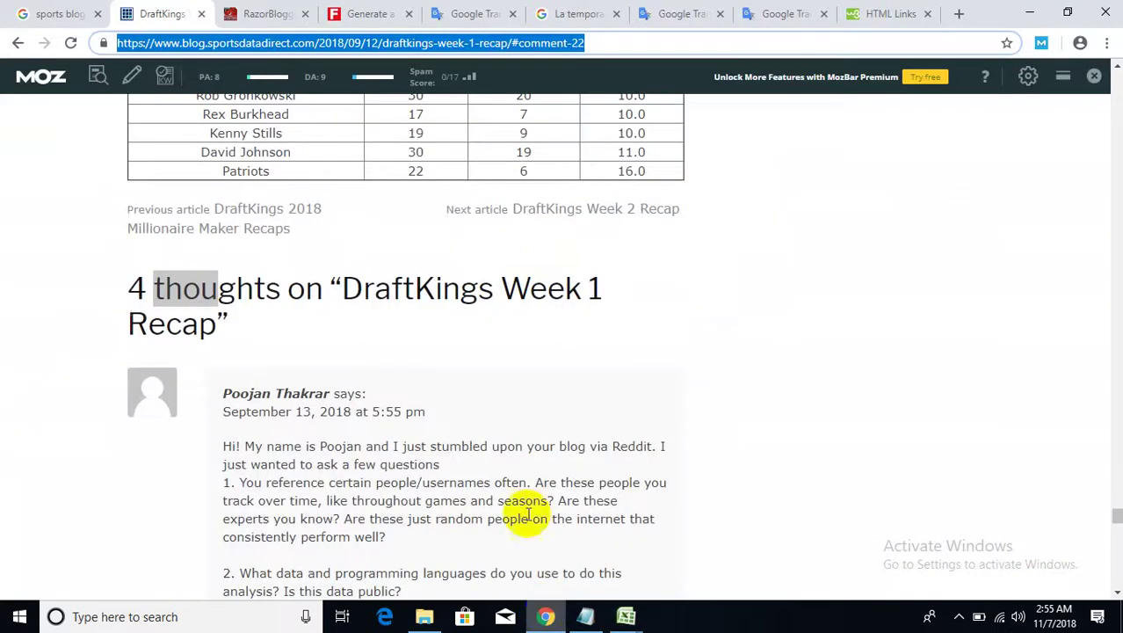
pyautogui.scroll(15, 388, 326)
pyautogui.click(202, 14)
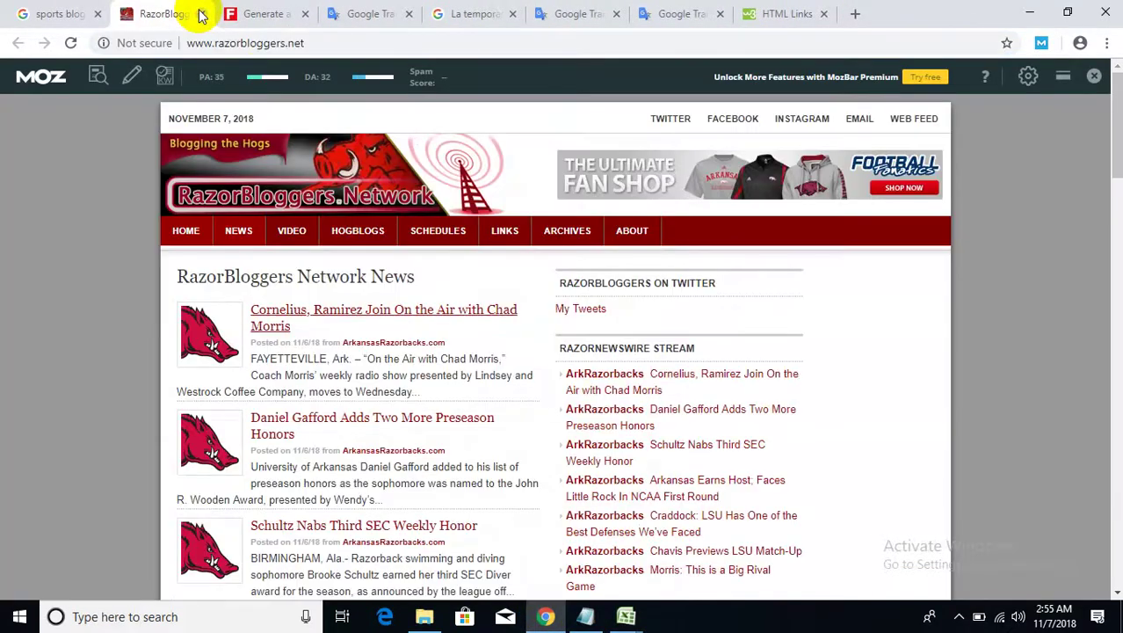
pyautogui.click(200, 14)
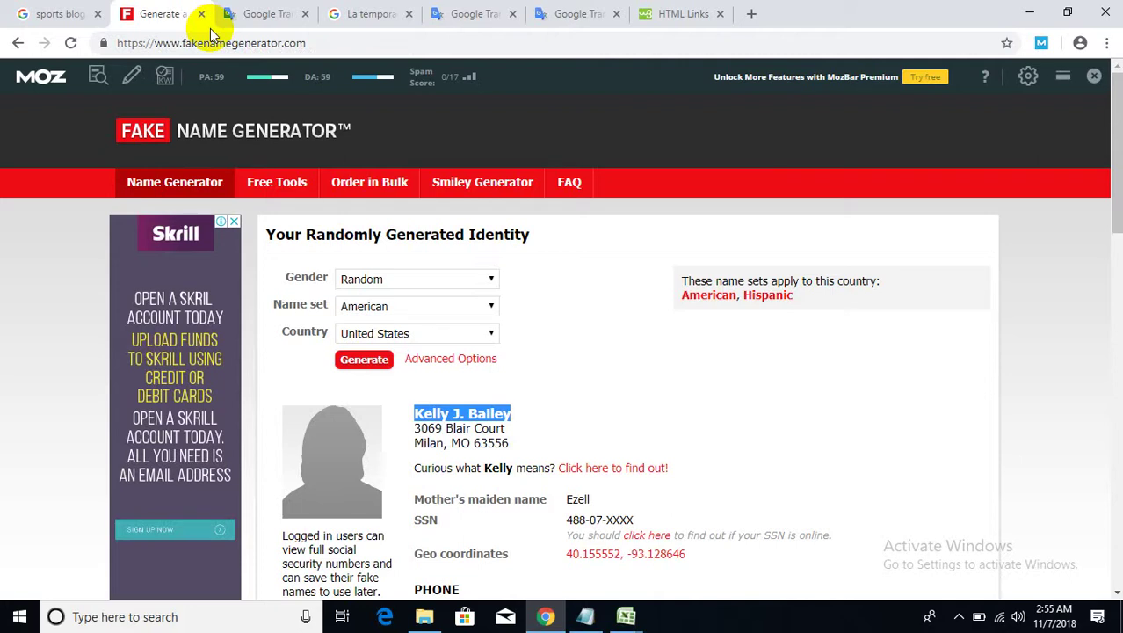
pyautogui.click(35, 13)
pyautogui.scroll(5, 661, 342)
# - Replace the Google query with 'comments by intensedebate +' and run the search
pyautogui.scroll(1, 662, 342)
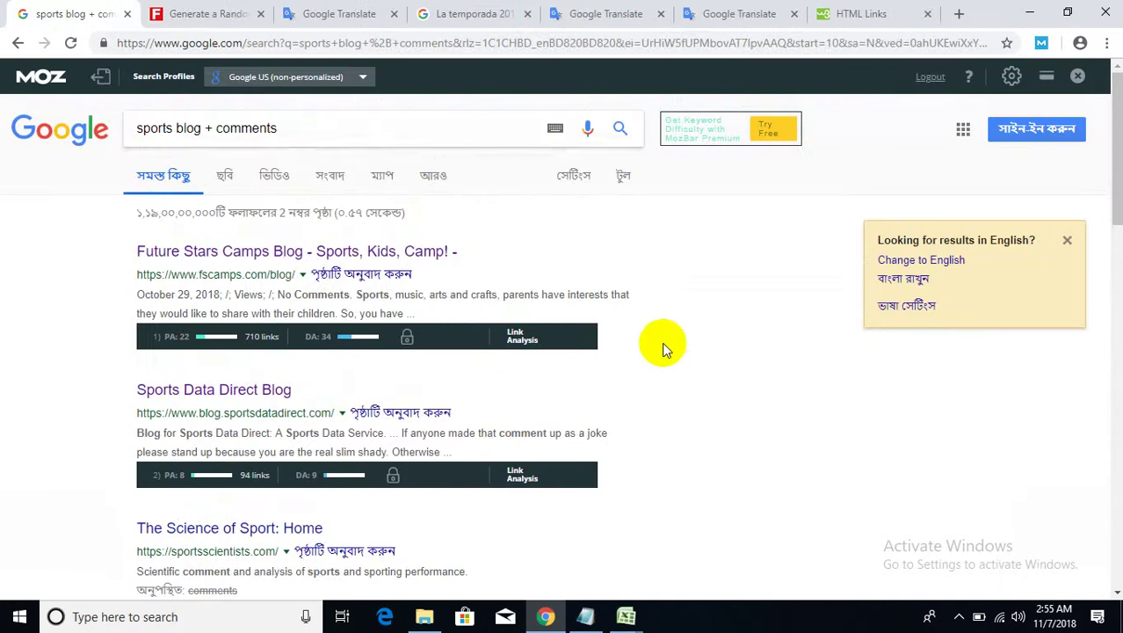
pyautogui.moveTo(326, 127); pyautogui.dragTo(88, 123)
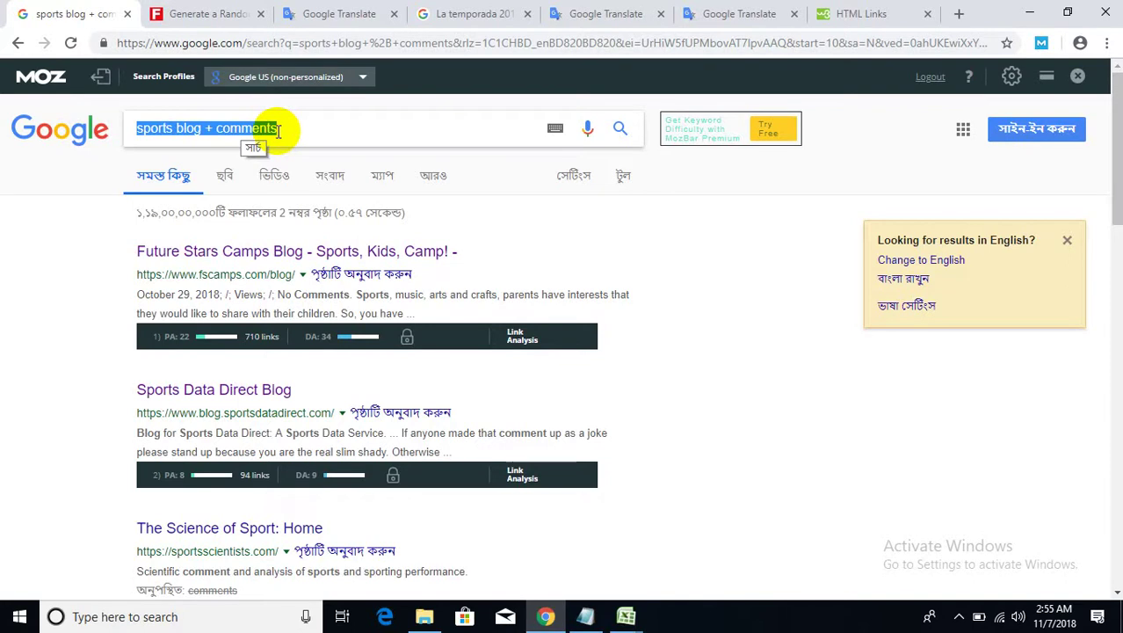
pyautogui.write('i')
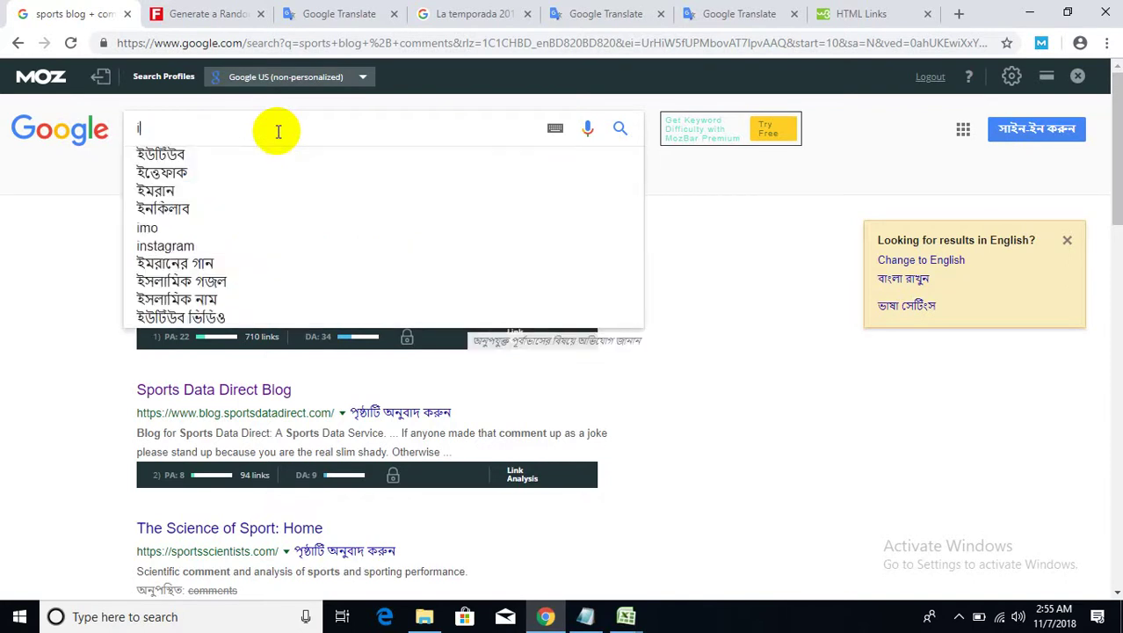
pyautogui.write('nte')
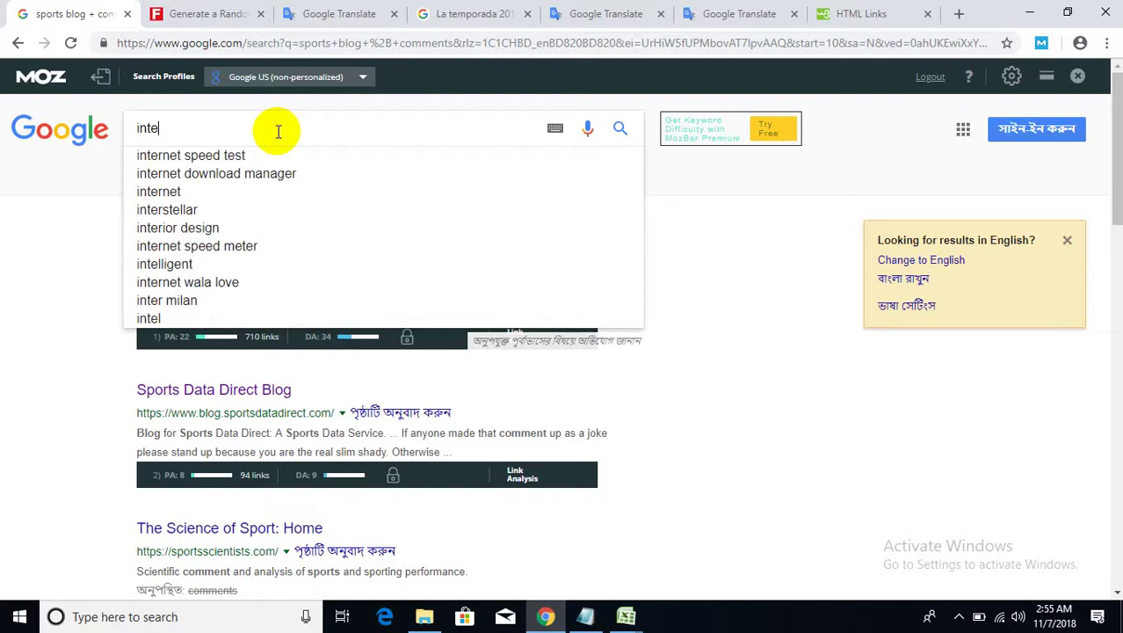
pyautogui.write('nsedebe')
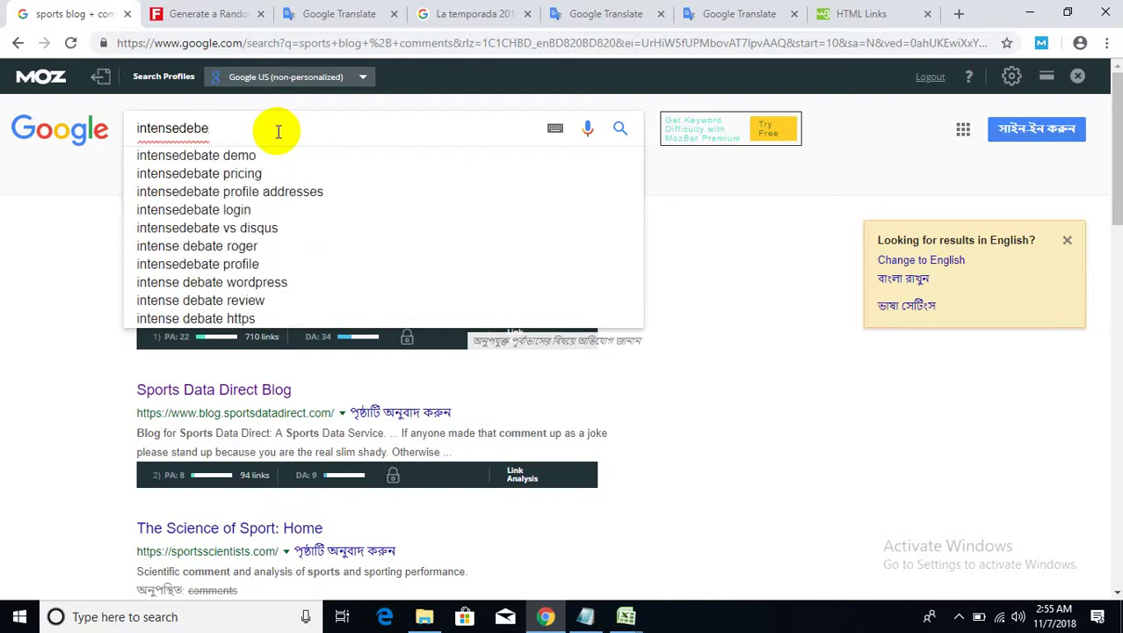
pyautogui.press('BackSpace')
pyautogui.write('ate')
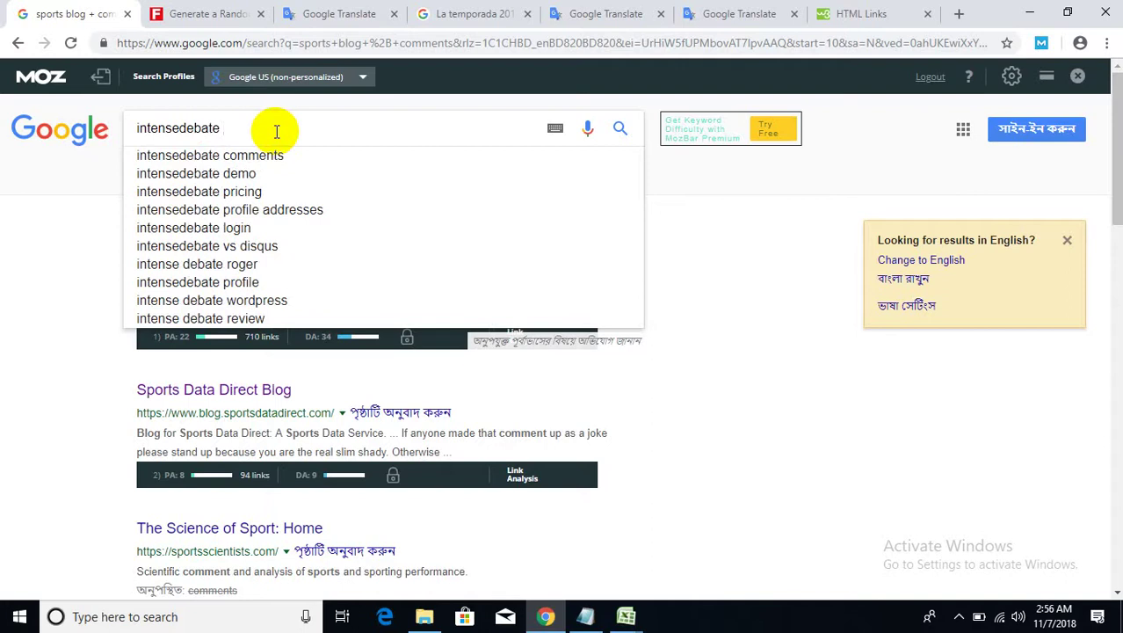
pyautogui.click(137, 130)
pyautogui.write('c')
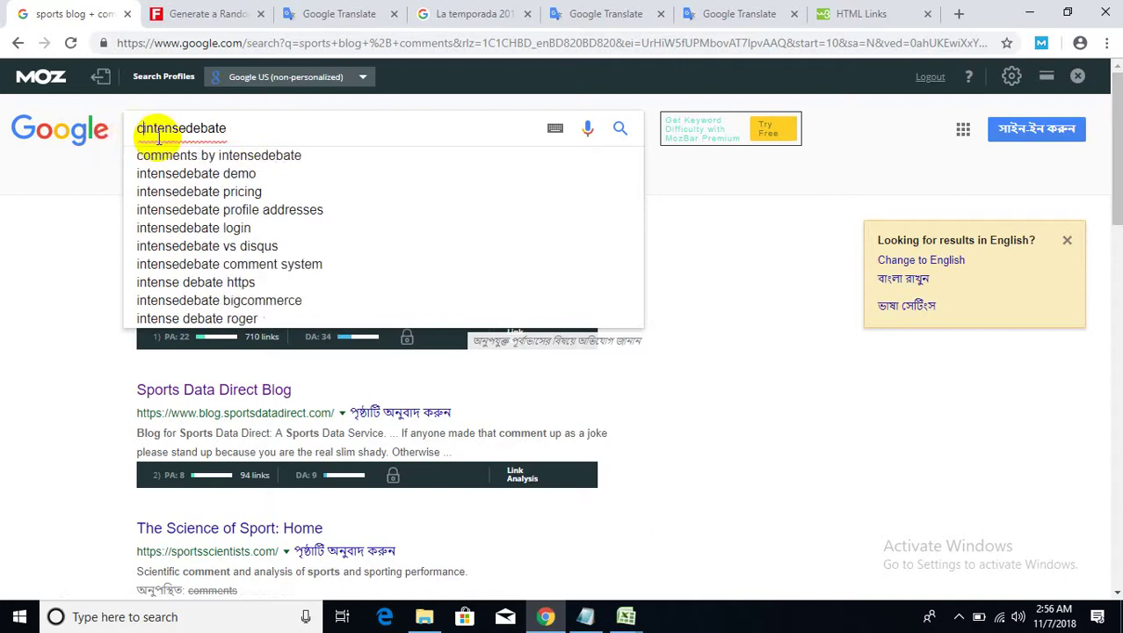
pyautogui.write('omments')
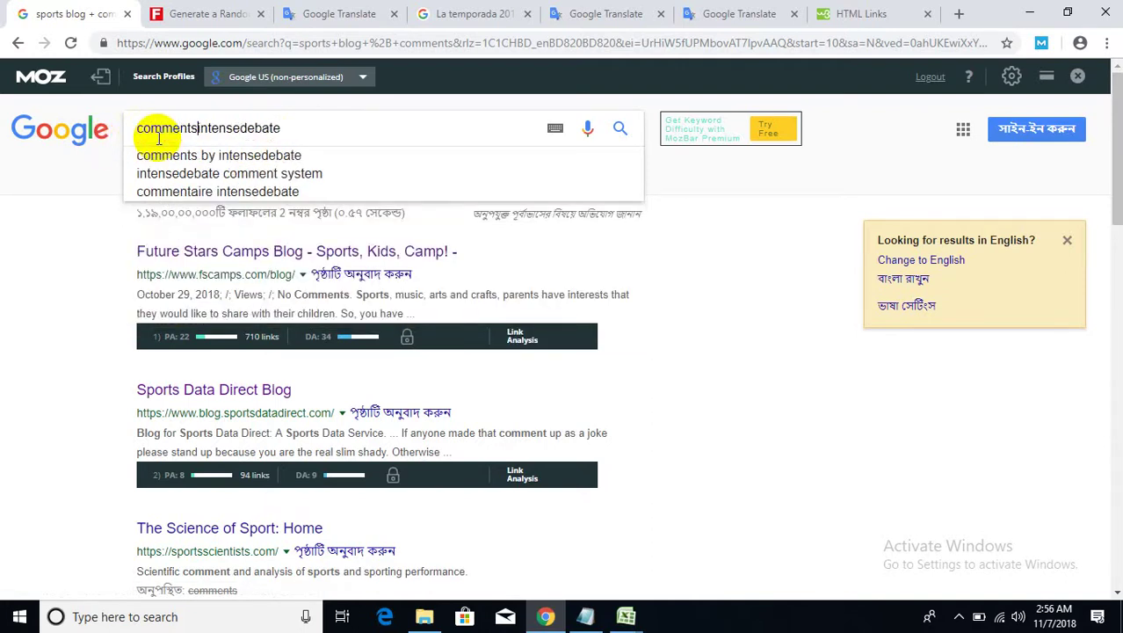
pyautogui.write(' by')
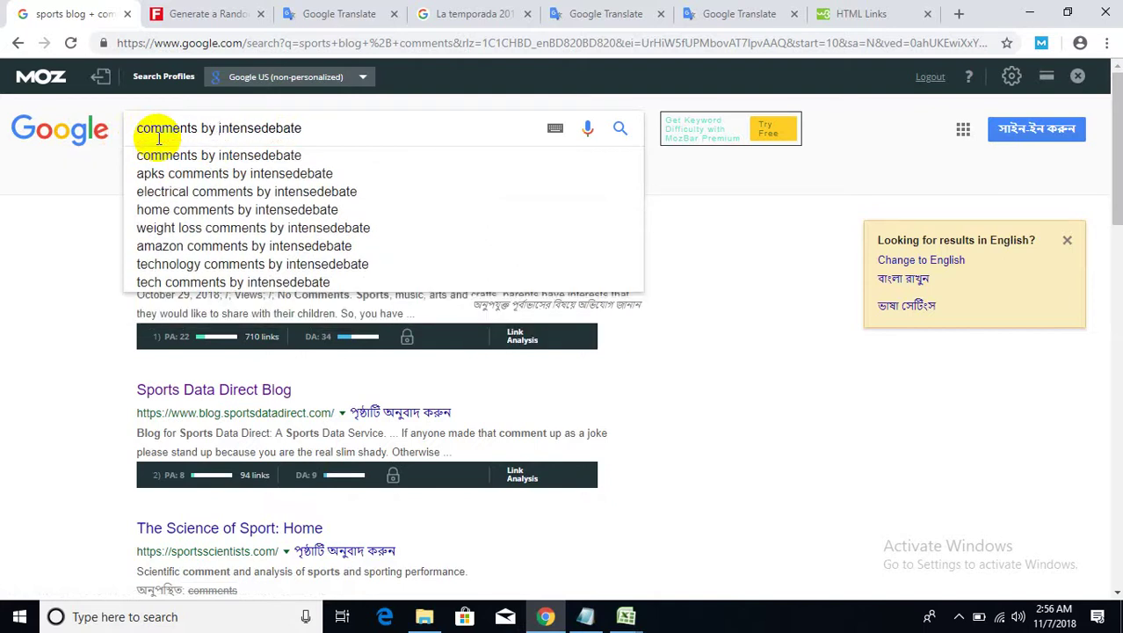
pyautogui.moveTo(326, 128); pyautogui.dragTo(114, 132)
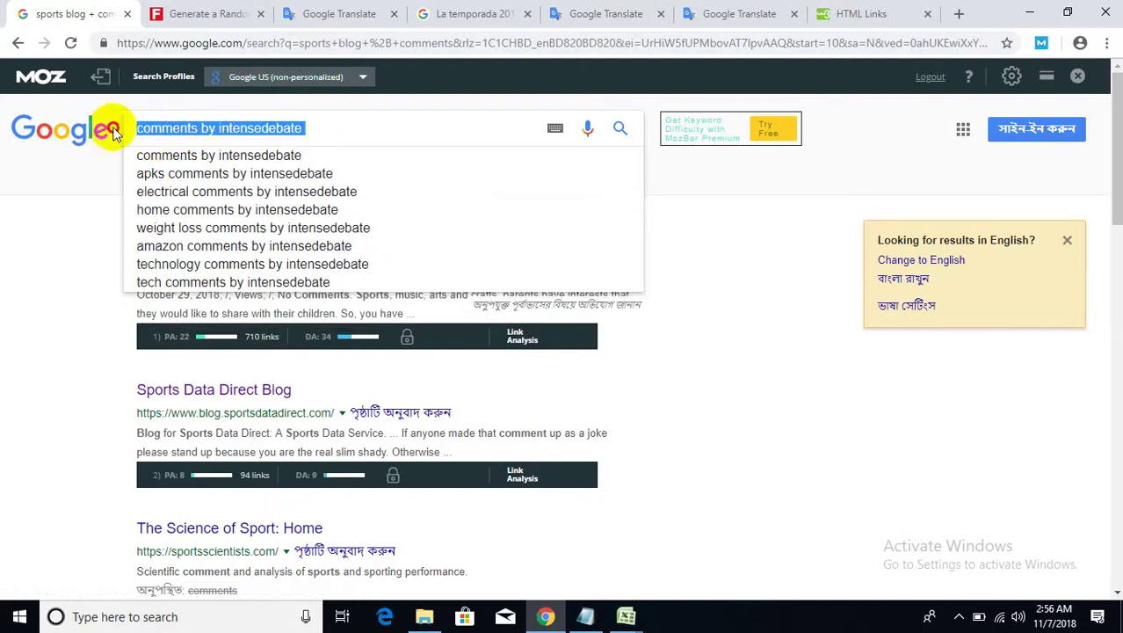
pyautogui.click(335, 130)
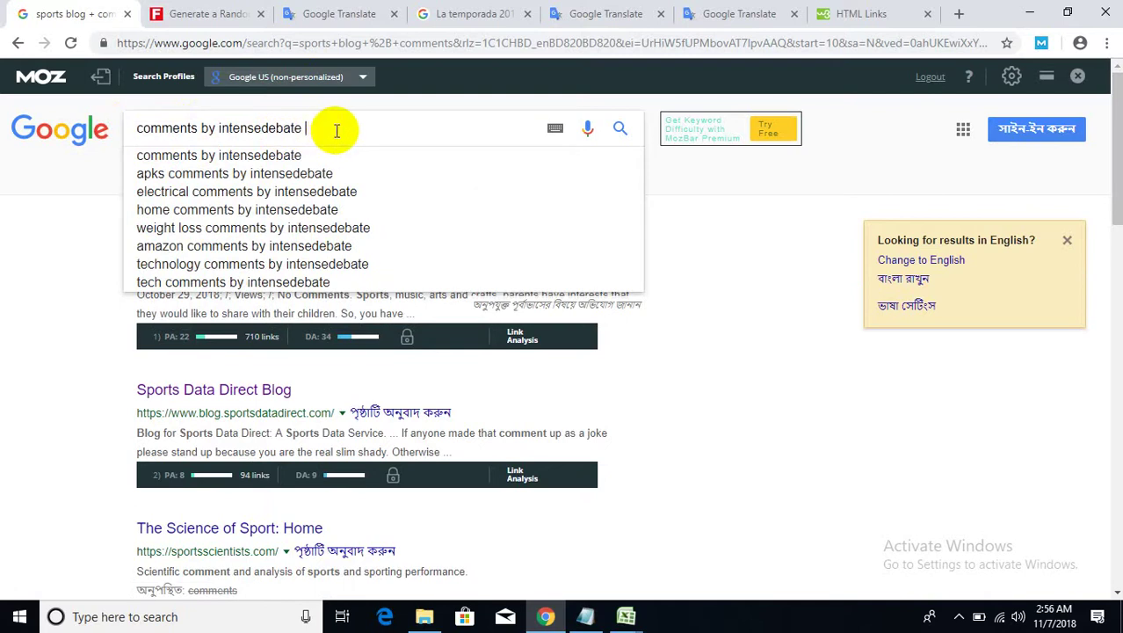
pyautogui.write('+')
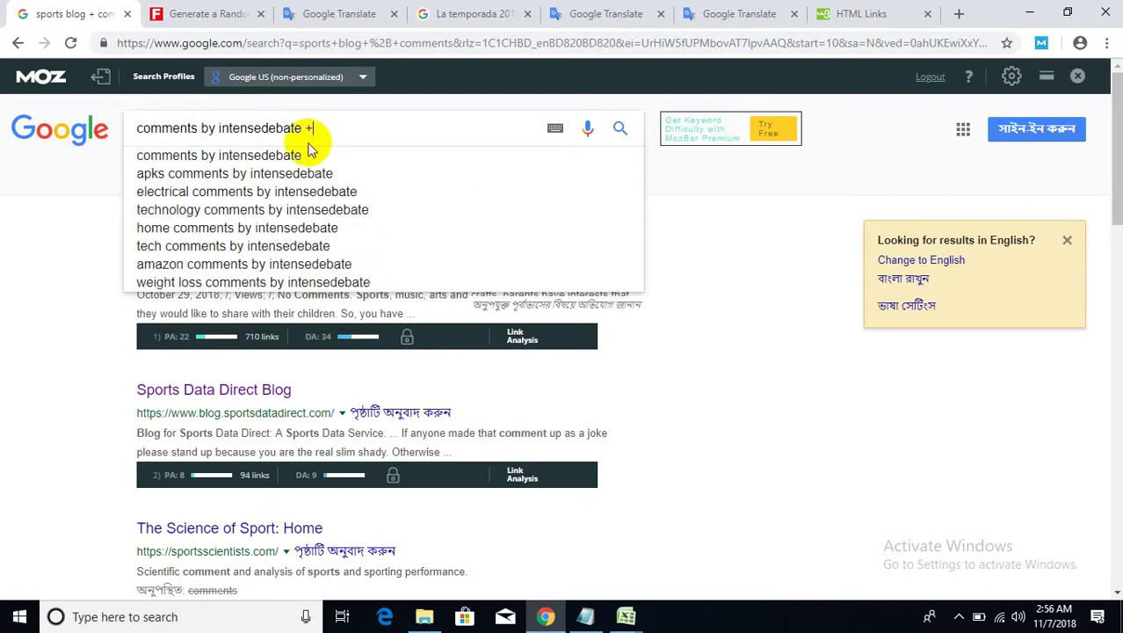
pyautogui.press('Return')
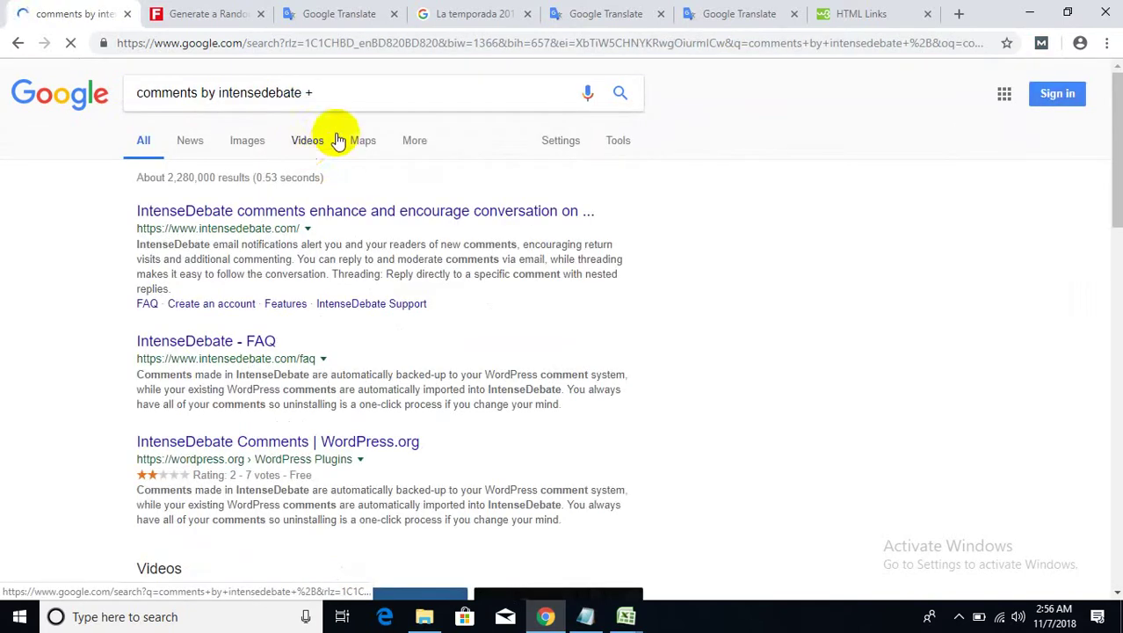
# - Extend the query to 'comments by intensedebate + "sports"' and search again
pyautogui.click(350, 94)
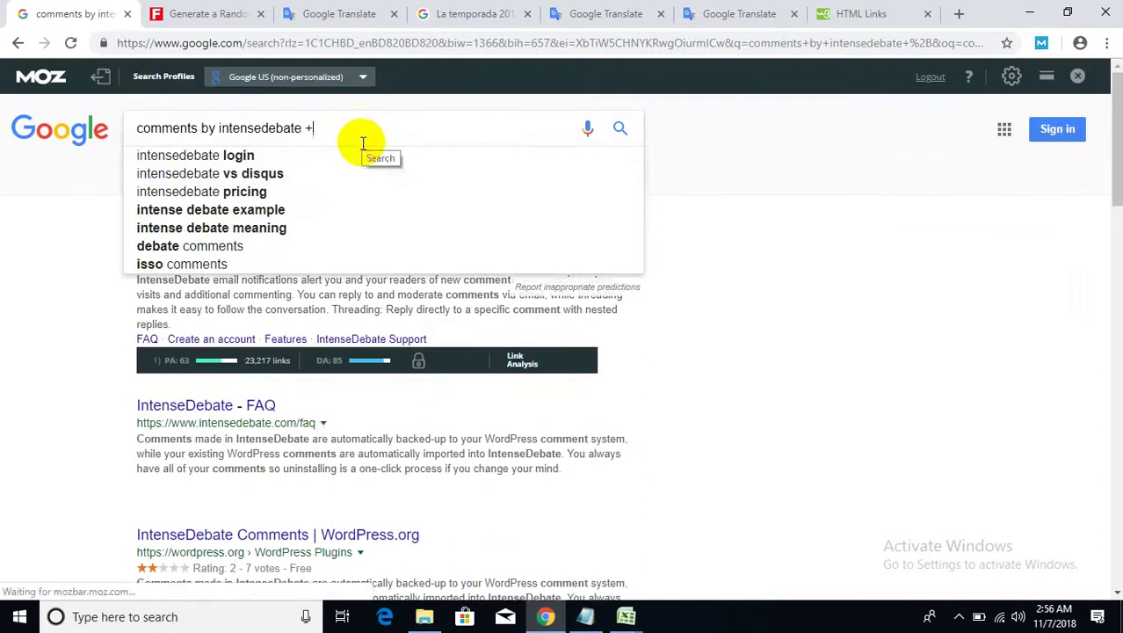
pyautogui.write('"')
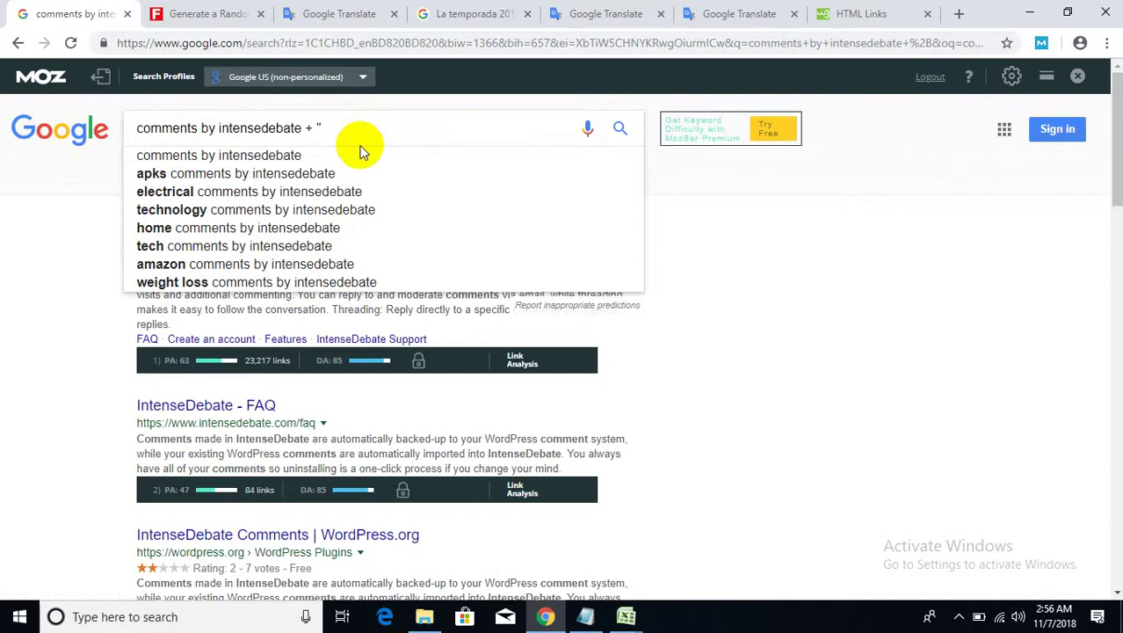
pyautogui.write('spo')
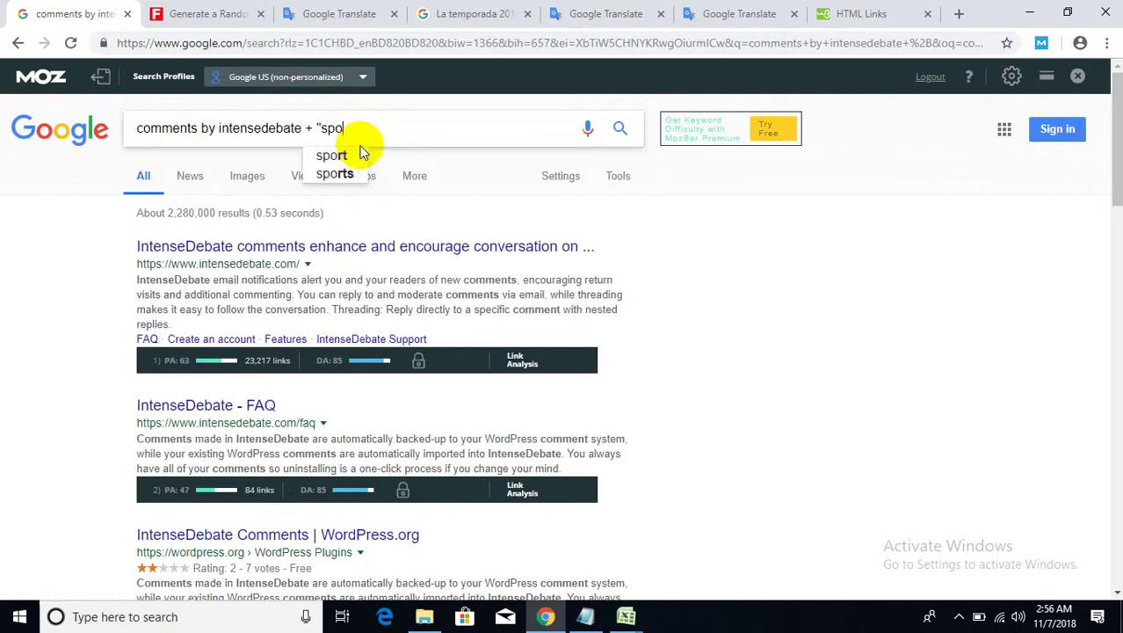
pyautogui.write('rts')
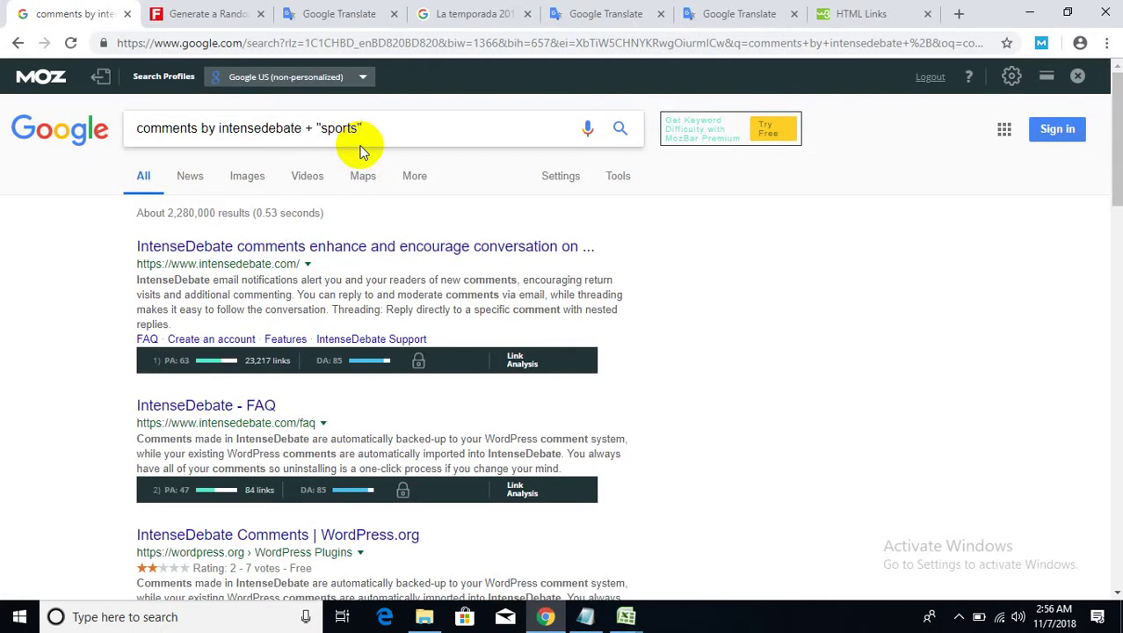
pyautogui.moveTo(357, 128); pyautogui.dragTo(319, 129)
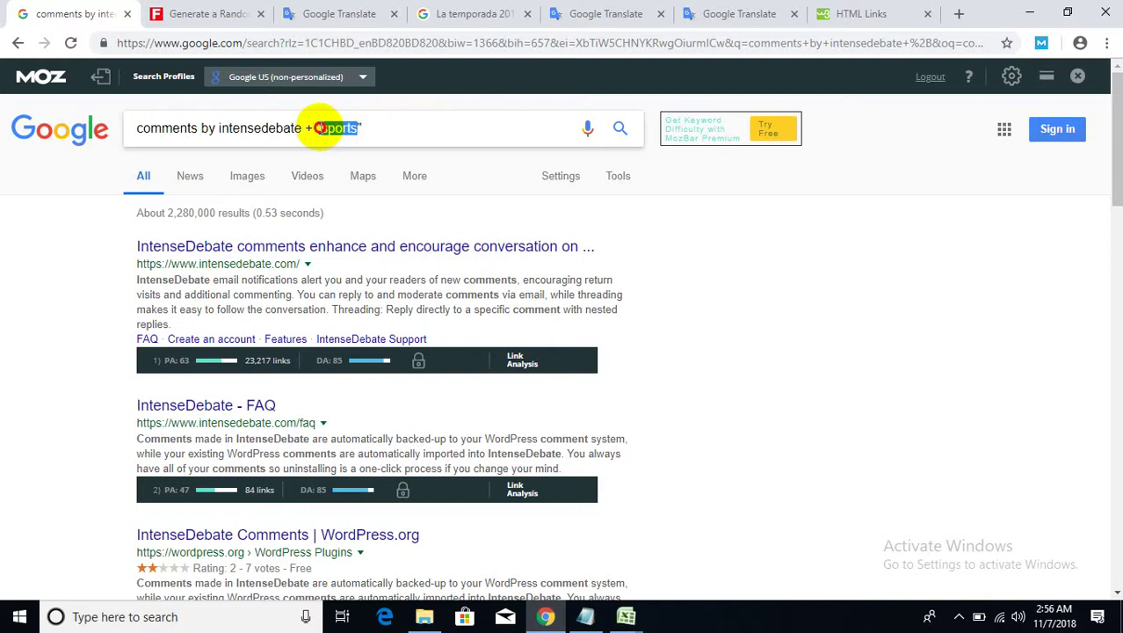
pyautogui.click(353, 130)
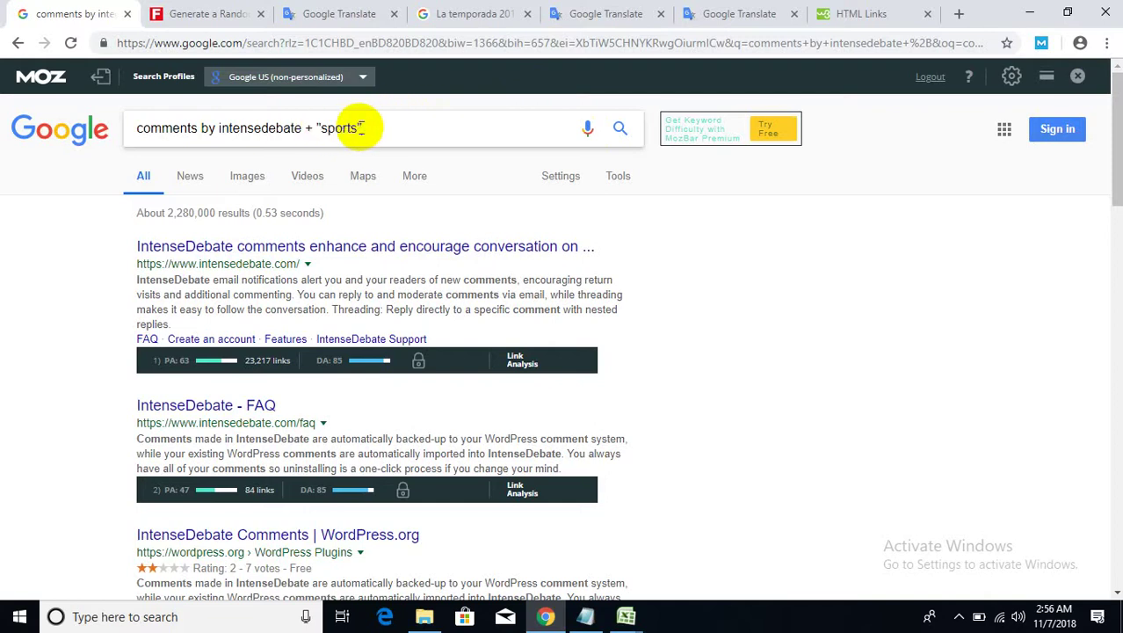
pyautogui.click(582, 618)
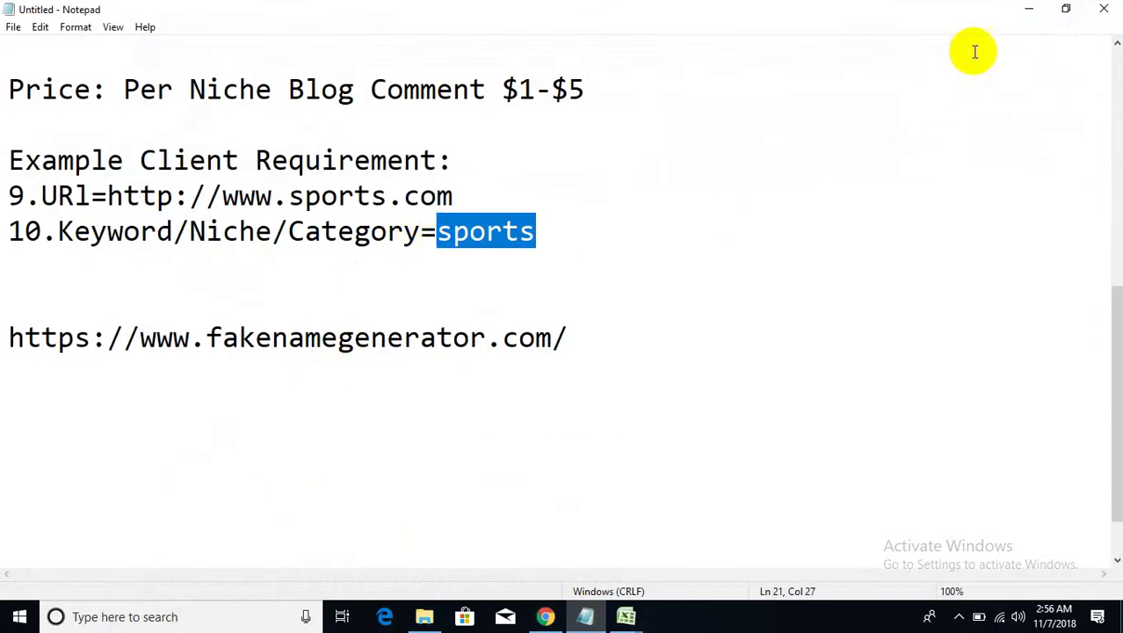
pyautogui.click(1027, 10)
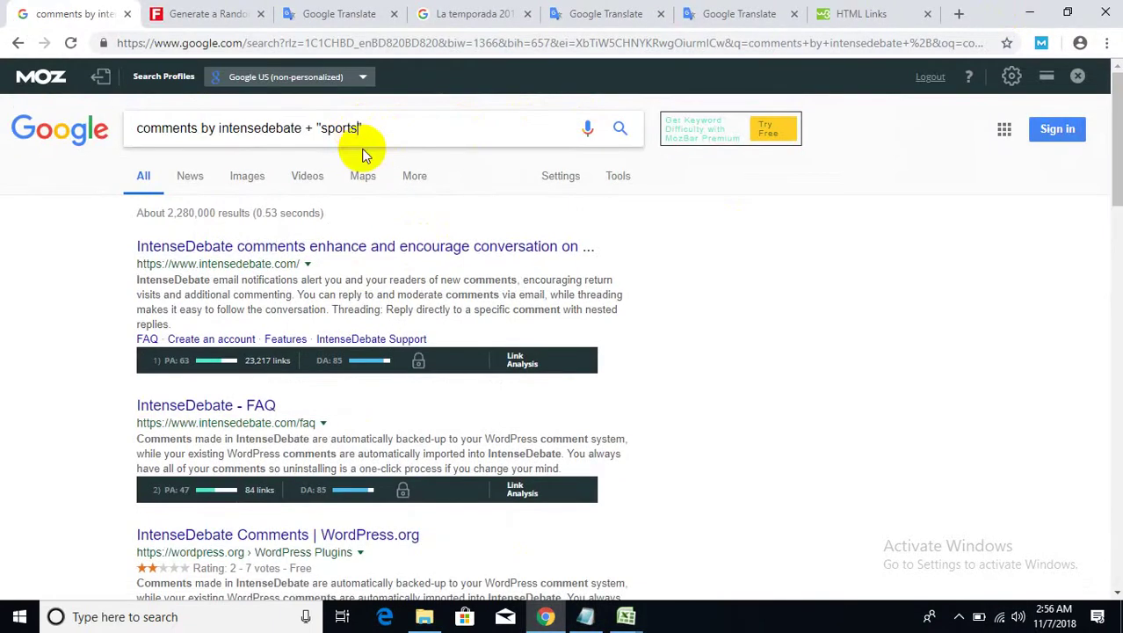
pyautogui.click(456, 128)
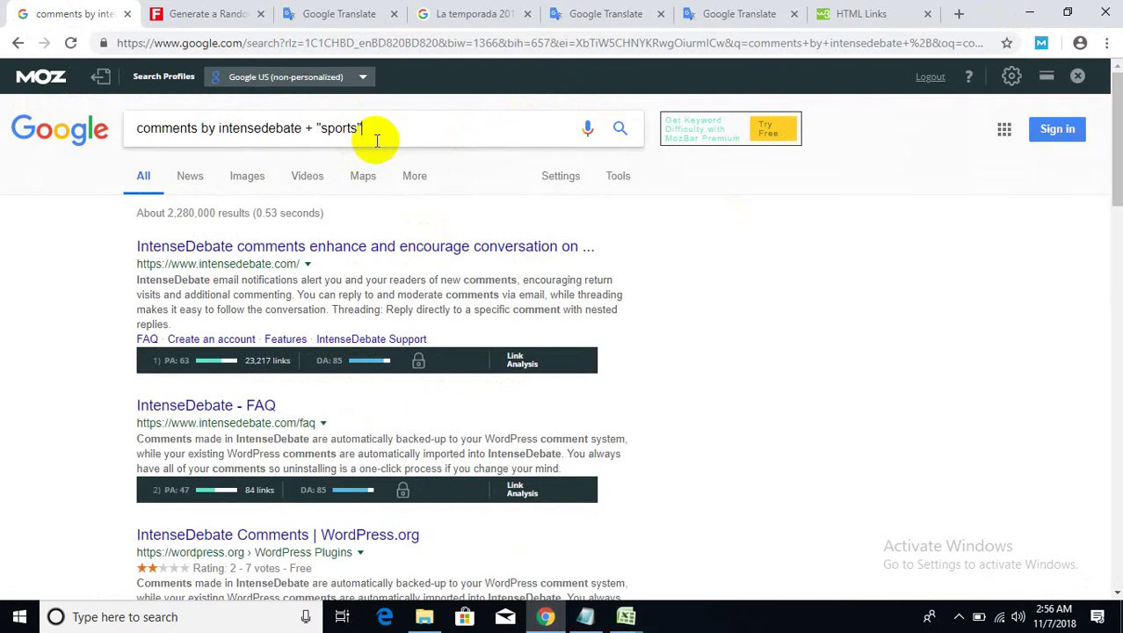
pyautogui.press('Return')
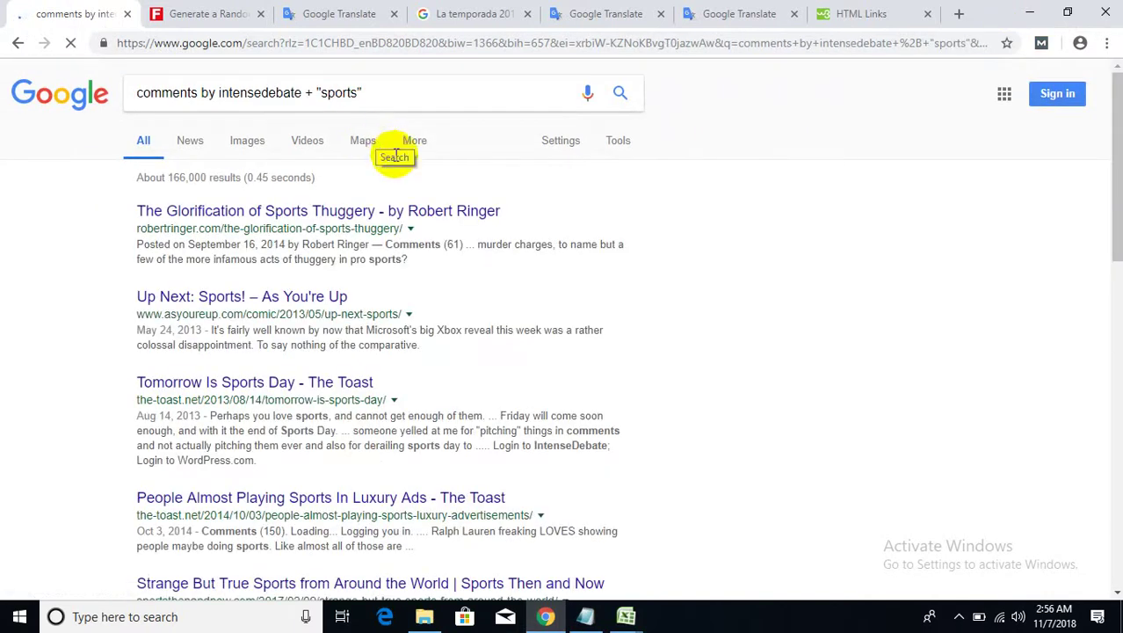
# - Select 'intensedebate' in the query and switch to the La temporada 2018 results tab
pyautogui.scroll(-1, 771, 238)
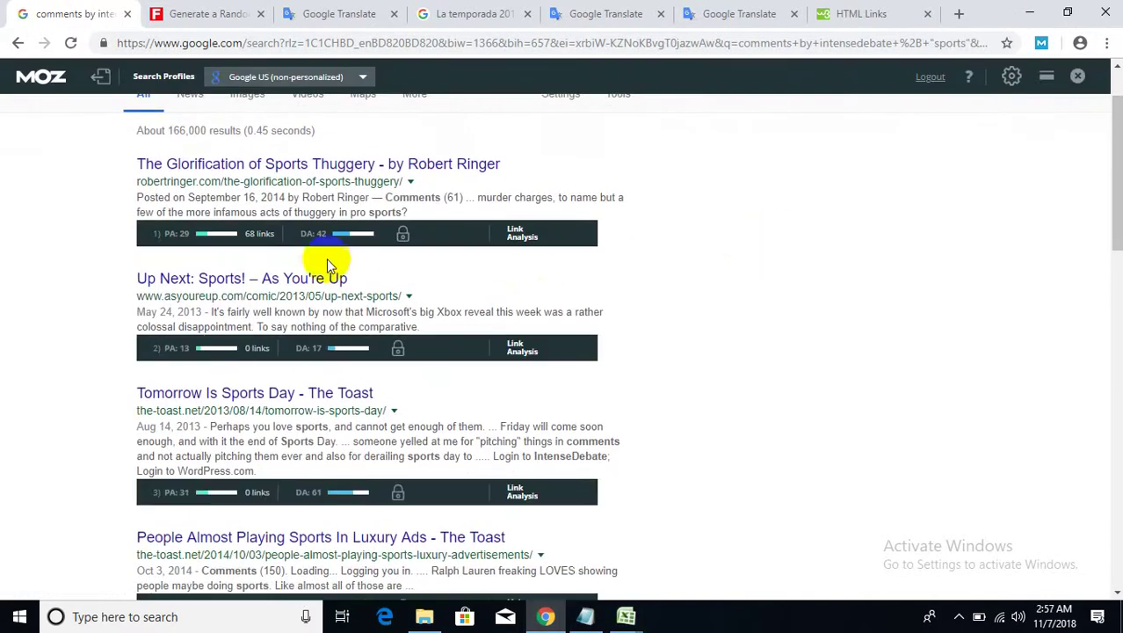
pyautogui.scroll(-2, 97, 312)
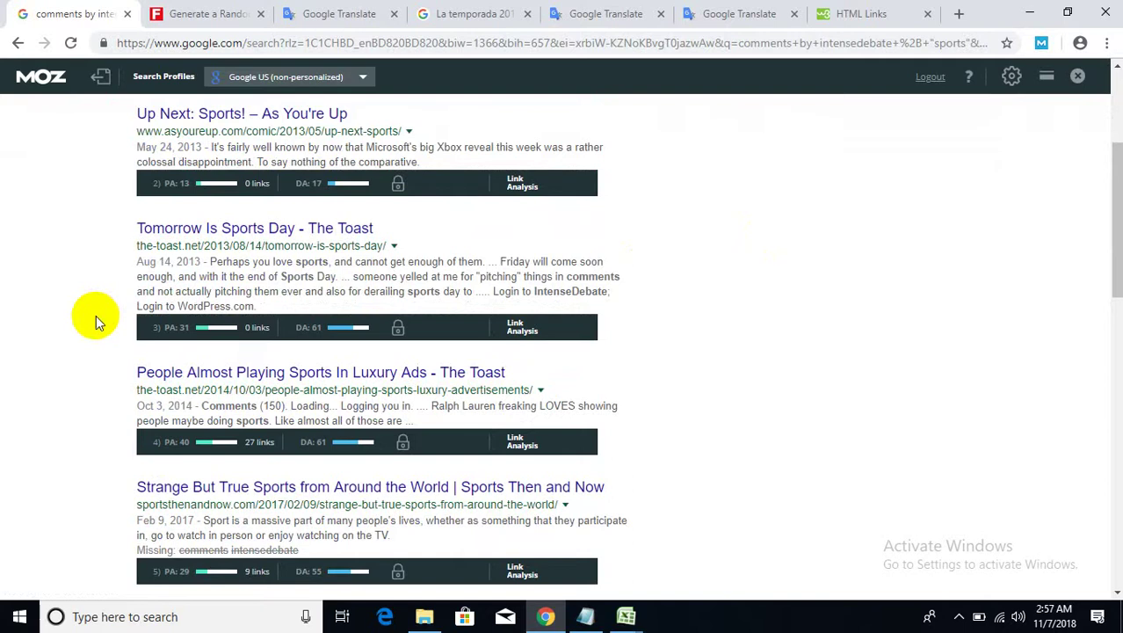
pyautogui.scroll(-2, 98, 324)
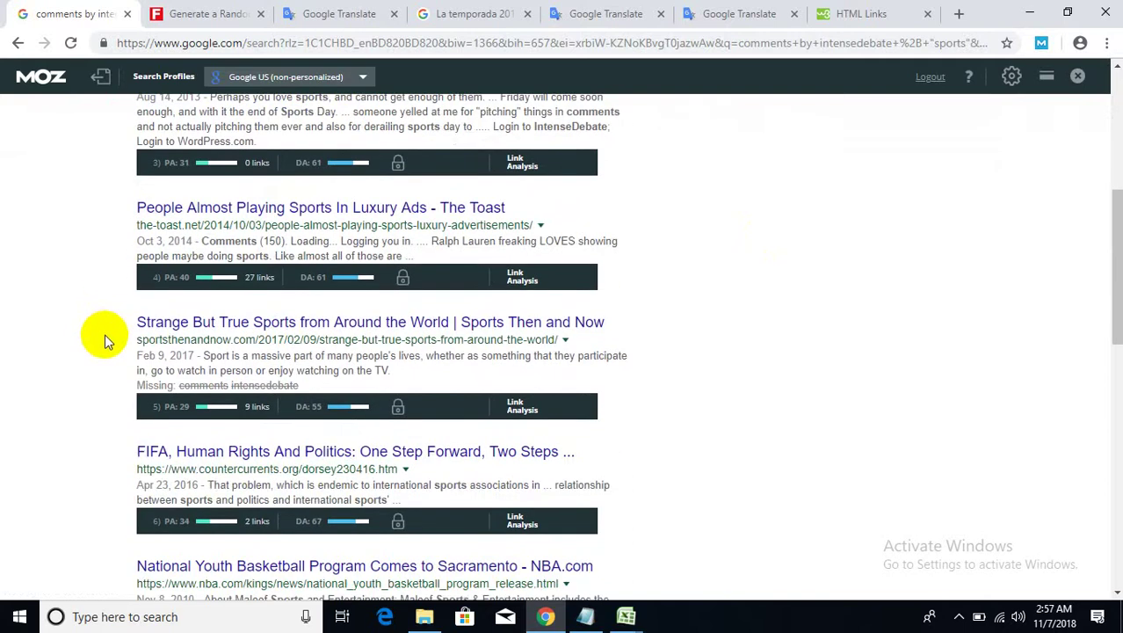
pyautogui.scroll(5, 104, 337)
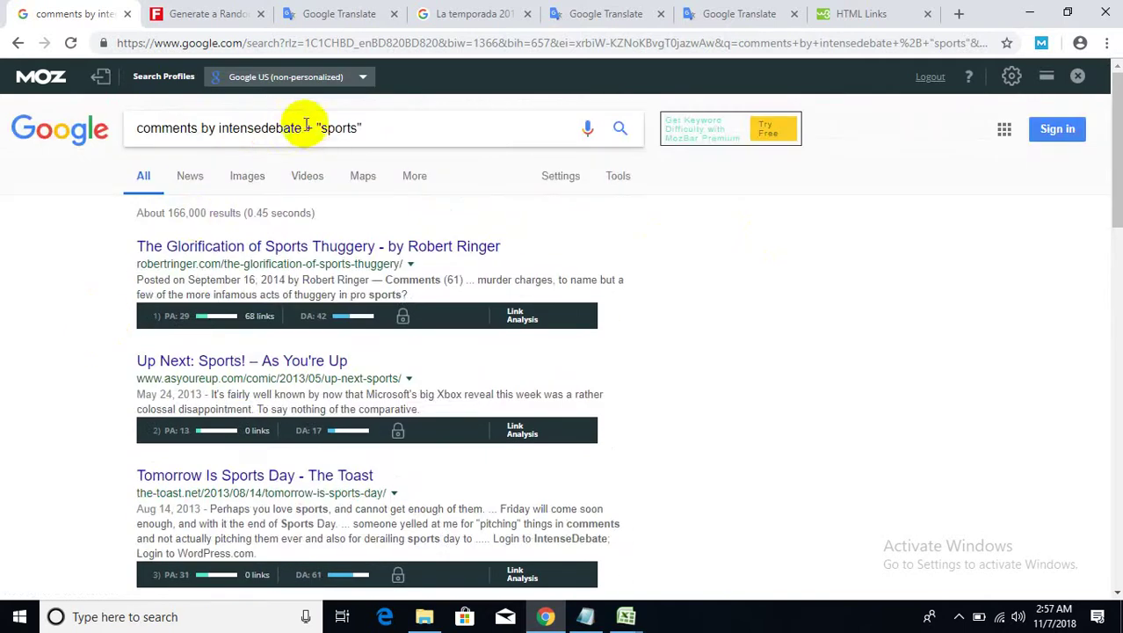
pyautogui.moveTo(306, 124); pyautogui.dragTo(113, 130)
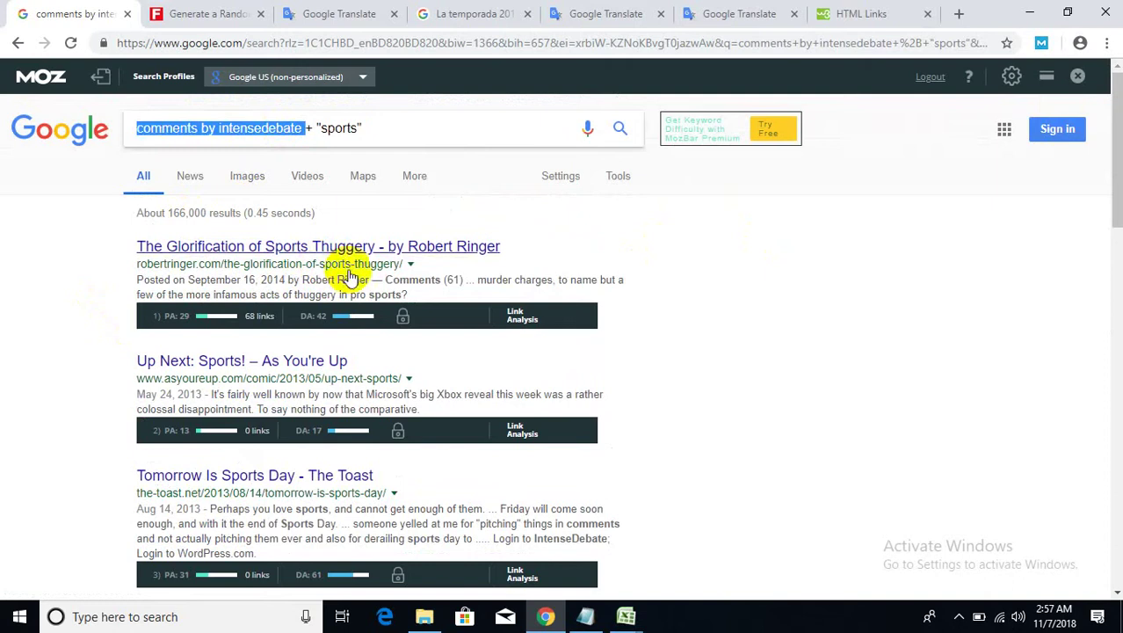
pyautogui.click(453, 13)
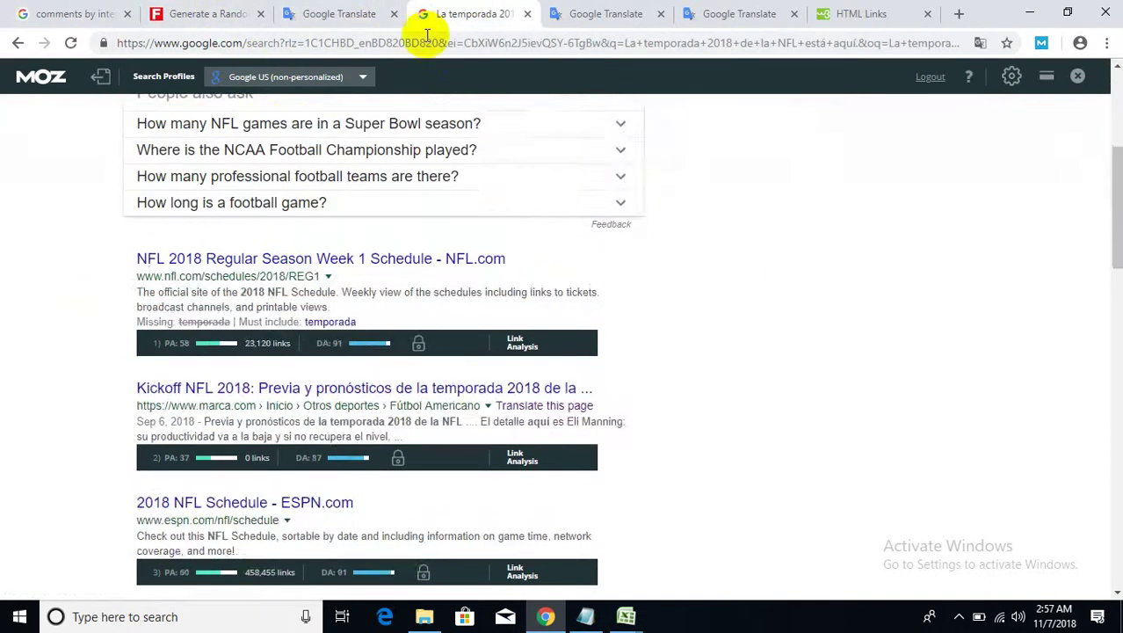
pyautogui.scroll(-5, 364, 118)
pyautogui.click(79, 13)
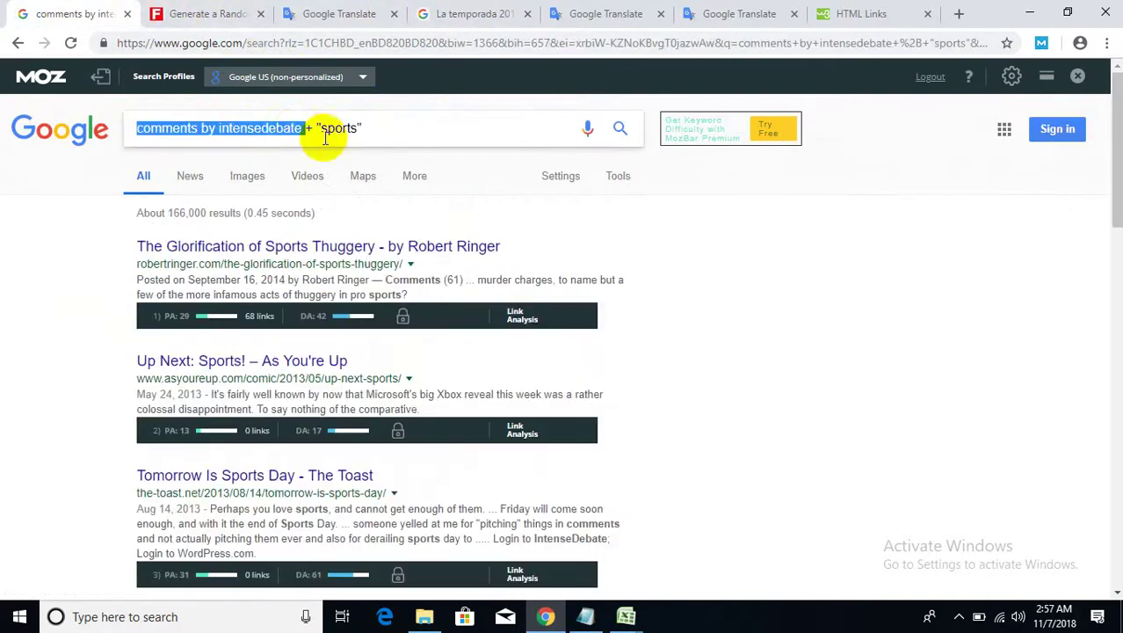
pyautogui.moveTo(301, 128); pyautogui.dragTo(218, 127)
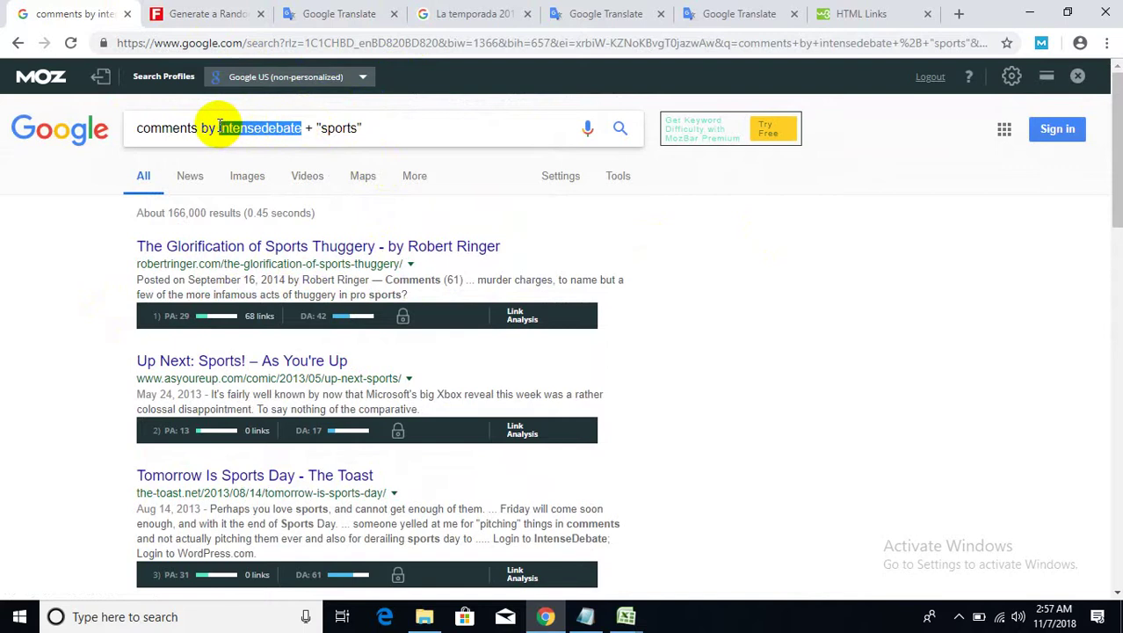
pyautogui.click(451, 13)
# - Search Google for intensedebate and open the IntenseDebate homepage result
pyautogui.rightClick(446, 46)
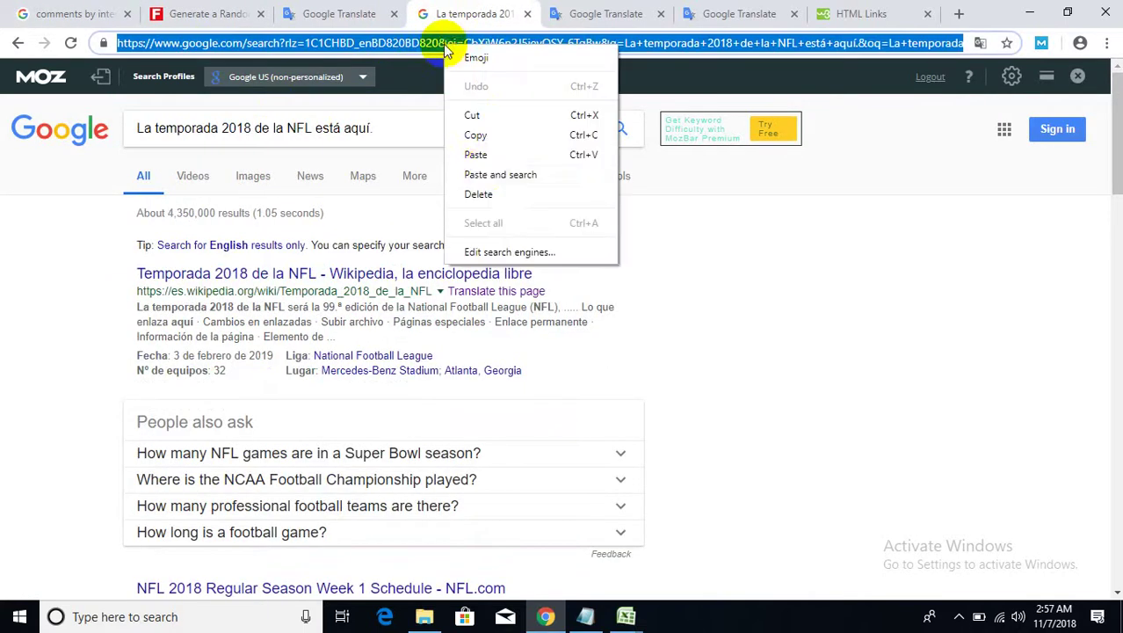
pyautogui.click(496, 174)
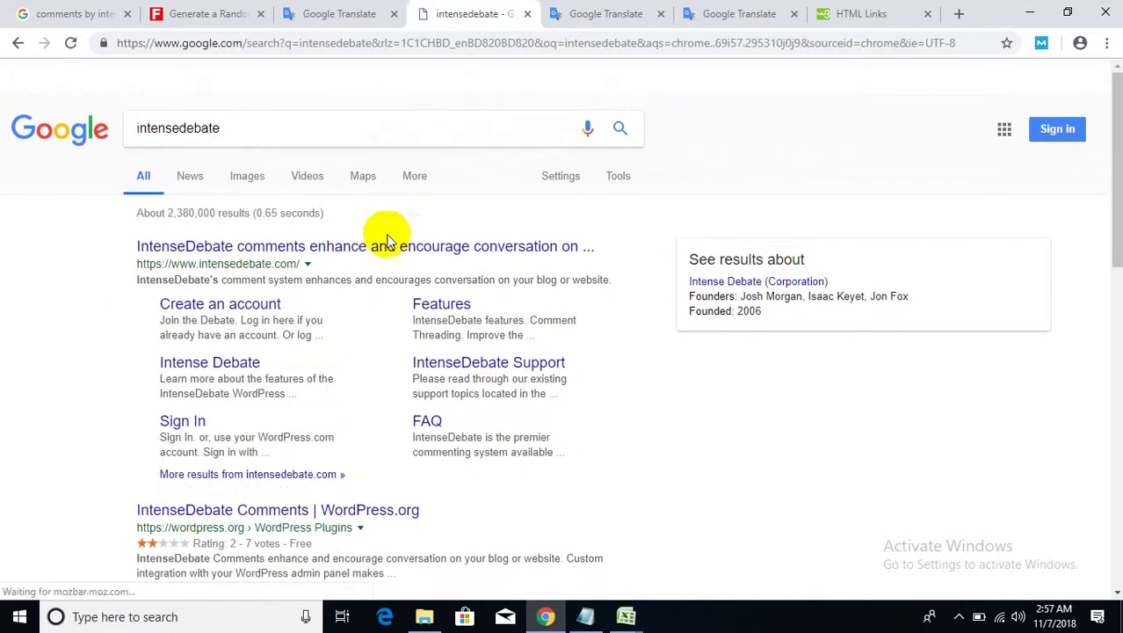
pyautogui.click(393, 244)
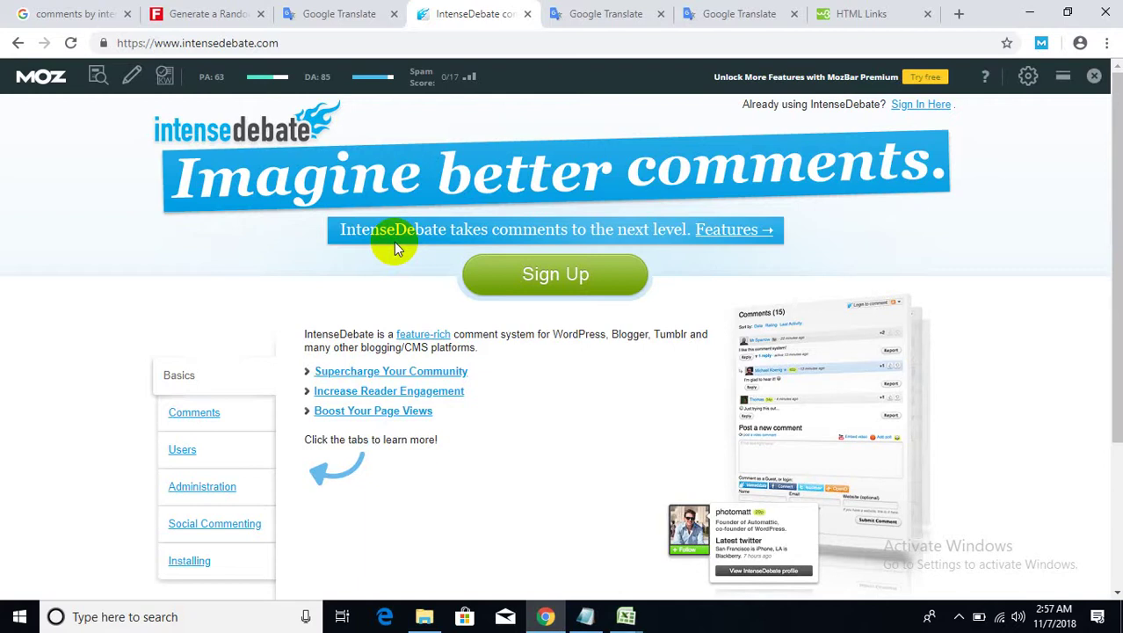
pyautogui.scroll(-3, 562, 274)
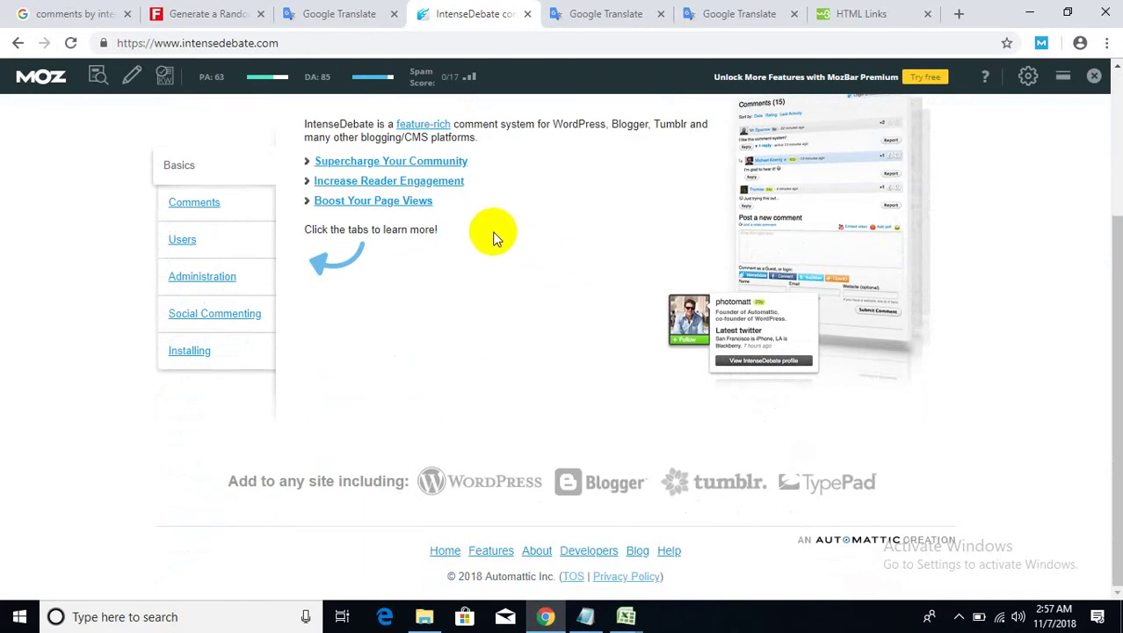
pyautogui.scroll(3, 492, 213)
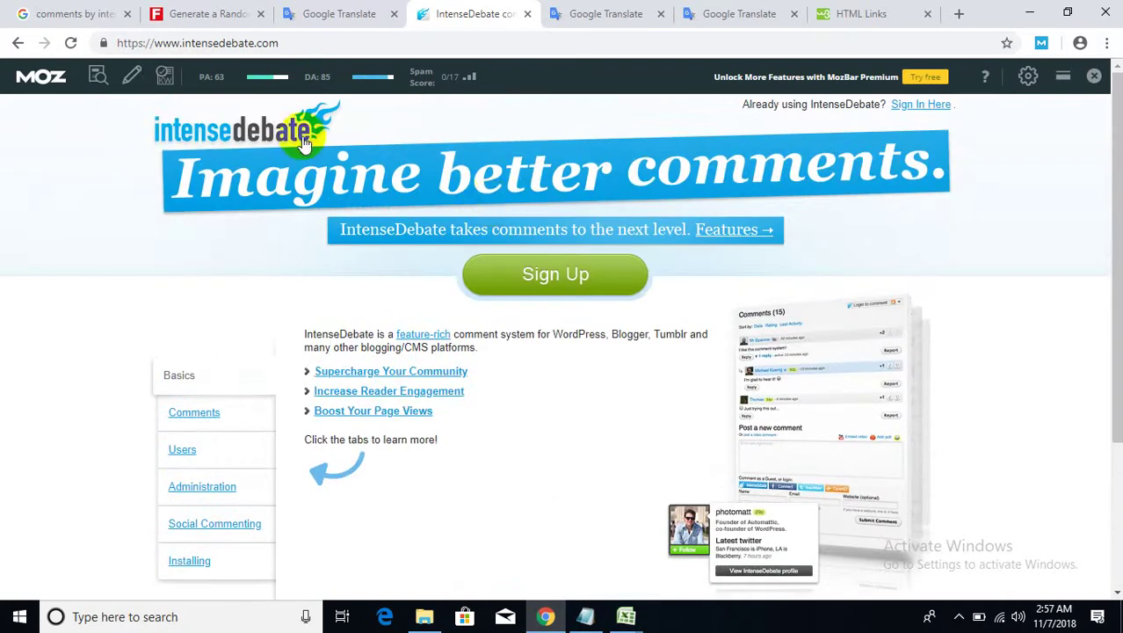
# - Copy the intensedebate.com homepage address and bring Notepad forward
pyautogui.rightClick(197, 44)
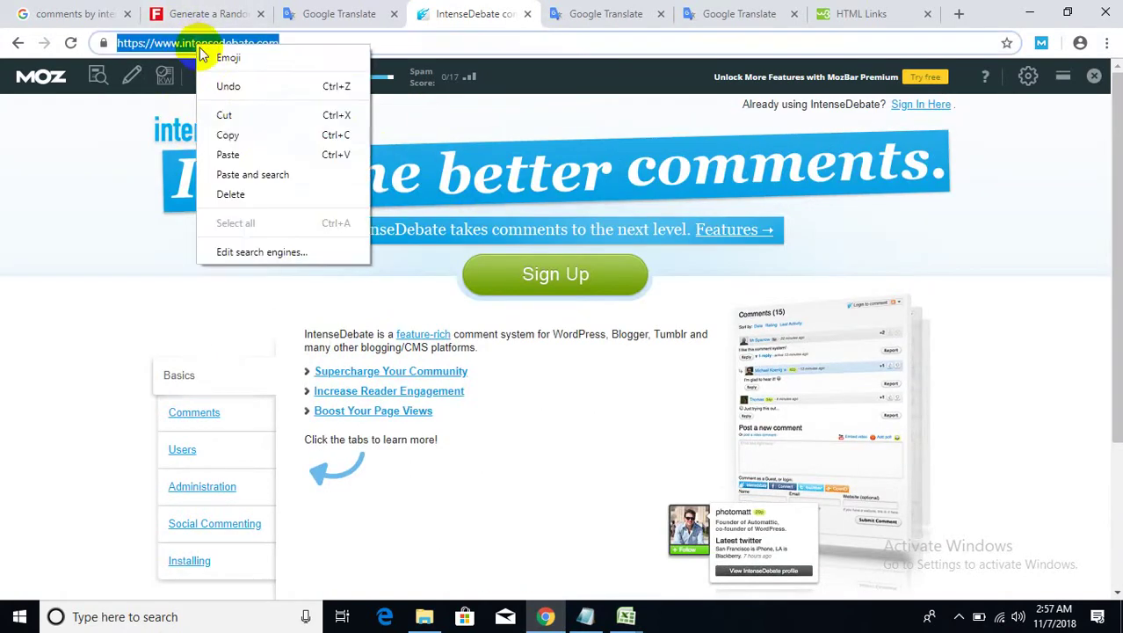
pyautogui.click(223, 132)
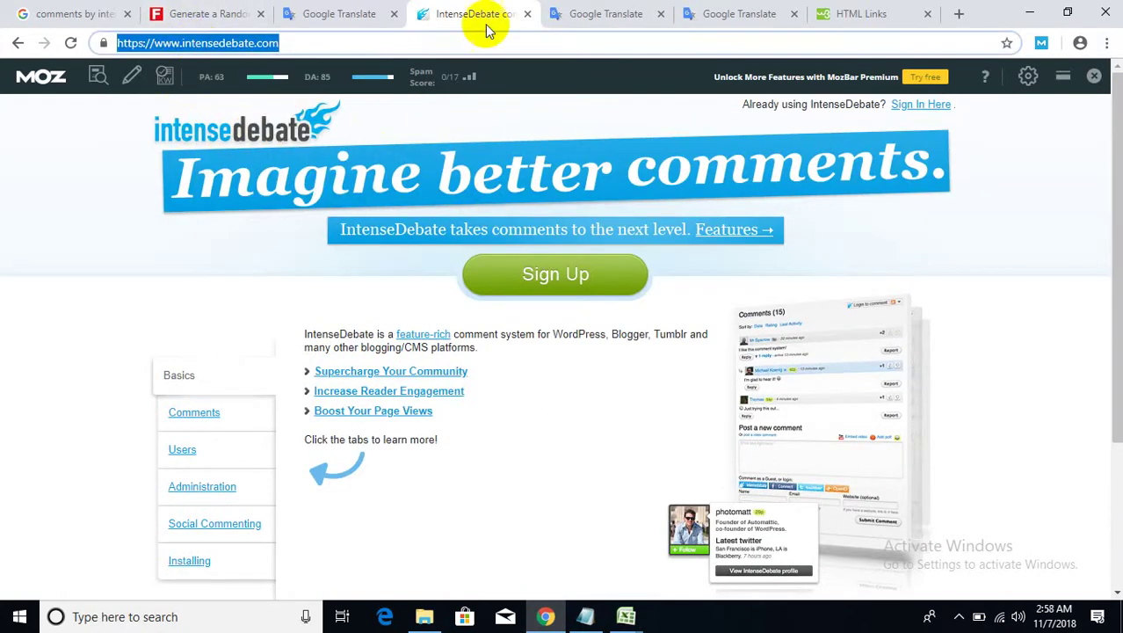
pyautogui.click(565, 299)
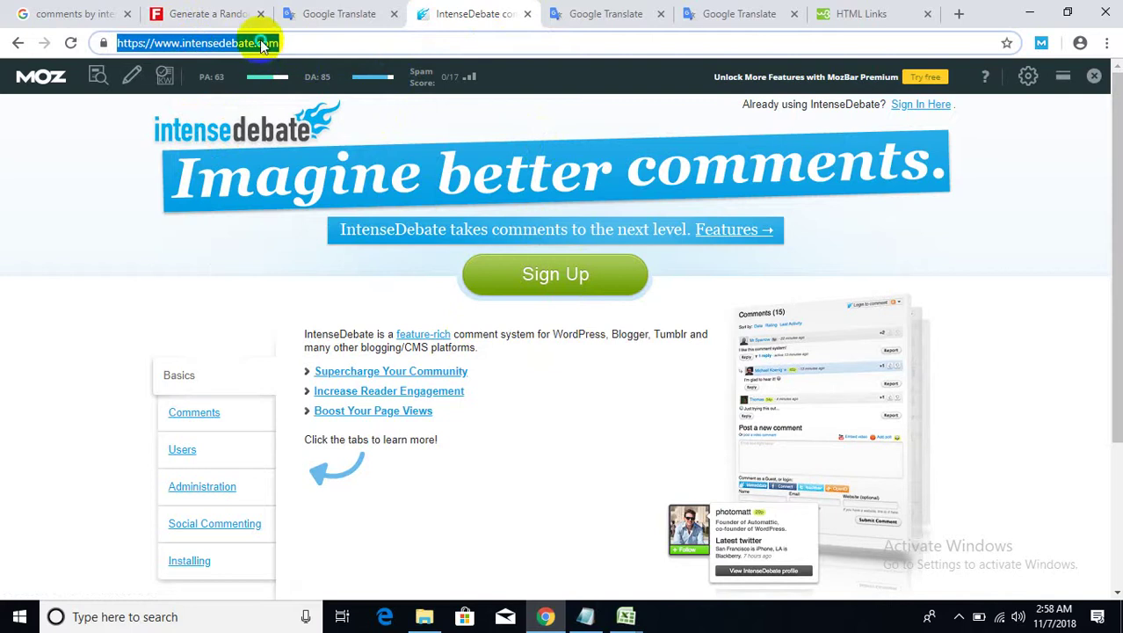
pyautogui.rightClick(260, 42)
pyautogui.click(291, 108)
pyautogui.click(587, 617)
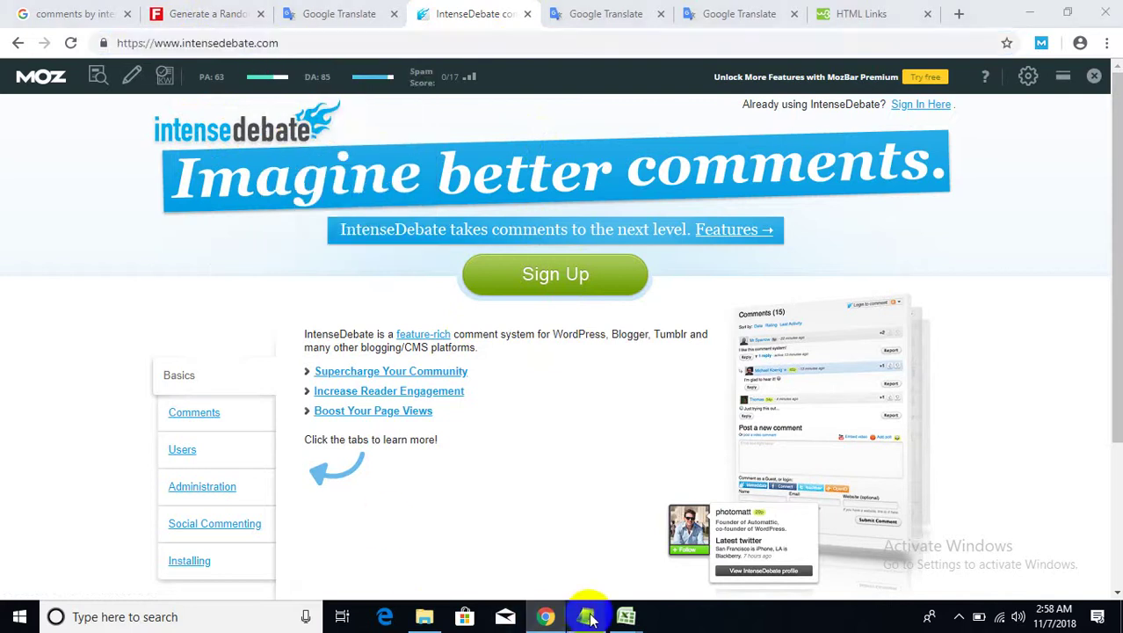
pyautogui.scroll(-1, 450, 393)
pyautogui.click(583, 268)
pyautogui.press('Return')
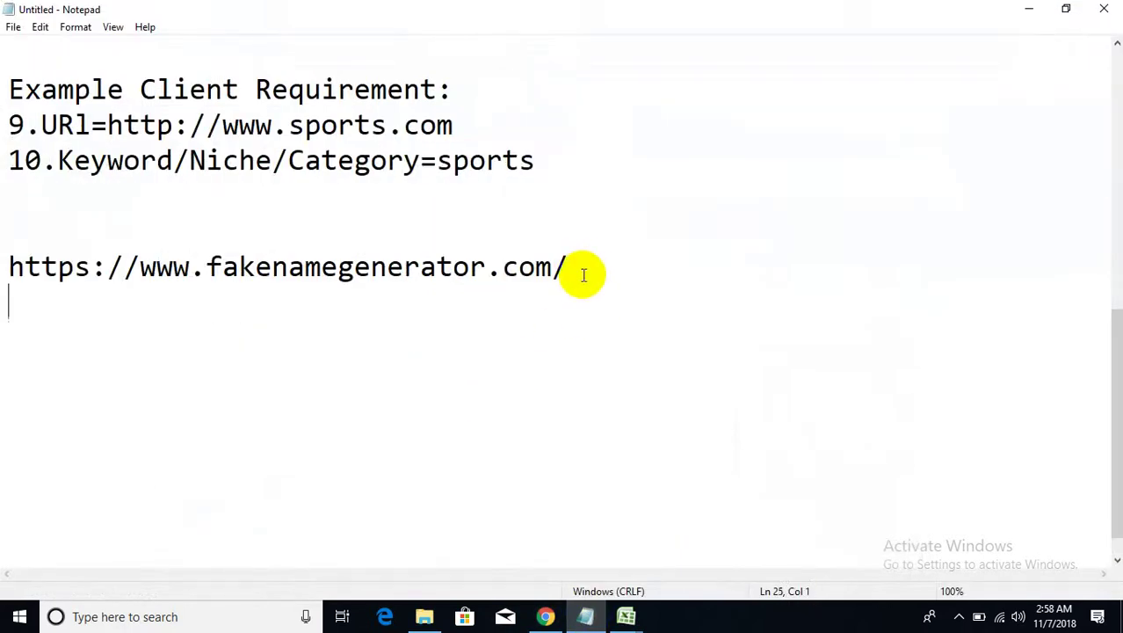
pyautogui.press('Return')
pyautogui.hotkey('ctrl', 'v')
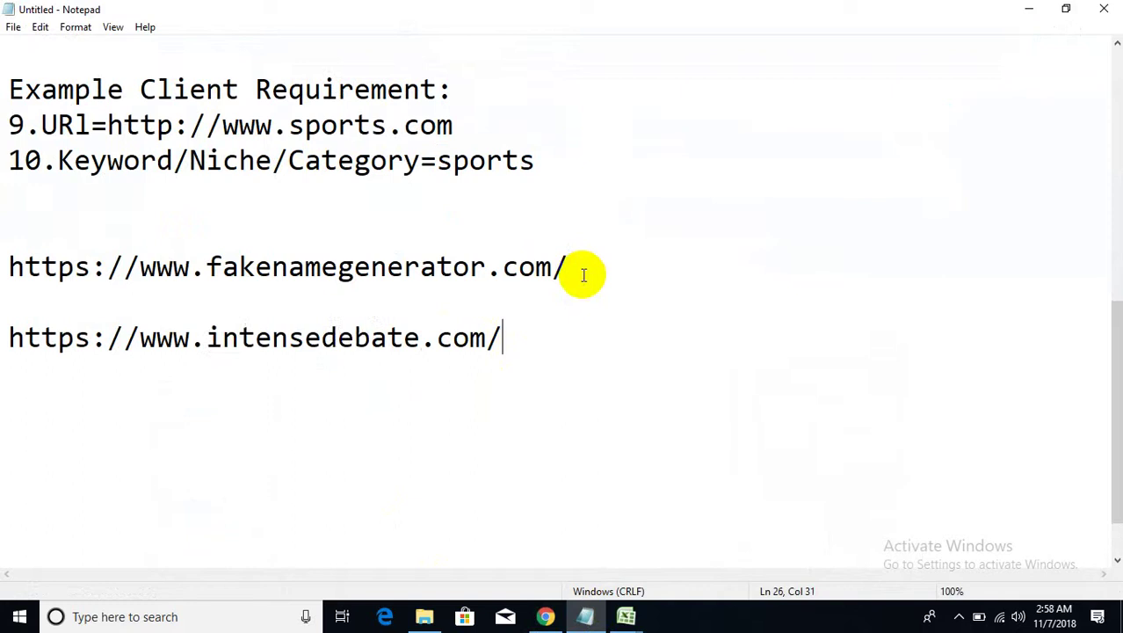
pyautogui.click(10, 338)
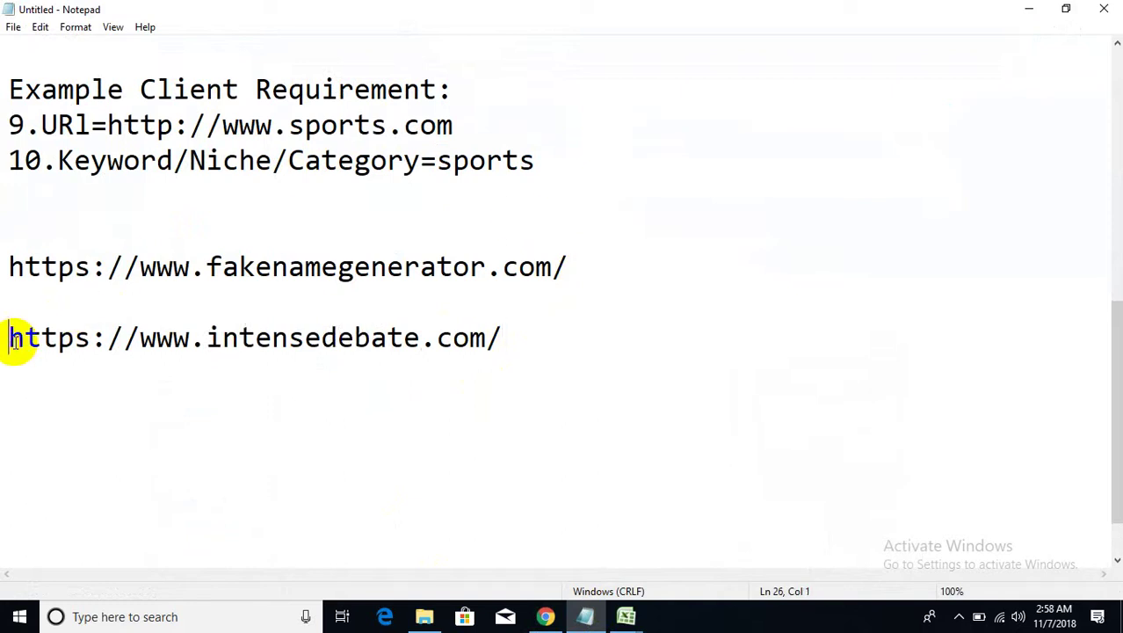
pyautogui.press('Return')
pyautogui.click(21, 328)
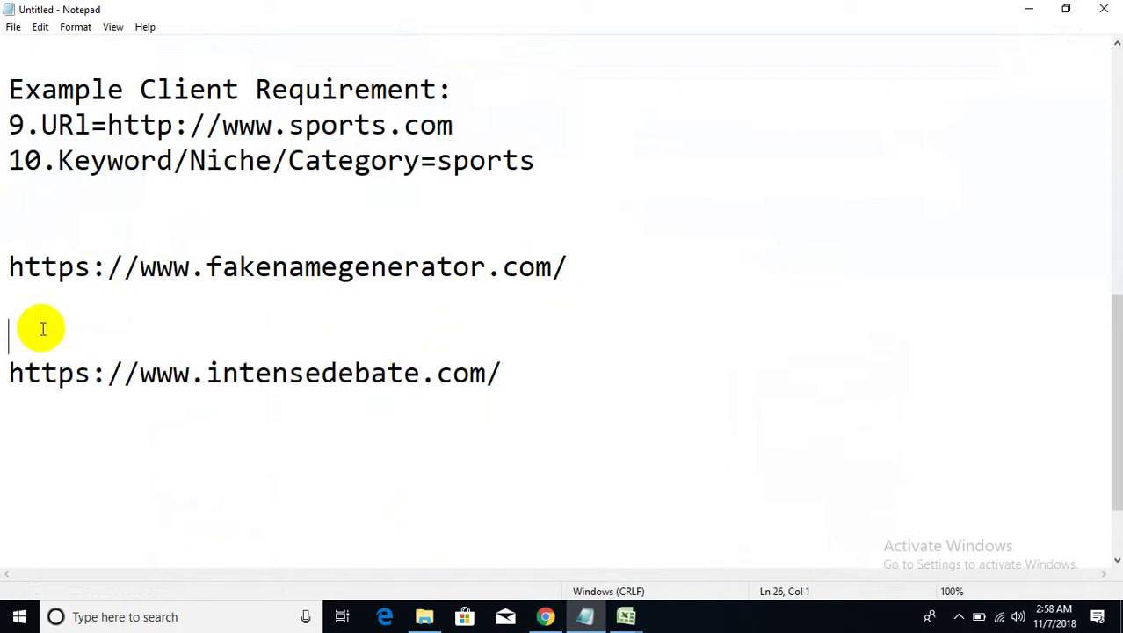
pyautogui.write('Comment')
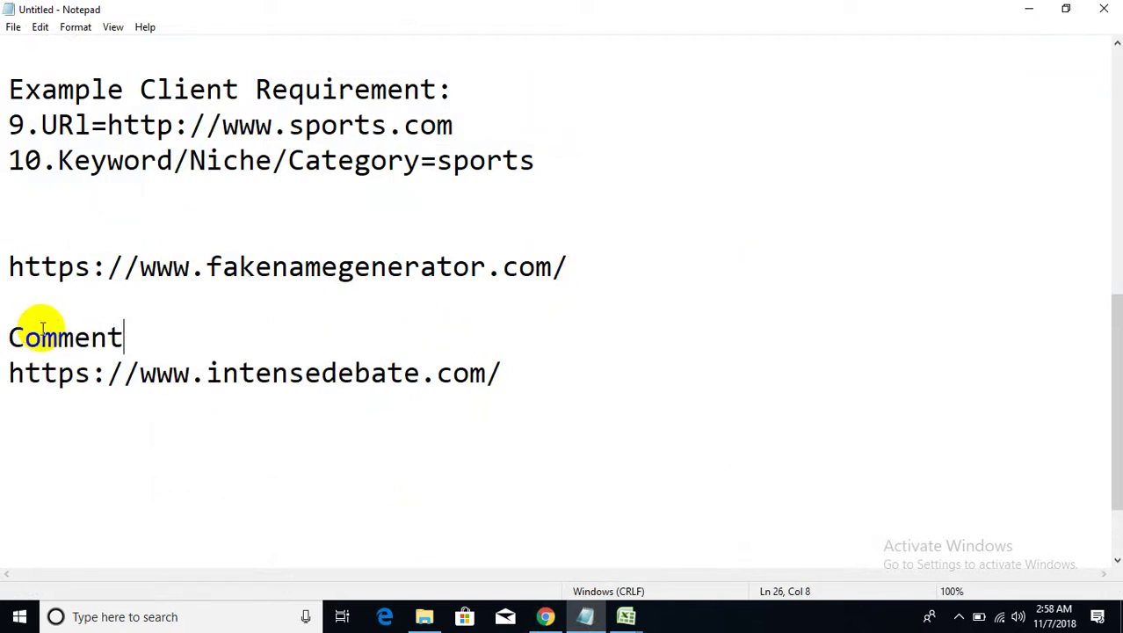
pyautogui.write(' Box')
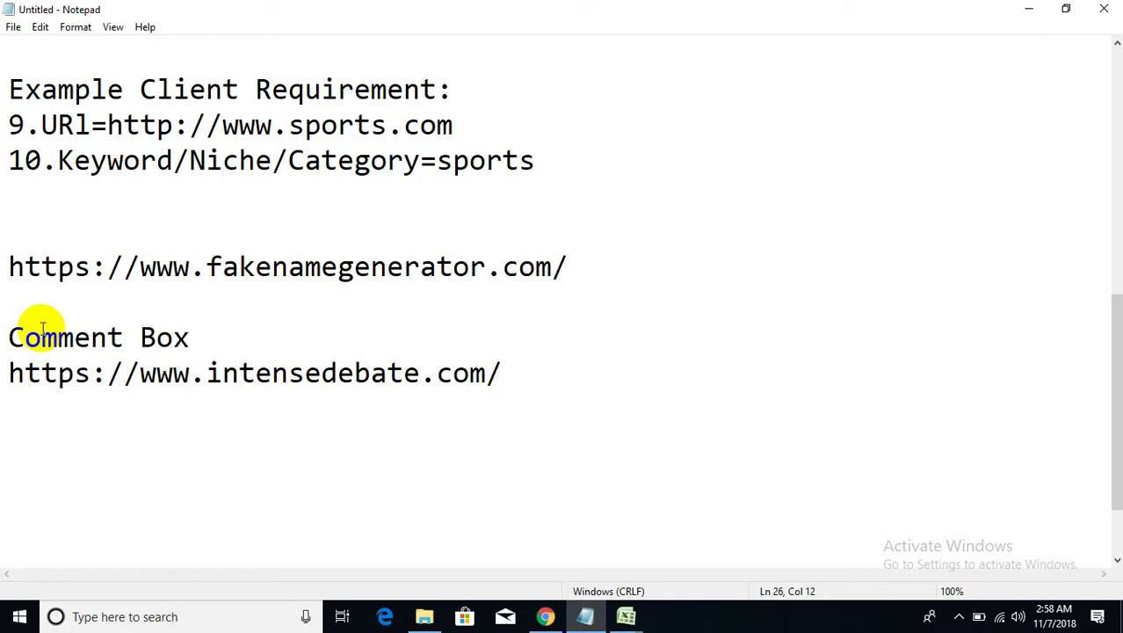
pyautogui.write(':')
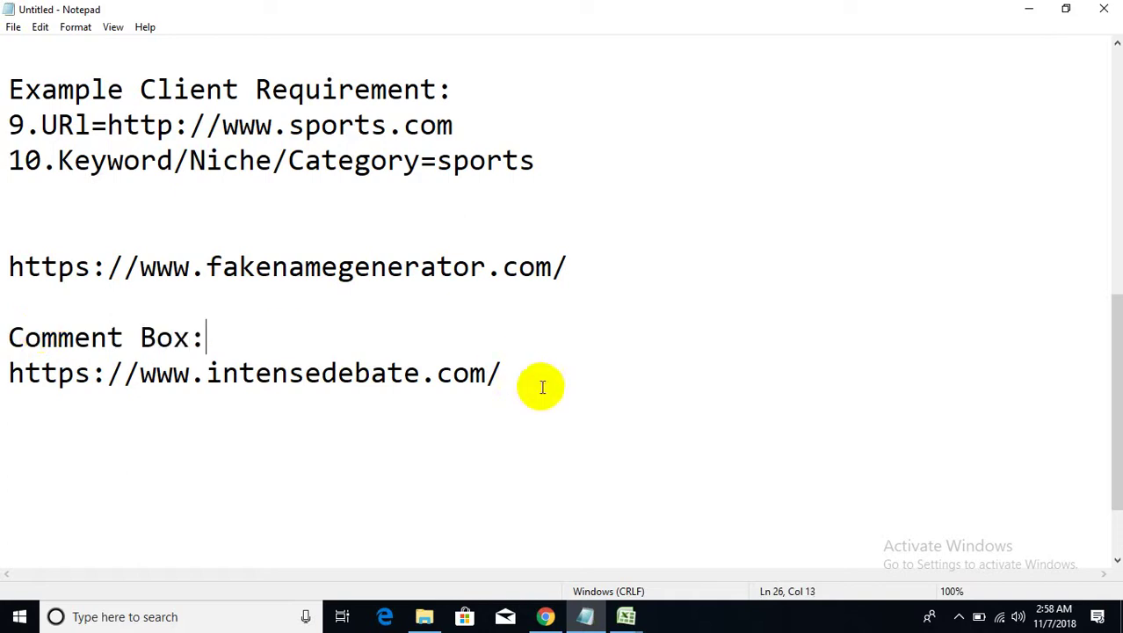
pyautogui.moveTo(533, 382); pyautogui.dragTo(7, 376)
# - Return to Chrome and open the IntenseDebate sign-up form's Username field
pyautogui.click(1029, 9)
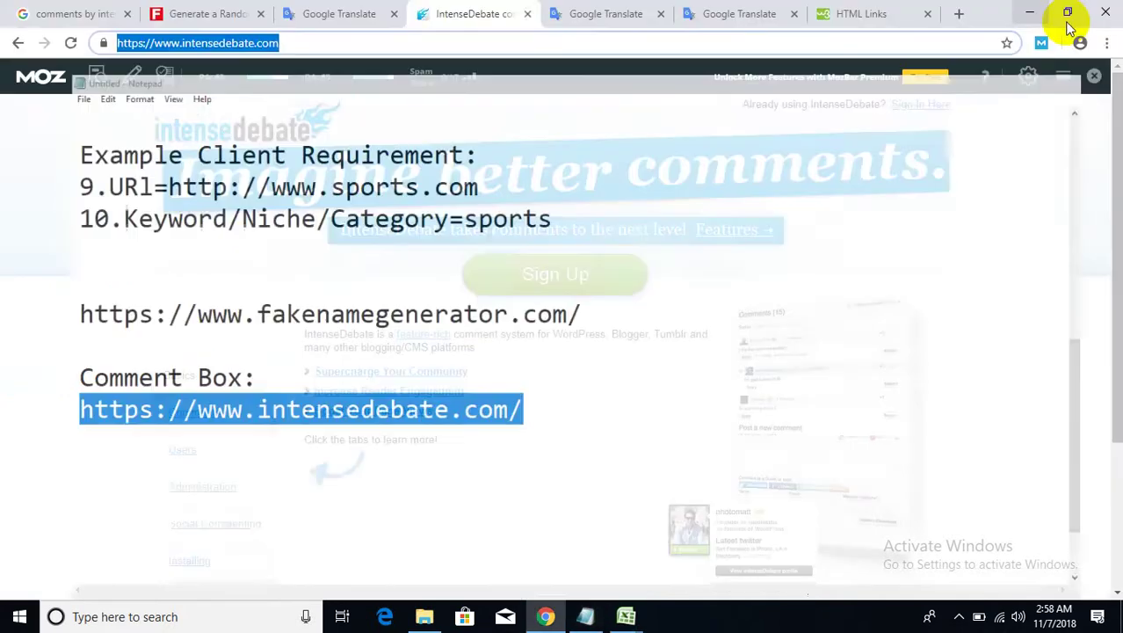
pyautogui.click(571, 272)
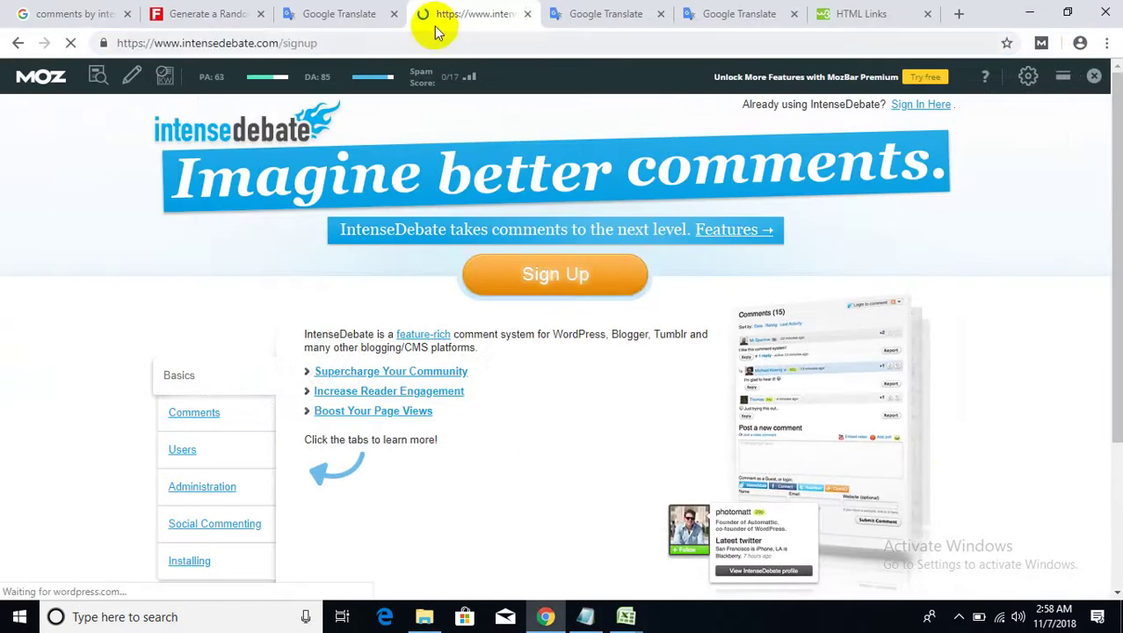
pyautogui.click(213, 290)
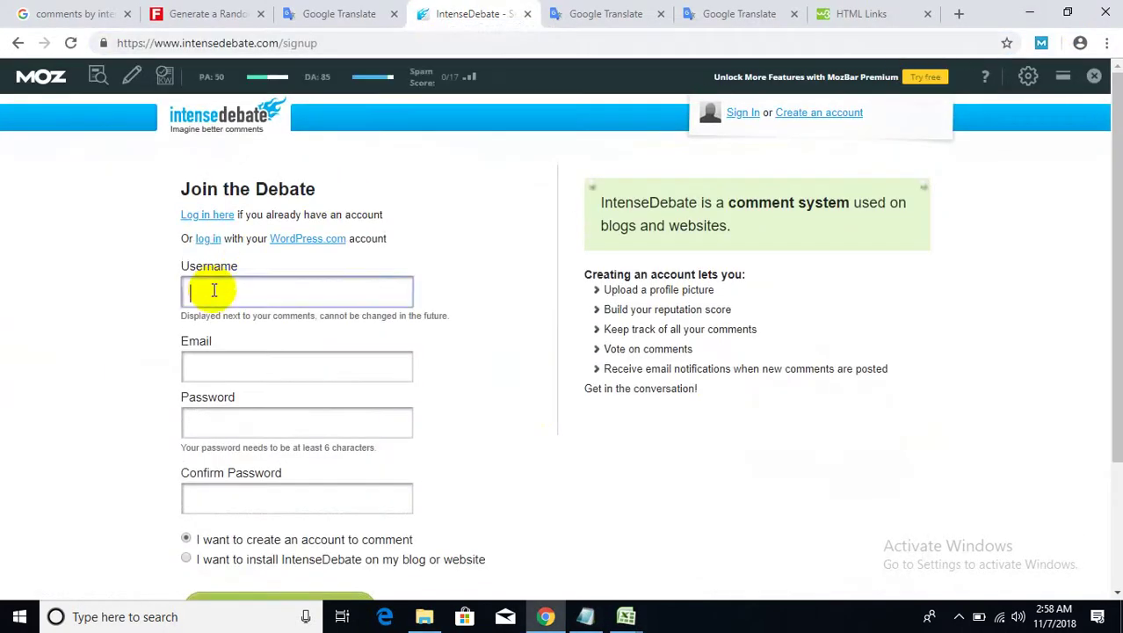
pyautogui.click(213, 366)
pyautogui.click(228, 291)
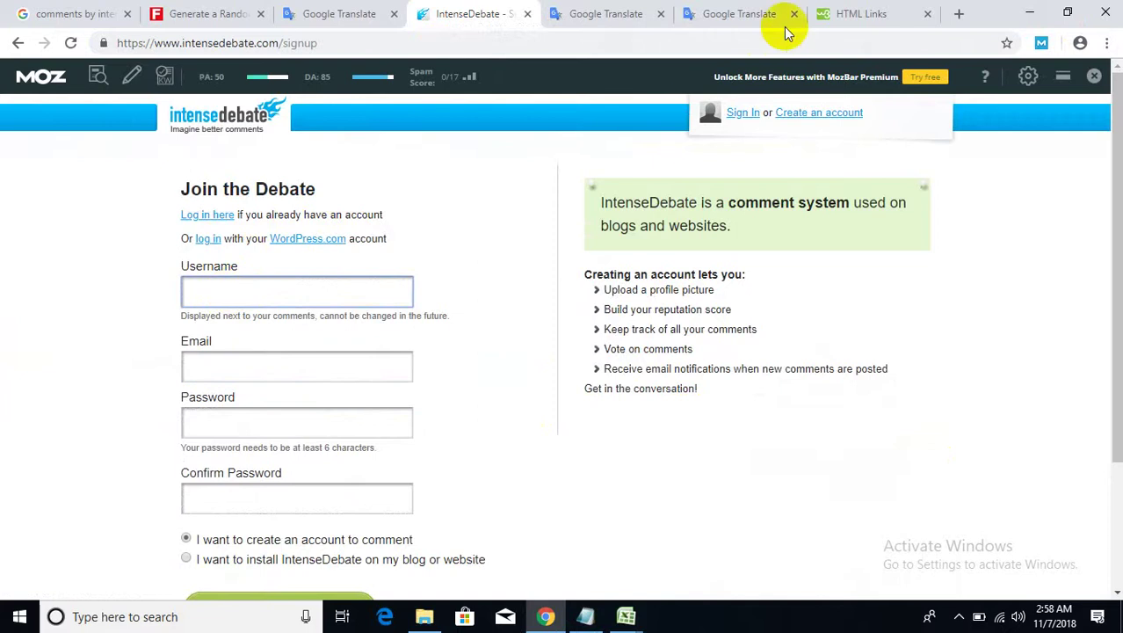
# - Paste the Fake Name Generator person's name as the username, removing the middle initial
pyautogui.click(175, 14)
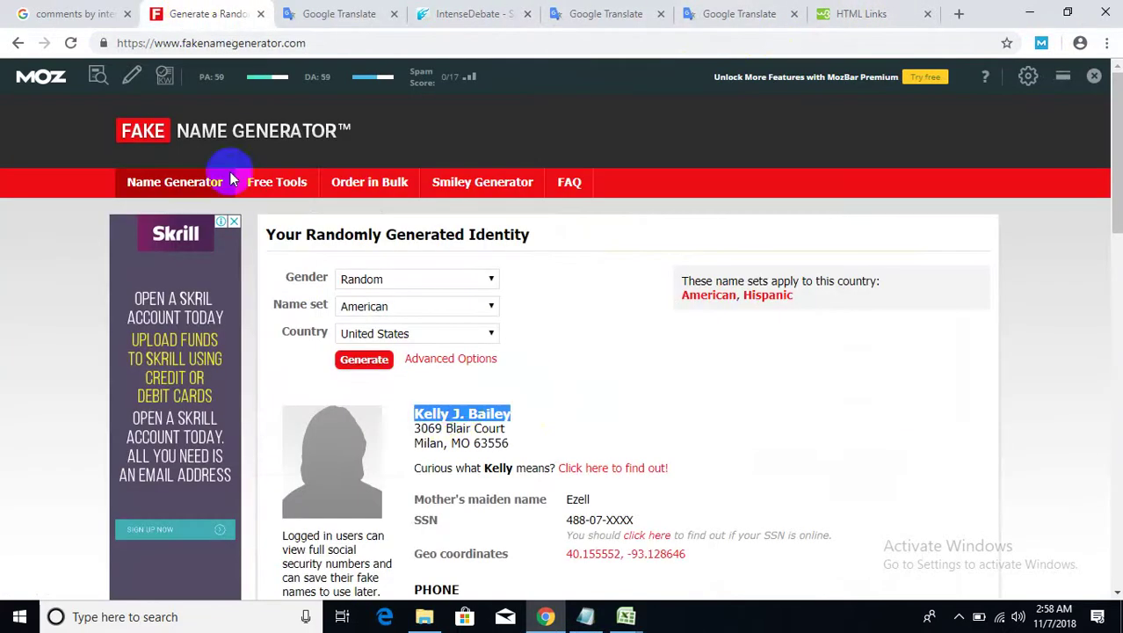
pyautogui.rightClick(460, 409)
pyautogui.click(478, 427)
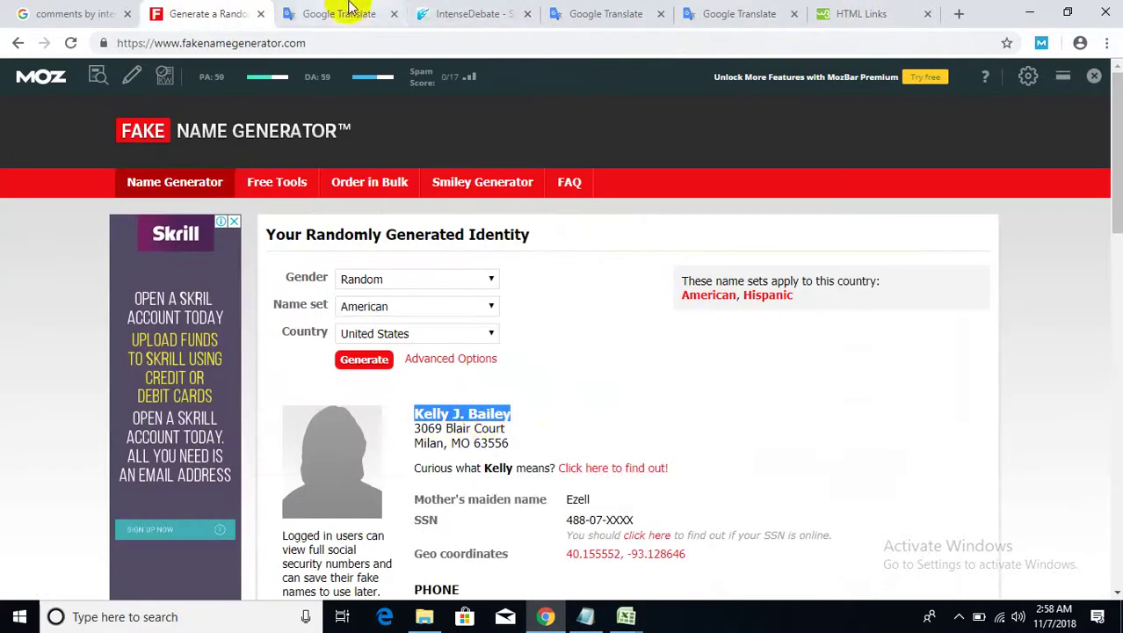
pyautogui.click(448, 11)
pyautogui.click(251, 291)
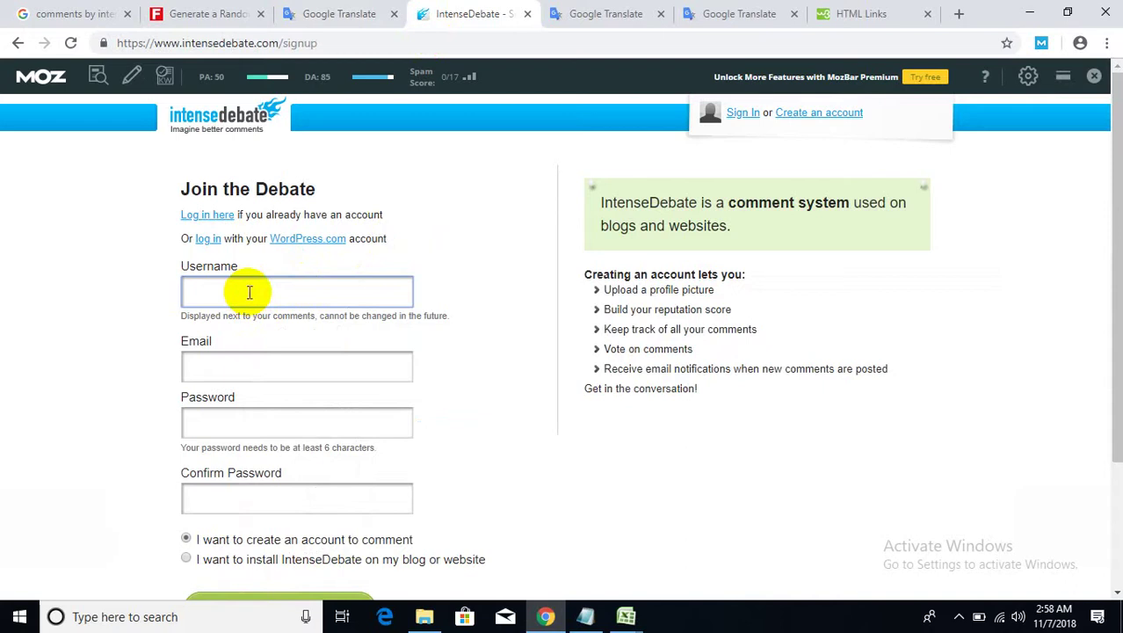
pyautogui.hotkey('ctrl', 'v')
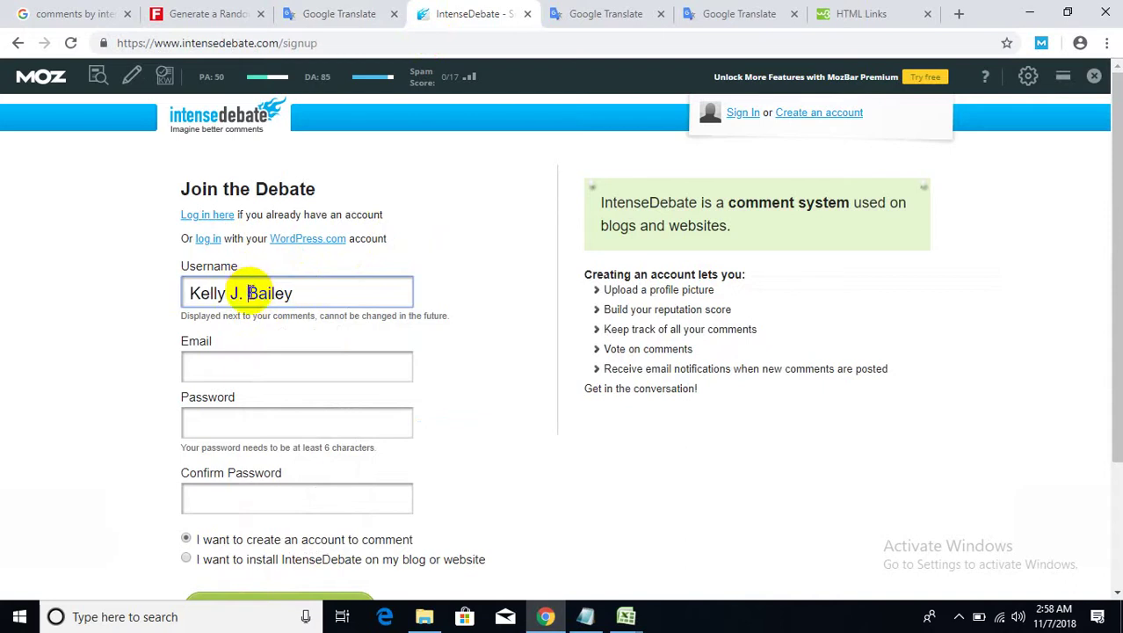
pyautogui.press('BackSpace')
pyautogui.press('BackSpace')
pyautogui.press('BackSpace')
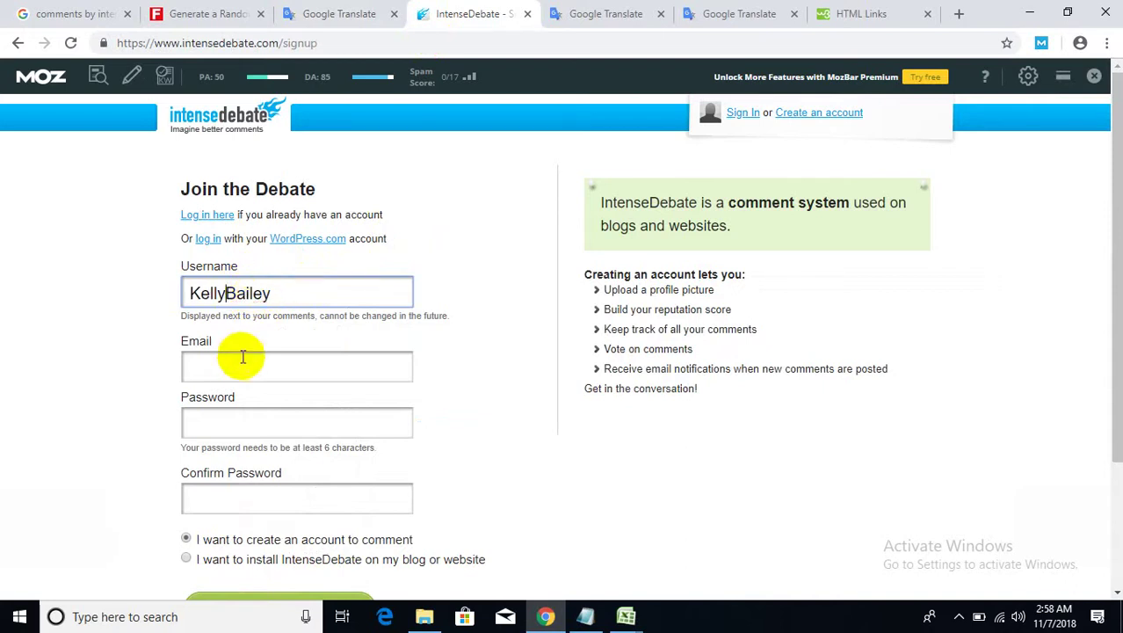
pyautogui.click(238, 367)
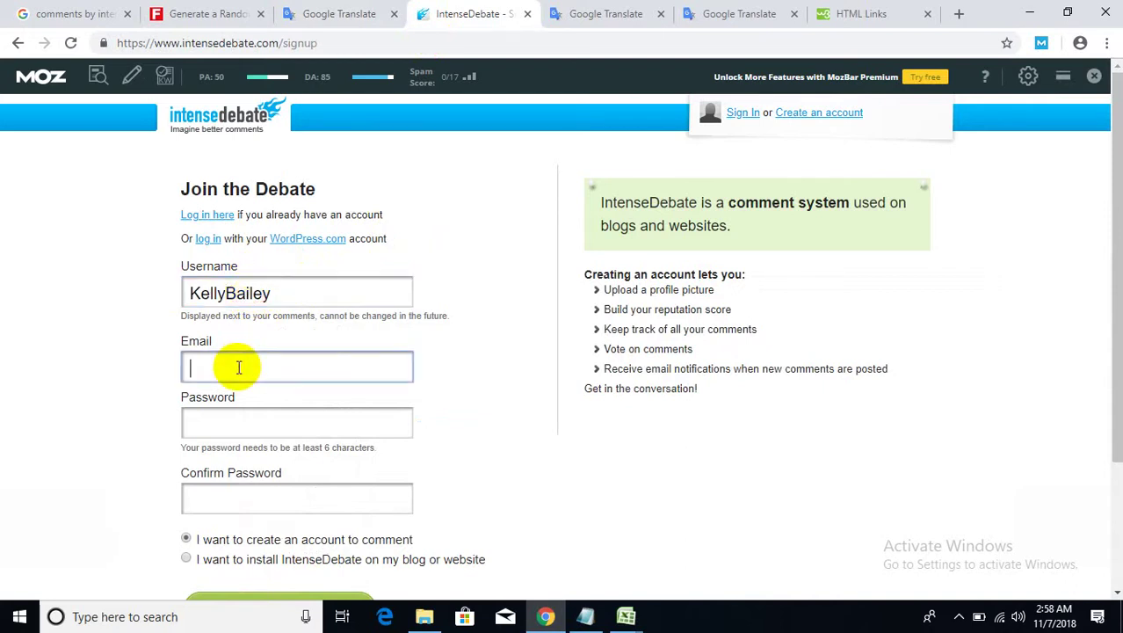
# - Append 22 to the username and change the surname's capital to lowercase 'b'
pyautogui.click(291, 293)
pyautogui.write('22')
pyautogui.click(243, 368)
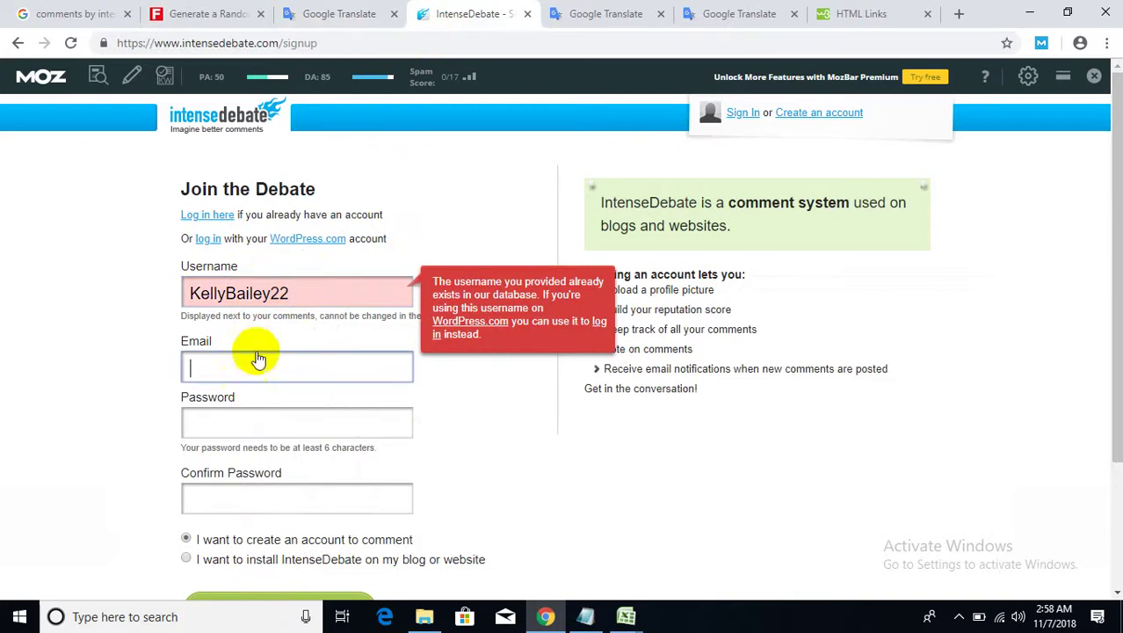
pyautogui.click(233, 296)
pyautogui.press('BackSpace')
pyautogui.write('b')
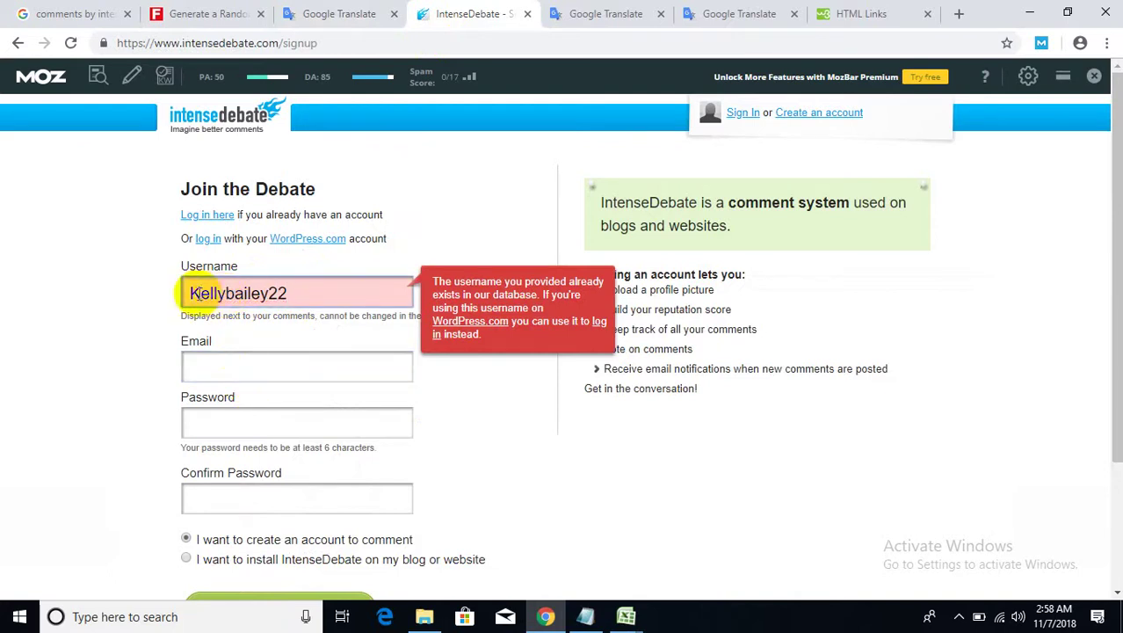
# - Change the username's leading letter to 'k' and append 55 so it's accepted
pyautogui.click(187, 294)
pyautogui.press('Delete')
pyautogui.write('k')
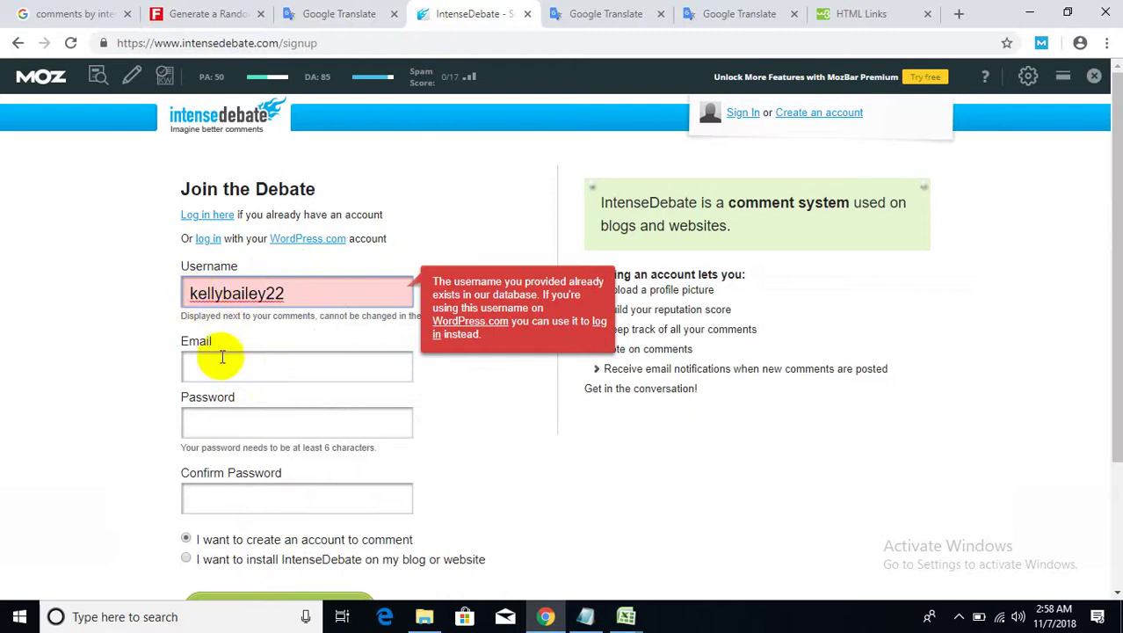
pyautogui.click(220, 362)
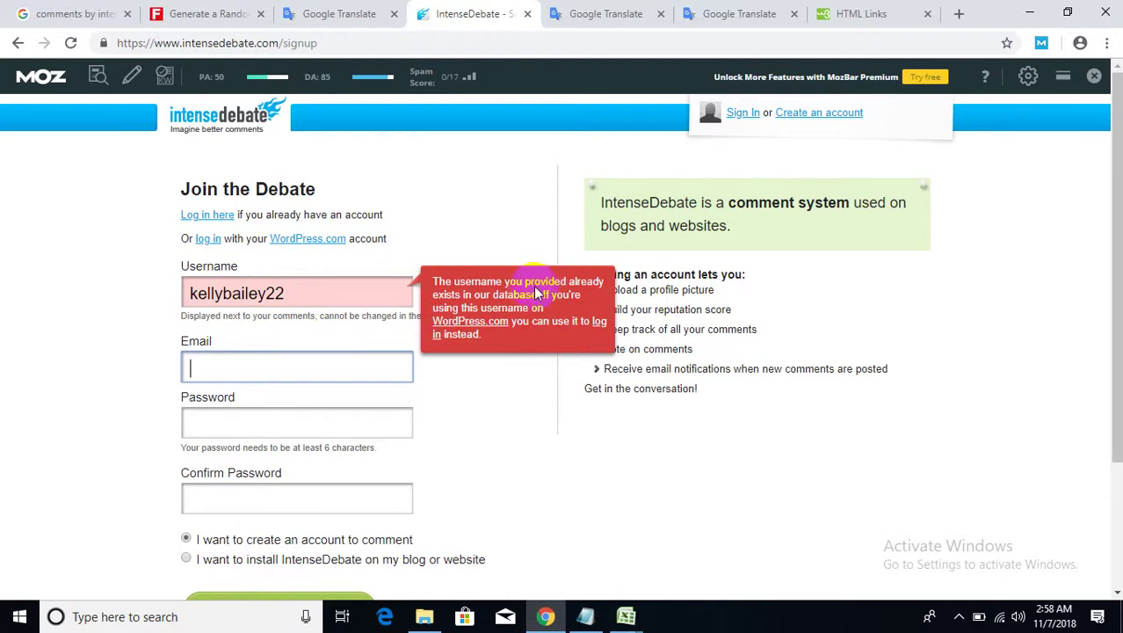
pyautogui.click(315, 295)
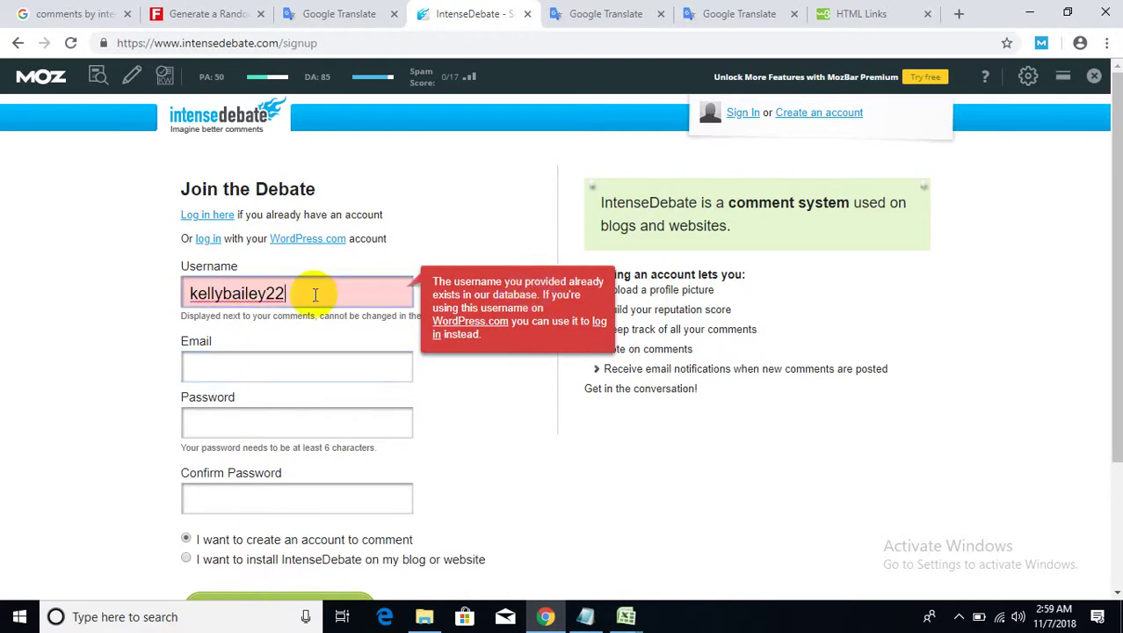
pyautogui.write('55')
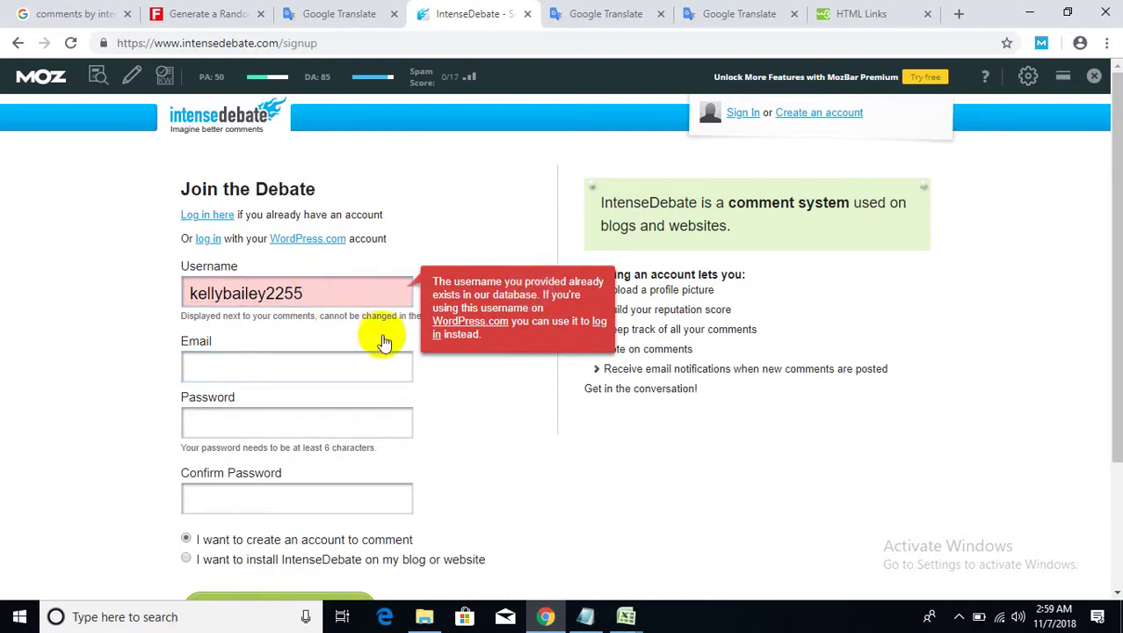
pyautogui.click(373, 360)
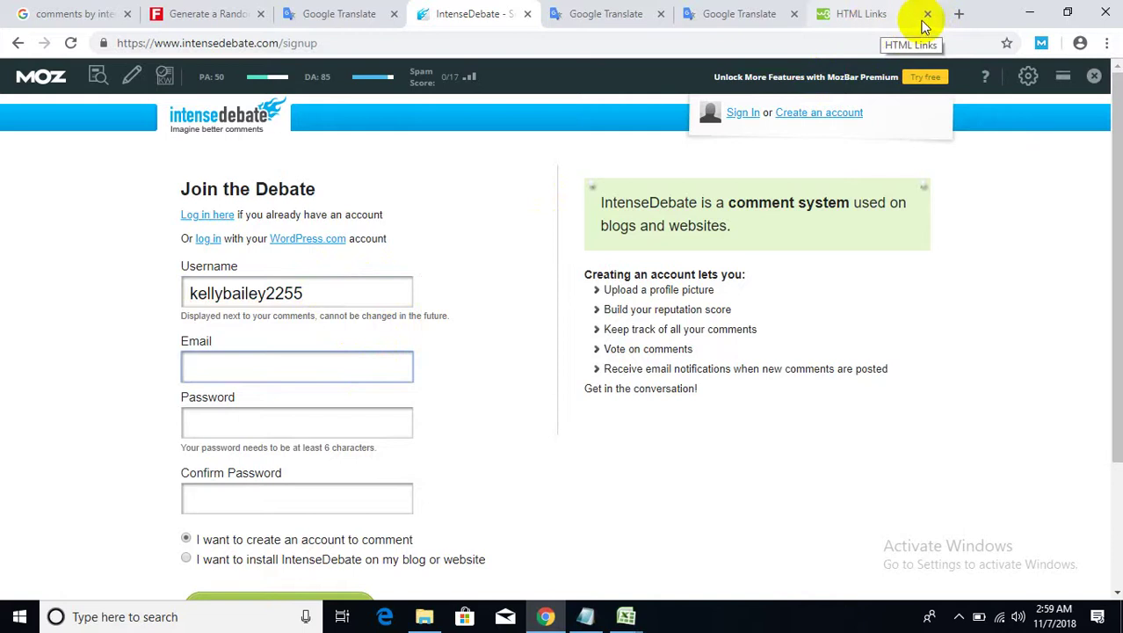
# - Open gmail.com in a new tab and go to the Gmail sign-in page
pyautogui.click(957, 16)
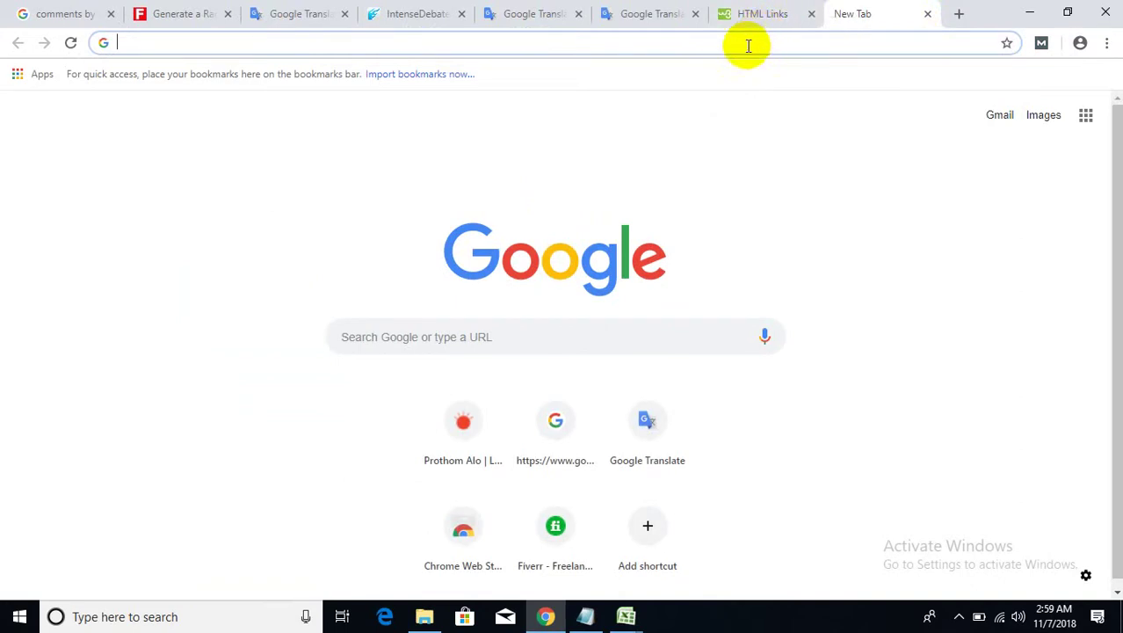
pyautogui.write('gm')
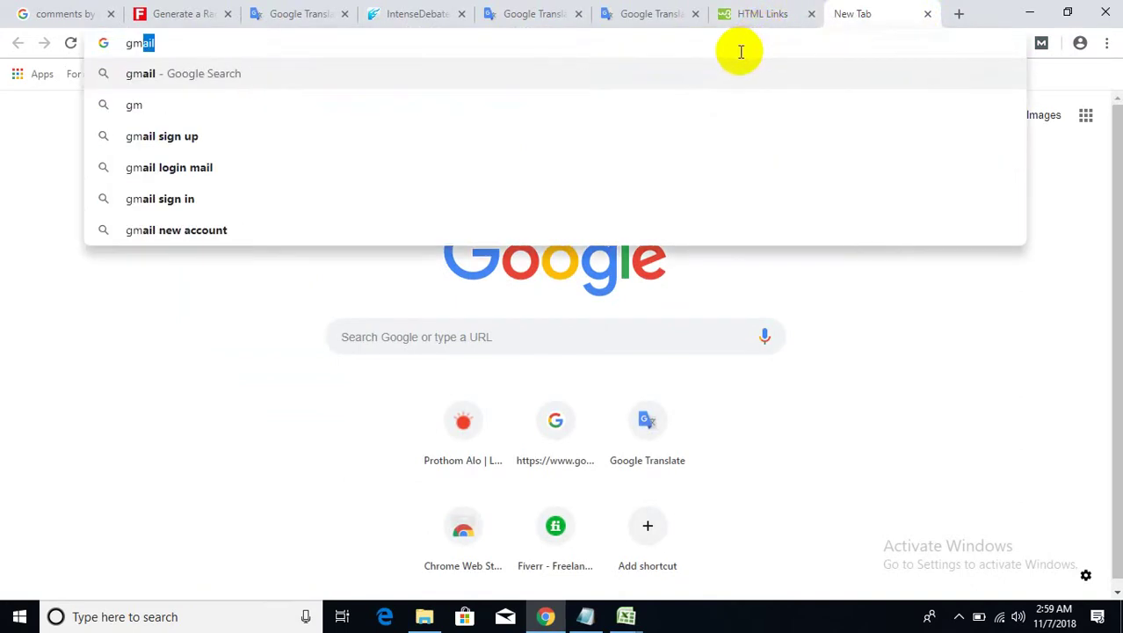
pyautogui.write('ail.com')
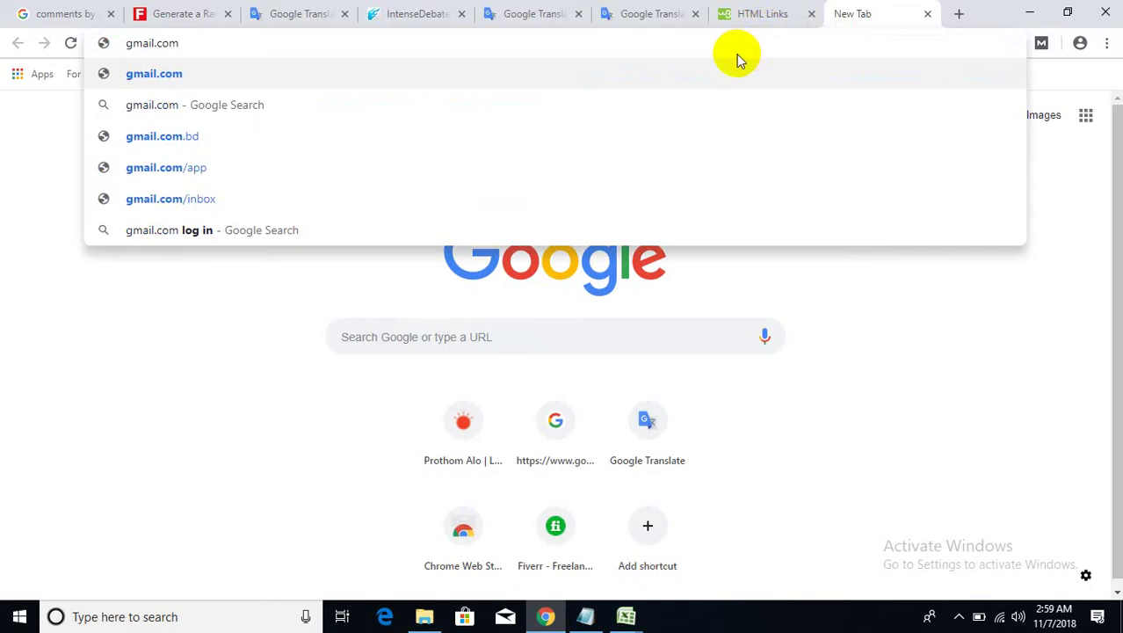
pyautogui.press('Return')
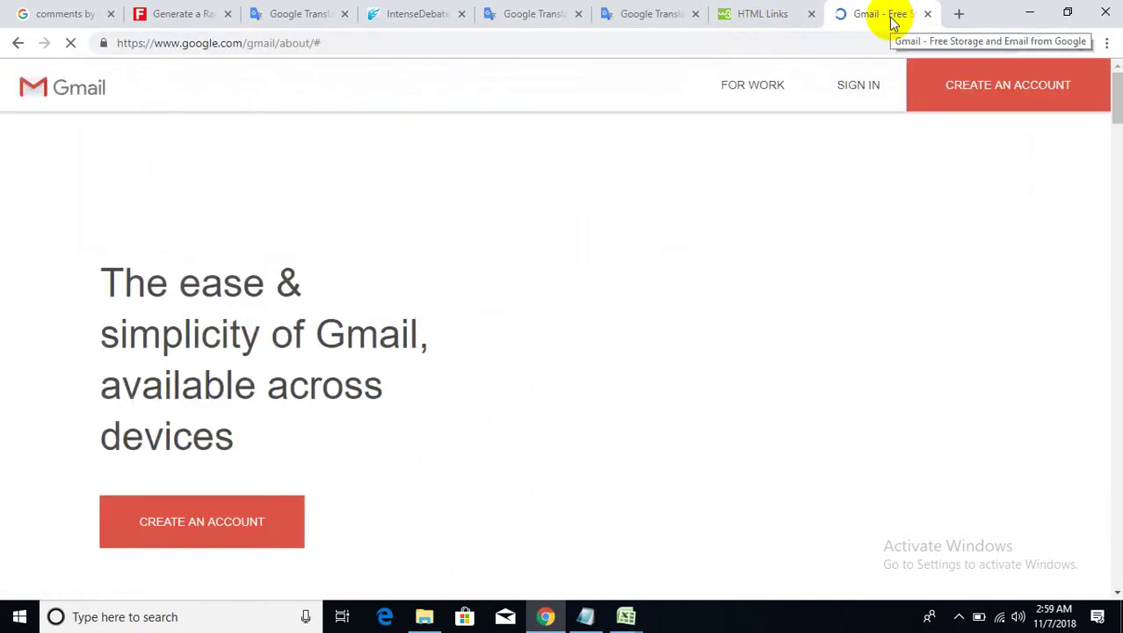
pyautogui.click(863, 81)
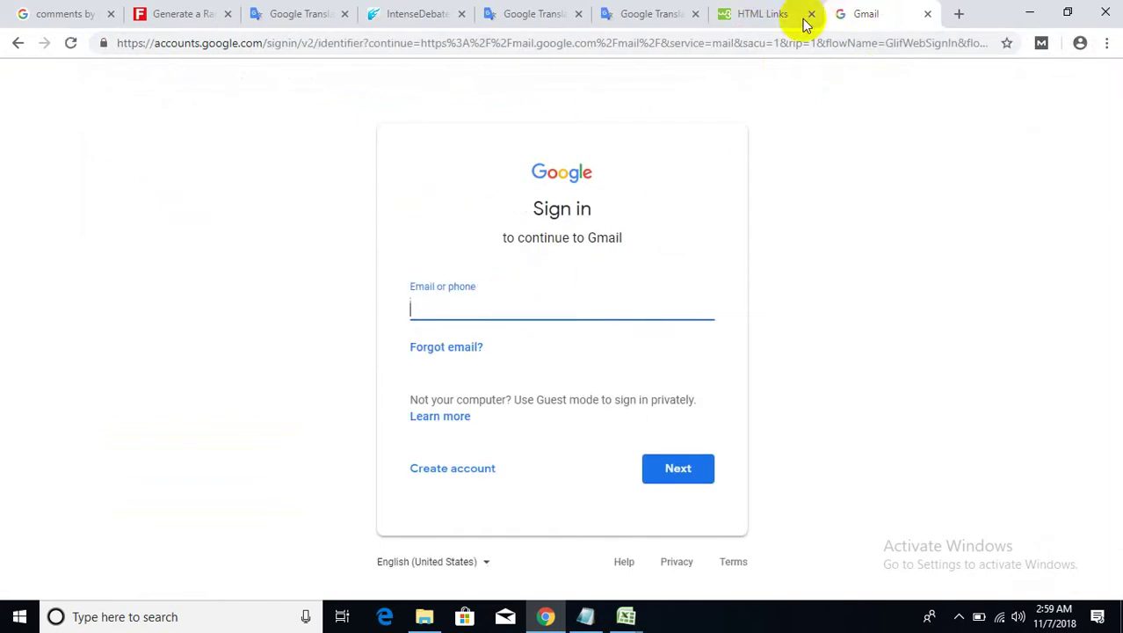
# - Search 'minutebox', open MinuteInbox and select its temporary email address and page URL
pyautogui.click(843, 46)
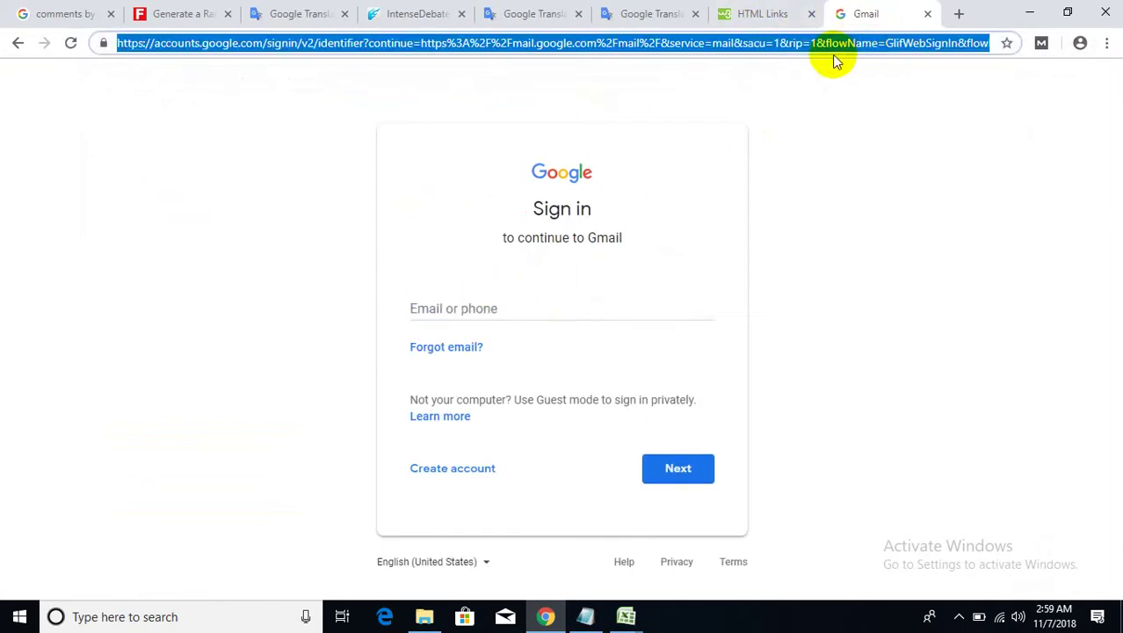
pyautogui.write('minu')
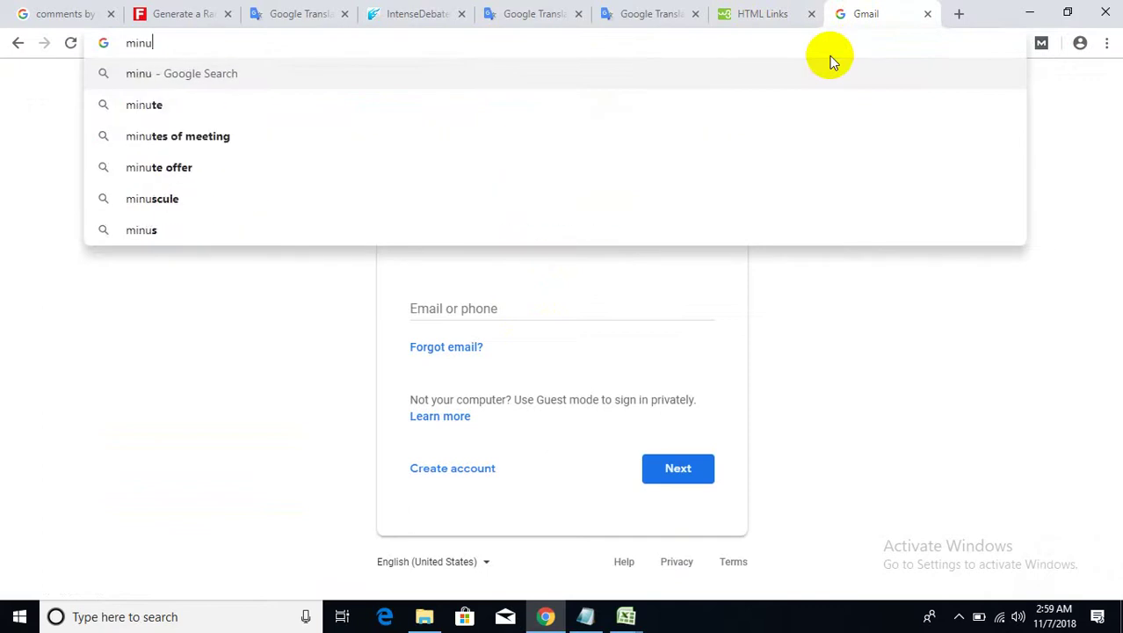
pyautogui.write('te')
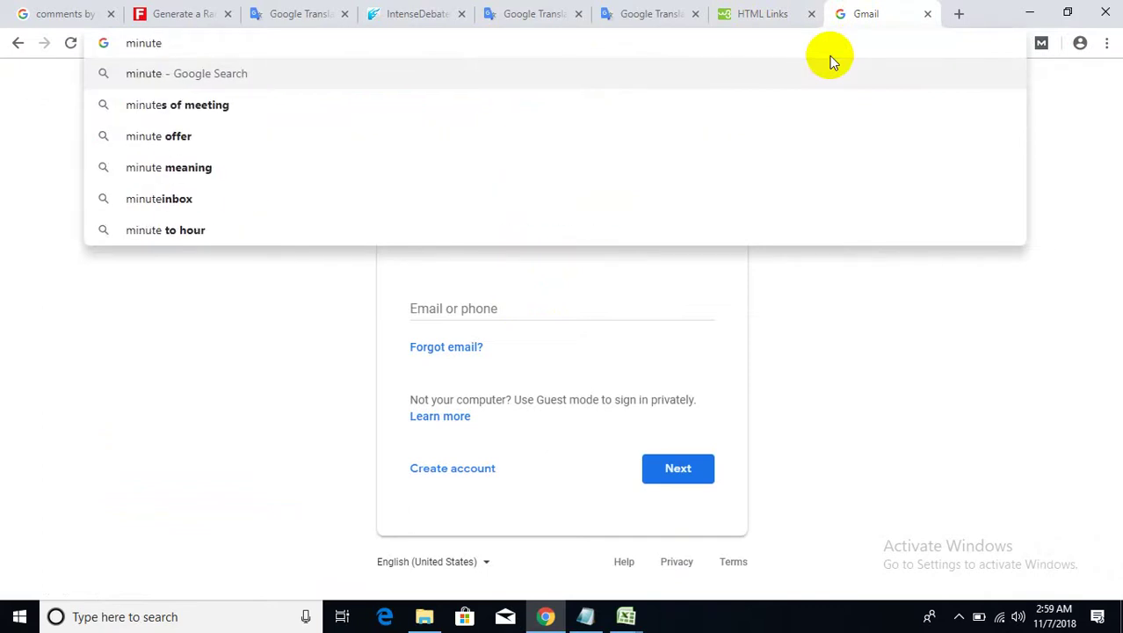
pyautogui.write('box')
pyautogui.press('Return')
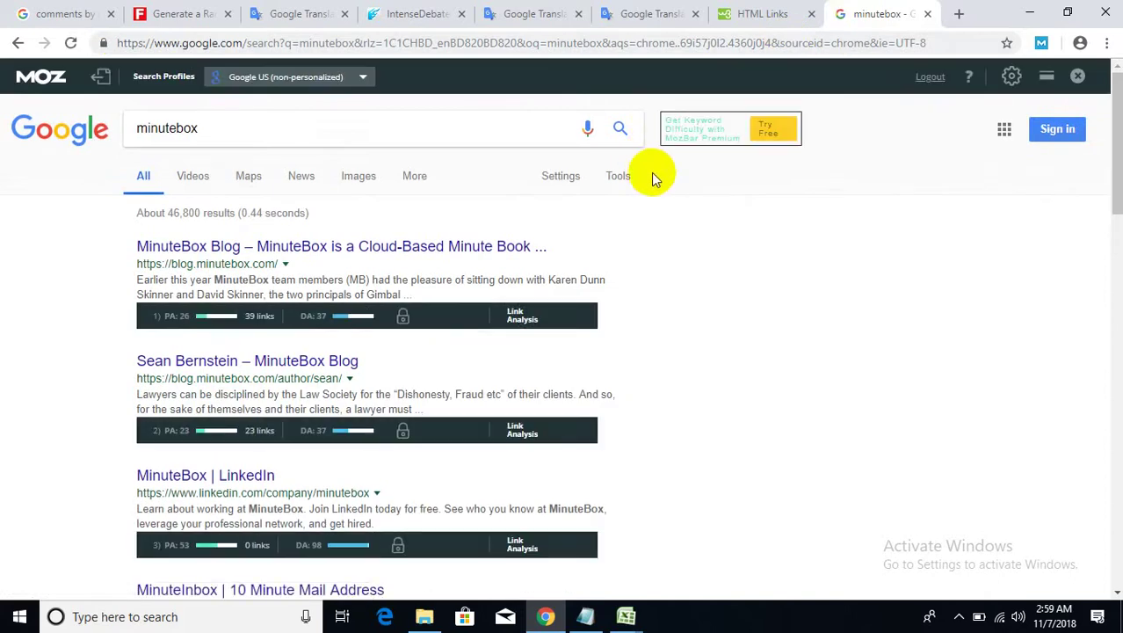
pyautogui.scroll(-1, 219, 426)
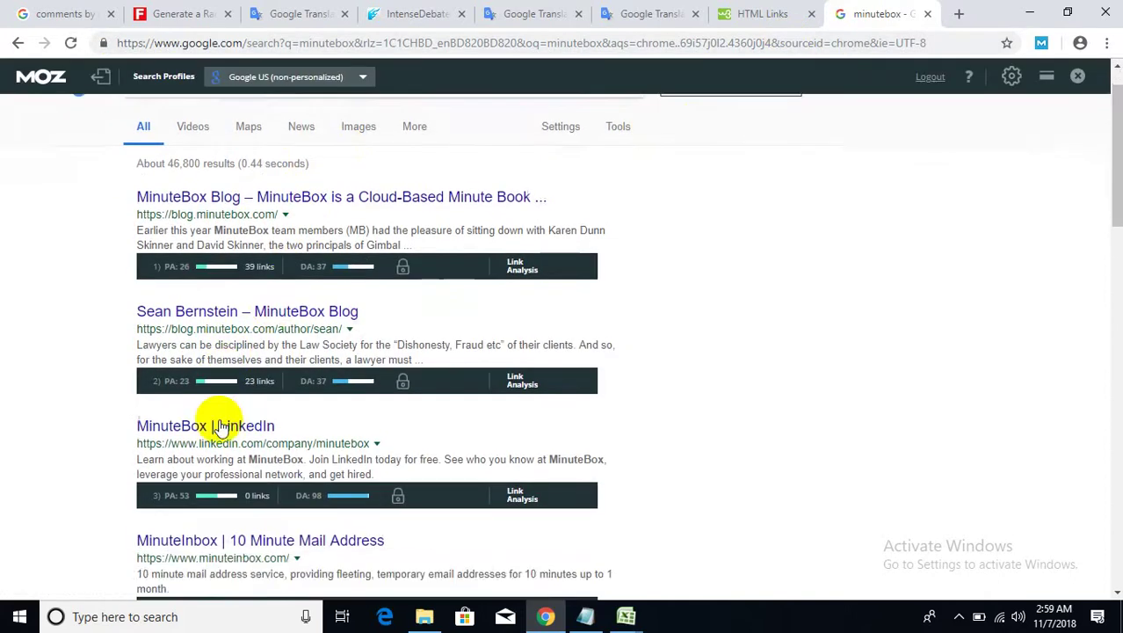
pyautogui.scroll(-1, 219, 428)
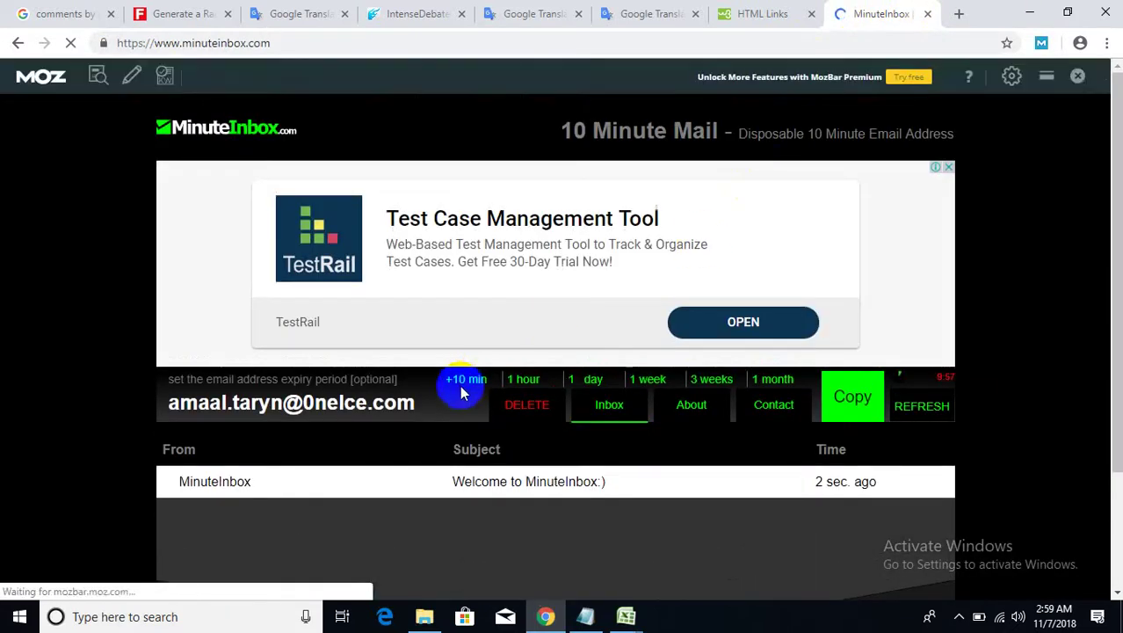
pyautogui.moveTo(422, 405); pyautogui.dragTo(160, 404)
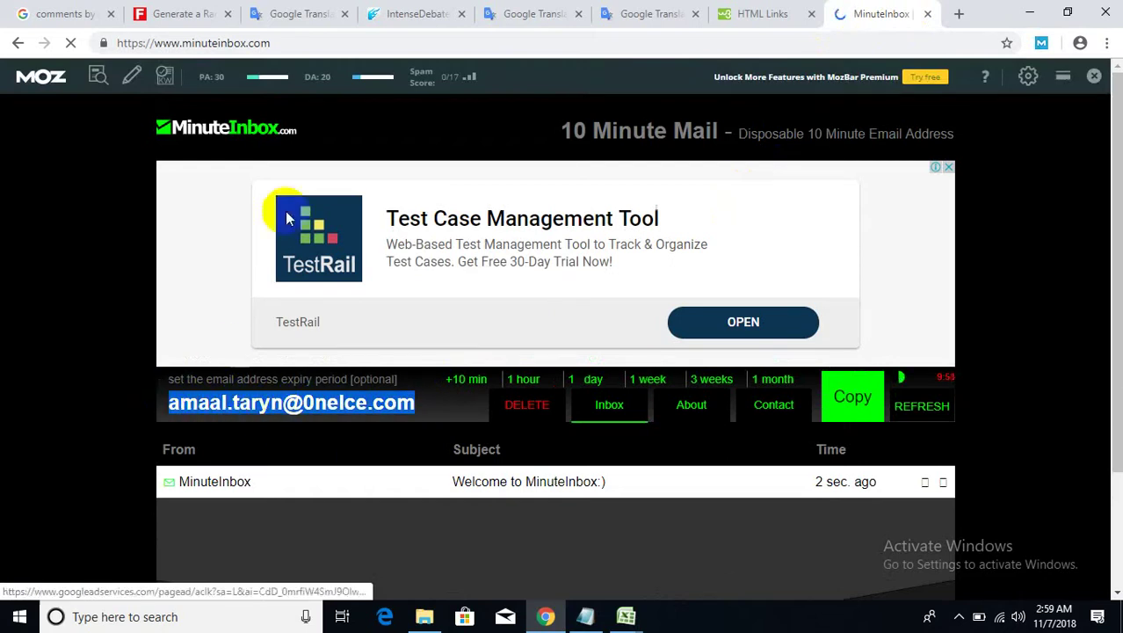
pyautogui.click(218, 45)
pyautogui.hotkey('ctrl', 'c')
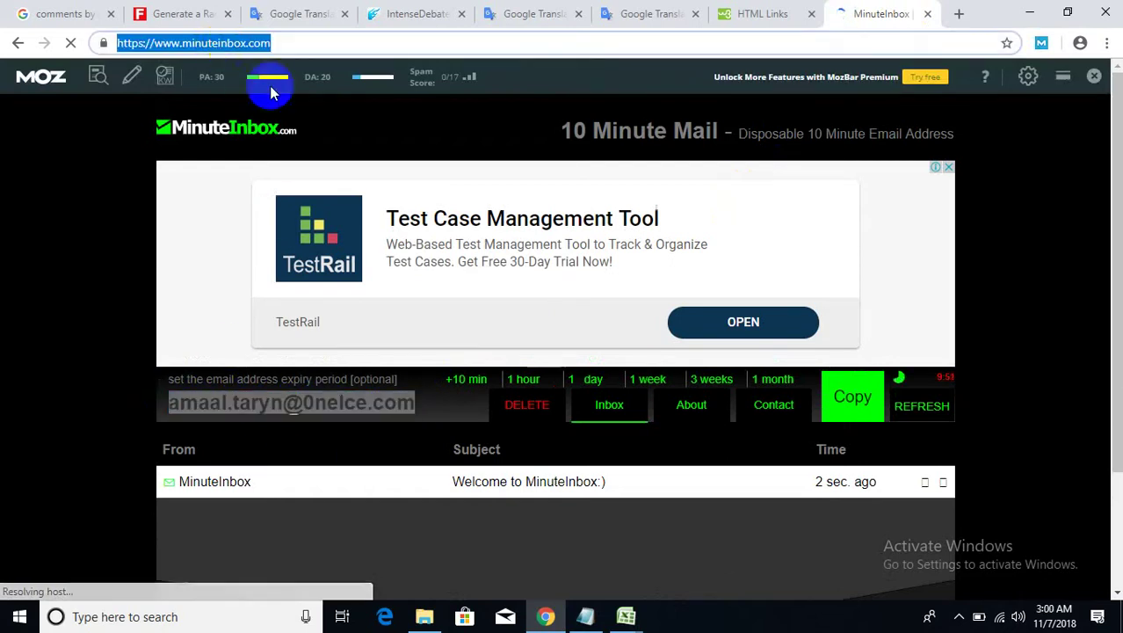
pyautogui.click(585, 616)
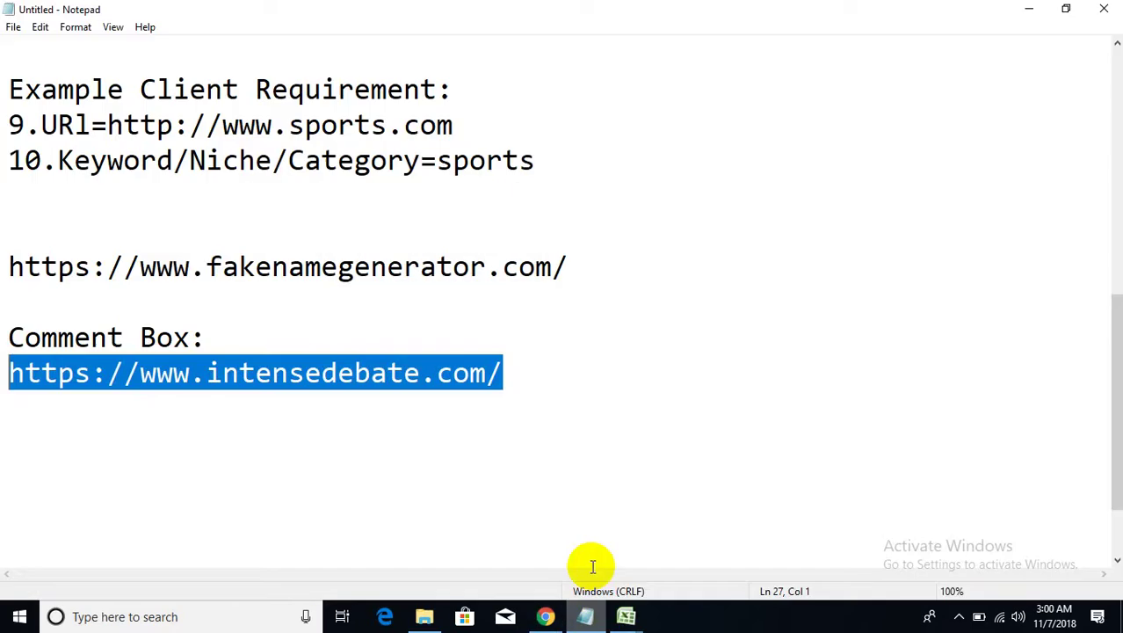
pyautogui.click(537, 382)
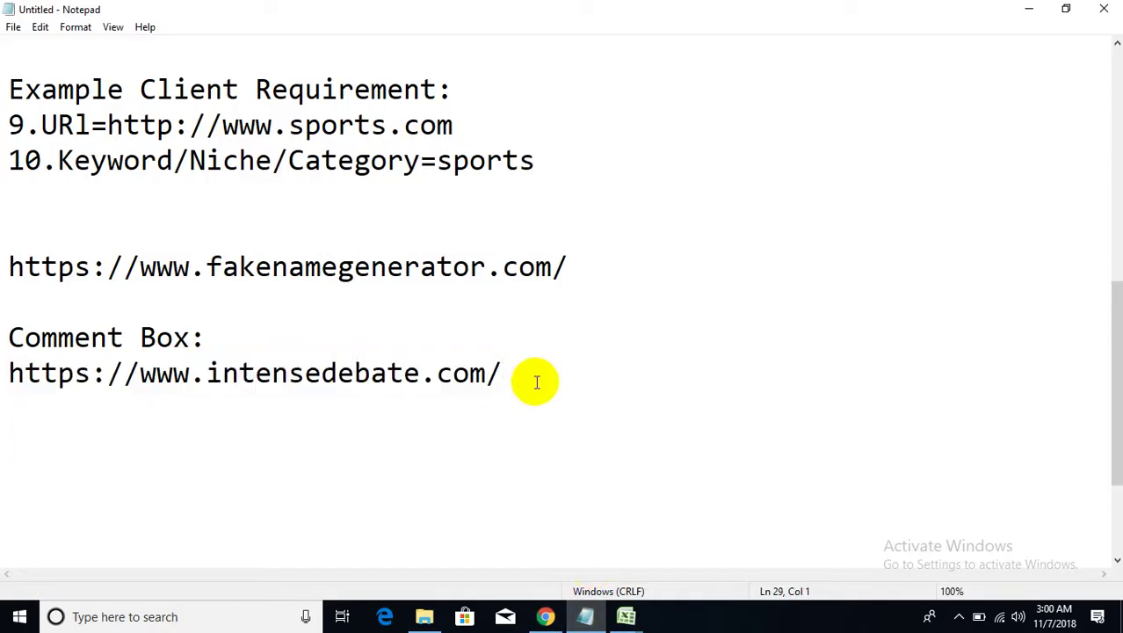
pyautogui.hotkey('ctrl', 'v')
pyautogui.press('Return')
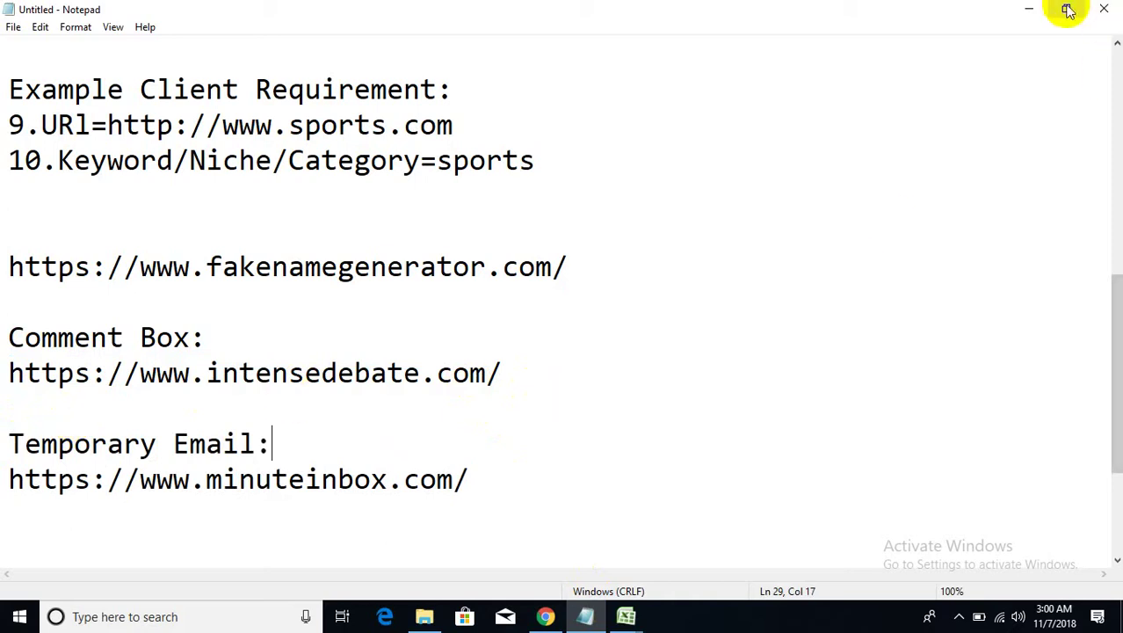
pyautogui.click(1029, 8)
pyautogui.click(299, 406)
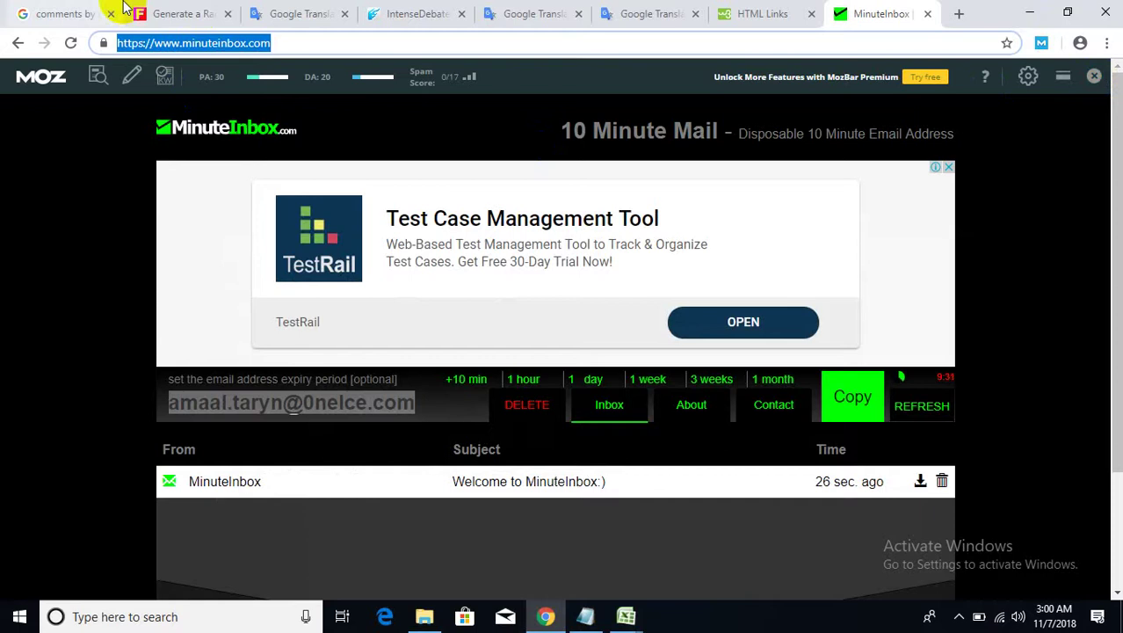
# - Paste the copied text into the IntenseDebate signup Email field
pyautogui.click(308, 11)
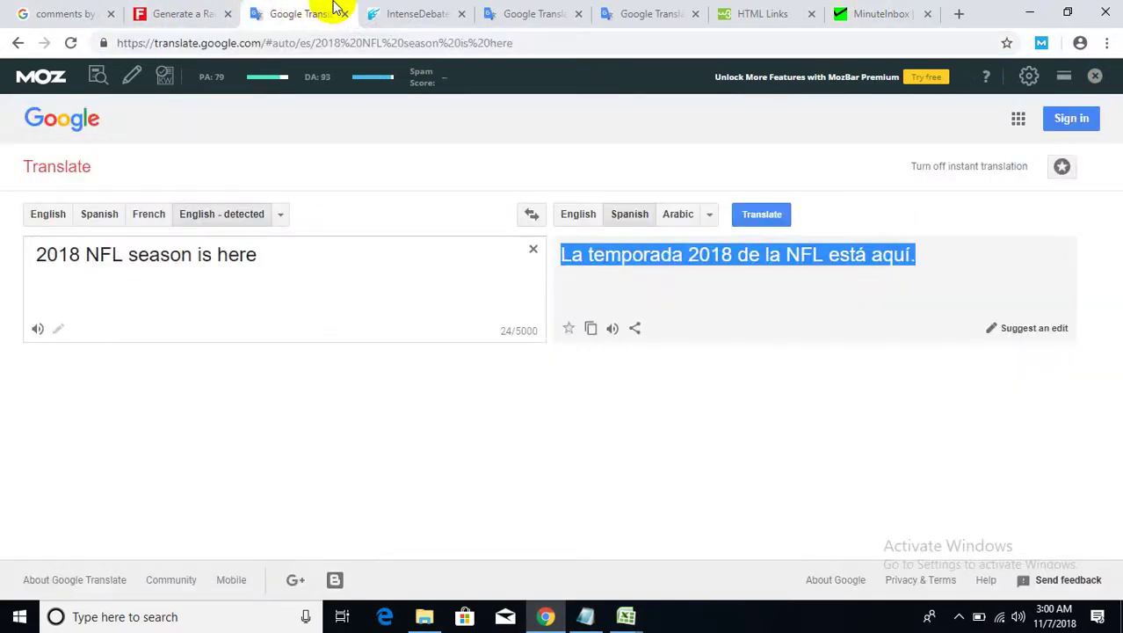
pyautogui.click(401, 12)
pyautogui.click(258, 363)
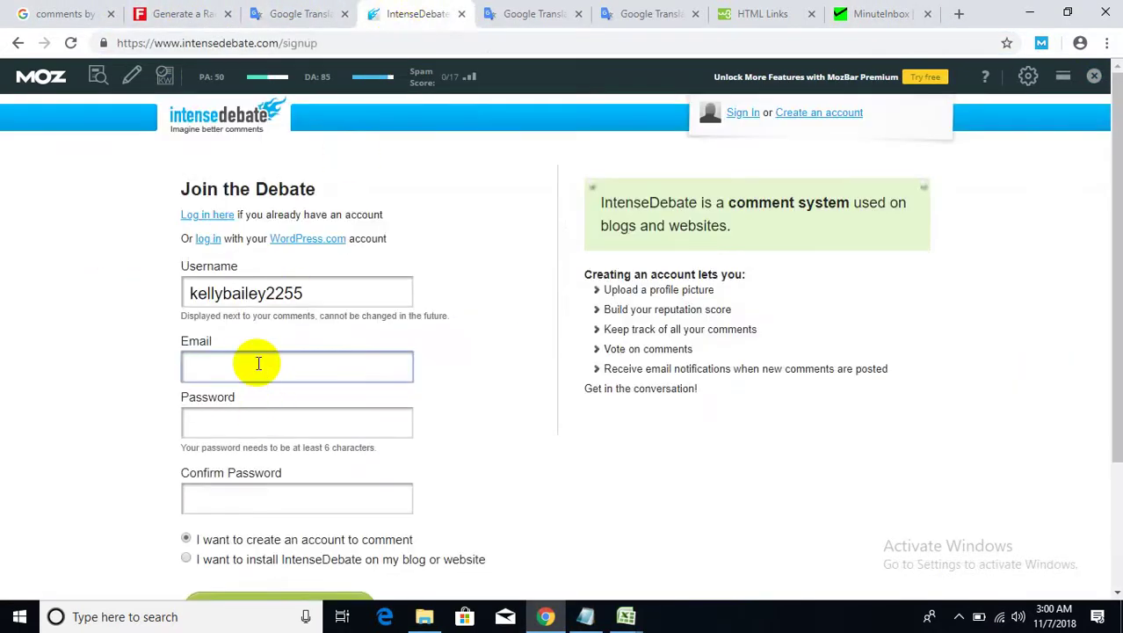
pyautogui.hotkey('ctrl', 'v')
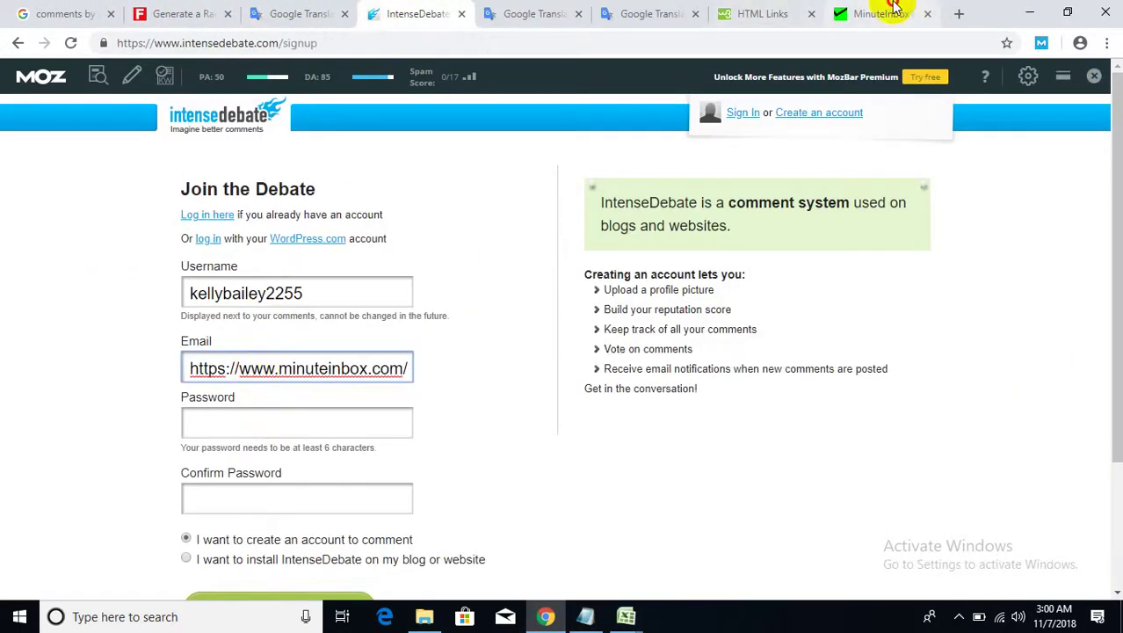
# - Copy the temporary email address from the MinuteInbox tab
pyautogui.click(879, 14)
pyautogui.tripleClick(354, 403)
pyautogui.rightClick(378, 414)
pyautogui.click(382, 418)
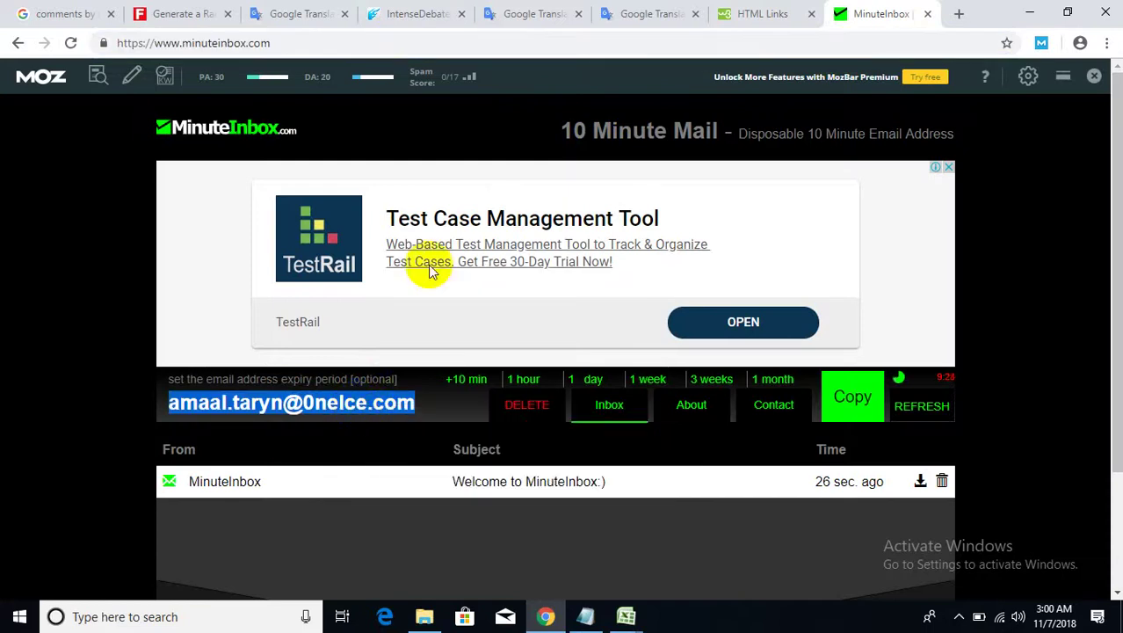
# - Replace the mistaken link in the Email field with the temporary address
pyautogui.click(428, 10)
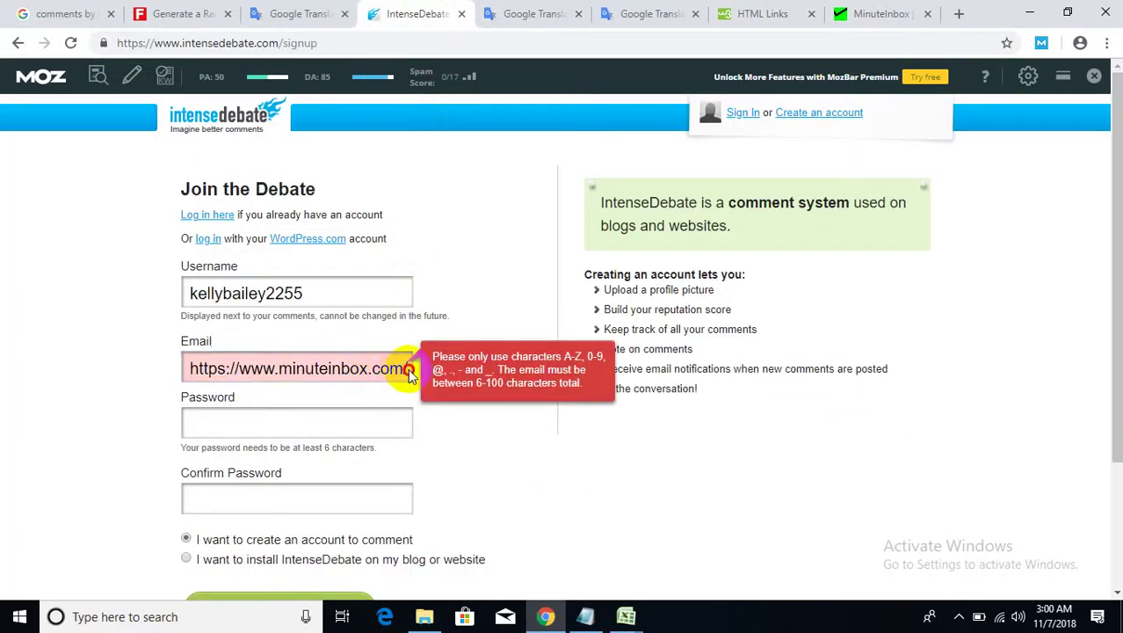
pyautogui.click(406, 369)
pyautogui.moveTo(406, 369); pyautogui.dragTo(60, 365)
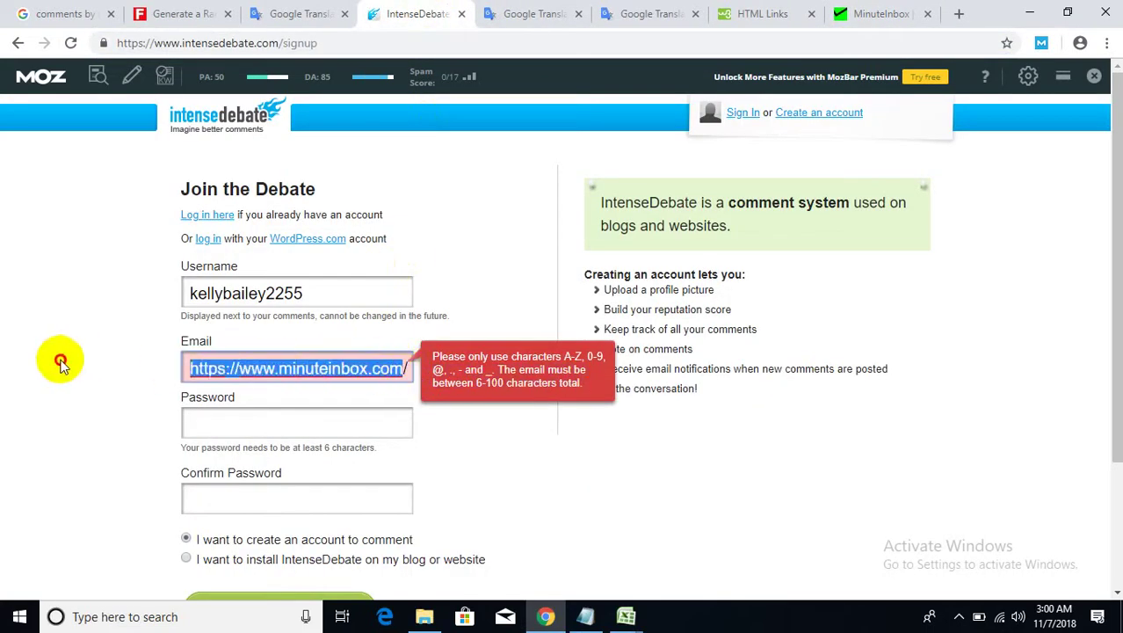
pyautogui.press('BackSpace')
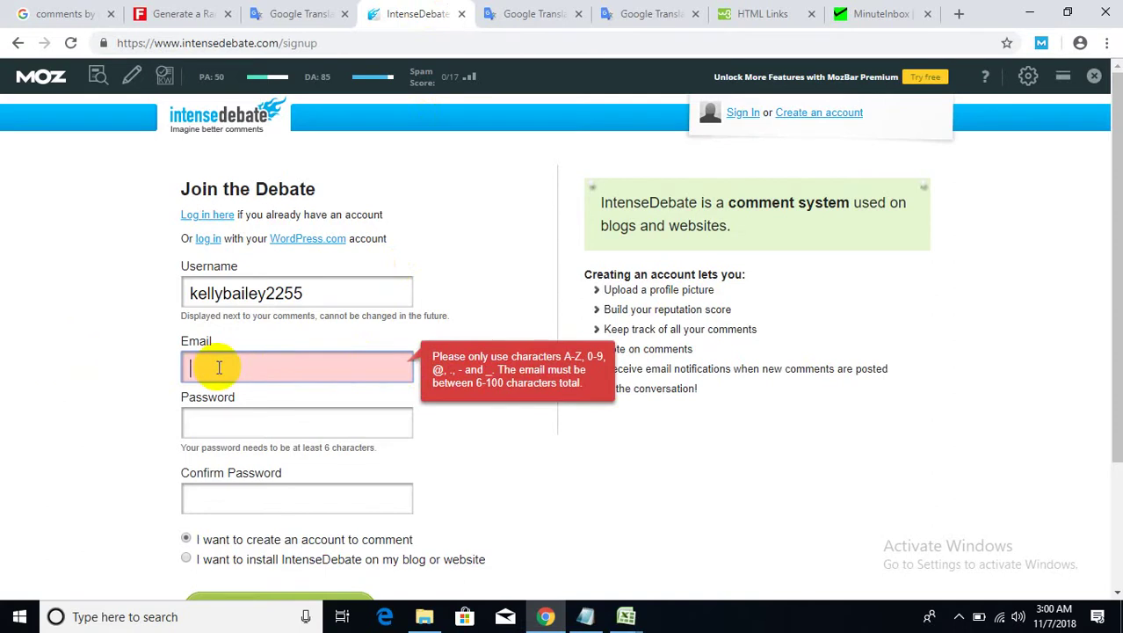
pyautogui.hotkey('ctrl', 'v')
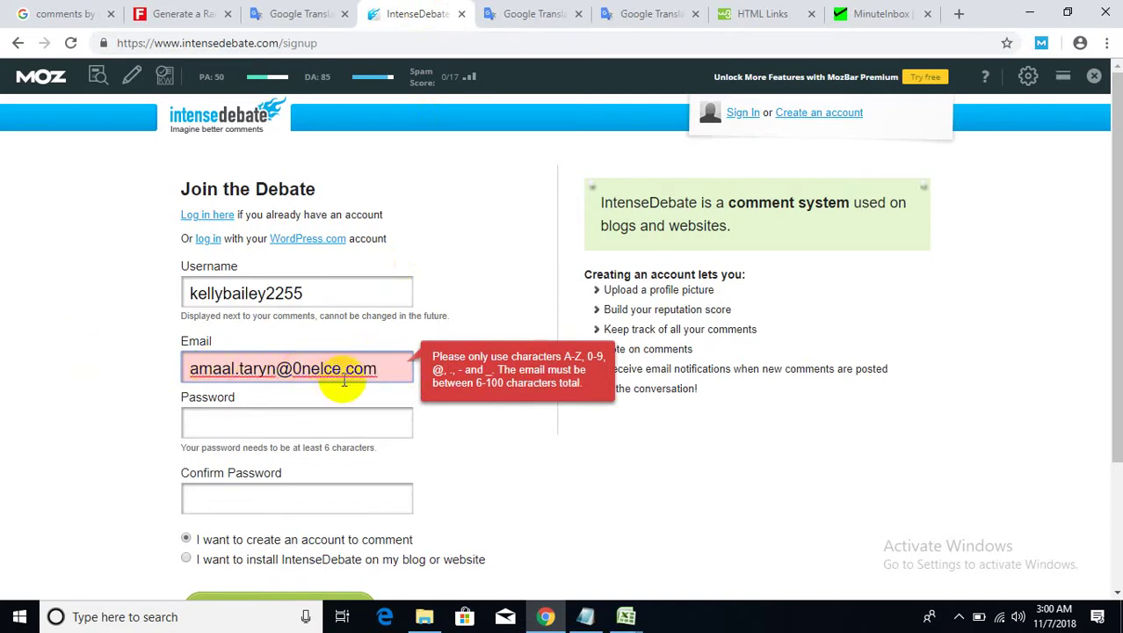
pyautogui.click(349, 421)
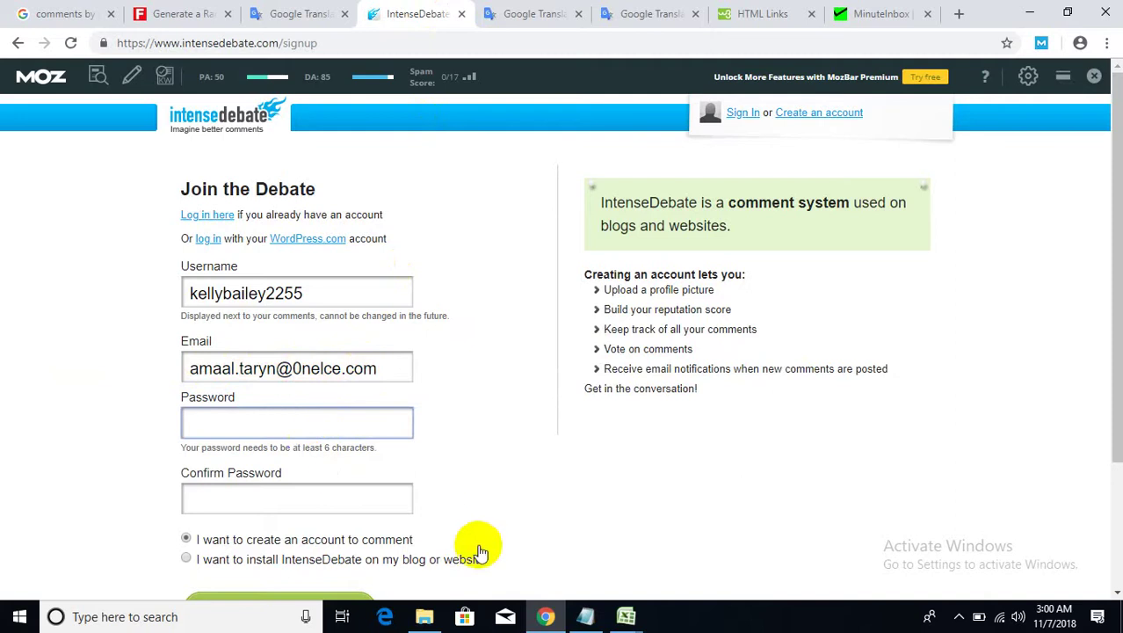
pyautogui.click(584, 614)
# - Type the password's final character and select the whole password line
pyautogui.click(491, 476)
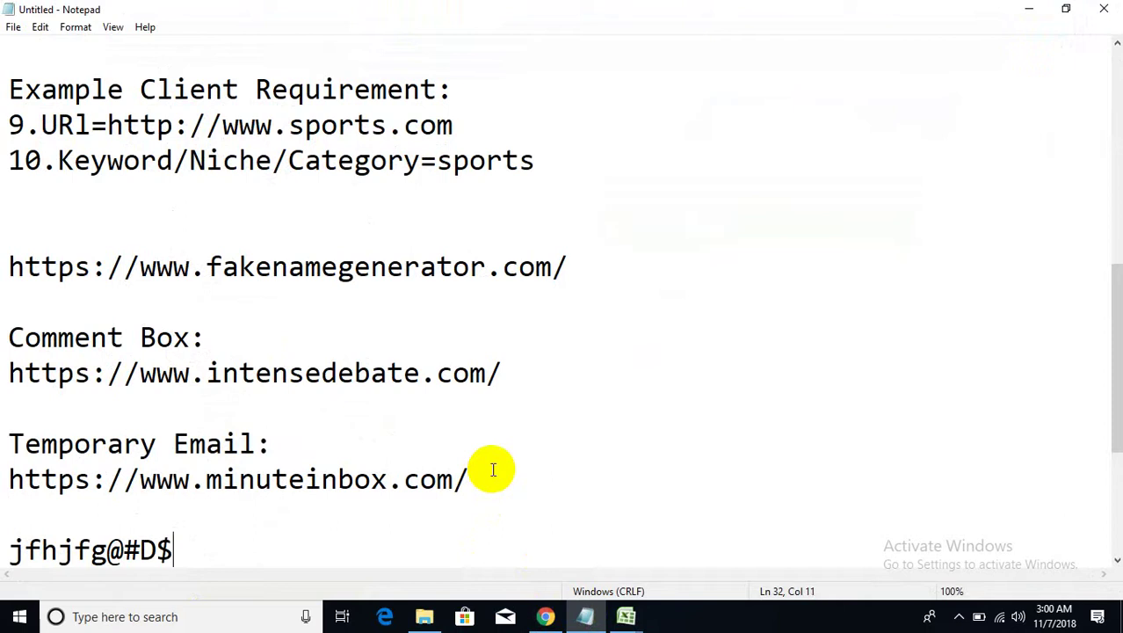
pyautogui.write('A')
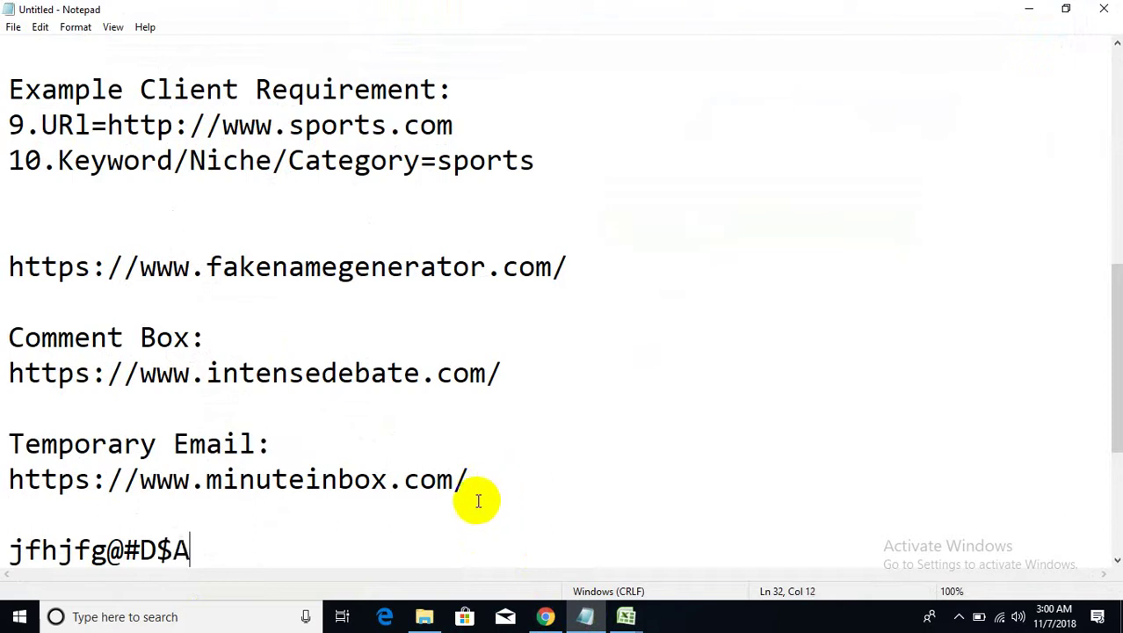
pyautogui.moveTo(188, 549); pyautogui.dragTo(3, 524)
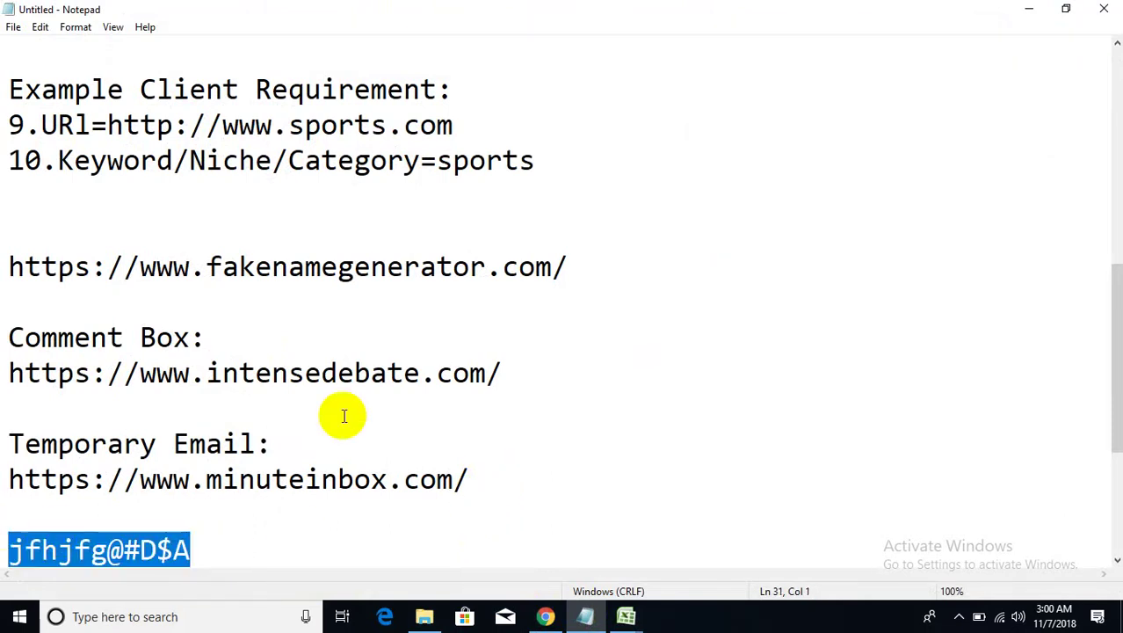
# - Paste the password into Password and Confirm Password and submit the IntenseDebate signup
pyautogui.click(1027, 9)
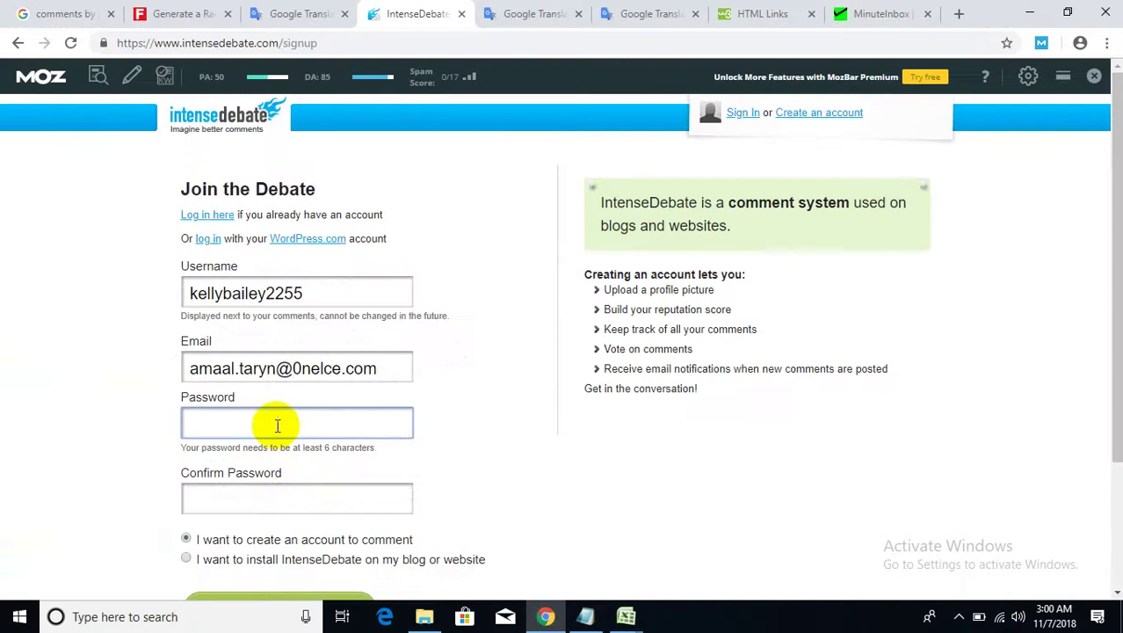
pyautogui.hotkey('ctrl', 'v')
pyautogui.click(261, 501)
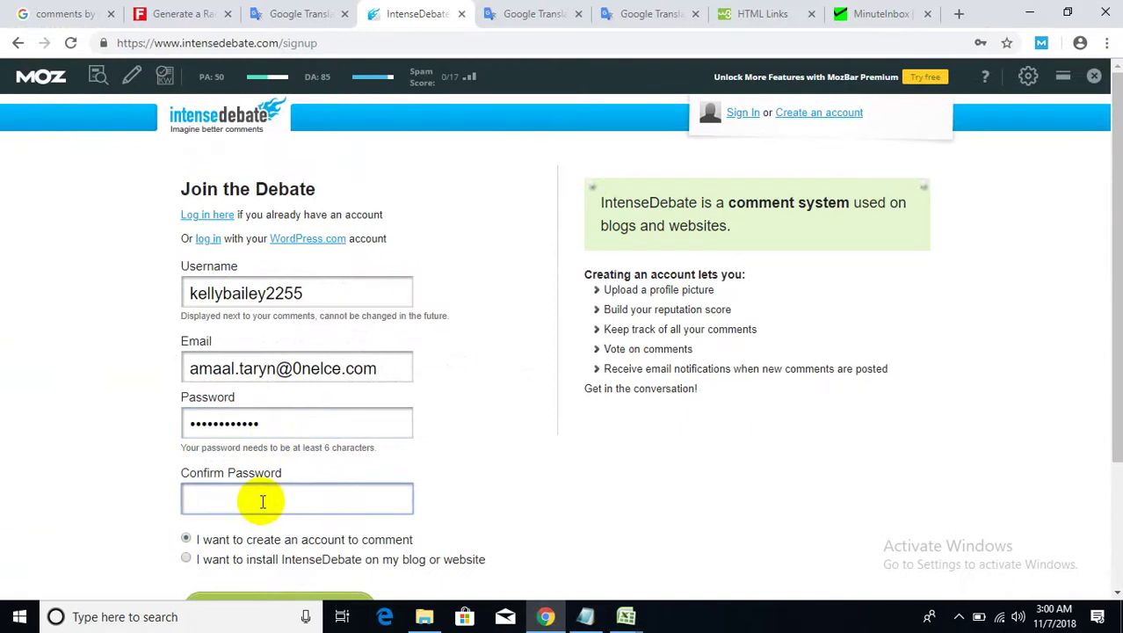
pyautogui.hotkey('ctrl', 'v')
pyautogui.scroll(-2, 387, 477)
pyautogui.click(297, 444)
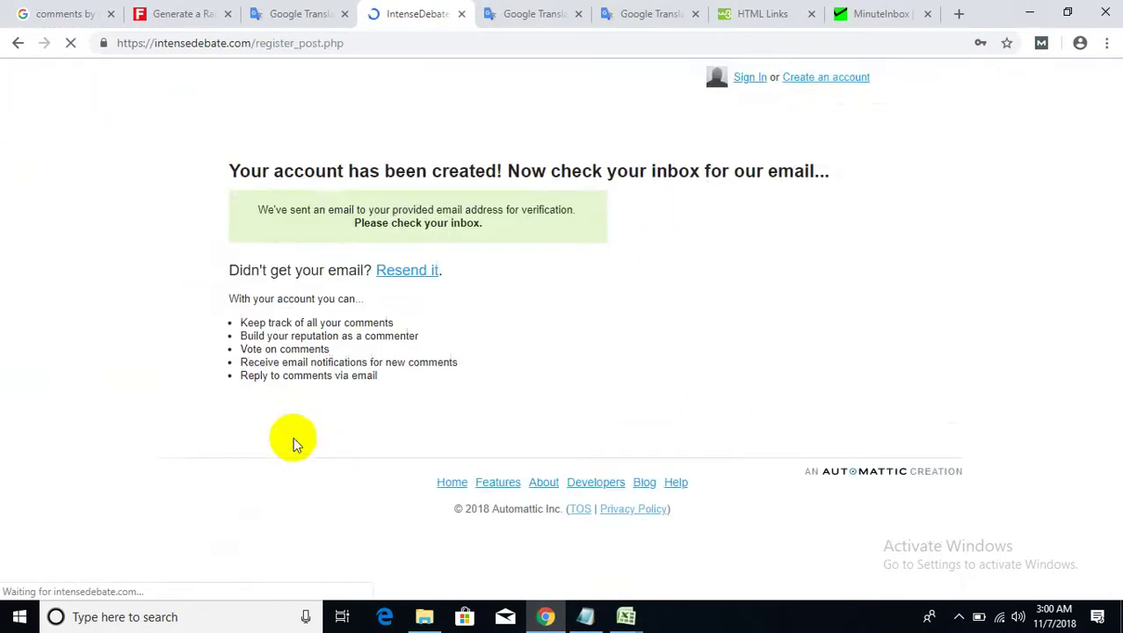
pyautogui.moveTo(303, 207); pyautogui.dragTo(756, 208)
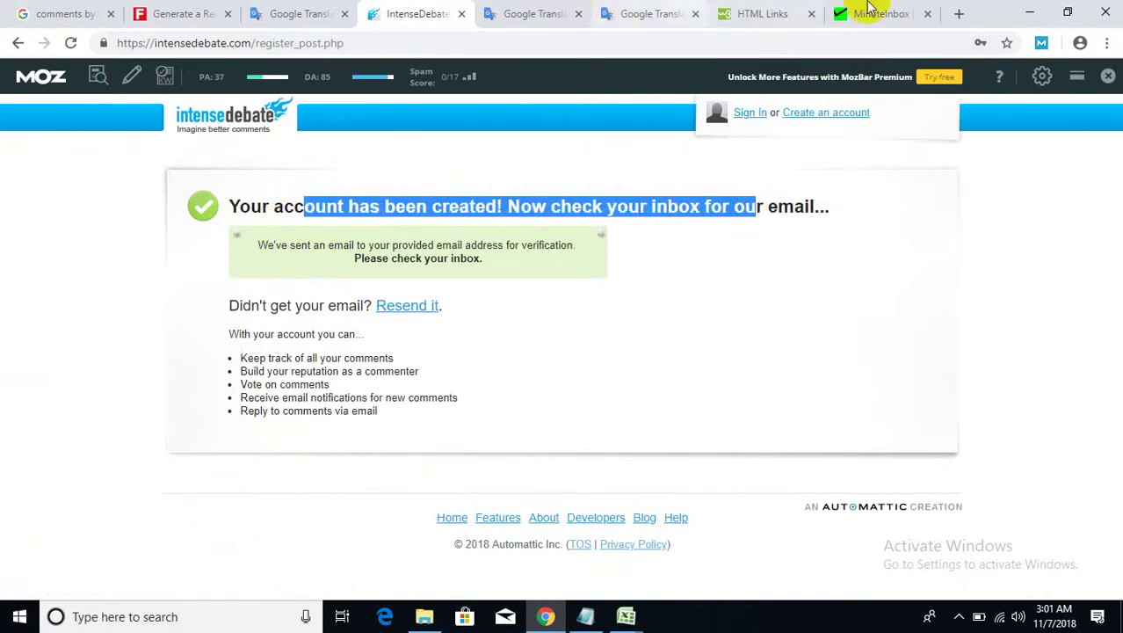
# - Refresh MinuteInbox, open the IntenseDebate verification email and copy its link
pyautogui.click(843, 14)
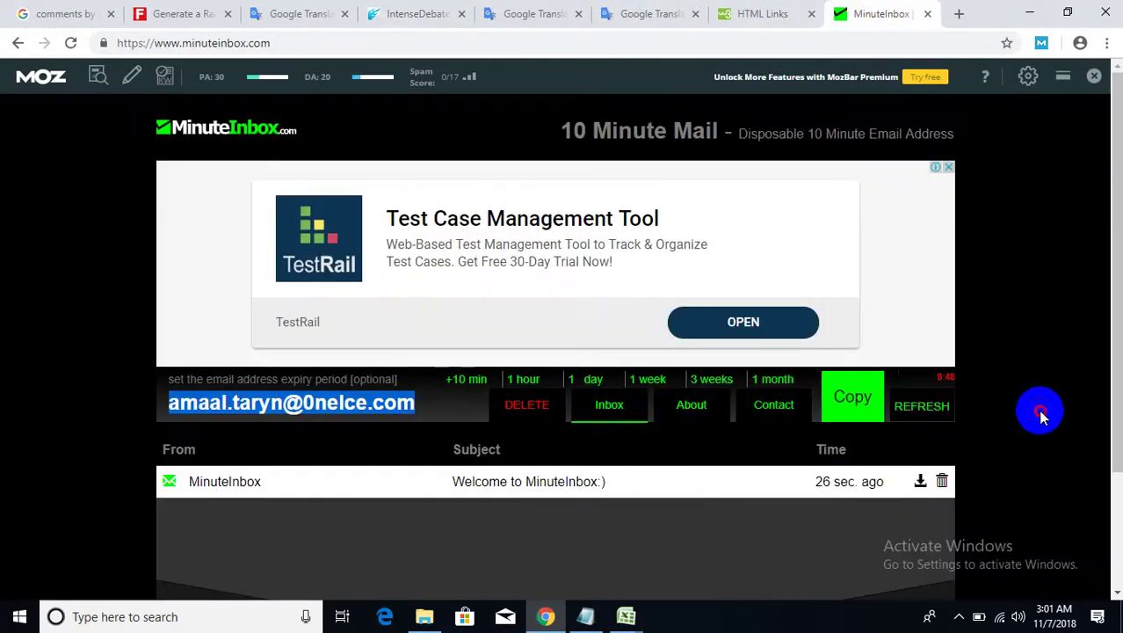
pyautogui.click(1040, 409)
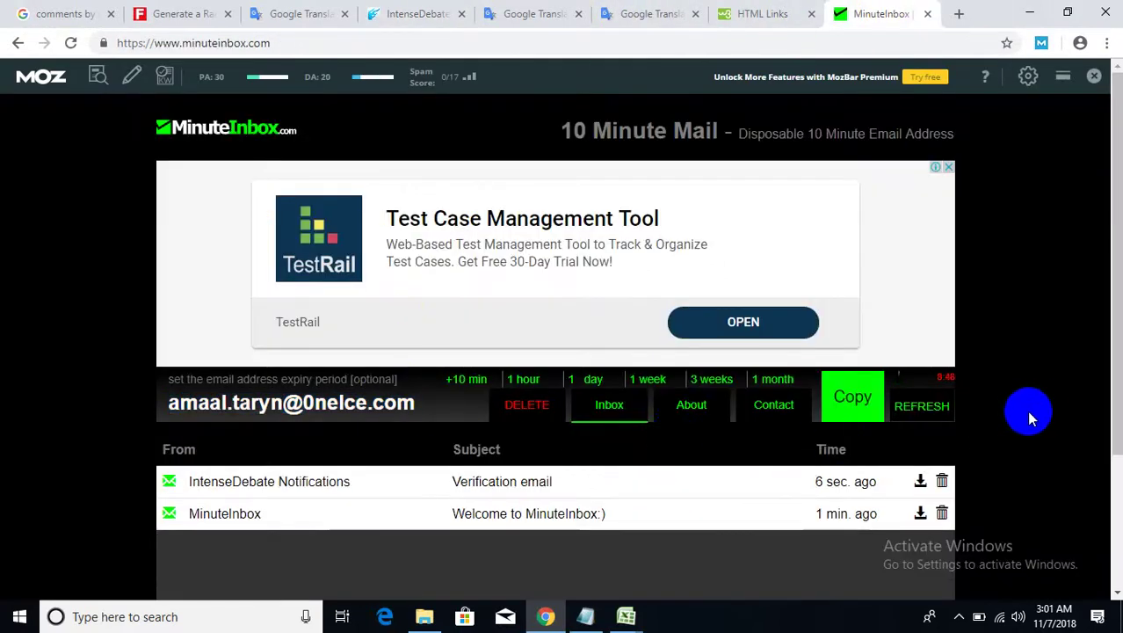
pyautogui.click(499, 480)
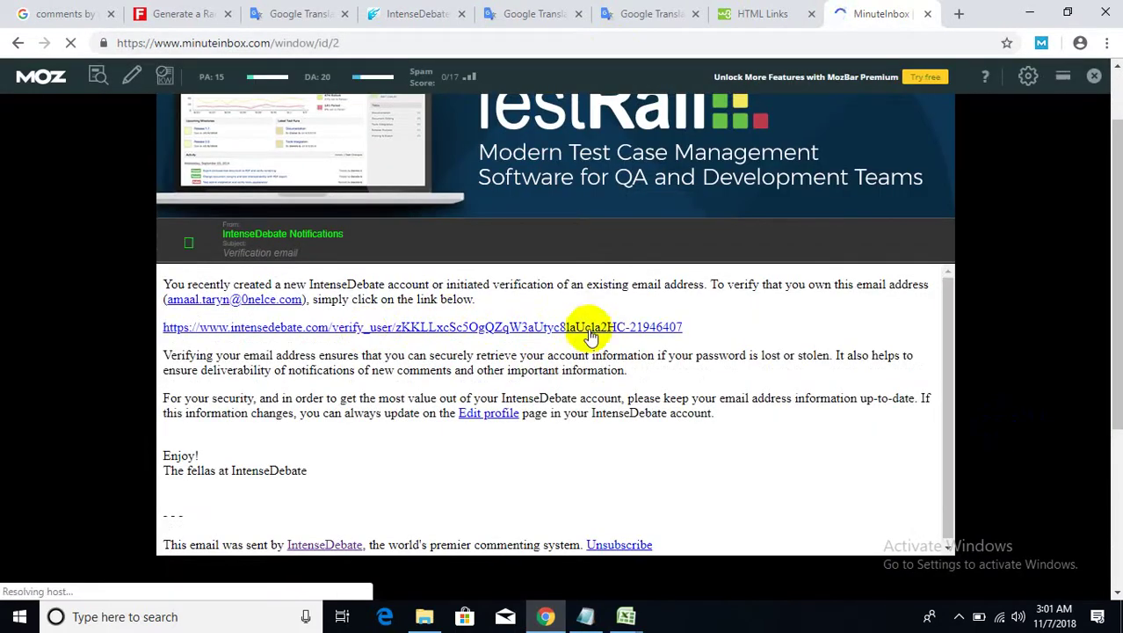
pyautogui.moveTo(687, 328); pyautogui.dragTo(153, 329)
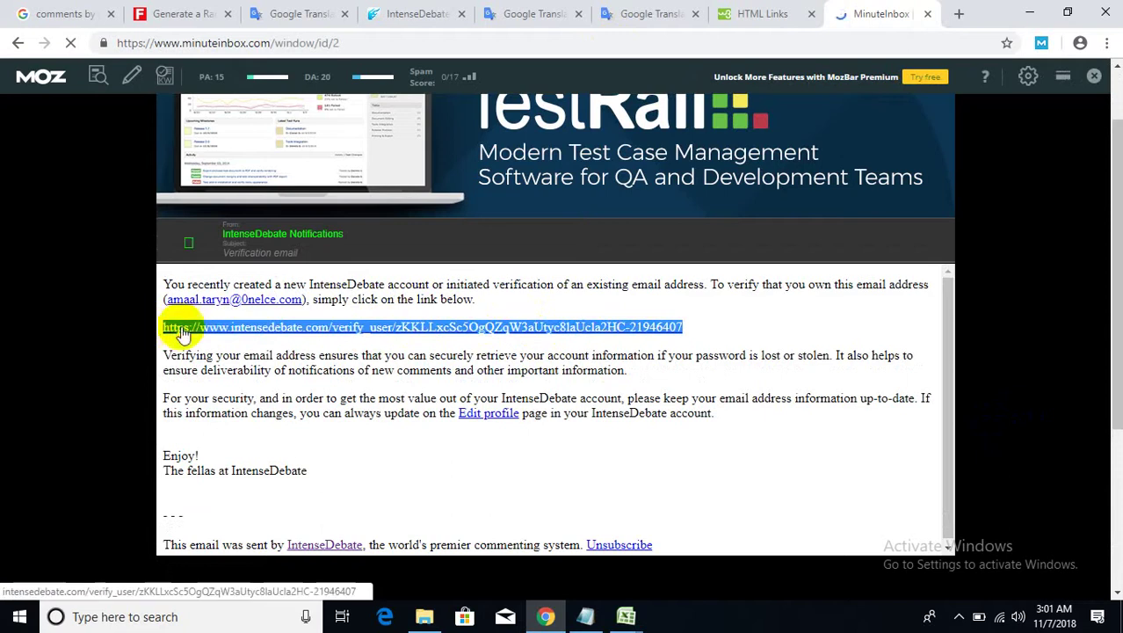
pyautogui.rightClick(191, 329)
pyautogui.click(218, 458)
# - Load the verification link in the IntenseDebate tab, reach the dashboard, then return to Fake Name Generator
pyautogui.click(398, 26)
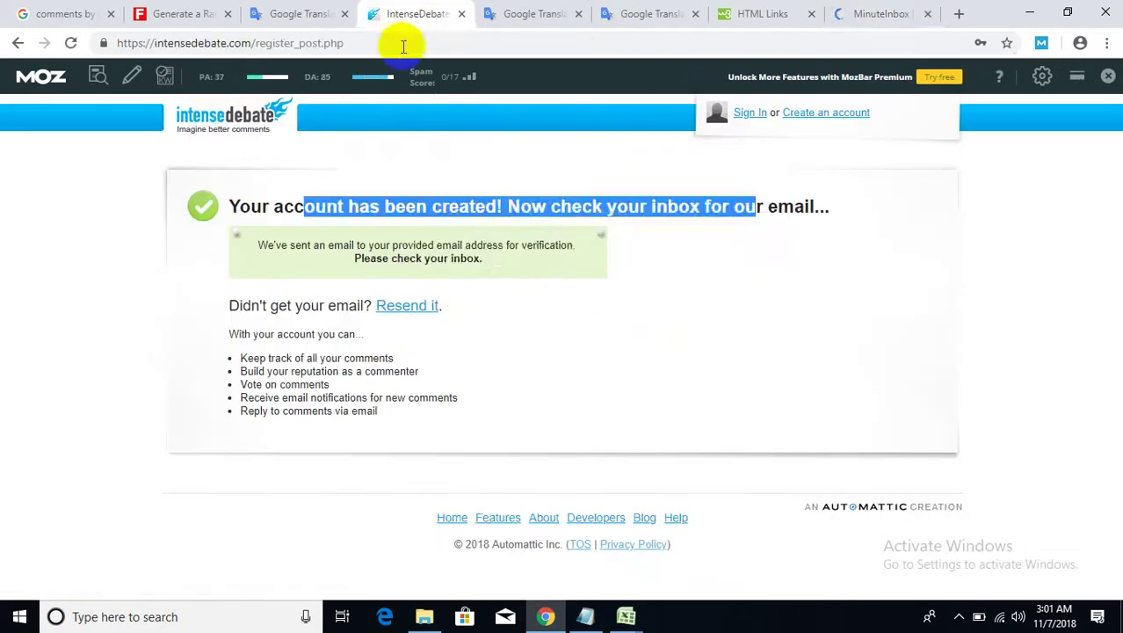
pyautogui.rightClick(402, 42)
pyautogui.click(431, 170)
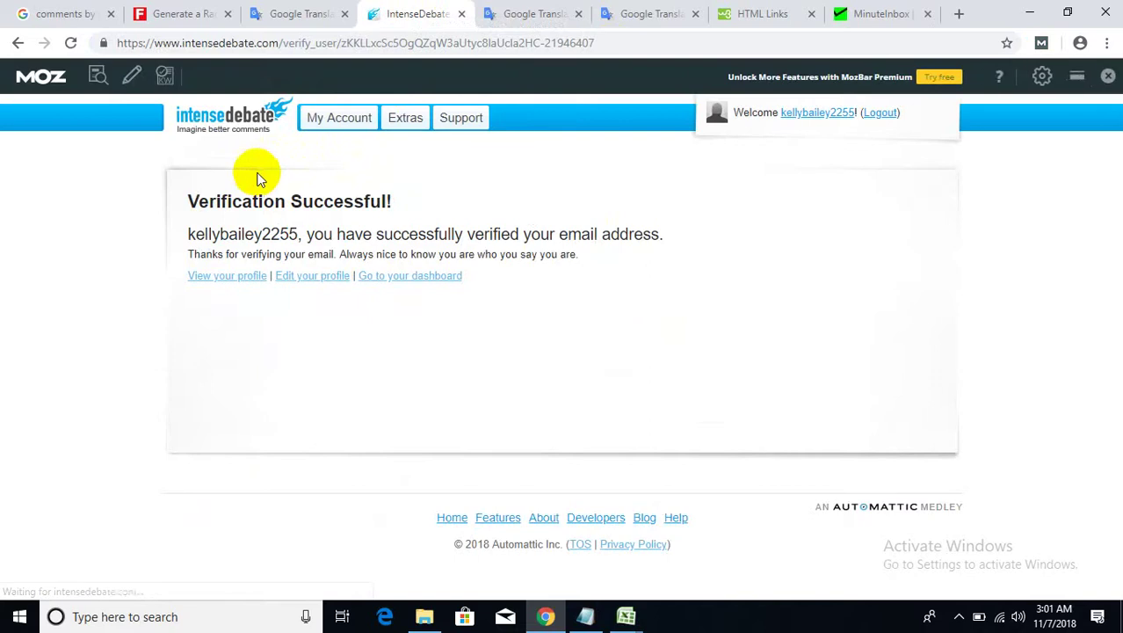
pyautogui.moveTo(313, 201); pyautogui.dragTo(484, 211)
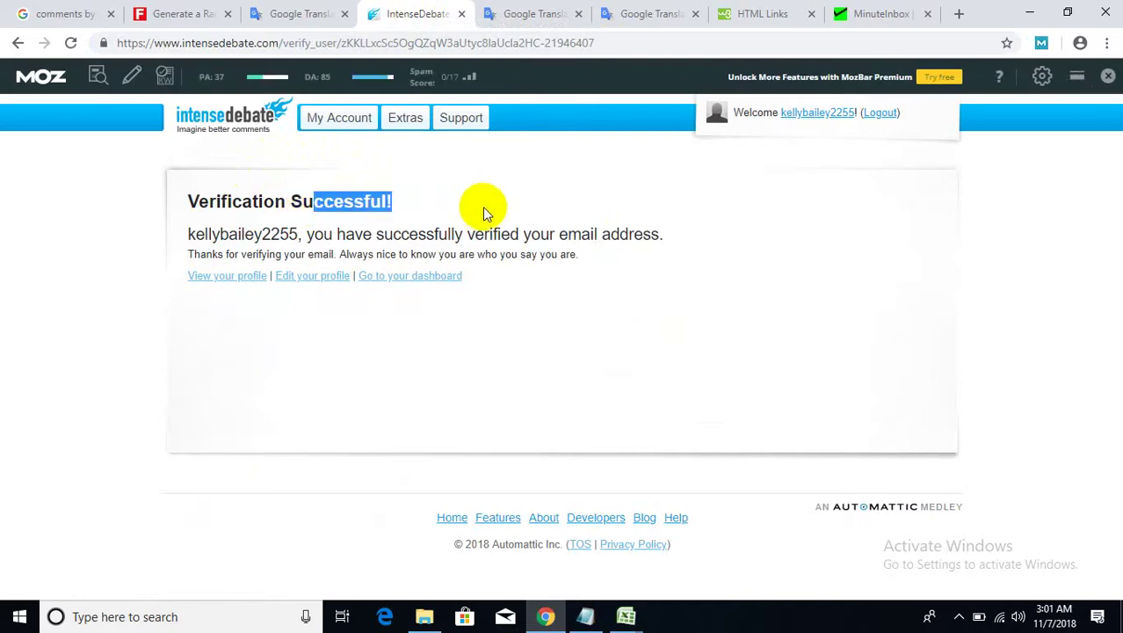
pyautogui.click(431, 276)
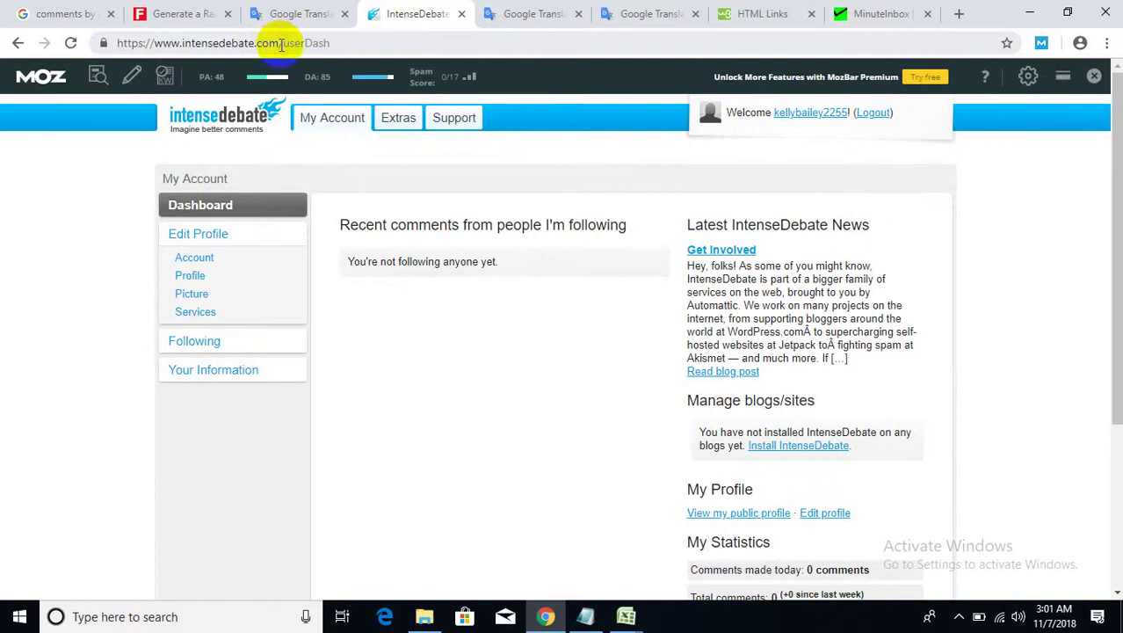
pyautogui.moveTo(281, 45); pyautogui.dragTo(105, 40)
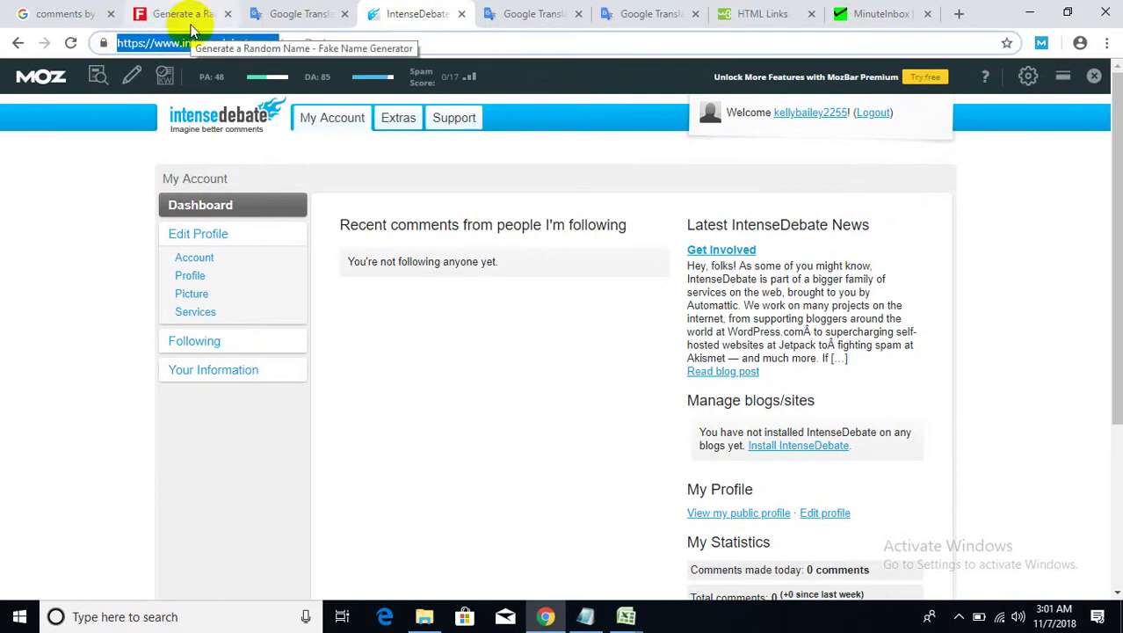
pyautogui.click(627, 616)
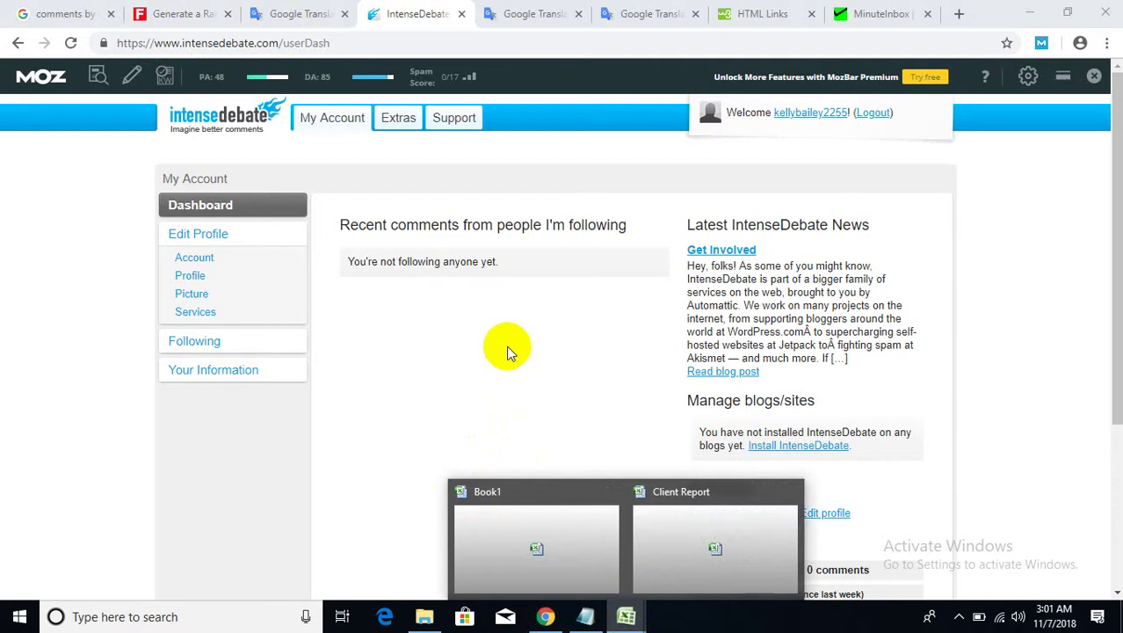
pyautogui.click(178, 10)
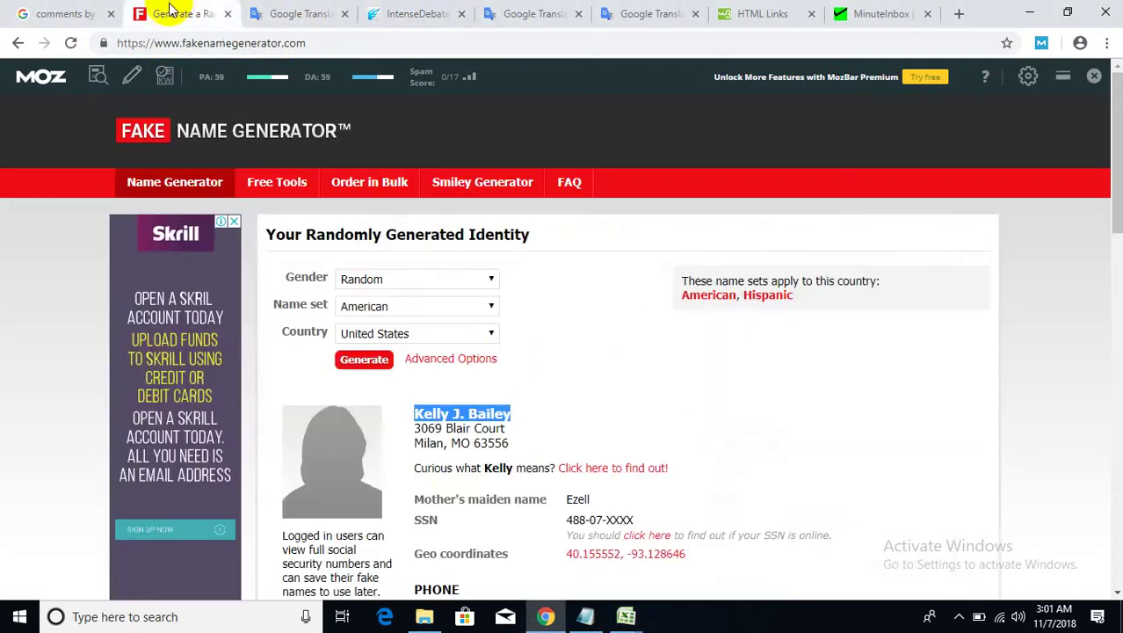
# - Open the first result, the Robert Ringer article, in a new tab
pyautogui.click(33, 12)
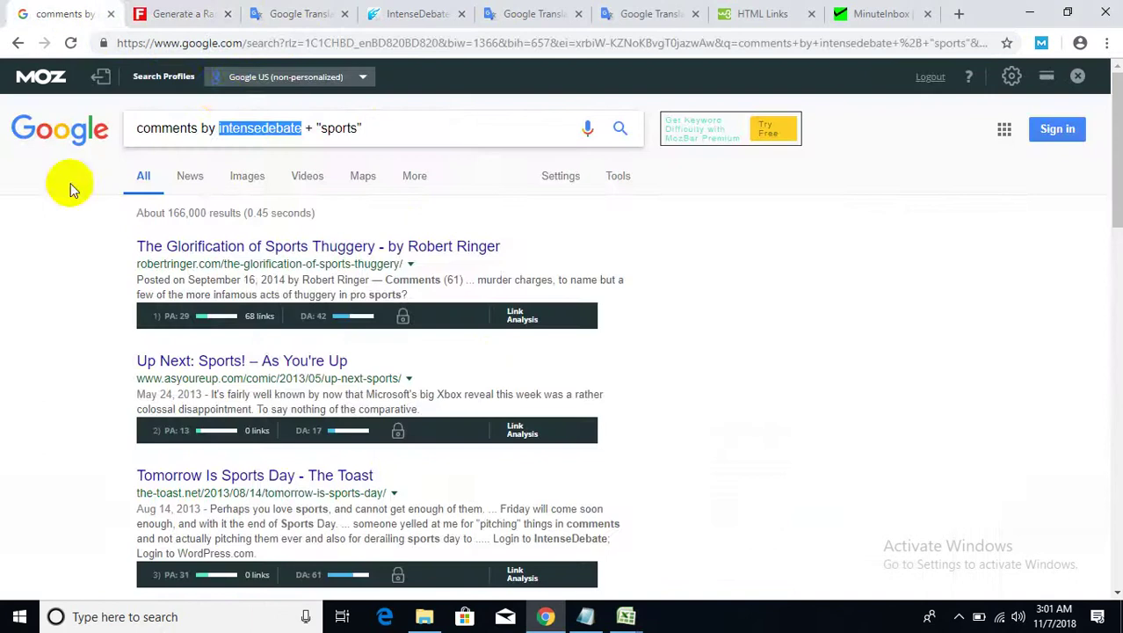
pyautogui.click(363, 129)
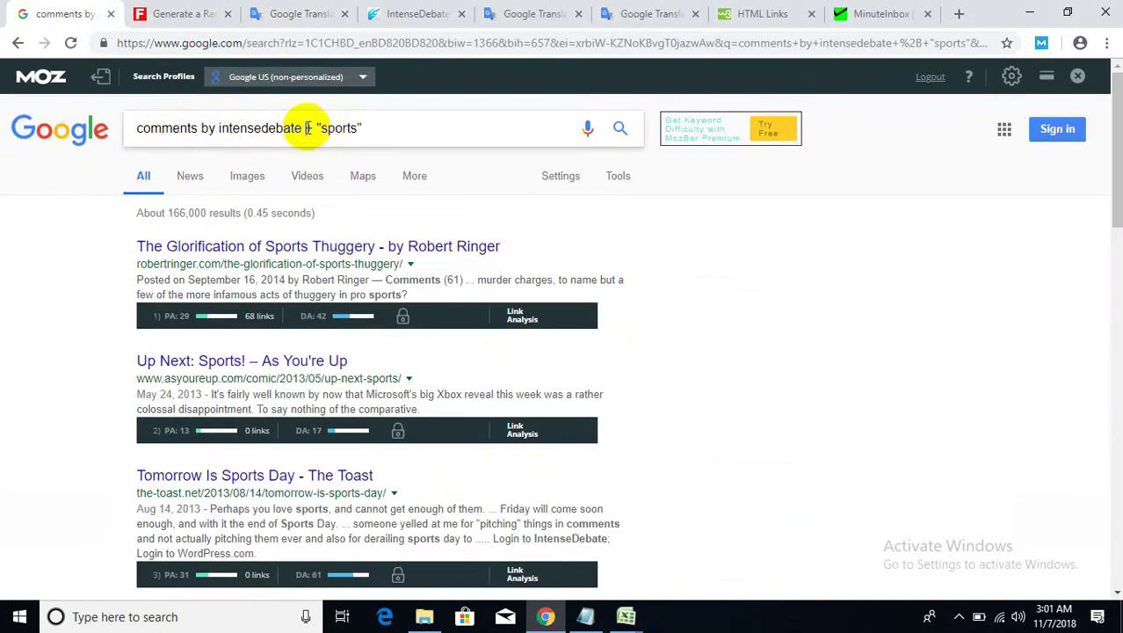
pyautogui.click(355, 126)
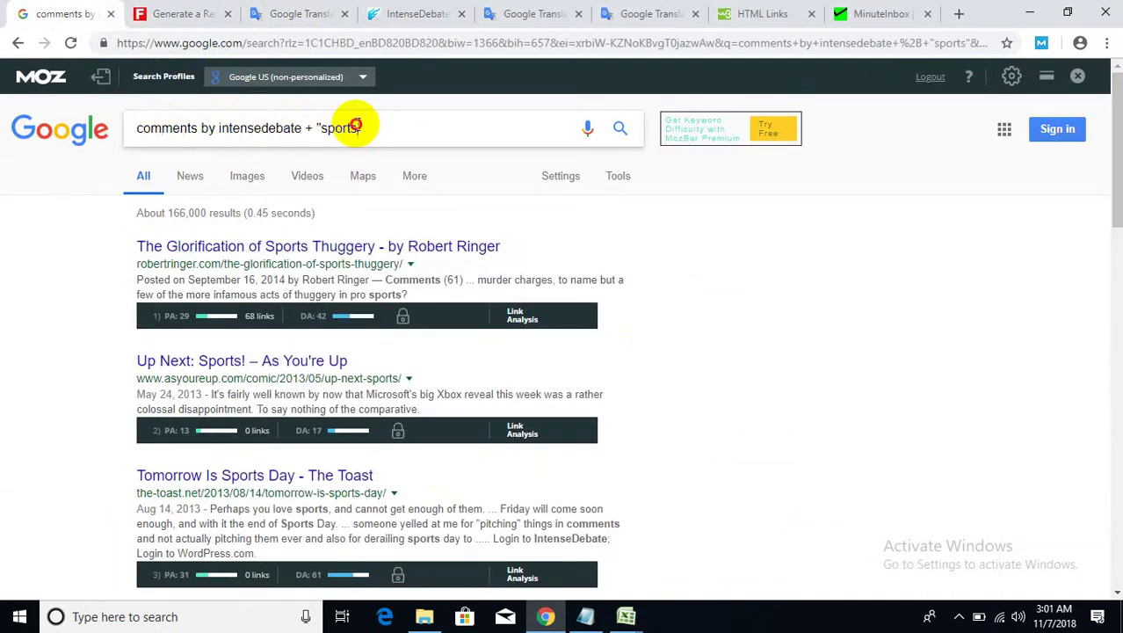
pyautogui.rightClick(327, 247)
pyautogui.click(367, 259)
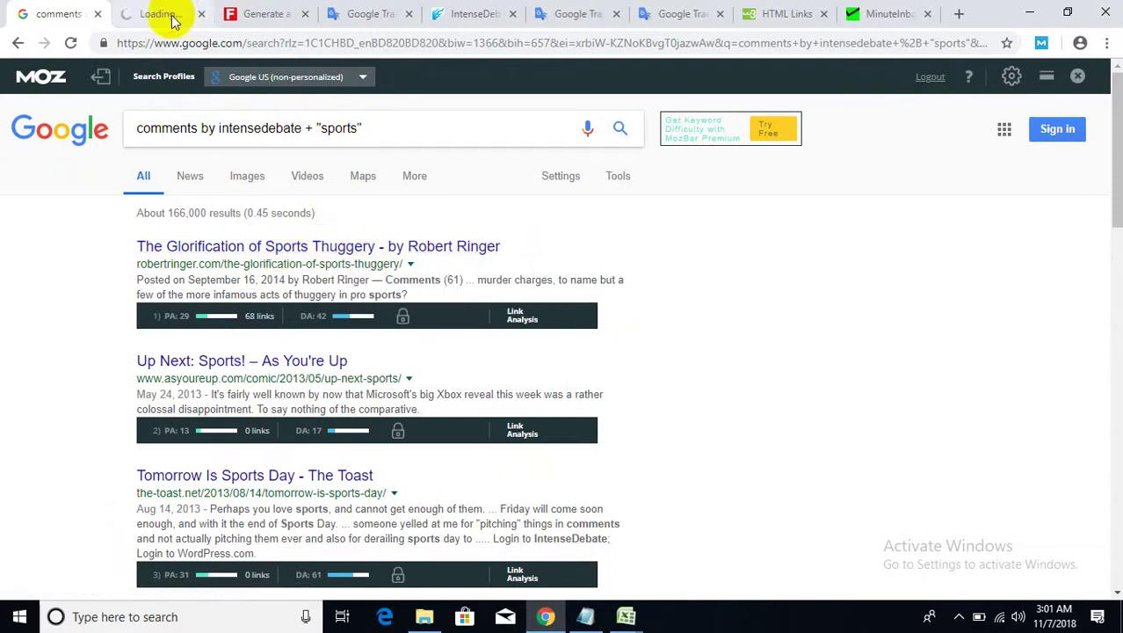
pyautogui.scroll(-1, 314, 339)
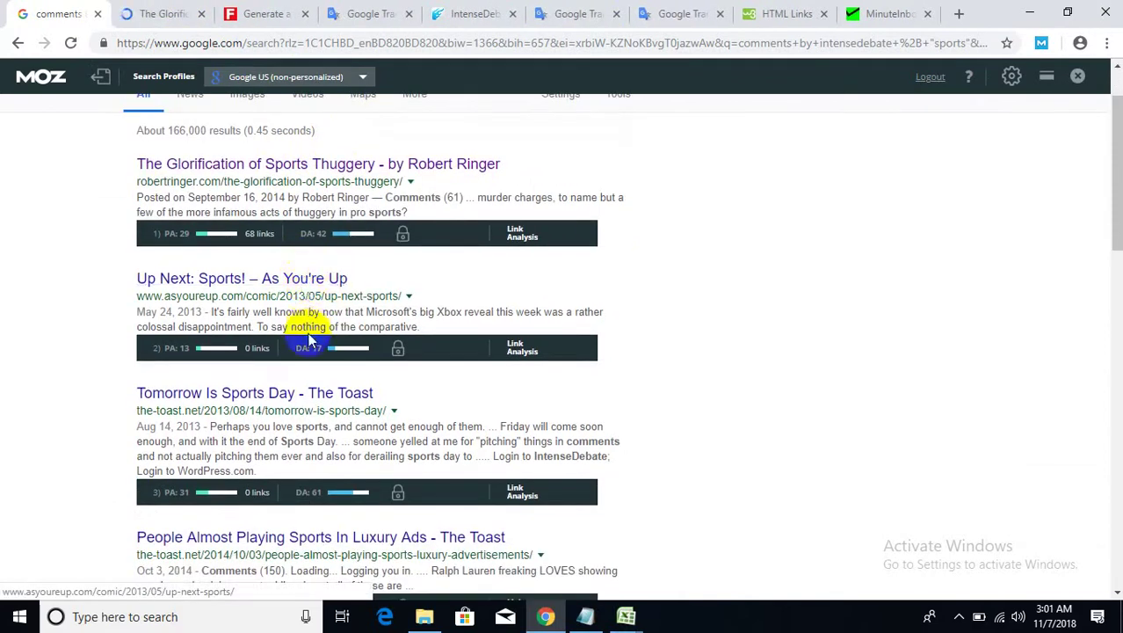
pyautogui.scroll(-15, 306, 347)
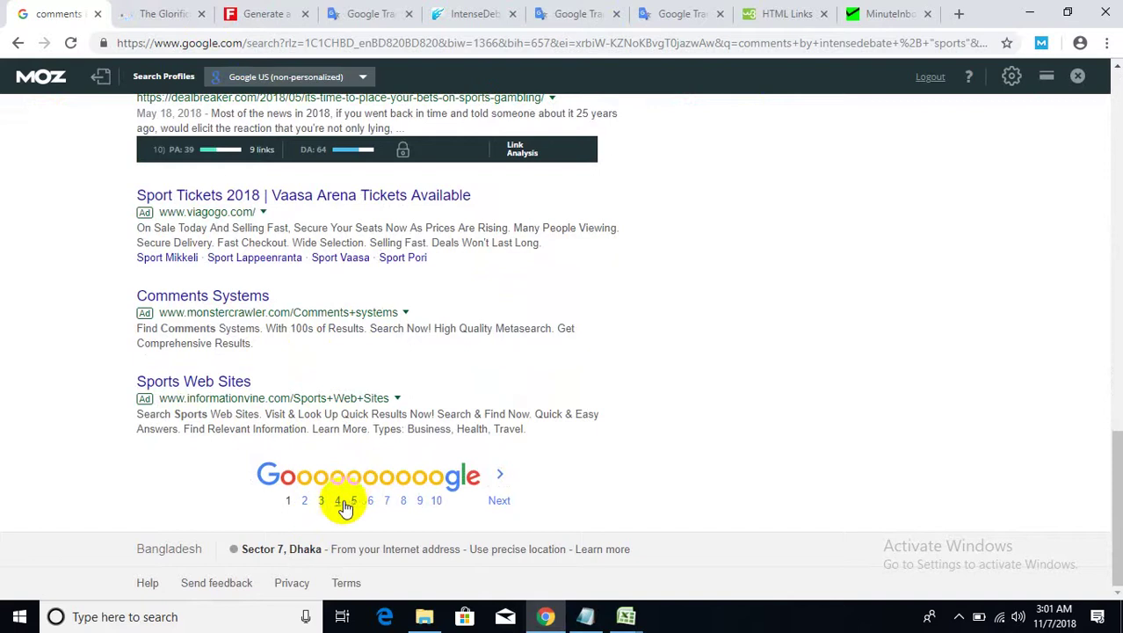
# - On results page 5, open the artificial turf, St. Lucia and Mahaweli Sports-meet results in new tabs
pyautogui.click(354, 501)
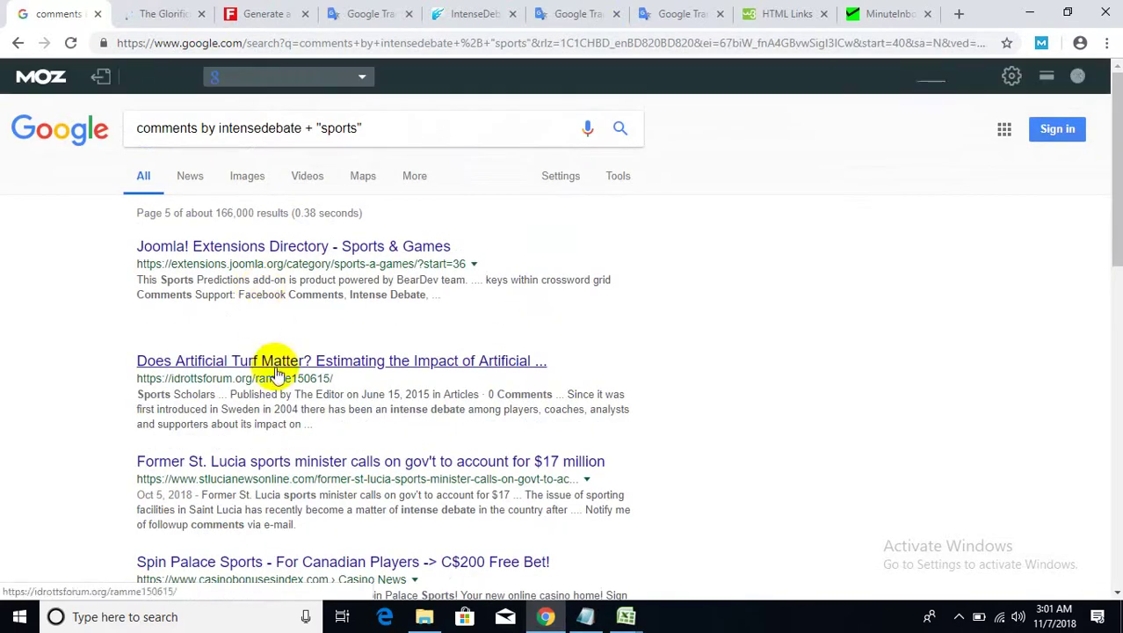
pyautogui.rightClick(283, 364)
pyautogui.click(334, 374)
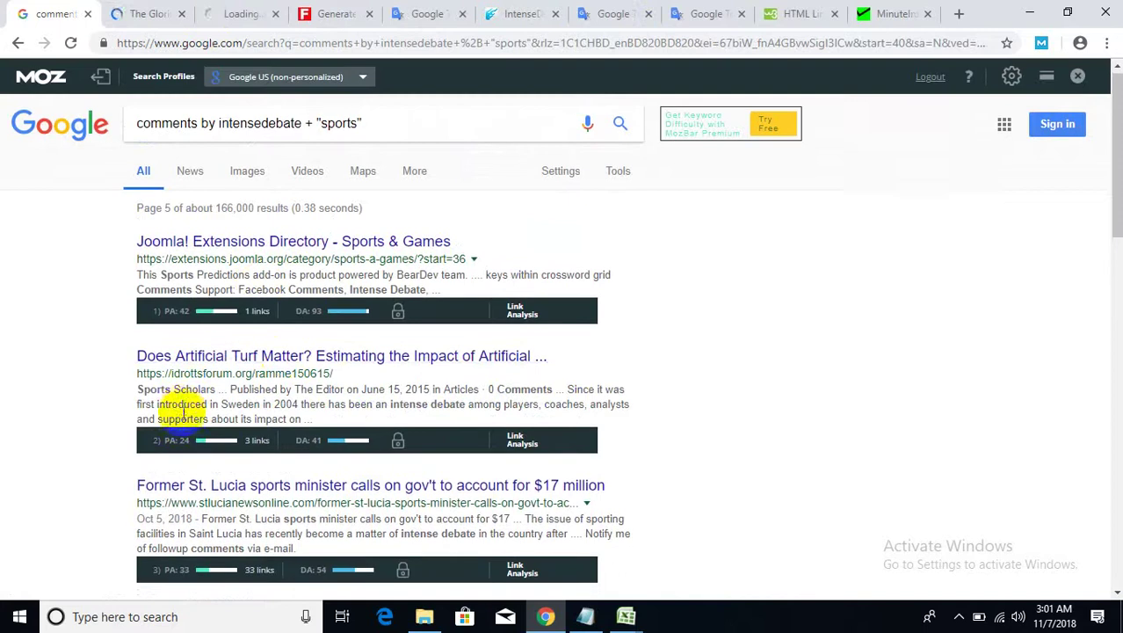
pyautogui.scroll(-2, 264, 342)
pyautogui.rightClick(263, 327)
pyautogui.click(290, 337)
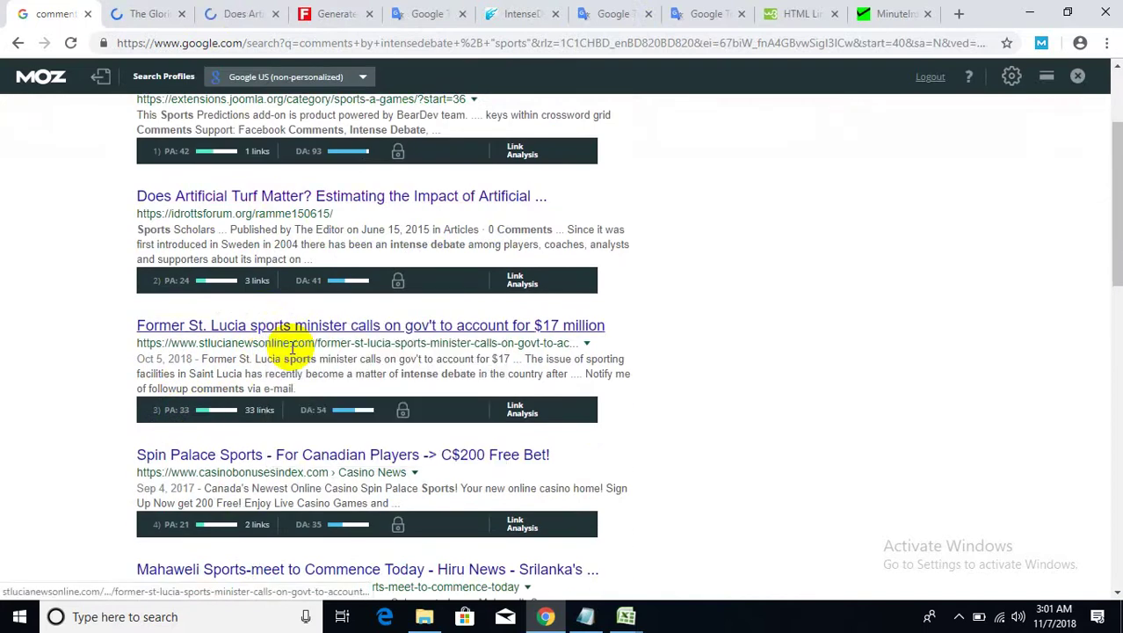
pyautogui.rightClick(263, 451)
pyautogui.press('Escape')
pyautogui.scroll(-3, 220, 461)
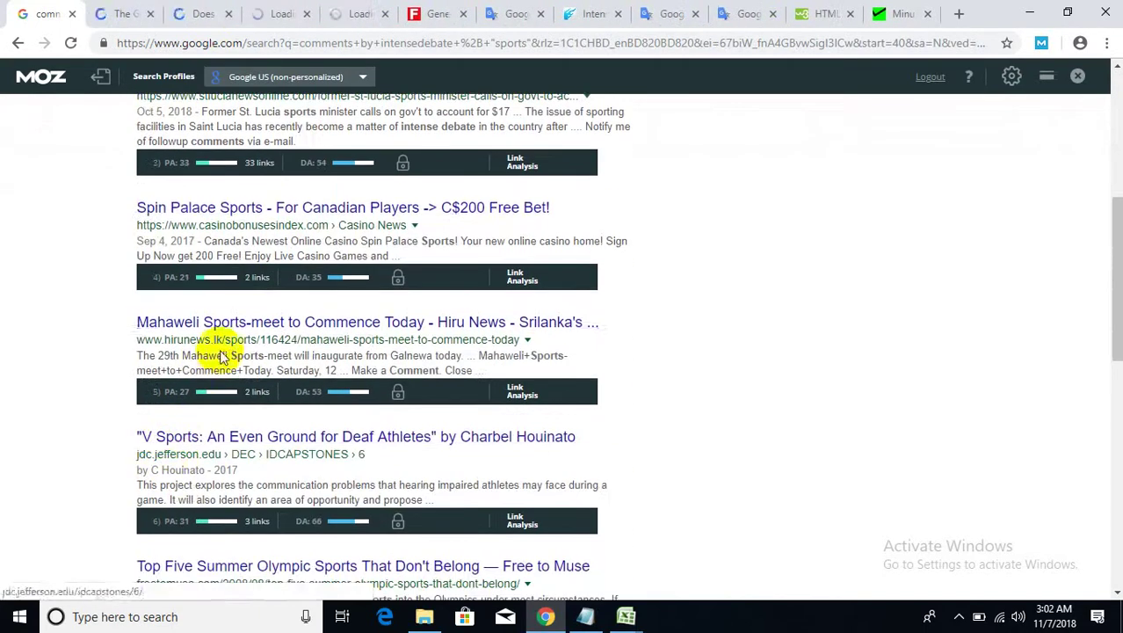
pyautogui.rightClick(246, 332)
pyautogui.click(249, 341)
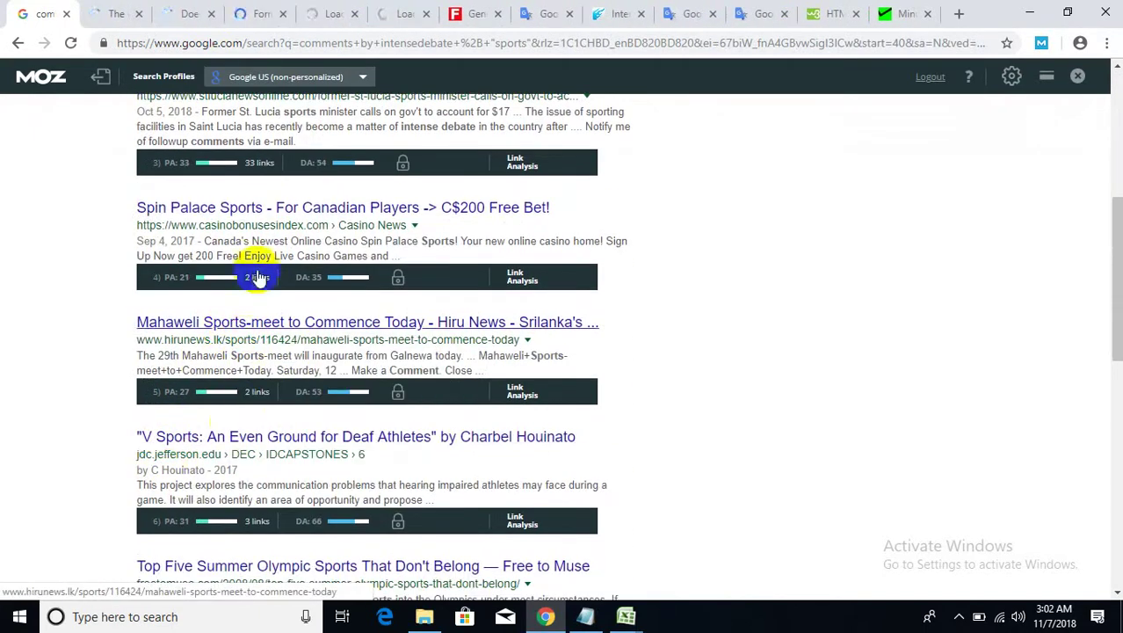
# - Go to the Robert Ringer article and scroll past its reader comments to the comment box
pyautogui.click(106, 12)
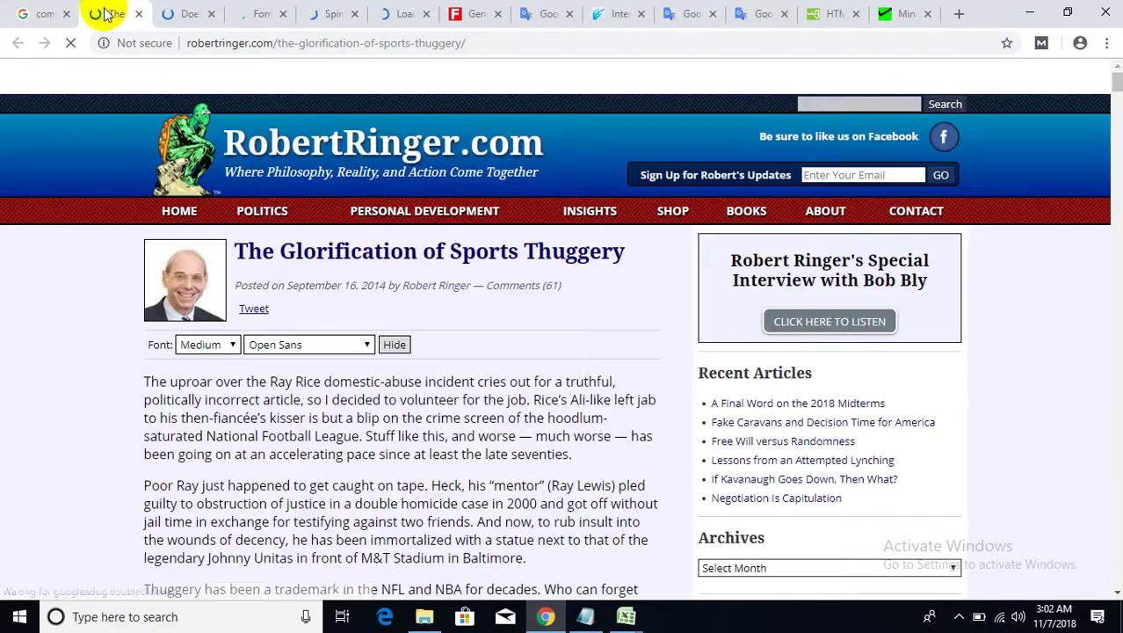
pyautogui.scroll(-3, 343, 442)
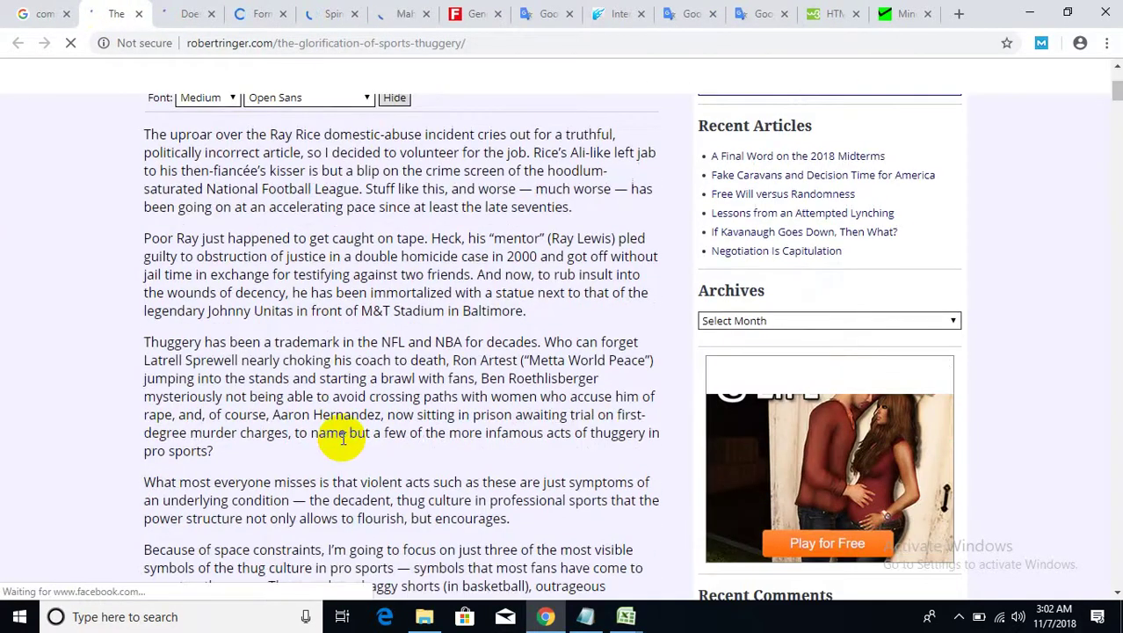
pyautogui.scroll(-6, 343, 439)
pyautogui.scroll(-20, 343, 435)
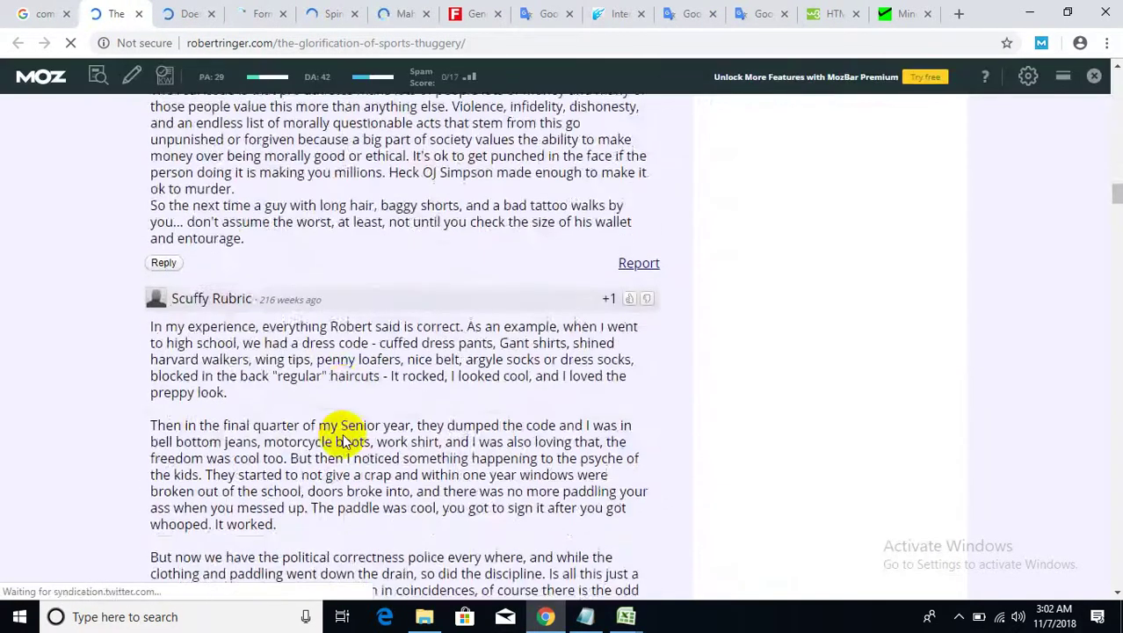
pyautogui.scroll(-20, 343, 435)
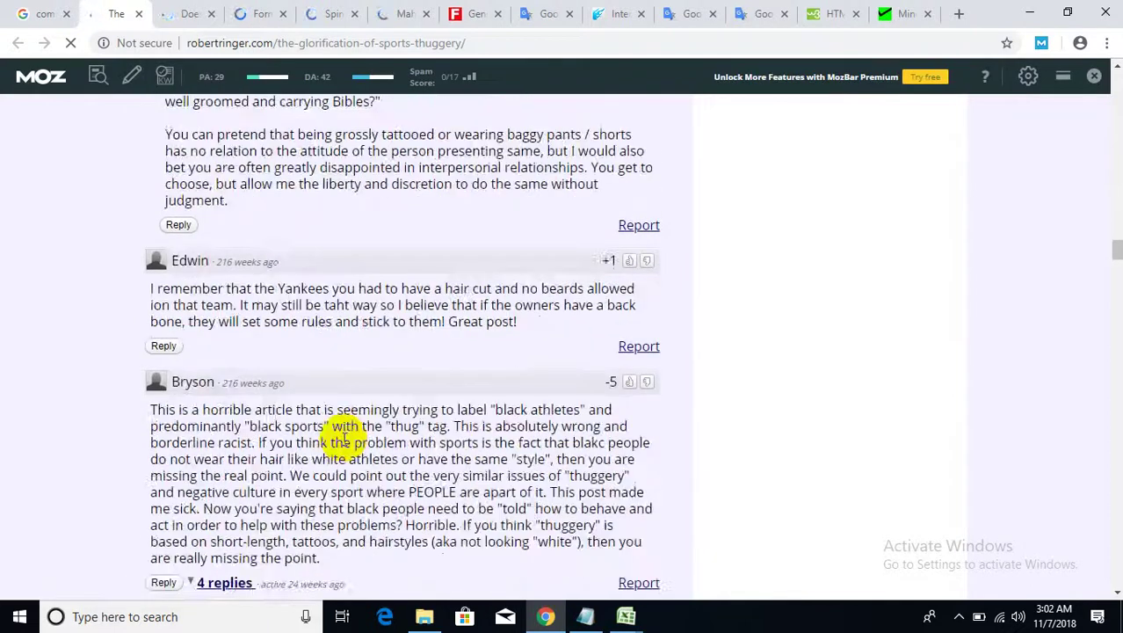
pyautogui.scroll(-5, 395, 448)
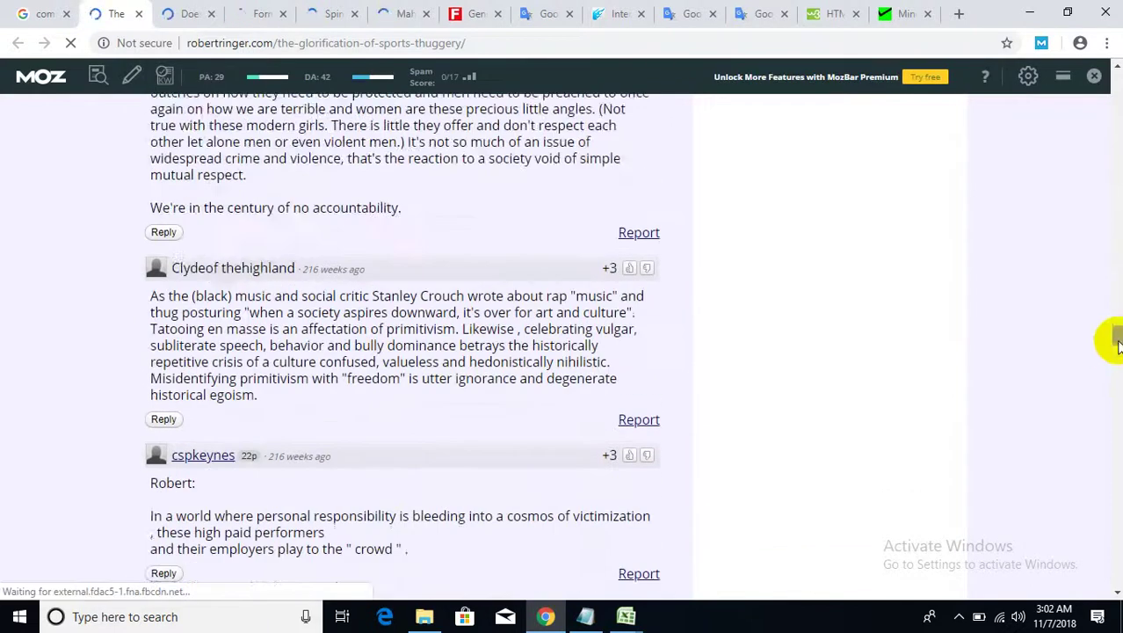
pyautogui.moveTo(1118, 345); pyautogui.dragTo(1117, 561)
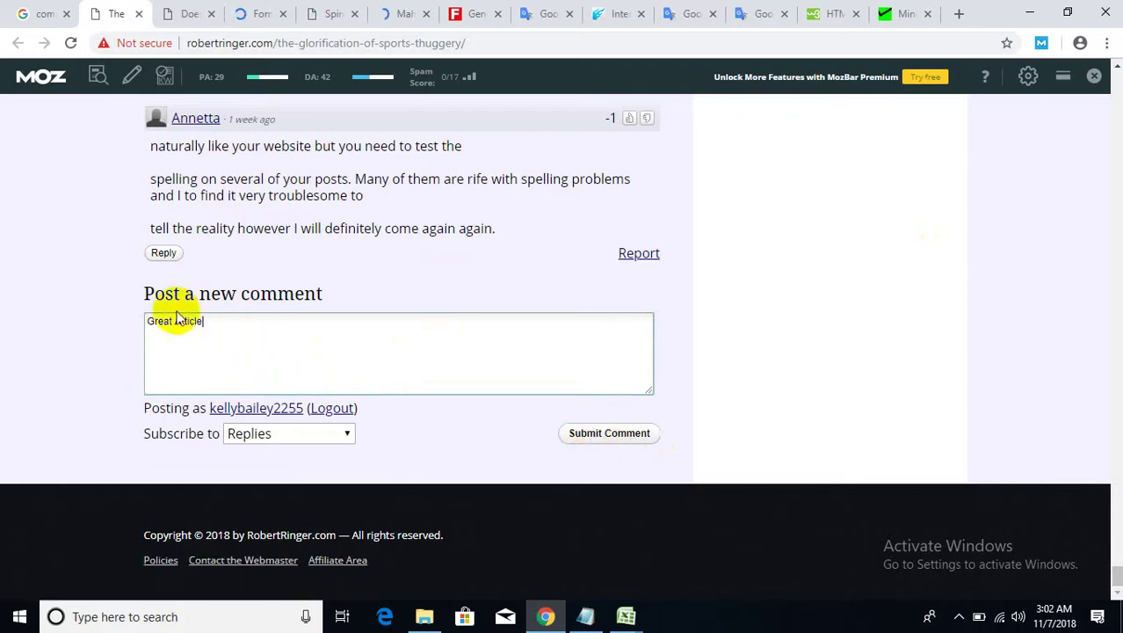
# - Submit the 'Great Article' comment from the IntenseDebate comment box
pyautogui.moveTo(325, 297); pyautogui.dragTo(149, 295)
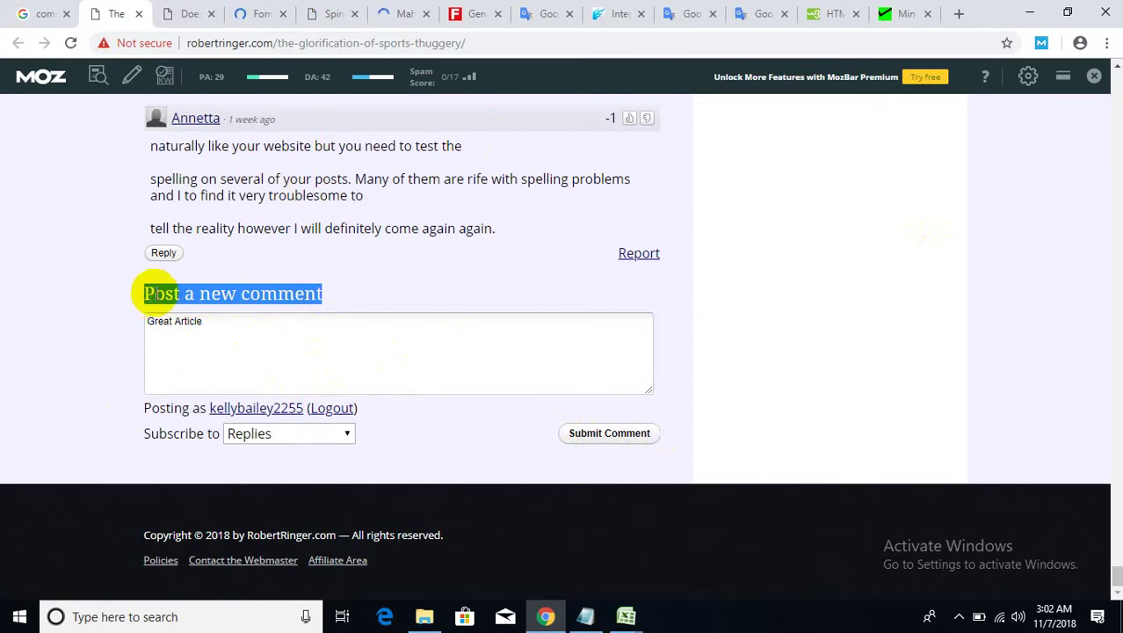
pyautogui.click(144, 295)
pyautogui.moveTo(149, 293); pyautogui.dragTo(283, 322)
pyautogui.moveTo(385, 409); pyautogui.dragTo(321, 354)
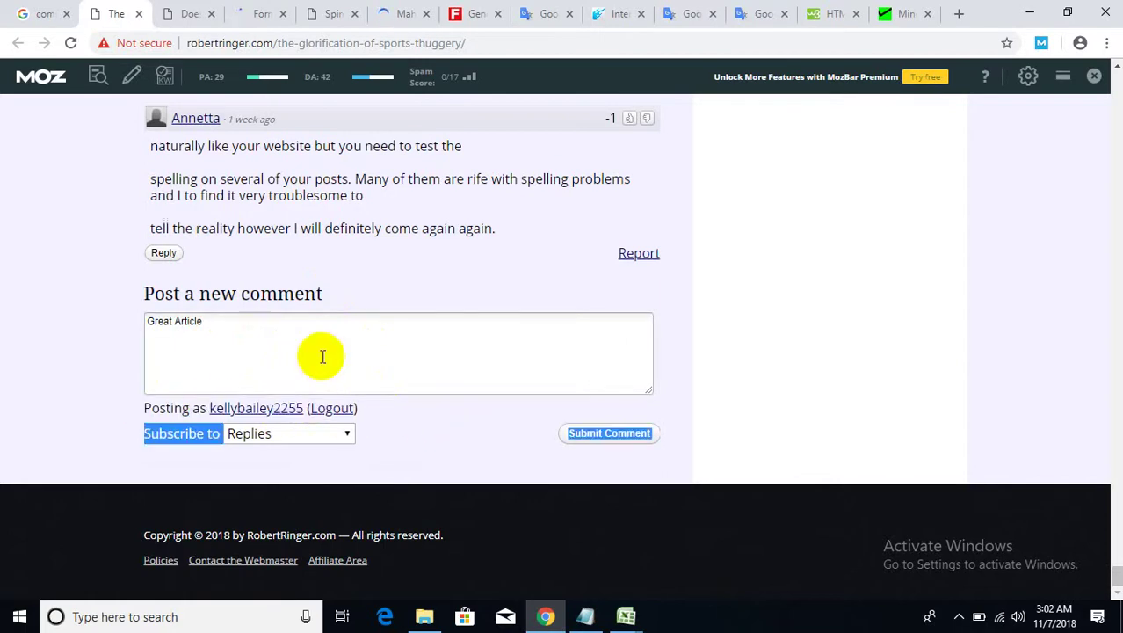
pyautogui.click(233, 318)
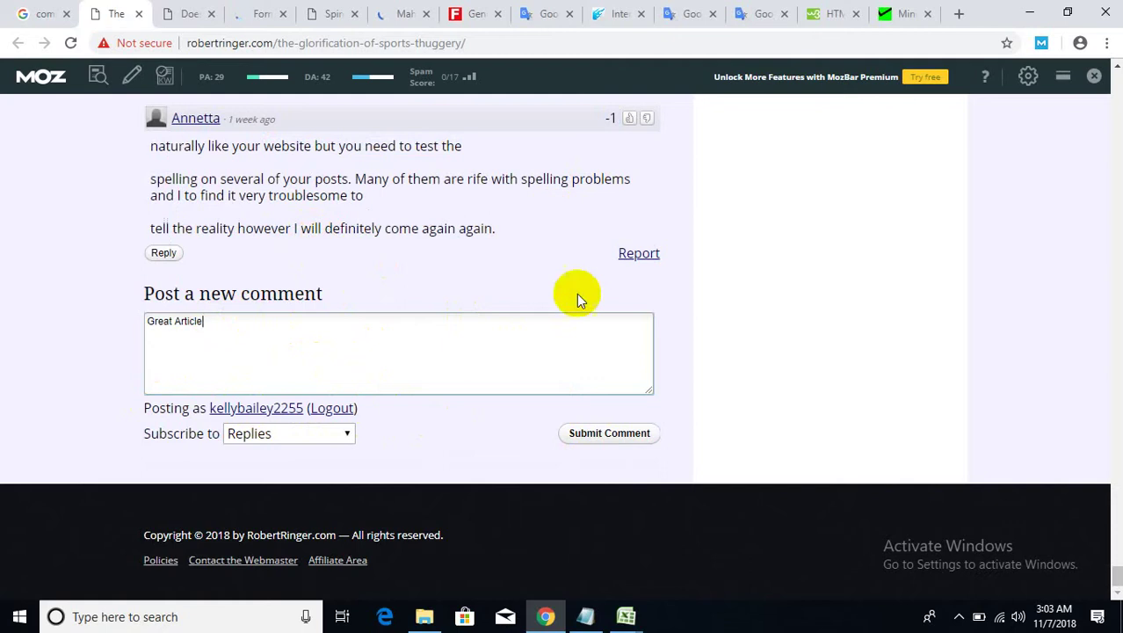
pyautogui.click(610, 435)
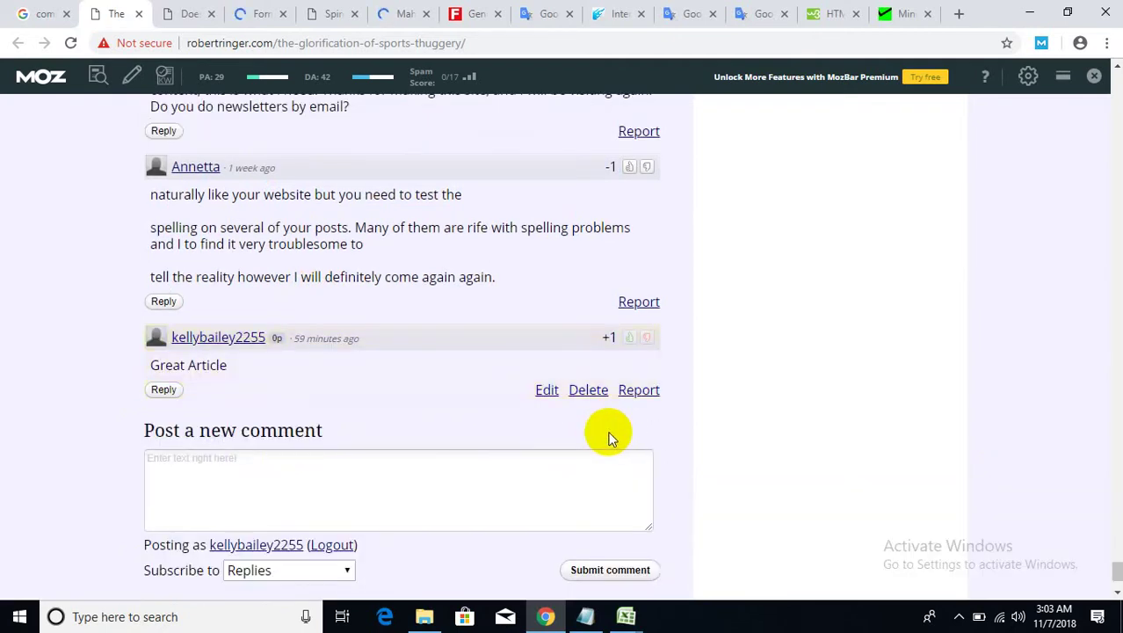
# - Scroll back up to the article title
pyautogui.scroll(3, 781, 462)
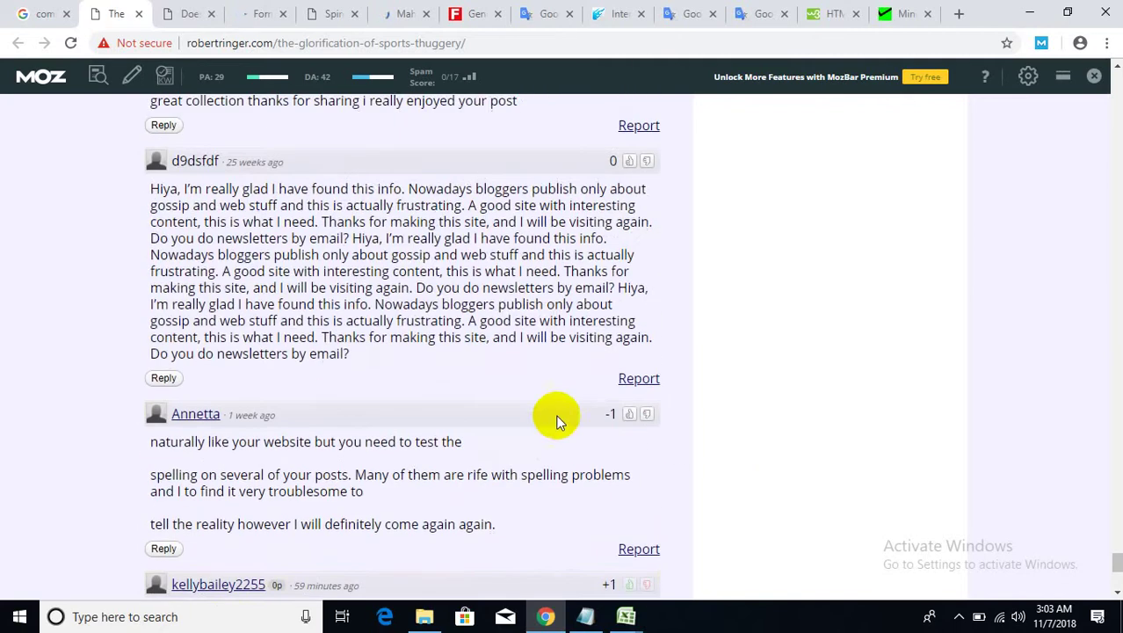
pyautogui.scroll(-2, 529, 420)
pyautogui.scroll(15, 500, 395)
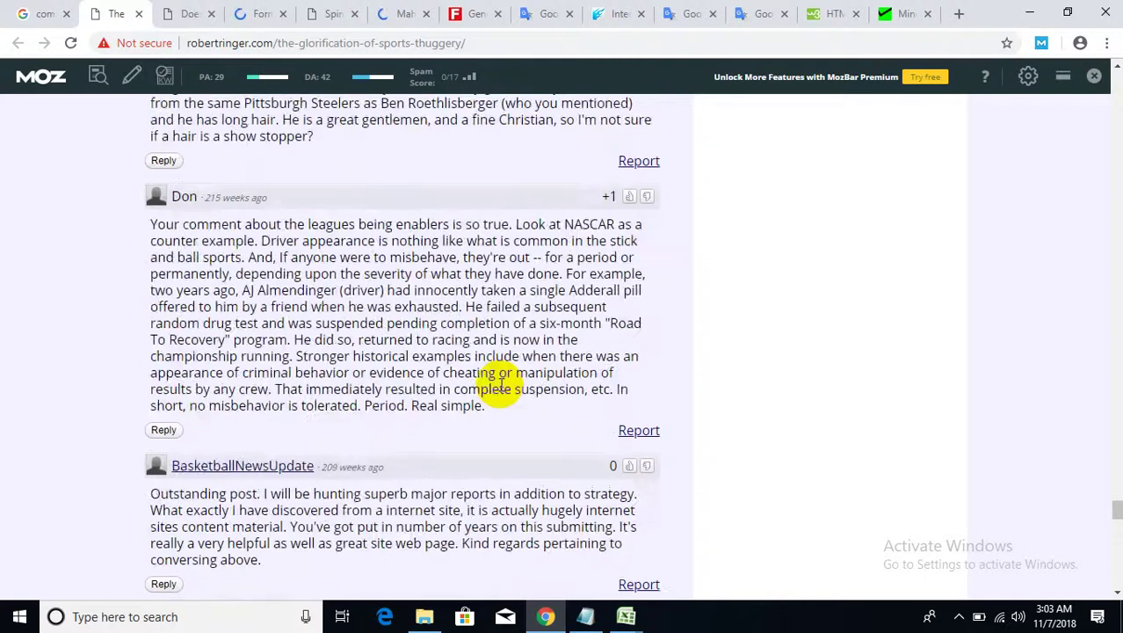
pyautogui.moveTo(1116, 476); pyautogui.dragTo(1116, 79)
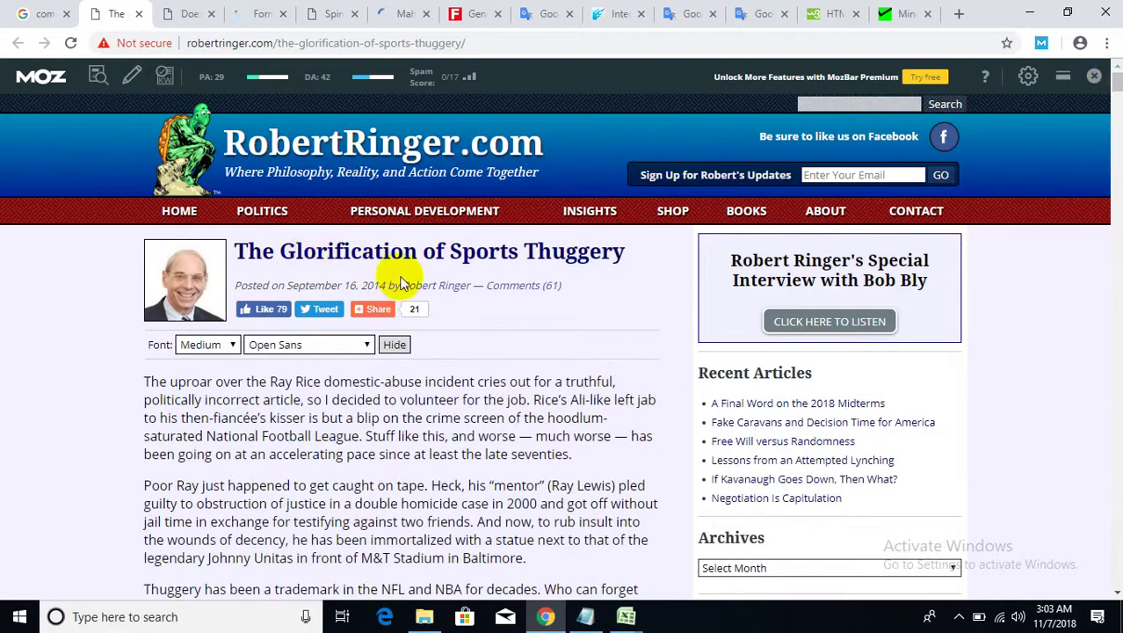
# - Copy the article title 'The Glorification of Sports Thuggery' and go to Google Translate
pyautogui.moveTo(651, 252); pyautogui.dragTo(243, 251)
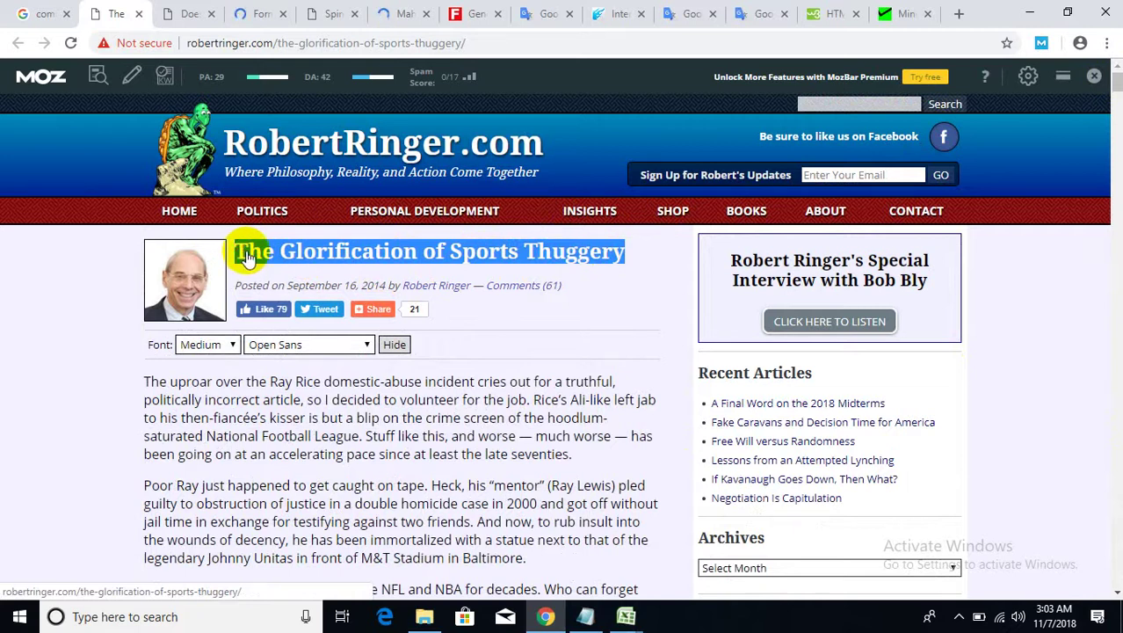
pyautogui.rightClick(246, 252)
pyautogui.click(283, 382)
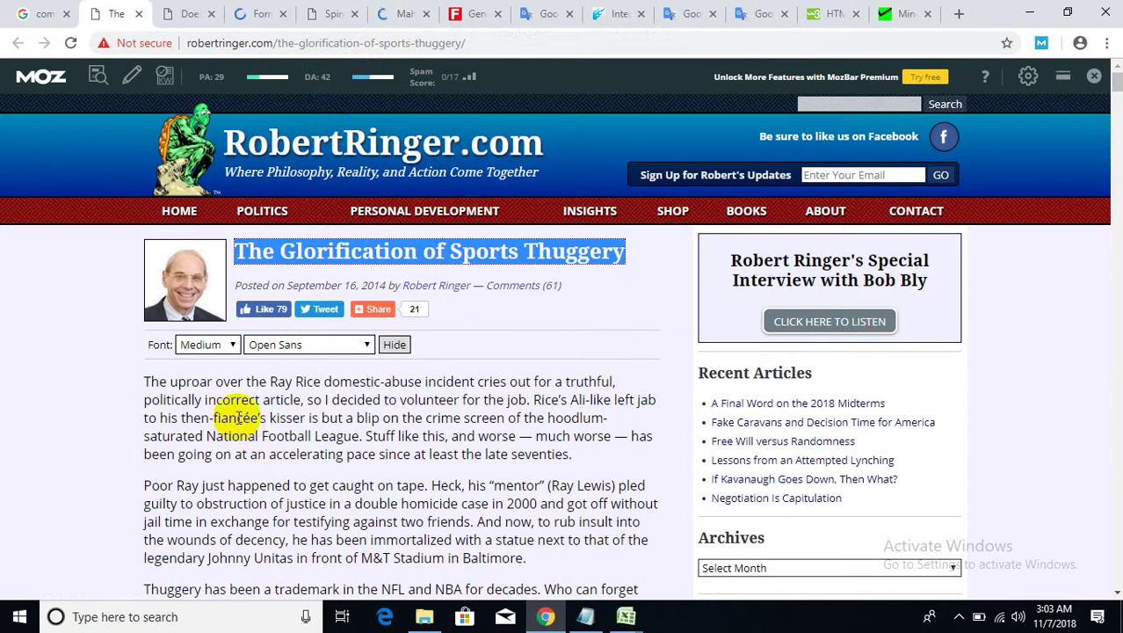
pyautogui.rightClick(299, 250)
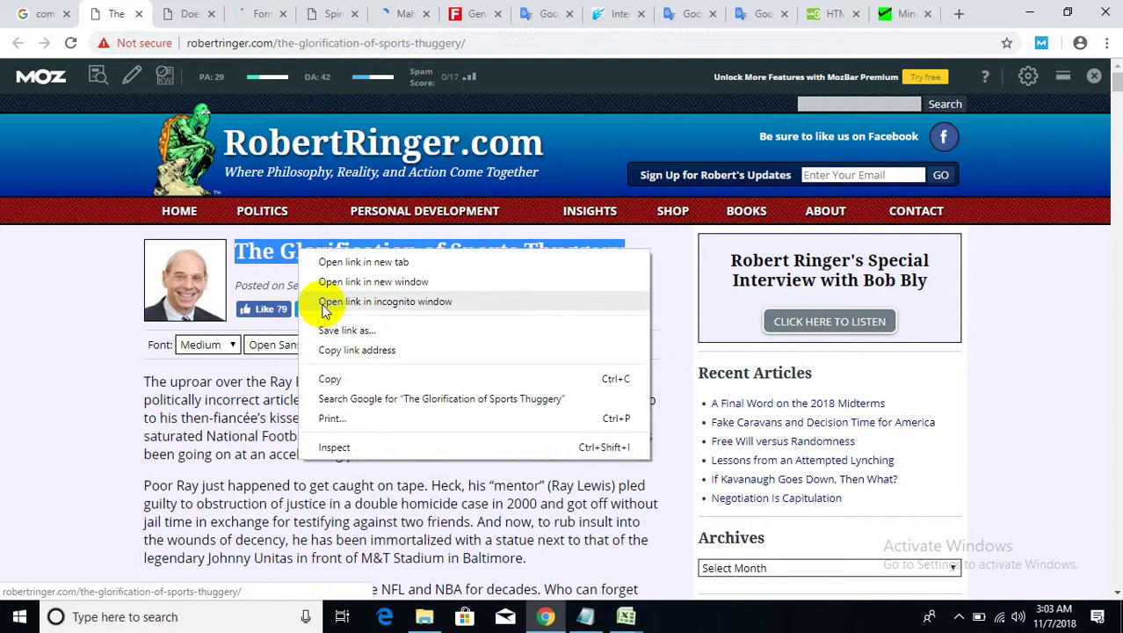
pyautogui.click(330, 377)
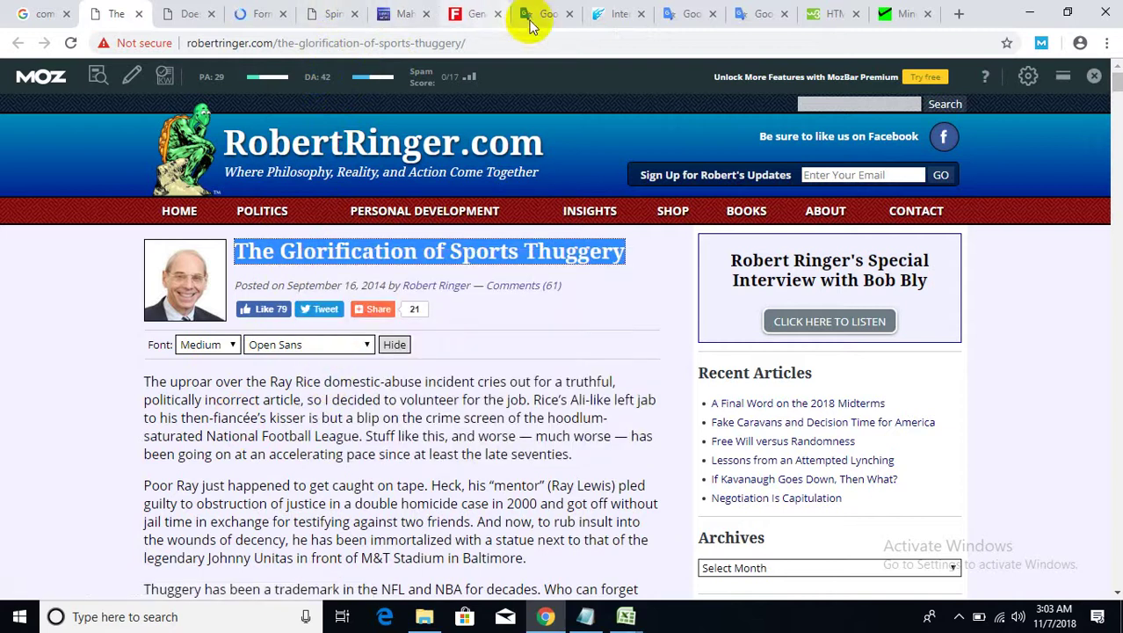
pyautogui.click(563, 12)
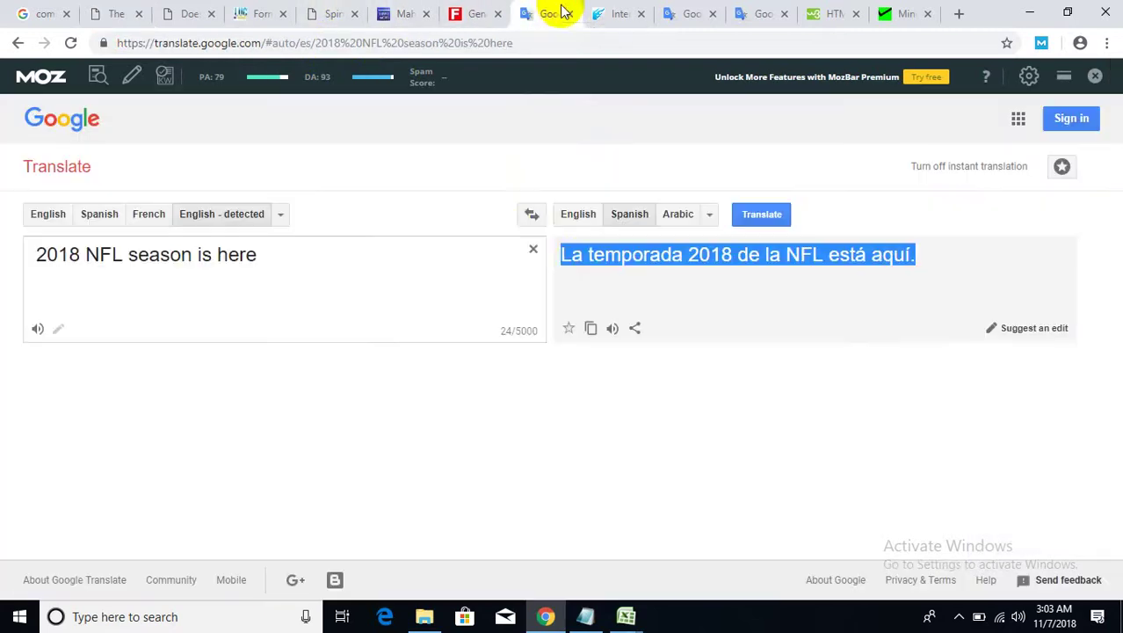
# - Translate the pasted article title into Spanish and copy the Spanish result
pyautogui.click(532, 250)
pyautogui.rightClick(395, 258)
pyautogui.click(426, 384)
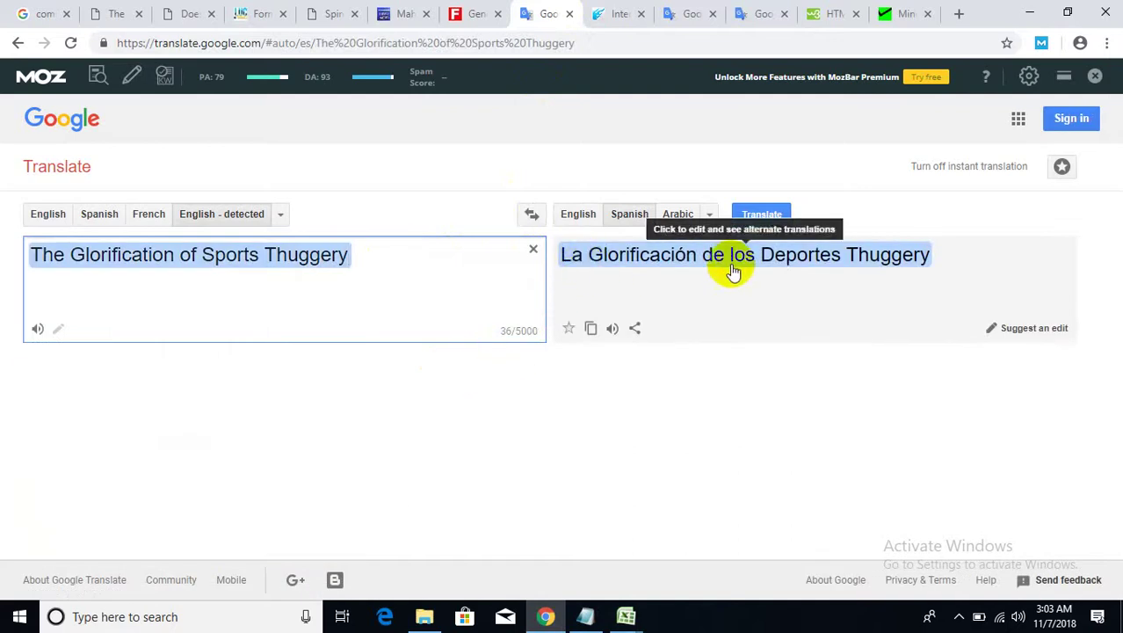
pyautogui.click(590, 328)
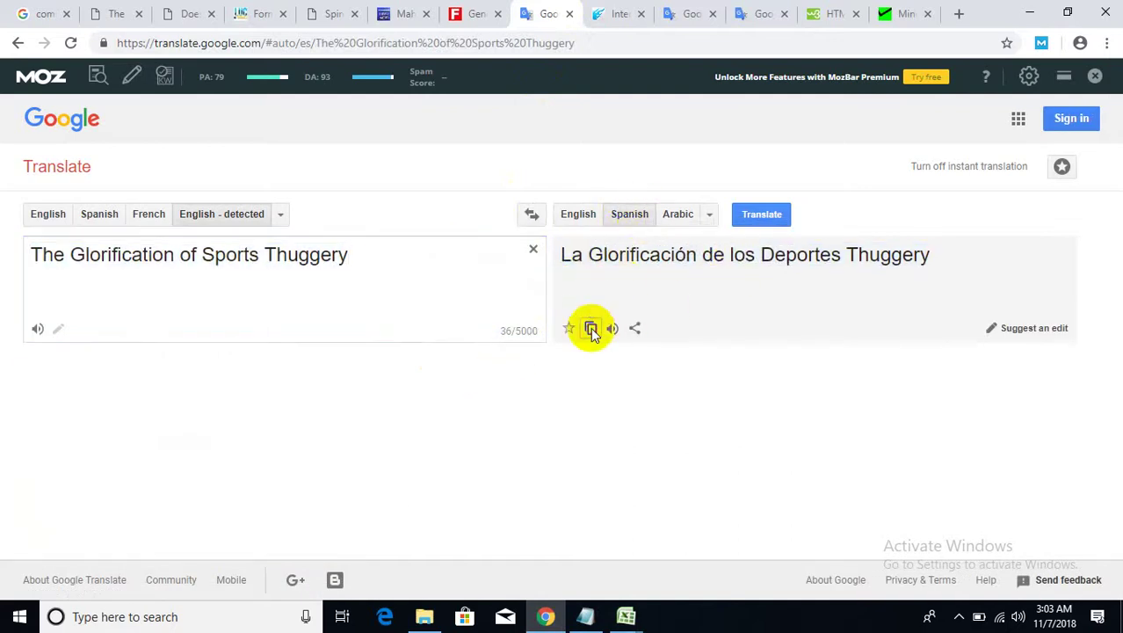
# - Search Google for the copied Spanish title, closing unneeded tabs
pyautogui.click(617, 13)
pyautogui.rightClick(615, 42)
pyautogui.click(660, 135)
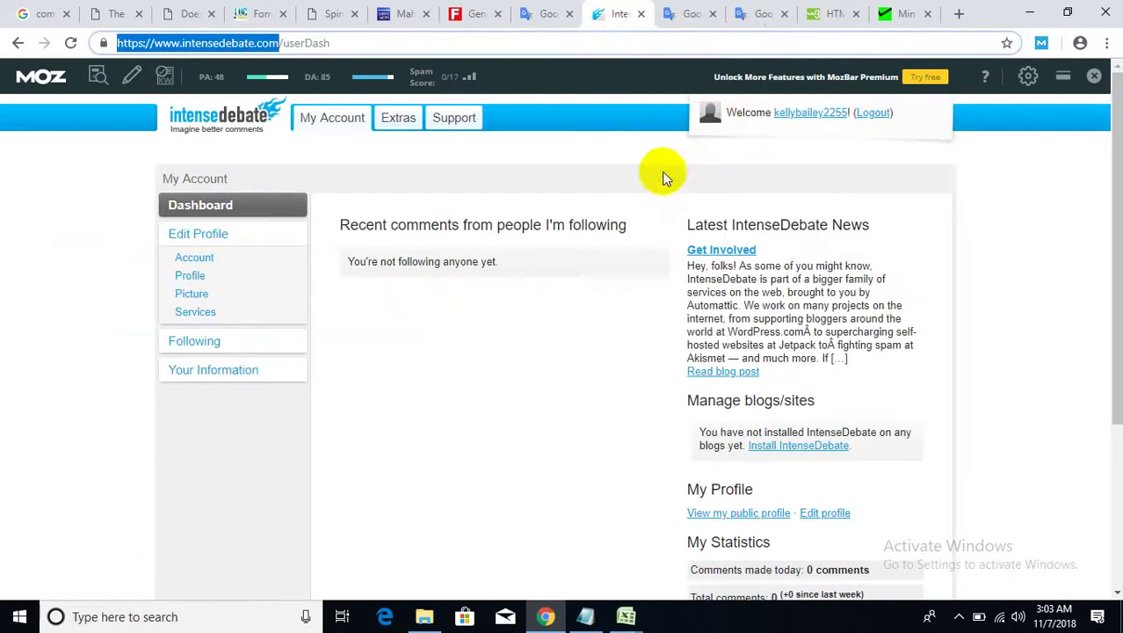
pyautogui.click(713, 13)
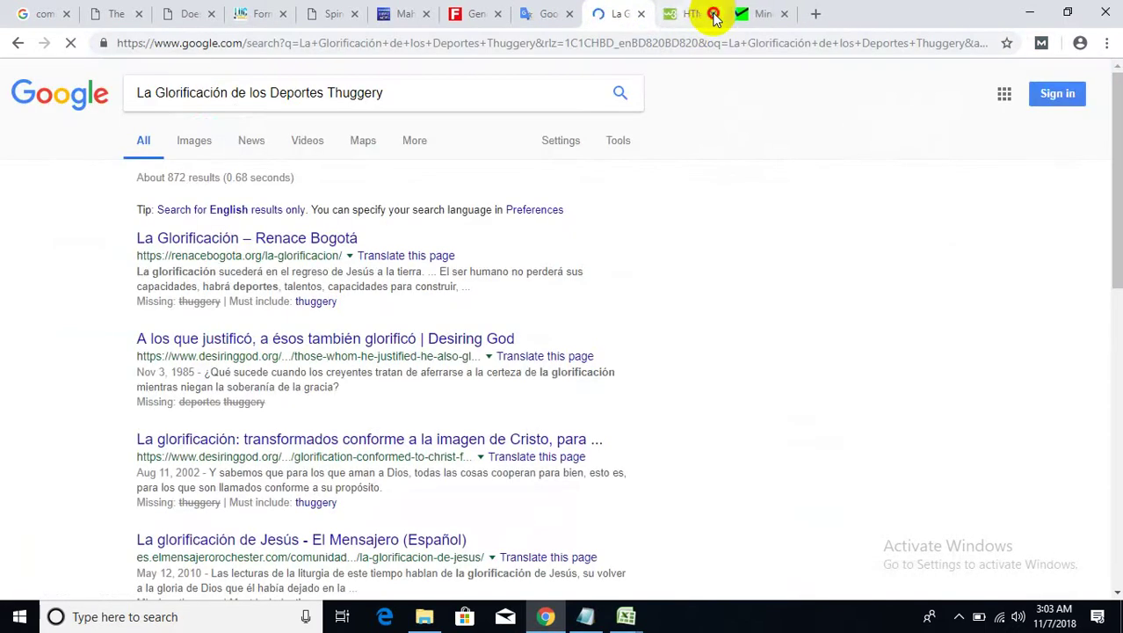
pyautogui.click(713, 14)
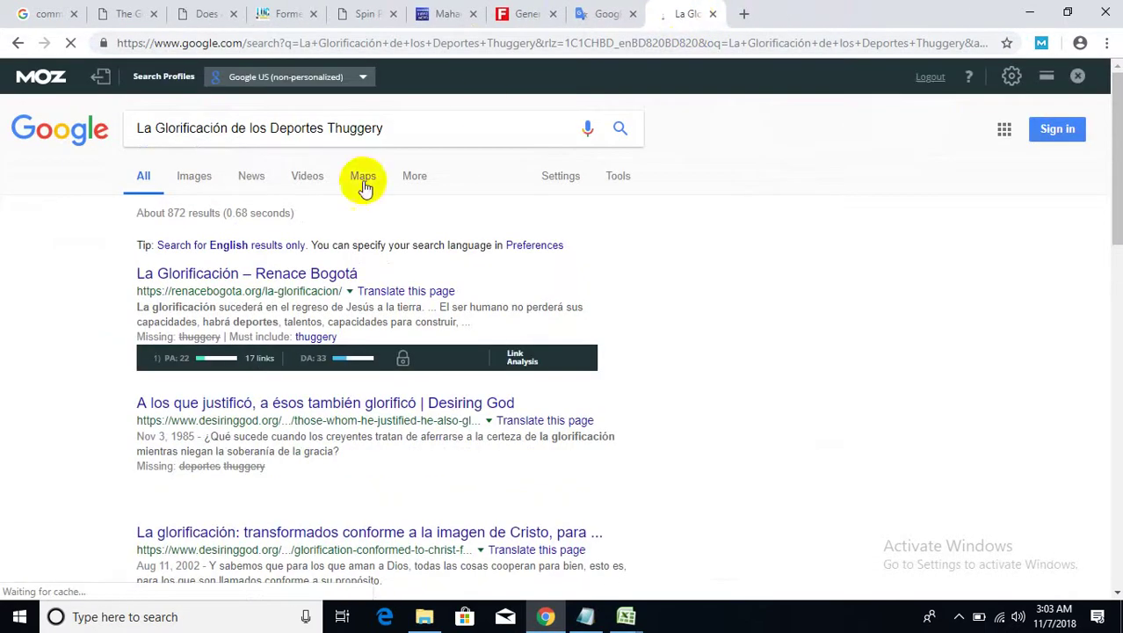
# - Open English translations of the top three search results in new tabs and view the first
pyautogui.rightClick(410, 292)
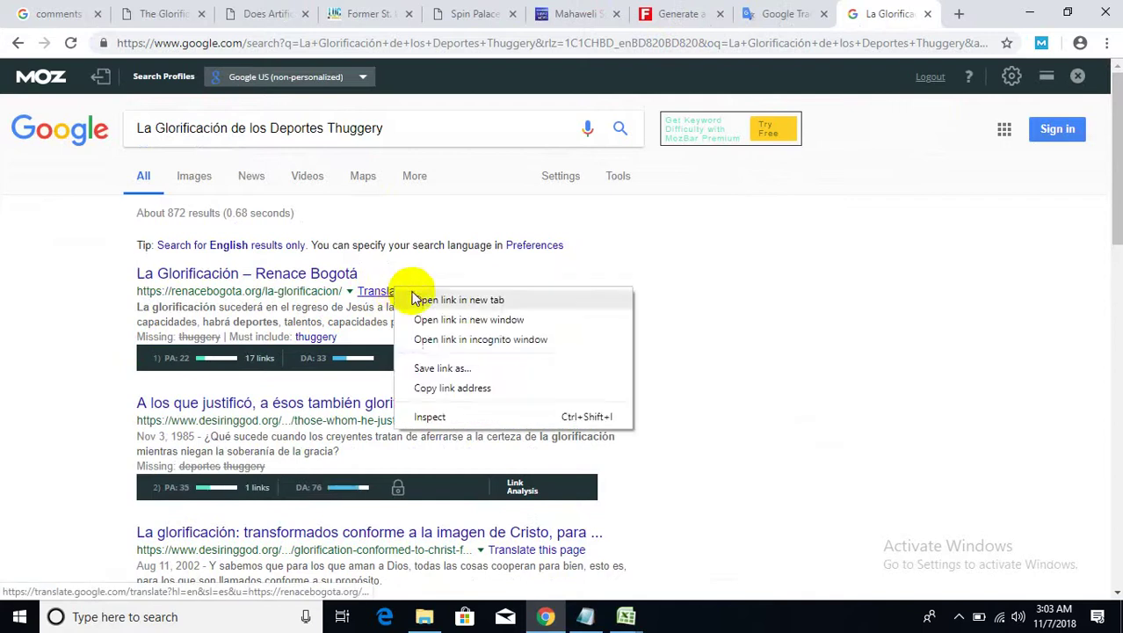
pyautogui.click(422, 300)
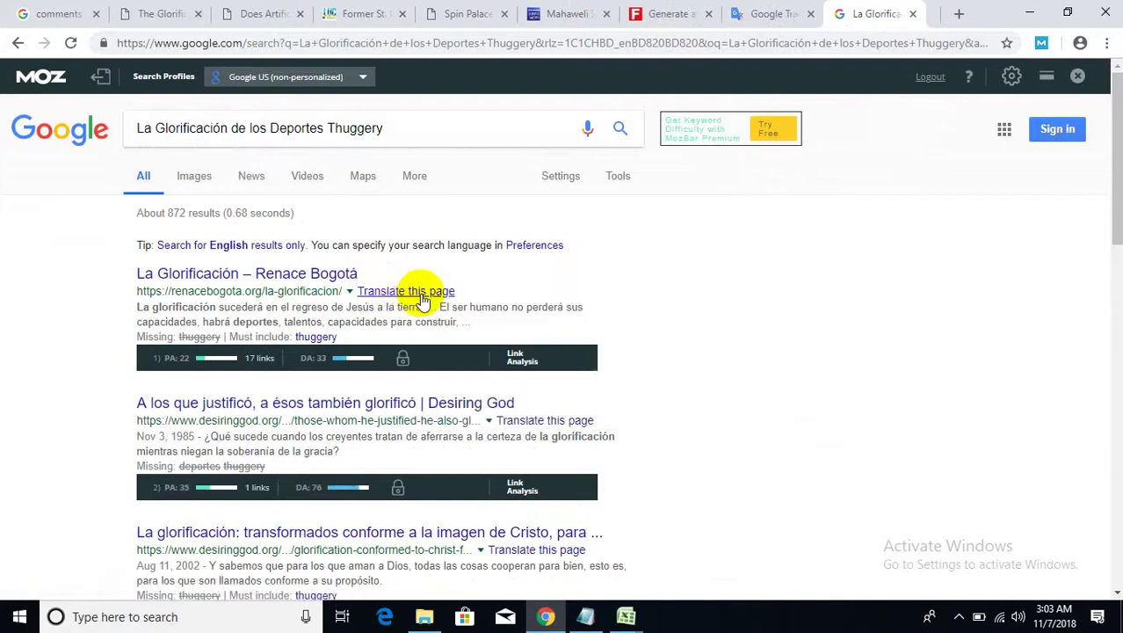
pyautogui.rightClick(553, 426)
pyautogui.click(573, 432)
pyautogui.scroll(-2, 554, 417)
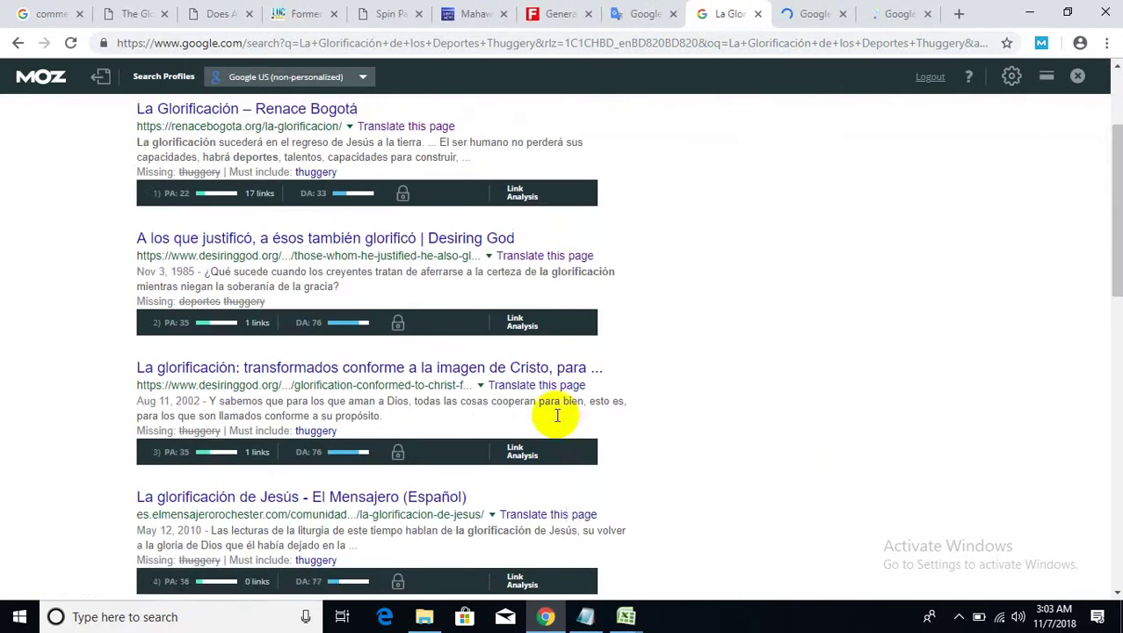
pyautogui.rightClick(569, 386)
pyautogui.click(576, 393)
pyautogui.click(727, 11)
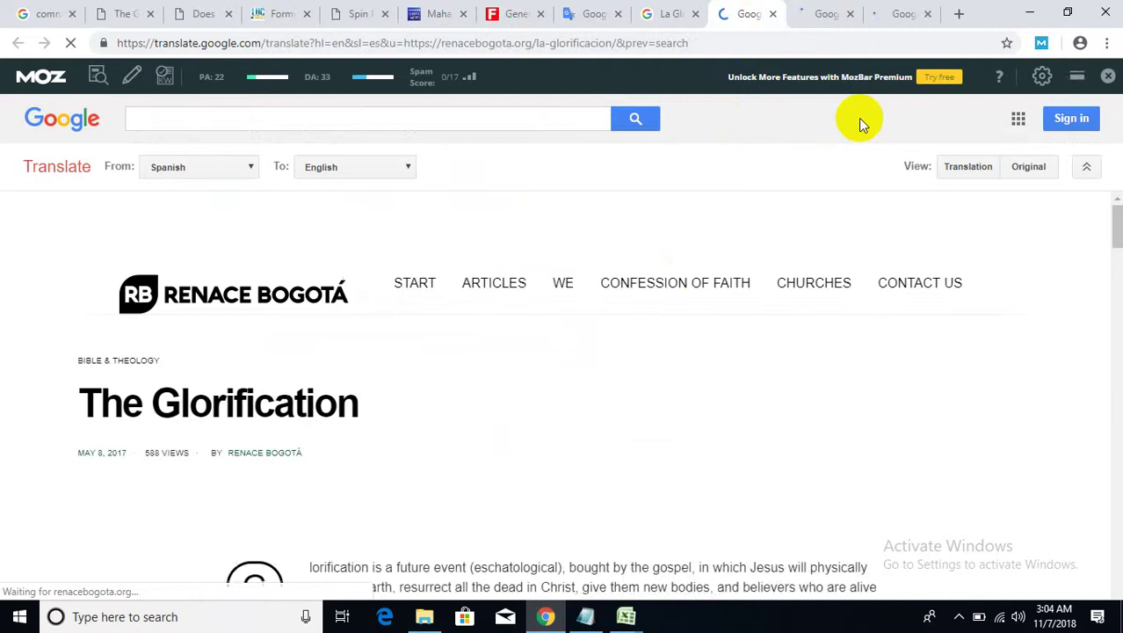
# - Copy the two English paragraphs under 'When will the glorification be?' and return to RobertRinger.com
pyautogui.scroll(-5, 590, 389)
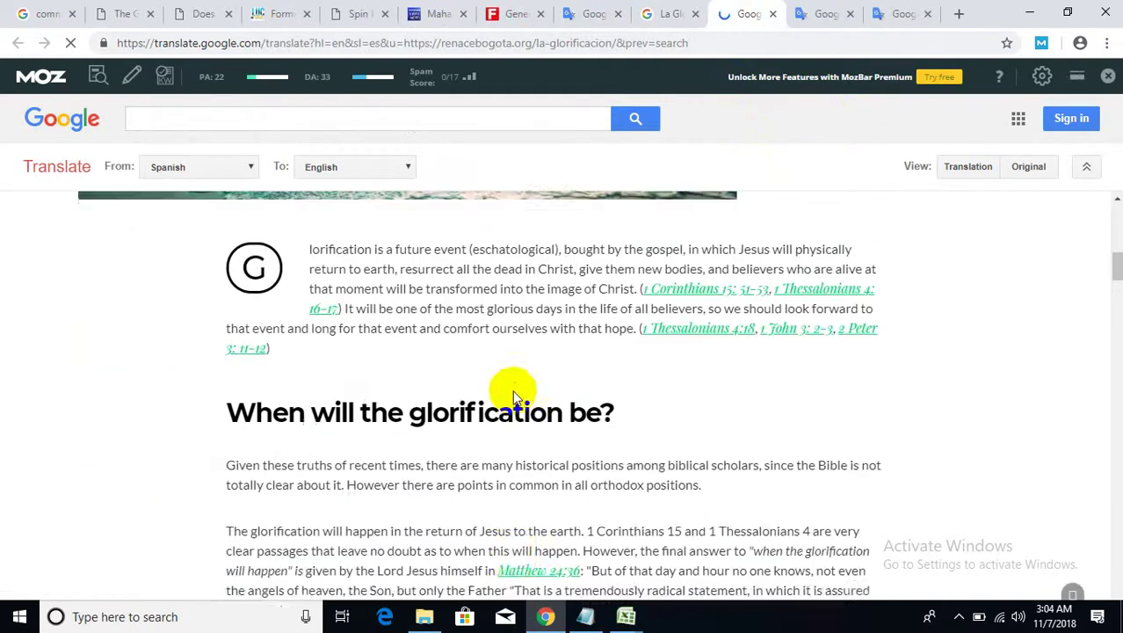
pyautogui.scroll(-1, 319, 483)
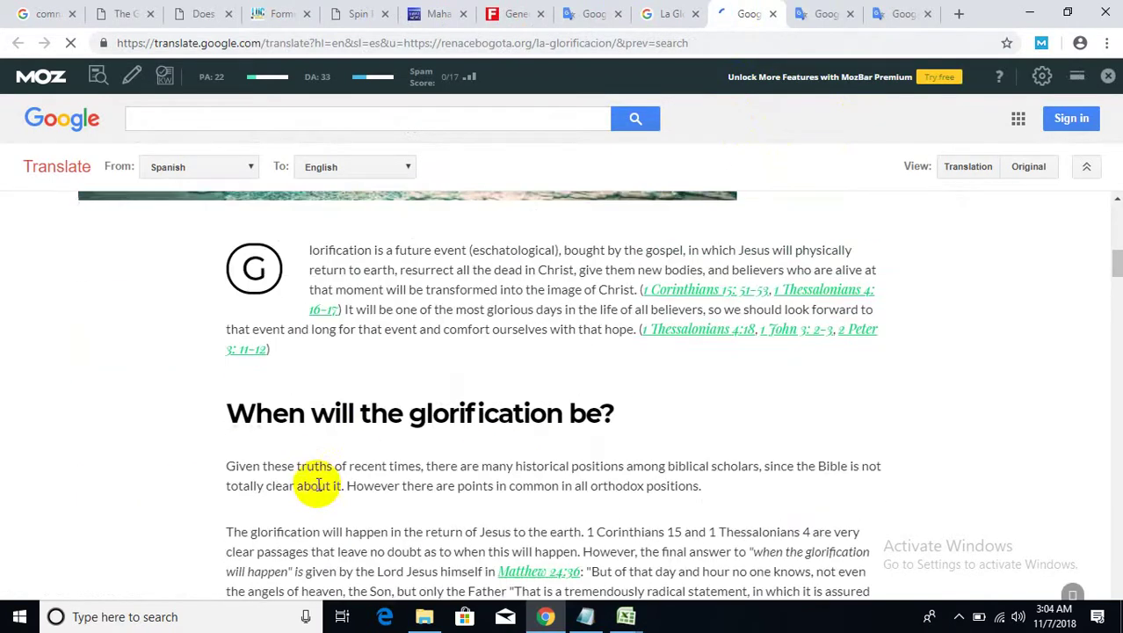
pyautogui.moveTo(228, 461); pyautogui.dragTo(753, 489)
pyautogui.rightClick(693, 484)
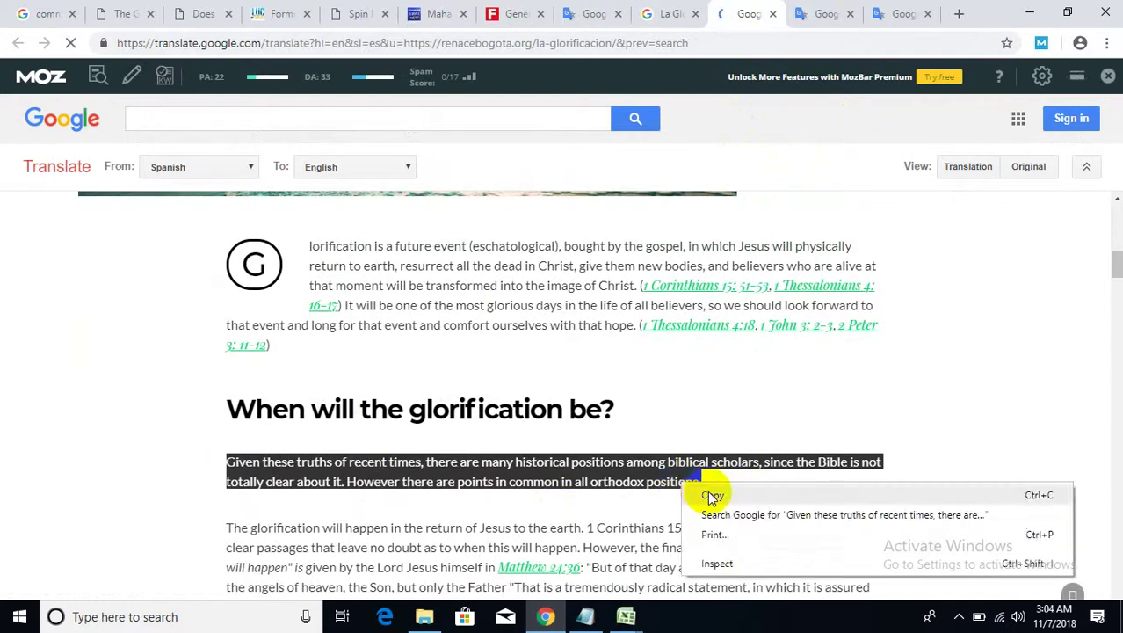
pyautogui.click(714, 495)
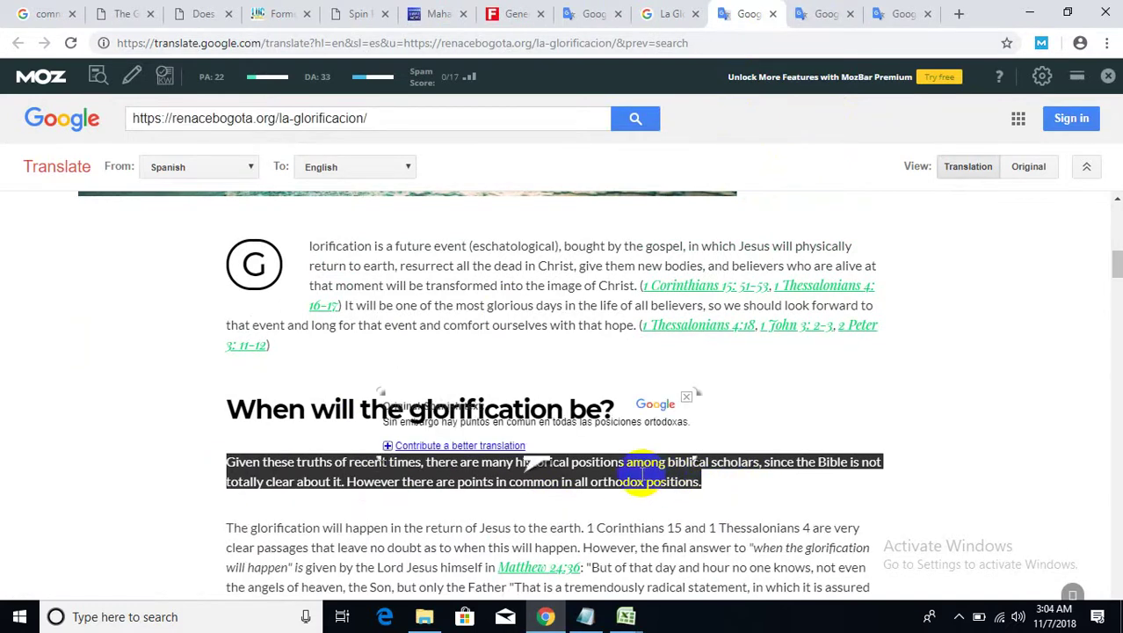
pyautogui.moveTo(226, 527); pyautogui.dragTo(230, 461)
pyautogui.click(583, 547)
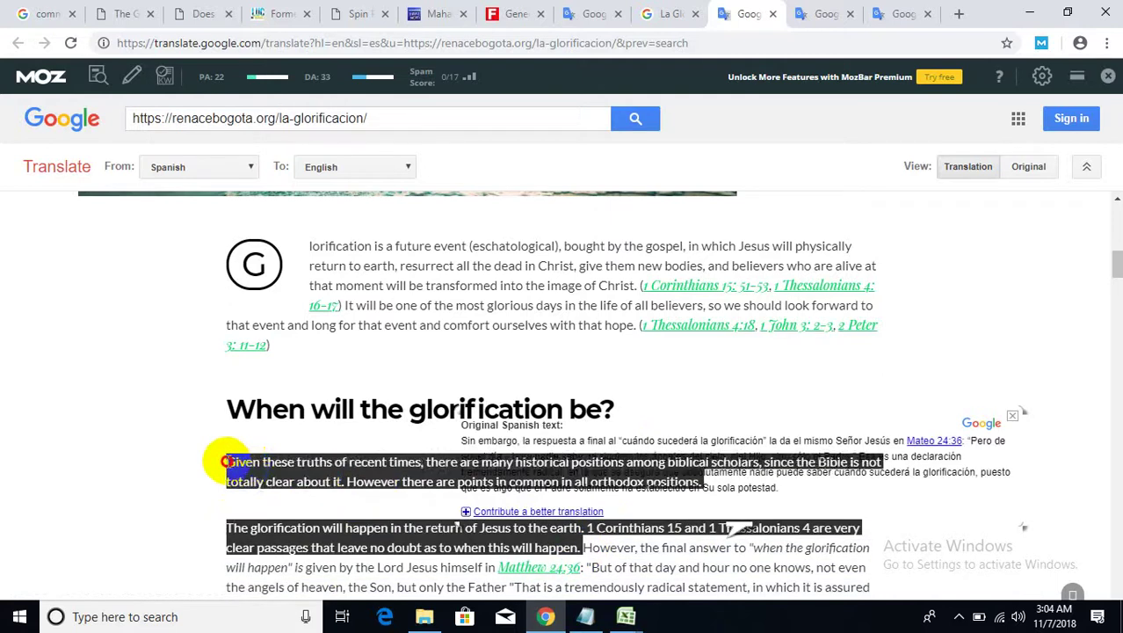
pyautogui.rightClick(230, 462)
pyautogui.click(255, 475)
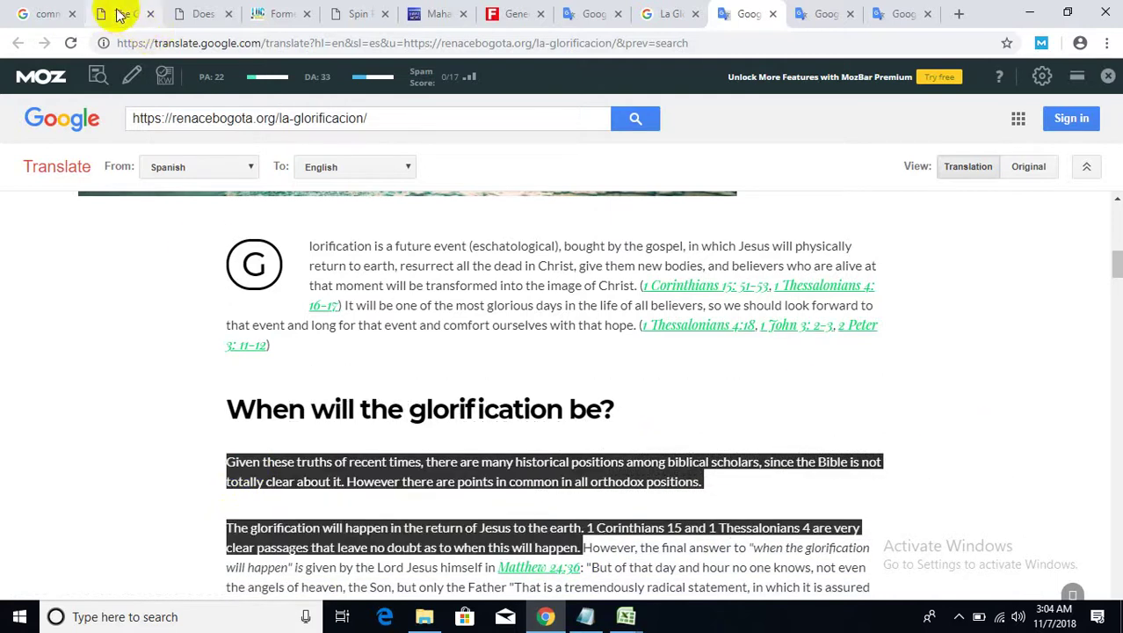
pyautogui.click(118, 13)
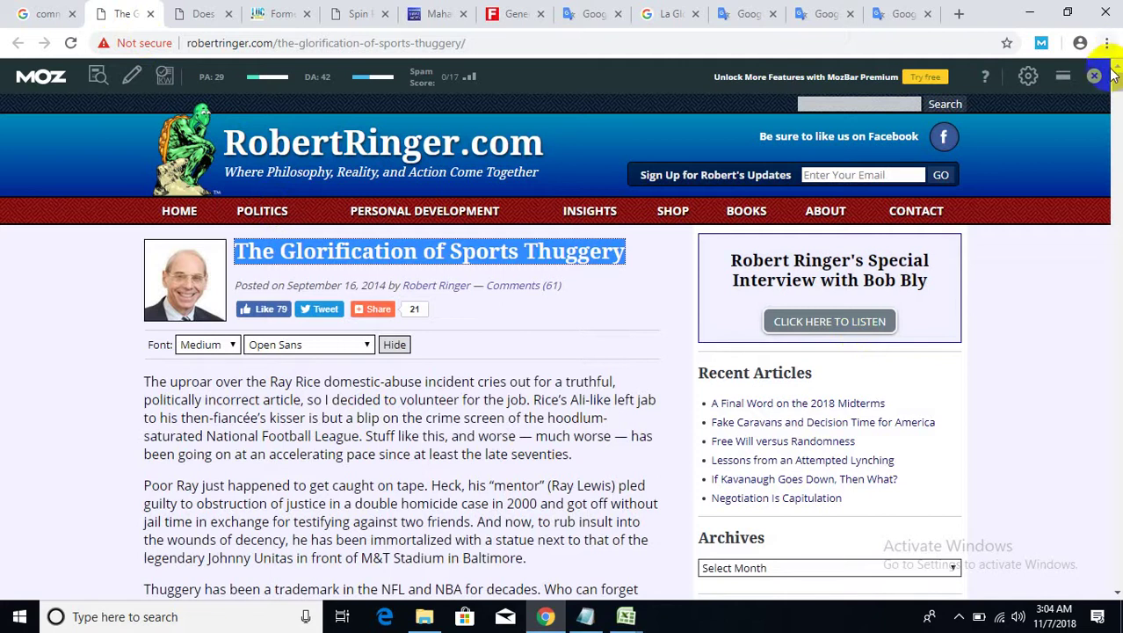
# - Replace the comment's 'Great Article' text with the two translated paragraphs
pyautogui.moveTo(1116, 85); pyautogui.dragTo(1116, 595)
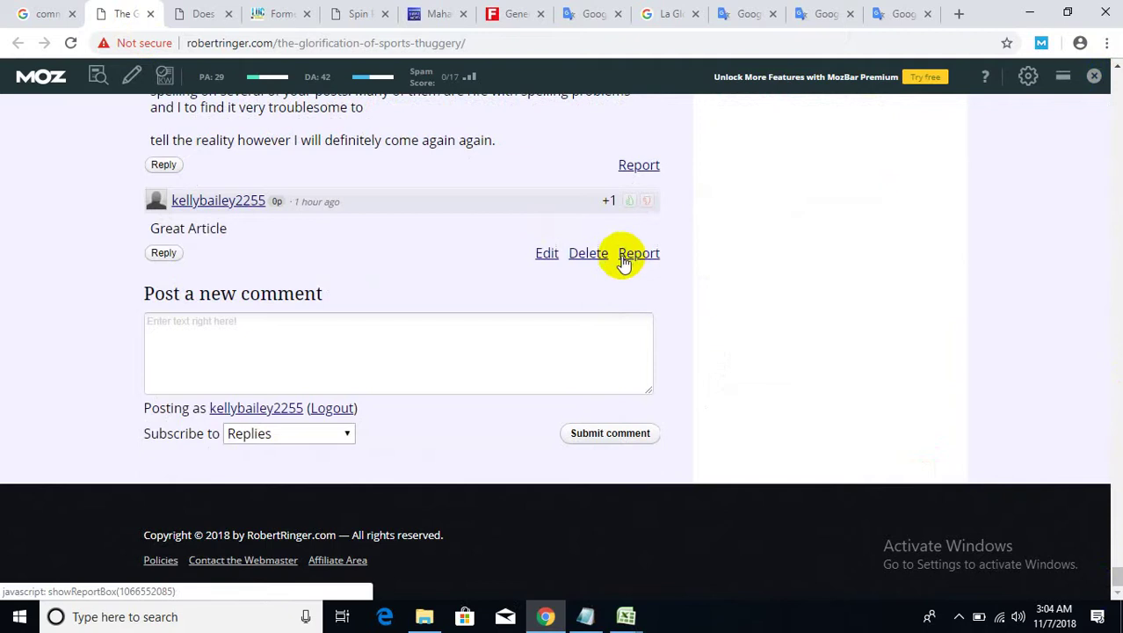
pyautogui.click(547, 253)
pyautogui.moveTo(331, 246); pyautogui.dragTo(138, 226)
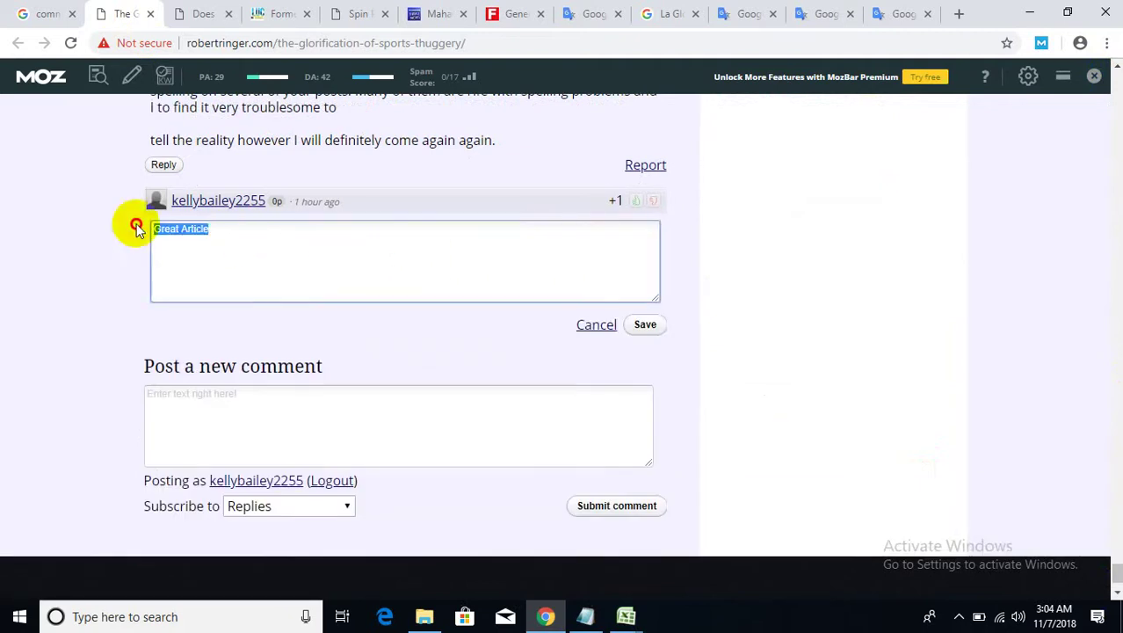
pyautogui.rightClick(199, 234)
pyautogui.click(246, 311)
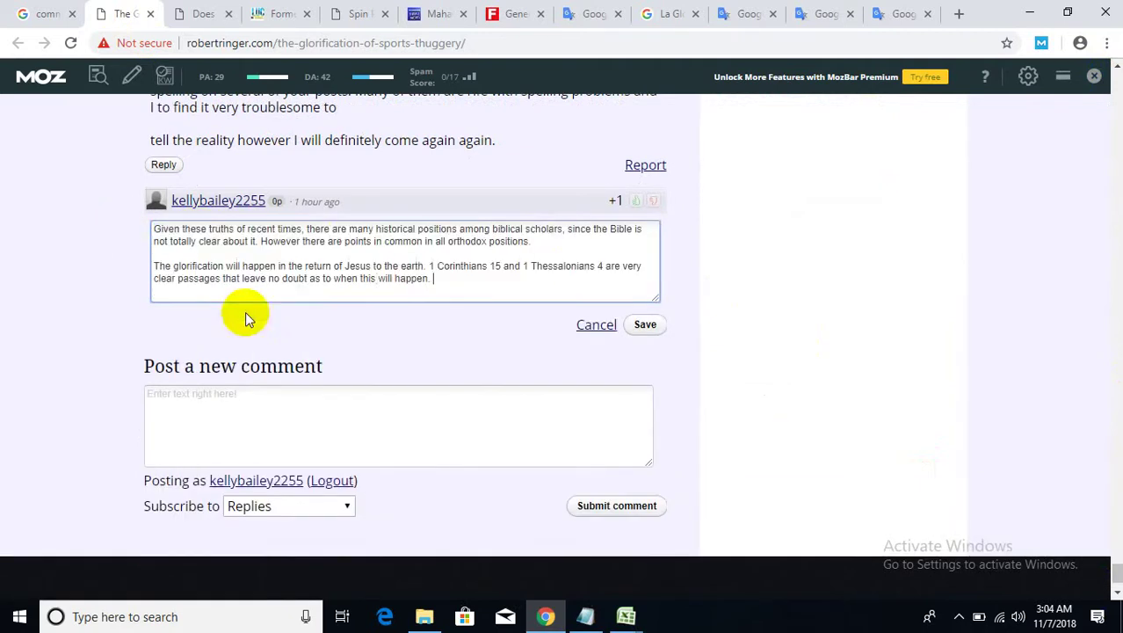
pyautogui.click(376, 278)
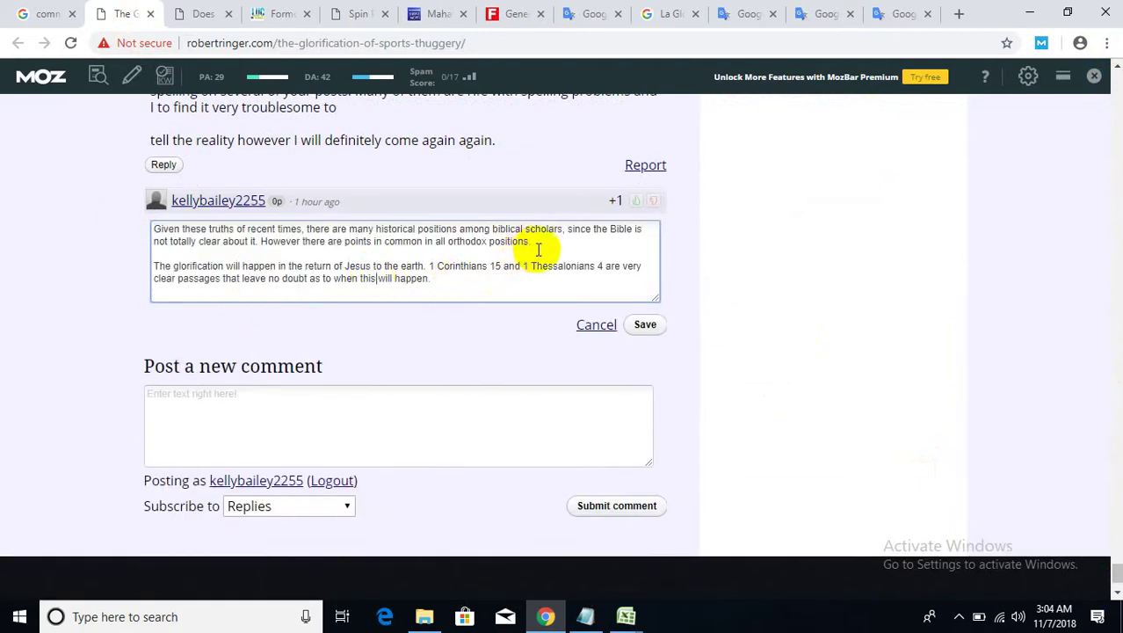
# - Glance at the Notepad notes, then open a new browser tab
pyautogui.click(587, 617)
pyautogui.click(590, 618)
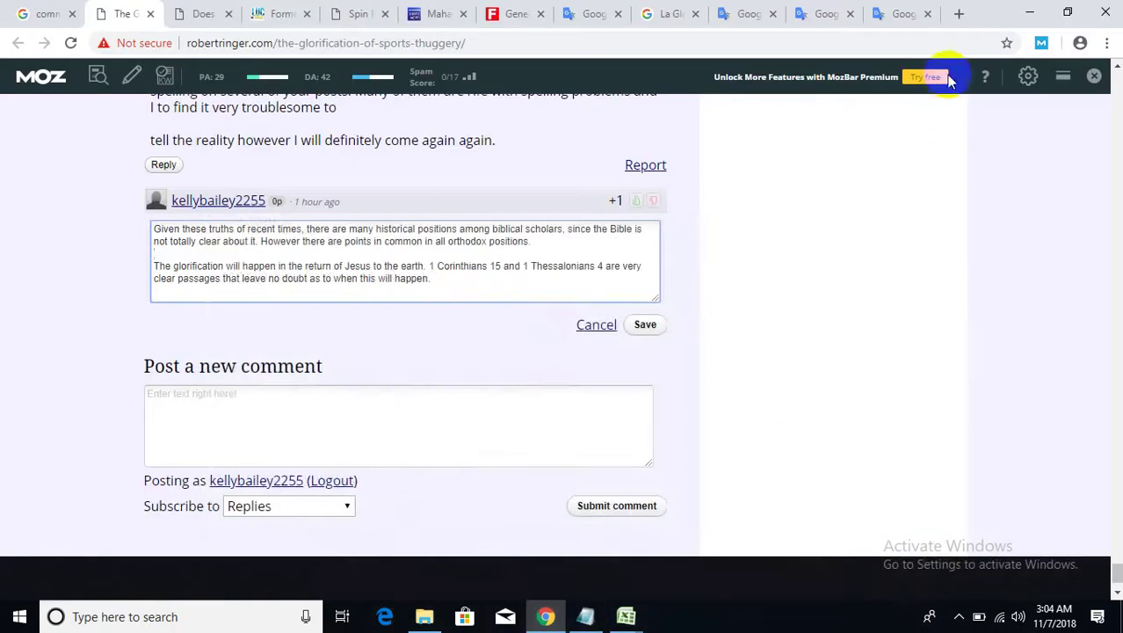
pyautogui.click(957, 15)
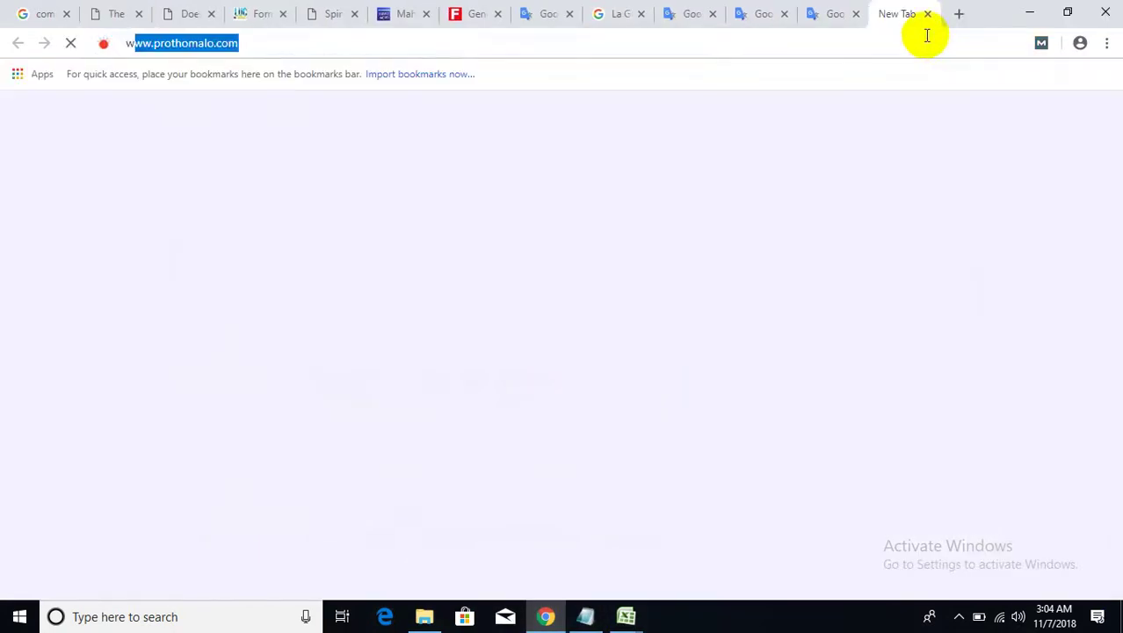
# - Copy the example anchor-tag code from the w3schools HTML Links page into the clipboard
pyautogui.write('w3')
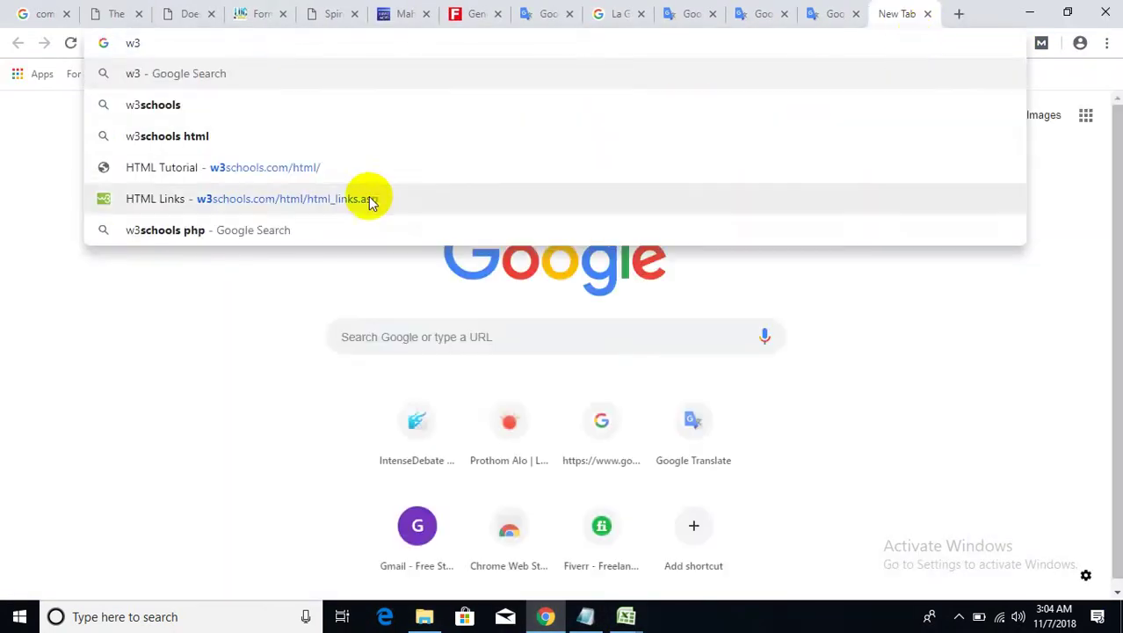
pyautogui.click(368, 198)
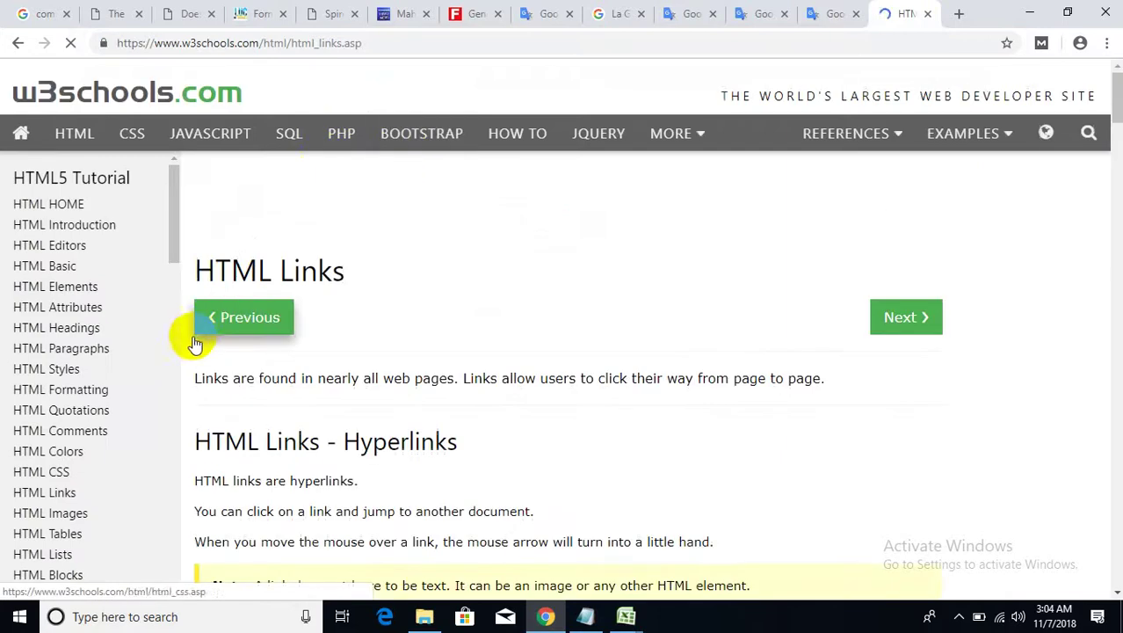
pyautogui.scroll(-5, 376, 481)
pyautogui.scroll(-1, 380, 481)
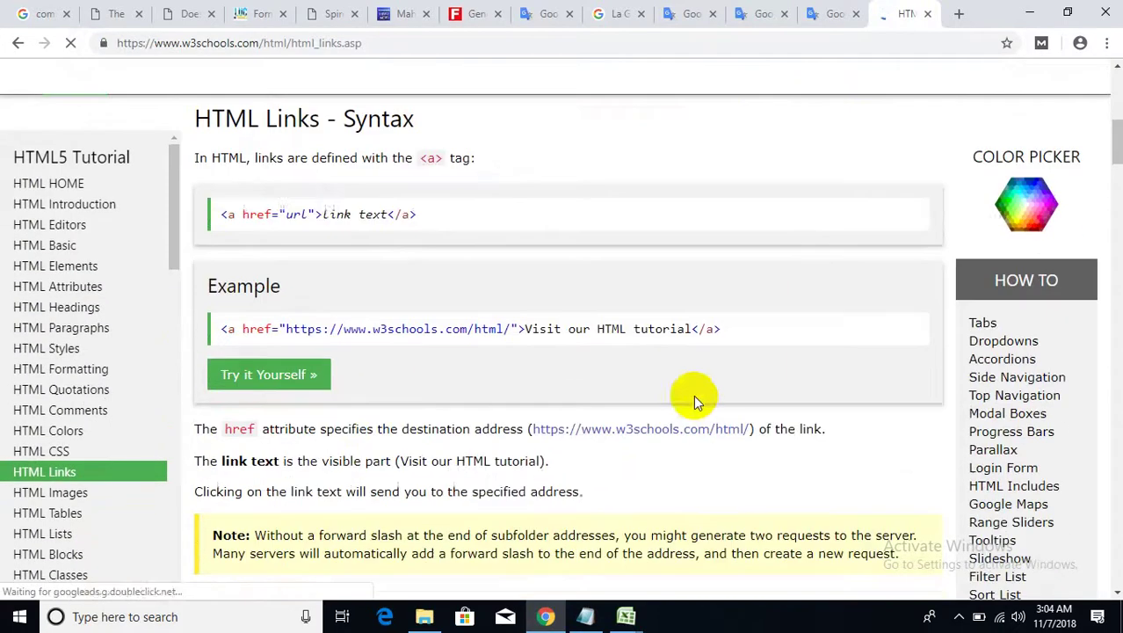
pyautogui.moveTo(723, 329); pyautogui.dragTo(226, 326)
pyautogui.rightClick(251, 328)
pyautogui.click(271, 343)
pyautogui.click(151, 43)
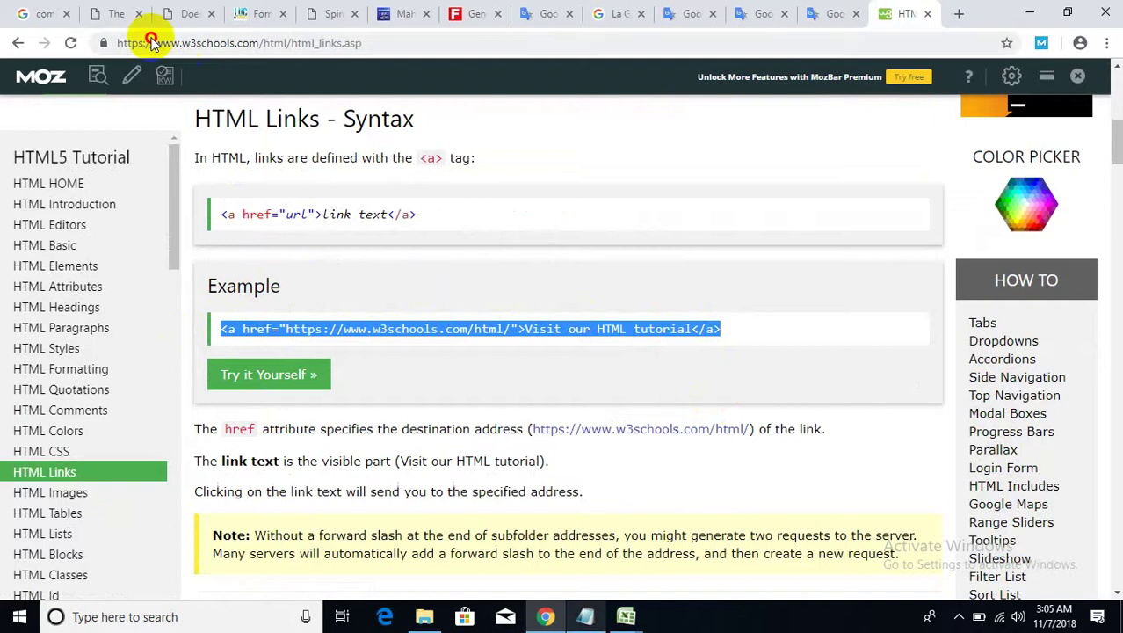
pyautogui.click(585, 616)
pyautogui.scroll(-2, 471, 418)
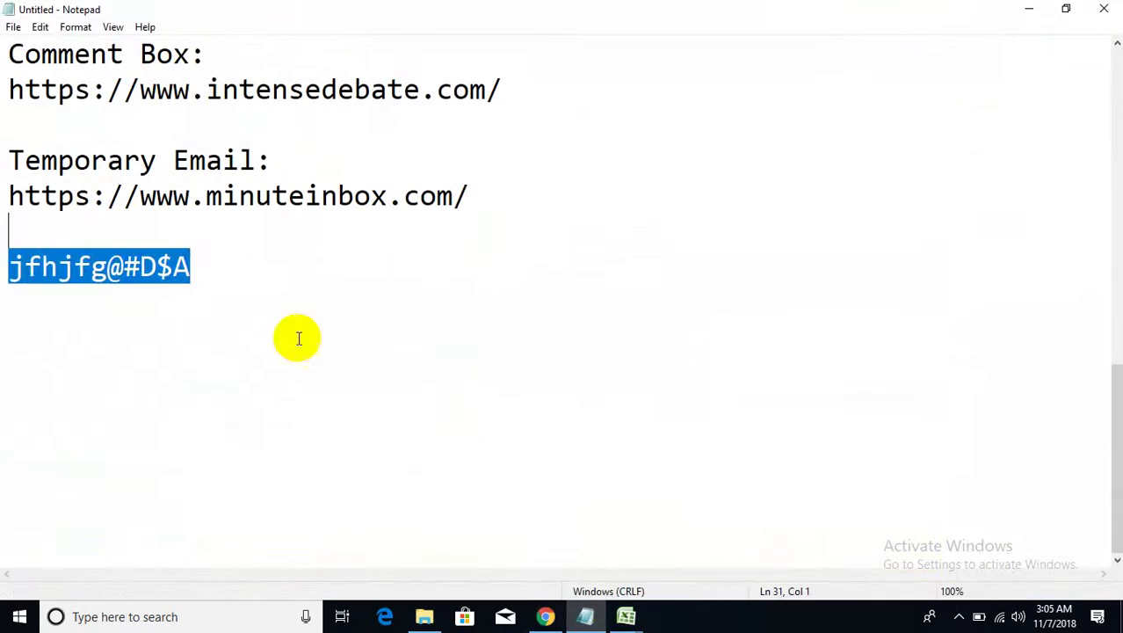
pyautogui.click(212, 252)
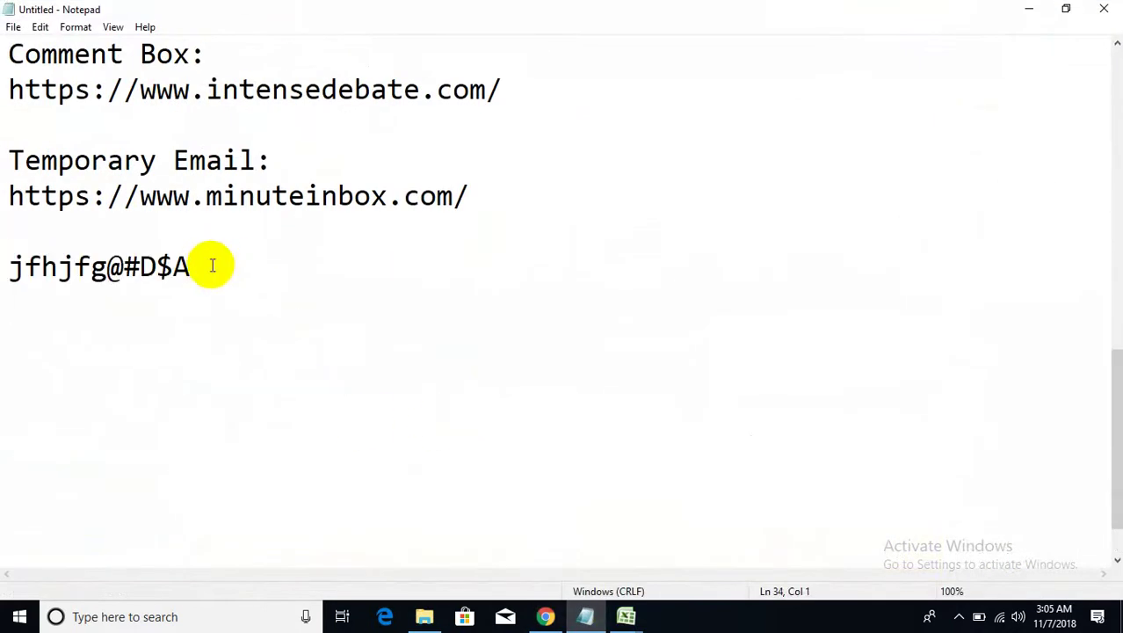
pyautogui.hotkey('ctrl', 'v')
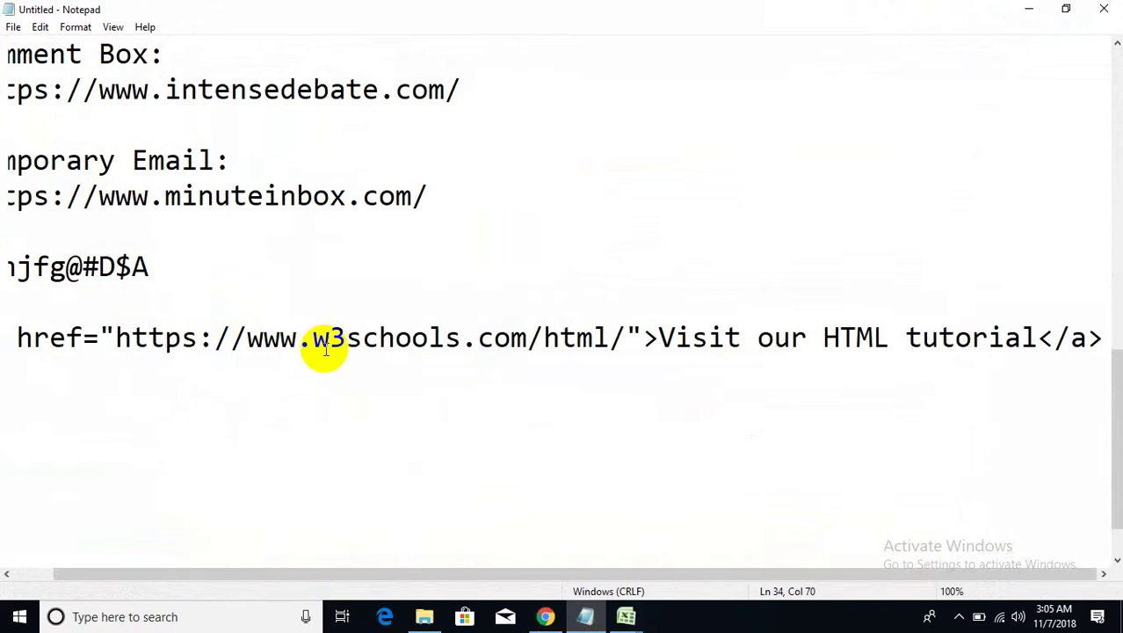
pyautogui.scroll(1, 325, 350)
pyautogui.scroll(2, 325, 349)
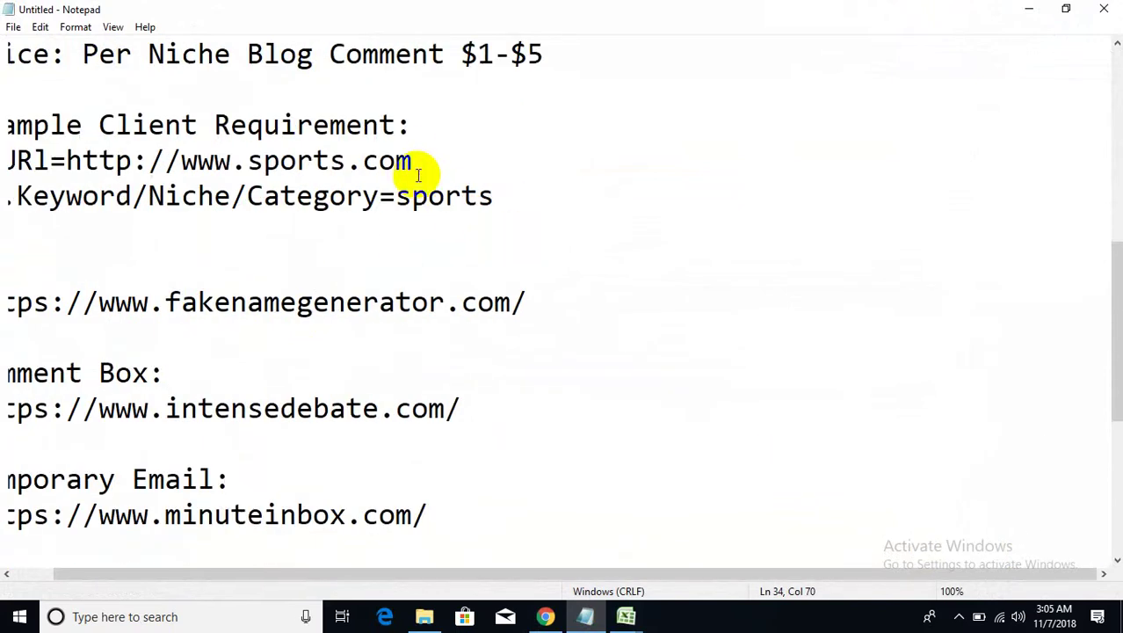
pyautogui.moveTo(415, 160); pyautogui.dragTo(75, 160)
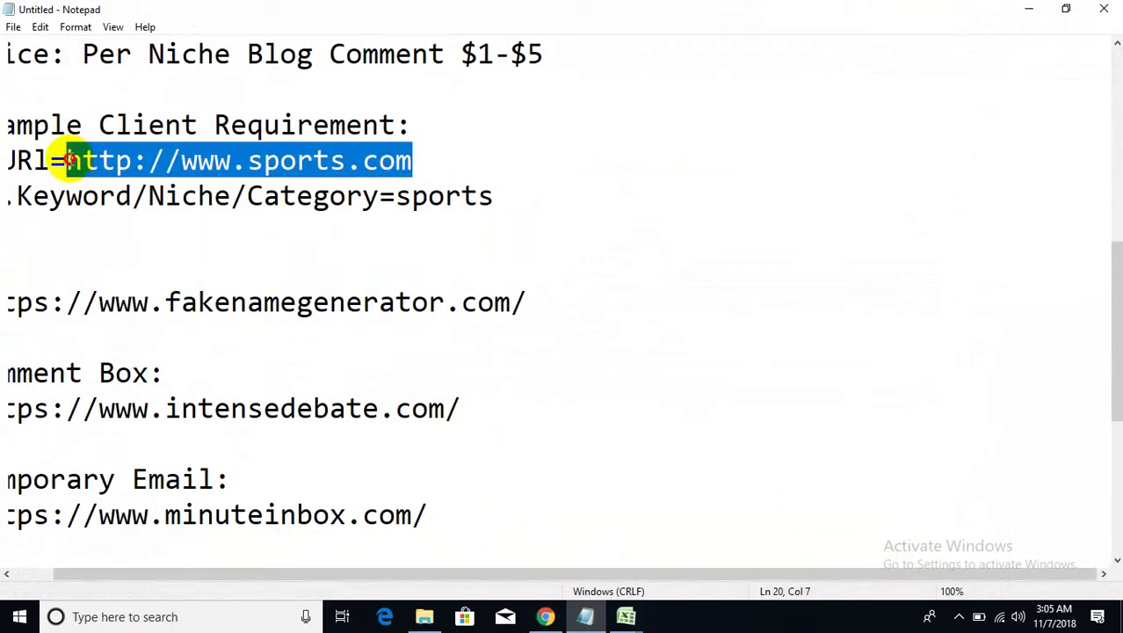
pyautogui.scroll(-4, 293, 317)
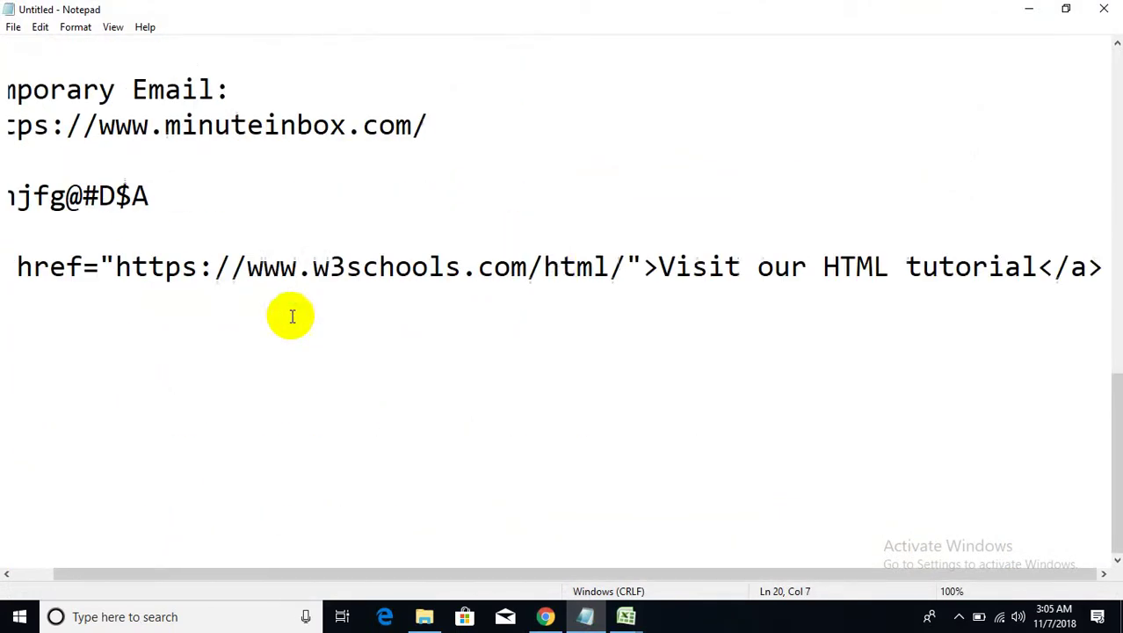
pyautogui.moveTo(629, 265); pyautogui.dragTo(120, 263)
pyautogui.hotkey('ctrl', 'v')
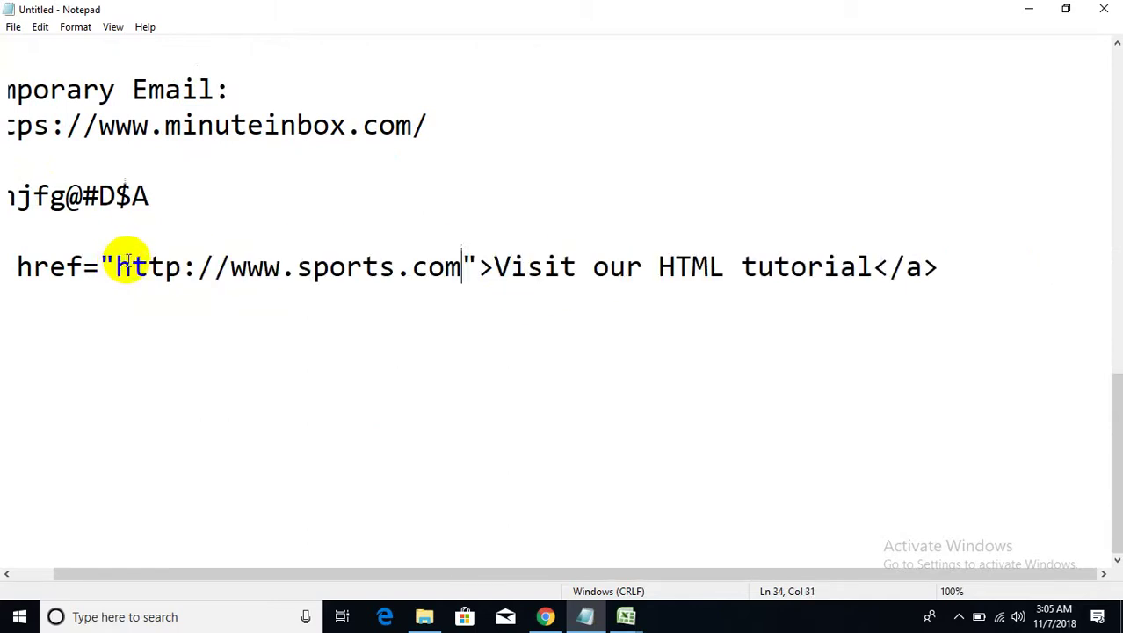
# - Set the link text to 'sports', copy the finished backlink line, and minimize Notepad
pyautogui.scroll(3, 236, 207)
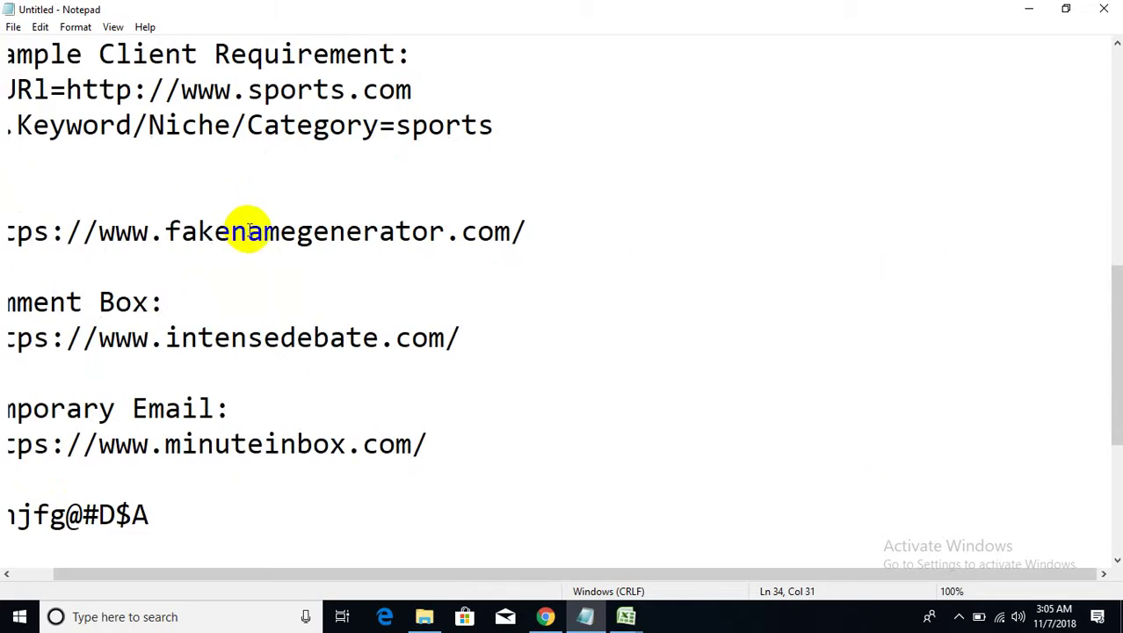
pyautogui.moveTo(495, 126); pyautogui.dragTo(392, 121)
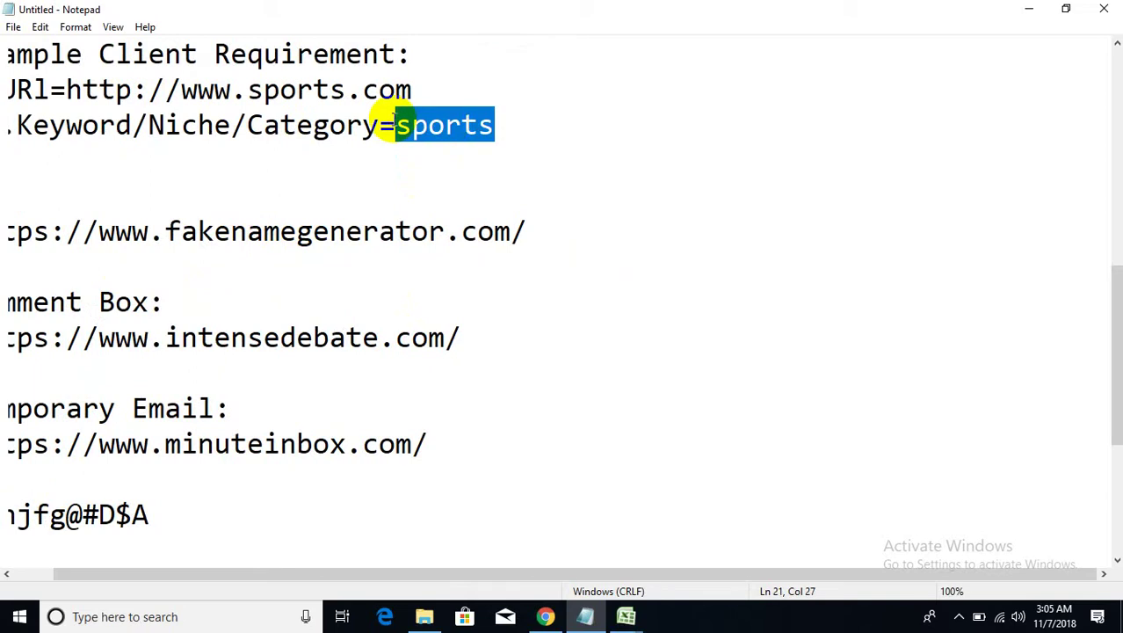
pyautogui.scroll(-3, 747, 459)
pyautogui.moveTo(860, 266); pyautogui.dragTo(545, 268)
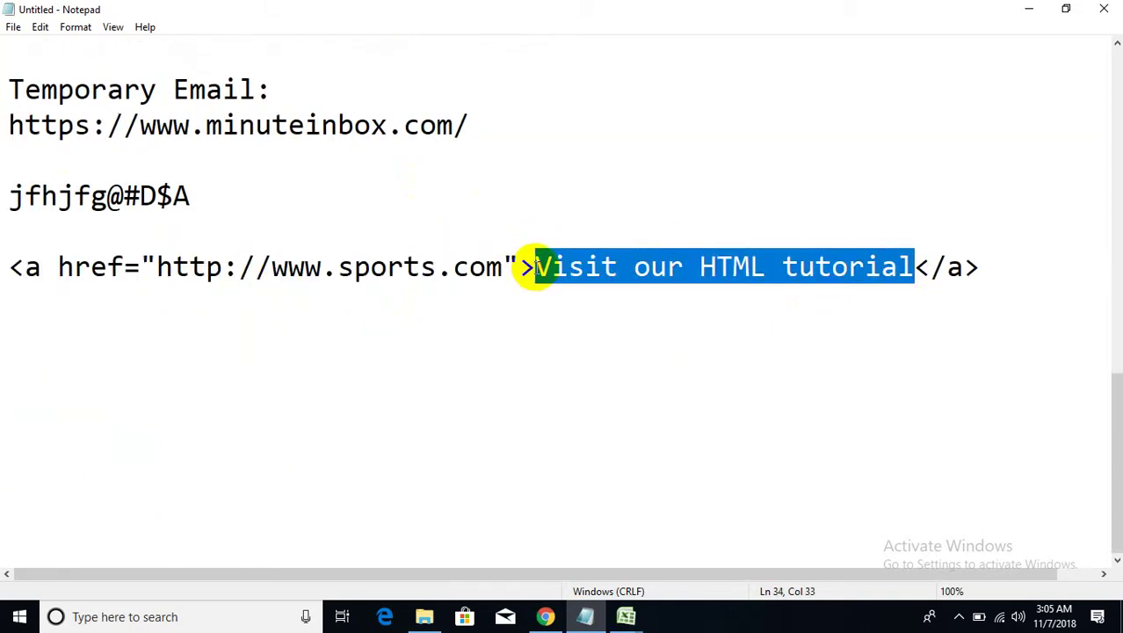
pyautogui.hotkey('ctrl', 'v')
pyautogui.moveTo(698, 269); pyautogui.dragTo(3, 273)
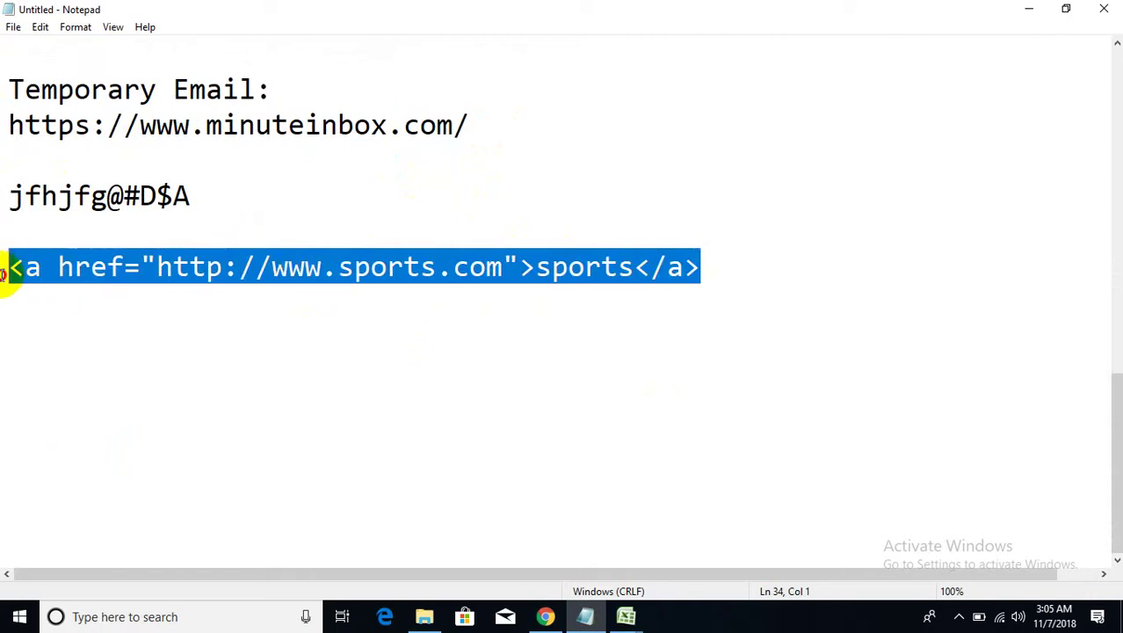
pyautogui.rightClick(39, 265)
pyautogui.click(83, 321)
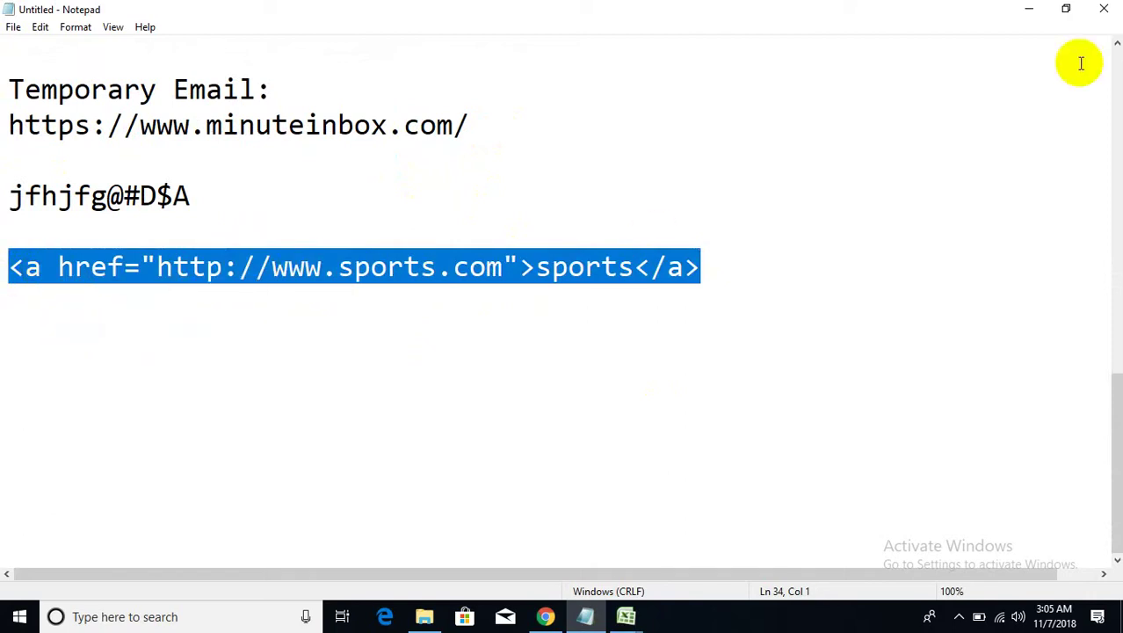
pyautogui.click(1030, 9)
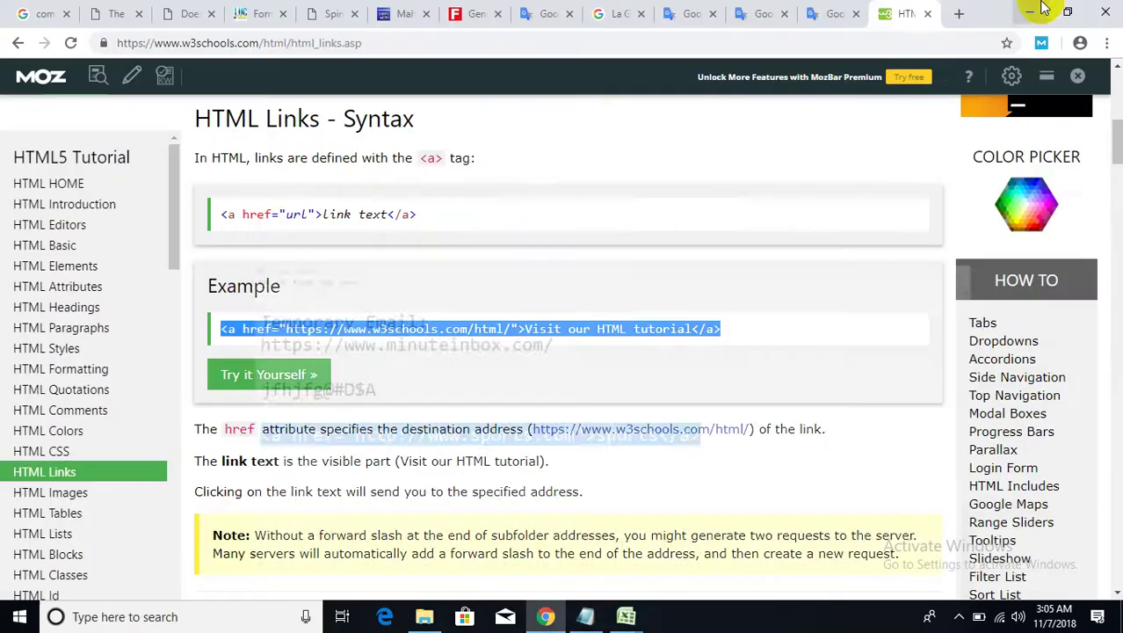
pyautogui.click(117, 15)
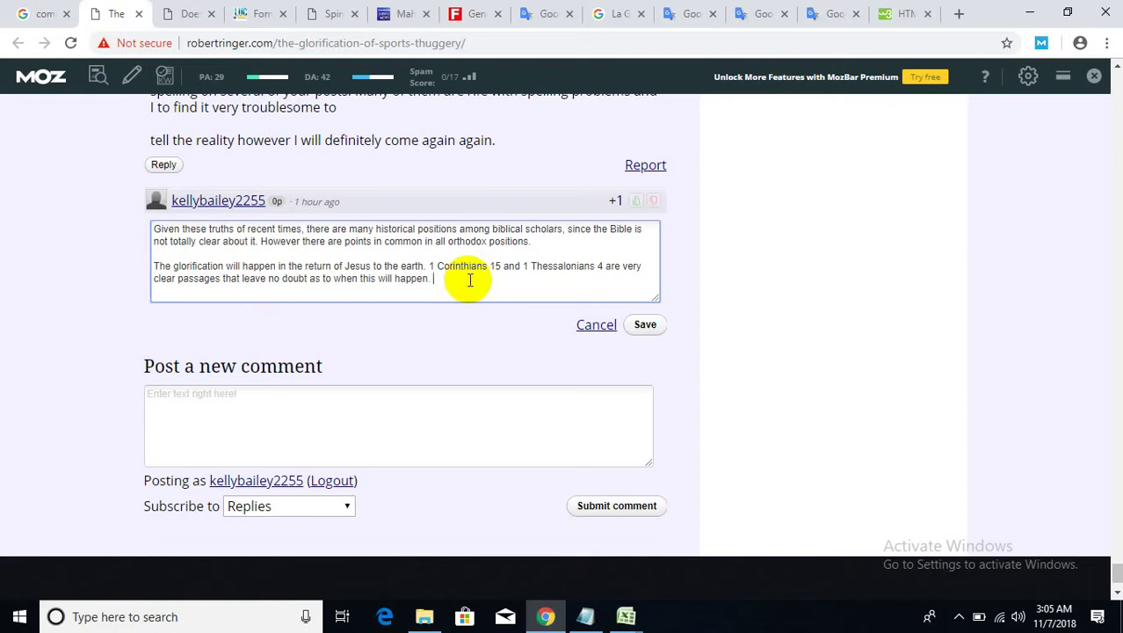
pyautogui.hotkey('ctrl', 'v')
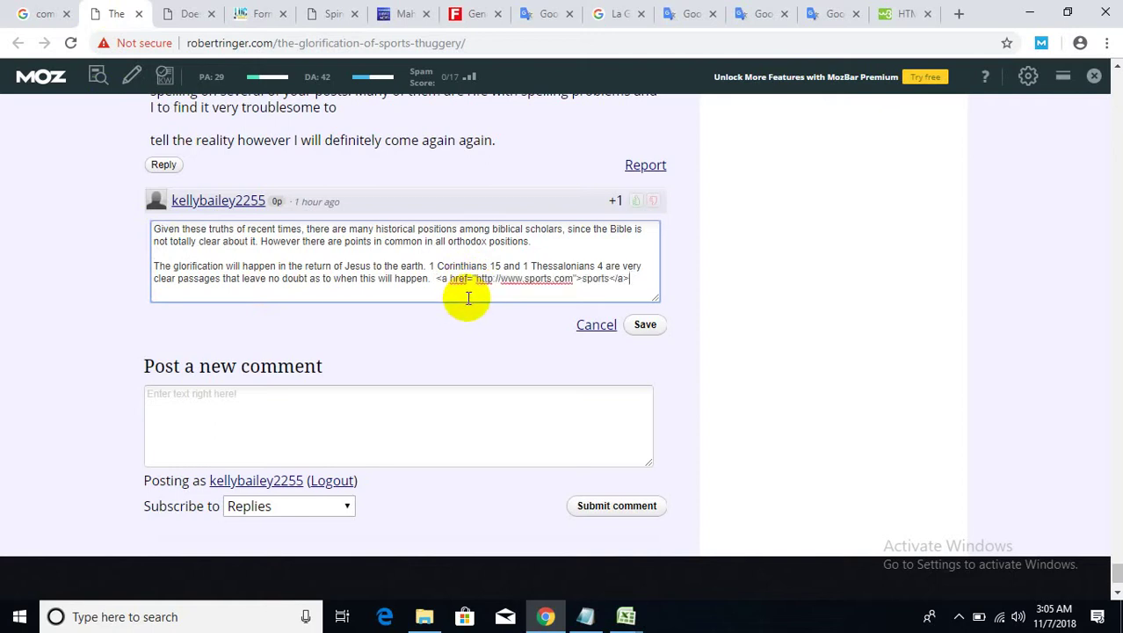
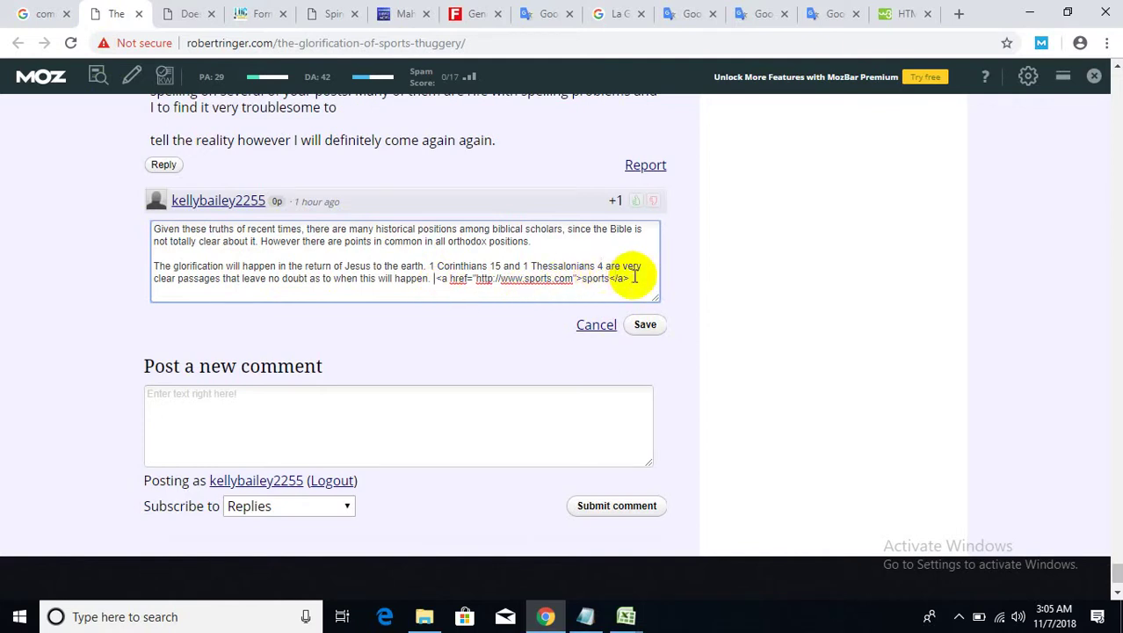
# - Insert 'Here is my website, which is related' before the sports link and save the comment
pyautogui.moveTo(630, 278); pyautogui.dragTo(434, 281)
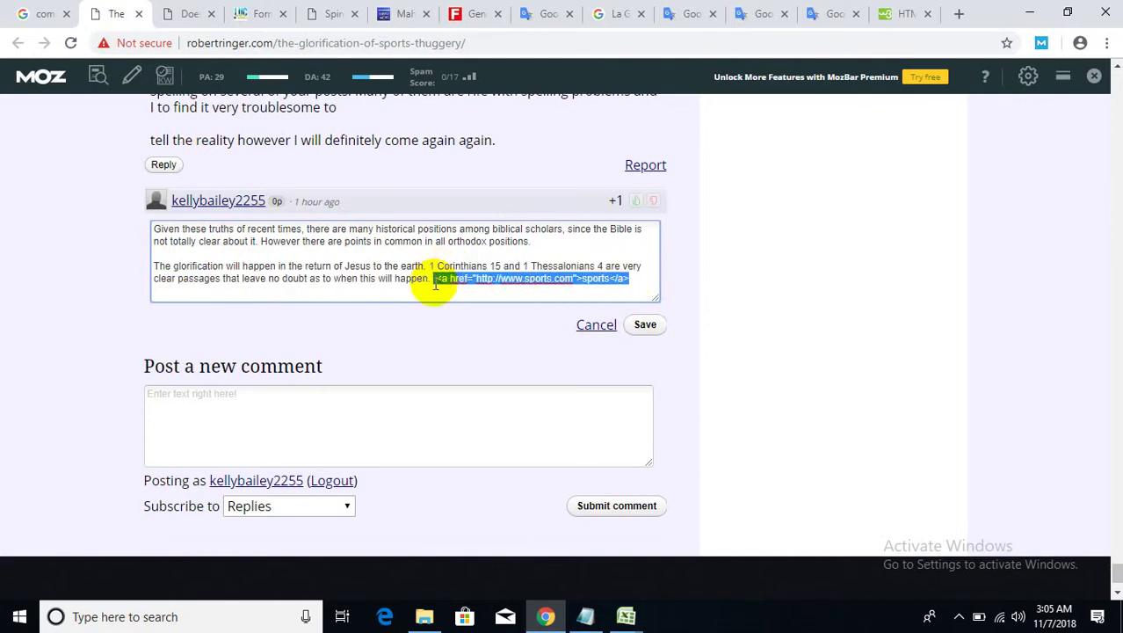
pyautogui.click(444, 280)
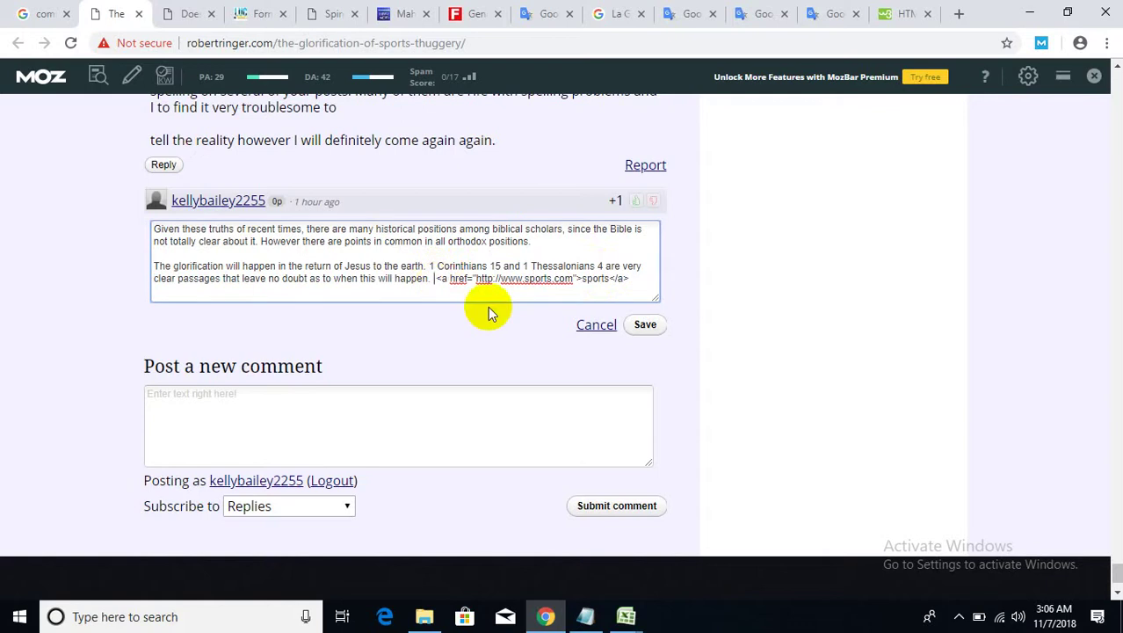
pyautogui.write('Her is ')
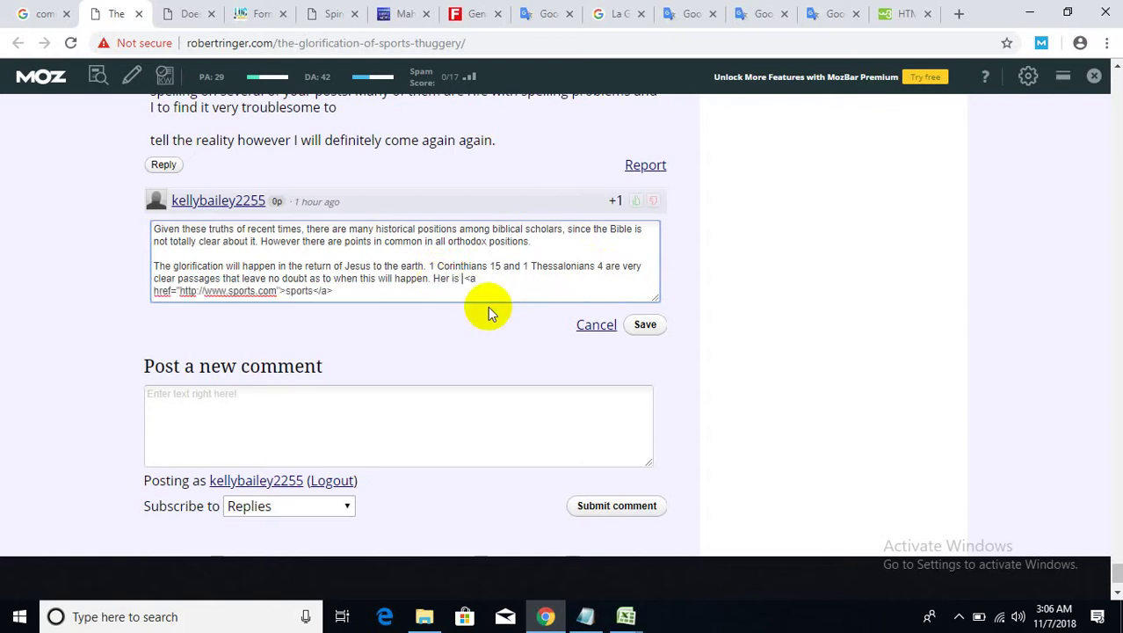
pyautogui.write('my webs')
pyautogui.write('ite ,whiche')
pyautogui.press('BackSpace')
pyautogui.write('is')
pyautogui.write(' rel')
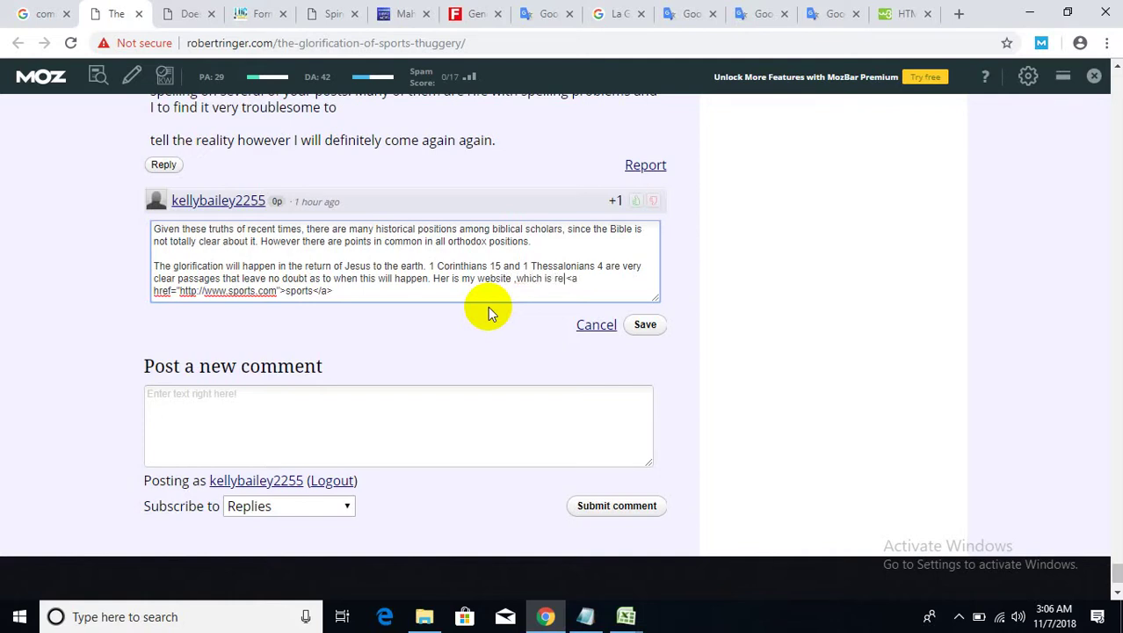
pyautogui.write('ated to')
pyautogui.click(338, 291)
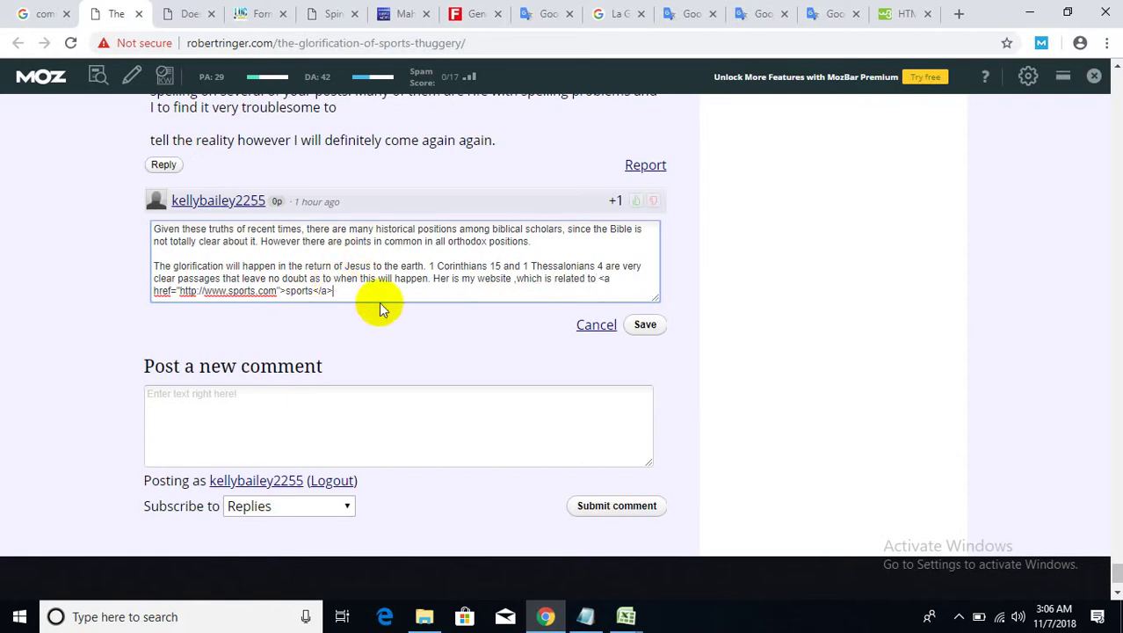
pyautogui.click(645, 324)
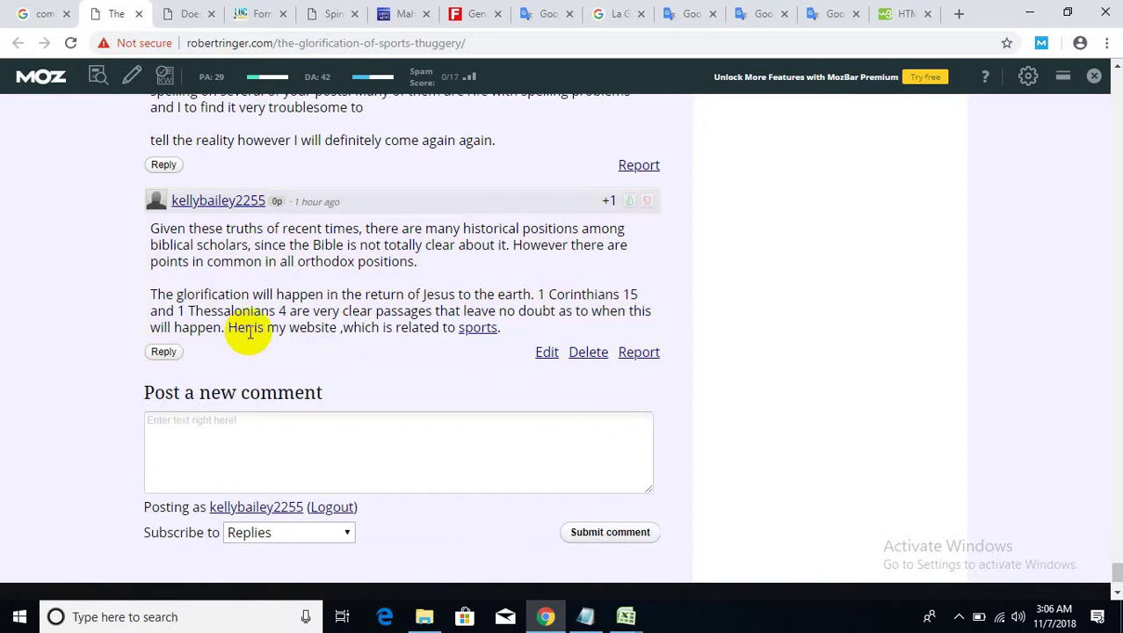
# - Reopen the comment, correct 'Hereis' to 'Here is', and save it again
pyautogui.click(550, 352)
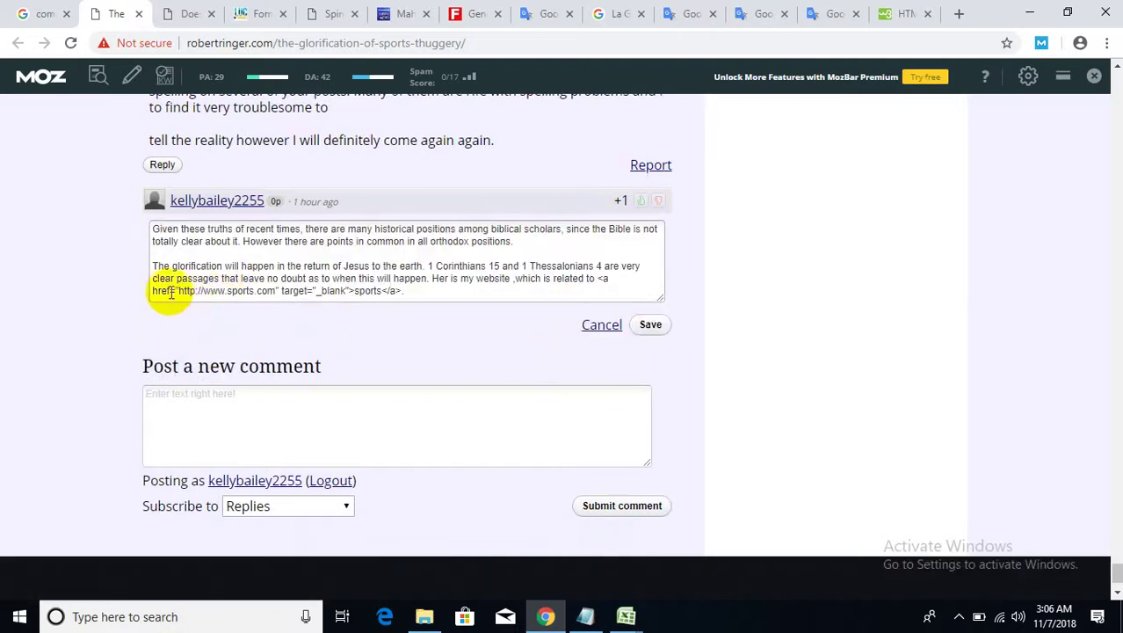
pyautogui.click(446, 277)
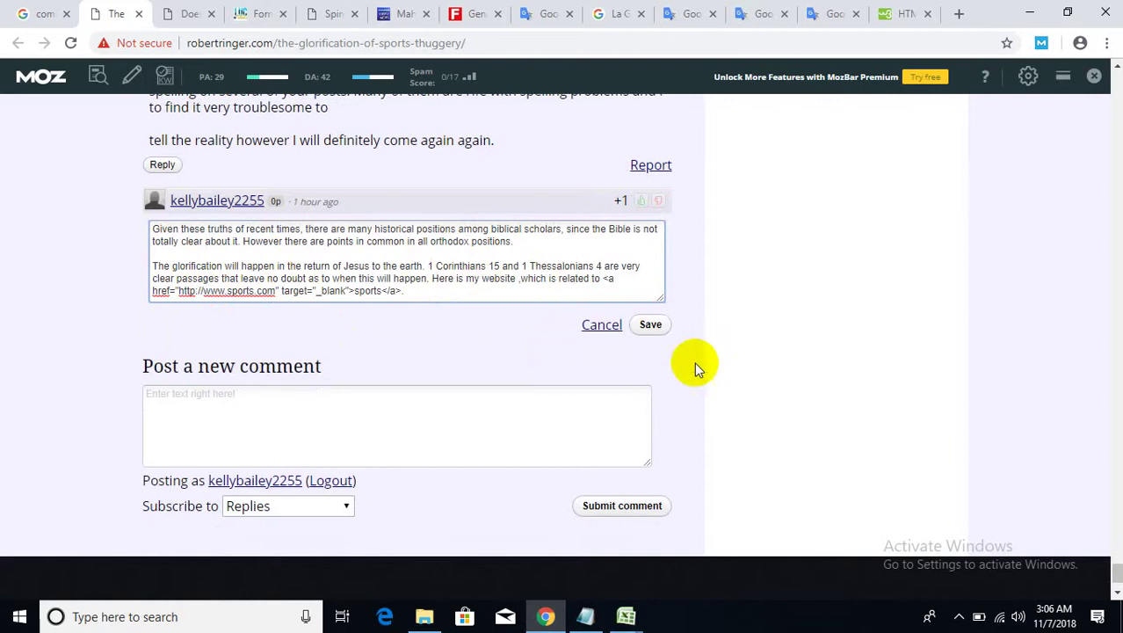
pyautogui.click(650, 325)
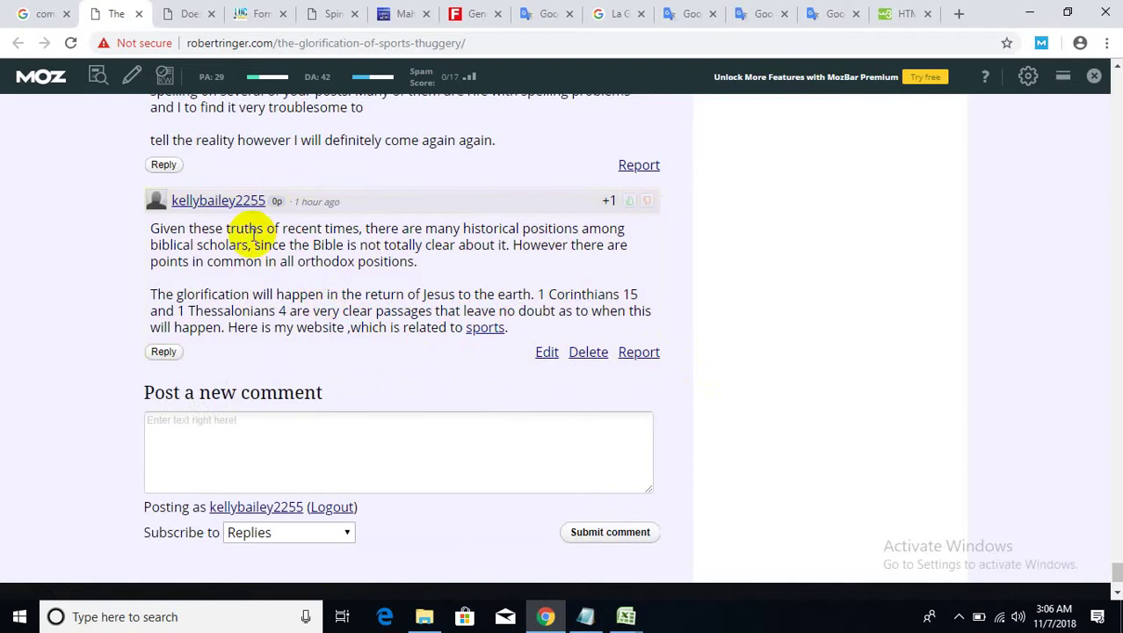
# - Copy the comment page's web address from the address bar
pyautogui.click(375, 41)
pyautogui.rightClick(375, 42)
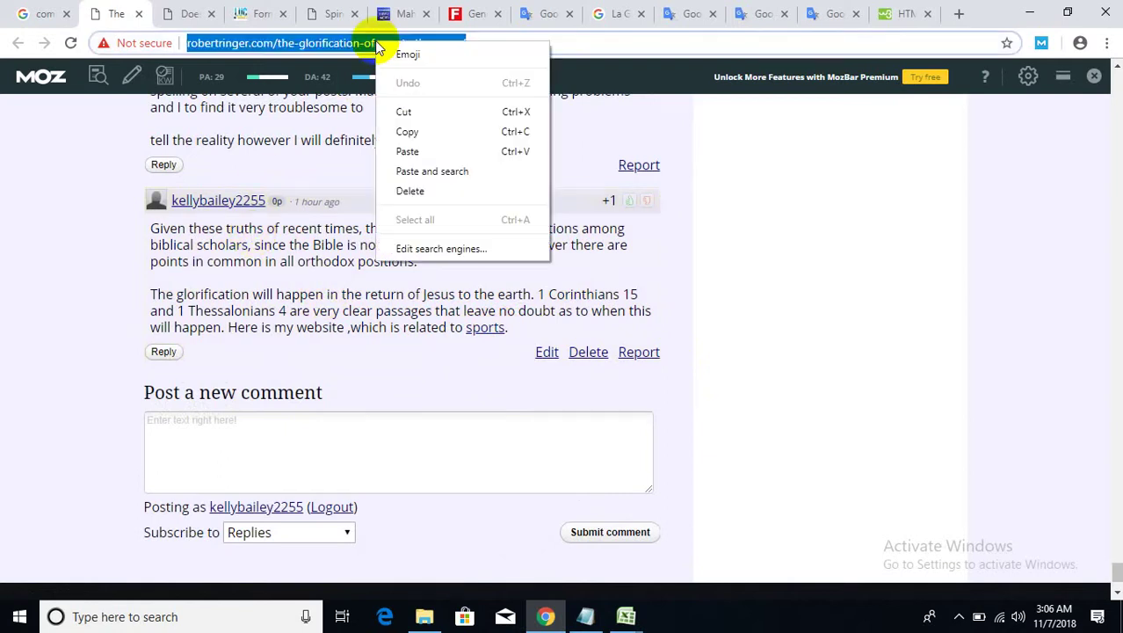
pyautogui.click(406, 132)
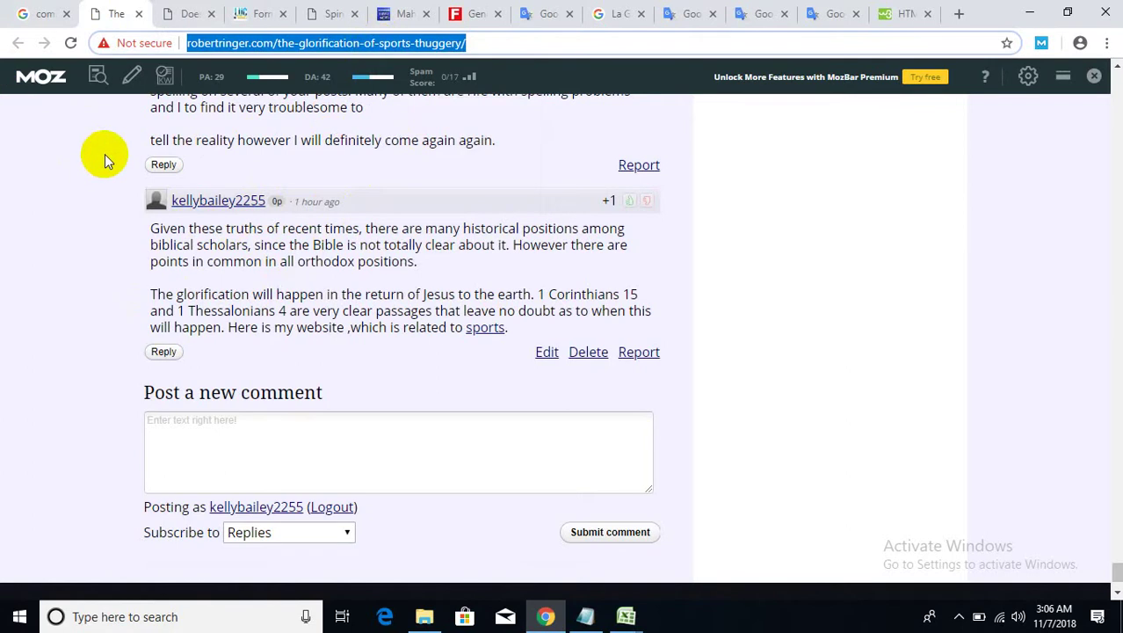
pyautogui.rightClick(291, 44)
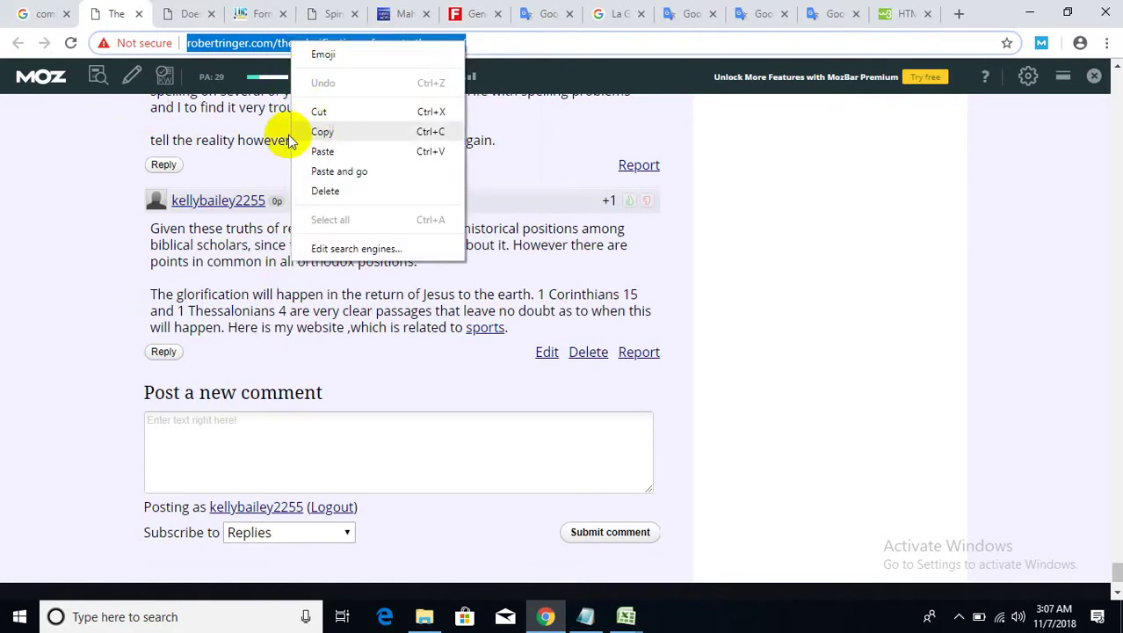
pyautogui.click(246, 154)
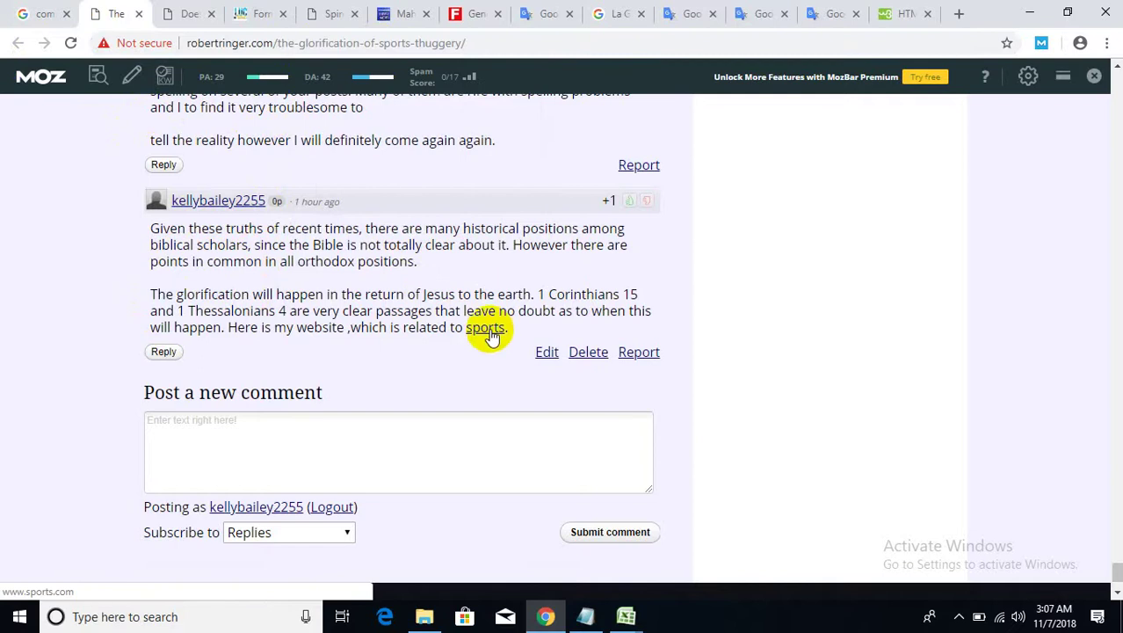
# - Open the sports link in a new tab, check the Sports.com page, then close it
pyautogui.rightClick(492, 331)
pyautogui.click(519, 343)
pyautogui.click(178, 15)
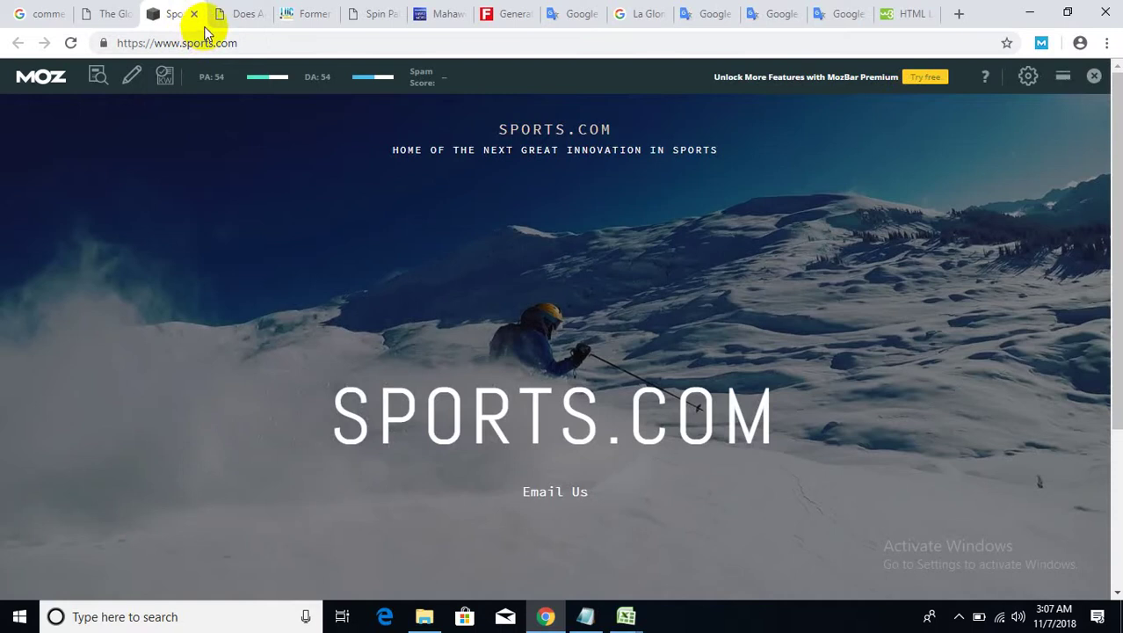
pyautogui.click(194, 13)
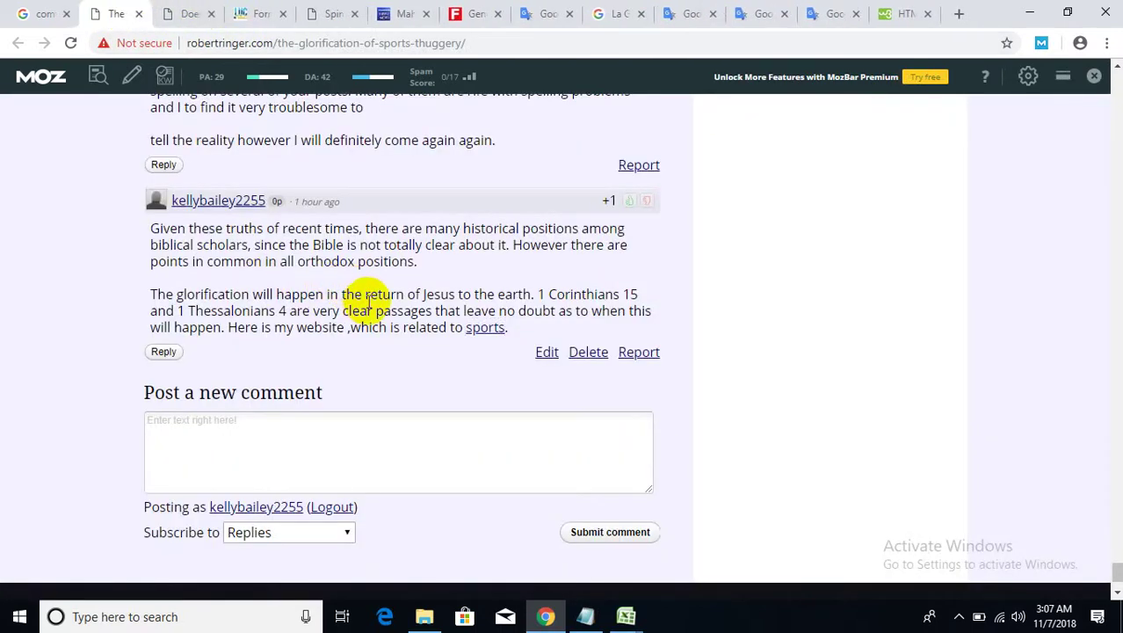
pyautogui.click(305, 43)
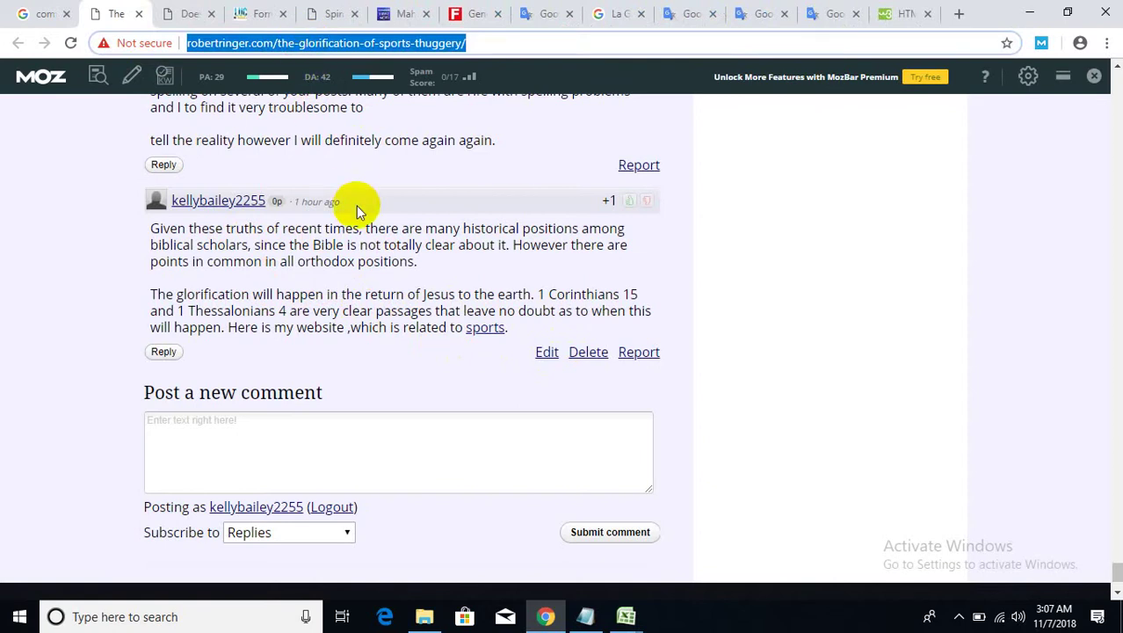
# - Close the robertringer.com blog tab, skim the idrottsforum.org turf article, and close it too
pyautogui.click(138, 15)
pyautogui.scroll(-10, 420, 370)
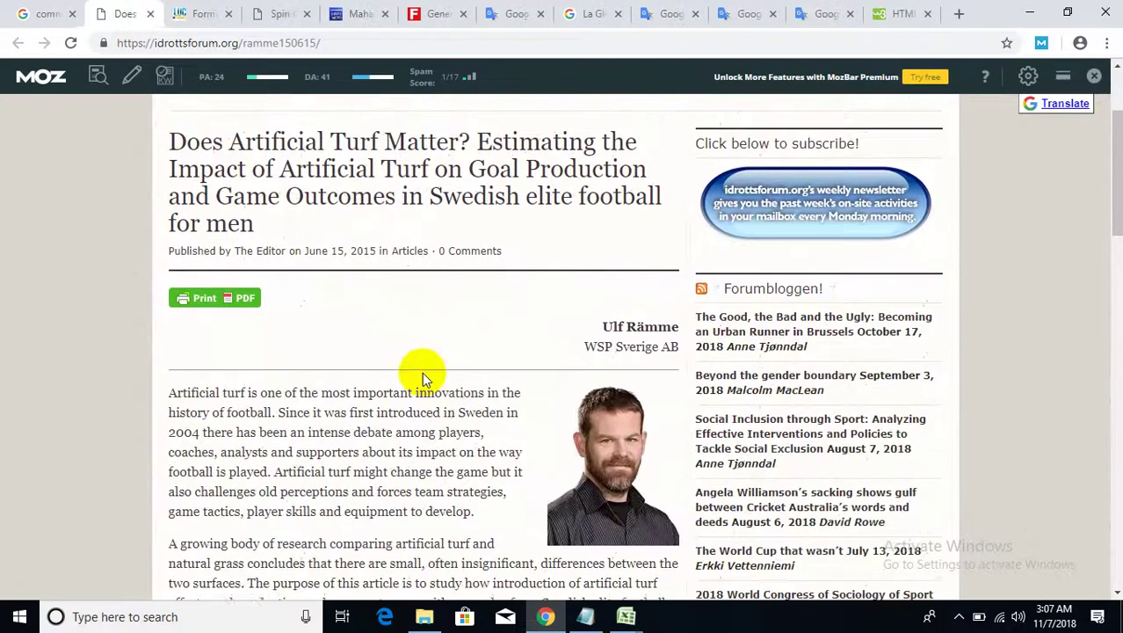
pyautogui.scroll(-12, 468, 381)
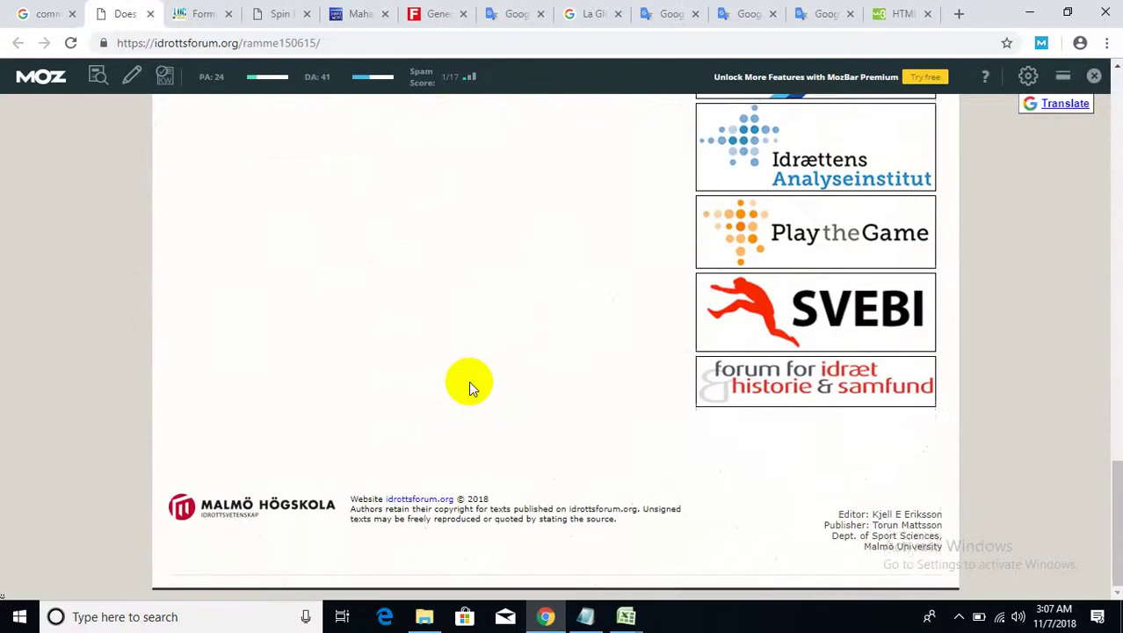
pyautogui.scroll(5, 469, 380)
pyautogui.scroll(2, 469, 380)
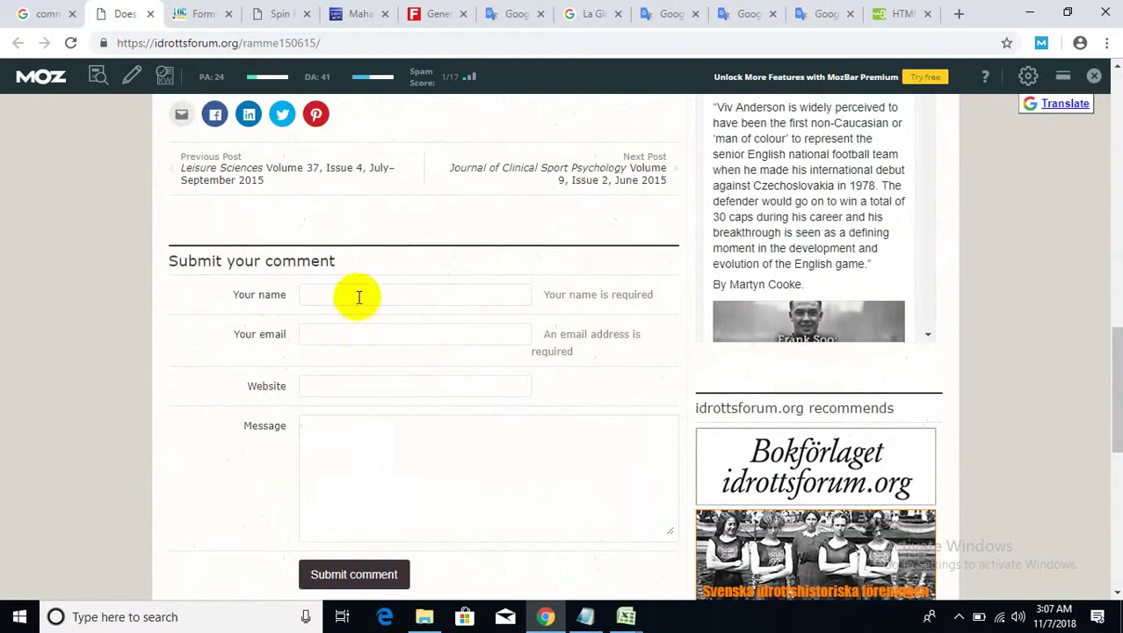
pyautogui.scroll(-2, 344, 388)
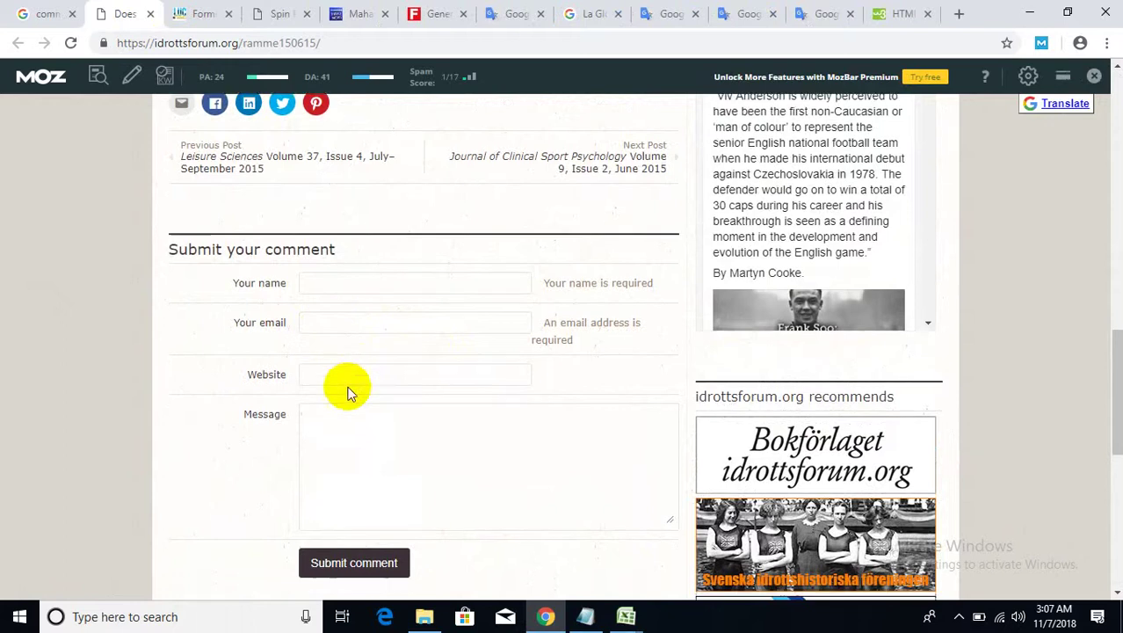
pyautogui.scroll(1, 348, 389)
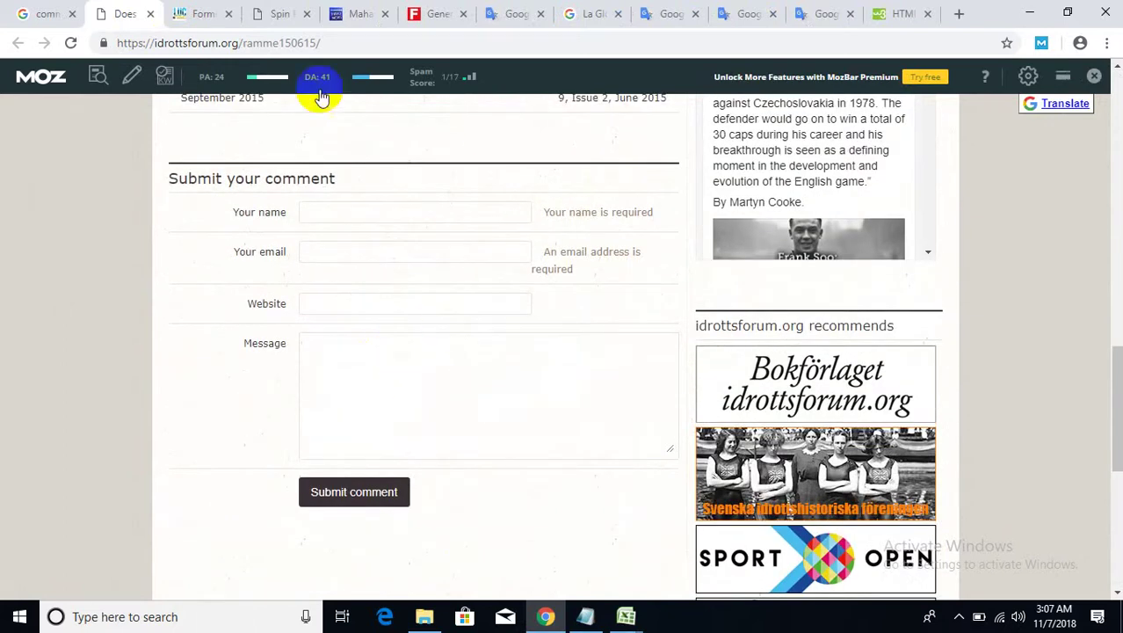
pyautogui.click(150, 14)
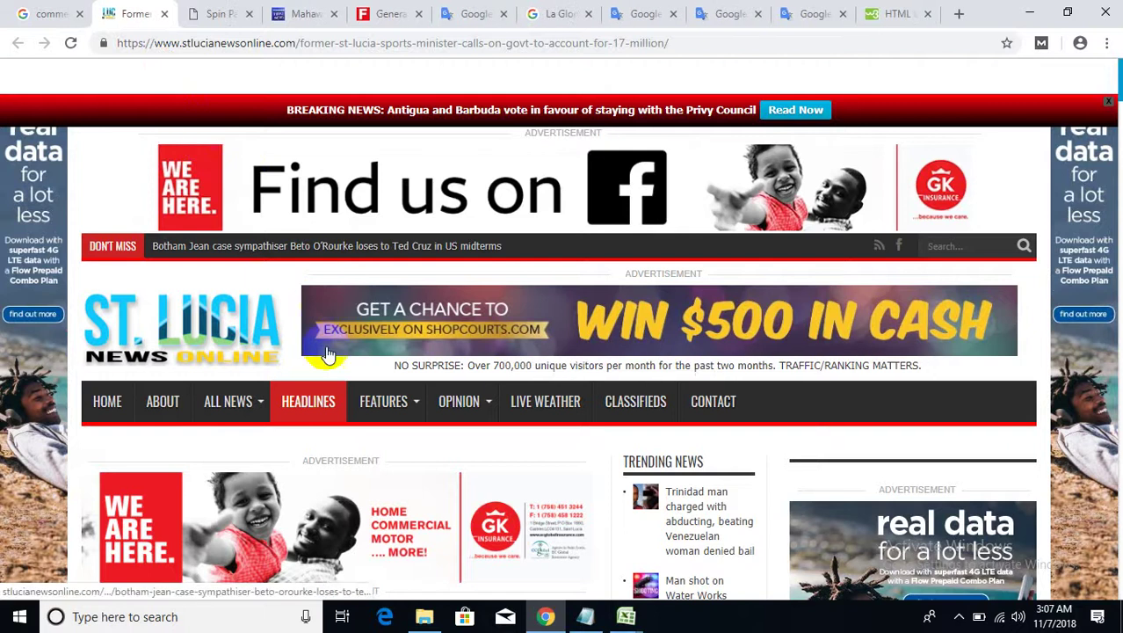
# - Dismiss the notifications prompt and reload the St Lucia sports minister article
pyautogui.scroll(-15, 563, 448)
pyautogui.scroll(-20, 566, 448)
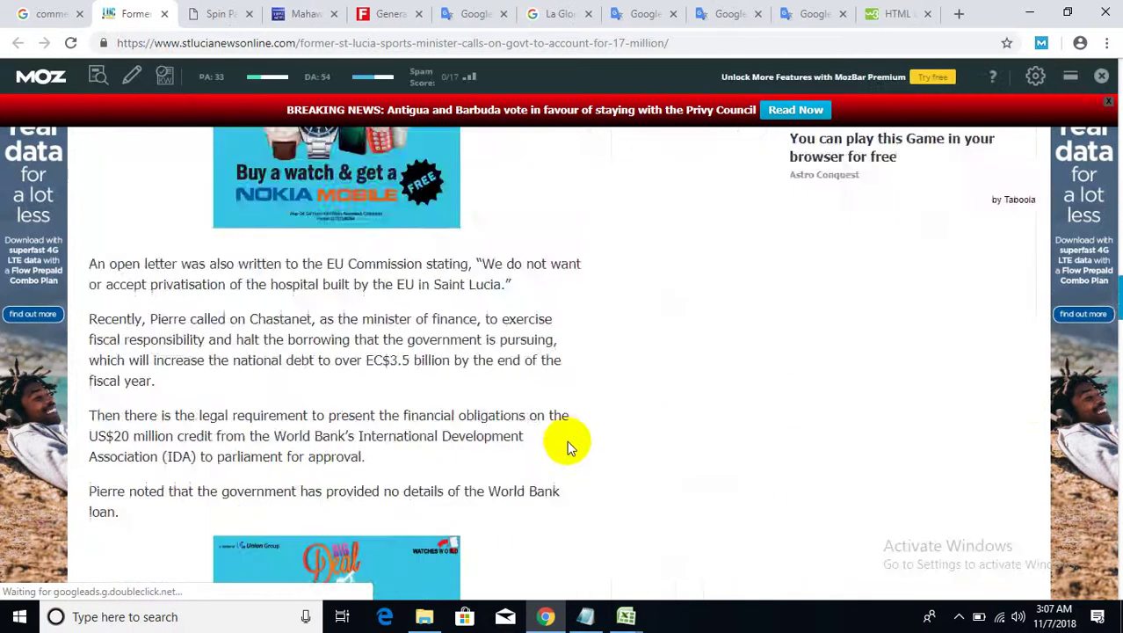
pyautogui.scroll(-10, 474, 415)
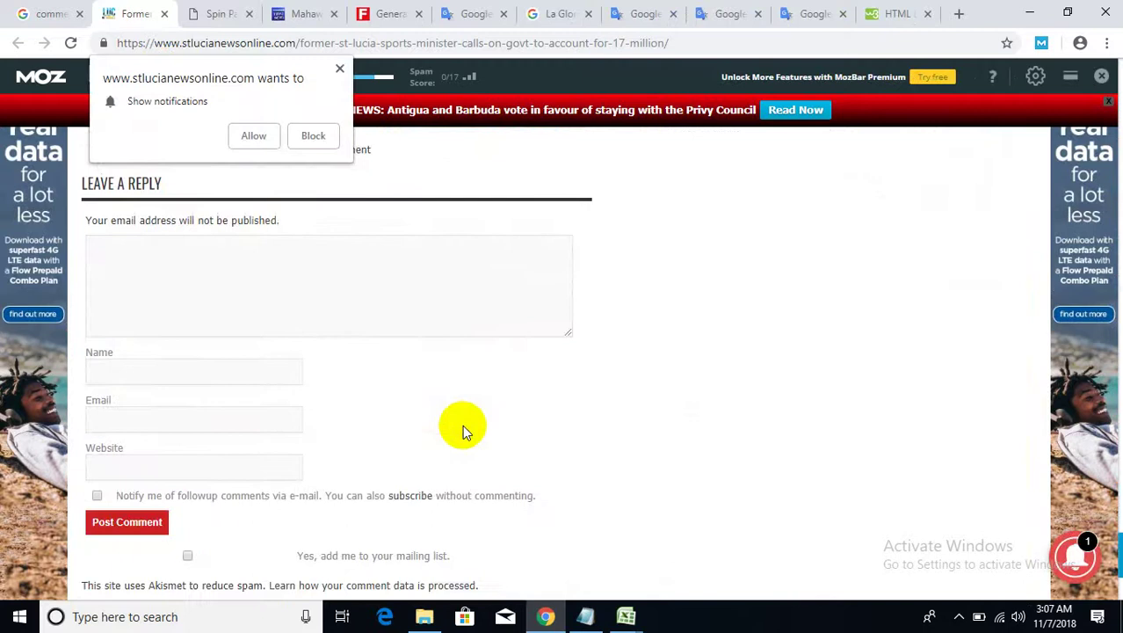
pyautogui.scroll(-1, 462, 424)
pyautogui.scroll(3, 458, 401)
pyautogui.scroll(4, 393, 348)
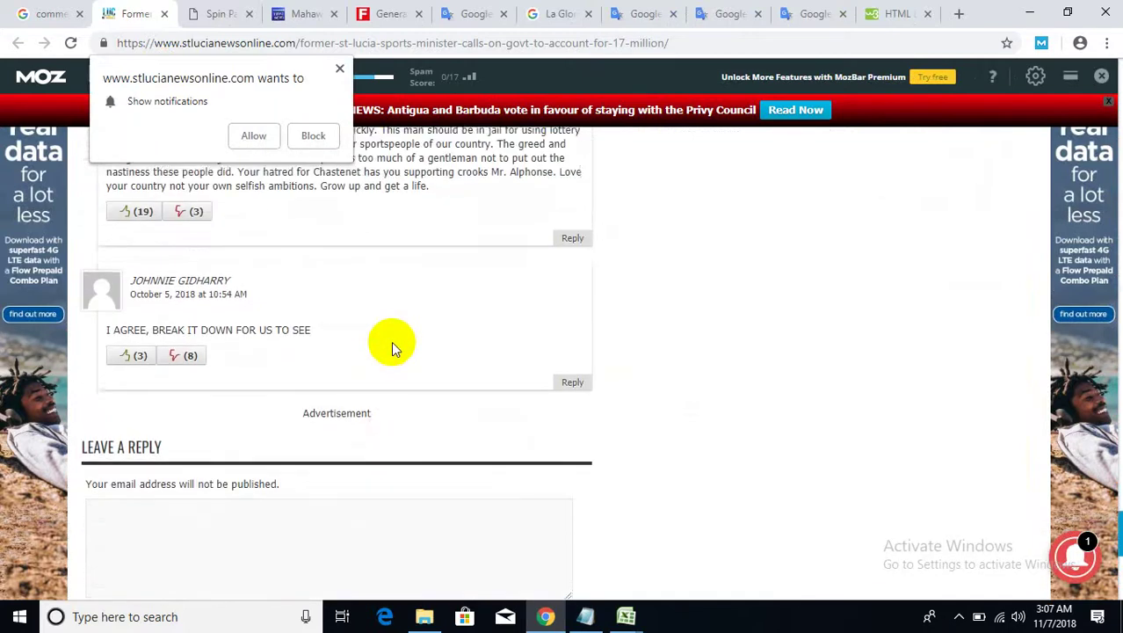
pyautogui.scroll(3, 393, 347)
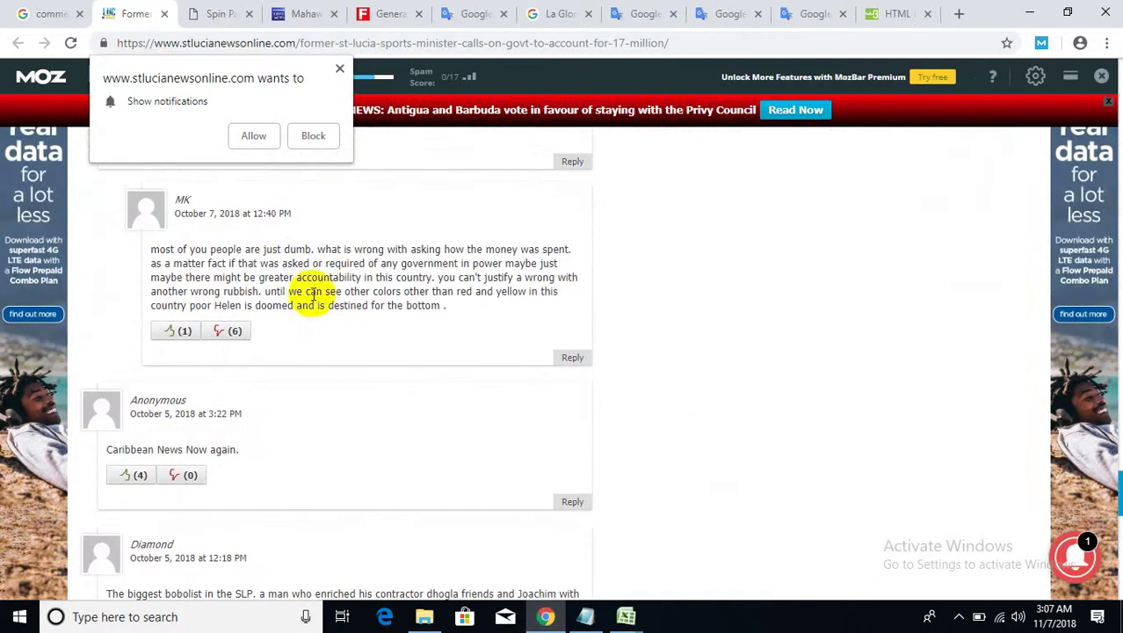
pyautogui.click(337, 69)
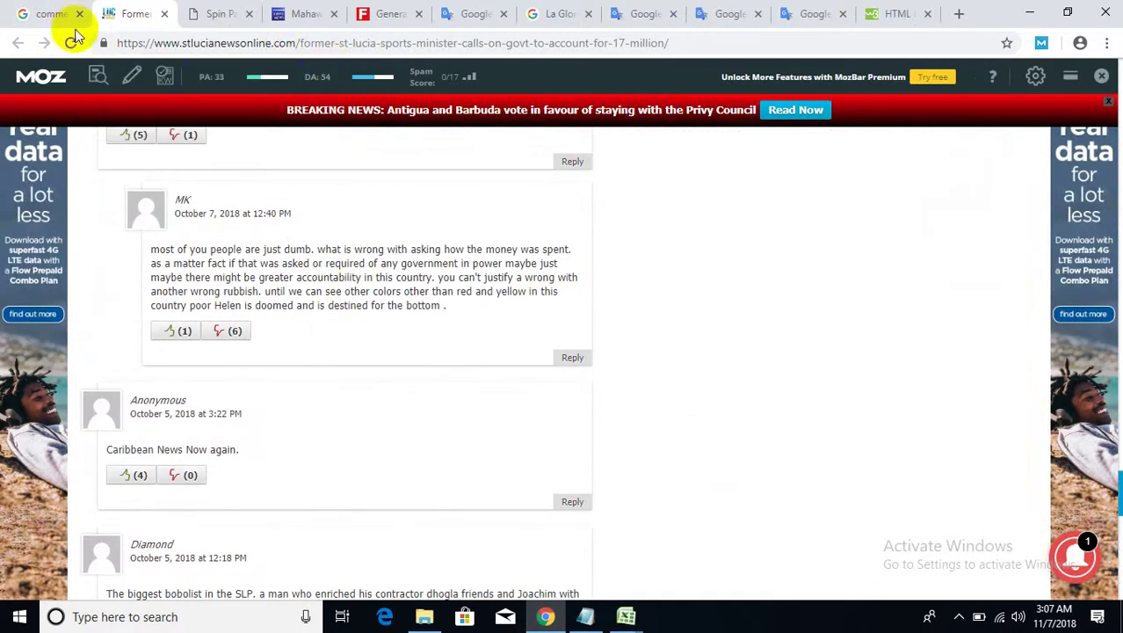
pyautogui.click(72, 43)
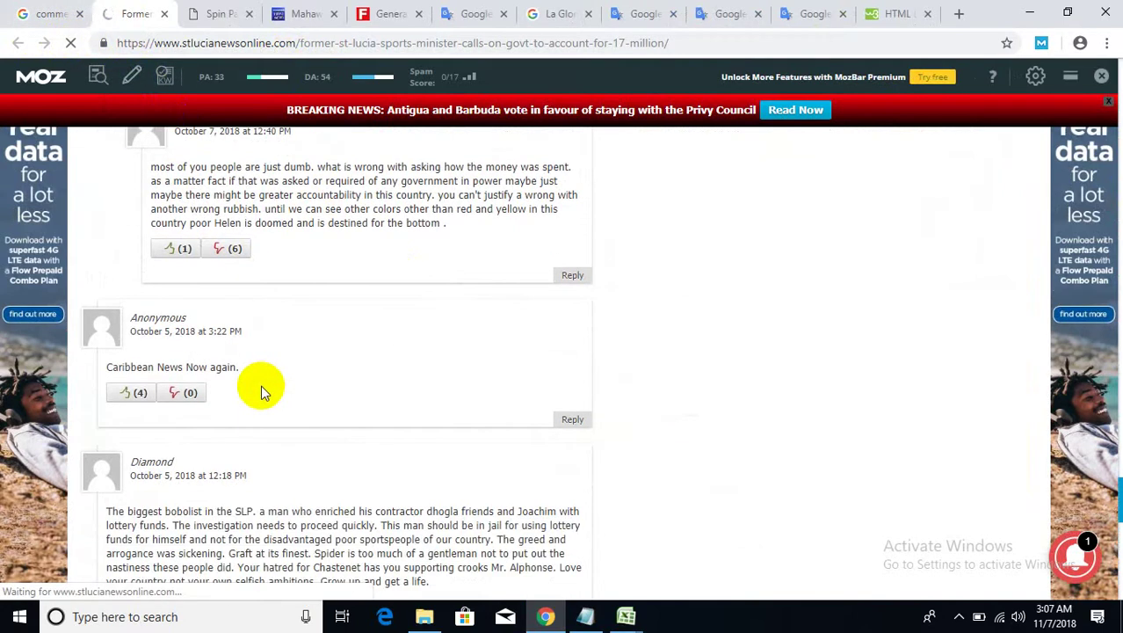
# - Scroll past the six existing comments to the Leave a Reply form and click in the comment box
pyautogui.scroll(-3, 261, 385)
pyautogui.scroll(-1, 261, 385)
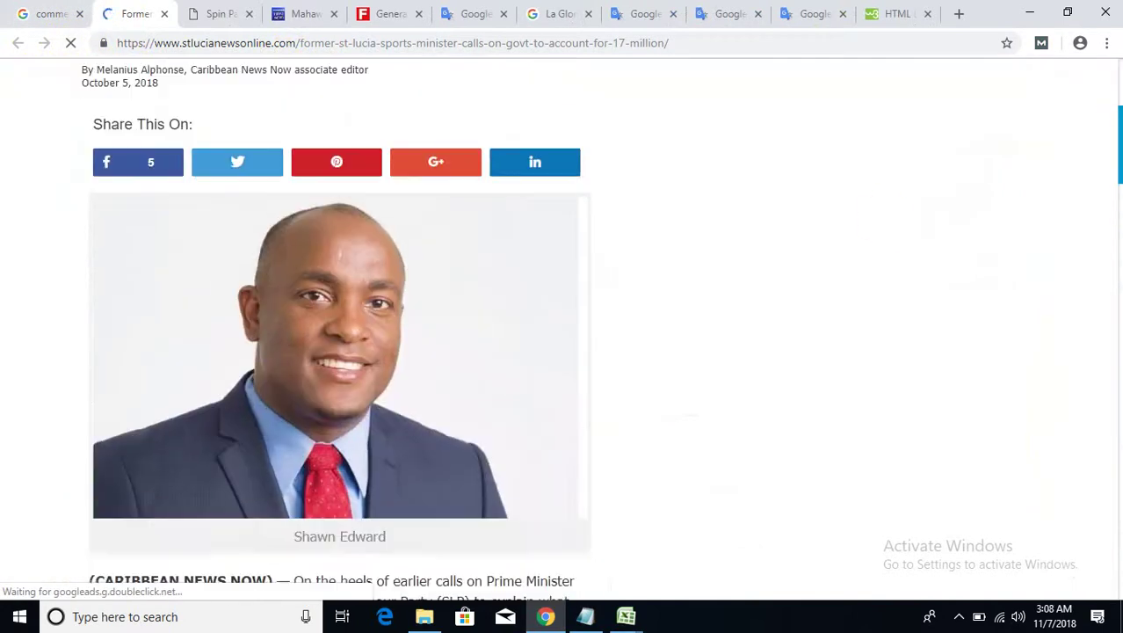
pyautogui.moveTo(1118, 114); pyautogui.dragTo(1118, 578)
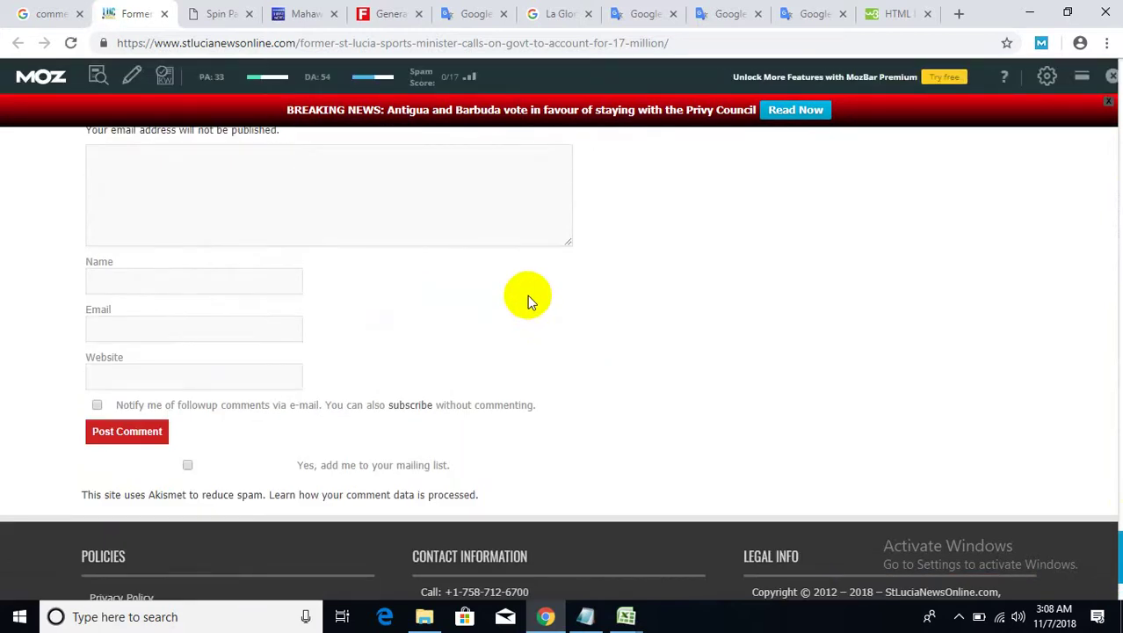
pyautogui.scroll(2, 319, 310)
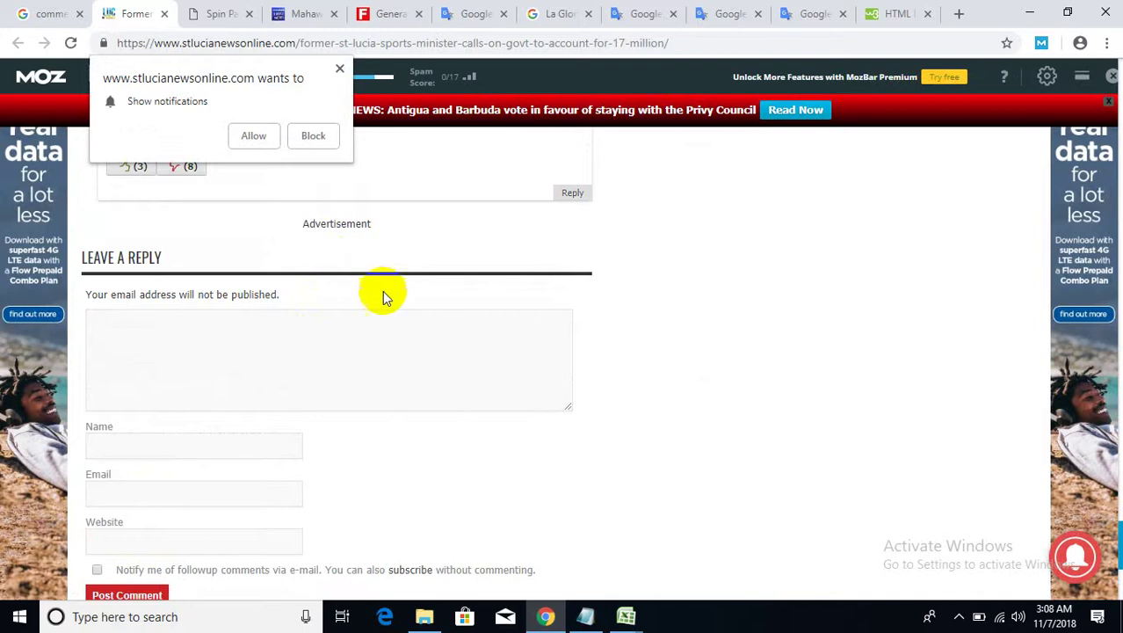
pyautogui.scroll(3, 384, 295)
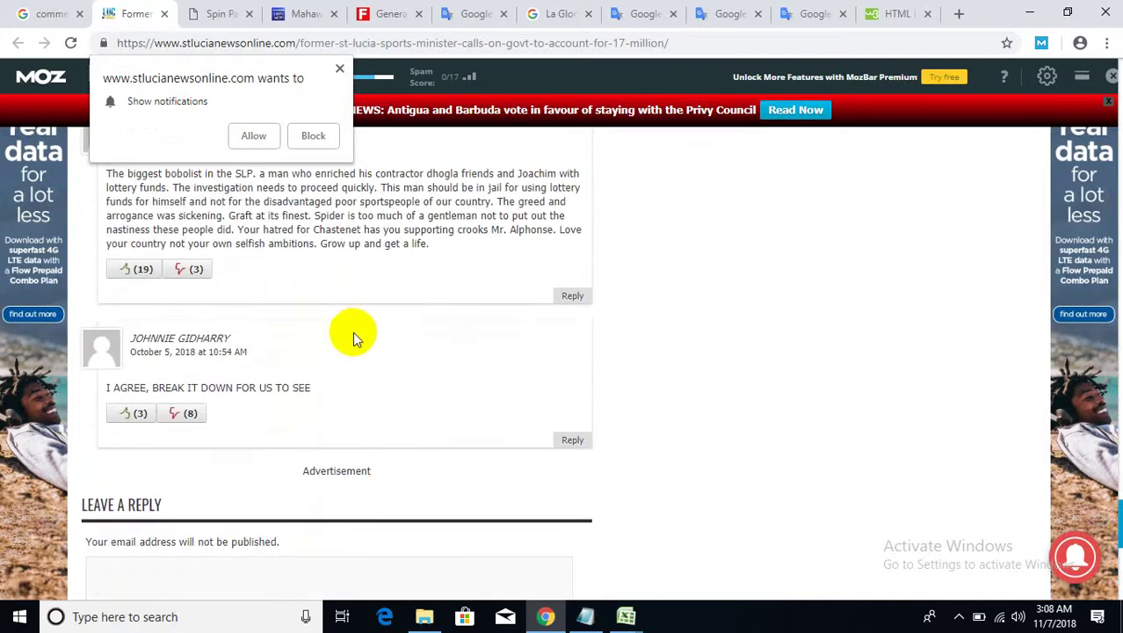
pyautogui.scroll(-2, 352, 331)
pyautogui.click(287, 424)
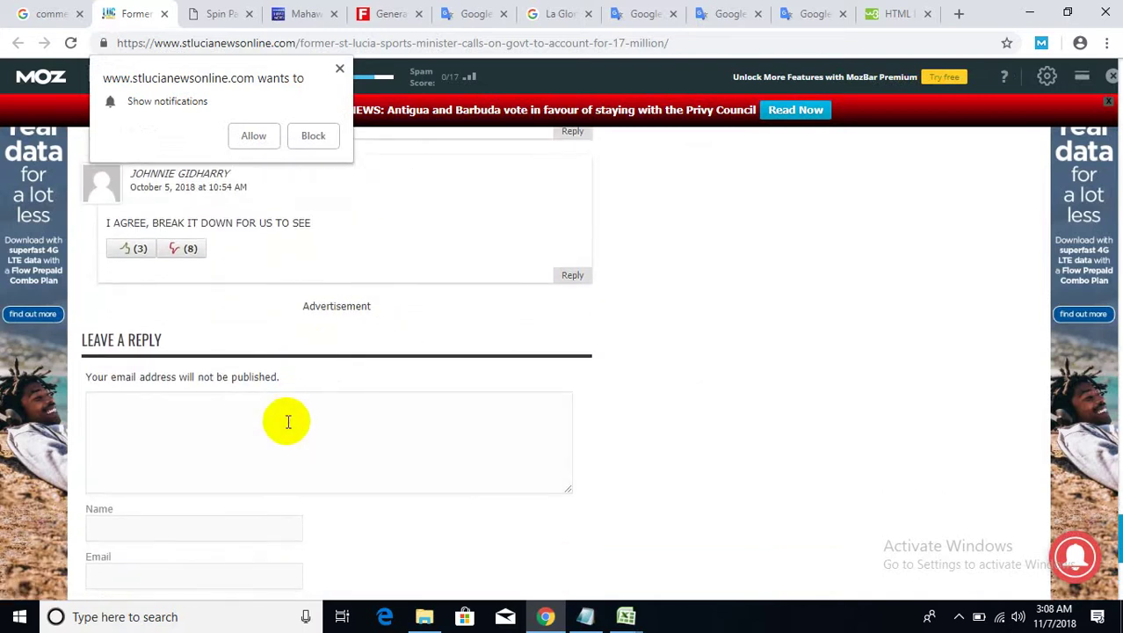
# - Write 'Greta Ar' as the comment, autofill the name and email, and post it
pyautogui.write('Gr')
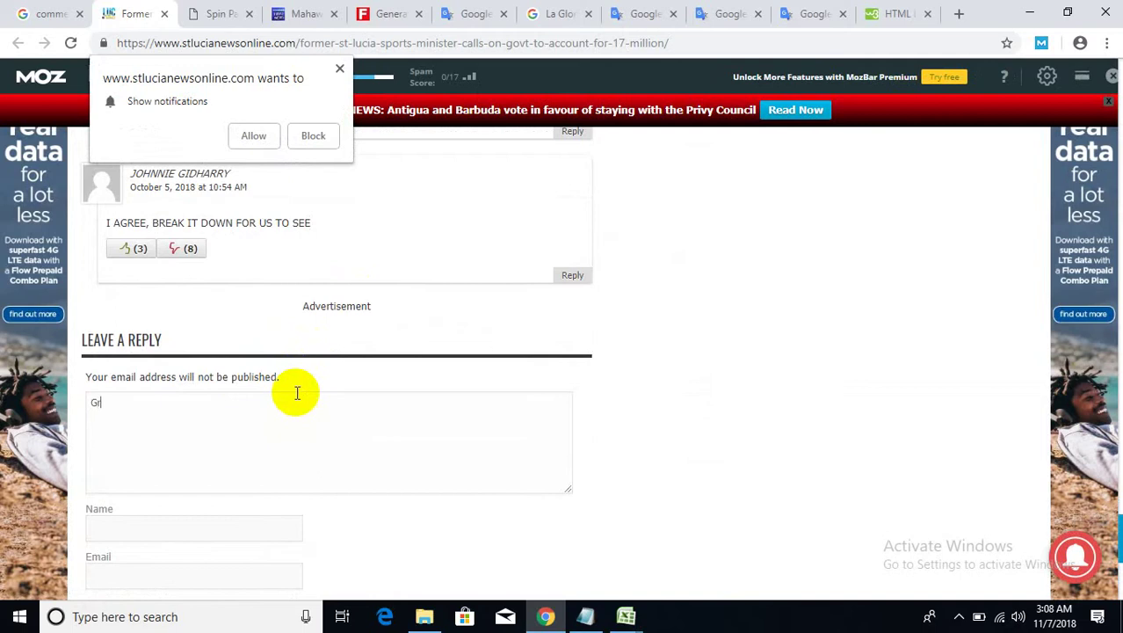
pyautogui.write('eta Article')
pyautogui.scroll(-3, 297, 392)
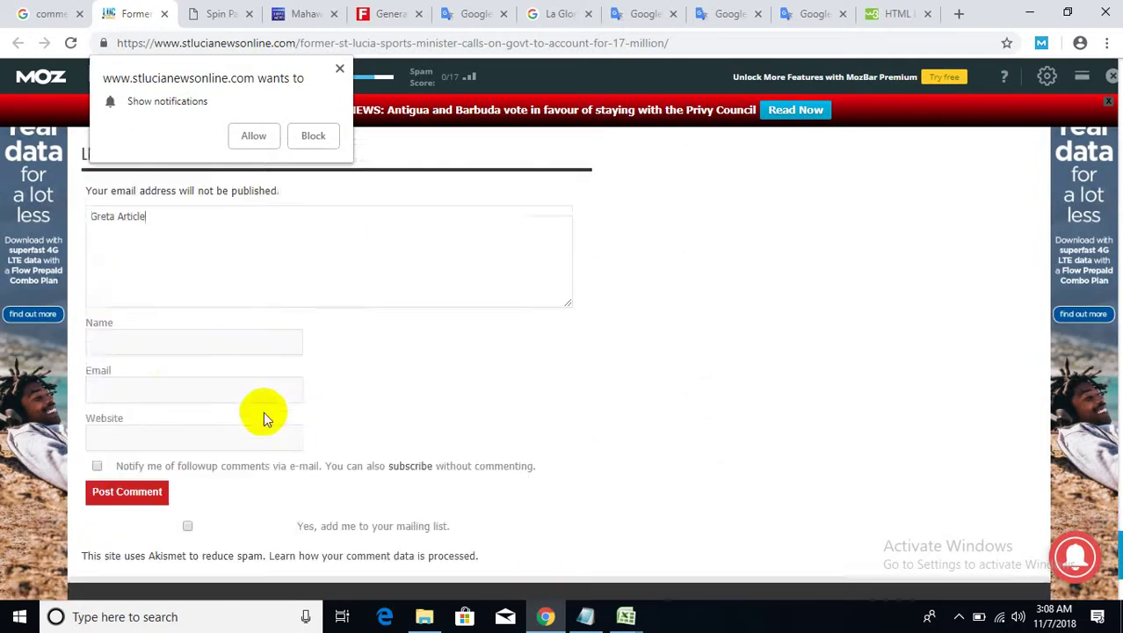
pyautogui.click(170, 283)
pyautogui.click(155, 318)
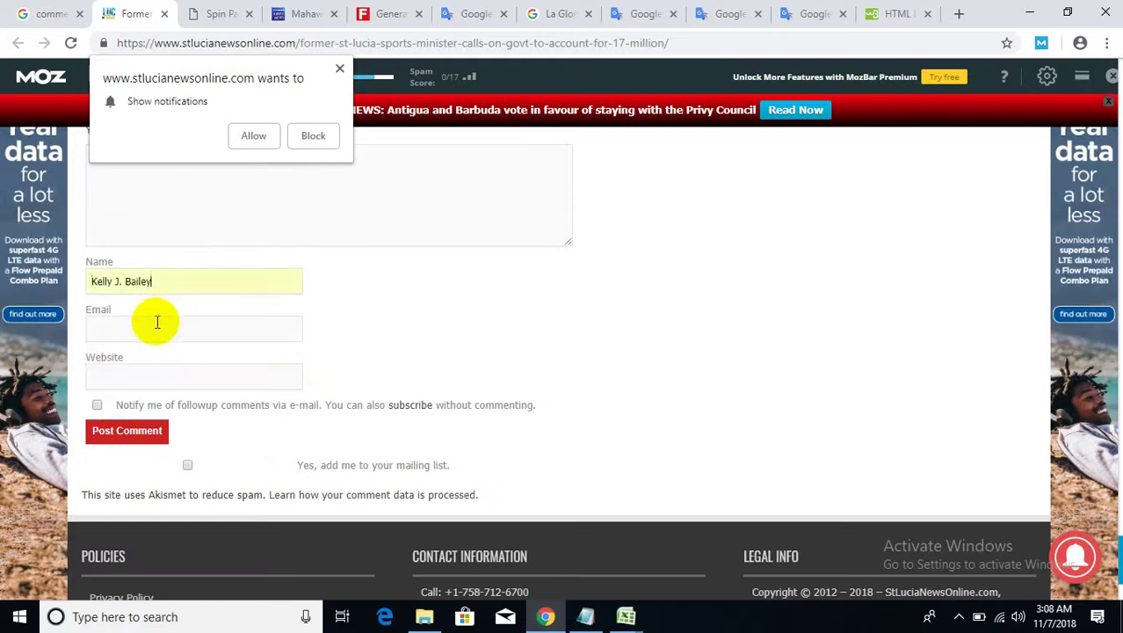
pyautogui.click(155, 330)
pyautogui.click(145, 363)
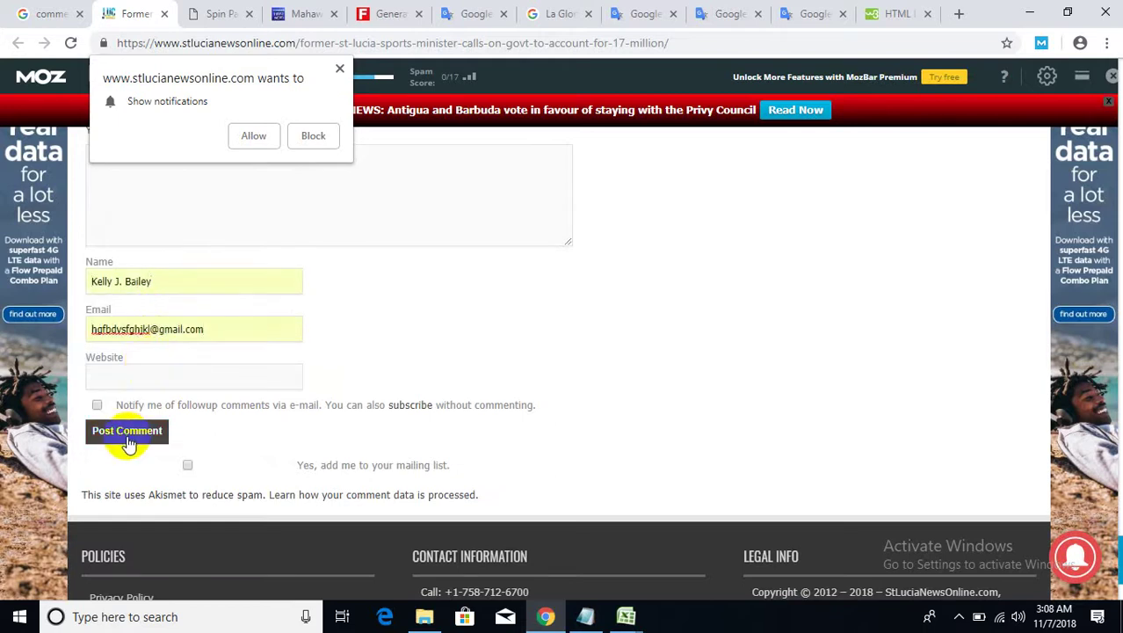
pyautogui.click(128, 439)
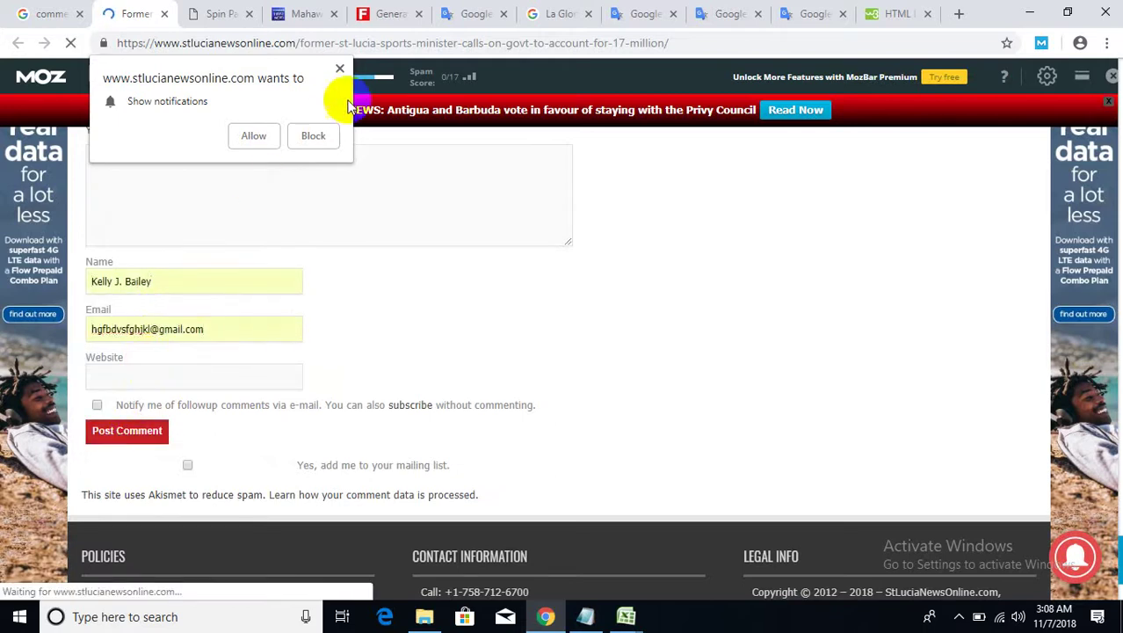
# - Dismiss the notifications request and scroll through the article's reader comments
pyautogui.click(339, 68)
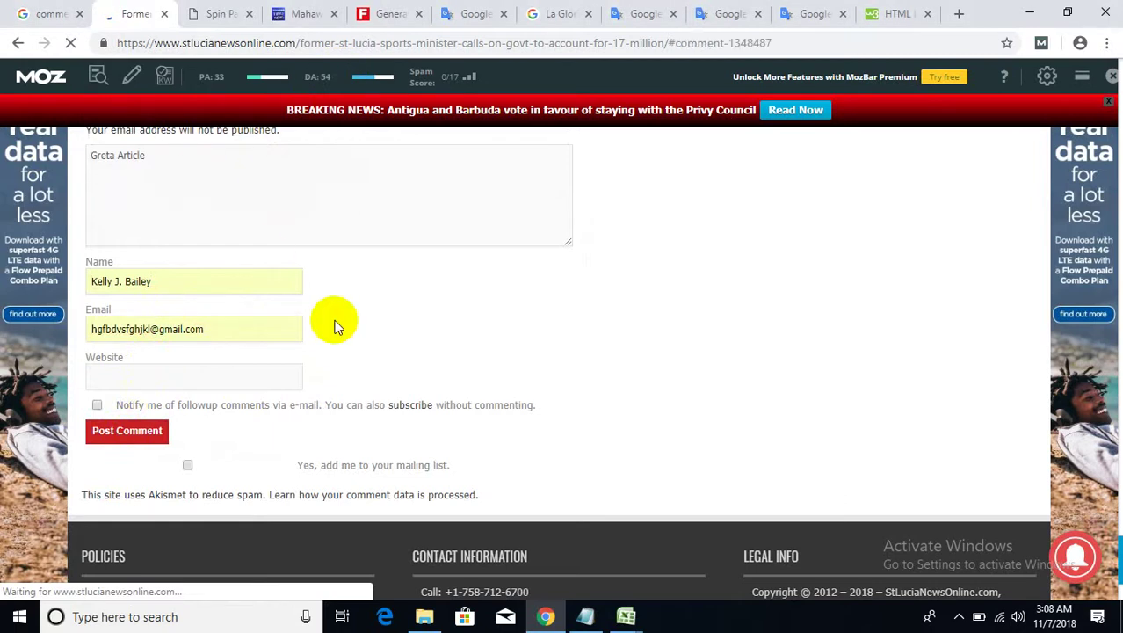
pyautogui.scroll(-9, 356, 435)
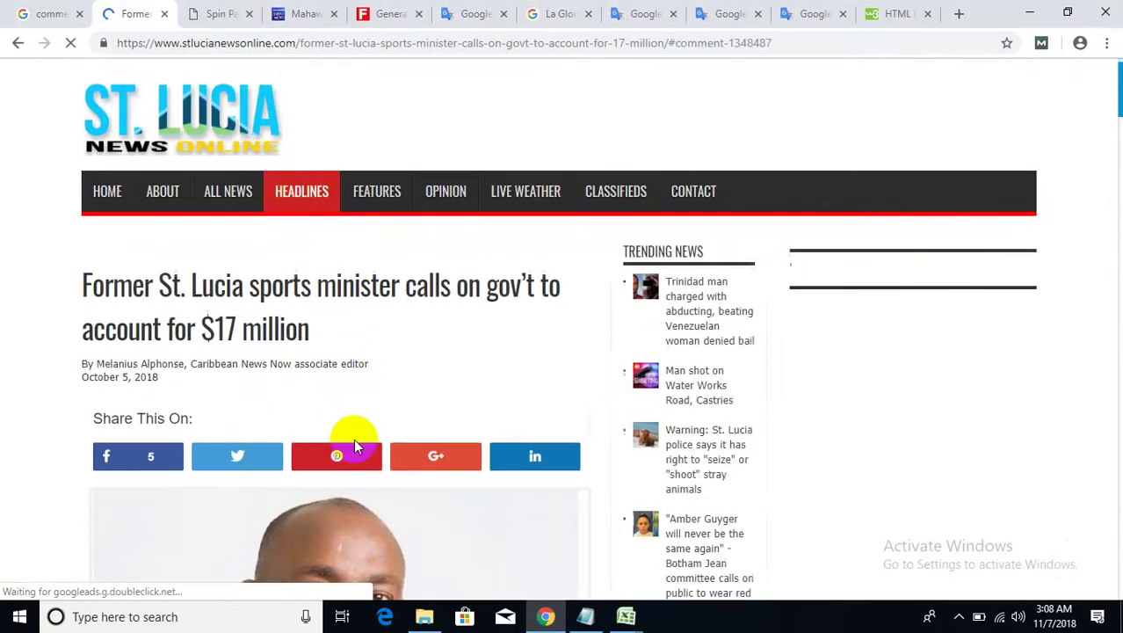
pyautogui.scroll(-5, 366, 443)
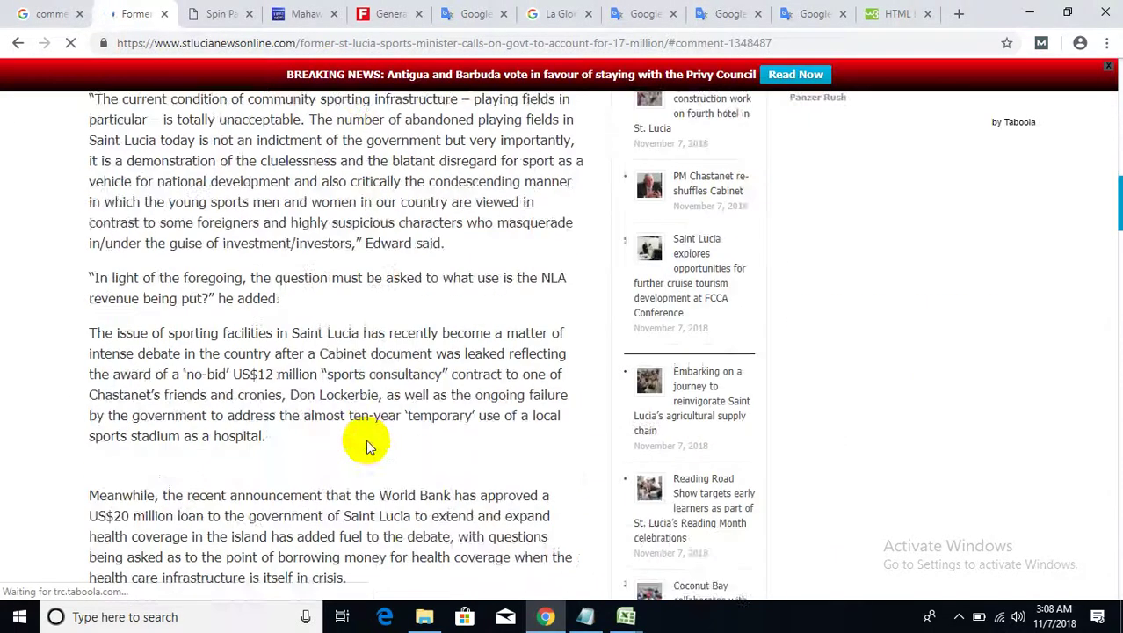
pyautogui.moveTo(1115, 227); pyautogui.dragTo(1116, 431)
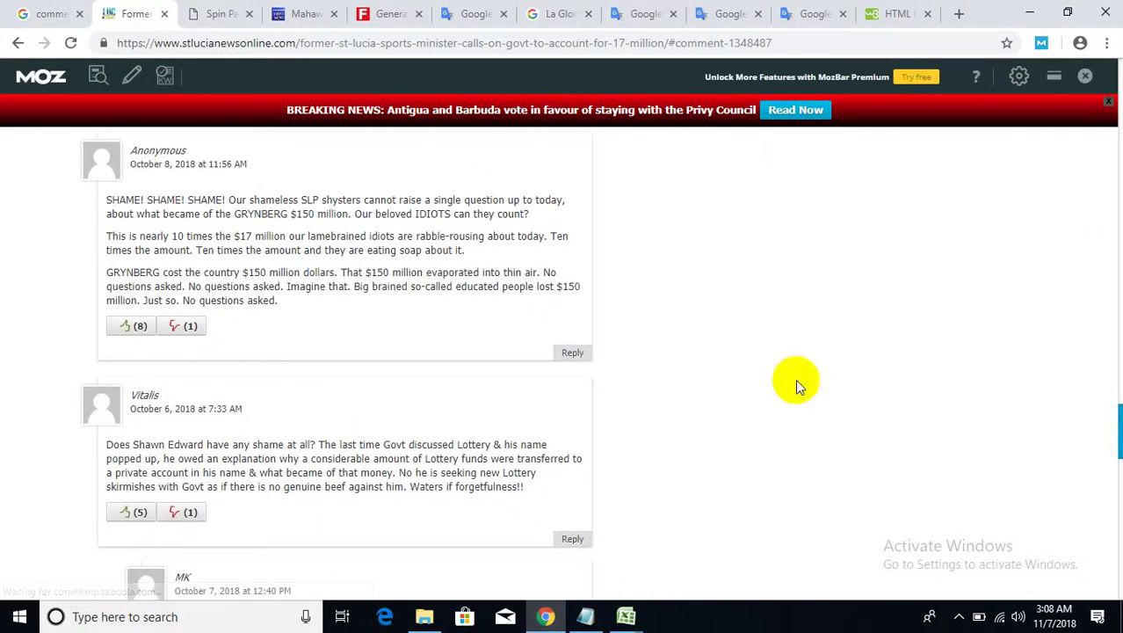
pyautogui.scroll(4, 226, 303)
pyautogui.scroll(-4, 222, 313)
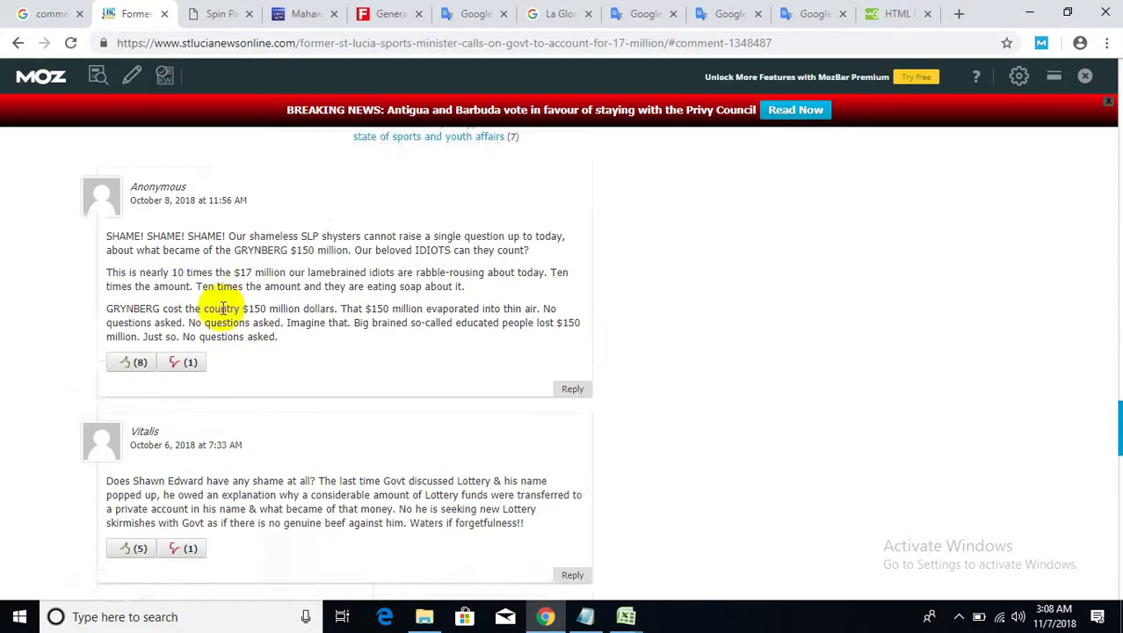
pyautogui.scroll(-8, 632, 397)
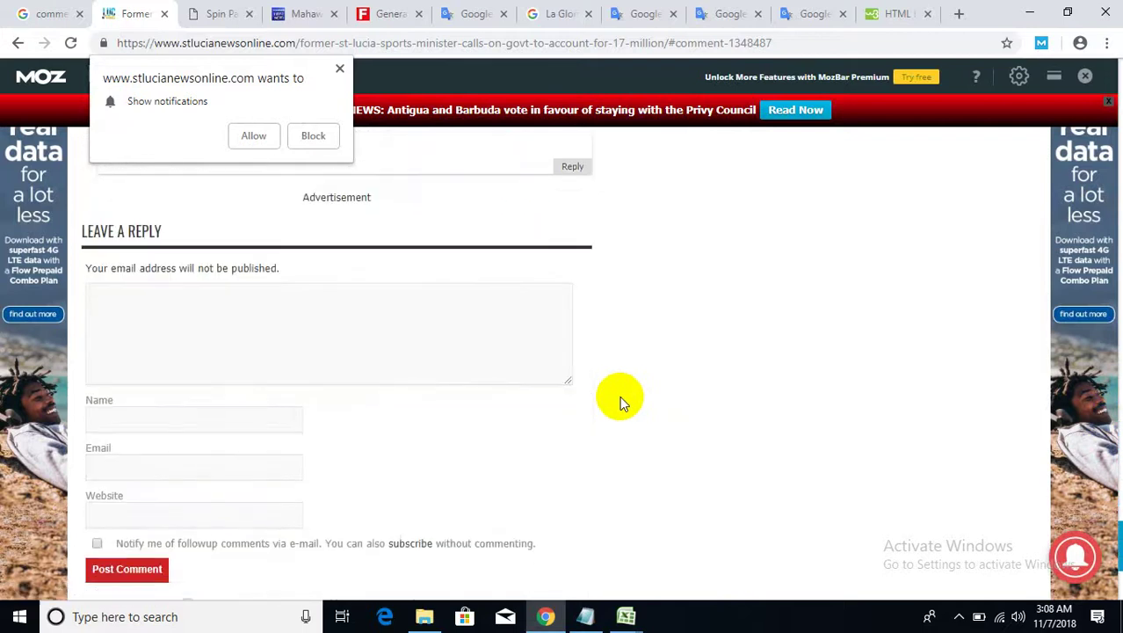
pyautogui.scroll(2, 619, 395)
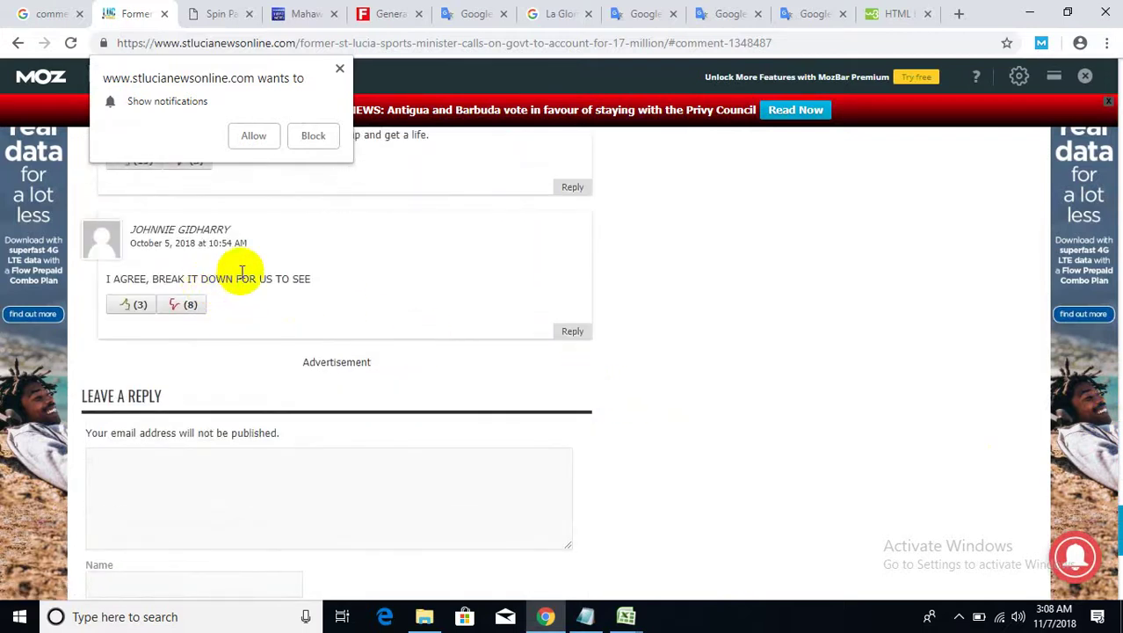
pyautogui.scroll(2, 288, 264)
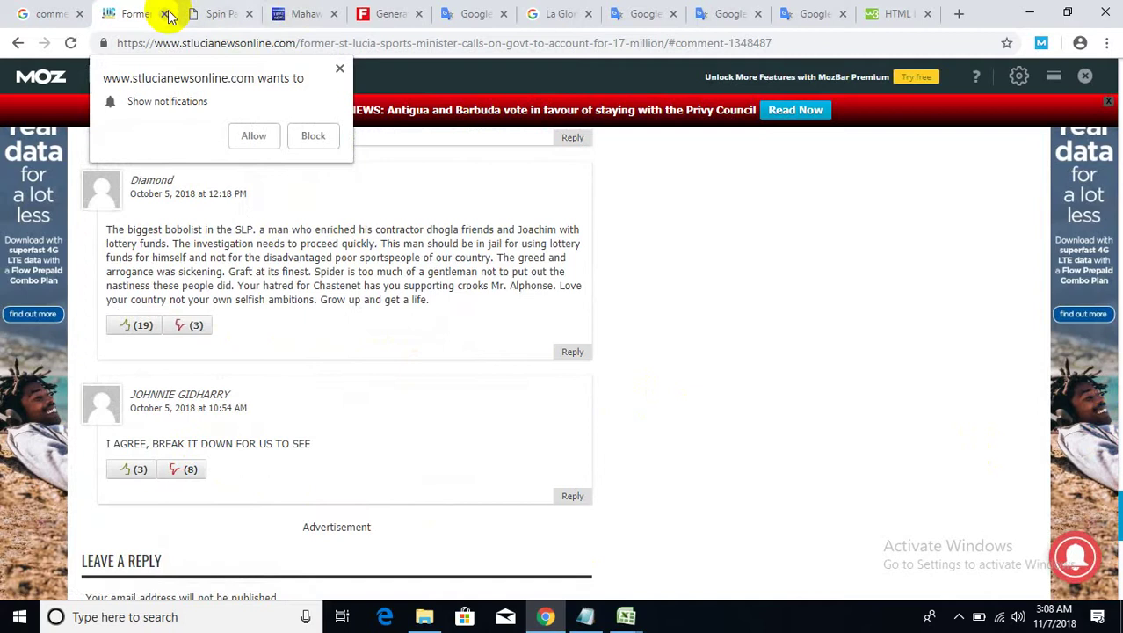
# - Close the St Lucia tab and bring the Spin Palace article's comment box into focus
pyautogui.click(164, 13)
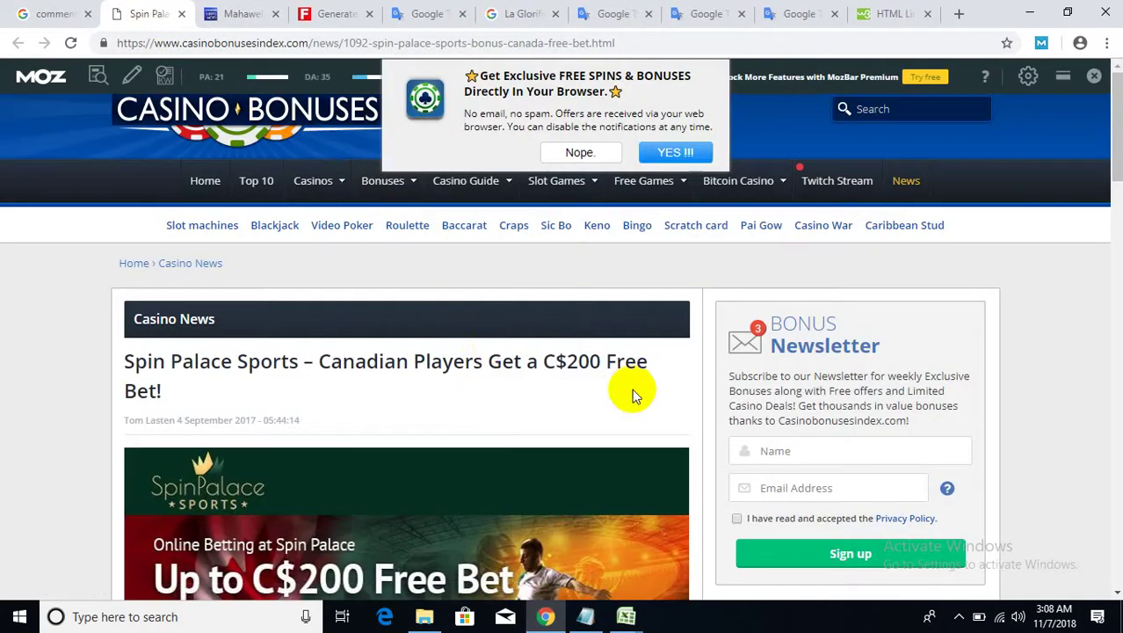
pyautogui.scroll(-15, 488, 346)
pyautogui.scroll(-2, 488, 347)
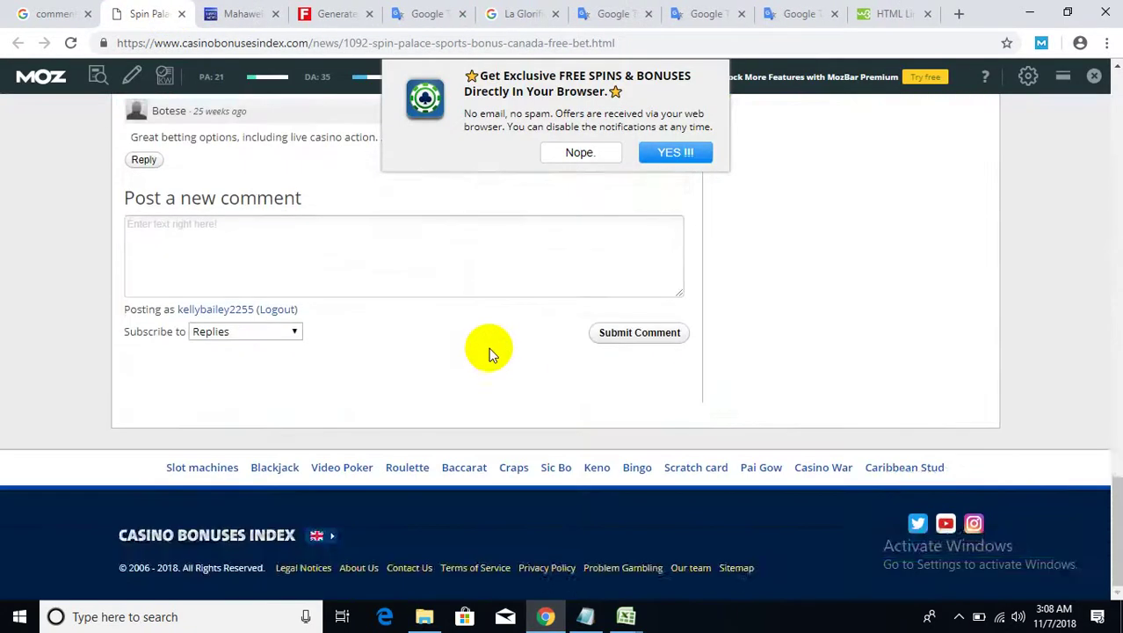
pyautogui.scroll(3, 488, 347)
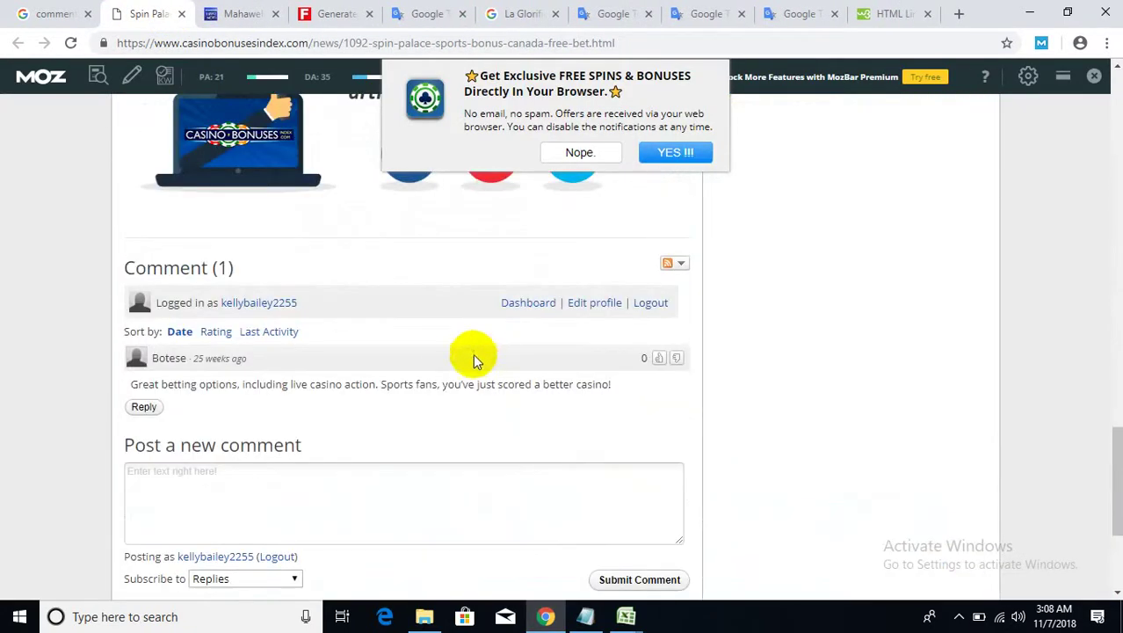
pyautogui.scroll(-1, 386, 404)
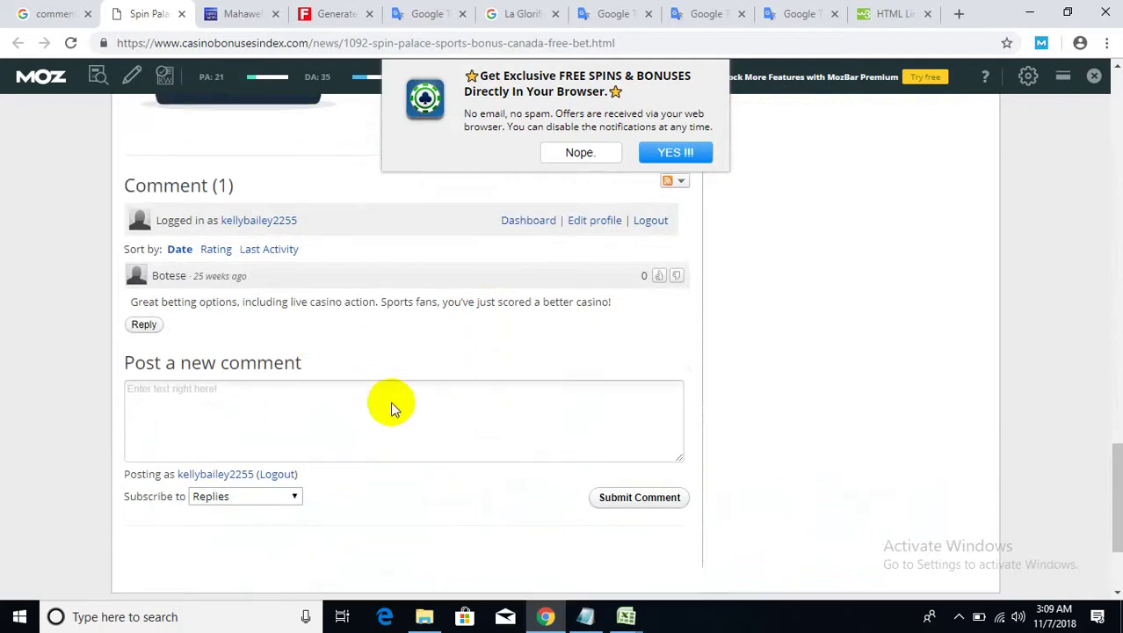
pyautogui.click(187, 393)
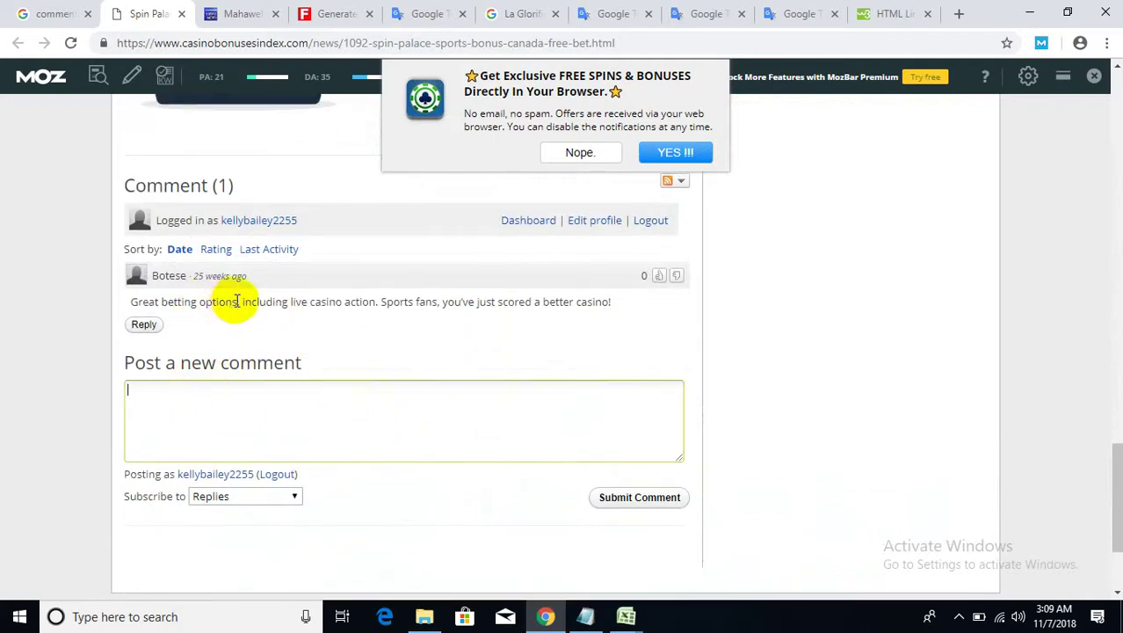
# - Copy 'Great betting options' from an existing comment, paste it as a new comment, and submit
pyautogui.moveTo(237, 301); pyautogui.dragTo(148, 300)
pyautogui.rightClick(132, 299)
pyautogui.click(158, 308)
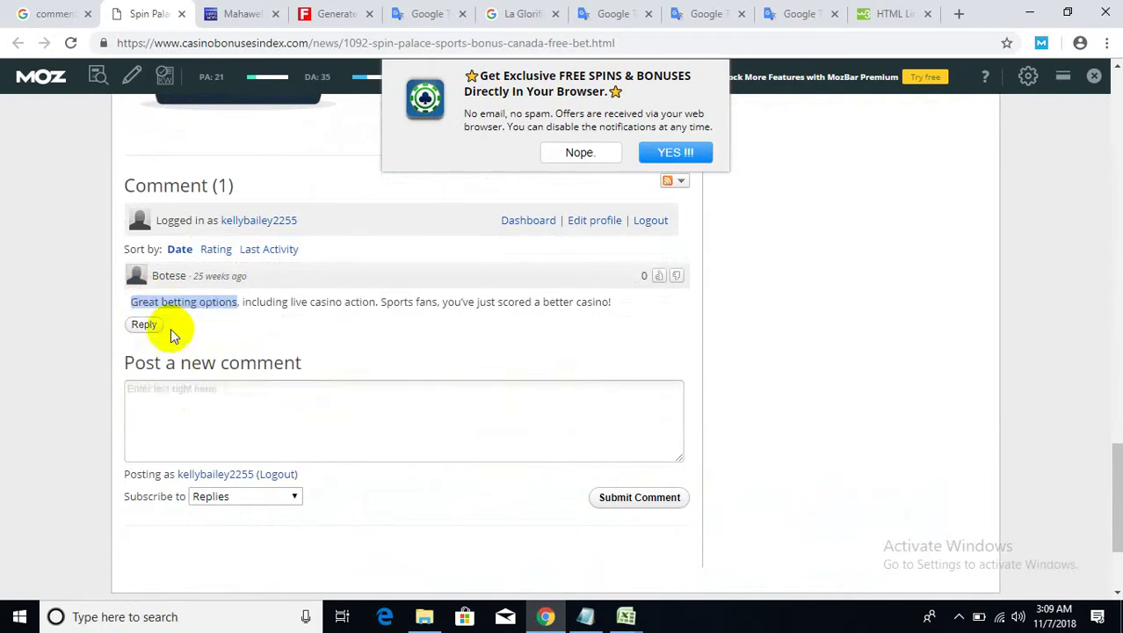
pyautogui.click(188, 396)
pyautogui.rightClick(189, 398)
pyautogui.click(248, 270)
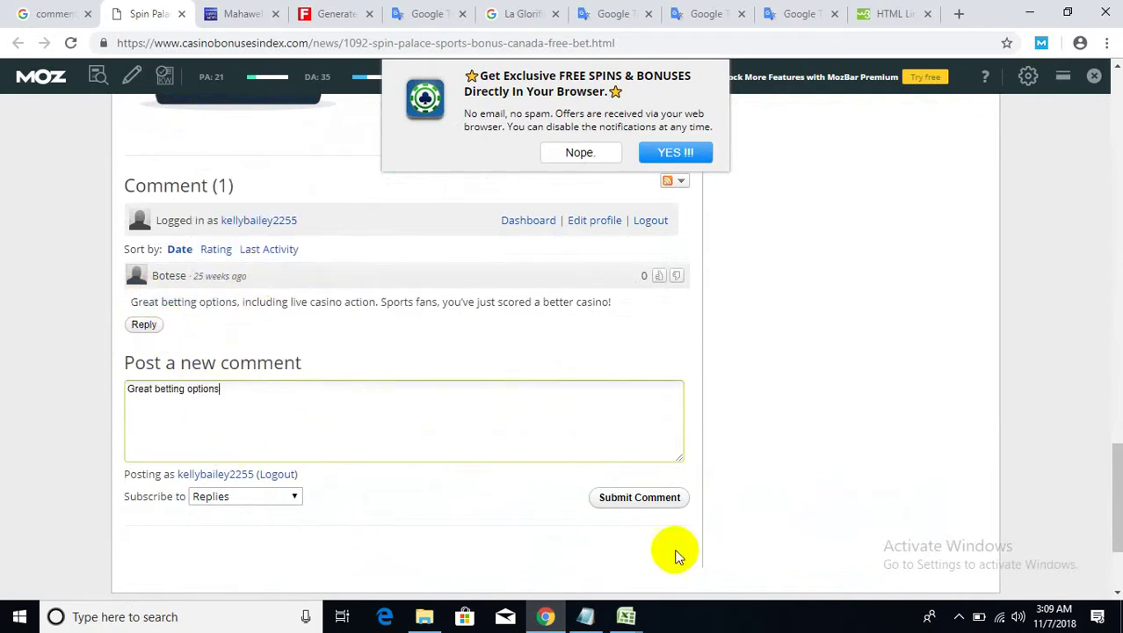
pyautogui.click(649, 497)
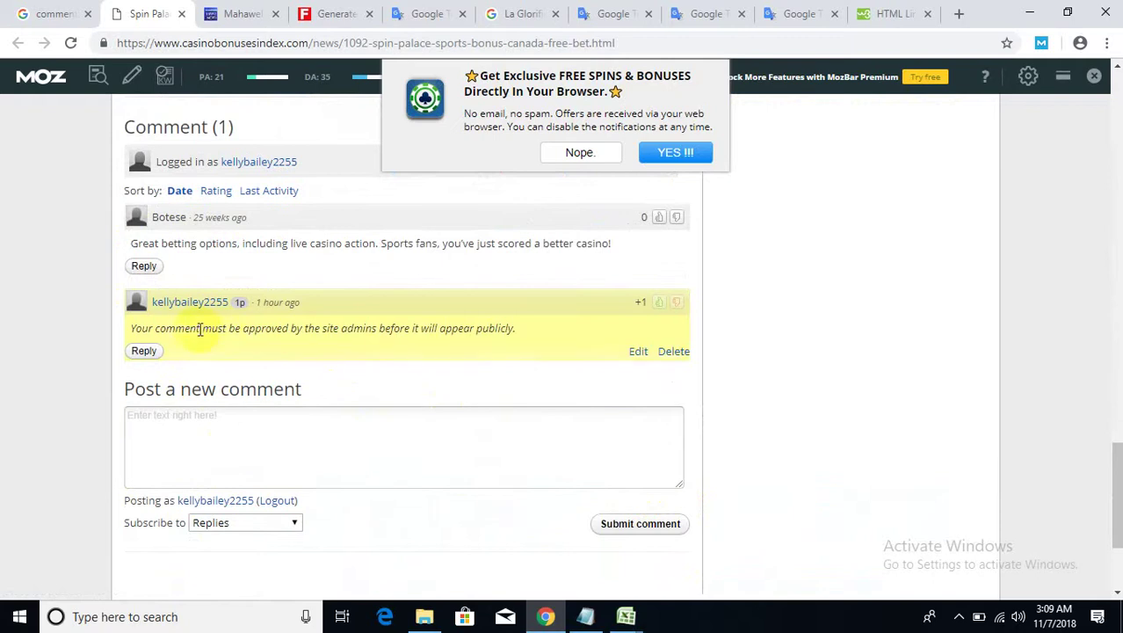
# - Check the awaiting-approval notice and close the Spin Palace tab
pyautogui.moveTo(195, 329); pyautogui.dragTo(526, 333)
pyautogui.click(519, 330)
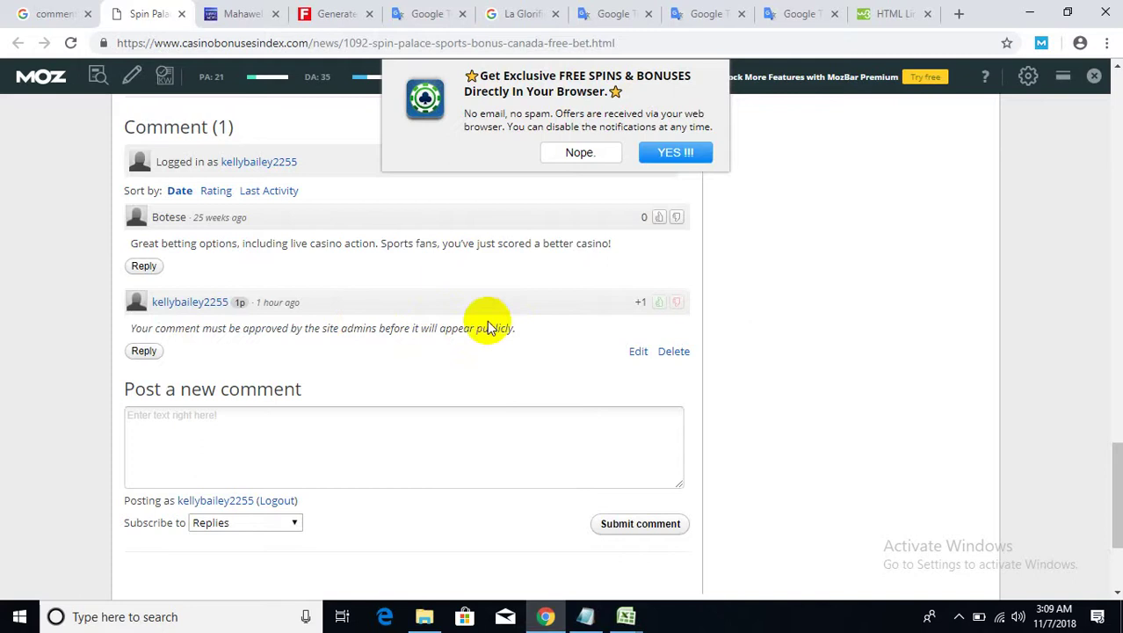
pyautogui.click(183, 15)
# - Open the Top Five Summer, Syracuse, Valley News and Samoa News results in new tabs
pyautogui.click(40, 15)
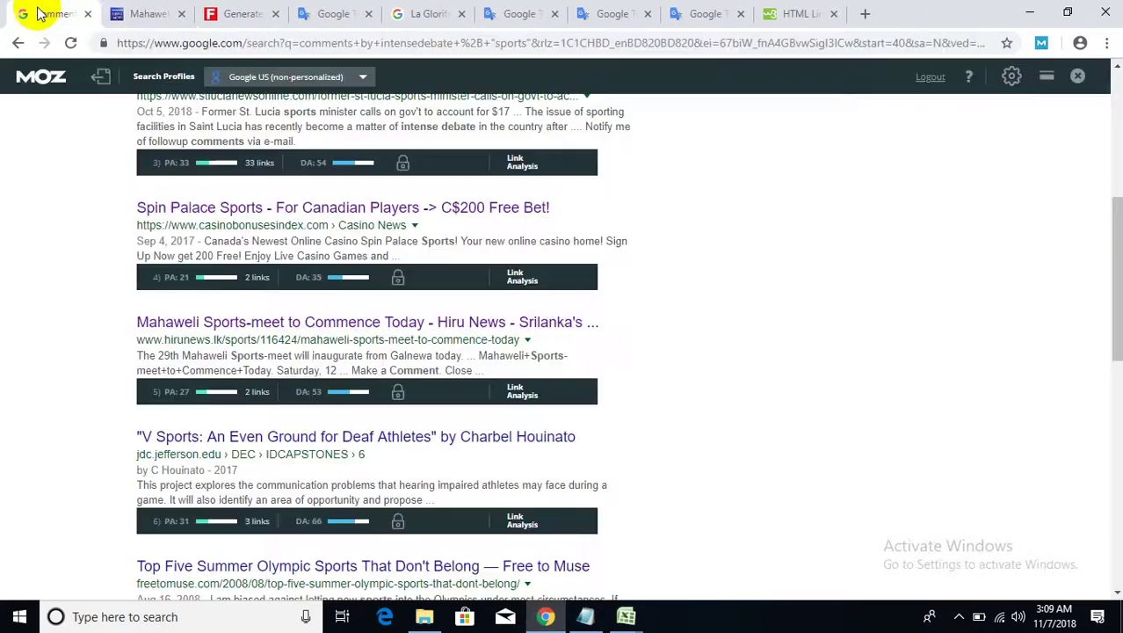
pyautogui.scroll(-2, 54, 346)
pyautogui.scroll(-1, 54, 345)
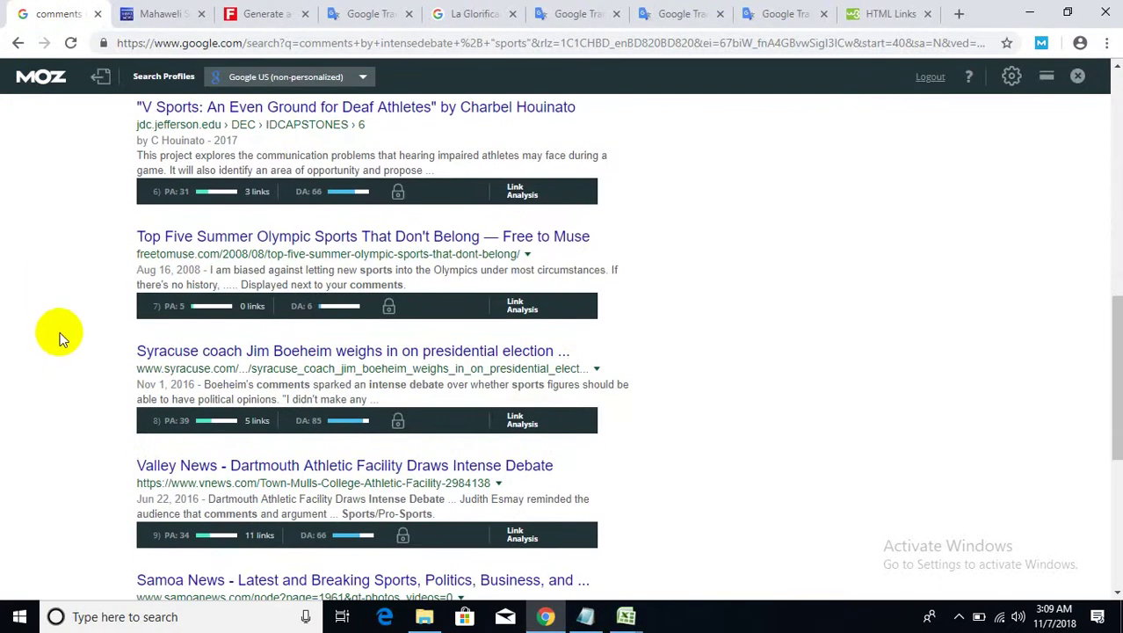
pyautogui.rightClick(242, 239)
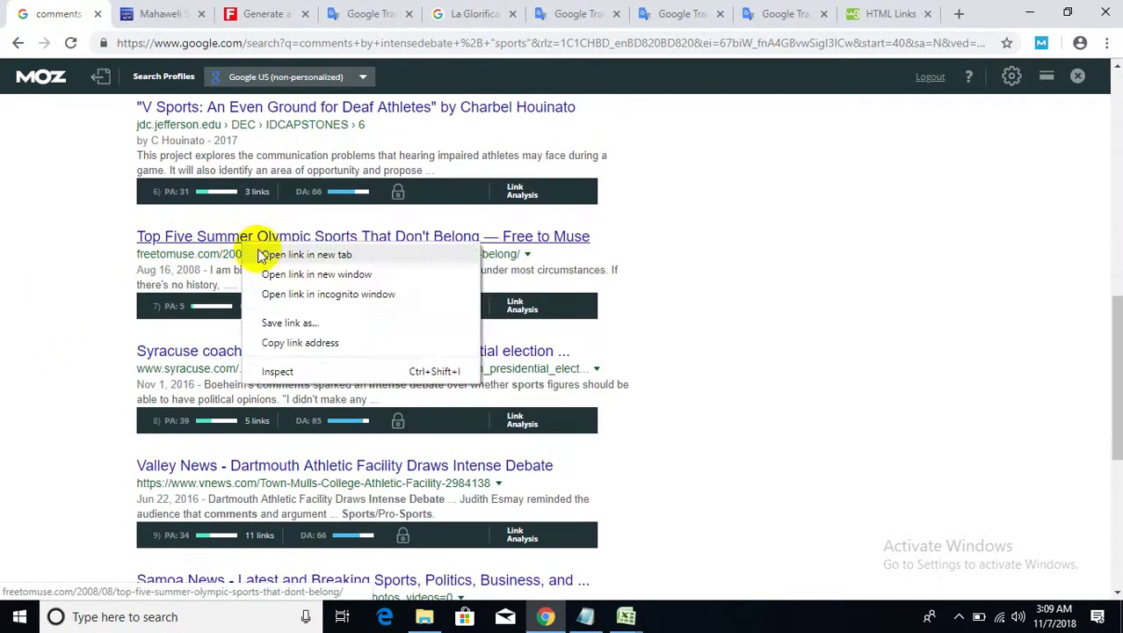
pyautogui.click(268, 253)
pyautogui.rightClick(257, 352)
pyautogui.click(280, 343)
pyautogui.scroll(-2, 246, 446)
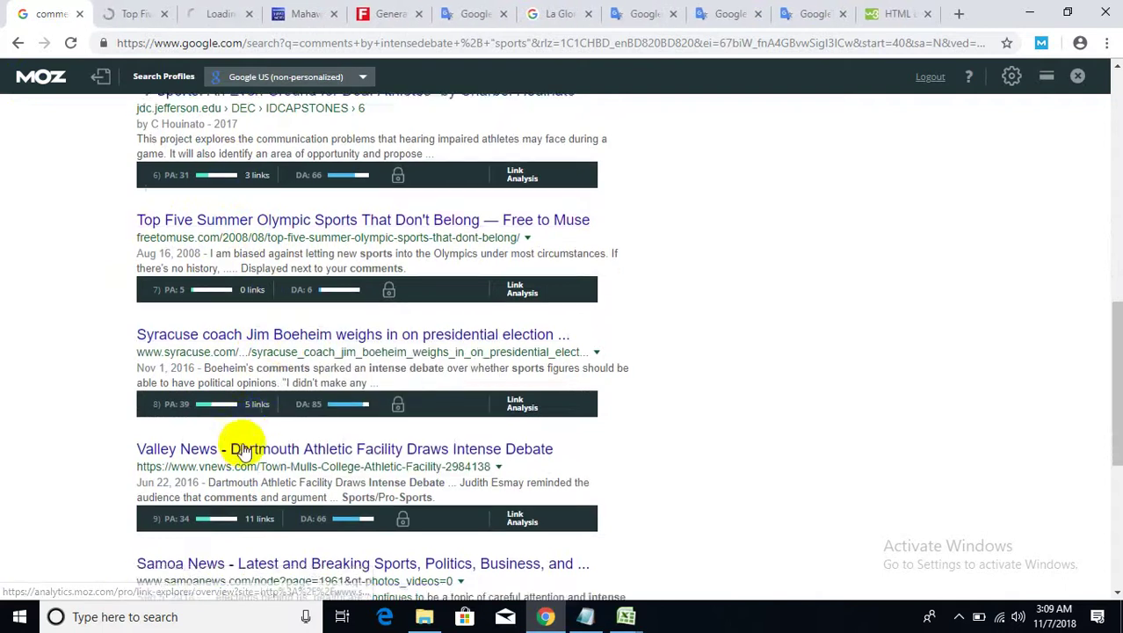
pyautogui.rightClick(253, 312)
pyautogui.click(268, 318)
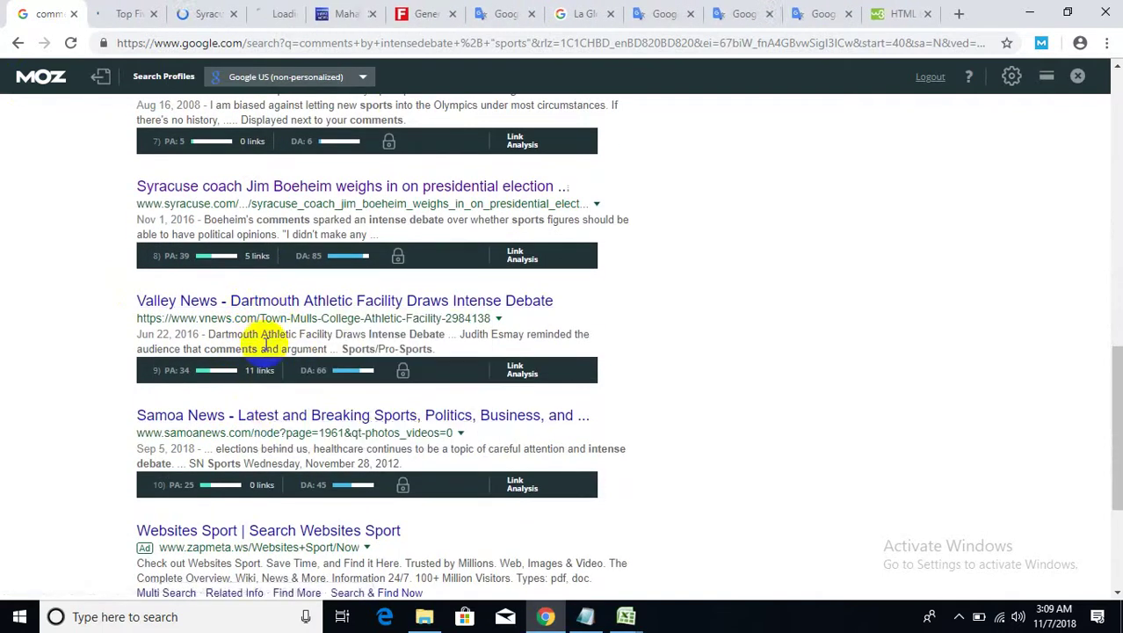
pyautogui.rightClick(252, 419)
pyautogui.click(275, 431)
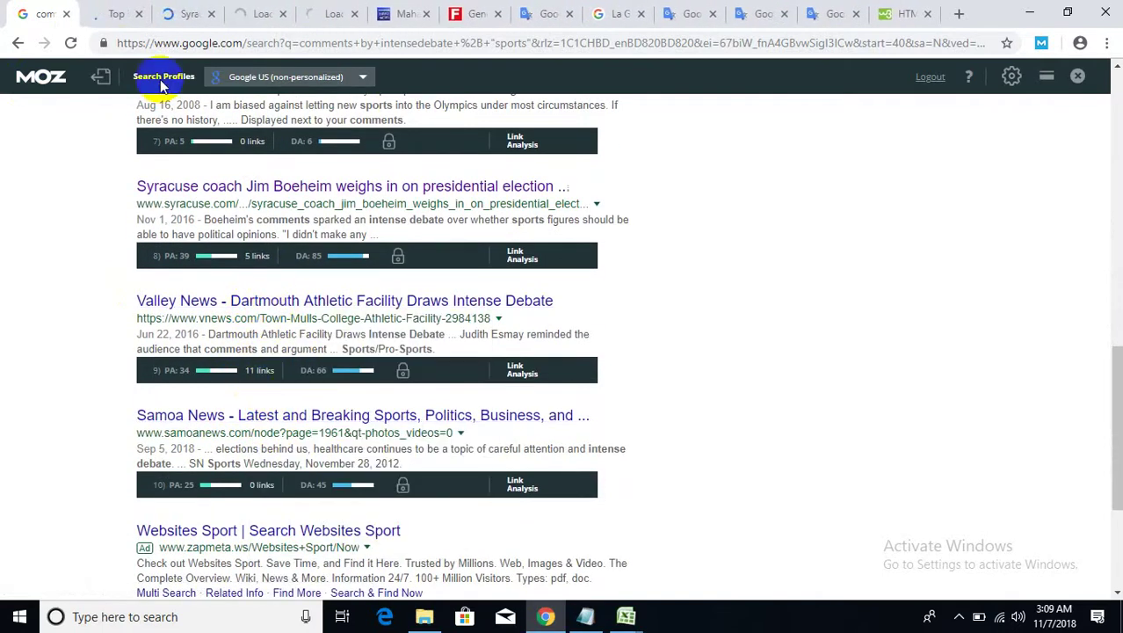
# - On the Top Five Summer article, copy 'Great and wonderful stuff' into a new comment and submit it
pyautogui.click(110, 13)
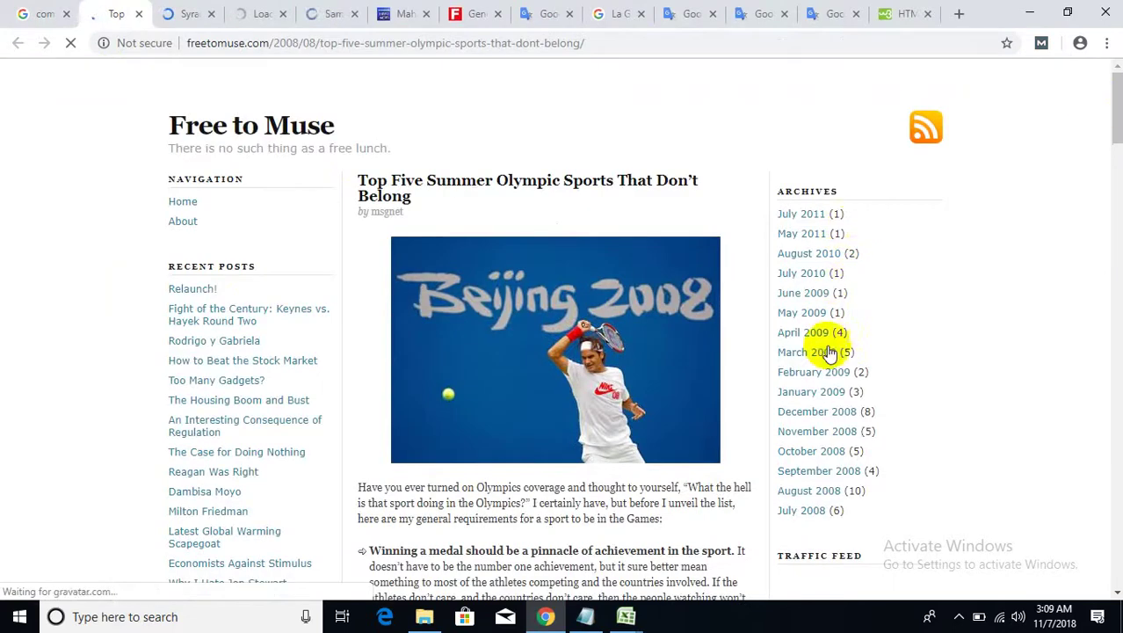
pyautogui.scroll(-15, 821, 360)
pyautogui.scroll(-15, 685, 395)
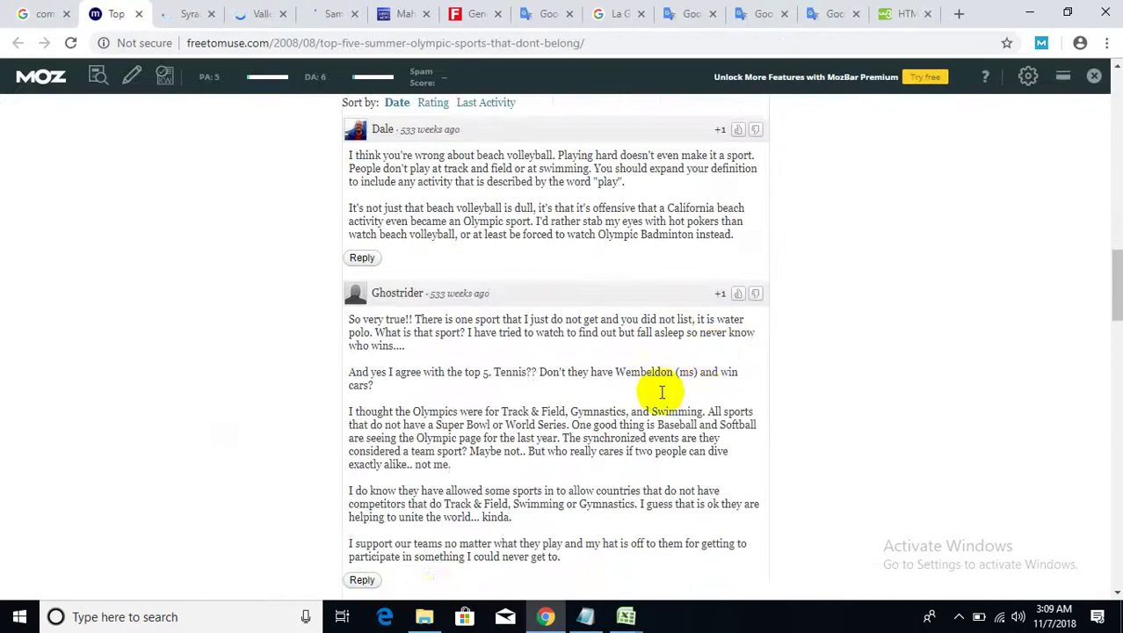
pyautogui.scroll(-4, 637, 378)
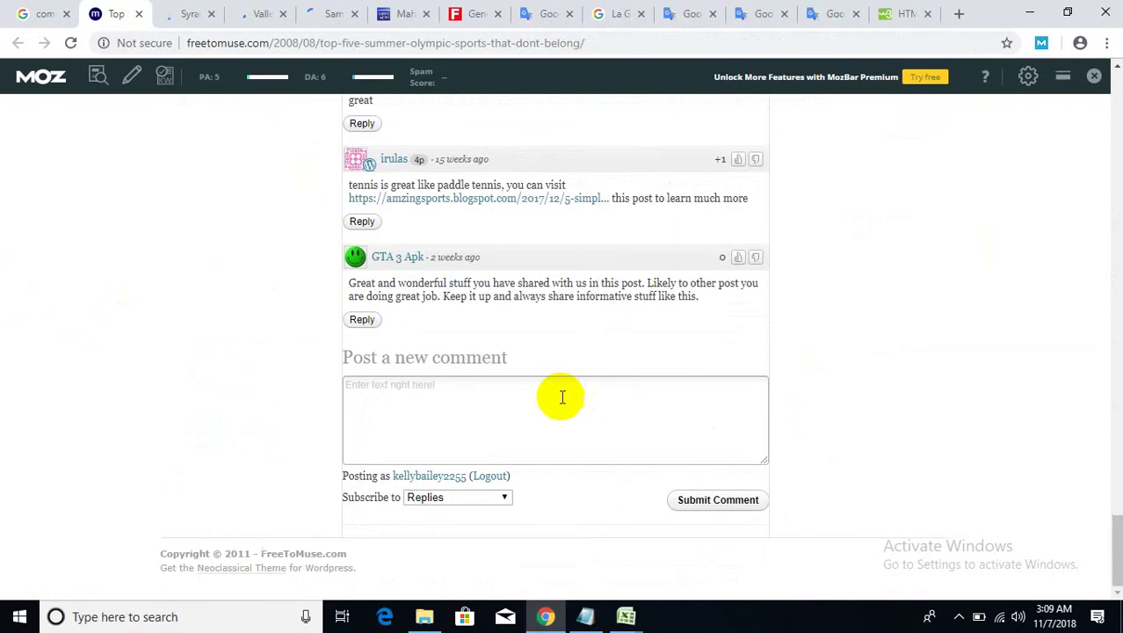
pyautogui.click(514, 402)
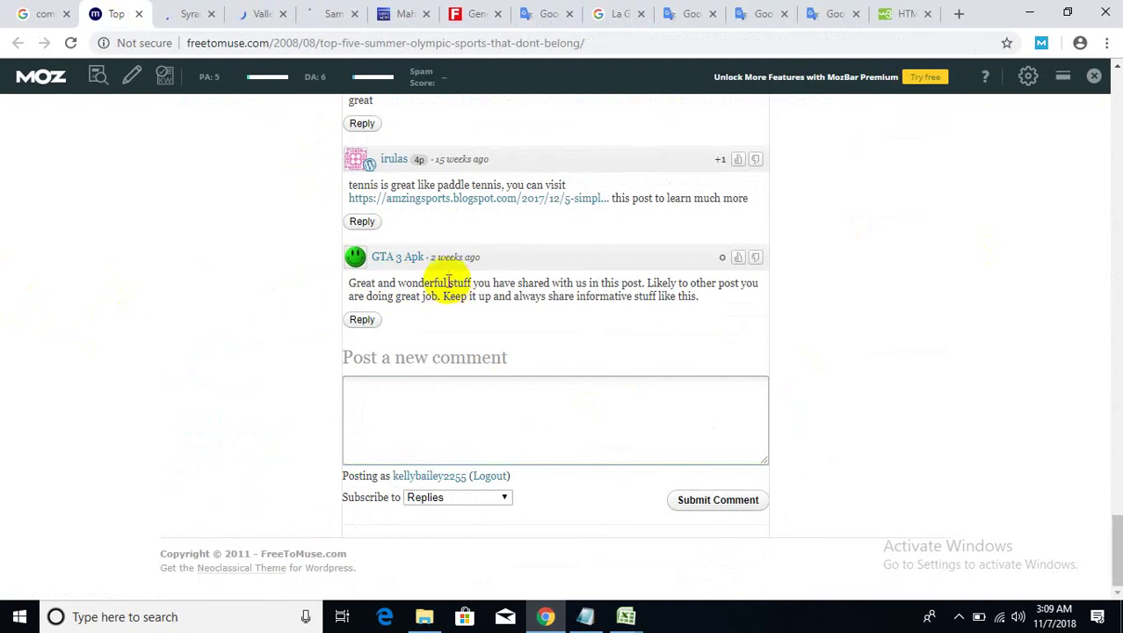
pyautogui.moveTo(474, 282); pyautogui.dragTo(352, 283)
pyautogui.hotkey('ctrl', 'c')
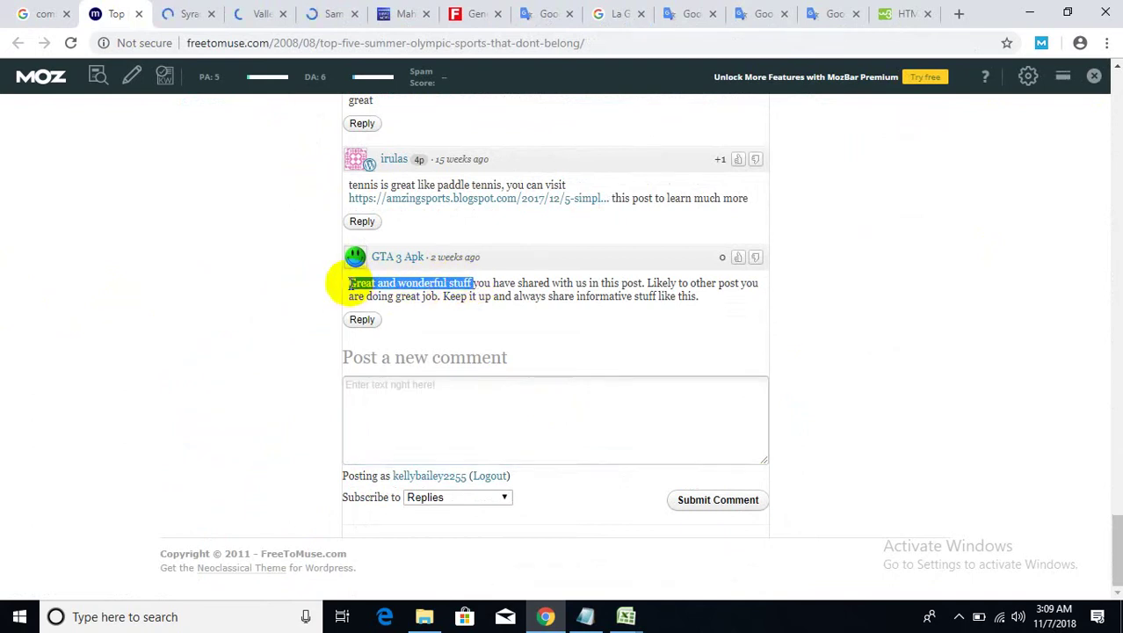
pyautogui.rightClick(361, 283)
pyautogui.click(376, 295)
pyautogui.click(434, 401)
pyautogui.rightClick(432, 402)
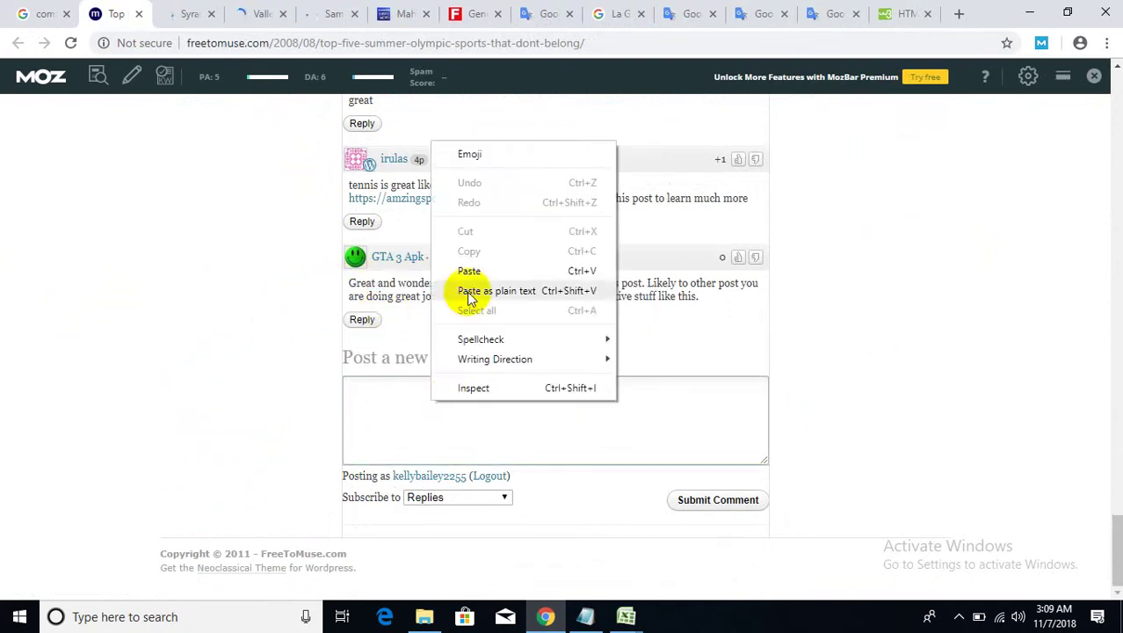
pyautogui.click(469, 271)
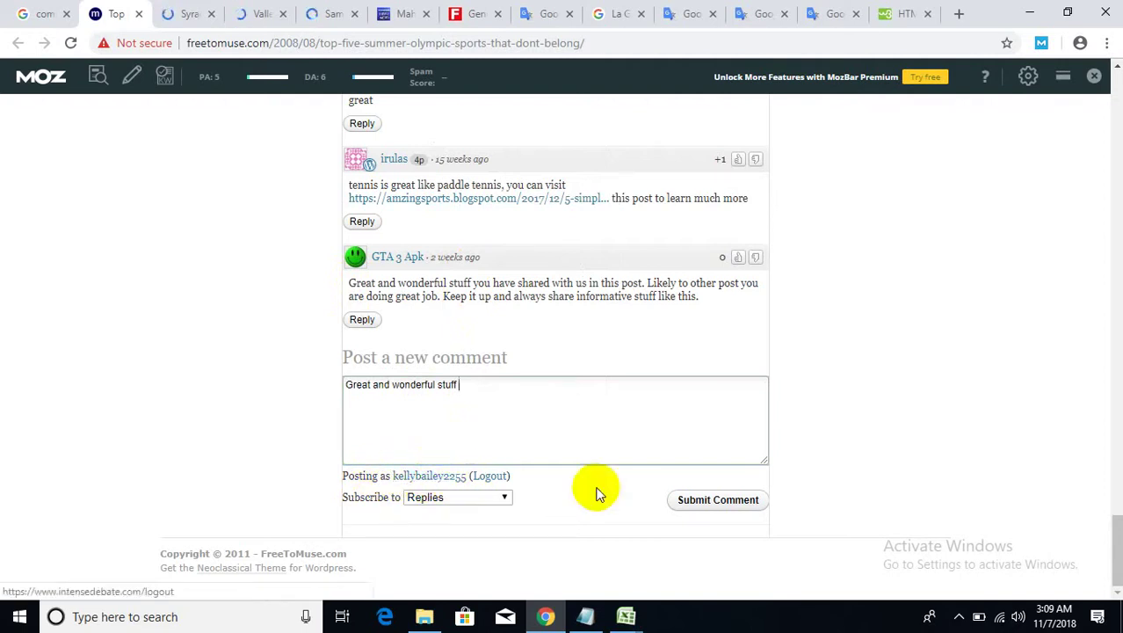
pyautogui.click(690, 504)
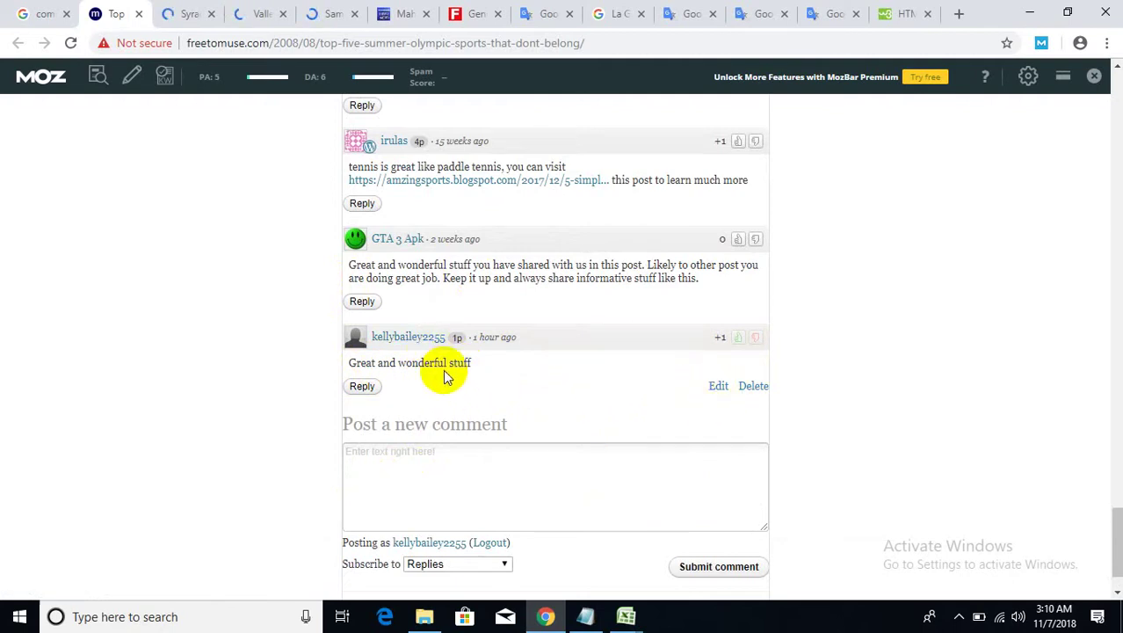
pyautogui.scroll(20, 444, 365)
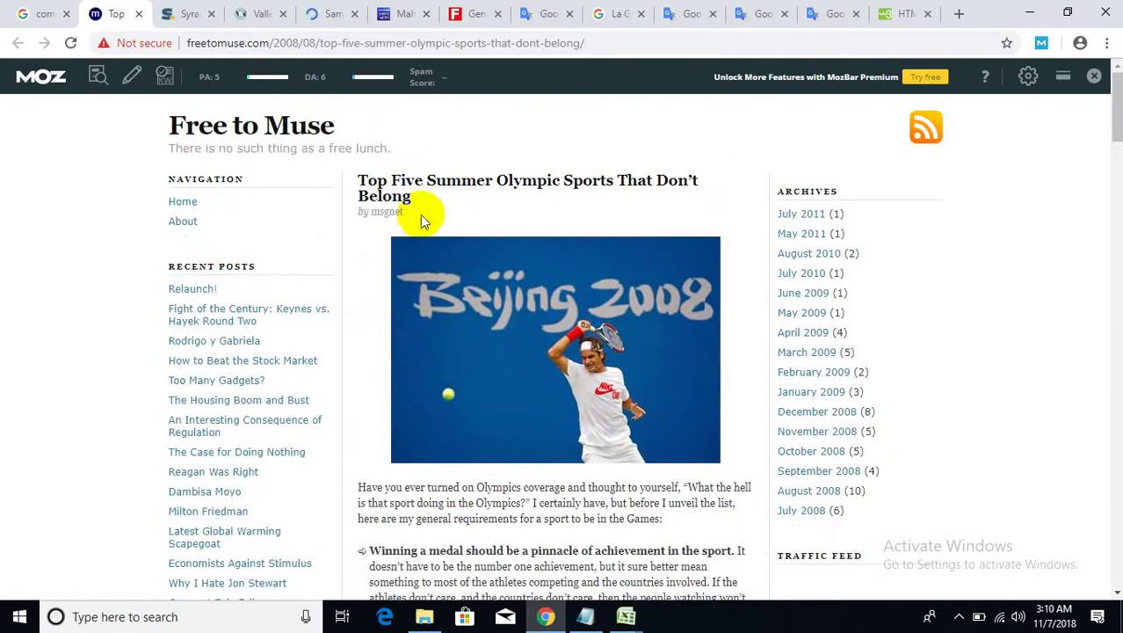
# - Copy the article title 'Top Five Summer Olympic Sports That Don't Belong'
pyautogui.moveTo(423, 197); pyautogui.dragTo(369, 181)
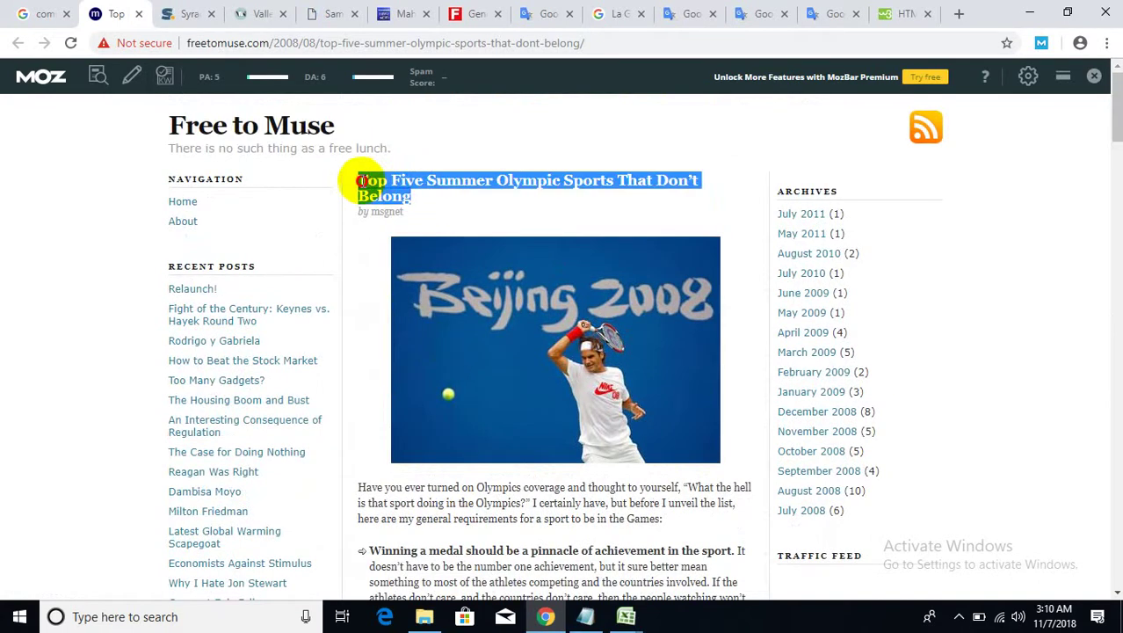
pyautogui.rightClick(378, 182)
pyautogui.click(404, 191)
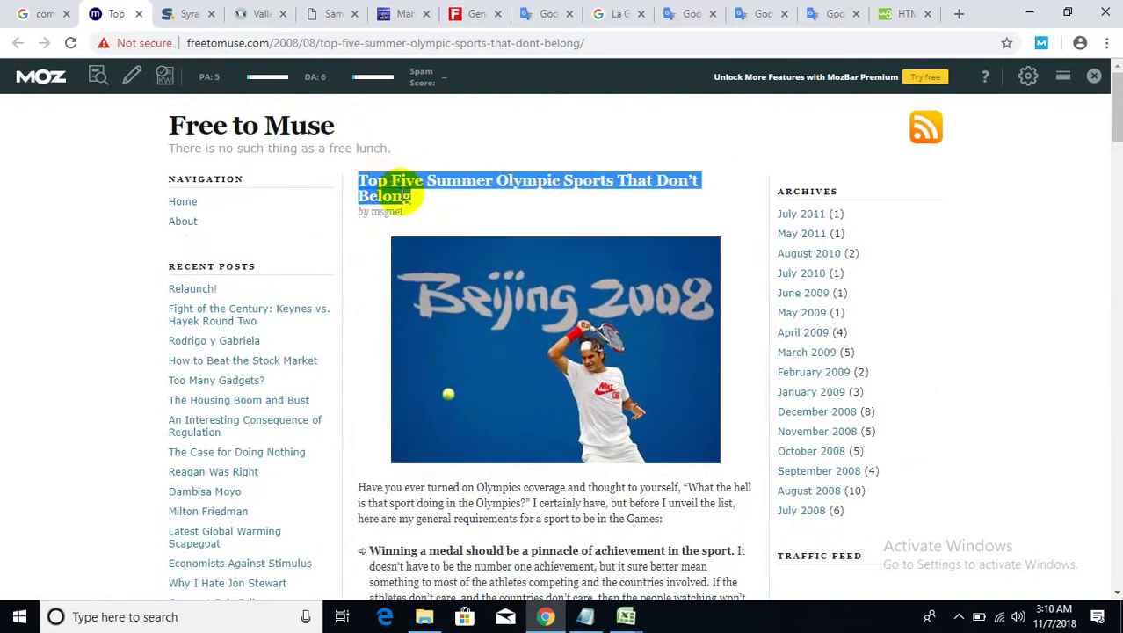
pyautogui.rightClick(393, 178)
pyautogui.click(420, 191)
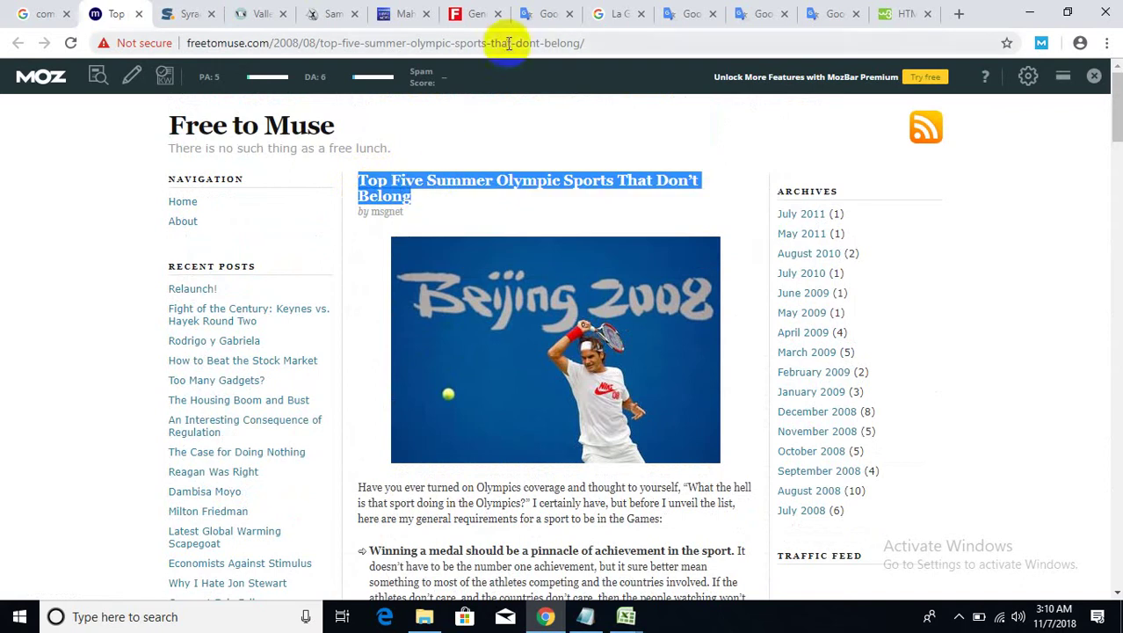
# - Translate the title into Spanish in Google Translate and copy the Spanish result
pyautogui.click(542, 14)
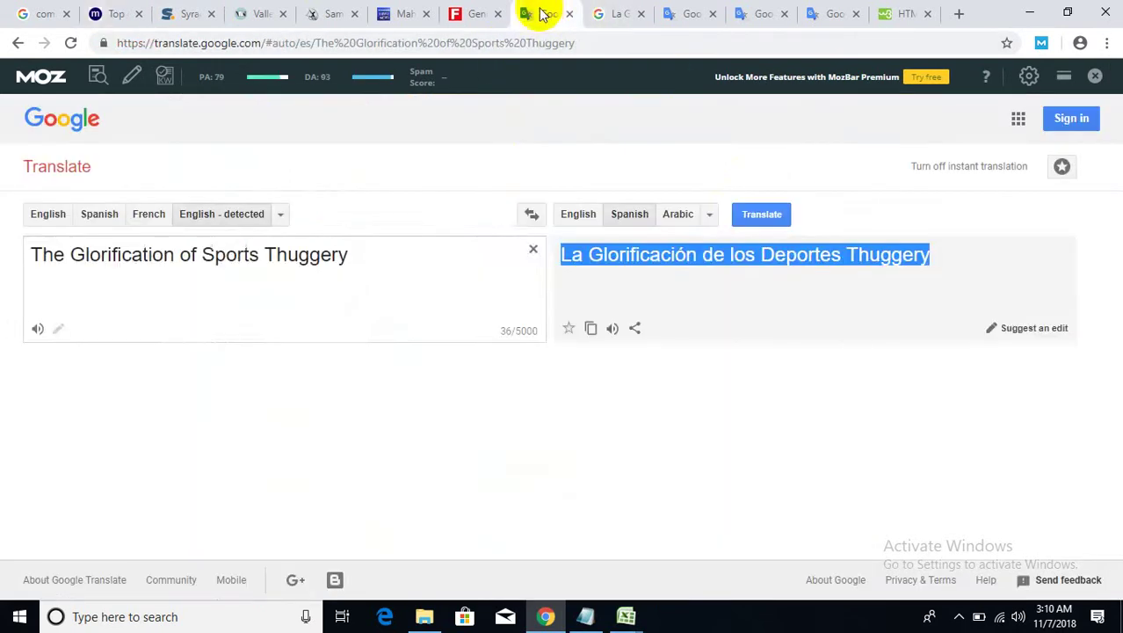
pyautogui.click(533, 249)
pyautogui.rightClick(381, 276)
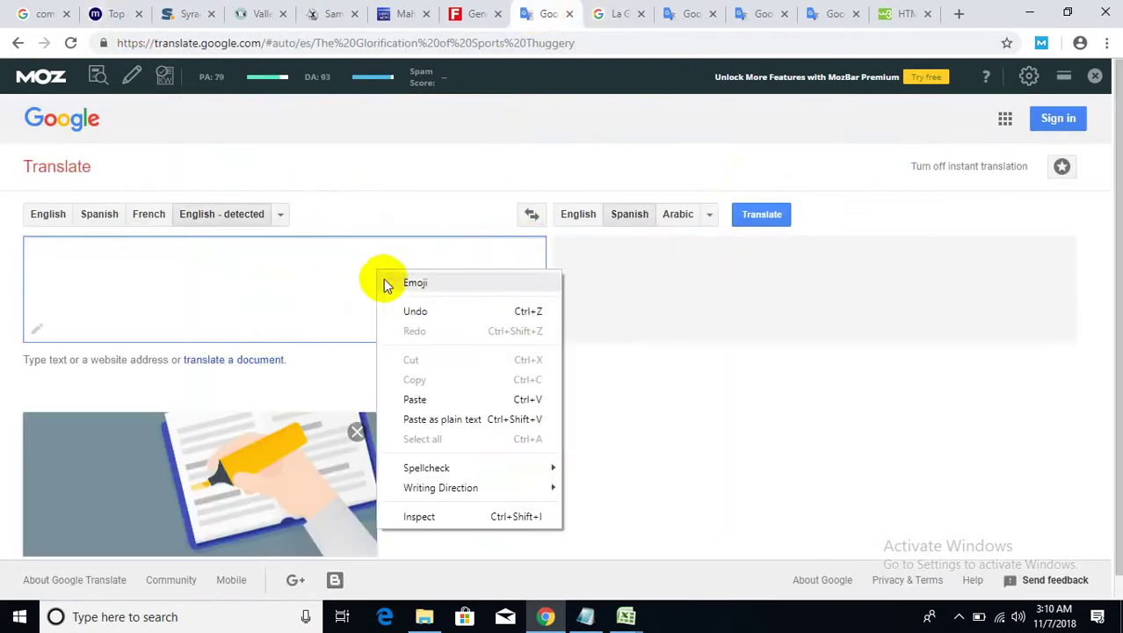
pyautogui.click(411, 397)
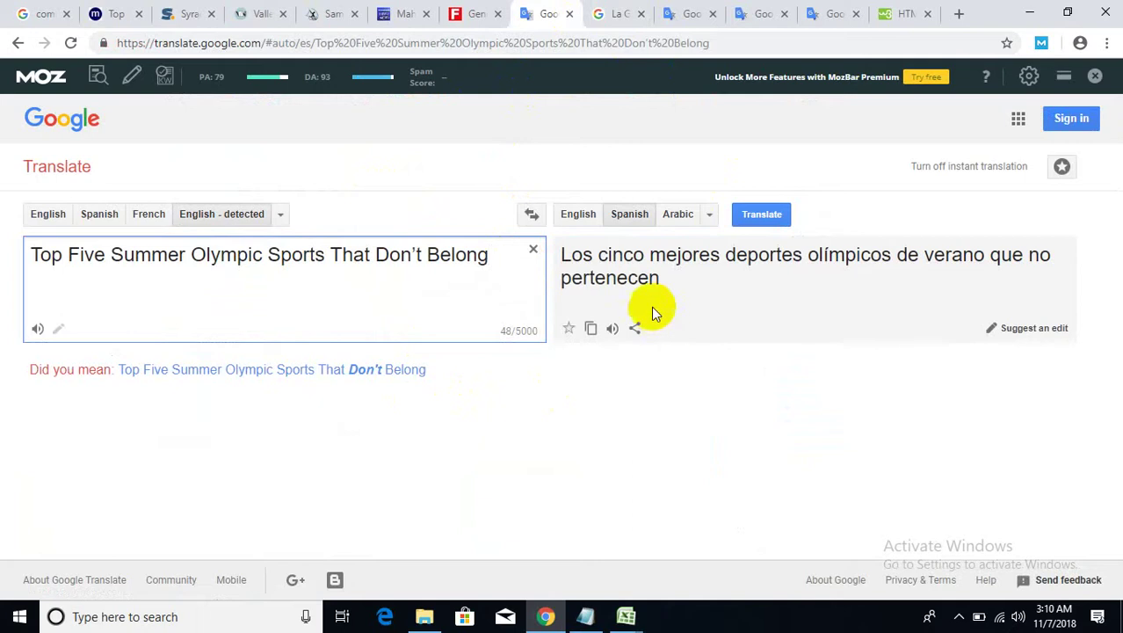
pyautogui.click(592, 328)
pyautogui.click(616, 13)
pyautogui.scroll(2, 572, 123)
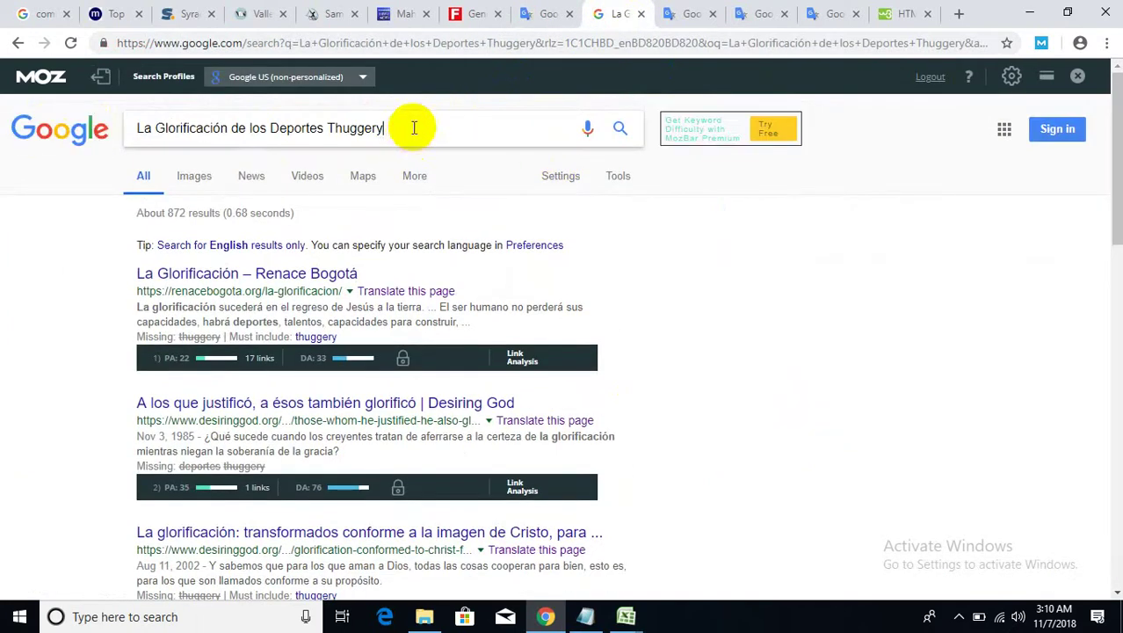
# - Search Google for the pasted Spanish title
pyautogui.moveTo(422, 127); pyautogui.dragTo(92, 110)
pyautogui.rightClick(195, 130)
pyautogui.click(205, 207)
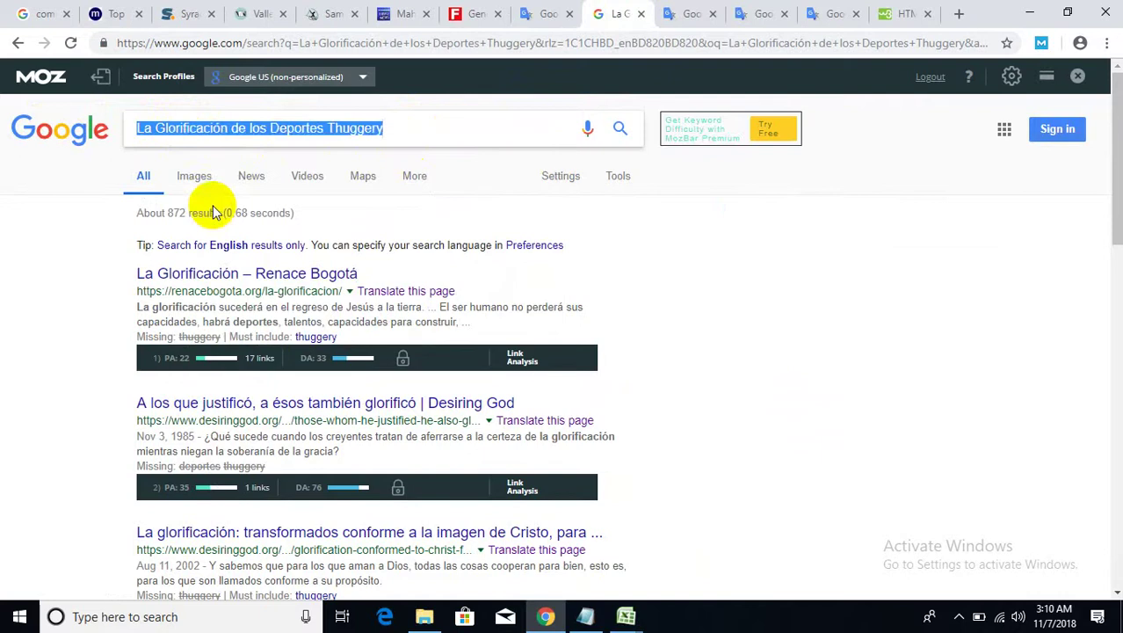
pyautogui.press('Return')
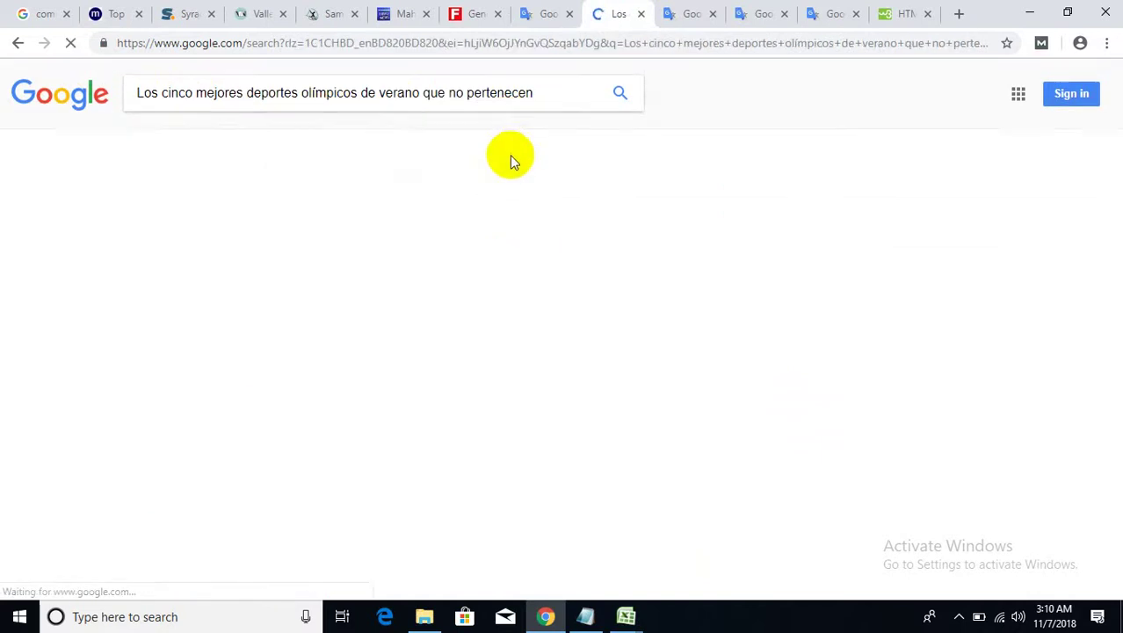
pyautogui.scroll(-2, 626, 432)
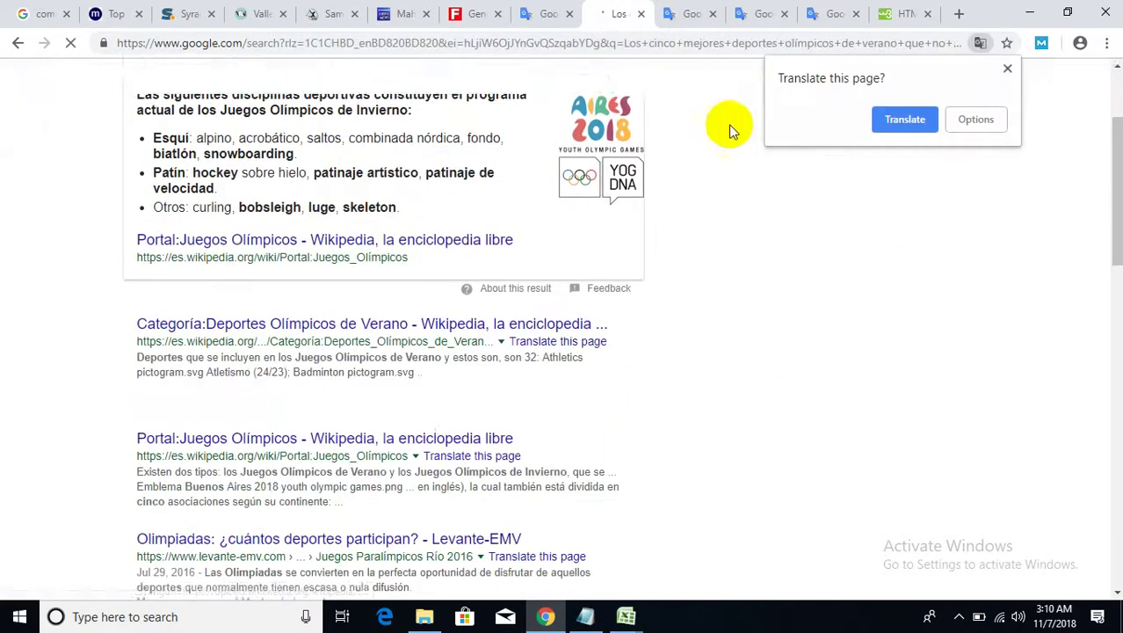
pyautogui.scroll(-2, 654, 376)
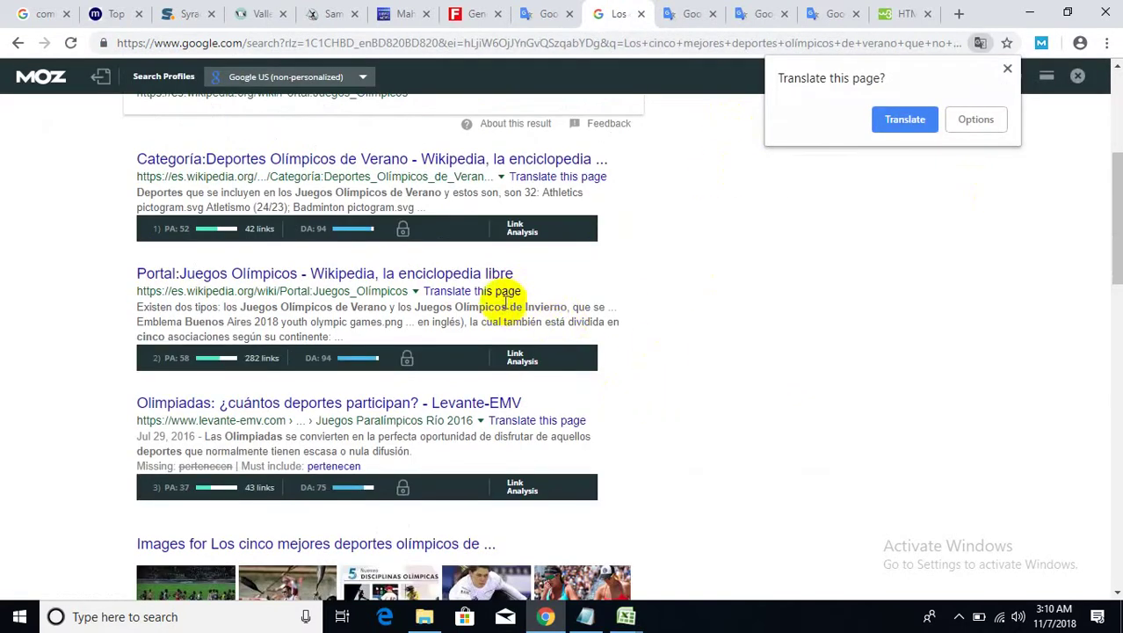
# - Open translated versions of three results in background tabs and view the Olympic Games portal
pyautogui.rightClick(505, 292)
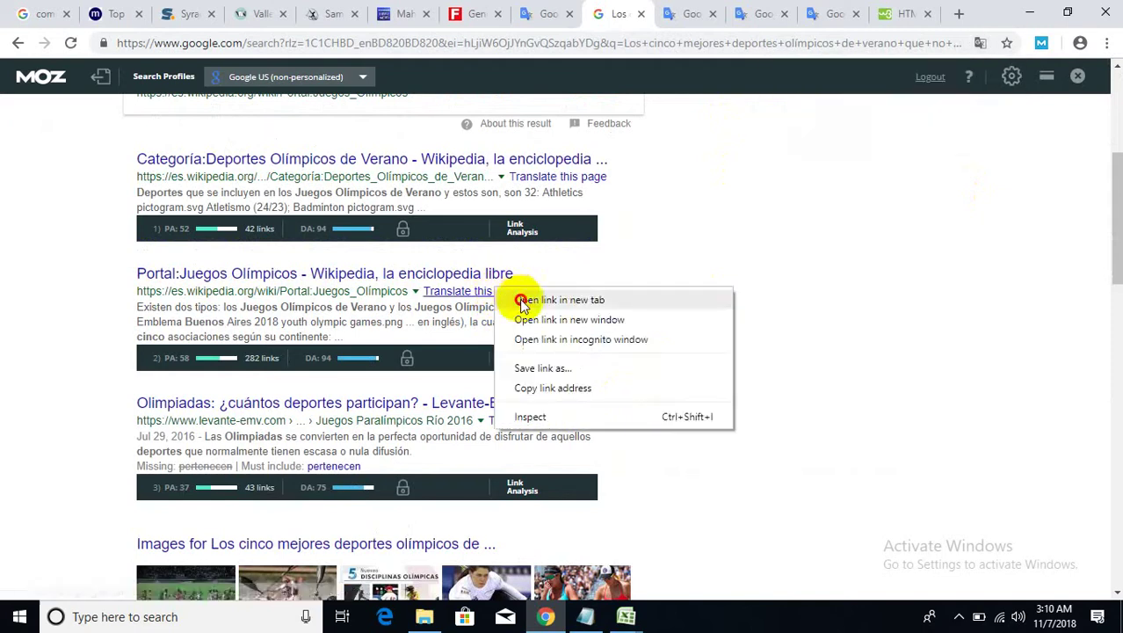
pyautogui.click(554, 299)
pyautogui.rightClick(584, 174)
pyautogui.click(608, 186)
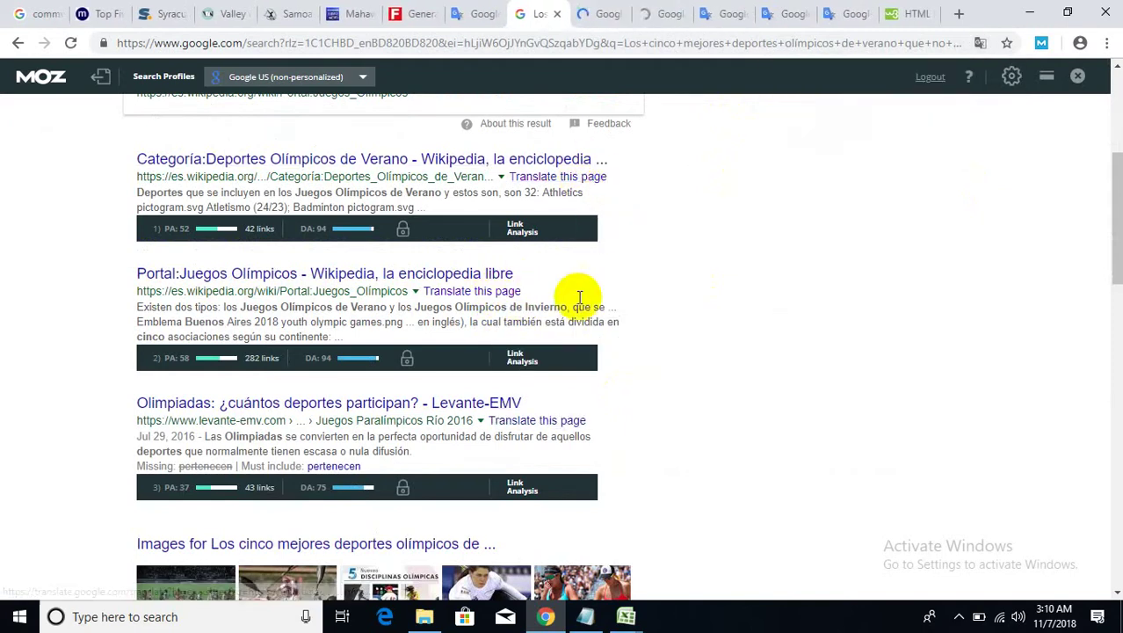
pyautogui.rightClick(525, 426)
pyautogui.click(543, 432)
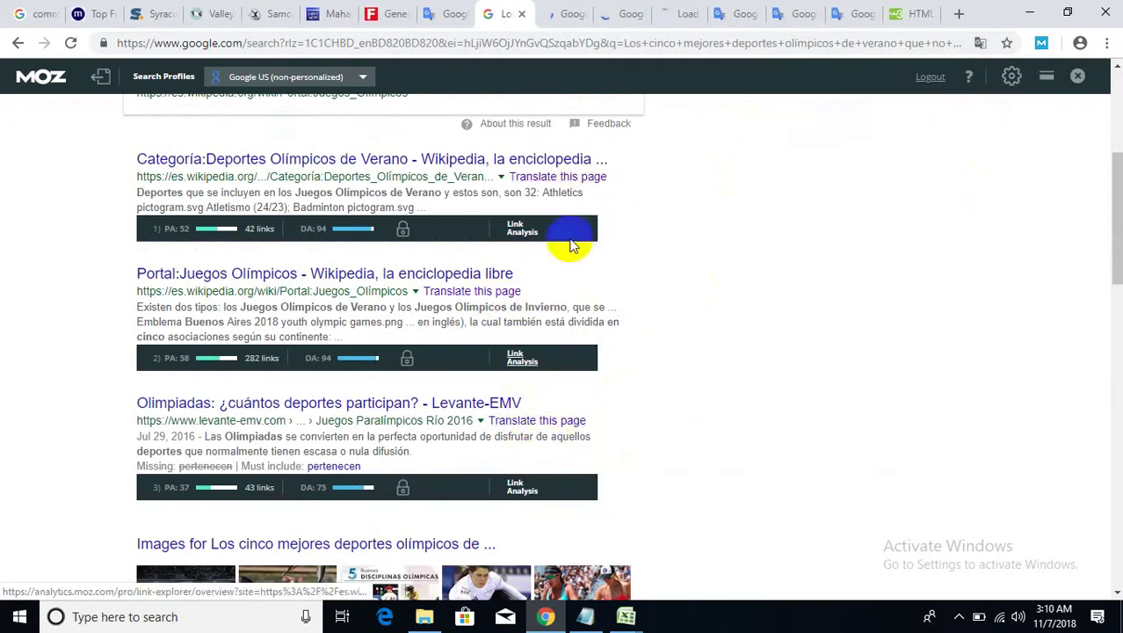
pyautogui.click(565, 19)
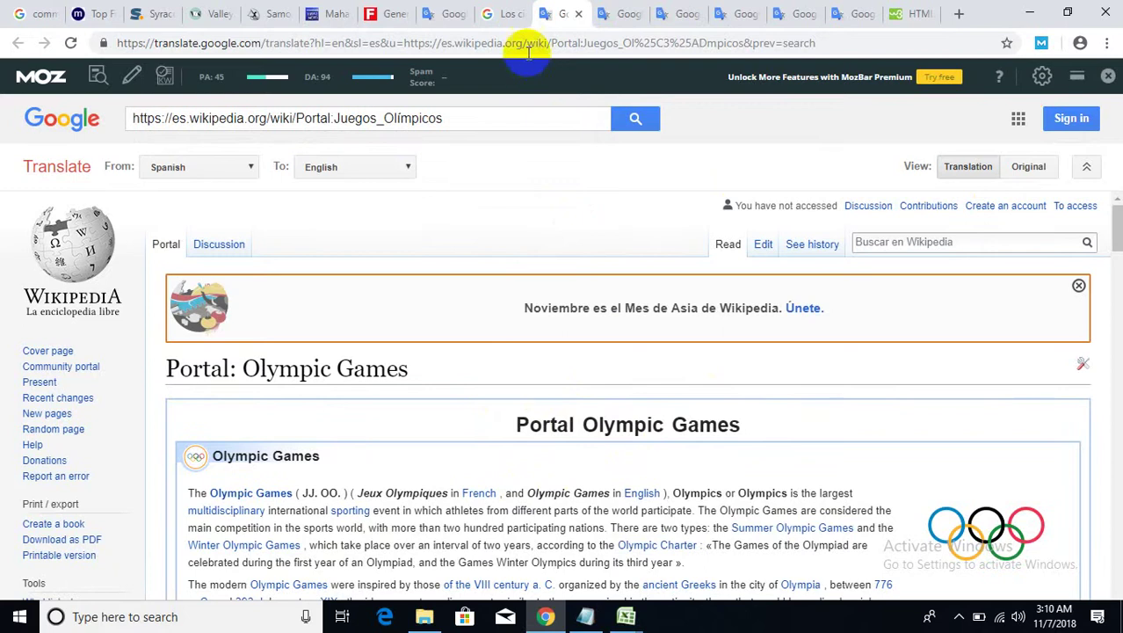
# - Copy the first two Olympic Games sentences from the translated Wikipedia portal
pyautogui.scroll(-2, 316, 351)
pyautogui.moveTo(318, 347)
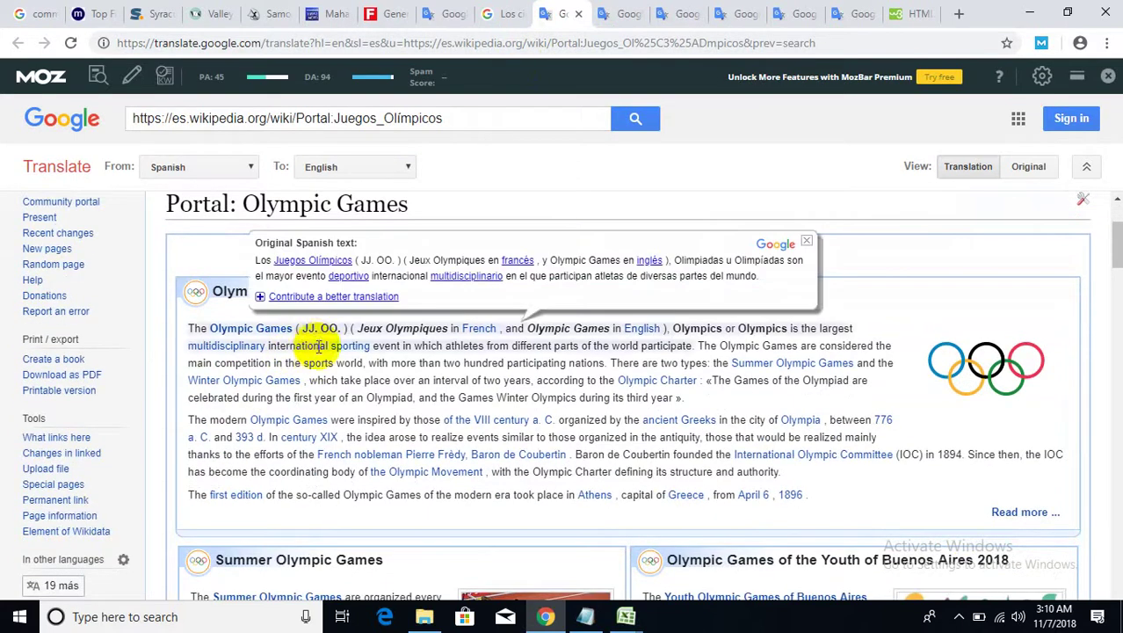
pyautogui.moveTo(580, 356)
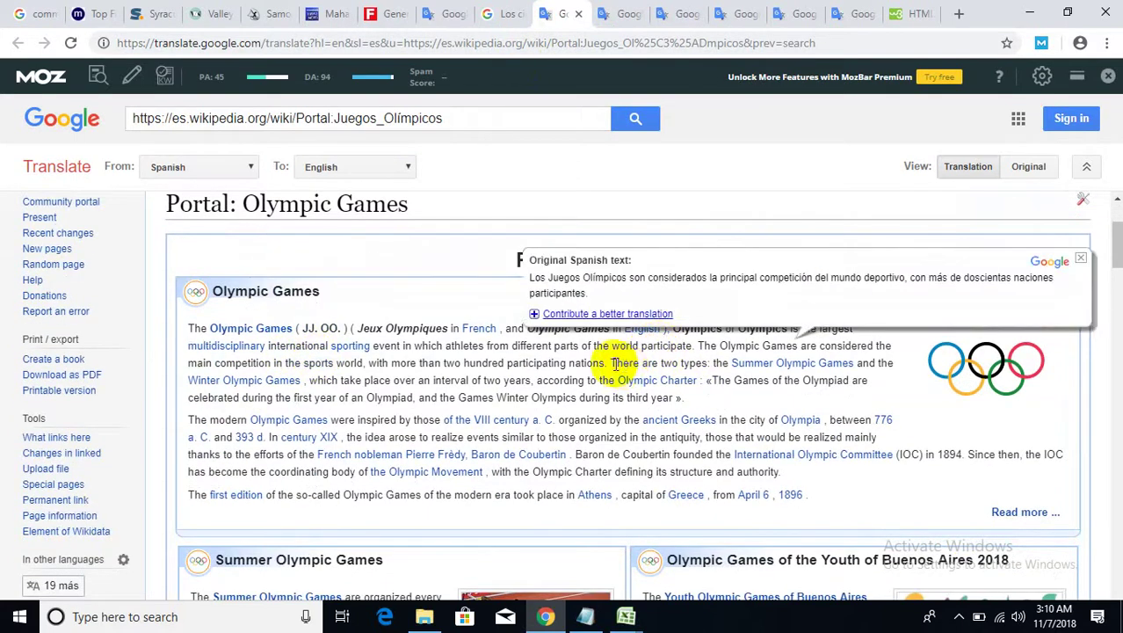
pyautogui.moveTo(608, 363); pyautogui.dragTo(187, 329)
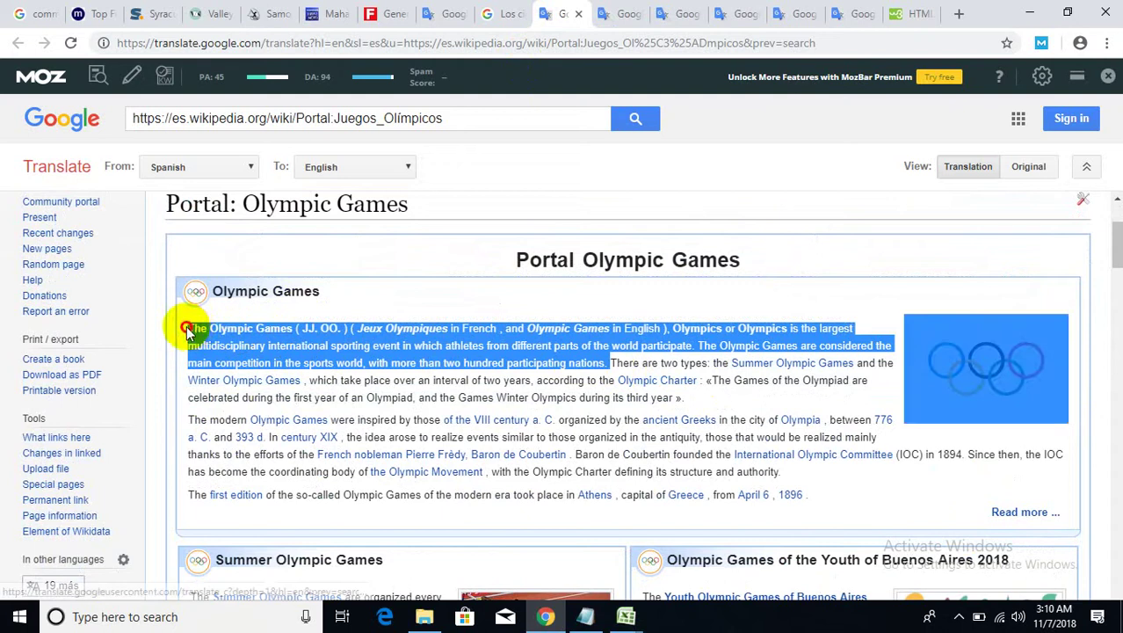
pyautogui.rightClick(207, 331)
pyautogui.click(220, 338)
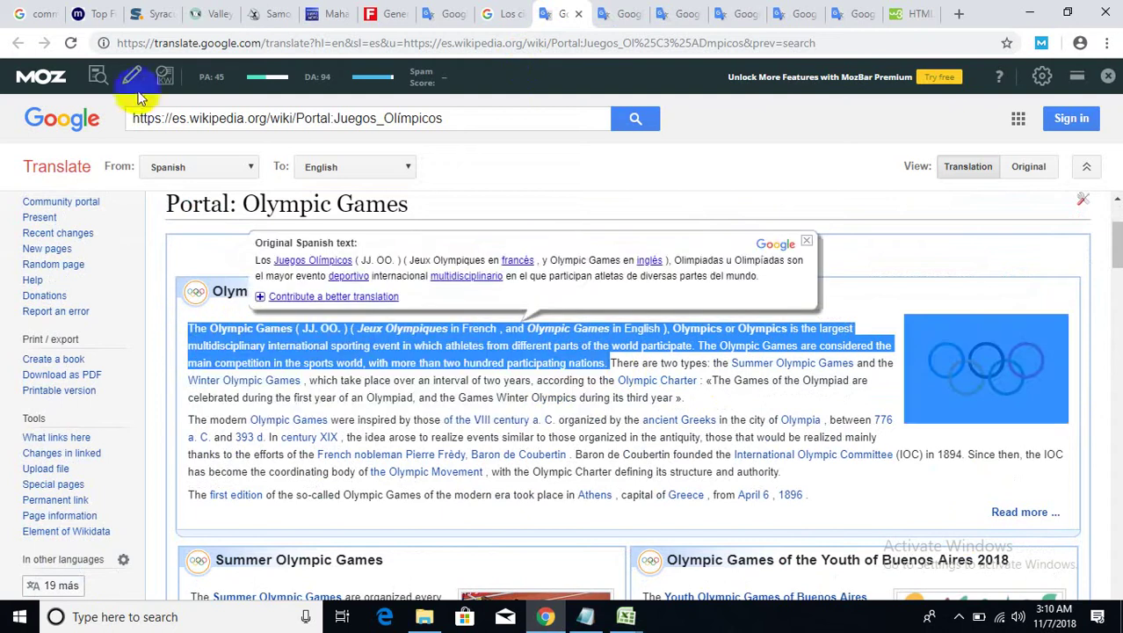
pyautogui.click(101, 12)
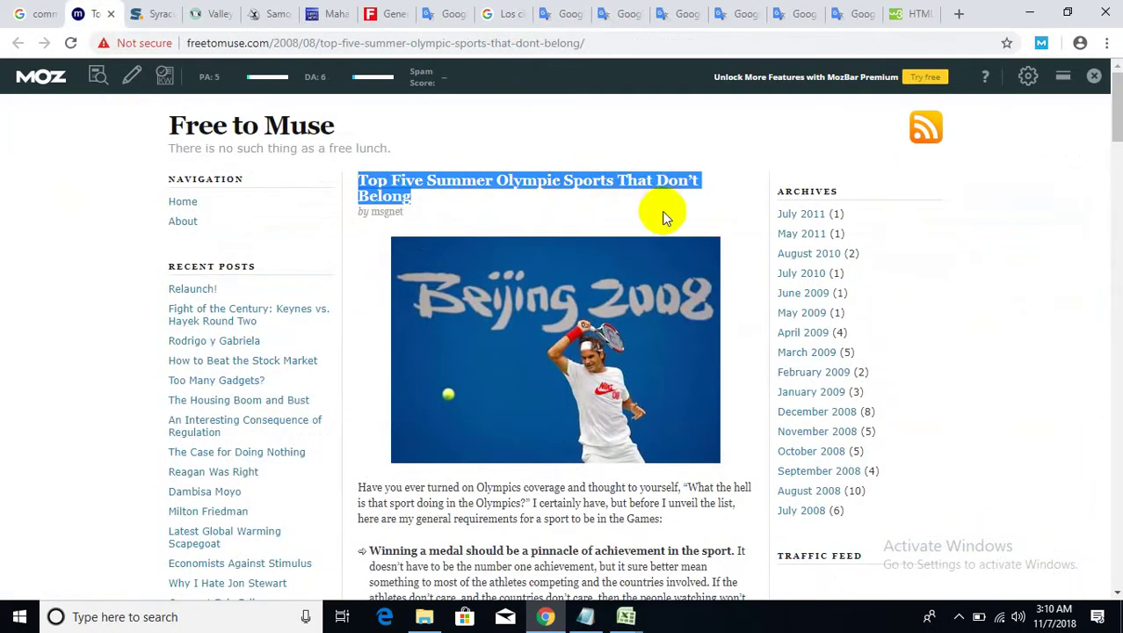
# - Replace the posted Free to Muse comment's text with the copied Olympic paragraph
pyautogui.scroll(-10, 746, 275)
pyautogui.moveTo(1114, 167); pyautogui.dragTo(1098, 540)
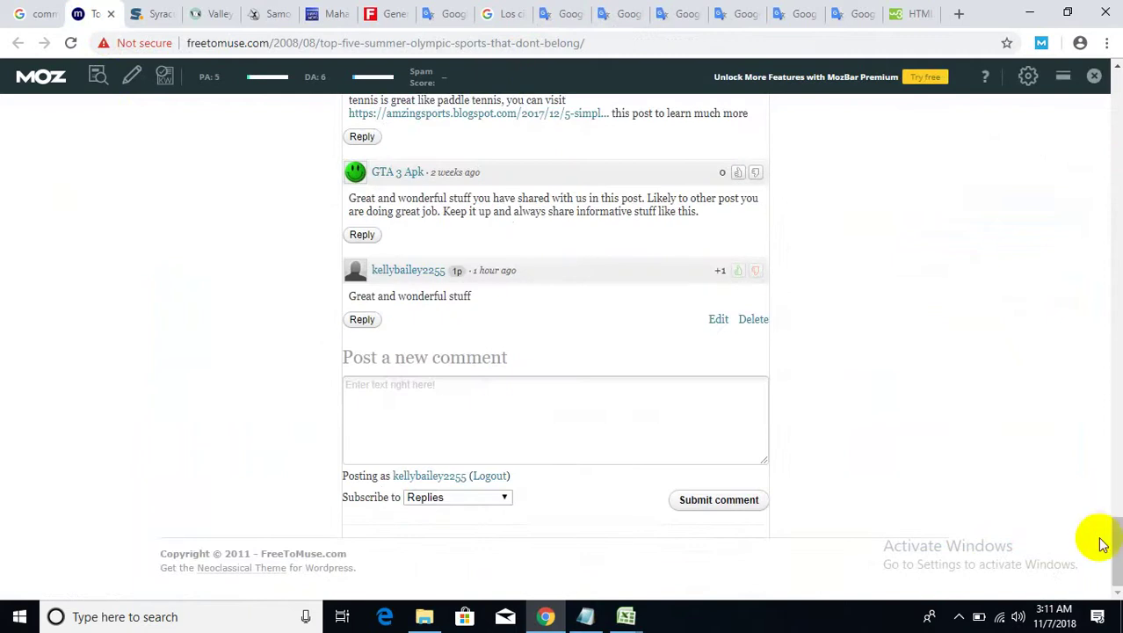
pyautogui.click(716, 321)
pyautogui.moveTo(492, 303); pyautogui.dragTo(319, 301)
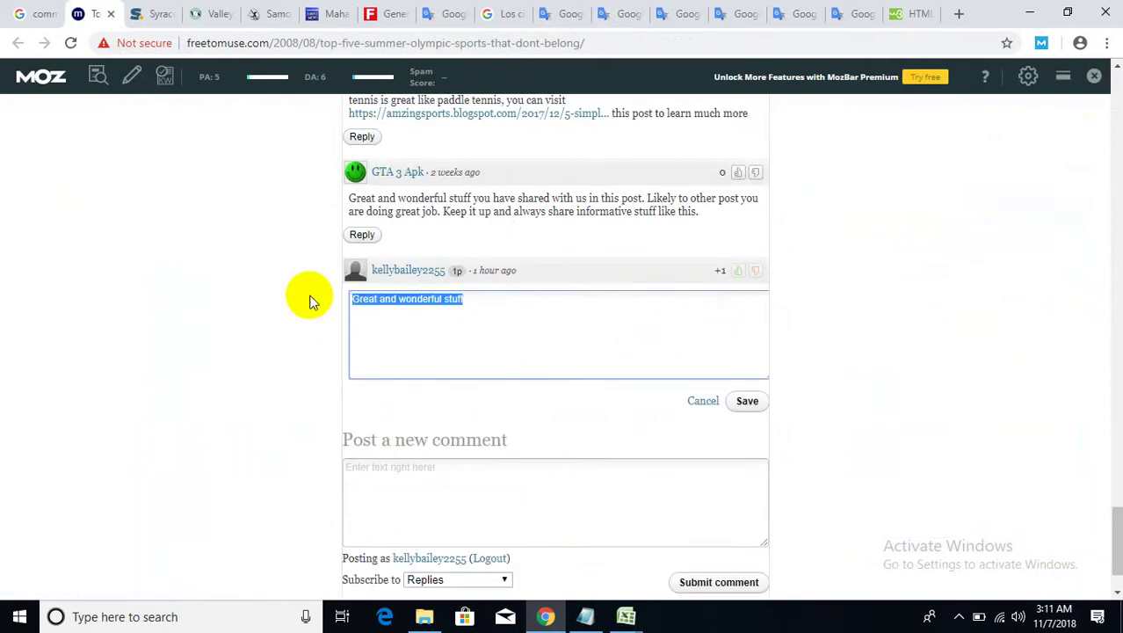
pyautogui.hotkey('ctrl', 'v')
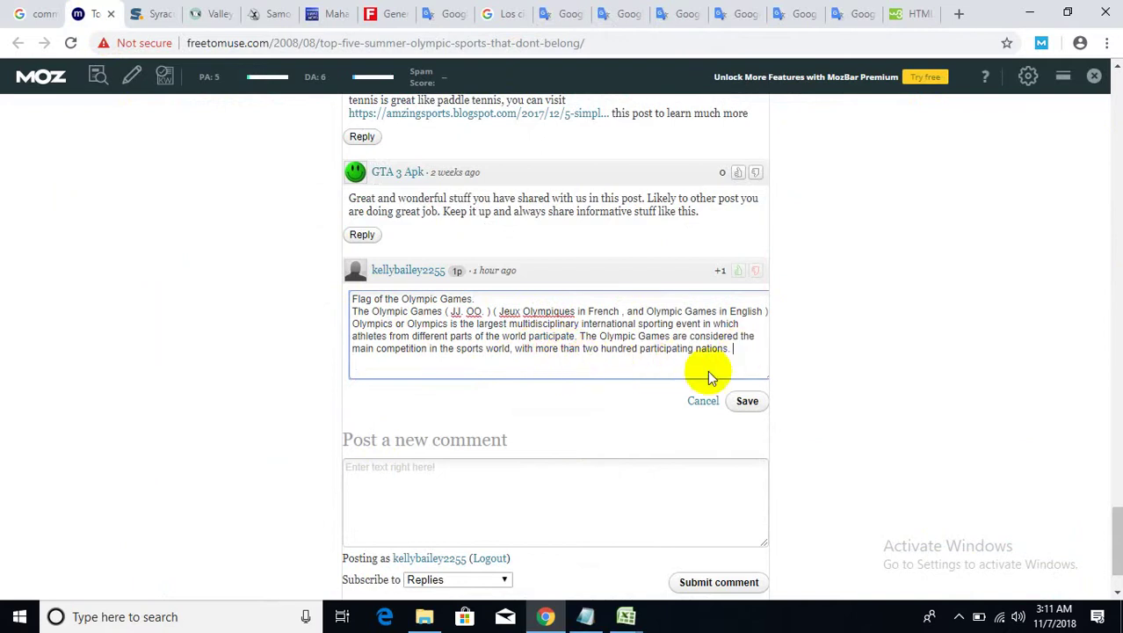
pyautogui.click(585, 616)
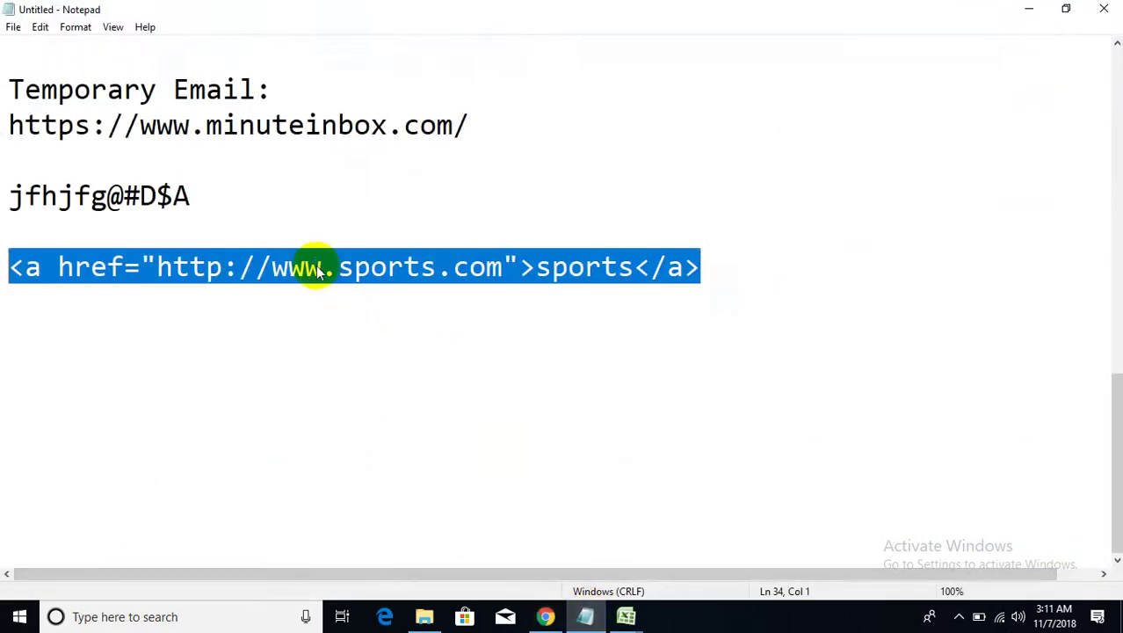
pyautogui.rightClick(320, 266)
pyautogui.click(359, 318)
pyautogui.click(1023, 9)
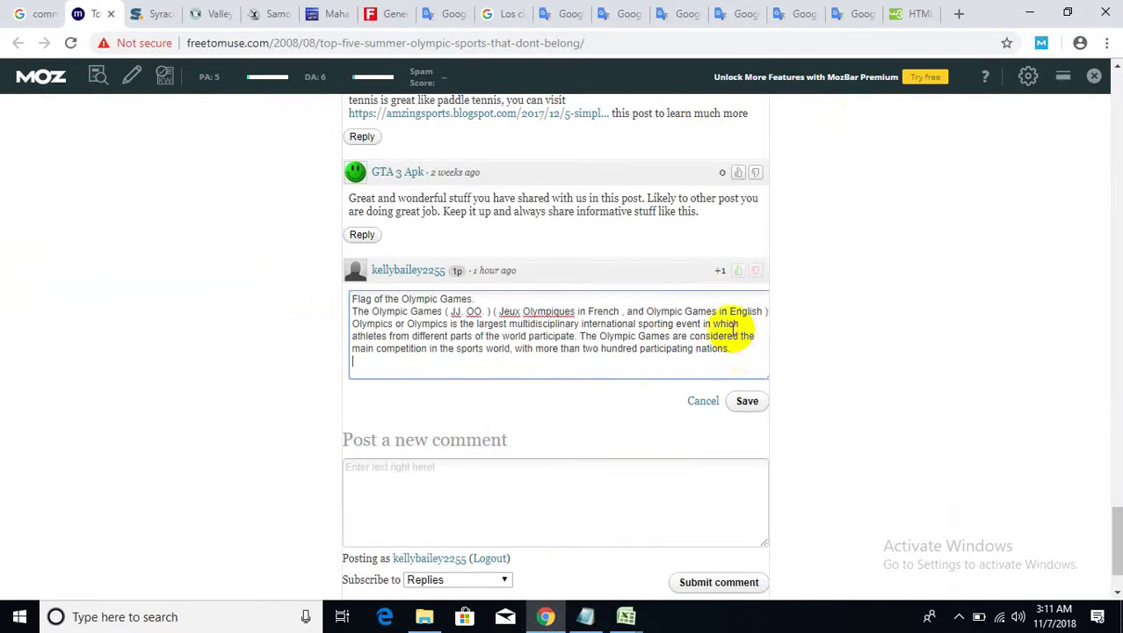
pyautogui.press('Return')
pyautogui.press('Return')
pyautogui.hotkey('ctrl', 'v')
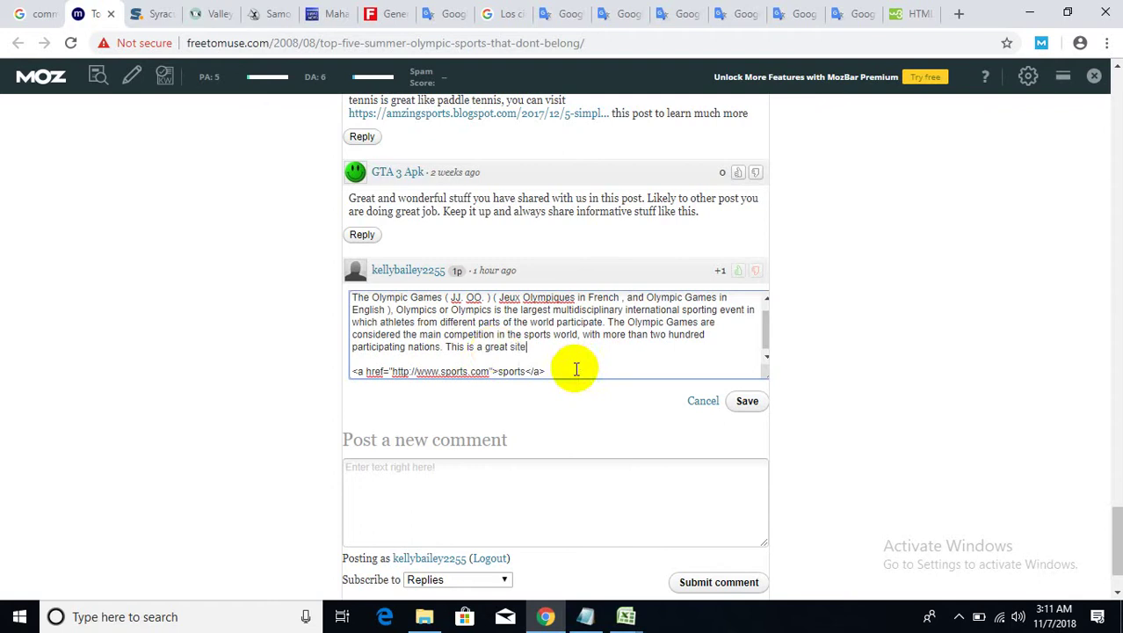
pyautogui.moveTo(572, 370); pyautogui.dragTo(319, 369)
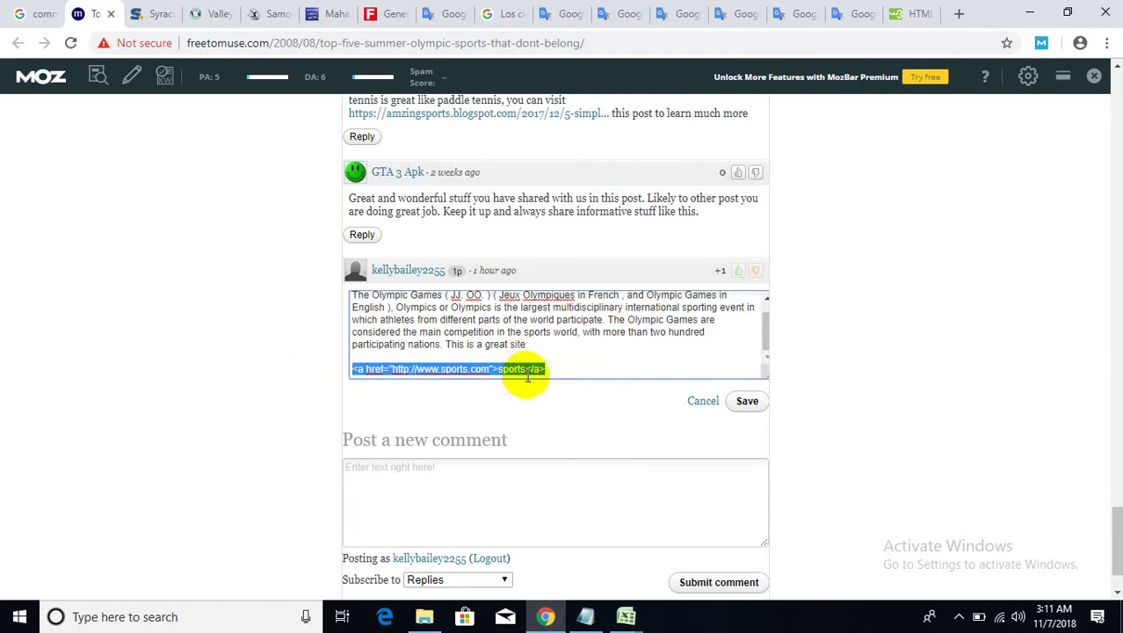
pyautogui.press('BackSpace')
pyautogui.click(510, 344)
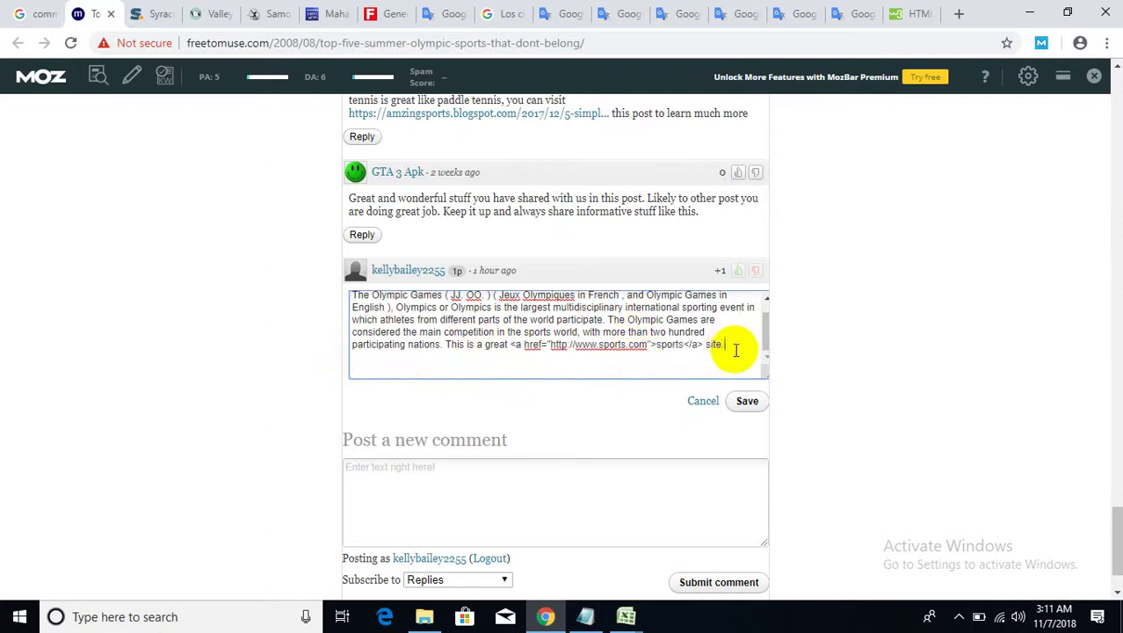
pyautogui.click(748, 403)
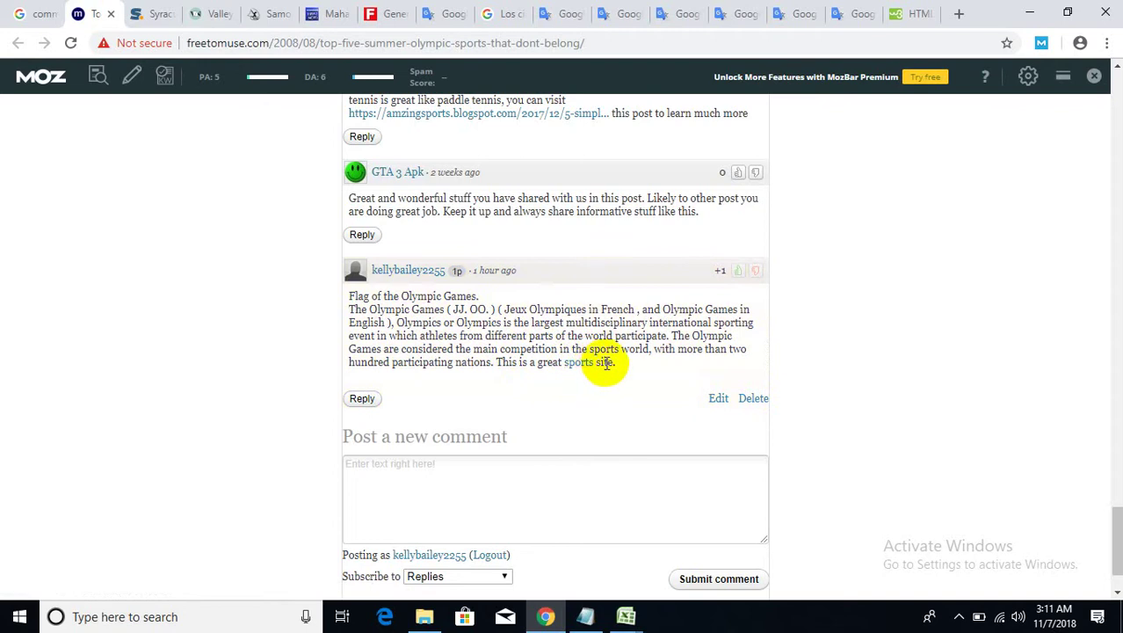
# - Close the freetomuse and Syracuse article tabs
pyautogui.scroll(2, 820, 315)
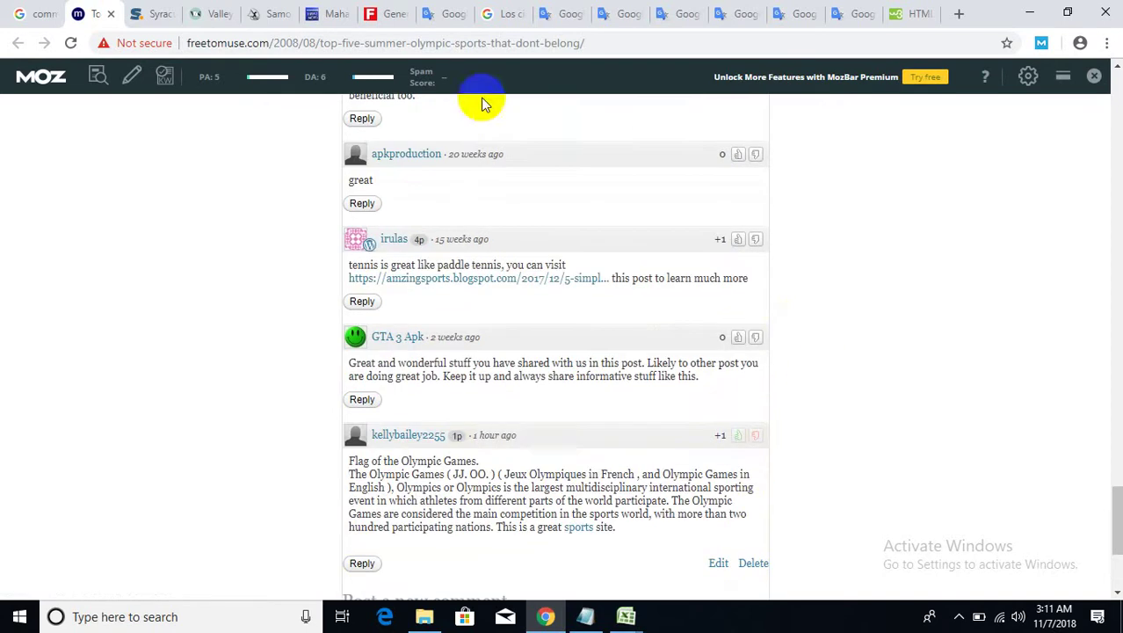
pyautogui.click(111, 17)
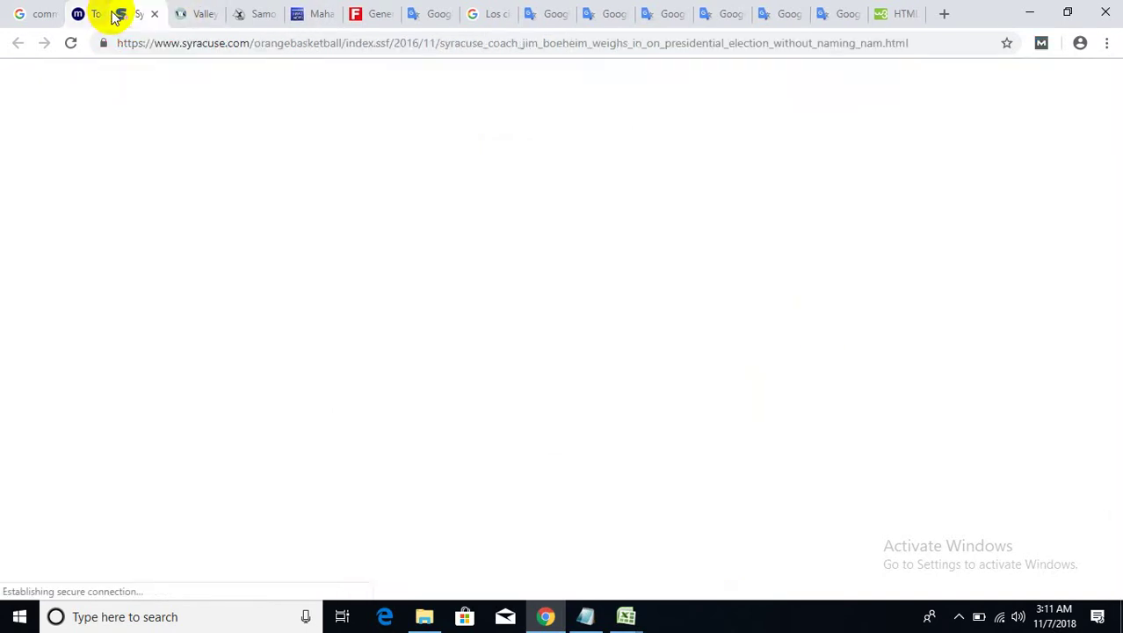
pyautogui.scroll(-10, 301, 220)
pyautogui.scroll(-12, 351, 303)
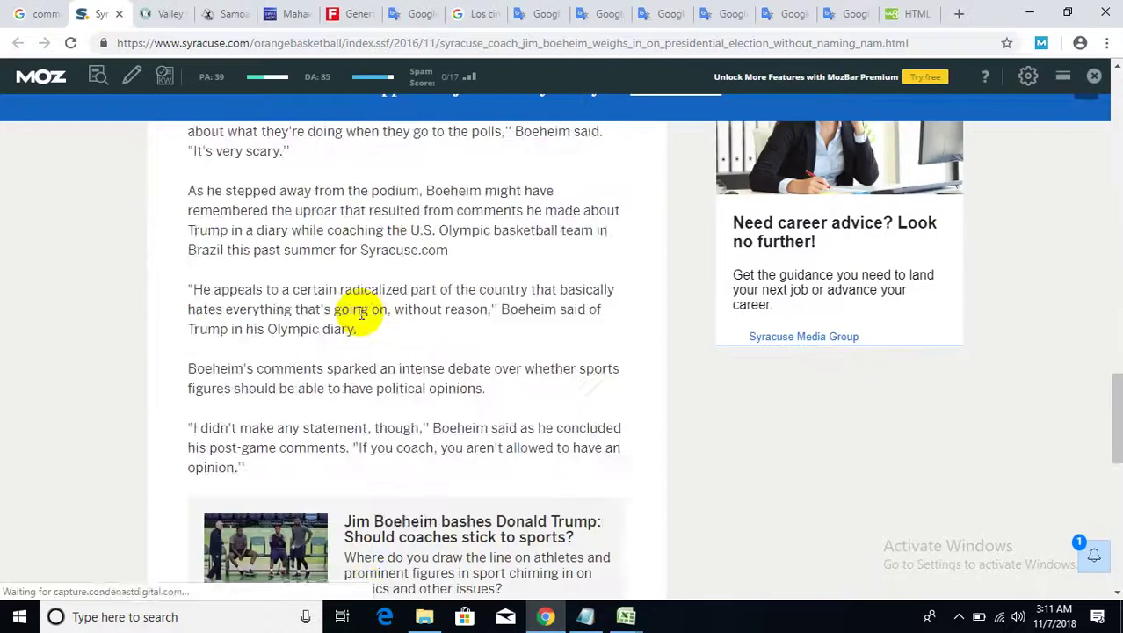
pyautogui.scroll(5, 355, 312)
pyautogui.click(121, 14)
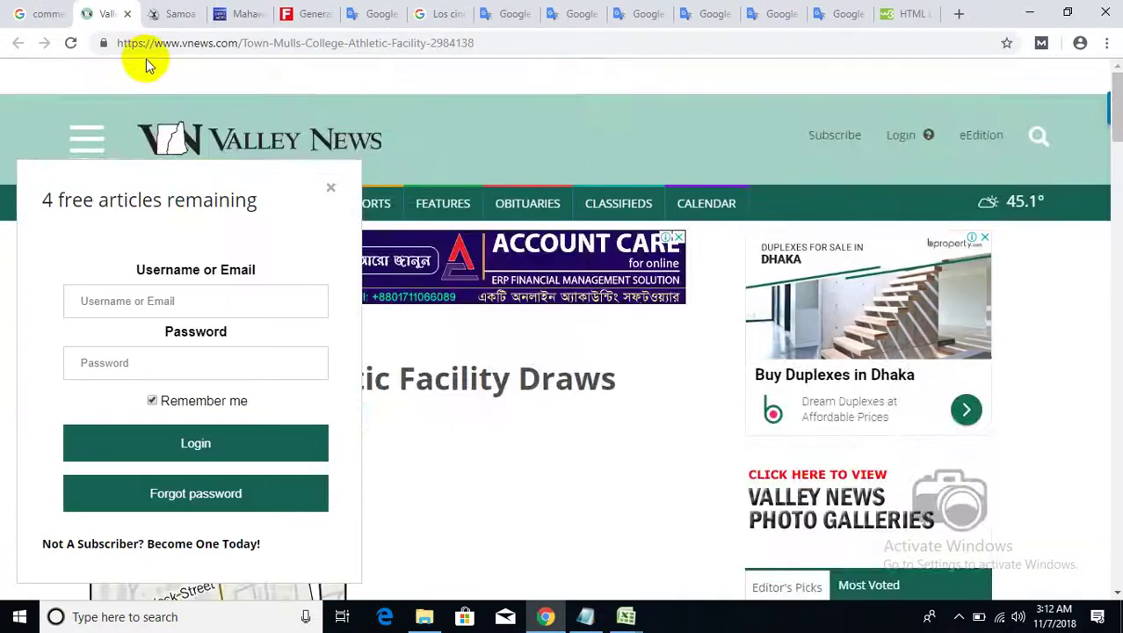
# - Dismiss the Valley News login popup, then close the Valley News and Samoa News tabs
pyautogui.scroll(-15, 451, 364)
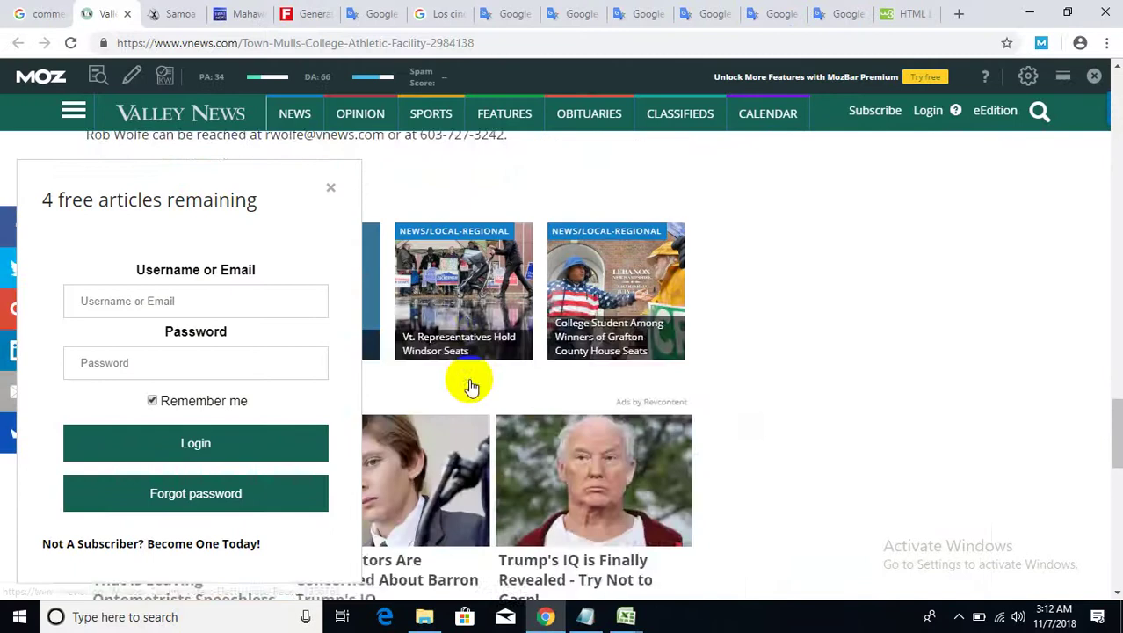
pyautogui.click(331, 188)
pyautogui.scroll(-5, 421, 381)
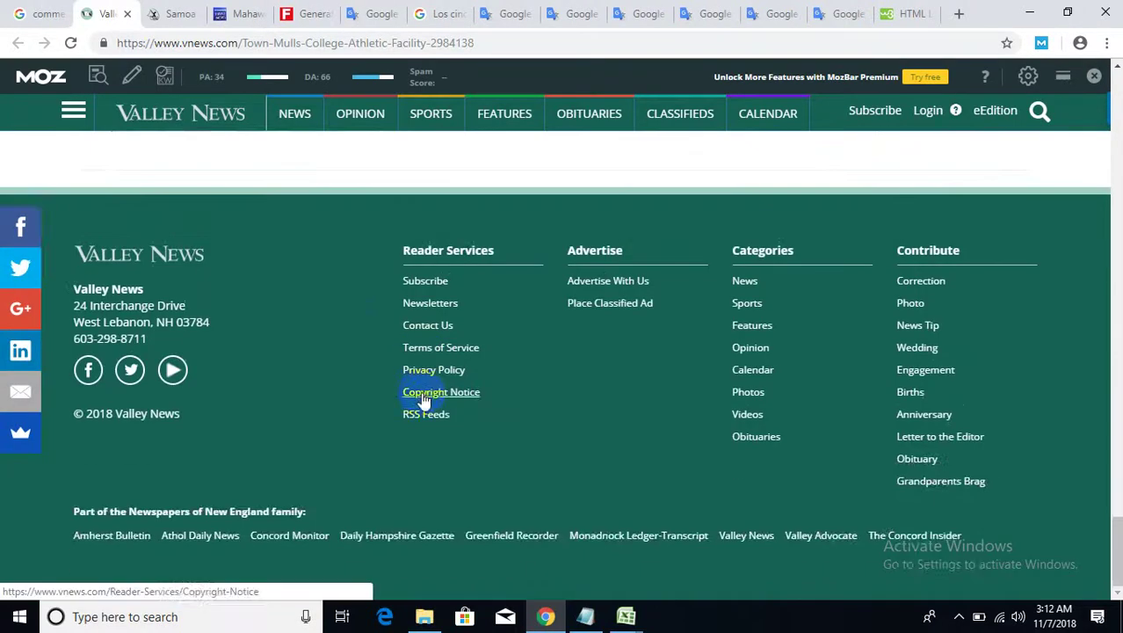
pyautogui.click(127, 14)
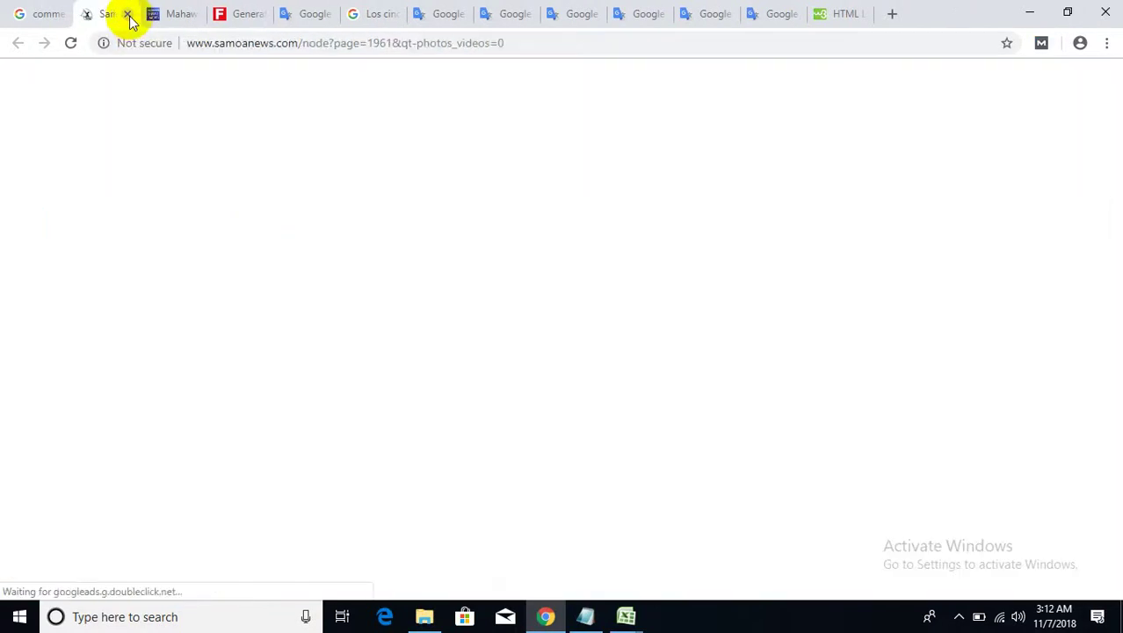
pyautogui.scroll(-12, 365, 443)
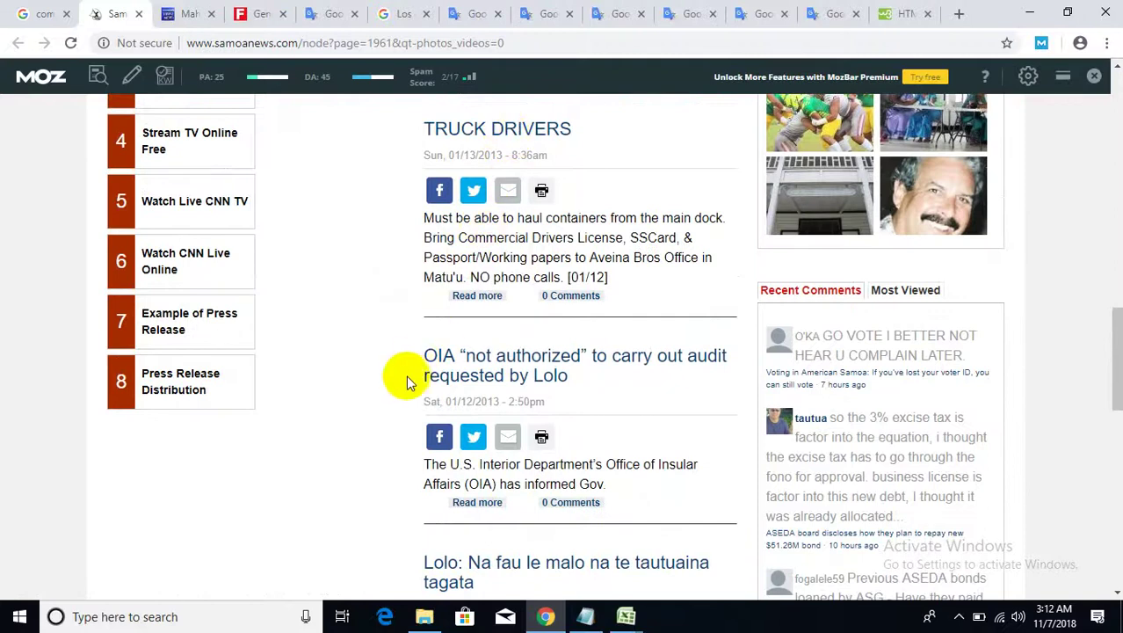
pyautogui.scroll(-6, 406, 375)
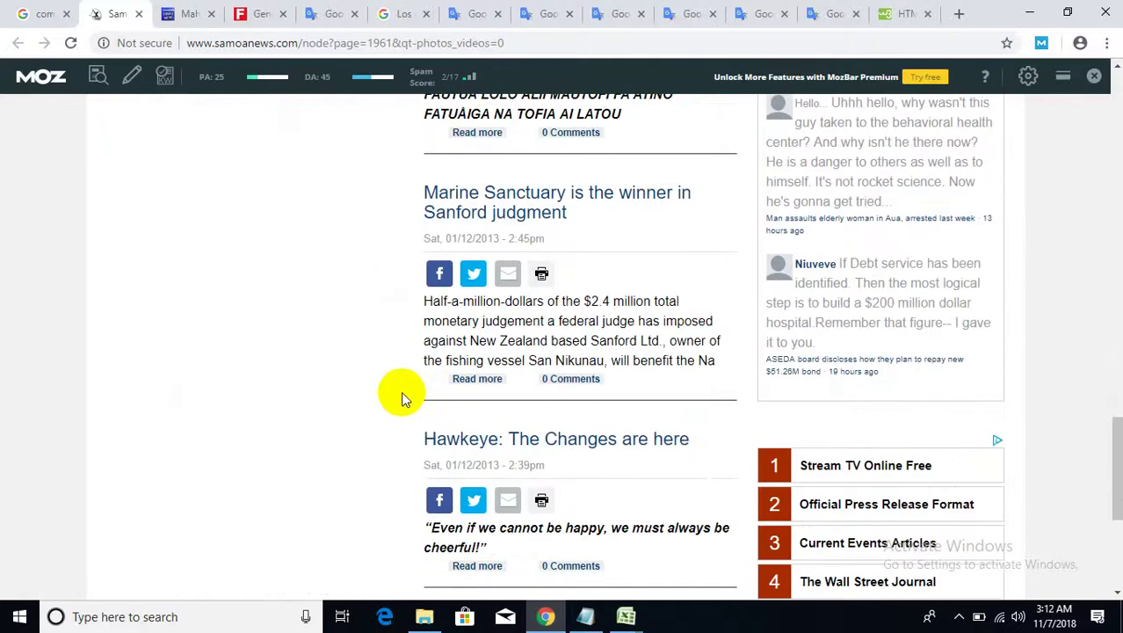
pyautogui.click(139, 13)
# - Submit a 'test' comment on the Hiru News article, then close it and return to Google results
pyautogui.scroll(-15, 400, 410)
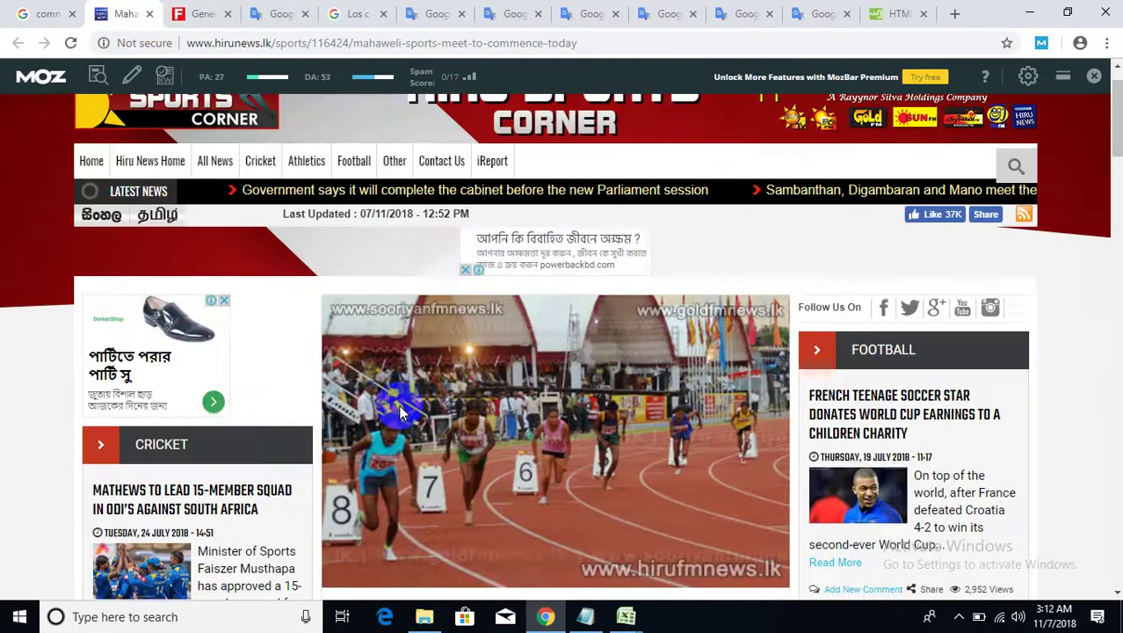
pyautogui.scroll(4, 399, 410)
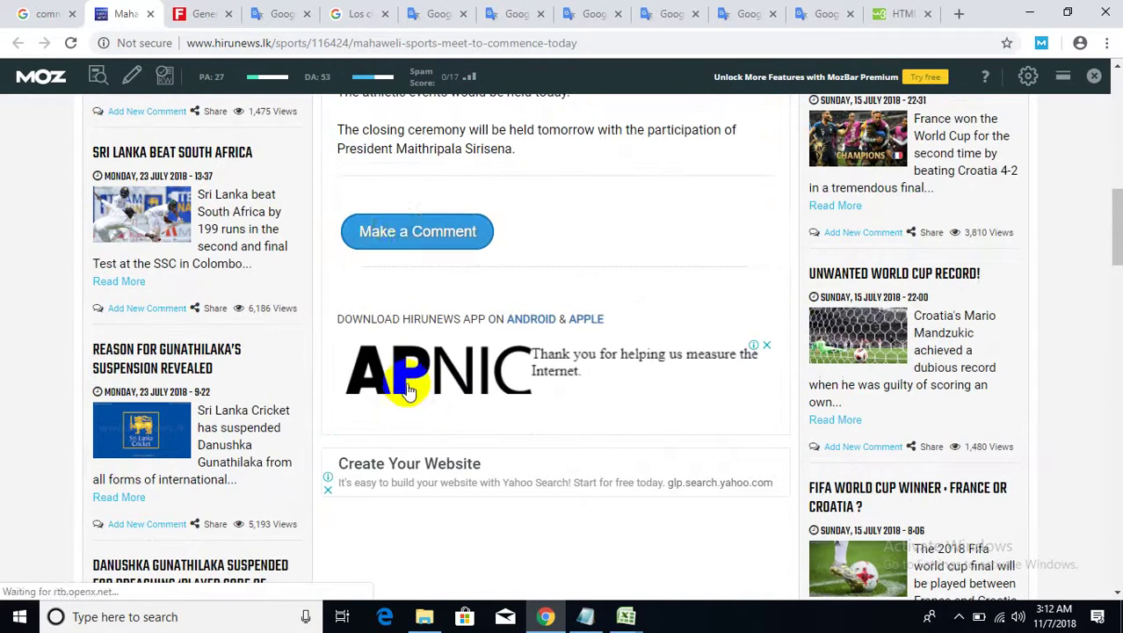
pyautogui.click(398, 232)
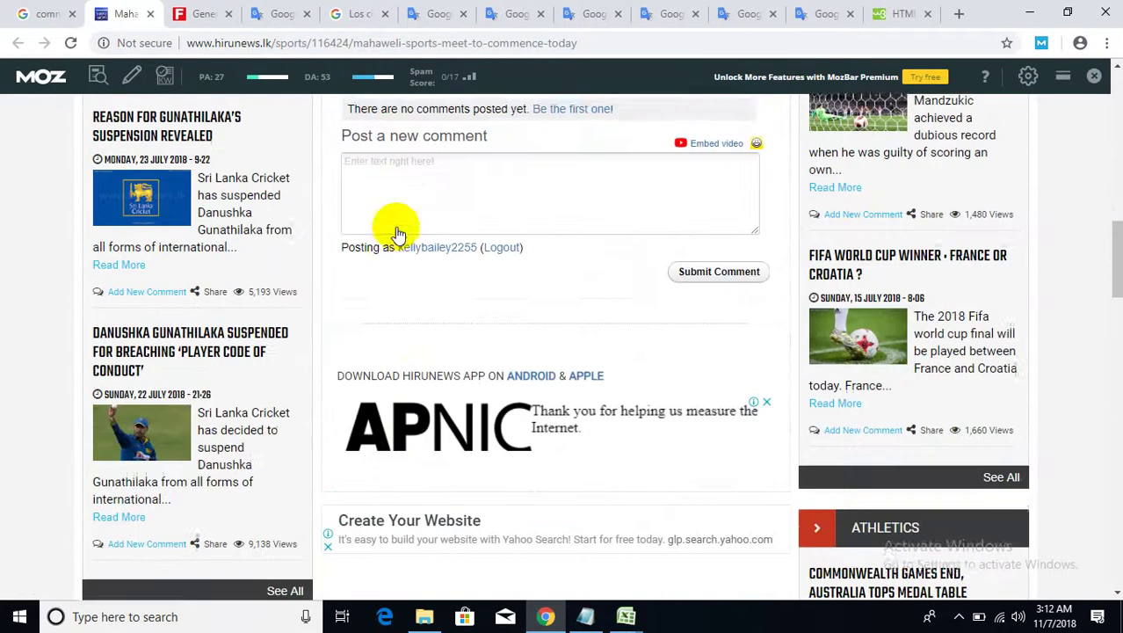
pyautogui.click(429, 273)
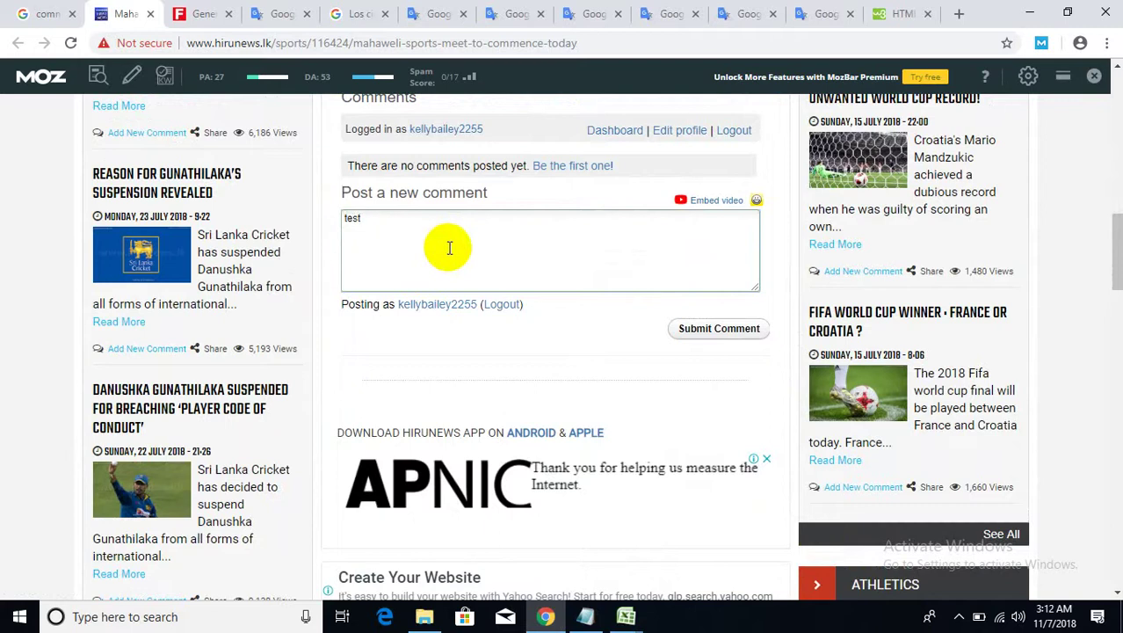
pyautogui.click(719, 328)
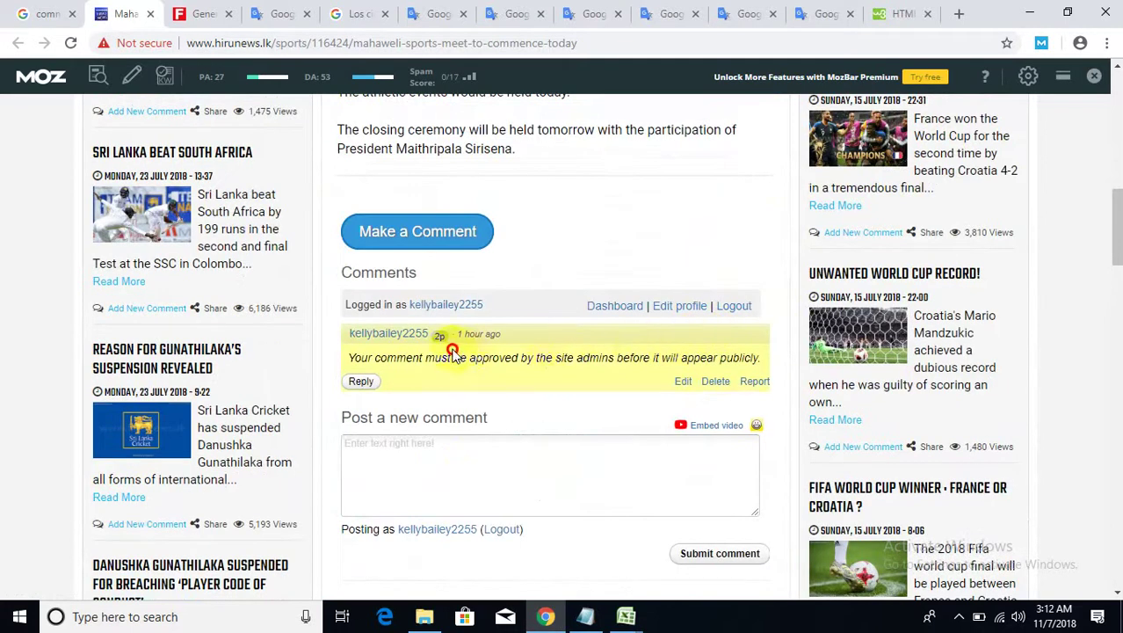
pyautogui.click(150, 13)
pyautogui.click(22, 13)
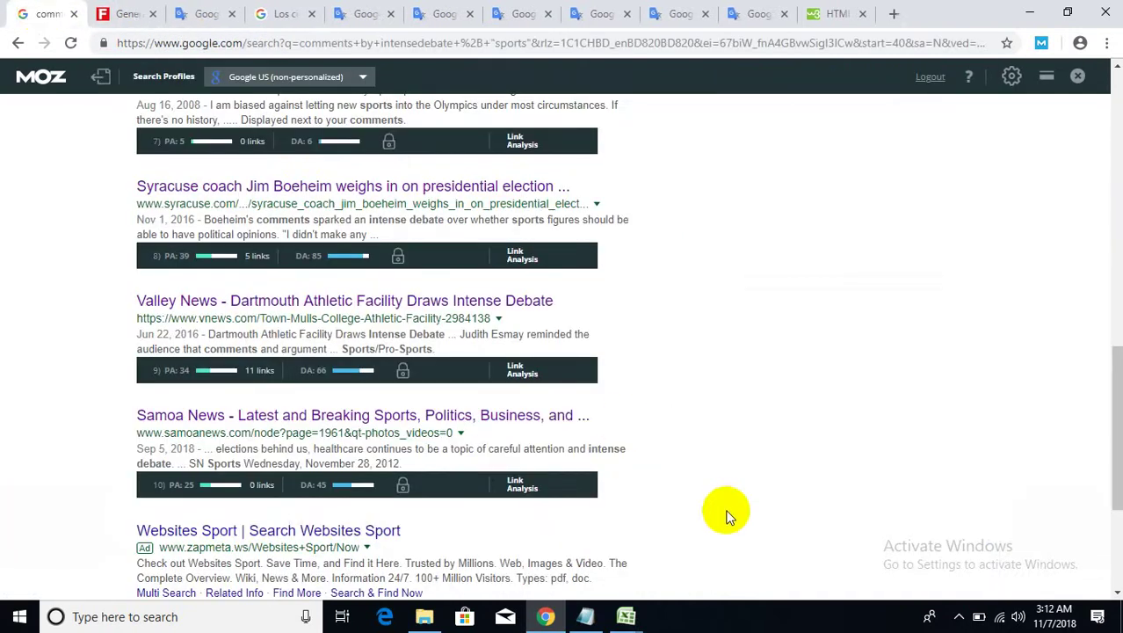
# - Go to results page 6 and open the ScienceDirect article in a new tab
pyautogui.scroll(-3, 727, 514)
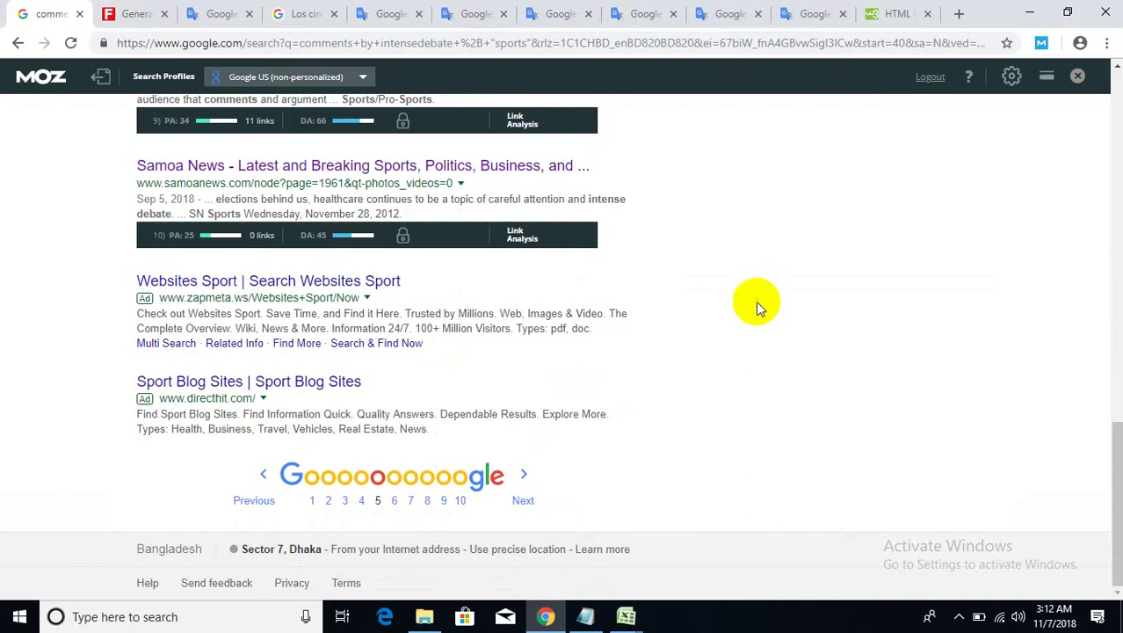
pyautogui.click(522, 475)
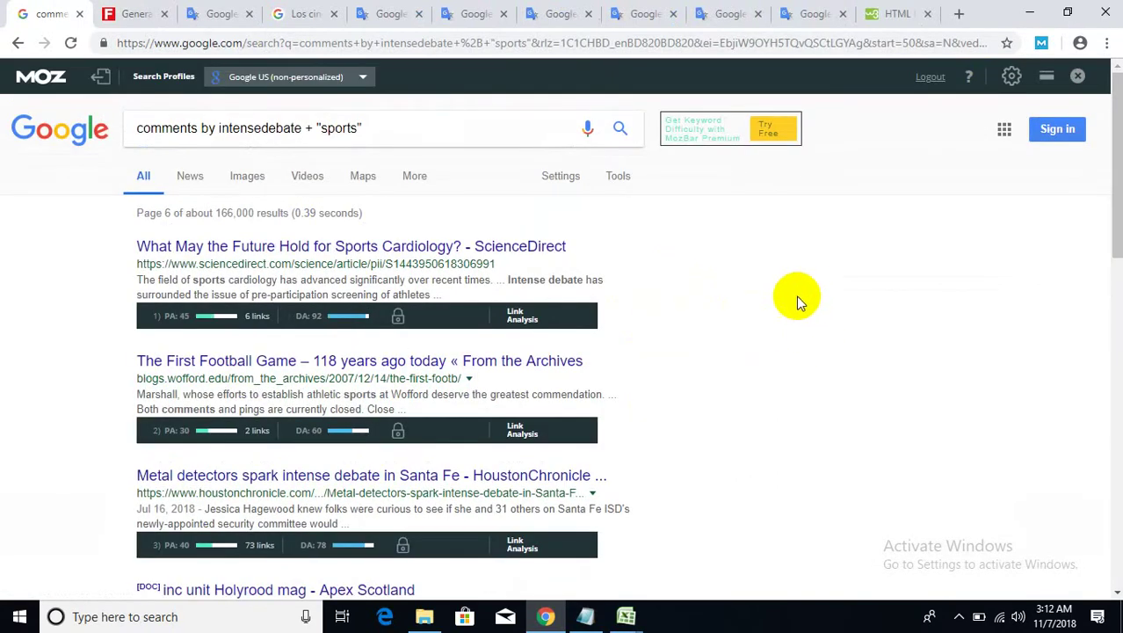
pyautogui.scroll(-1, 728, 272)
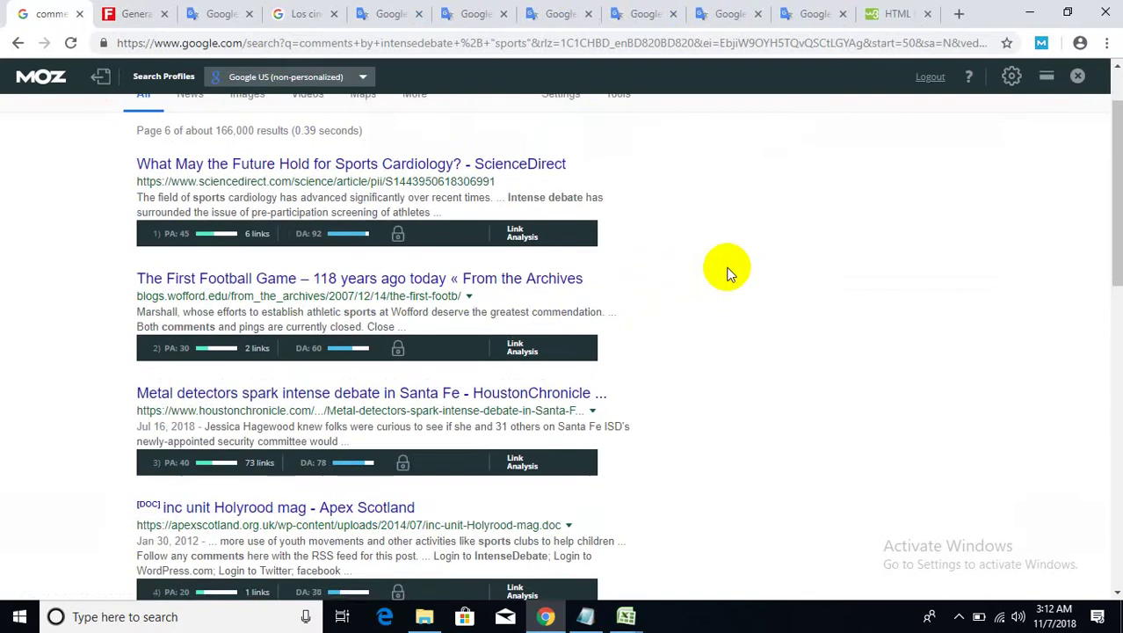
pyautogui.rightClick(527, 169)
pyautogui.click(554, 183)
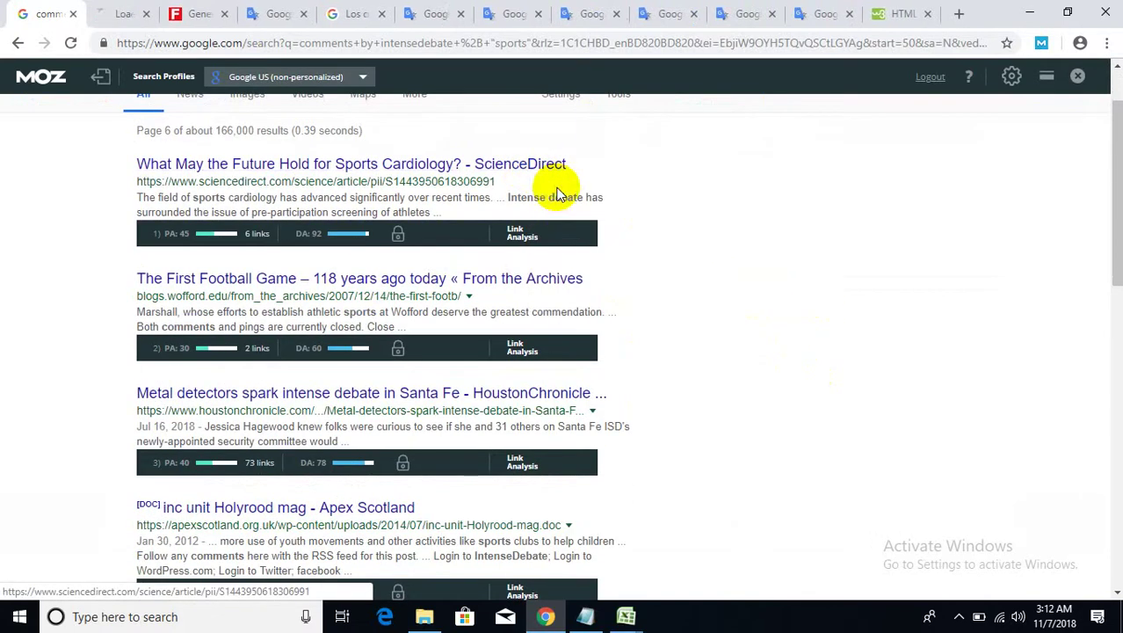
# - Open the Wofford football and metal detectors results in new tabs, then view ScienceDirect
pyautogui.rightClick(309, 280)
pyautogui.click(343, 290)
pyautogui.rightClick(352, 397)
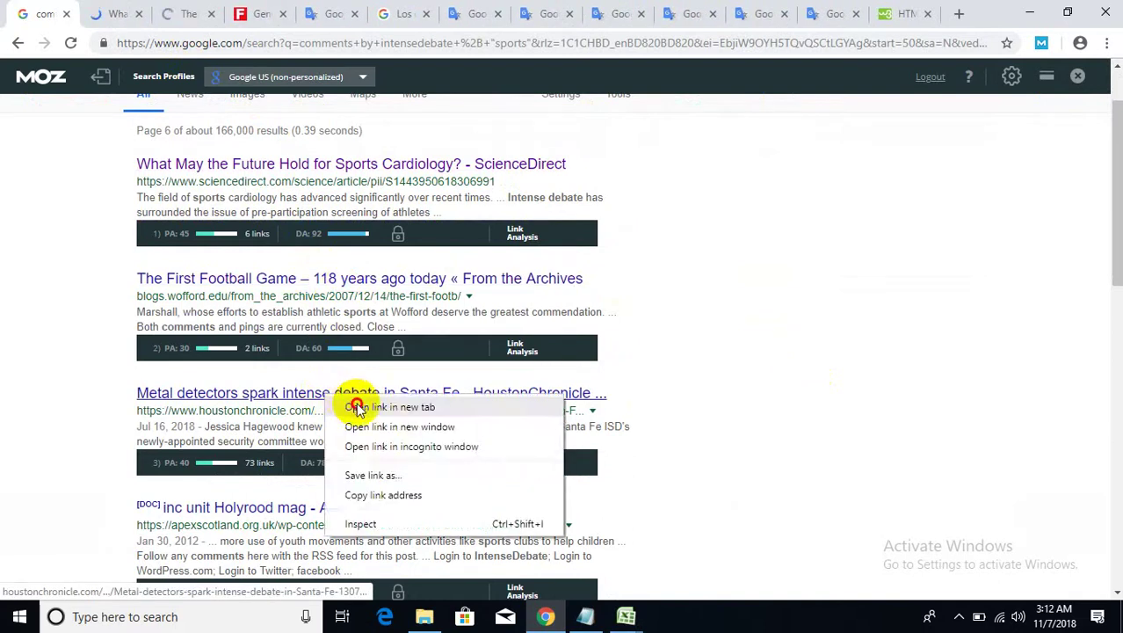
pyautogui.click(356, 408)
pyautogui.click(107, 17)
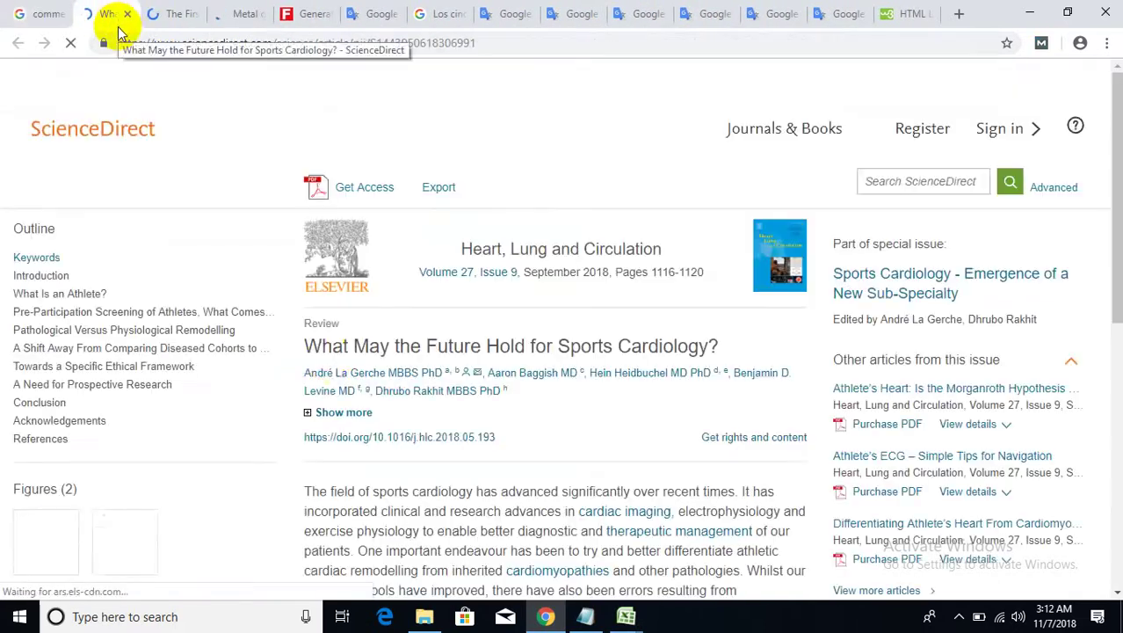
pyautogui.scroll(-7, 387, 501)
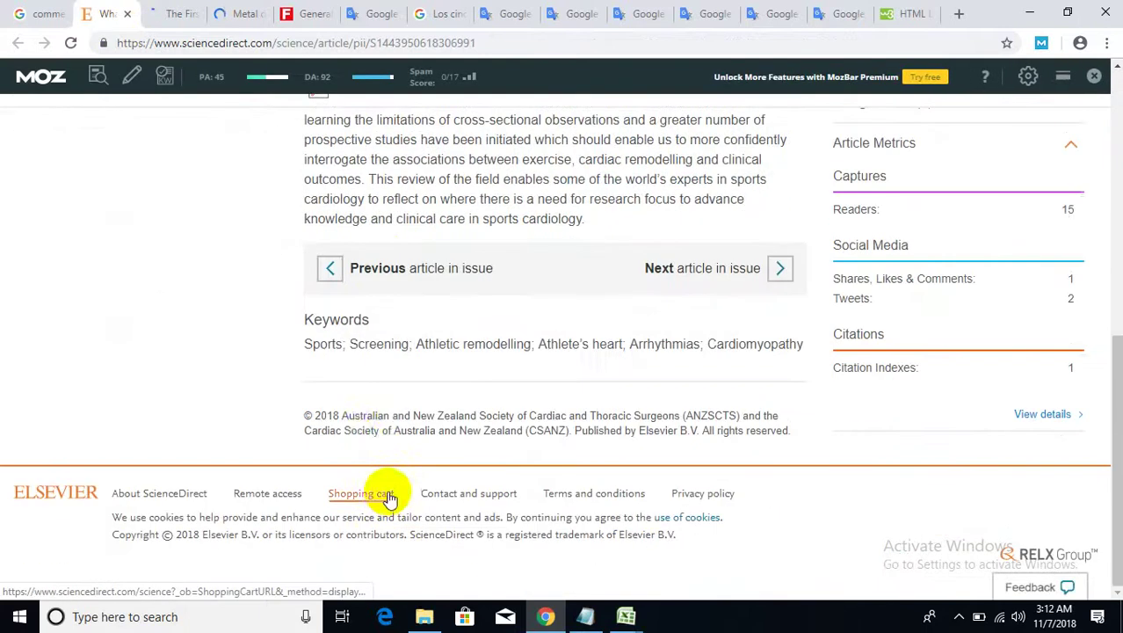
# - Write and submit a comment on the Wofford football article
pyautogui.click(178, 14)
pyautogui.scroll(-15, 400, 489)
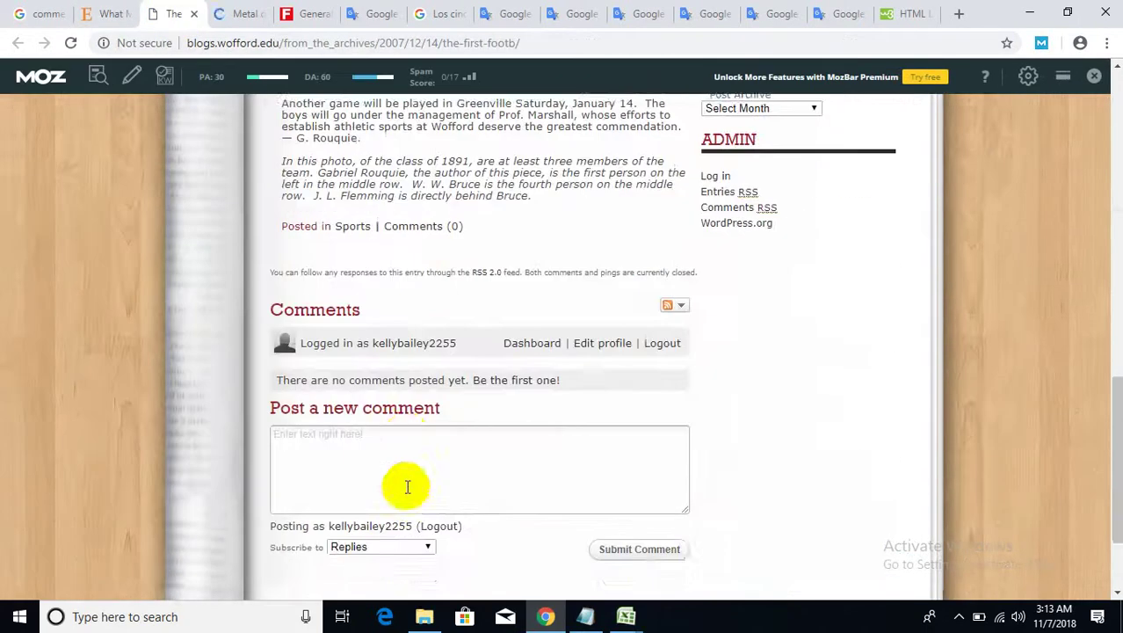
pyautogui.scroll(1, 413, 484)
pyautogui.click(394, 466)
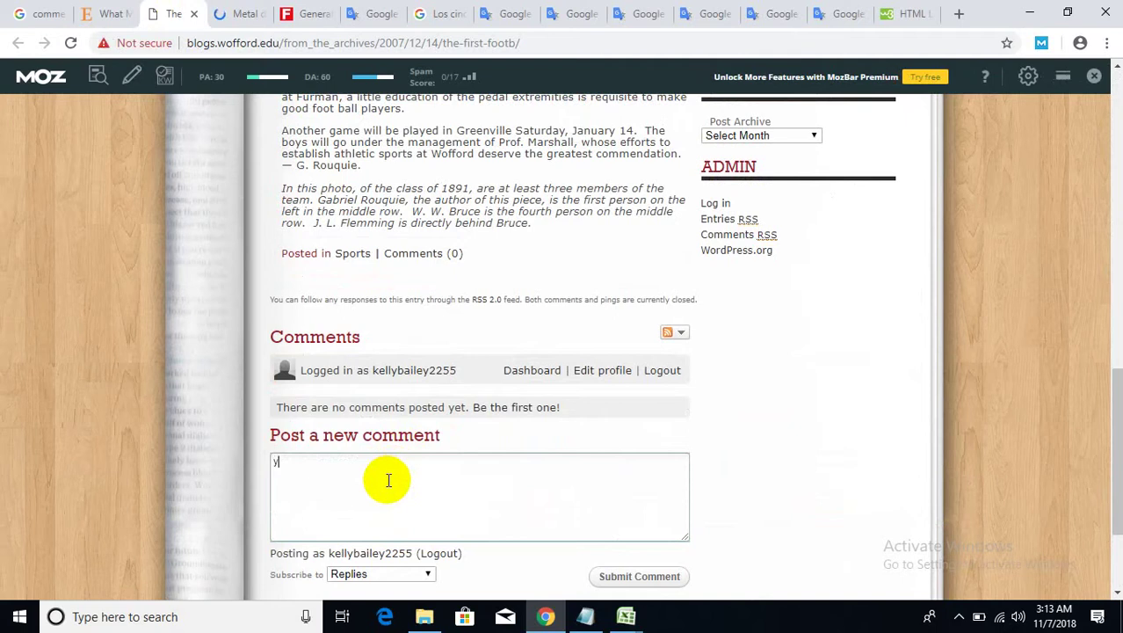
pyautogui.click(630, 577)
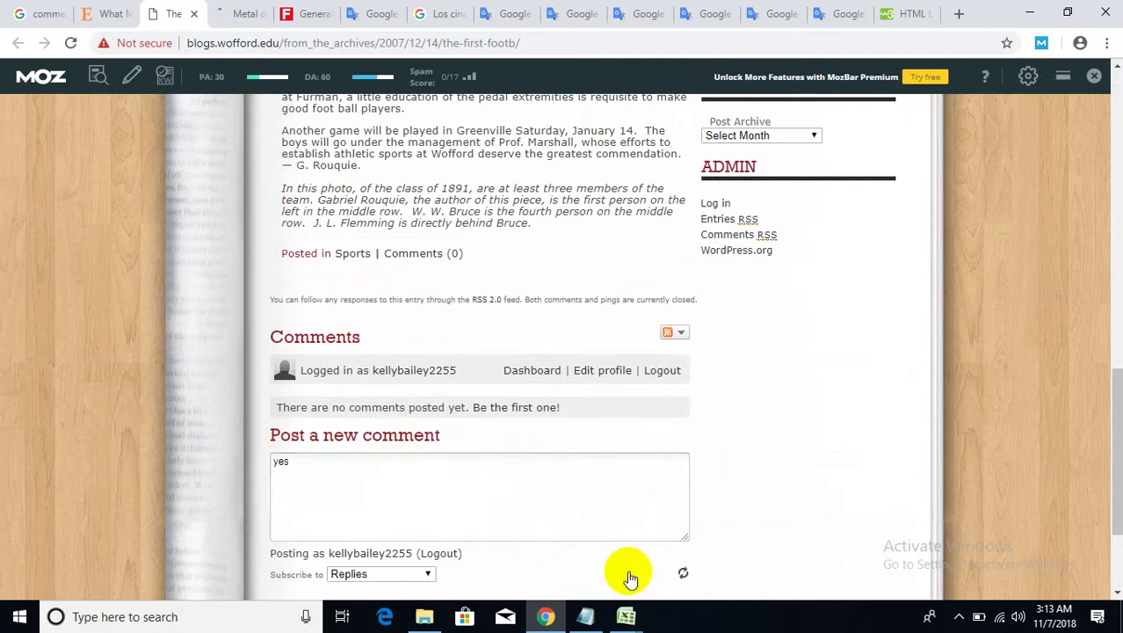
# - Scroll the metal detectors article to its comment area, then close it and the Wofford tab
pyautogui.click(248, 12)
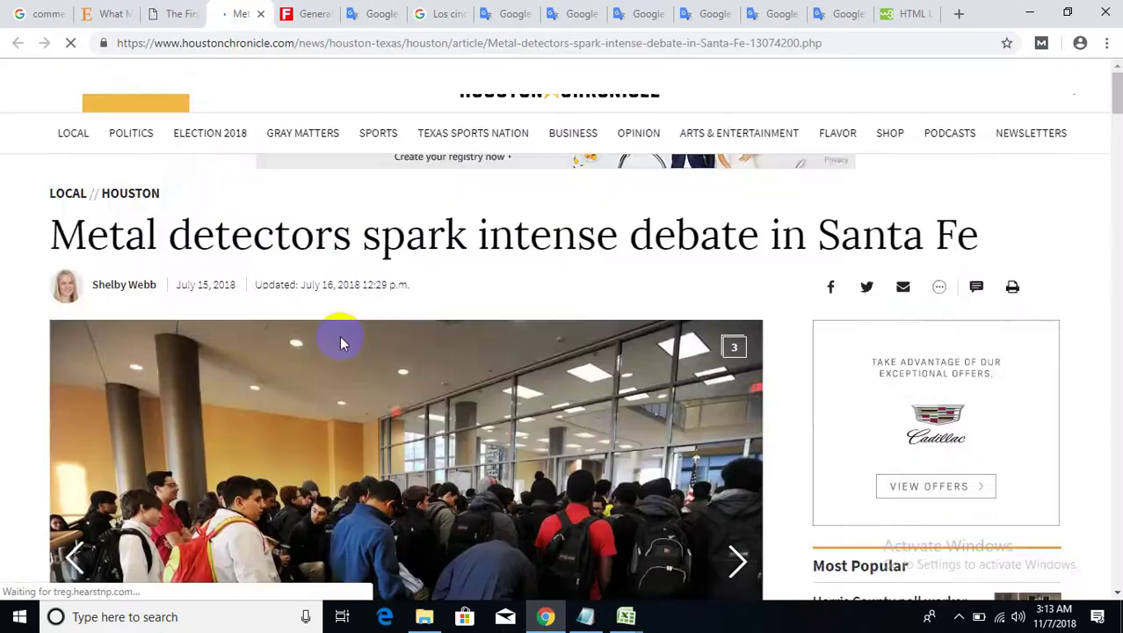
pyautogui.scroll(-15, 339, 336)
pyautogui.scroll(-15, 367, 403)
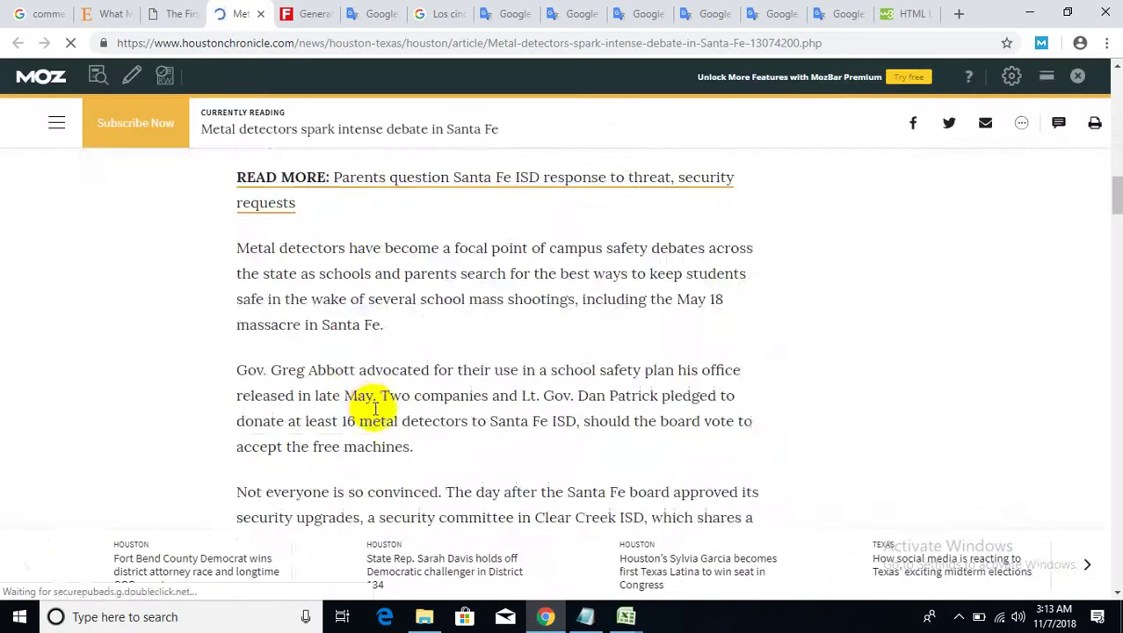
pyautogui.scroll(-15, 400, 420)
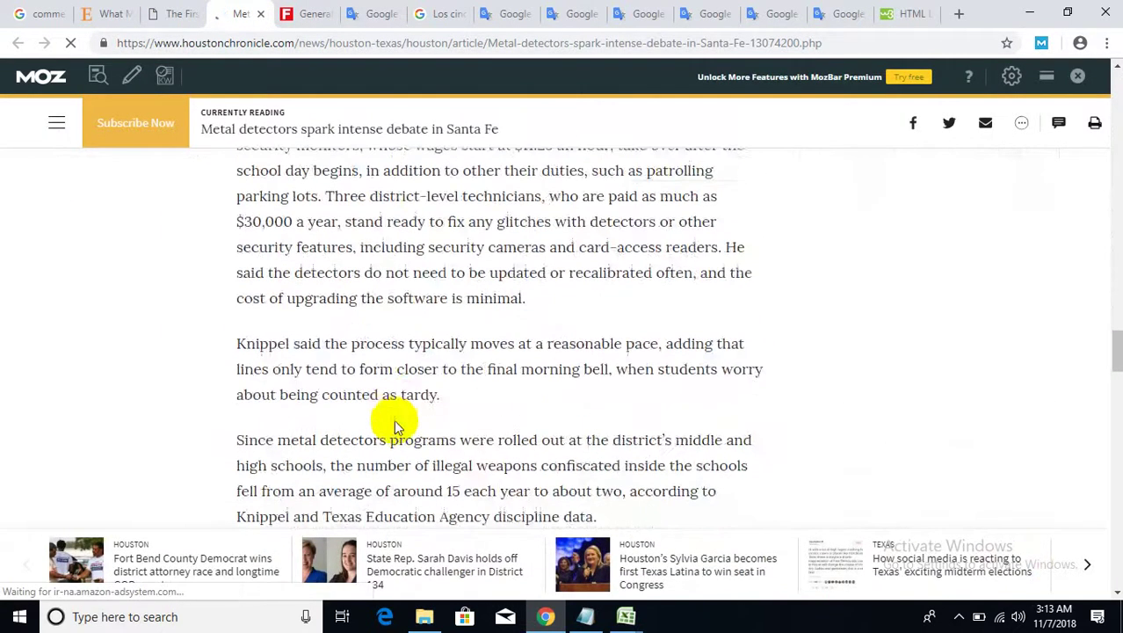
pyautogui.scroll(-15, 406, 426)
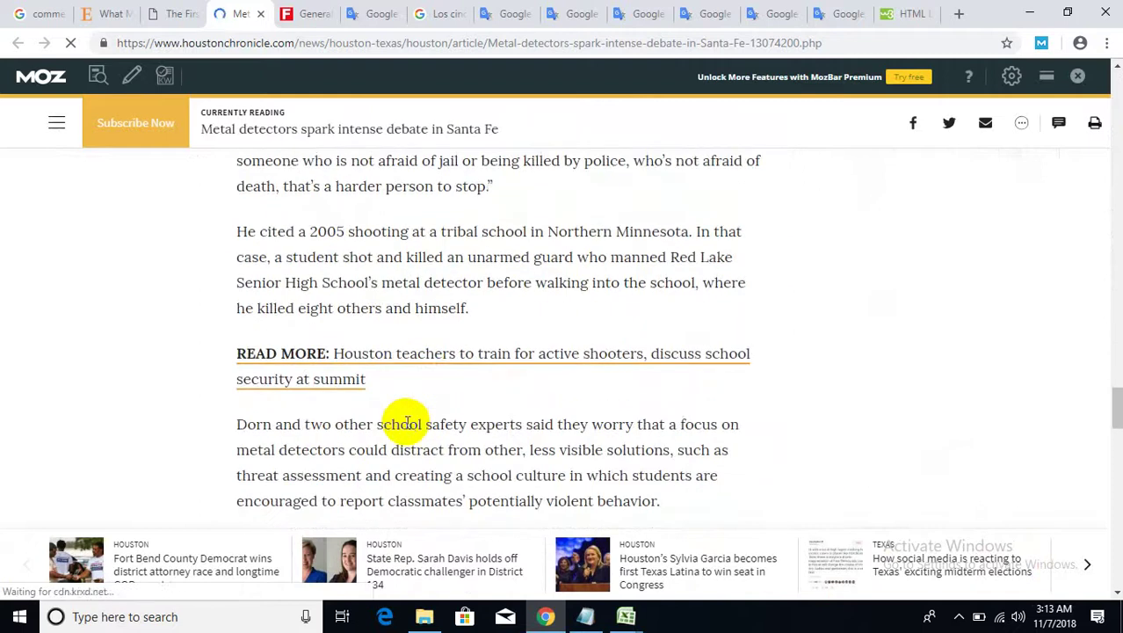
pyautogui.scroll(-6, 408, 419)
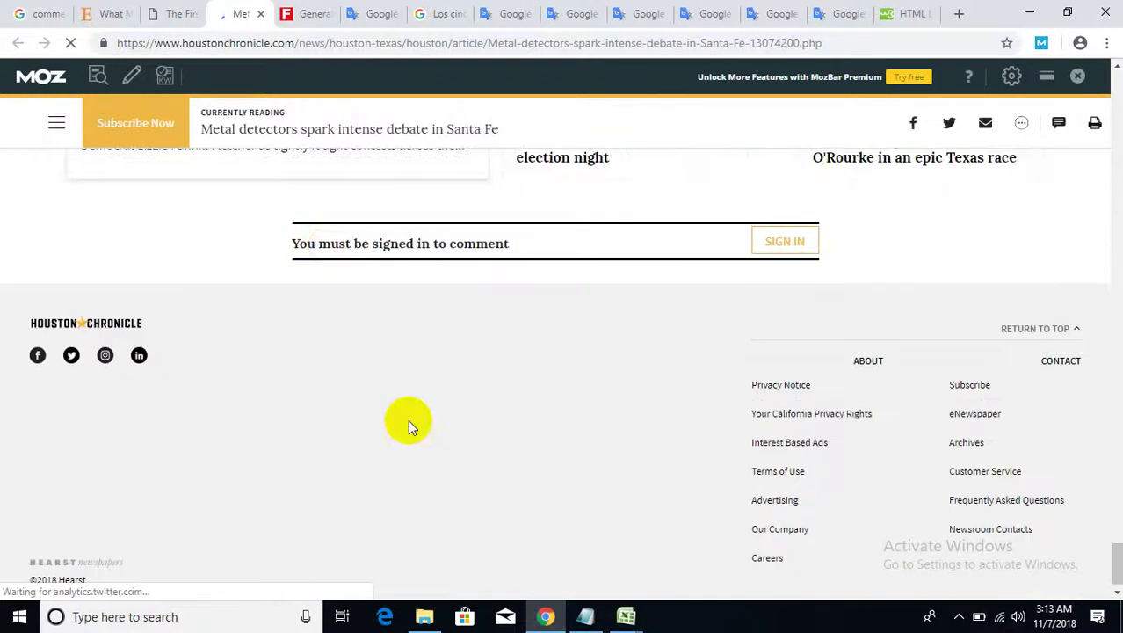
pyautogui.middleClick(215, 16)
pyautogui.middleClick(154, 15)
# - Close the ScienceDirect and Google tabs and the Chrome window, then bring Notepad forward over Excel
pyautogui.click(127, 19)
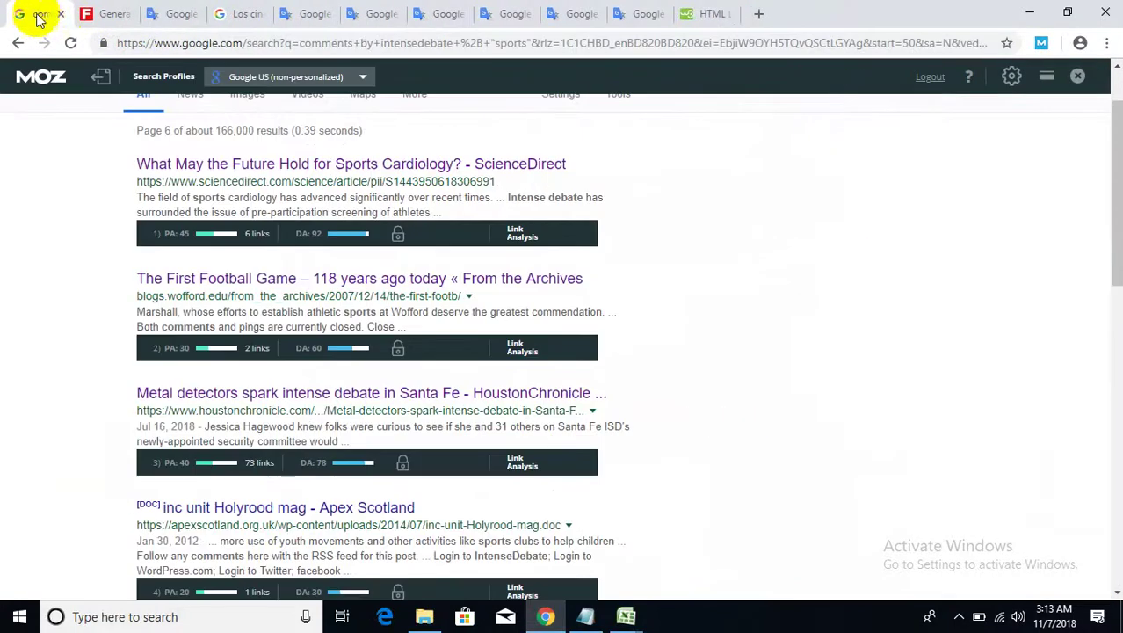
pyautogui.middleClick(28, 17)
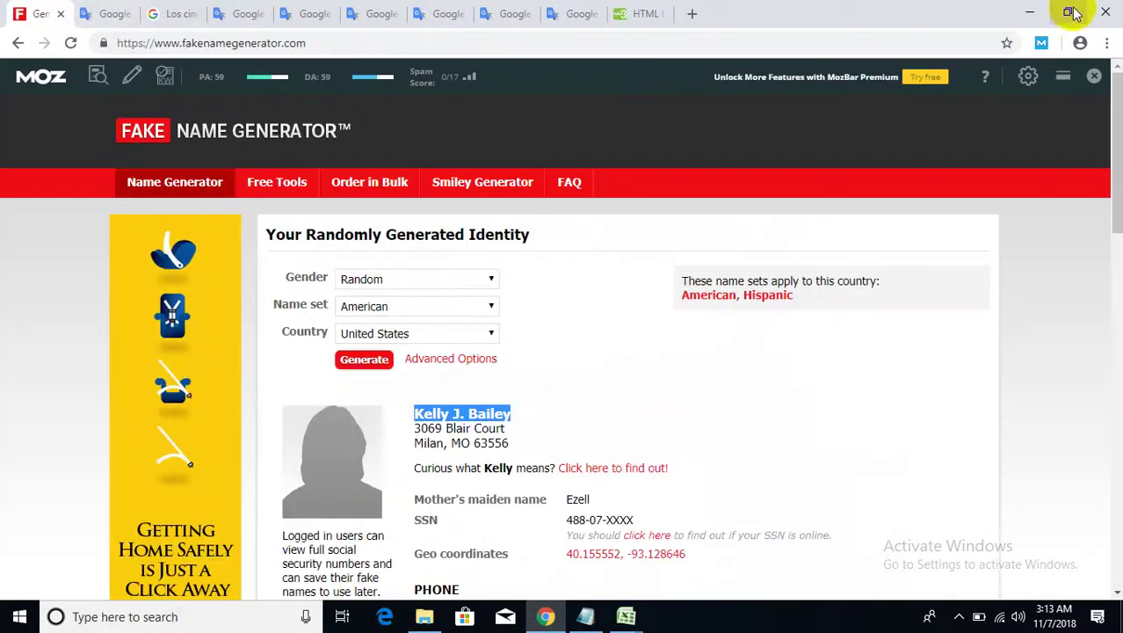
pyautogui.click(1105, 13)
pyautogui.click(584, 362)
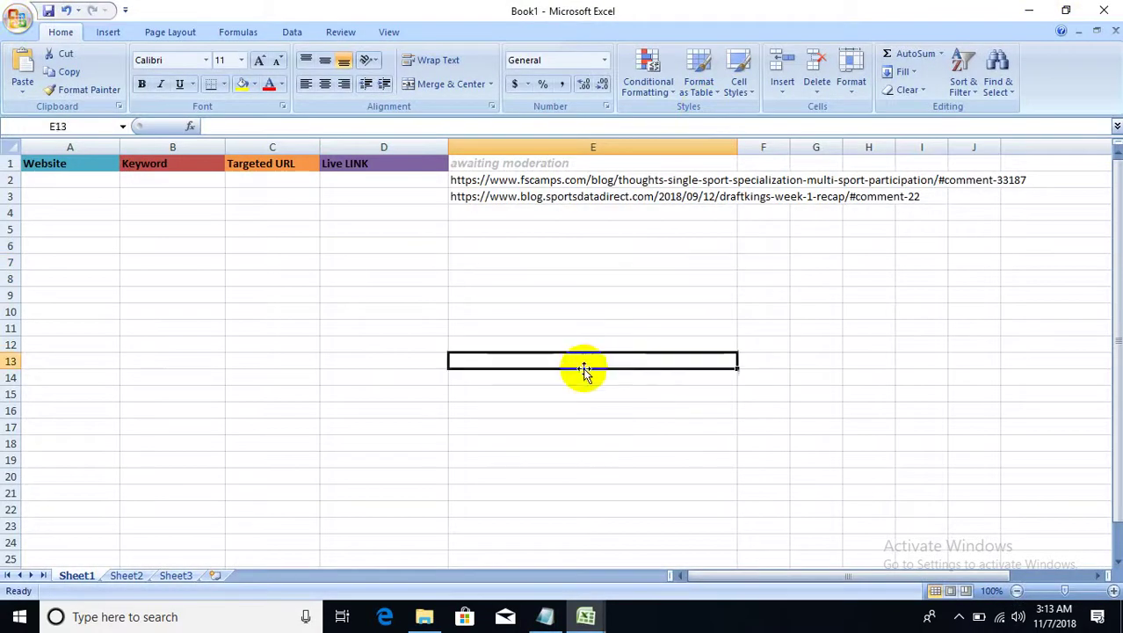
pyautogui.click(604, 294)
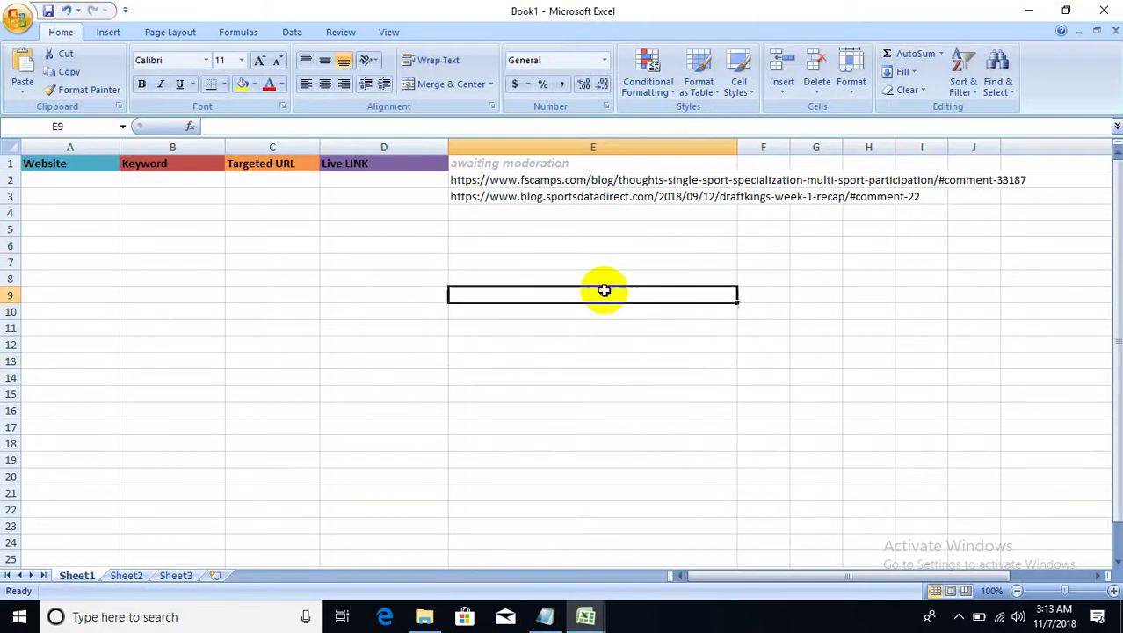
pyautogui.click(545, 616)
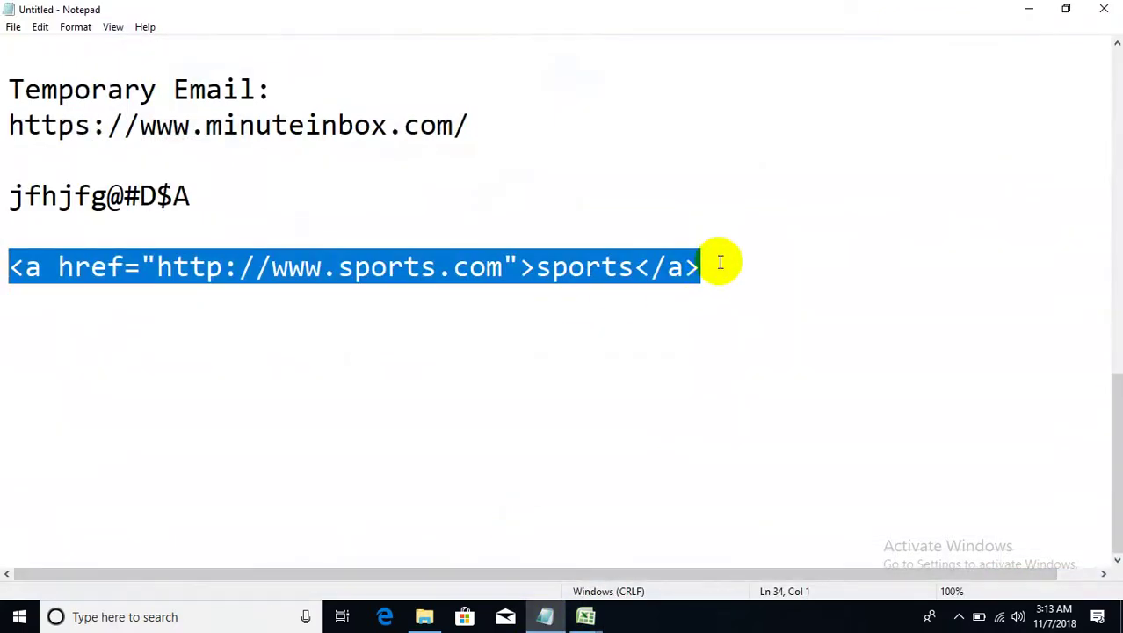
# - Read back through the client requirement notes in Notepad
pyautogui.click(757, 273)
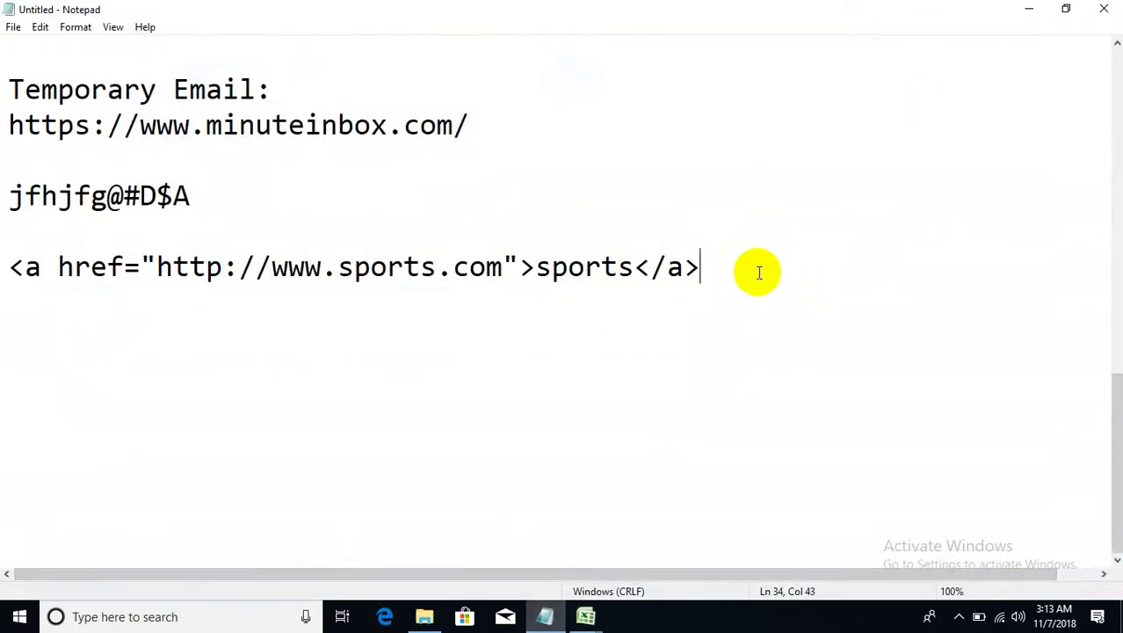
pyautogui.press('Up')
pyautogui.scroll(7, 764, 264)
pyautogui.scroll(-6, 764, 263)
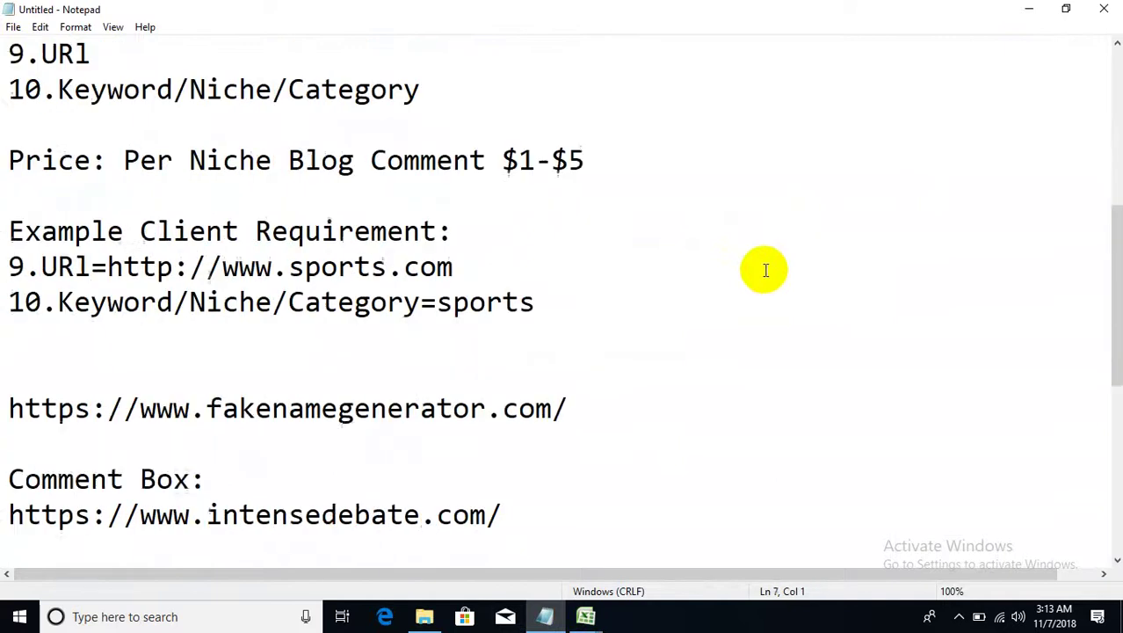
pyautogui.click(733, 262)
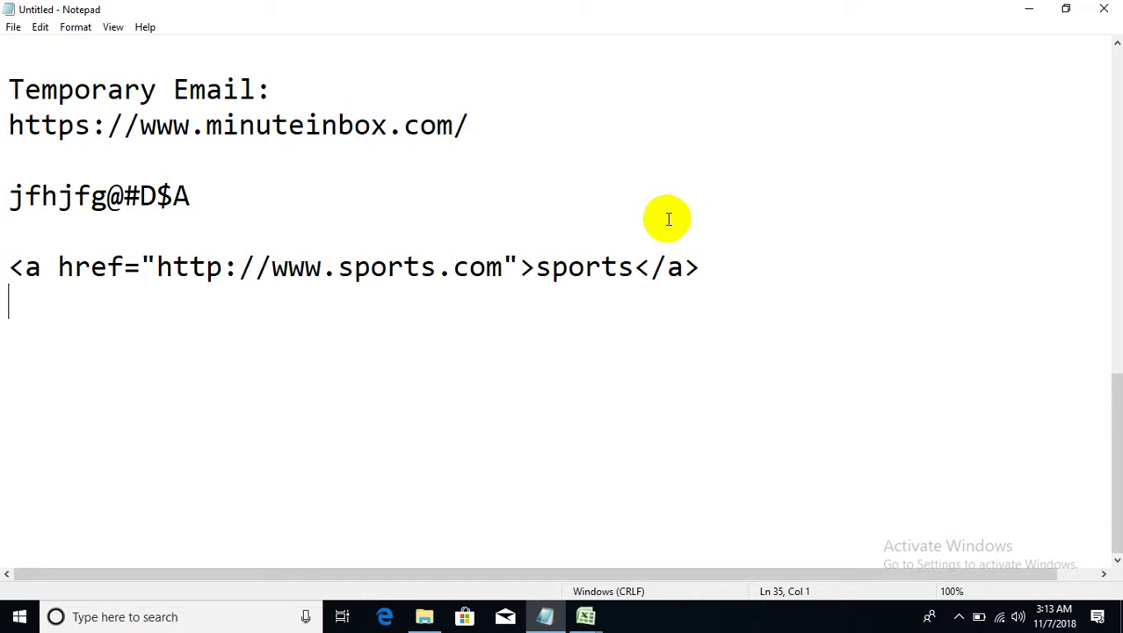
pyautogui.scroll(9, 588, 220)
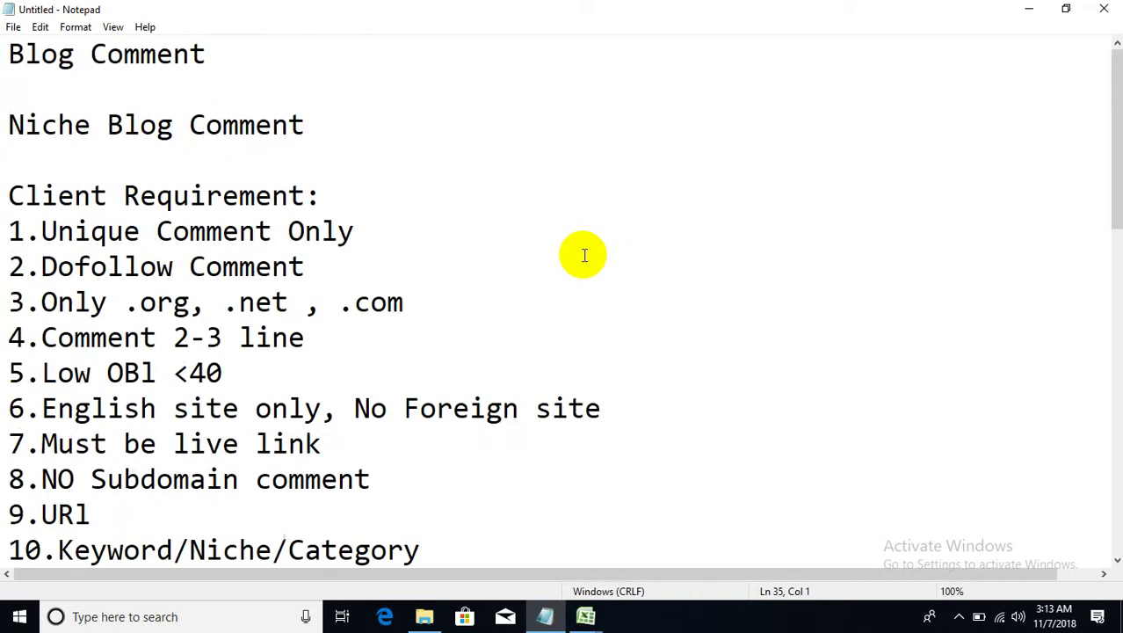
# - Minimize Notepad, Excel and File Explorer, and launch Google Chrome from the desktop
pyautogui.click(1029, 9)
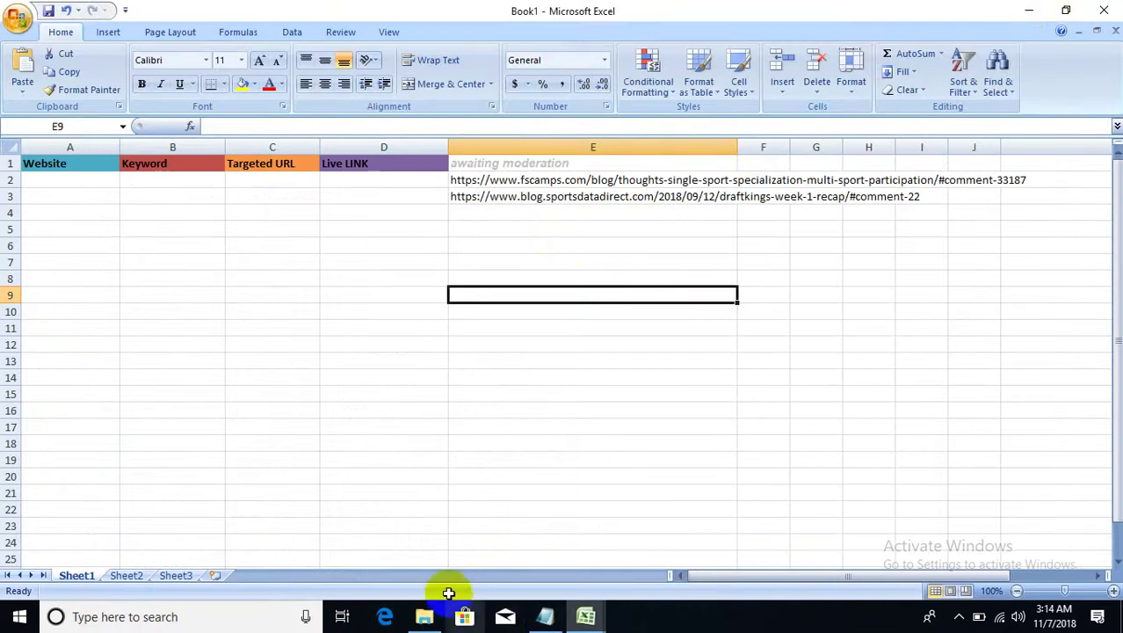
pyautogui.click(1023, 11)
pyautogui.click(890, 120)
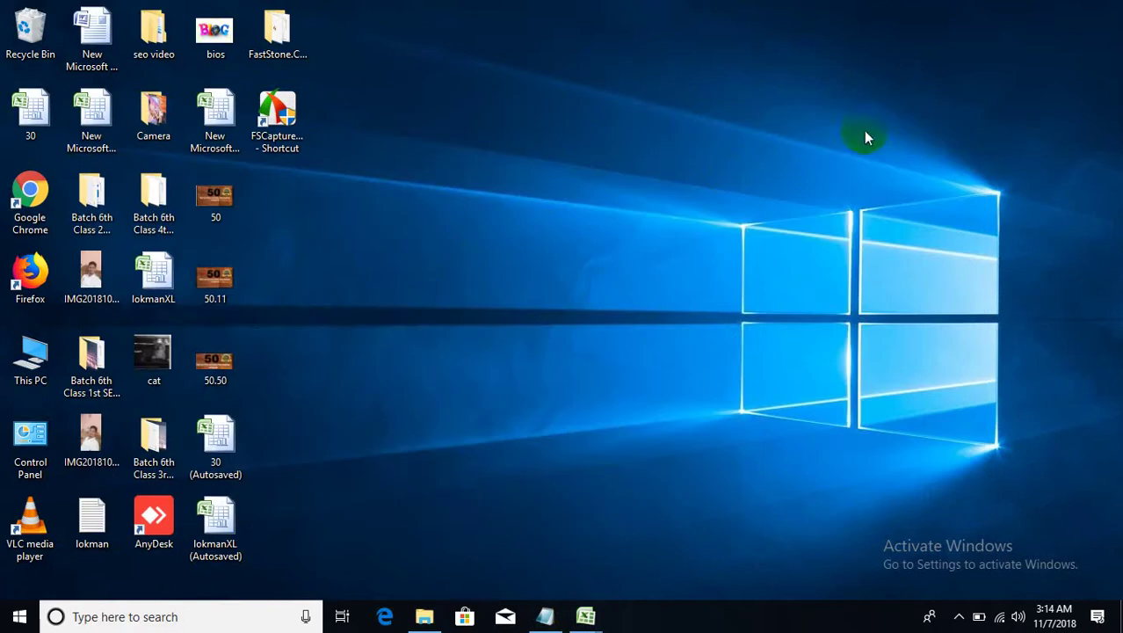
pyautogui.doubleClick(31, 193)
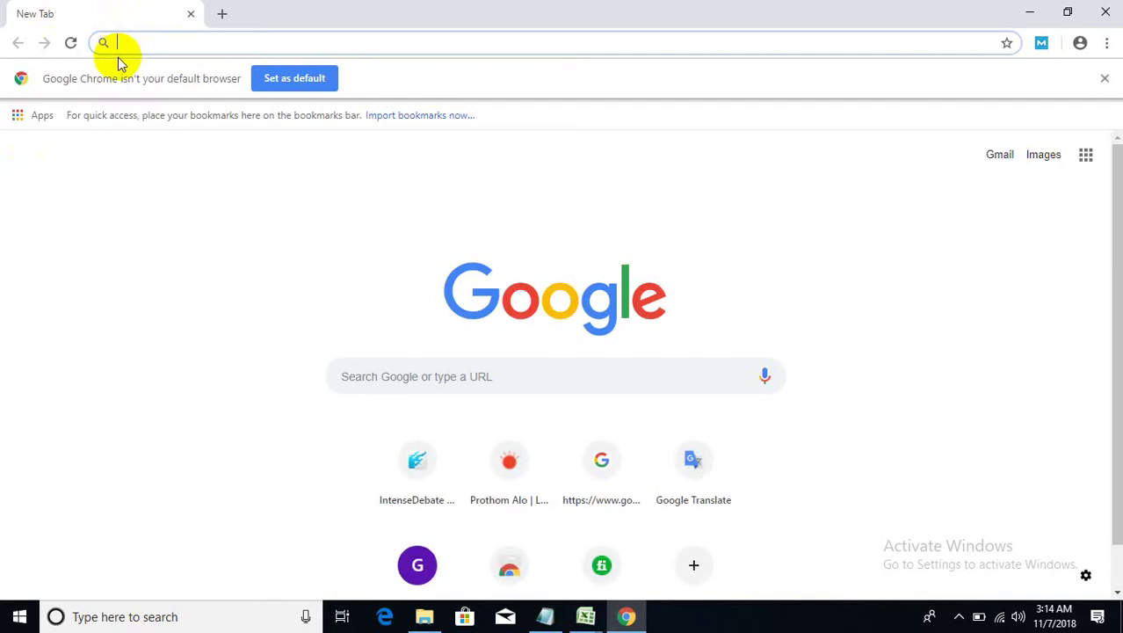
# - Enter the seller's fiverr.com profile address and open their profile with the $5 backlinks gig
pyautogui.write('fiverr.com')
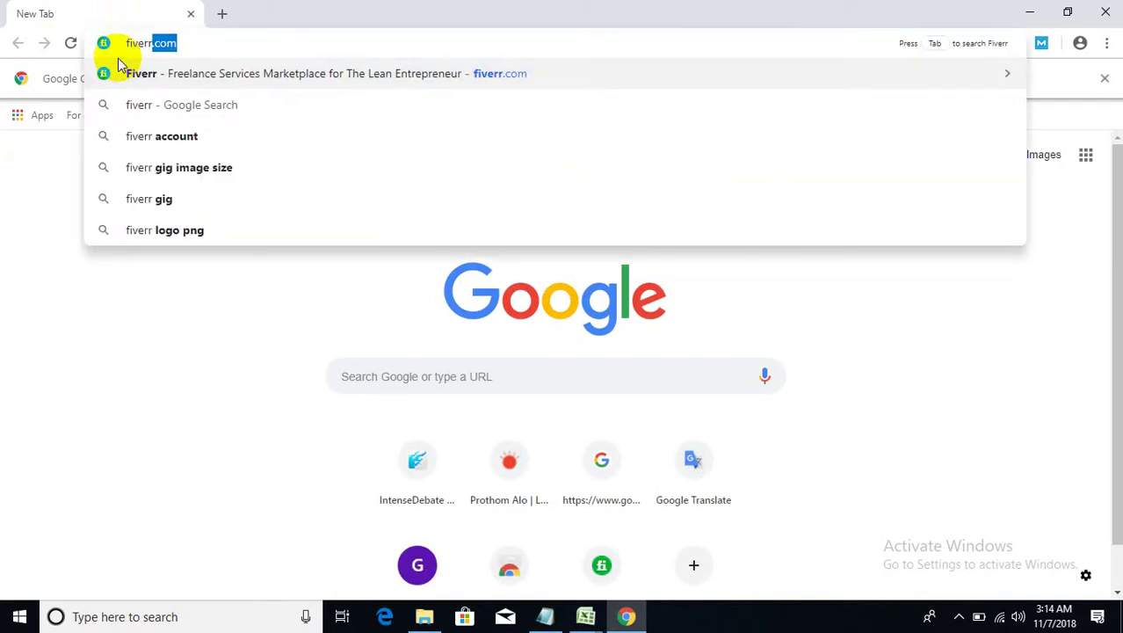
pyautogui.press('Right')
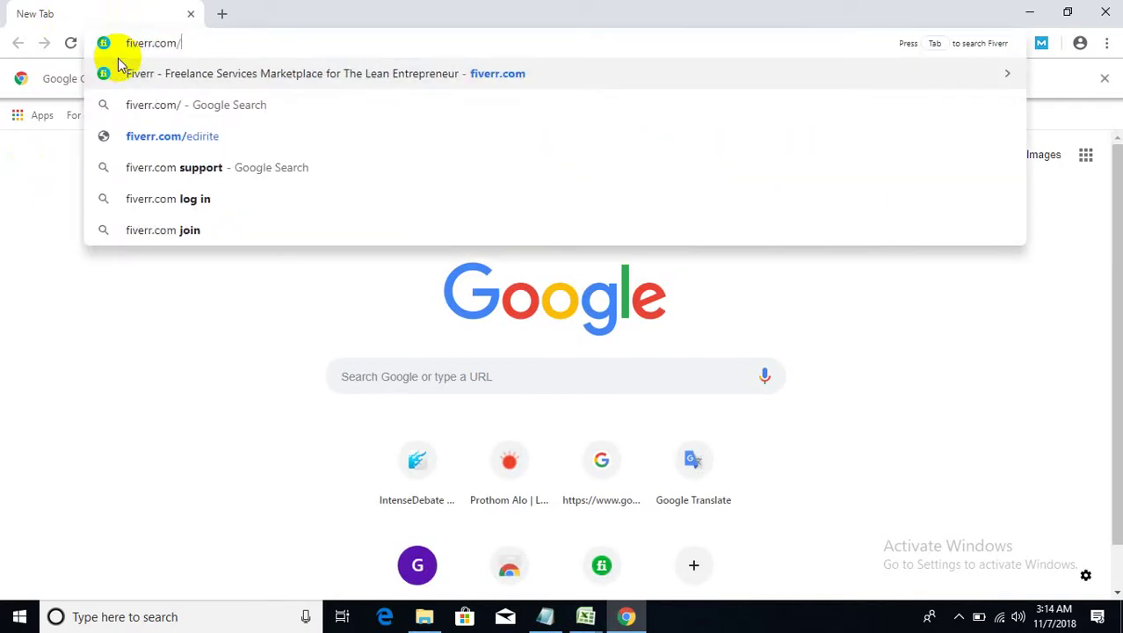
pyautogui.write('ar')
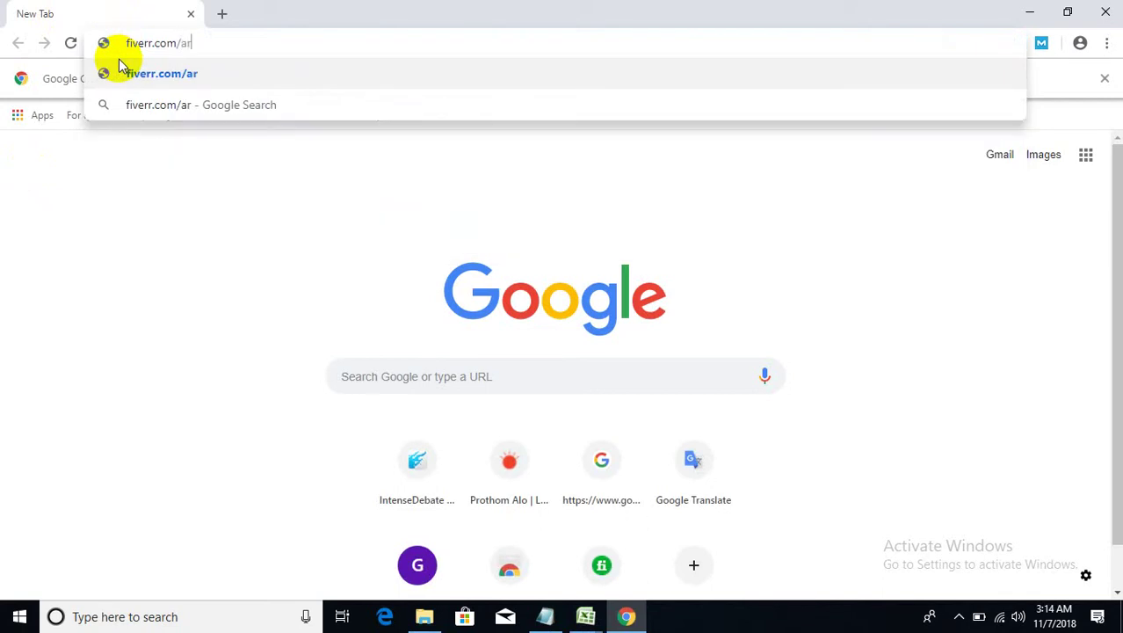
pyautogui.write('unima86')
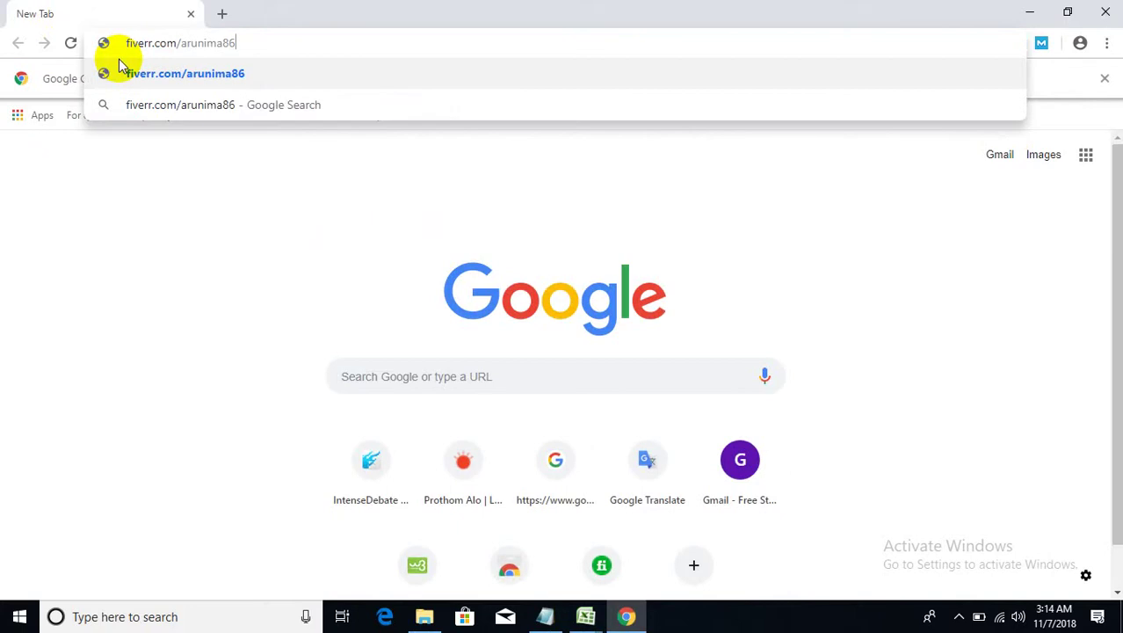
pyautogui.click(122, 73)
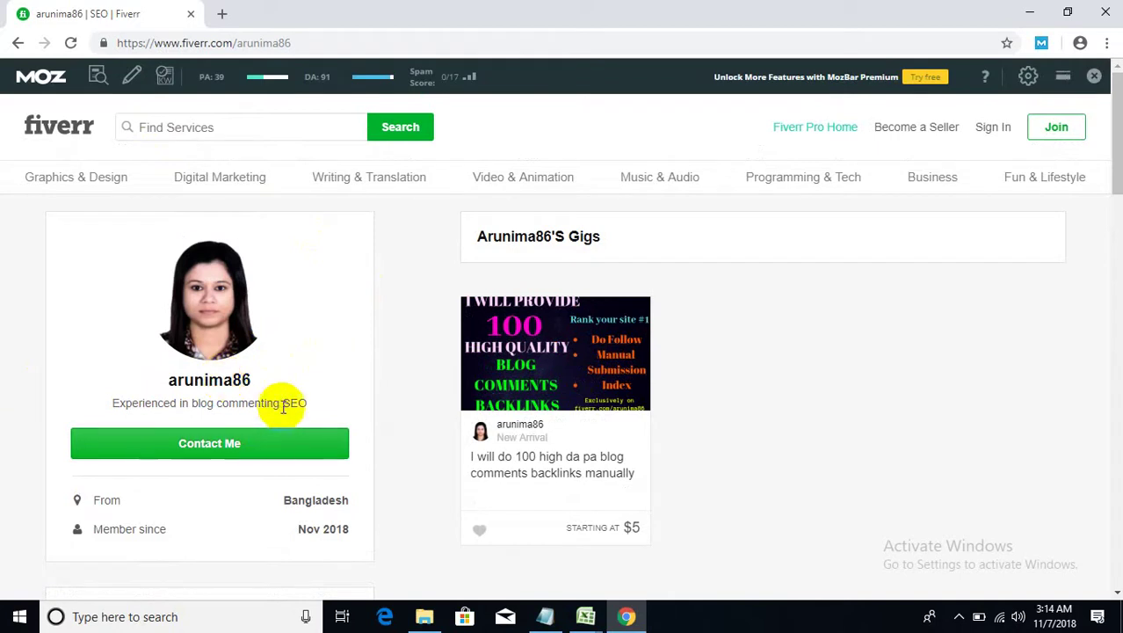
# - Read the seller's bio, highlighting its mention of blog commenting
pyautogui.moveTo(283, 406); pyautogui.dragTo(190, 406)
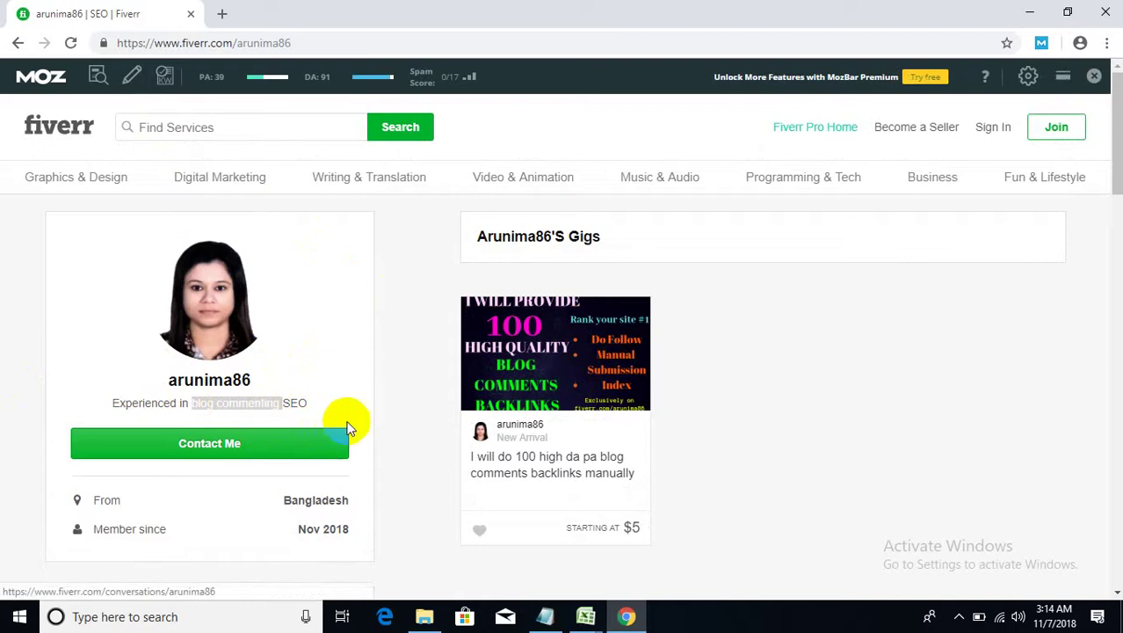
pyautogui.scroll(-1, 358, 415)
pyautogui.scroll(-2, 358, 415)
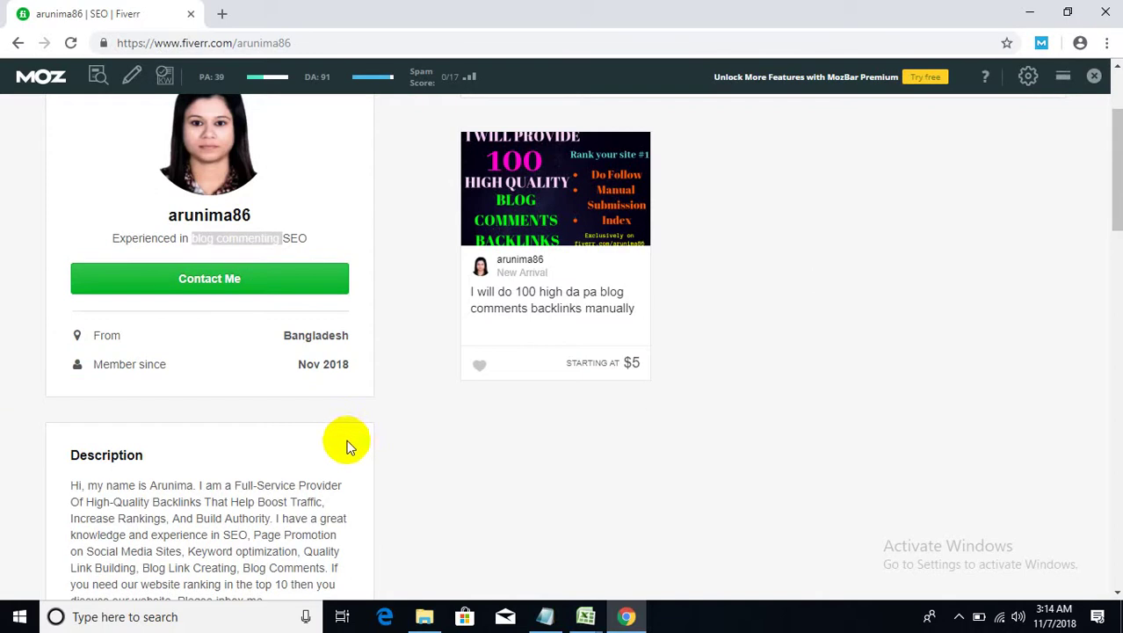
pyautogui.scroll(-1, 227, 354)
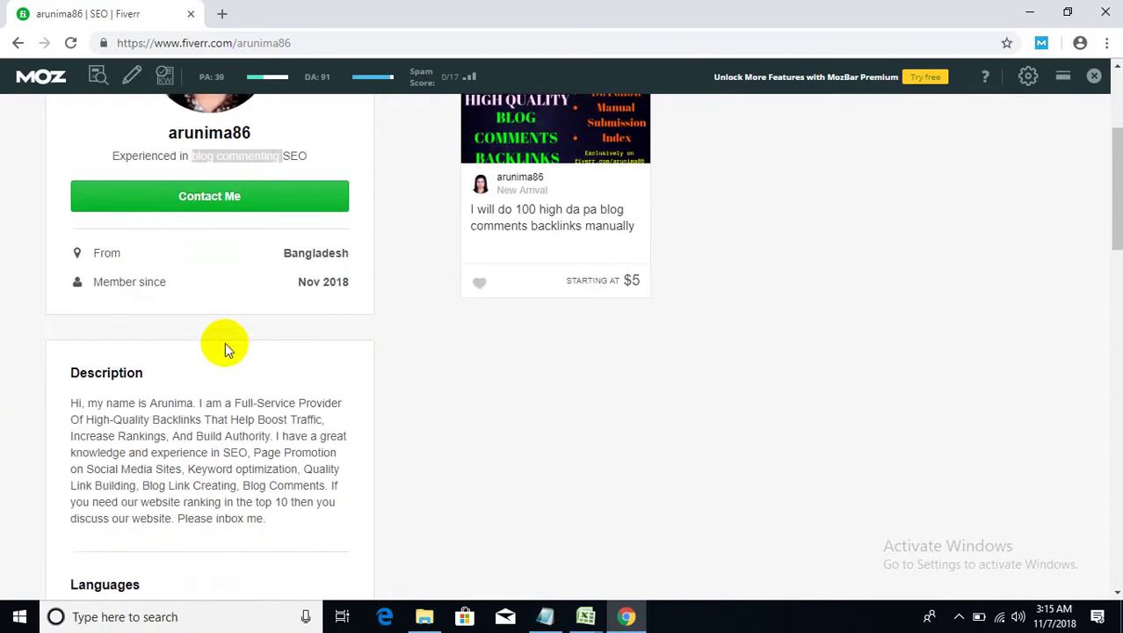
pyautogui.click(303, 255)
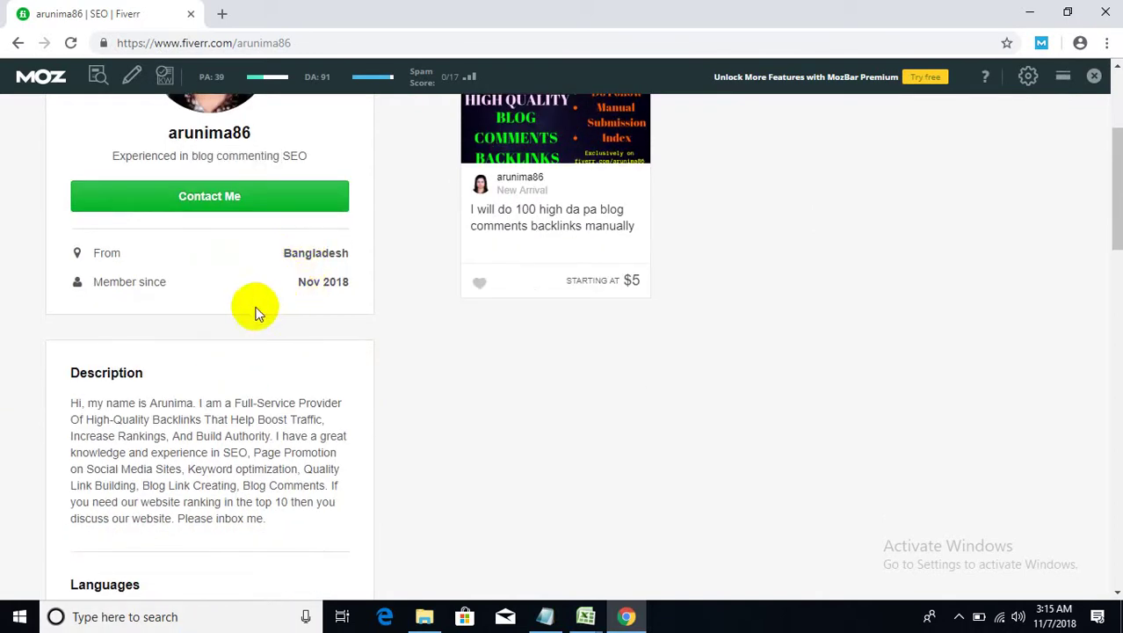
pyautogui.scroll(-1, 165, 317)
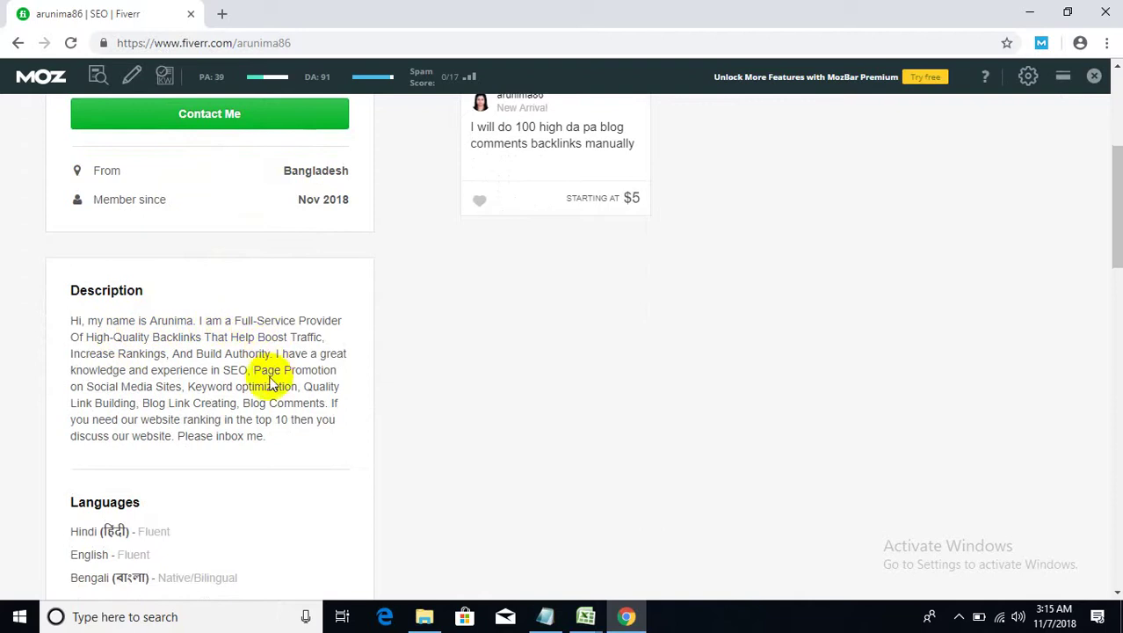
pyautogui.scroll(-1, 273, 384)
# - Review the description, English and Bengali Native/Bilingual language levels, and linked Google account
pyautogui.moveTo(119, 255); pyautogui.dragTo(347, 353)
pyautogui.scroll(-2, 255, 351)
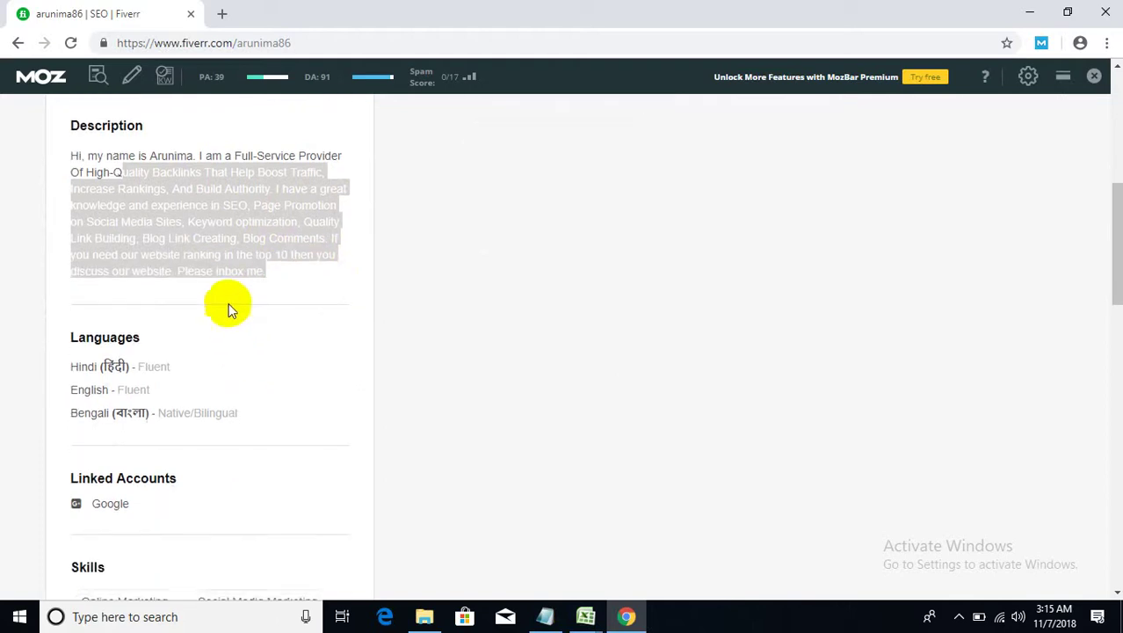
pyautogui.click(181, 288)
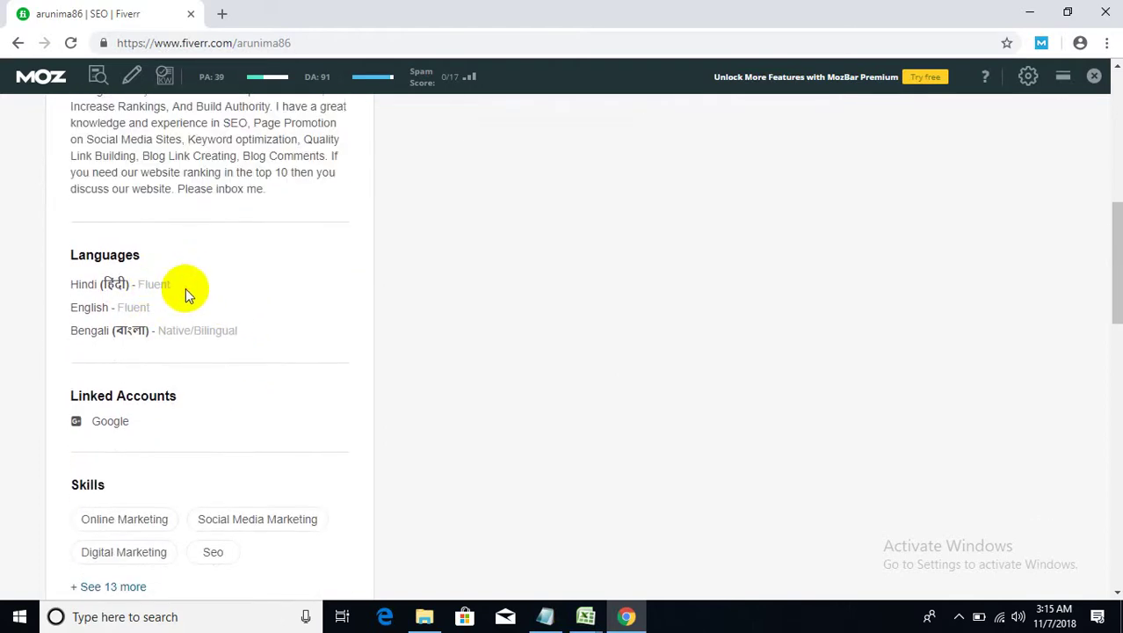
pyautogui.doubleClick(130, 301)
pyautogui.moveTo(183, 331); pyautogui.dragTo(250, 328)
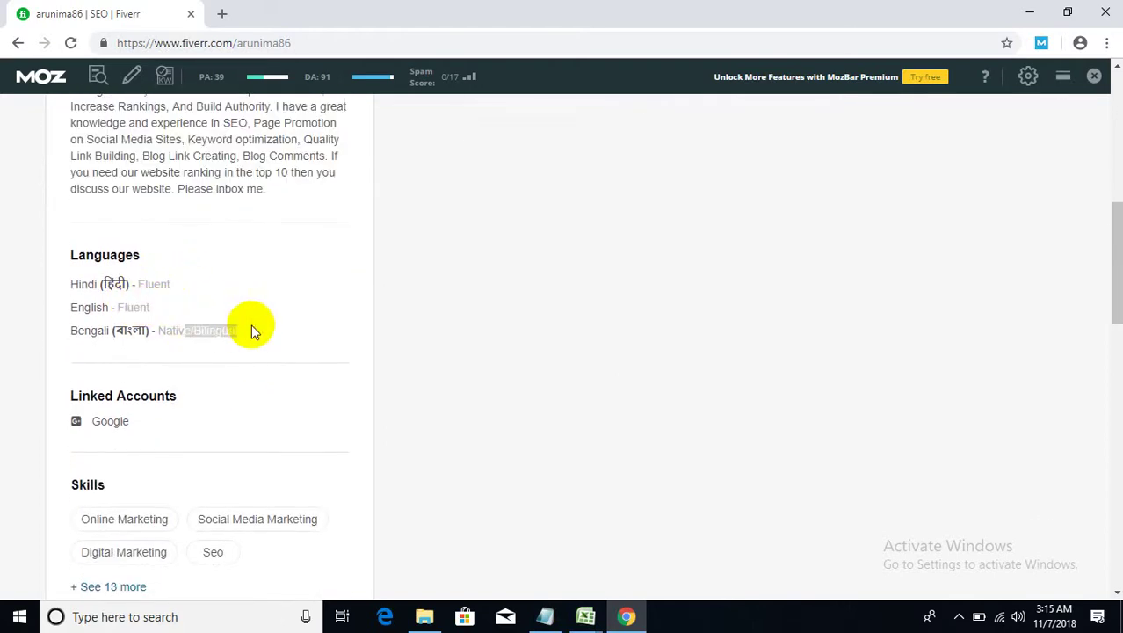
pyautogui.scroll(-2, 163, 363)
pyautogui.click(136, 258)
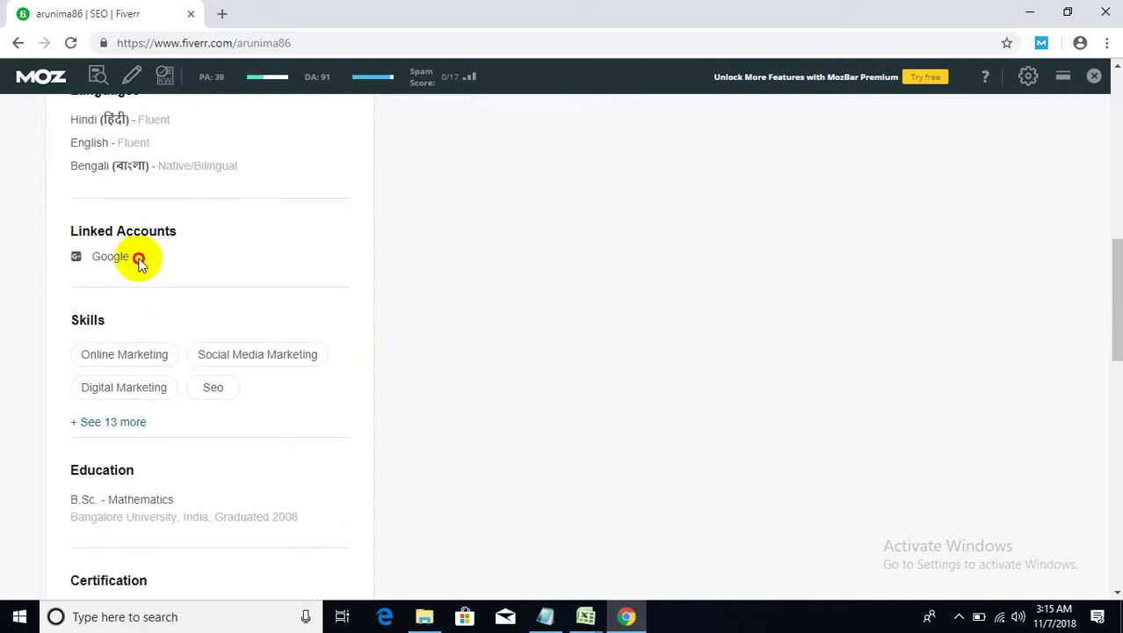
pyautogui.moveTo(121, 260); pyautogui.dragTo(97, 261)
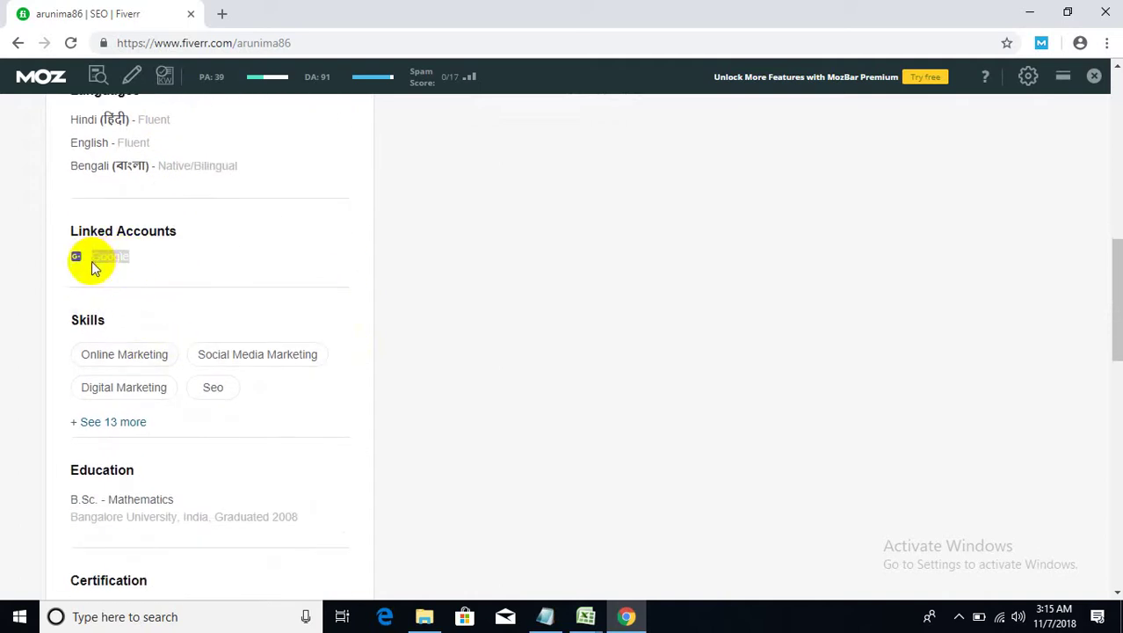
pyautogui.click(118, 255)
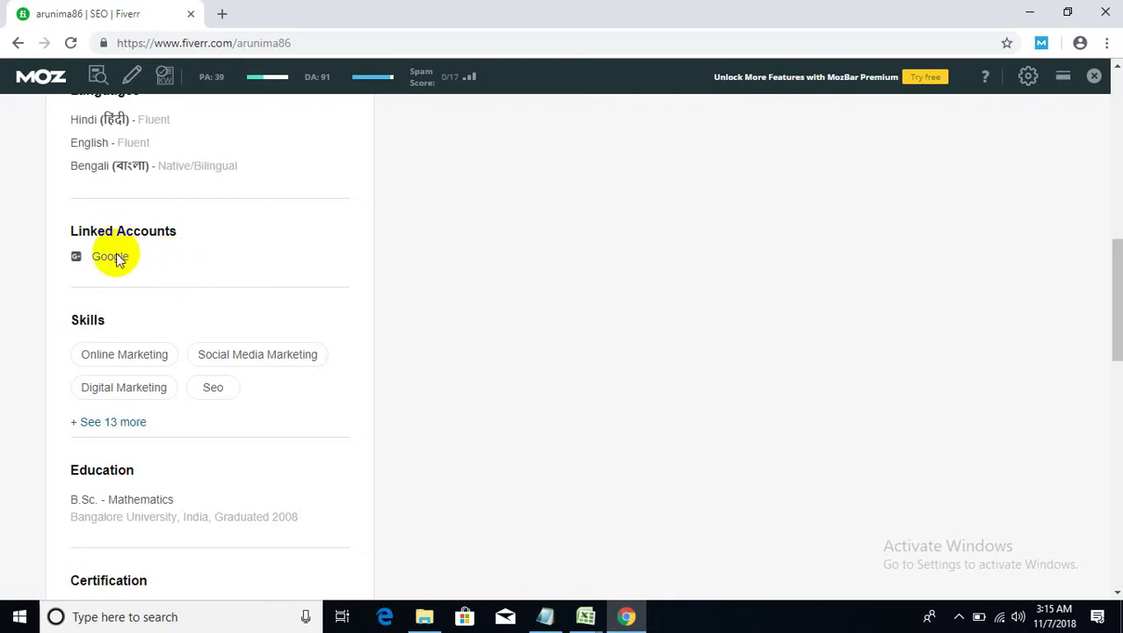
# - Expand the 13 extra skill tags, check Education and Certification, and scroll back up
pyautogui.scroll(-1, 96, 298)
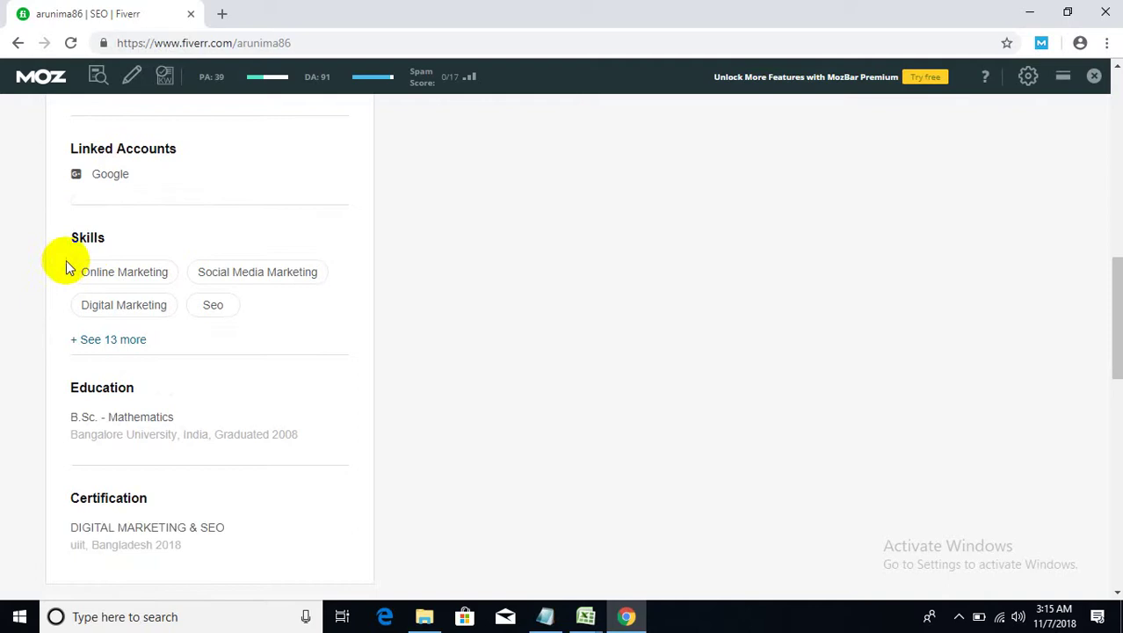
pyautogui.click(123, 339)
pyautogui.scroll(-4, 88, 338)
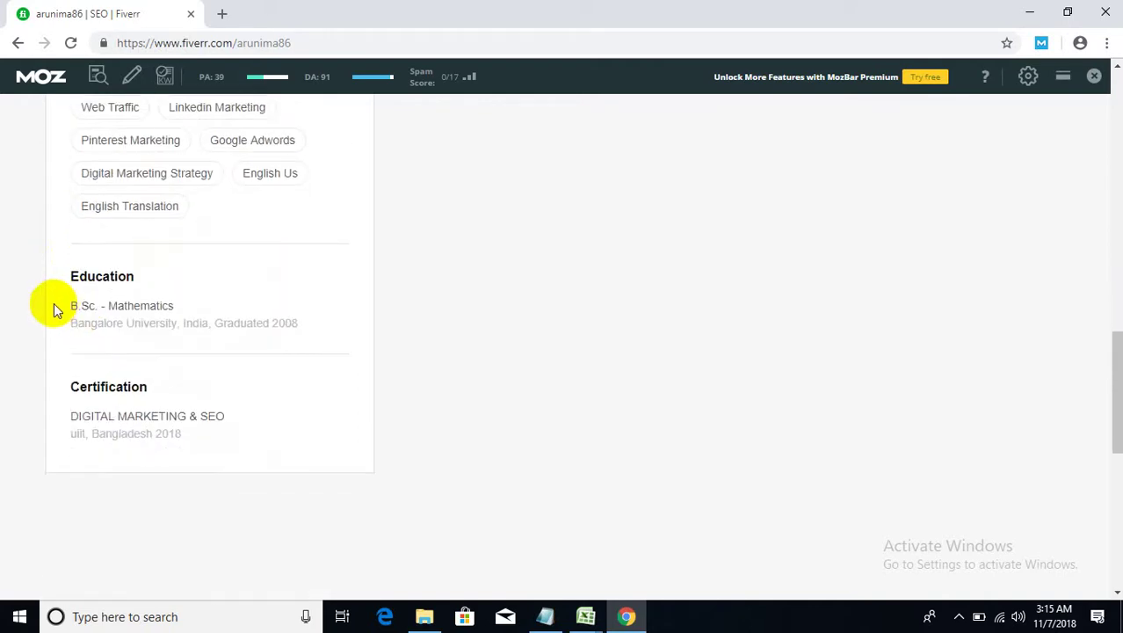
pyautogui.scroll(-1, 50, 299)
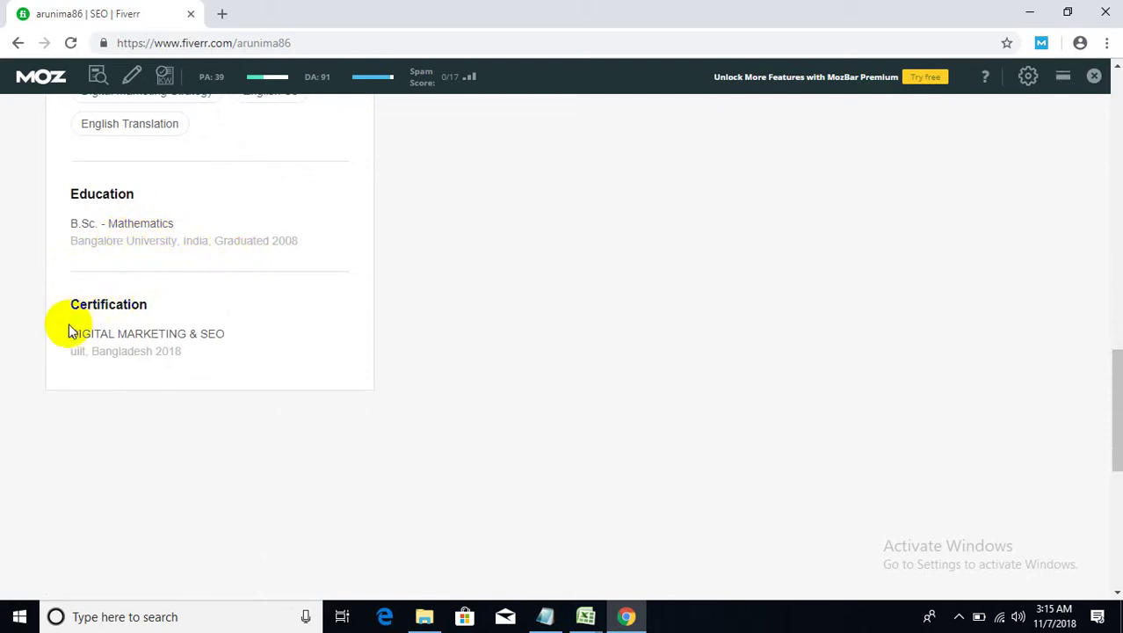
pyautogui.click(236, 338)
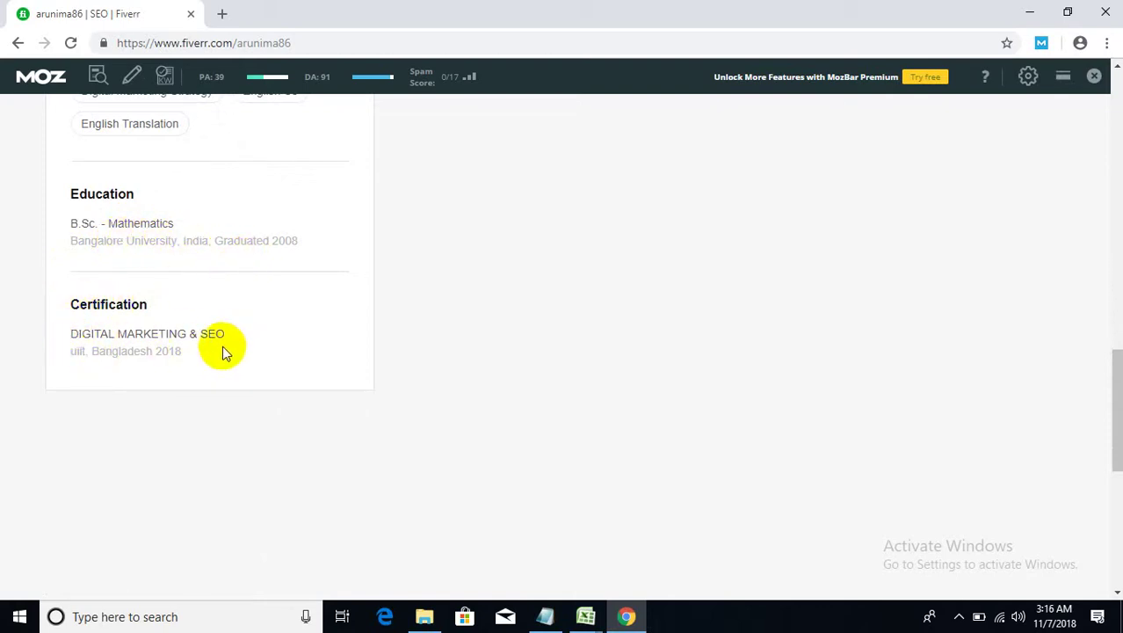
pyautogui.scroll(4, 577, 412)
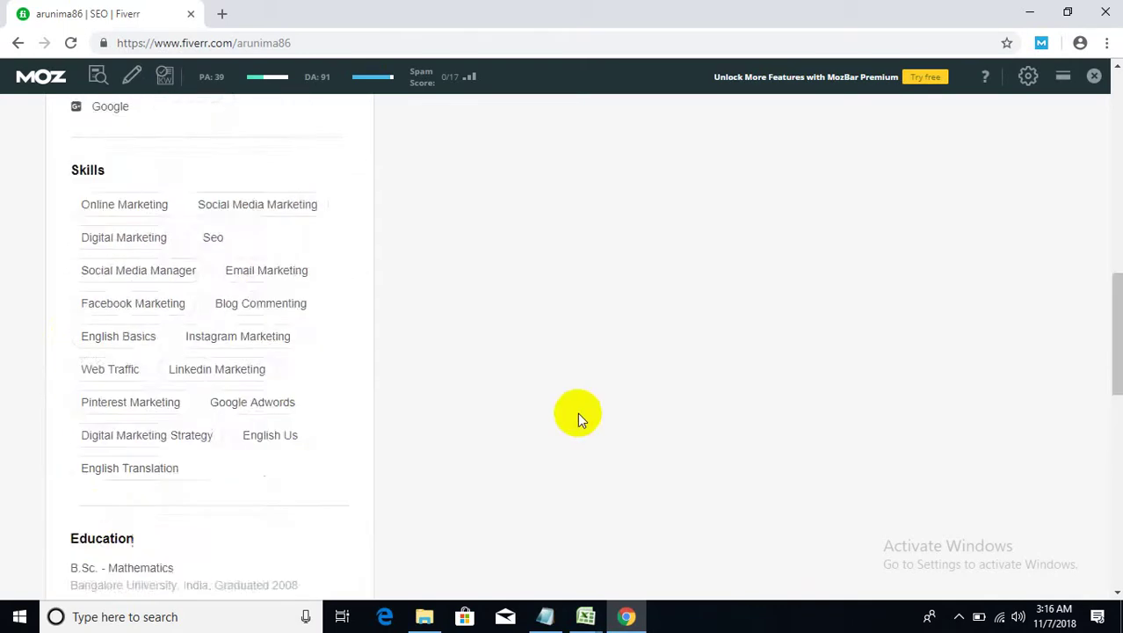
pyautogui.scroll(10, 580, 410)
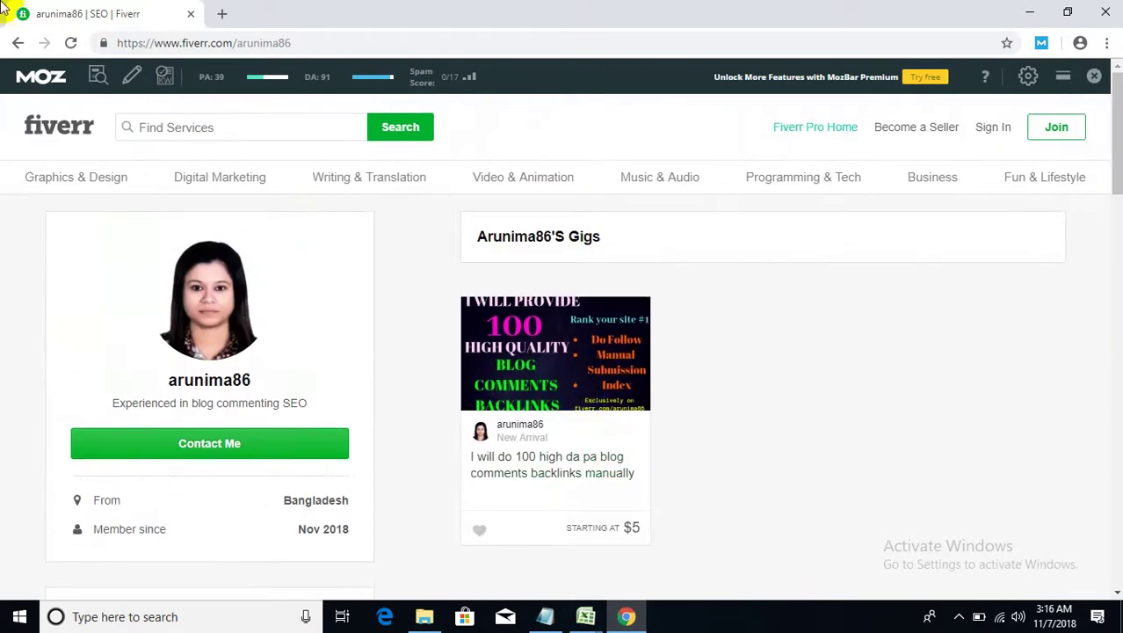
# - Open the 'I Will Do 100 High Da Pa Blog Comments Backlinks Manually' gig and compare its packages
pyautogui.click(563, 481)
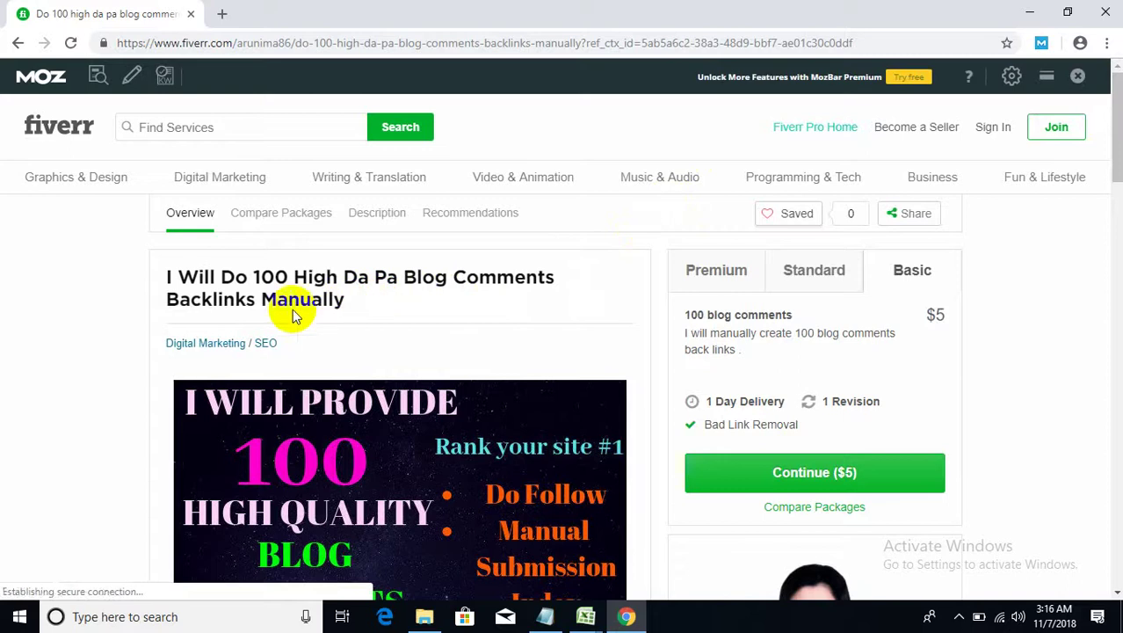
pyautogui.scroll(-1, 146, 354)
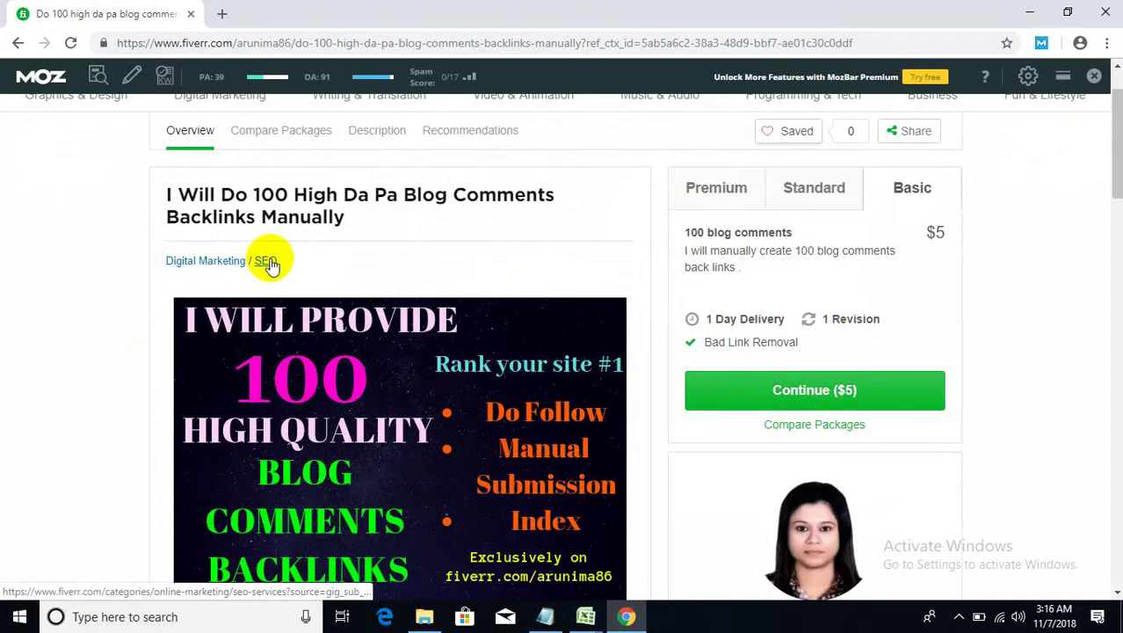
pyautogui.scroll(-5, 233, 369)
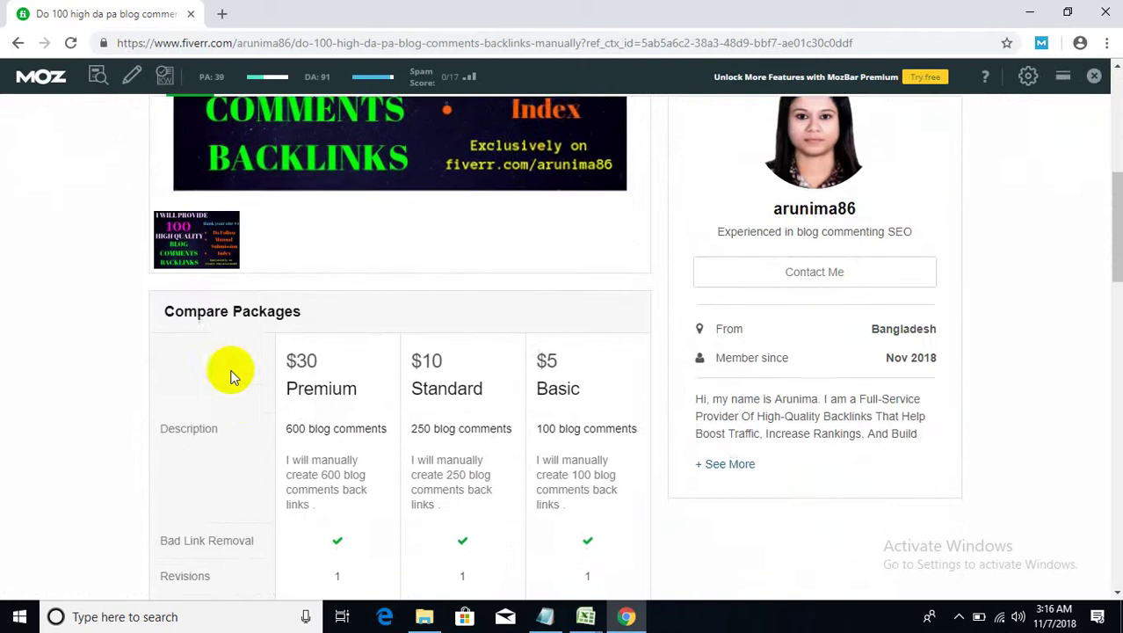
pyautogui.scroll(6, 240, 399)
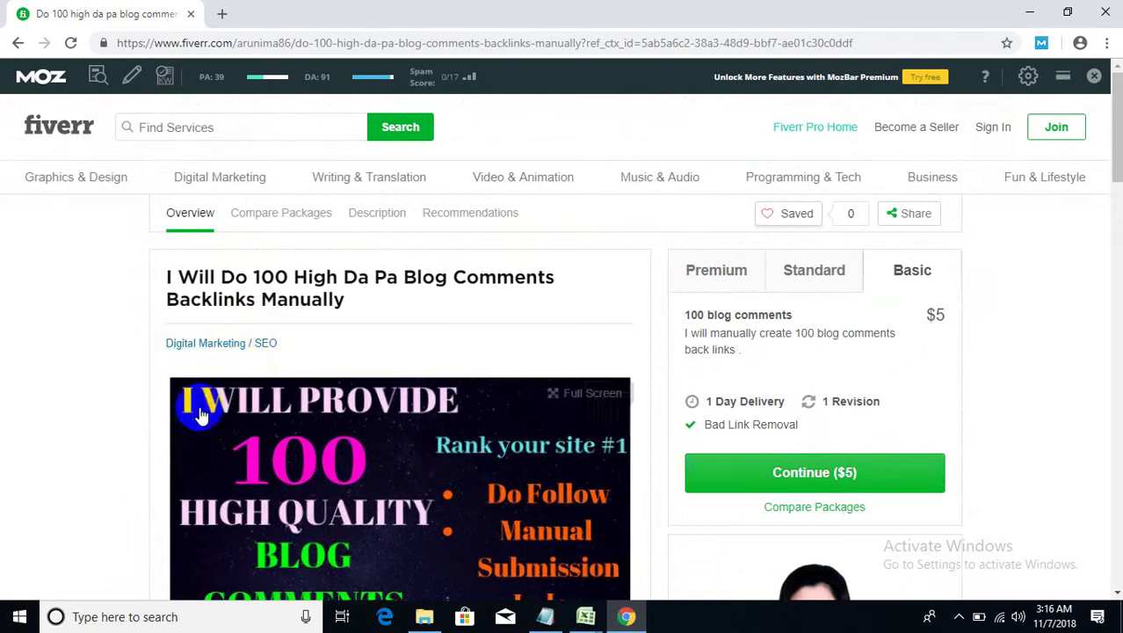
pyautogui.scroll(-2, 185, 420)
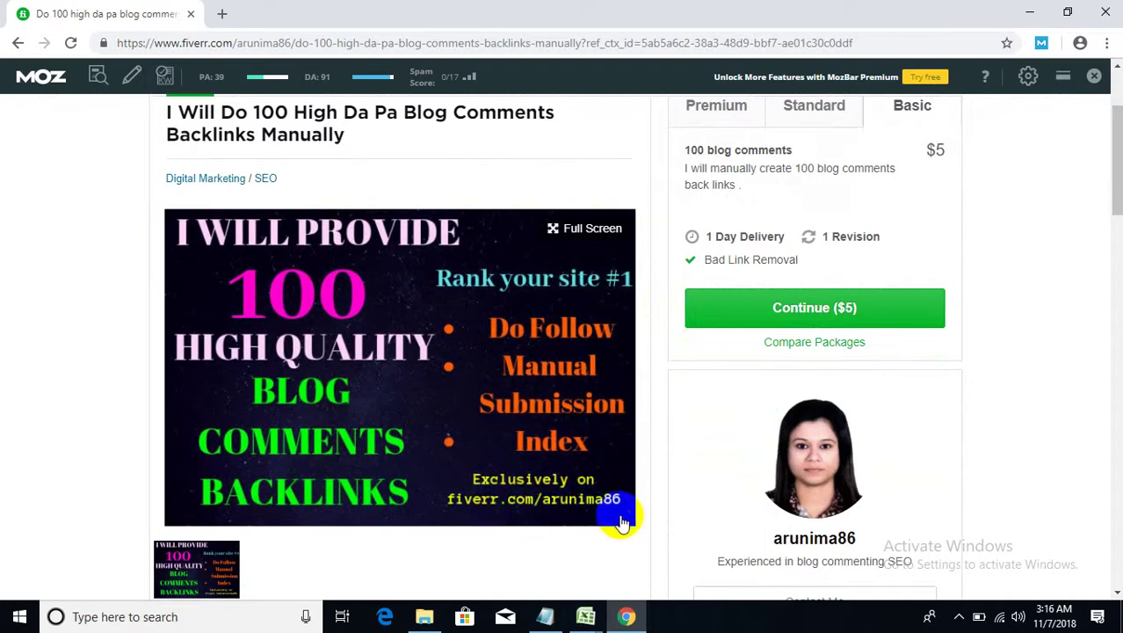
pyautogui.scroll(-1, 263, 422)
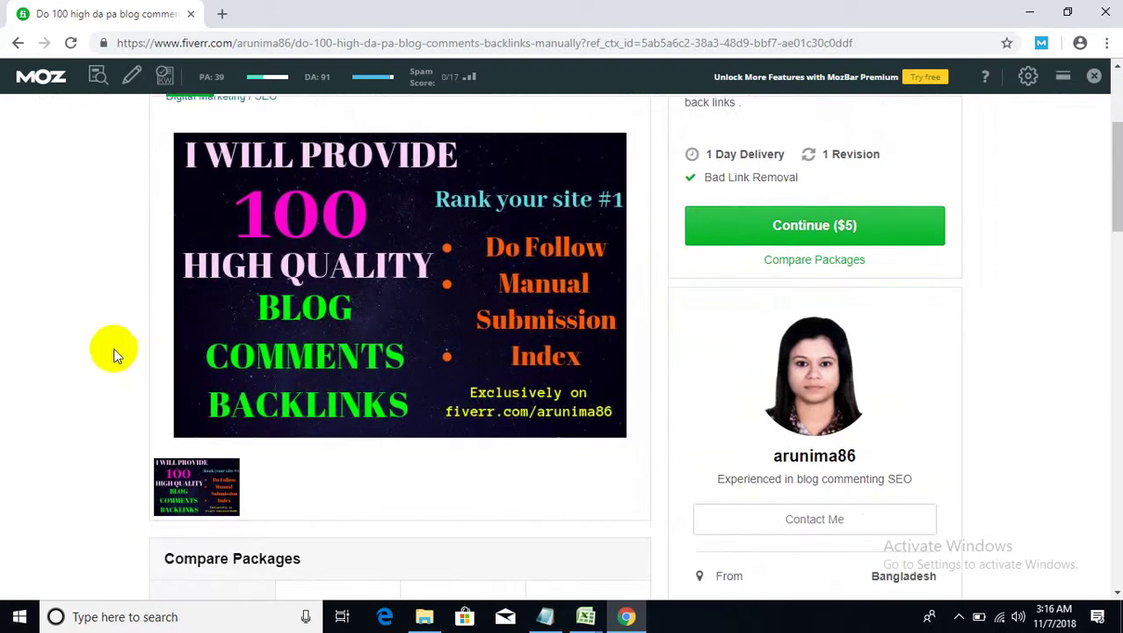
pyautogui.scroll(3, 112, 354)
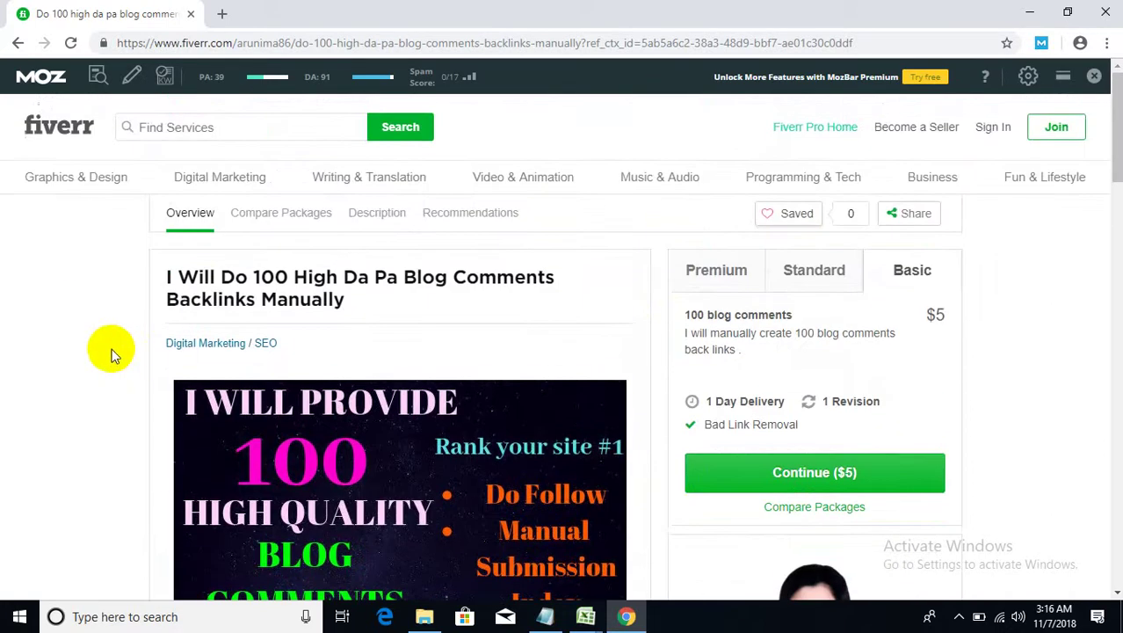
# - Go back to the seller's profile and open the blog-comment gig in a new tab
pyautogui.click(17, 43)
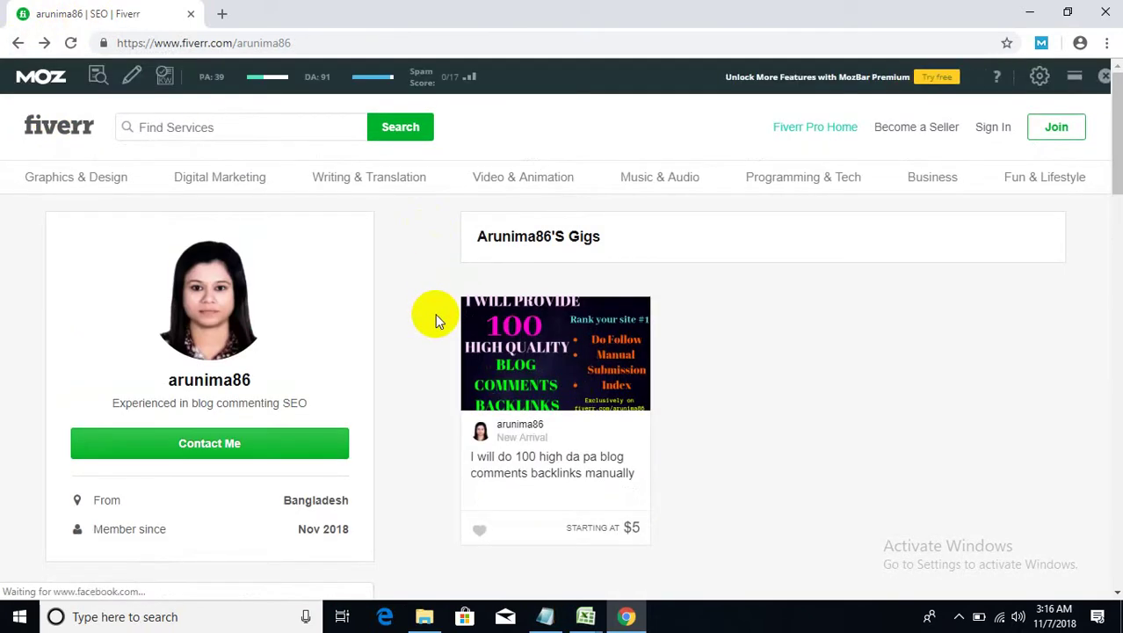
pyautogui.scroll(-1, 444, 323)
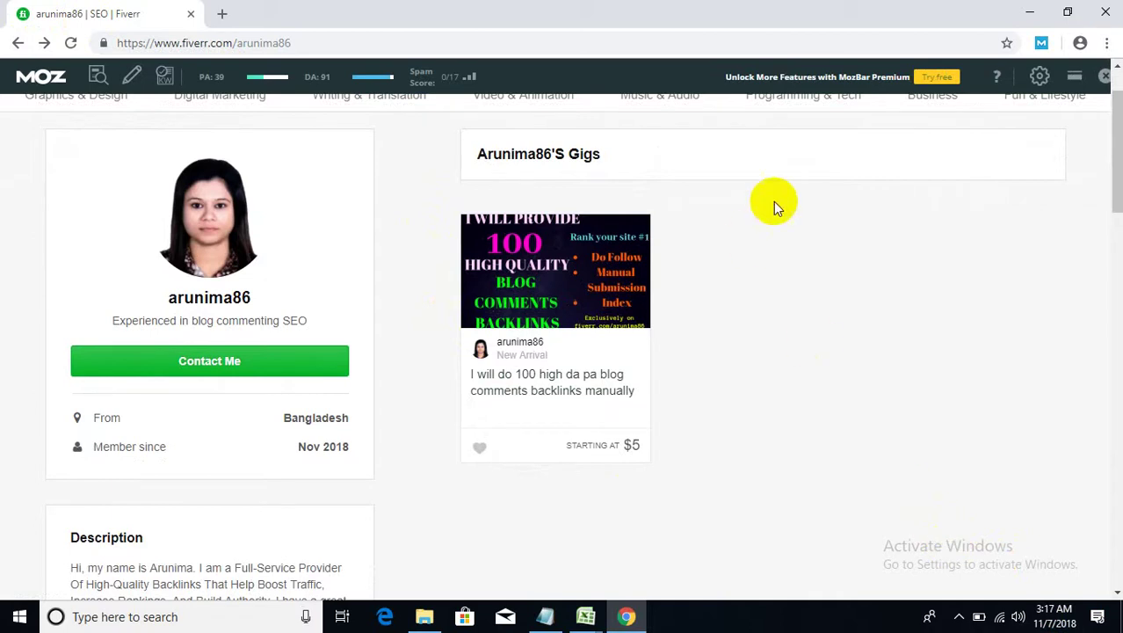
pyautogui.rightClick(572, 372)
pyautogui.click(633, 383)
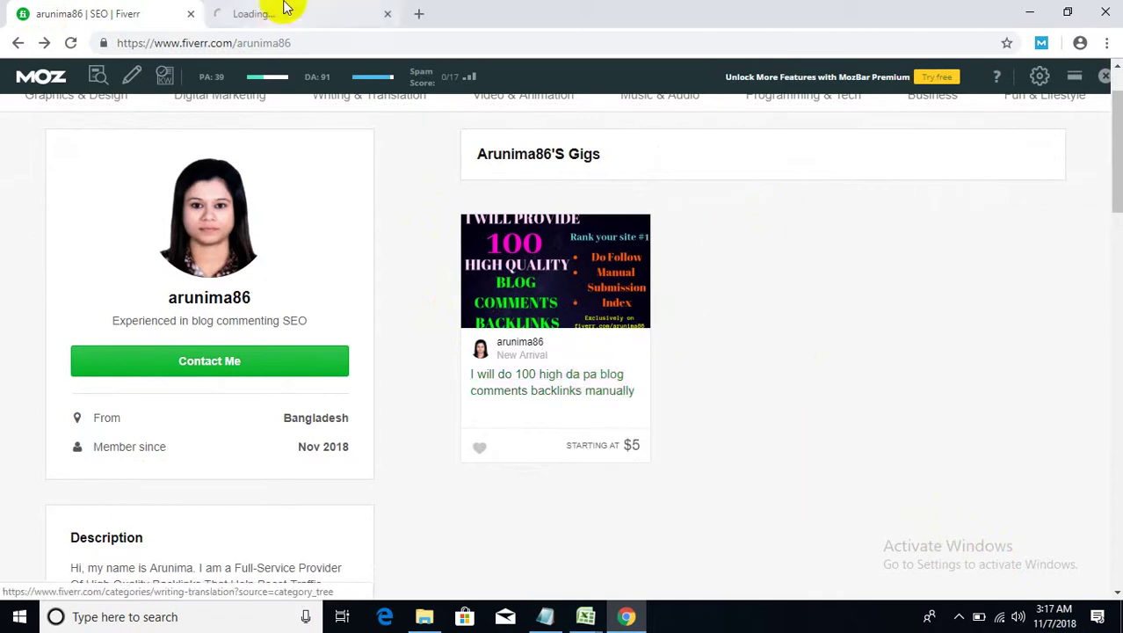
pyautogui.click(283, 11)
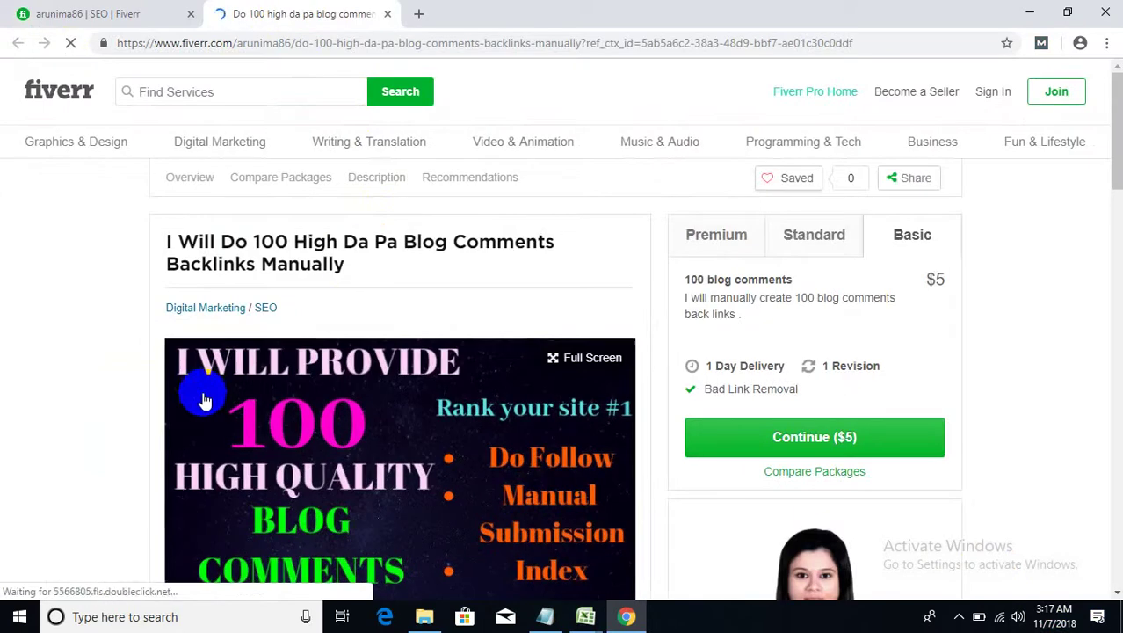
# - Scroll through the gig's About This Gig and Recommended For You sections
pyautogui.scroll(-3, 88, 378)
pyautogui.scroll(2, 88, 378)
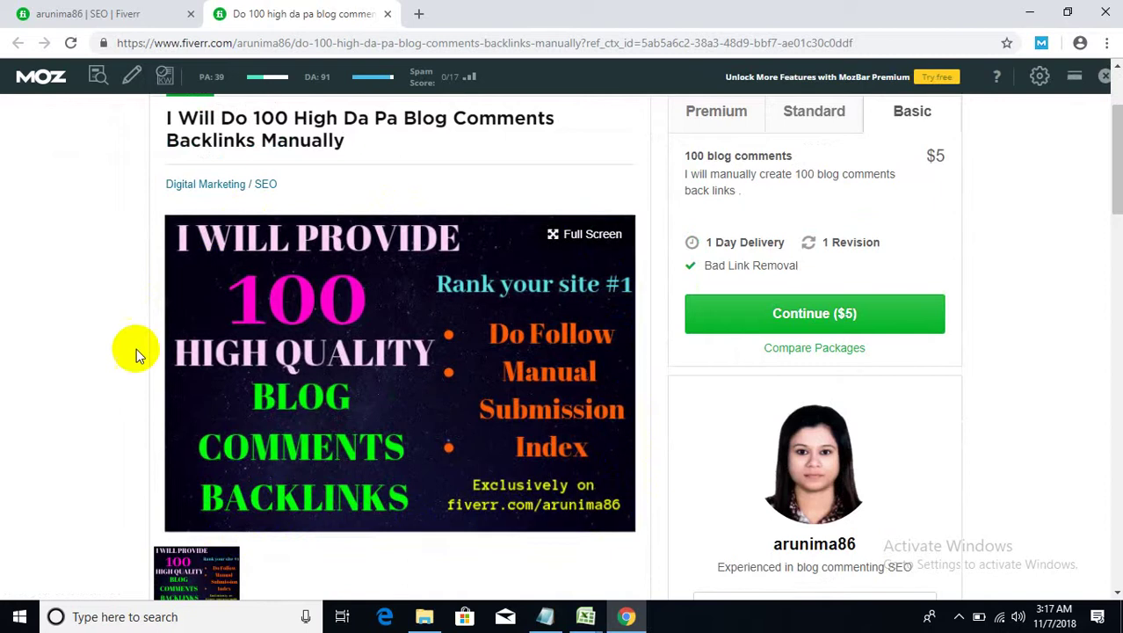
pyautogui.scroll(-2, 132, 356)
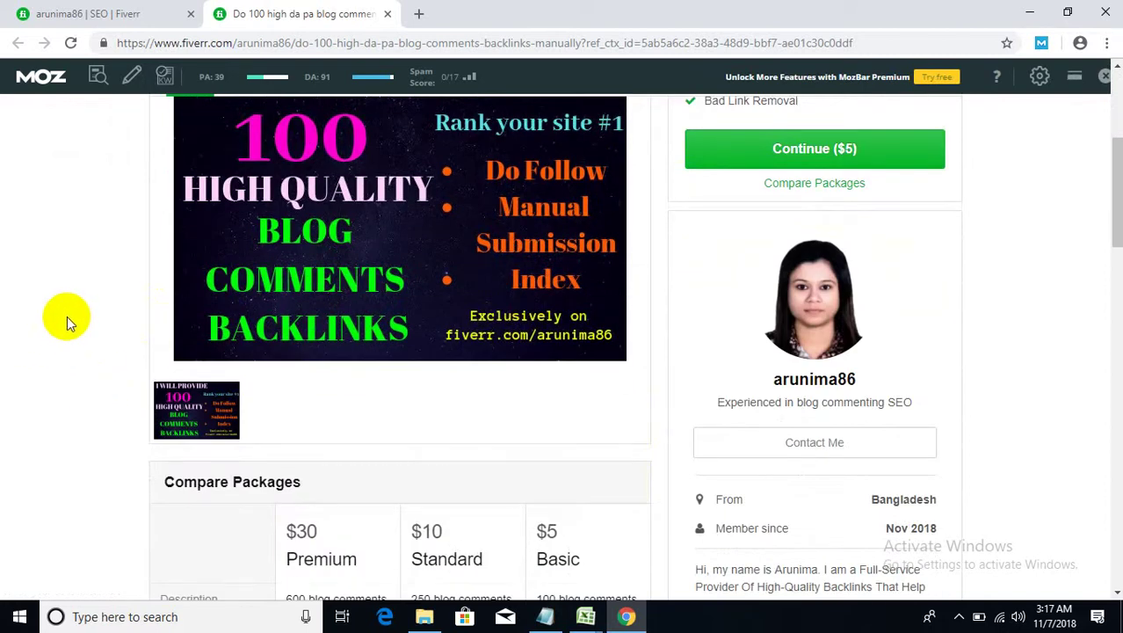
pyautogui.scroll(1, 67, 315)
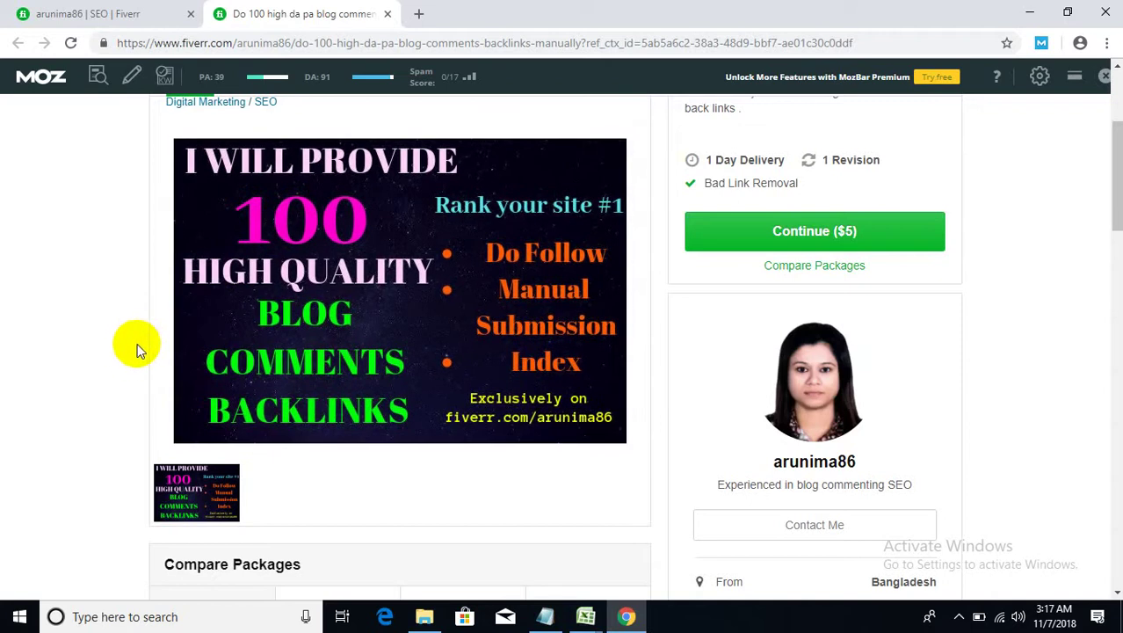
pyautogui.scroll(-1, 130, 353)
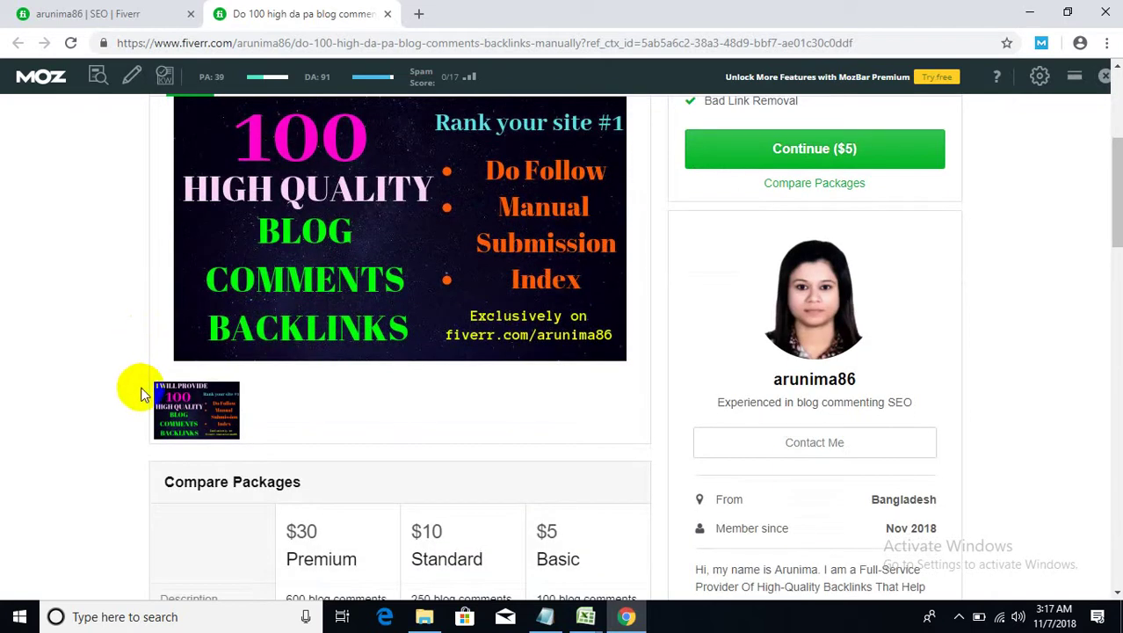
pyautogui.scroll(-5, 148, 413)
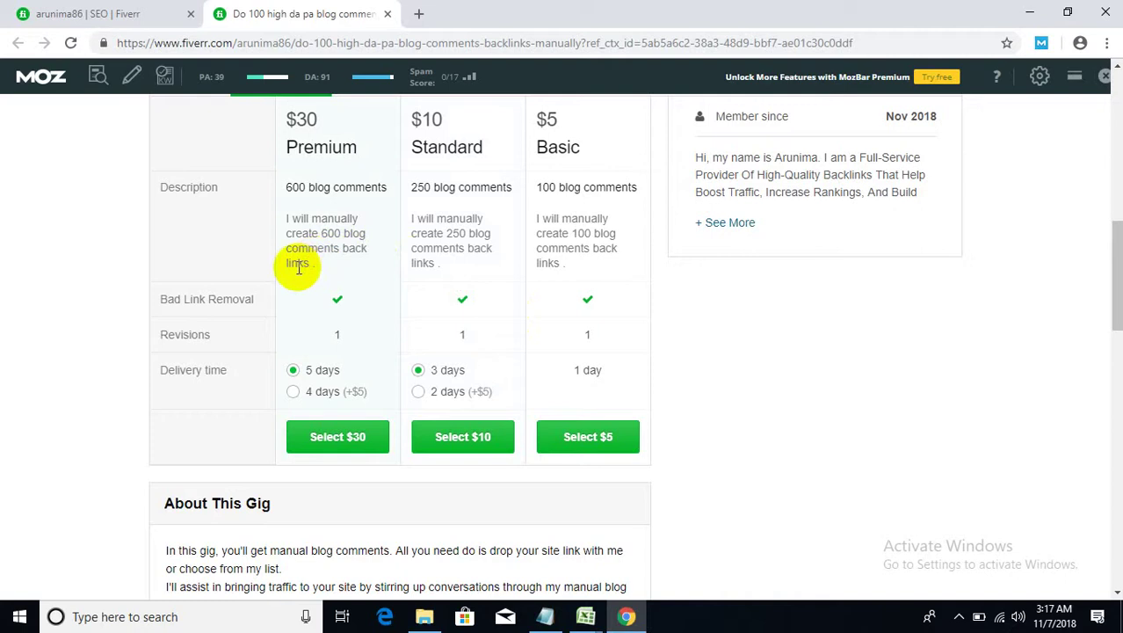
pyautogui.scroll(-4, 295, 270)
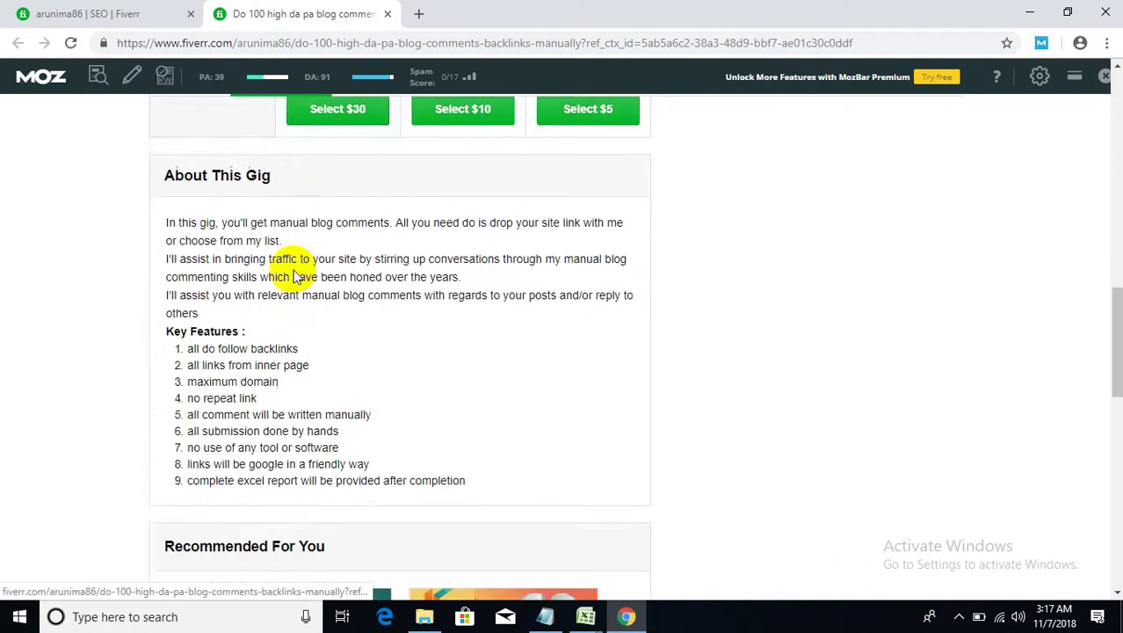
pyautogui.scroll(-1, 238, 270)
pyautogui.scroll(1, 239, 276)
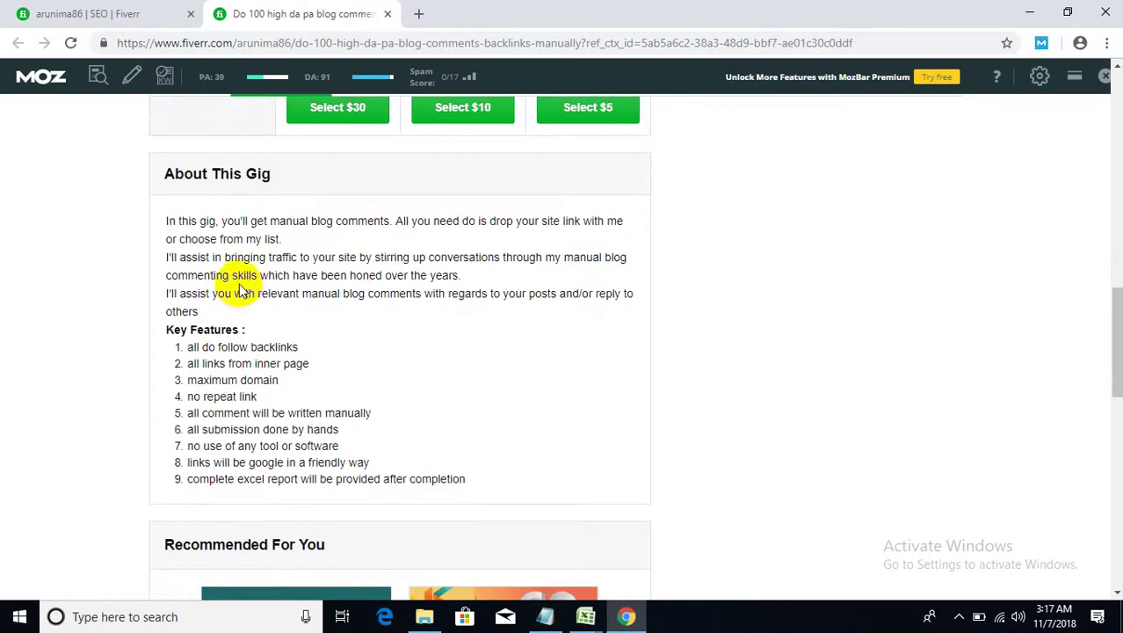
# - Highlight the description's lines on honed skills, relevant manual blog comments and Key Features
pyautogui.click(287, 240)
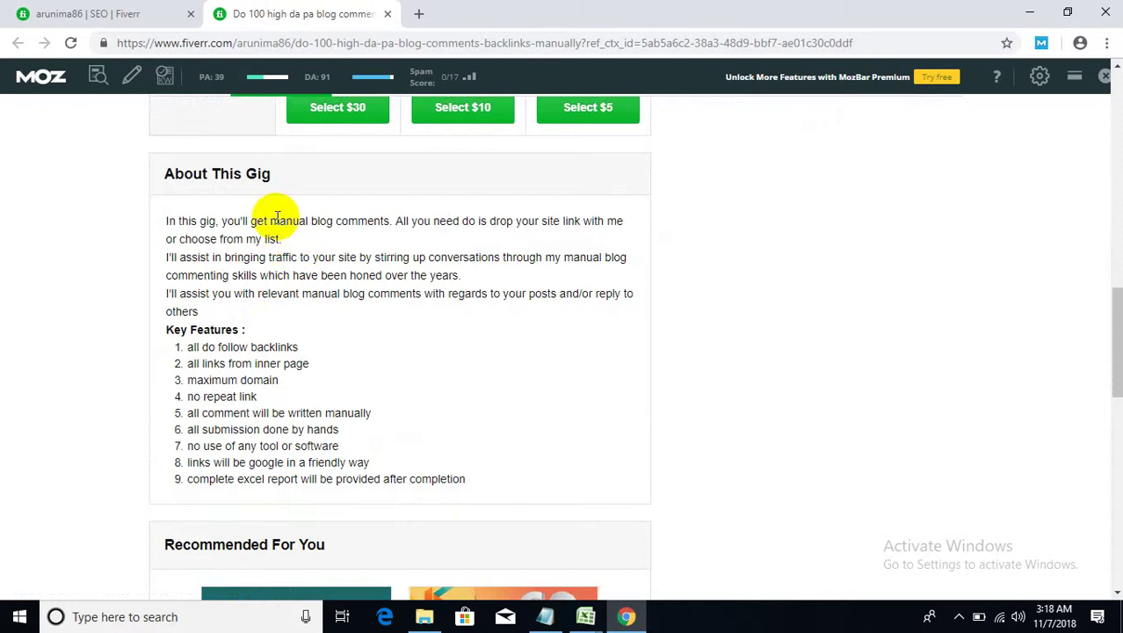
pyautogui.moveTo(463, 275); pyautogui.dragTo(164, 255)
pyautogui.moveTo(270, 322); pyautogui.dragTo(165, 299)
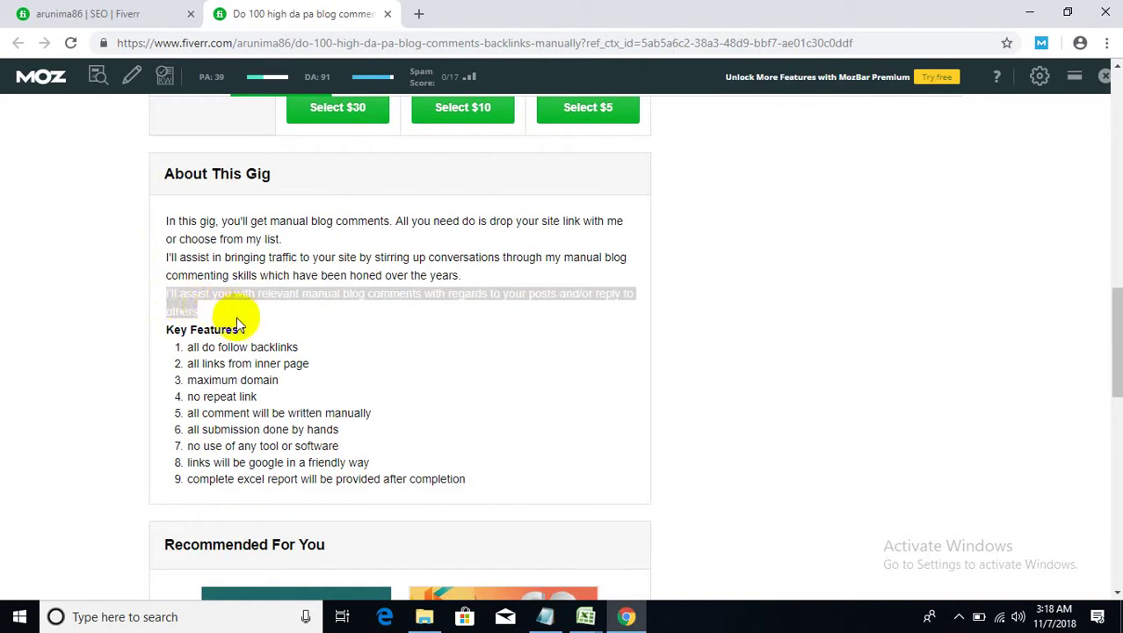
pyautogui.click(264, 328)
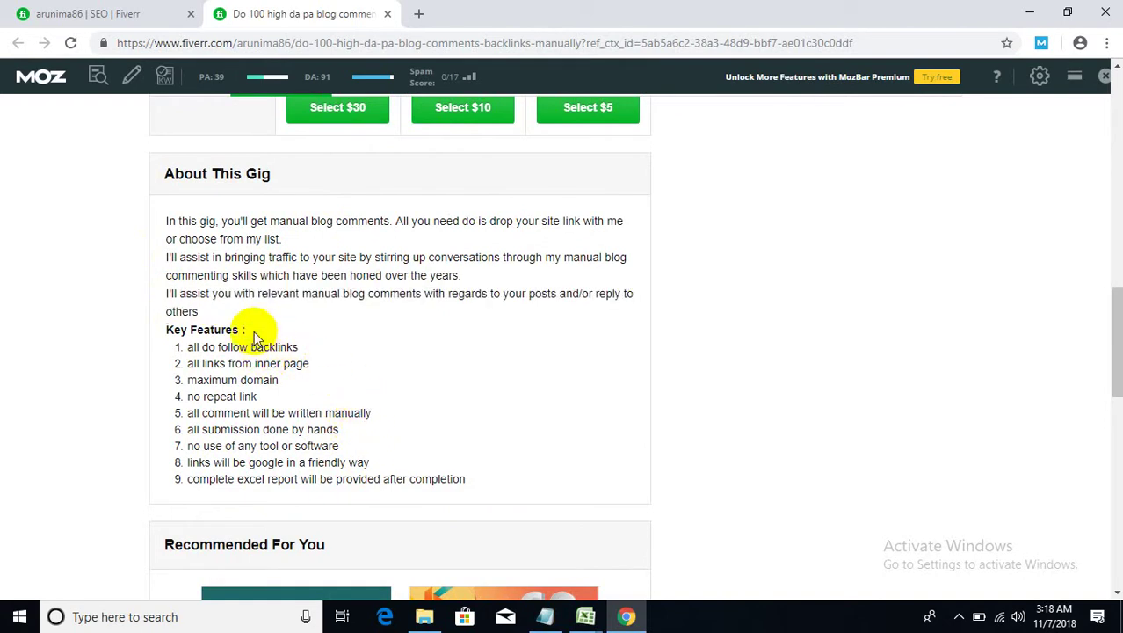
pyautogui.moveTo(248, 329); pyautogui.dragTo(160, 335)
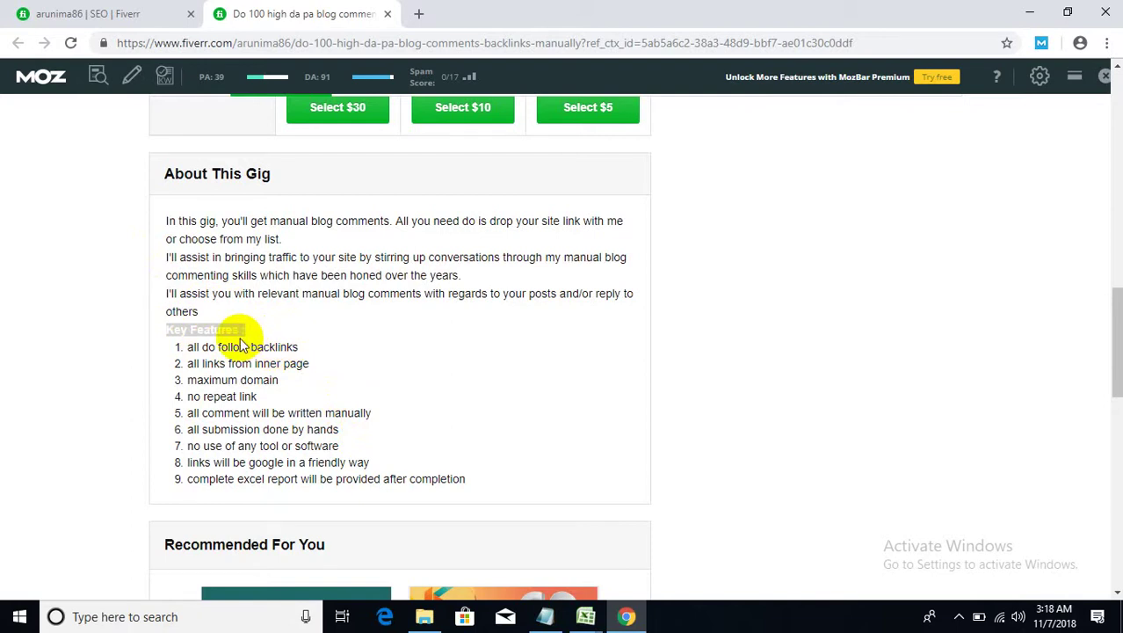
pyautogui.click(327, 345)
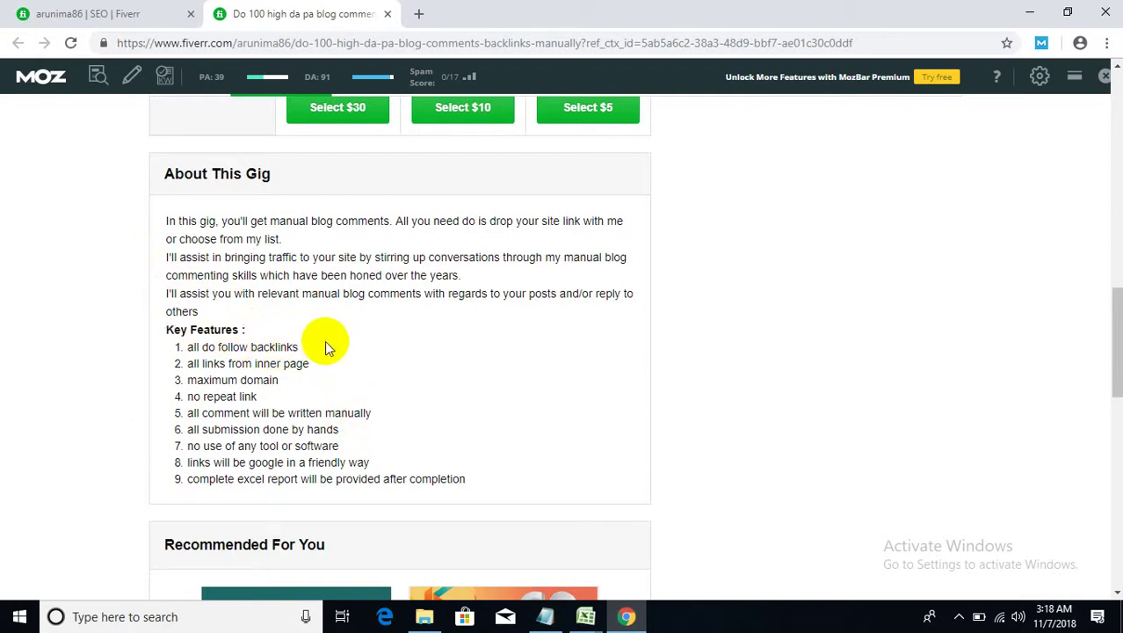
# - Return to the top and view the Standard, then the Premium package: 600 comments for $30
pyautogui.scroll(-4, 401, 396)
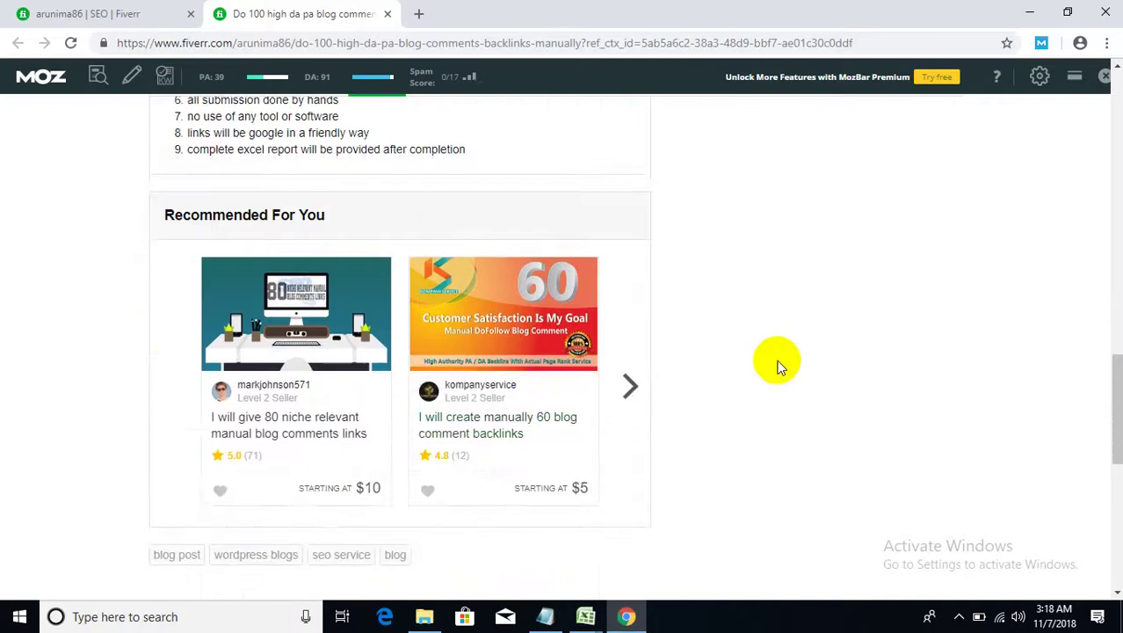
pyautogui.scroll(1, 791, 355)
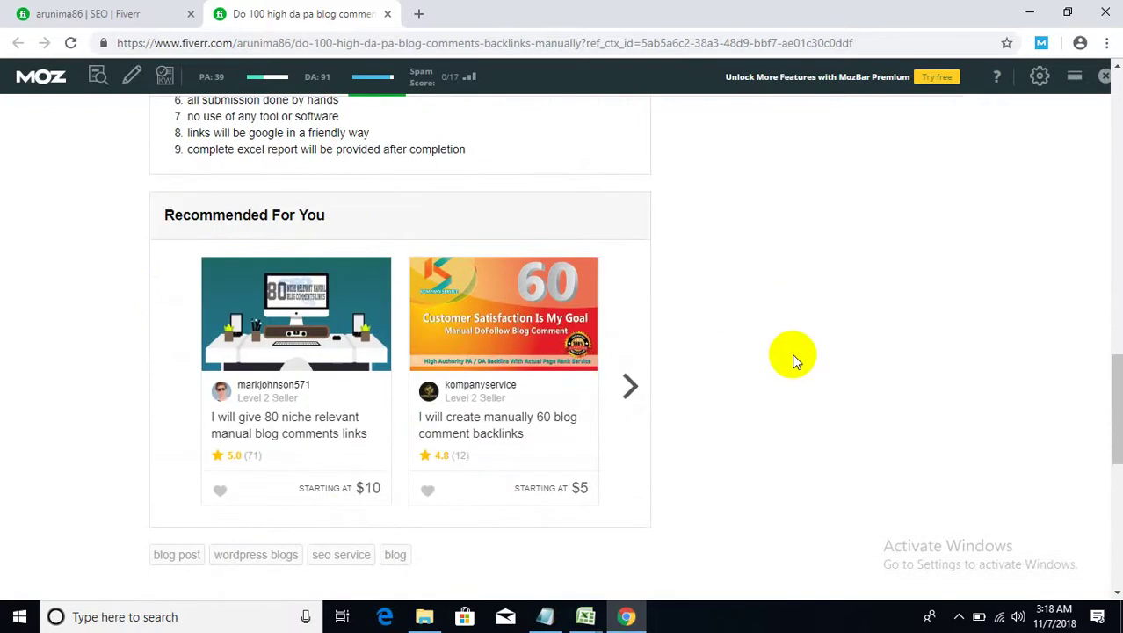
pyautogui.scroll(10, 932, 333)
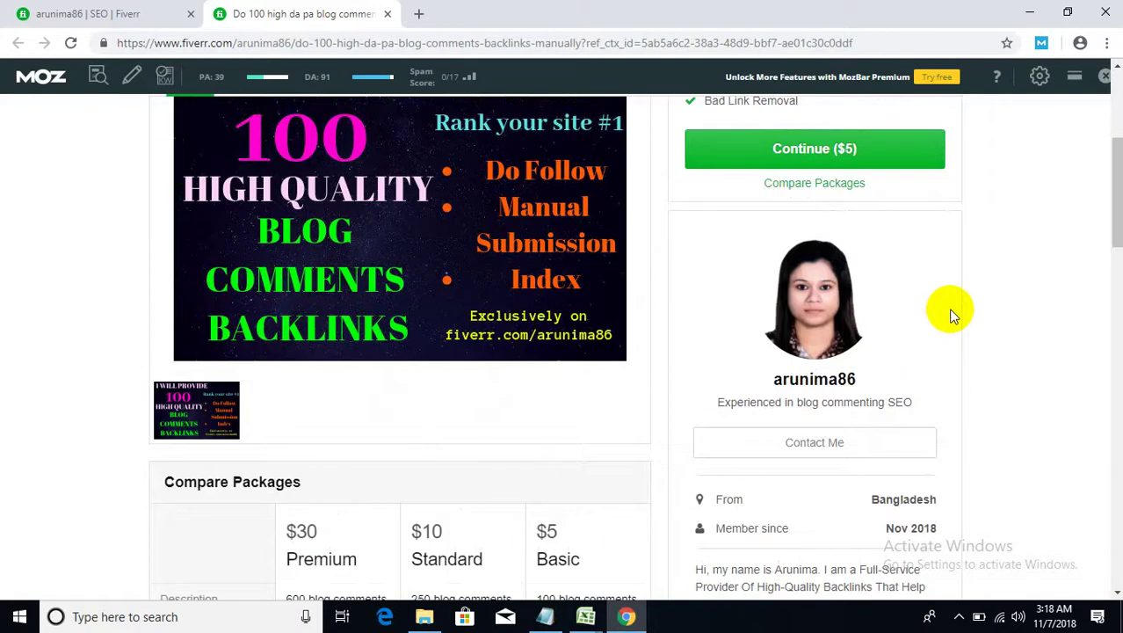
pyautogui.scroll(-1, 960, 327)
pyautogui.scroll(4, 960, 328)
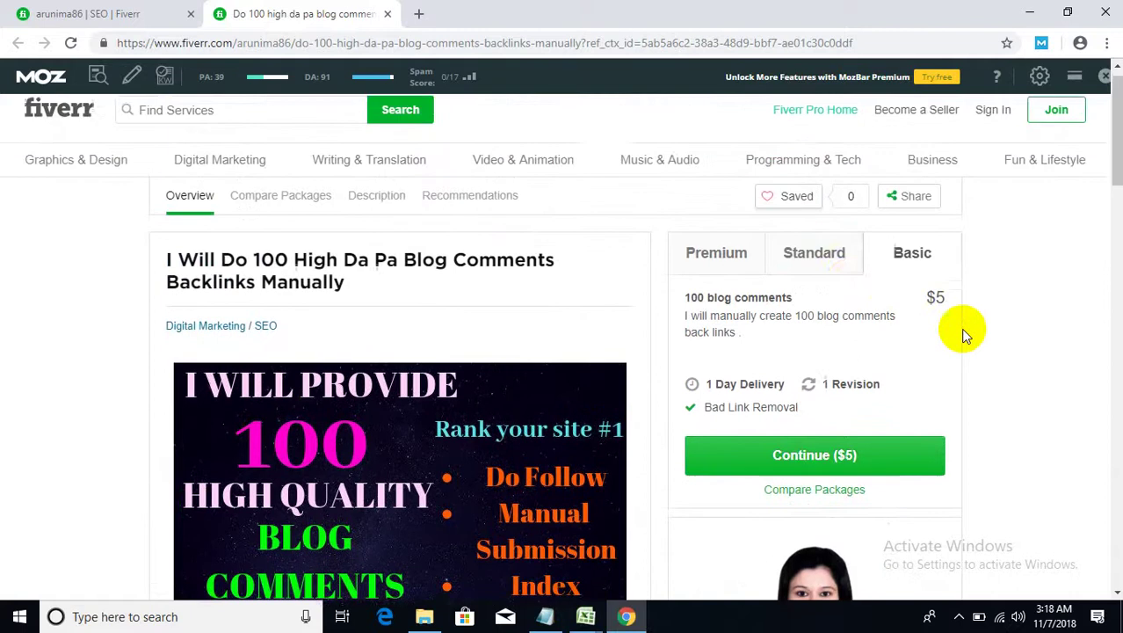
pyautogui.click(815, 271)
pyautogui.click(714, 275)
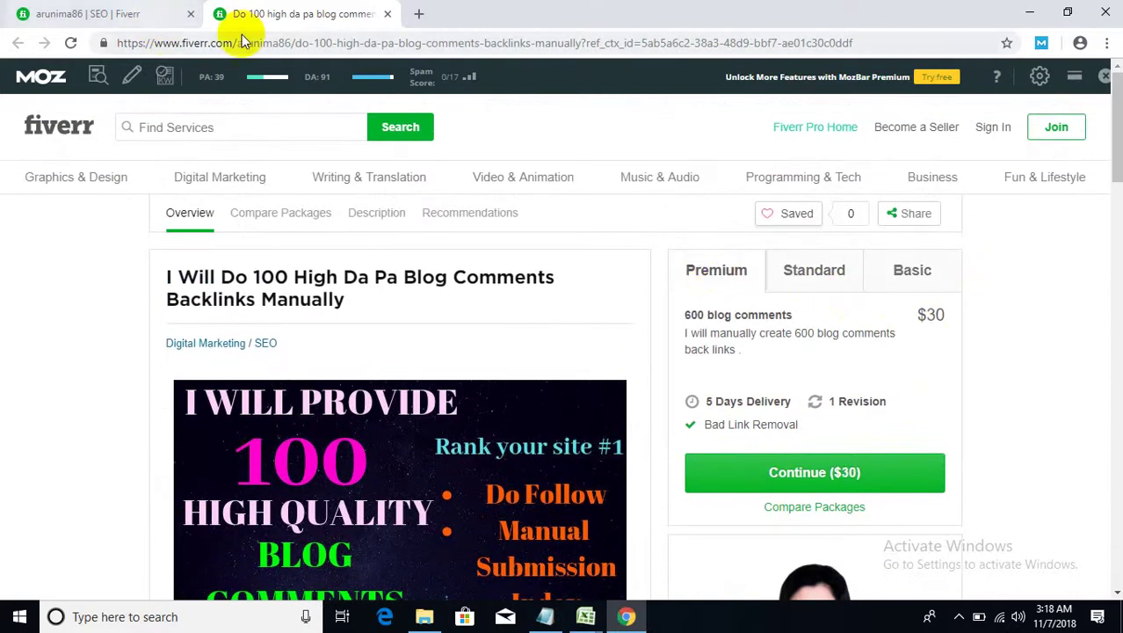
# - Close the gig tab and select the seller's username at the end of the profile URL
pyautogui.click(387, 15)
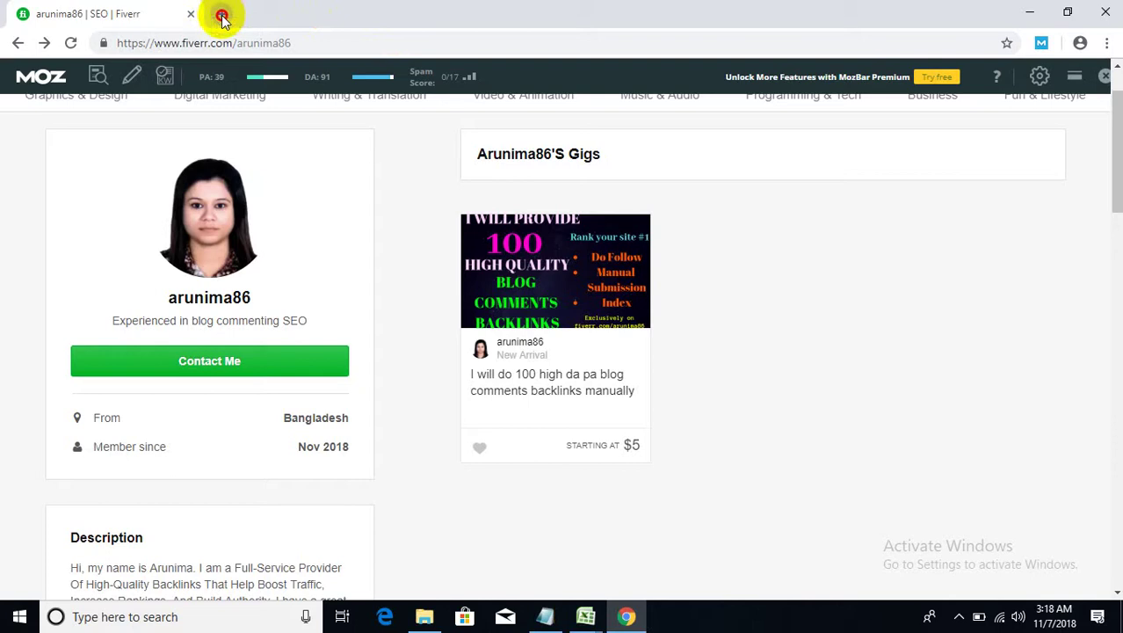
pyautogui.click(258, 12)
pyautogui.moveTo(293, 42); pyautogui.dragTo(236, 42)
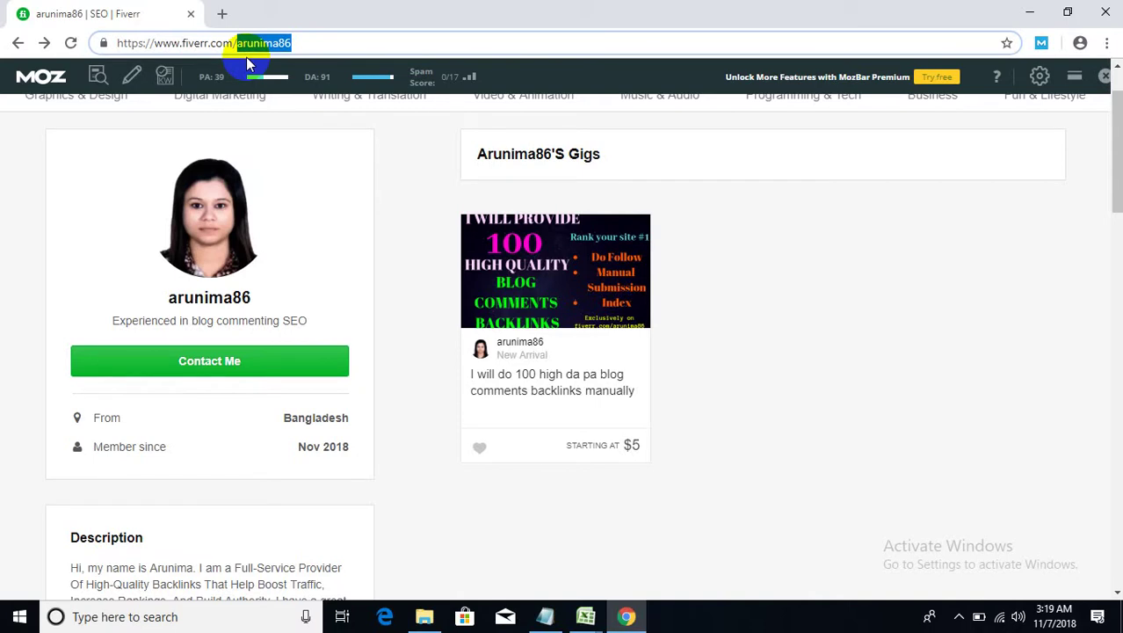
# - Enter a second seller's username in the address twice; both attempts land on the Fiverr homepage
pyautogui.write('s')
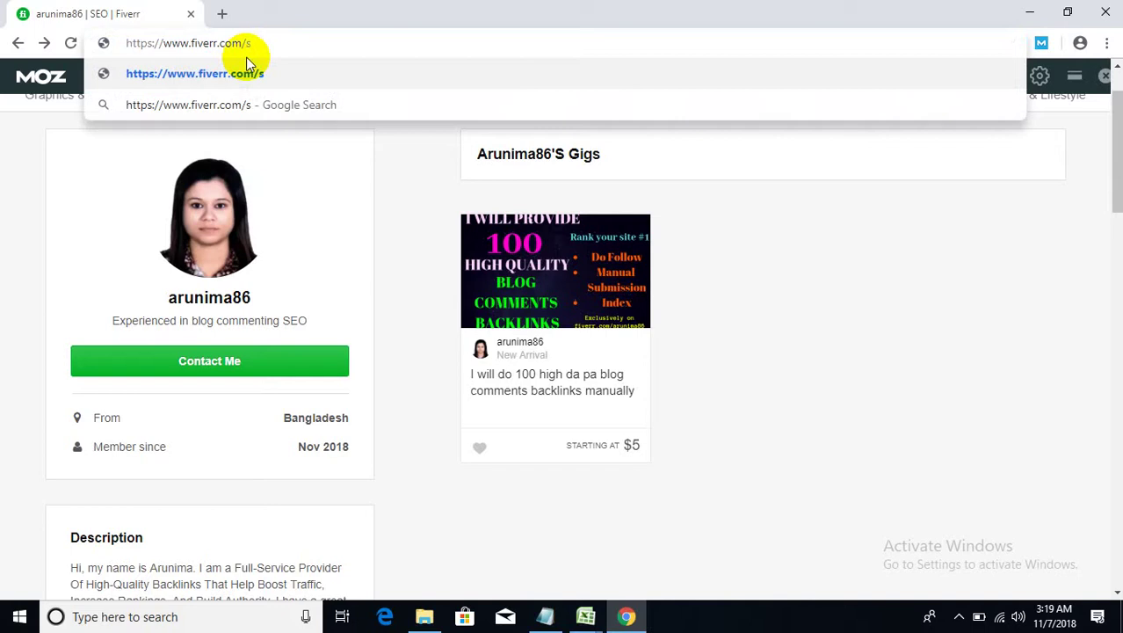
pyautogui.write('akil')
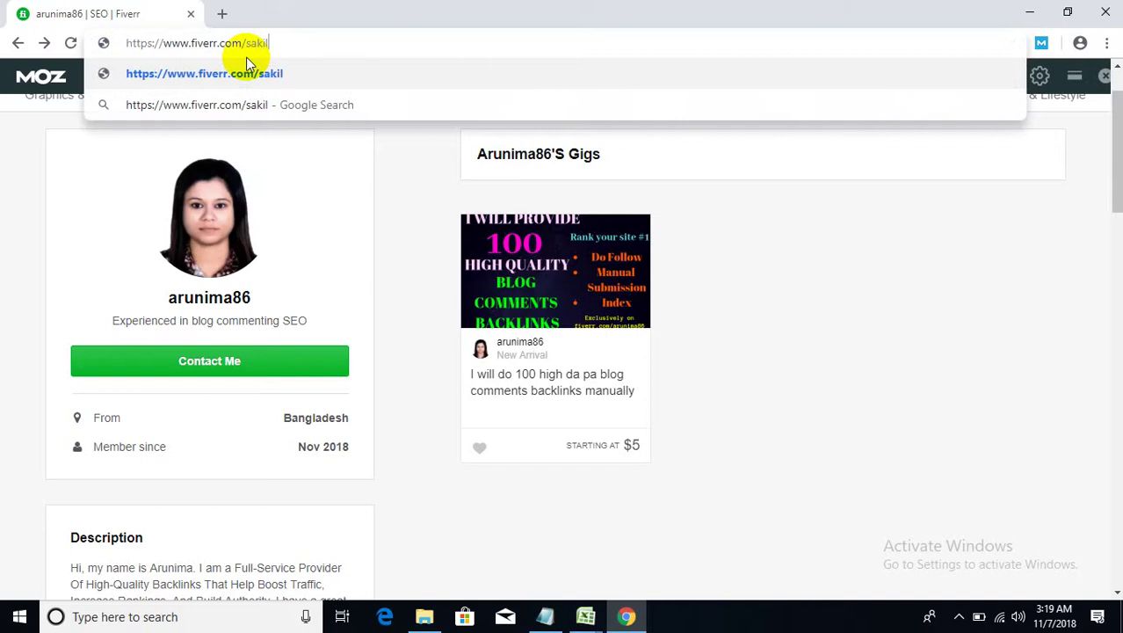
pyautogui.write('aaktare')
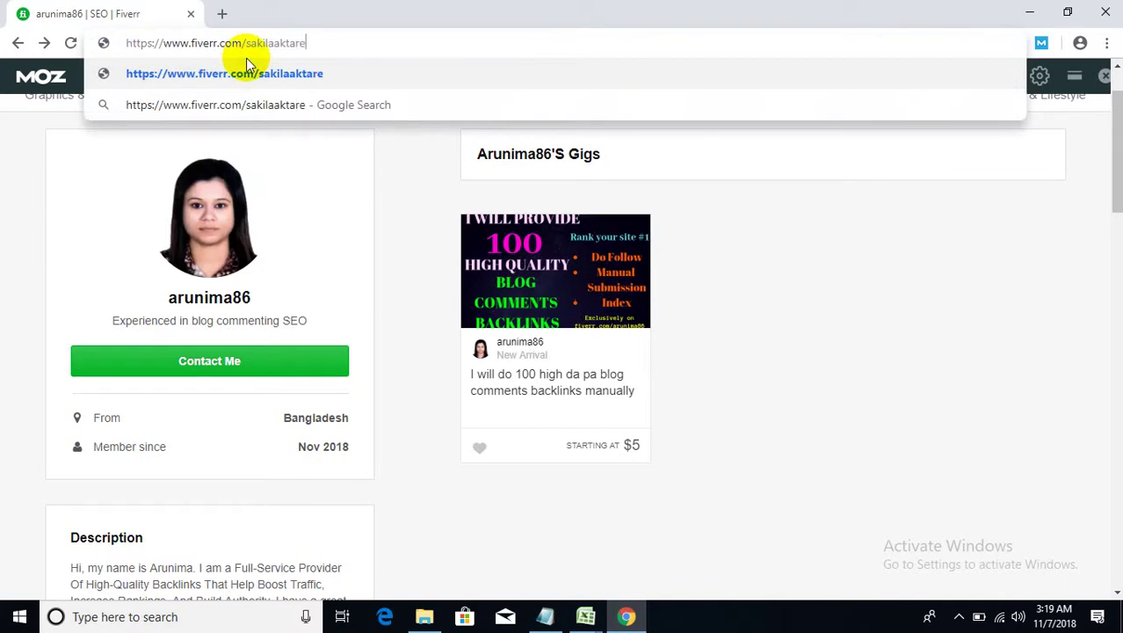
pyautogui.write('1110')
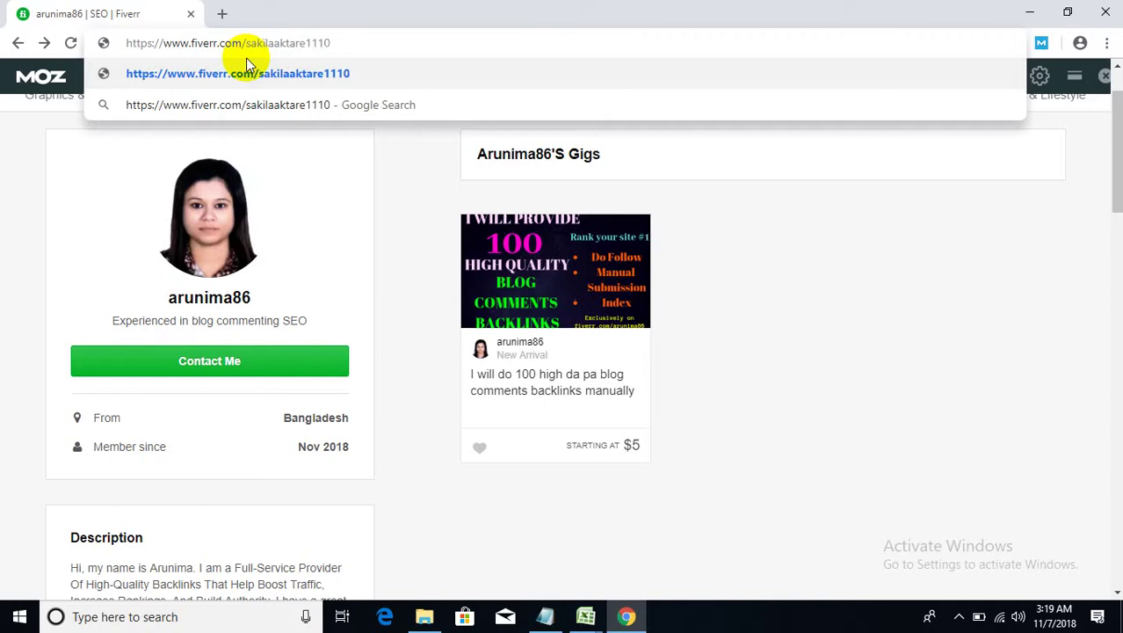
pyautogui.press('Return')
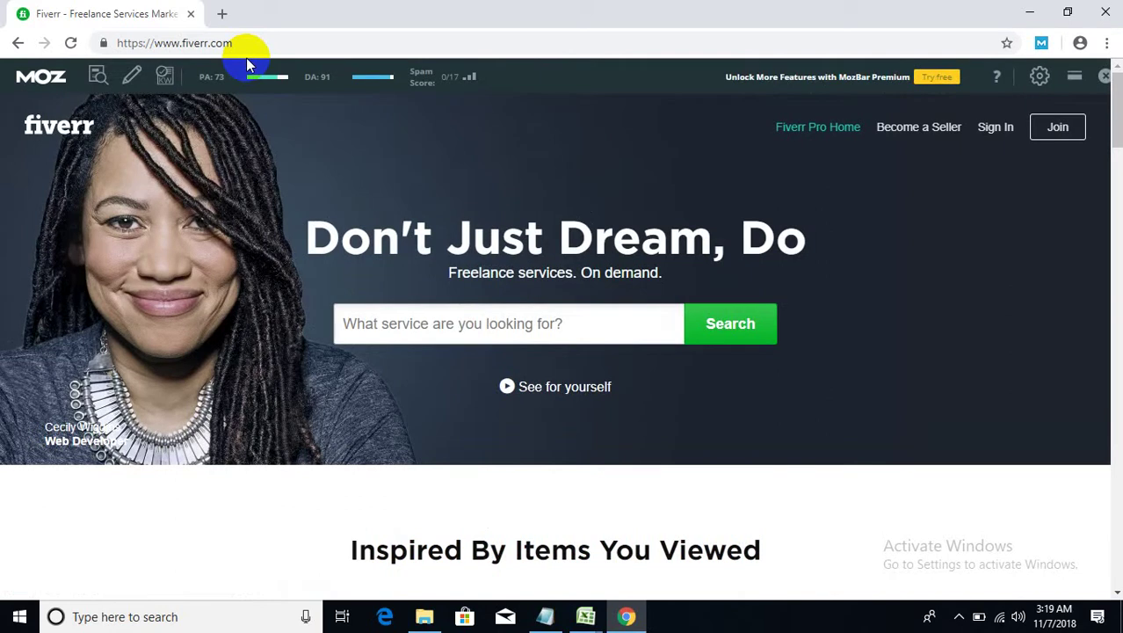
pyautogui.click(258, 38)
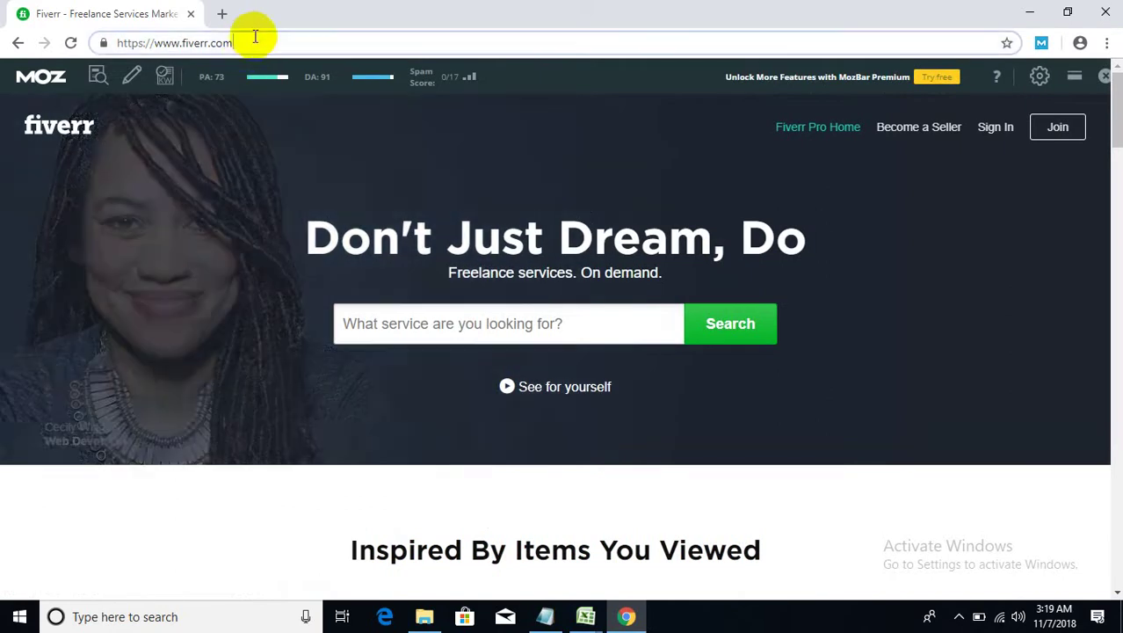
pyautogui.click(259, 39)
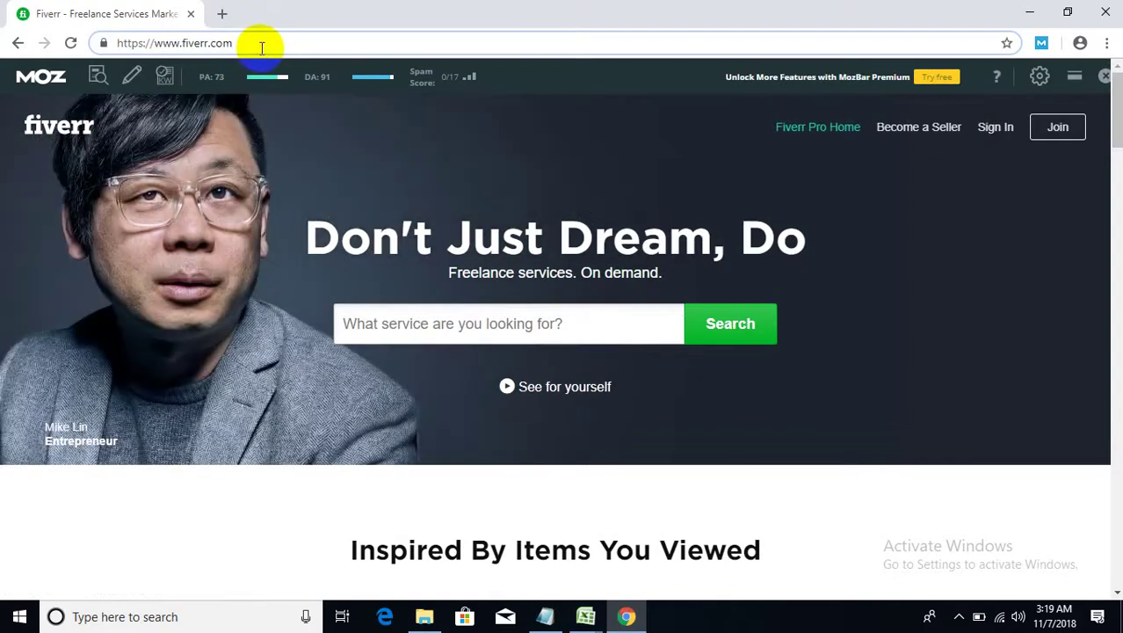
pyautogui.write('/')
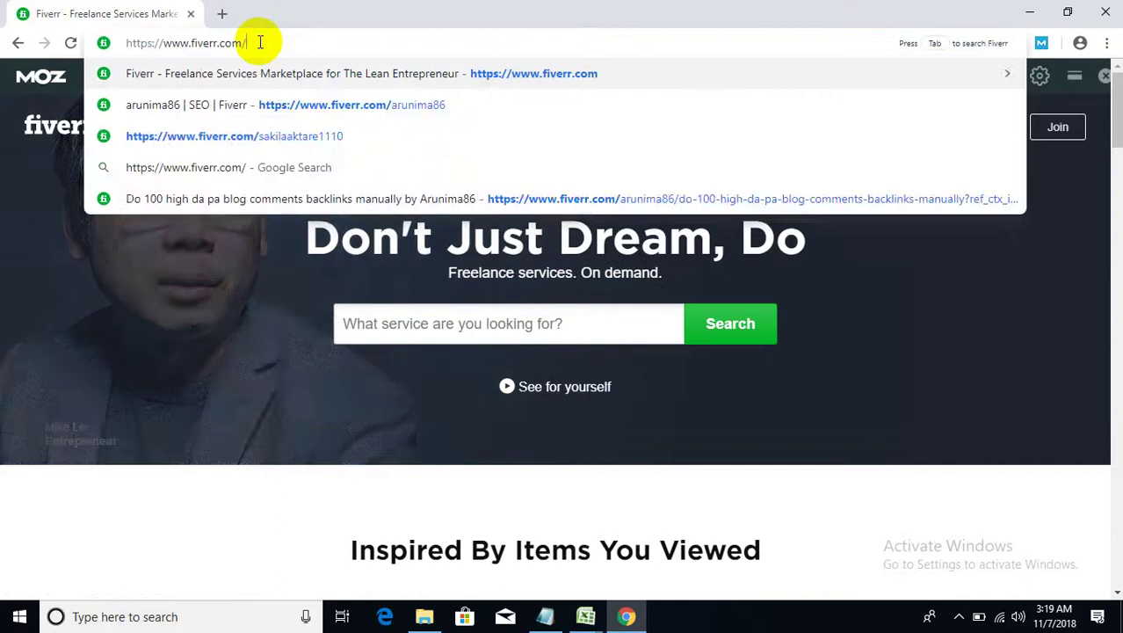
pyautogui.write('sakila')
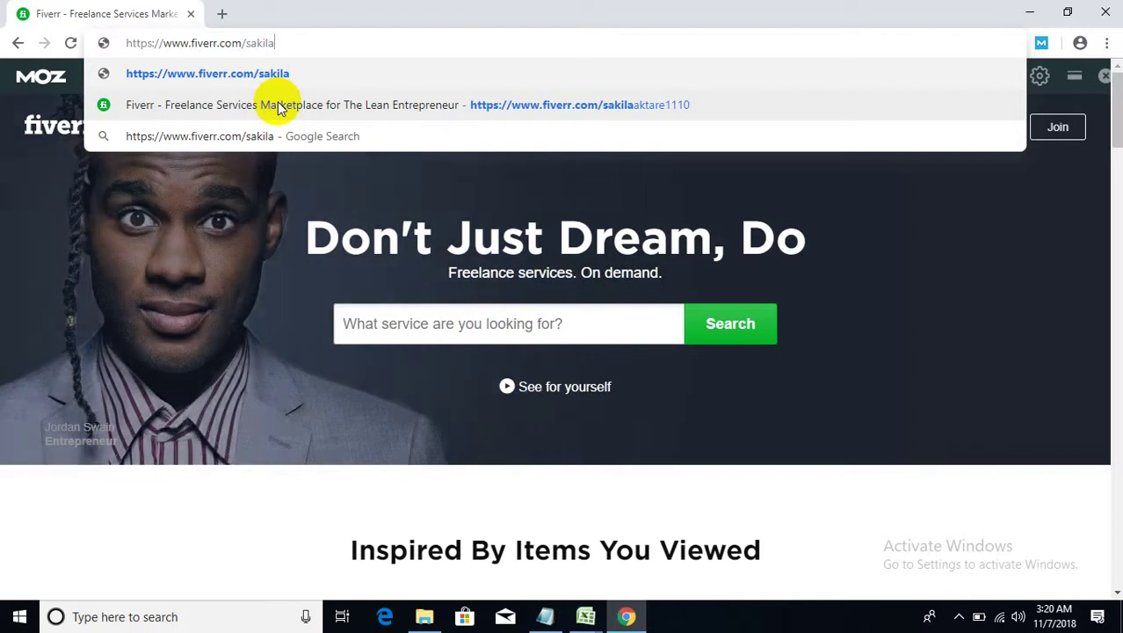
pyautogui.write('akt')
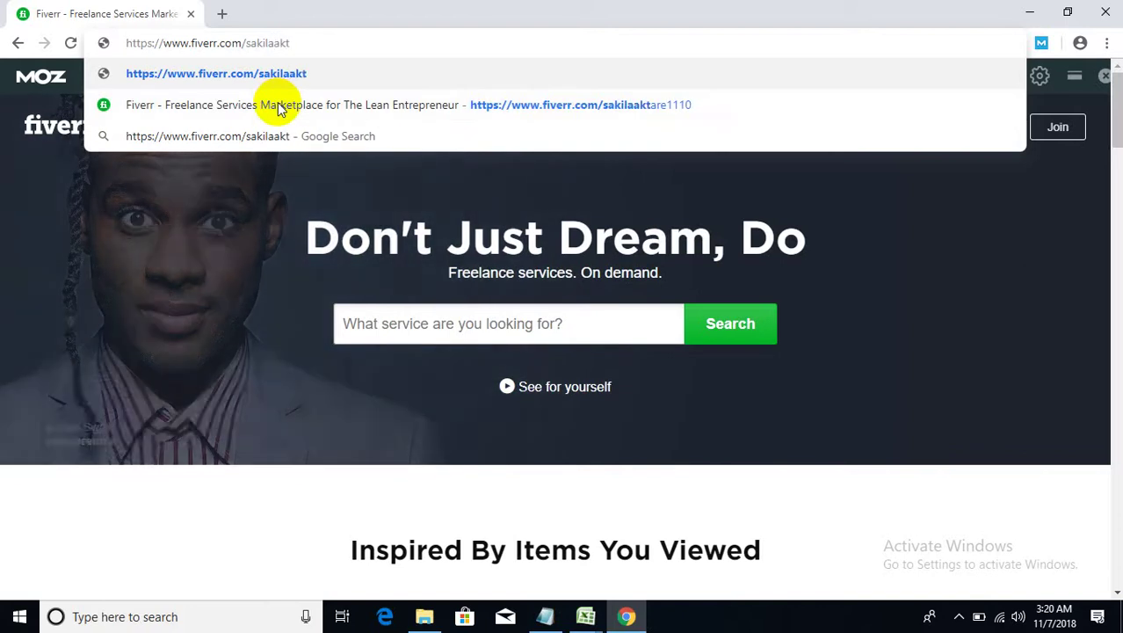
pyautogui.write('are')
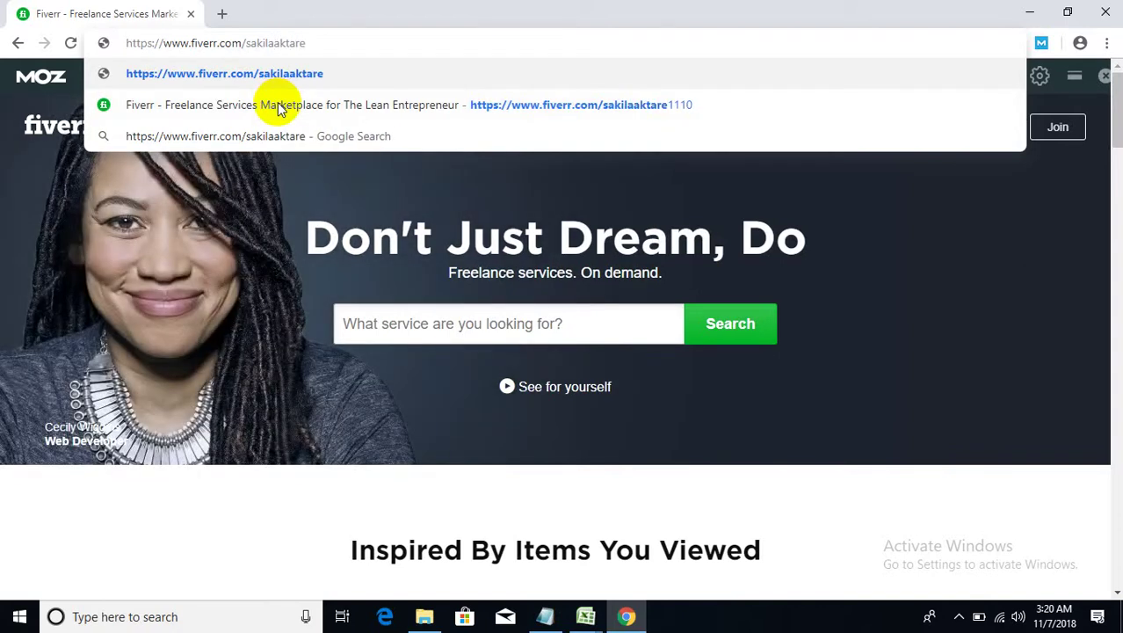
pyautogui.write('1110')
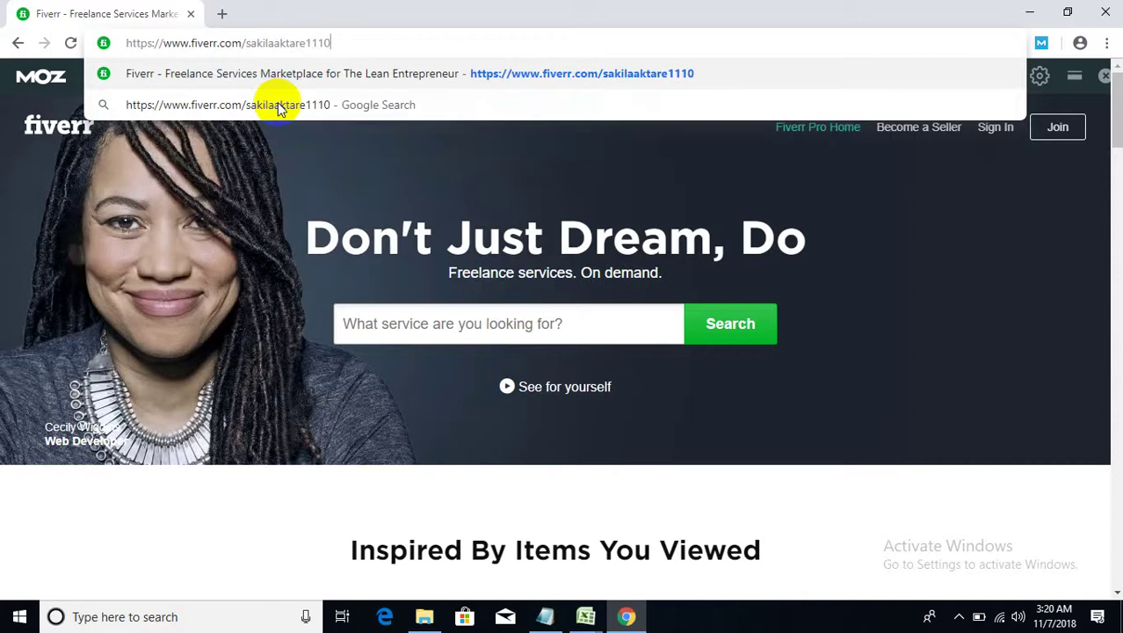
pyautogui.press('Return')
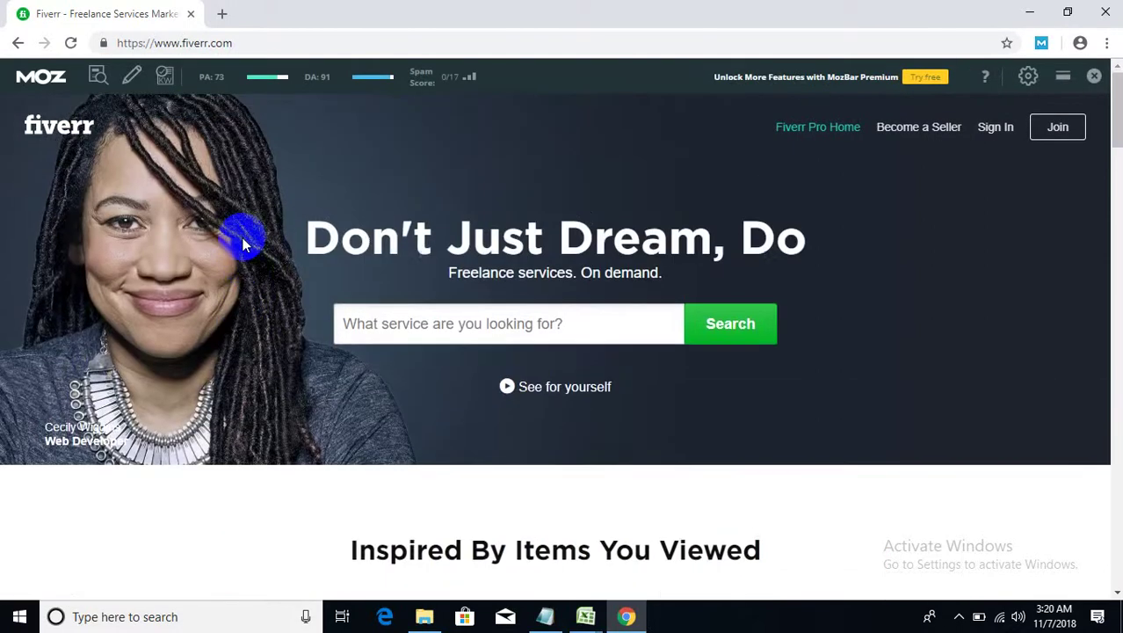
pyautogui.scroll(-3, 244, 247)
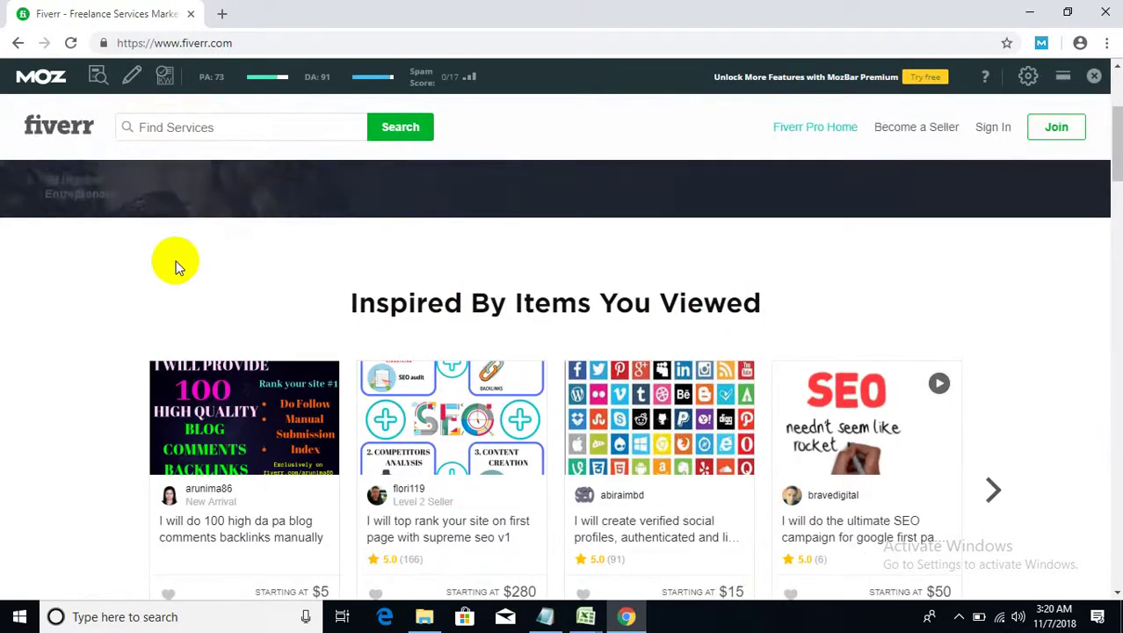
pyautogui.scroll(-3, 118, 265)
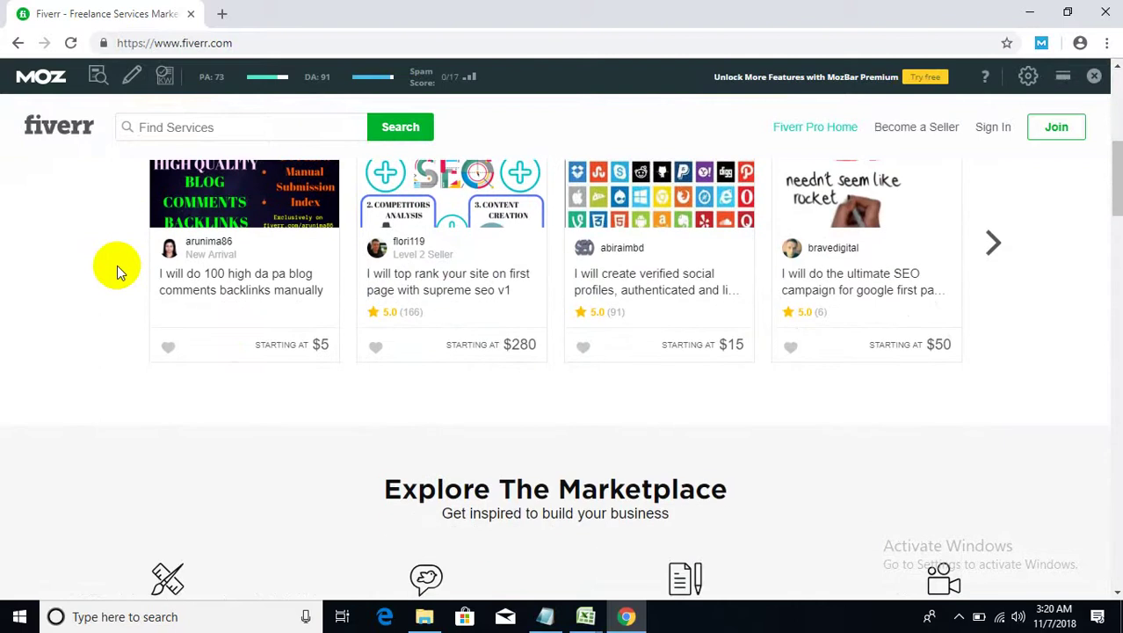
pyautogui.scroll(-3, 116, 265)
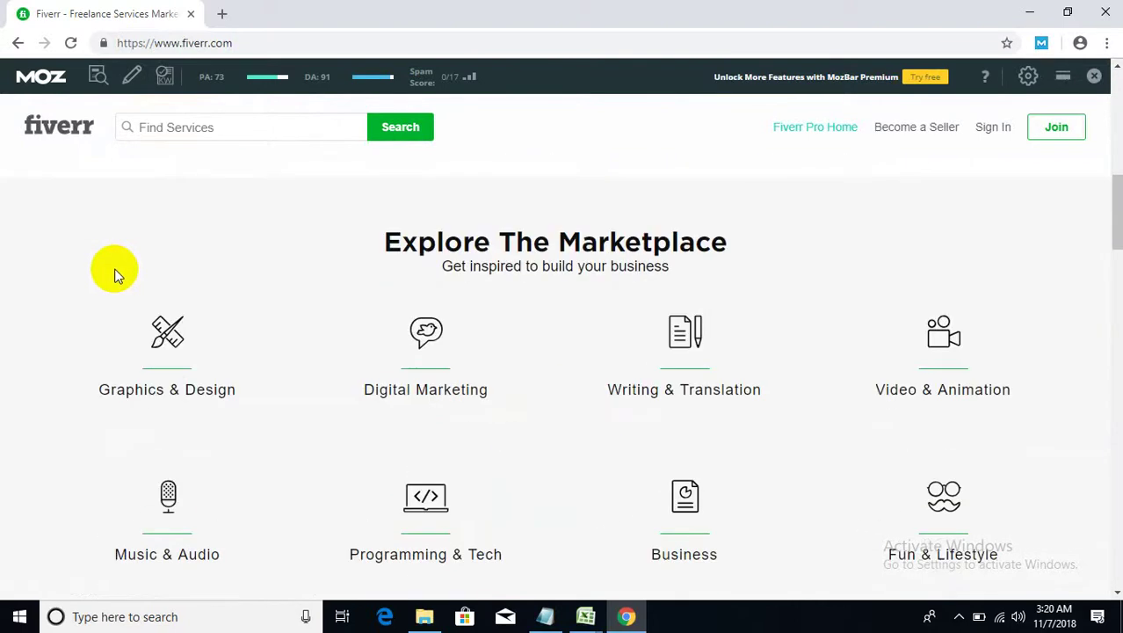
pyautogui.scroll(-2, 114, 281)
pyautogui.scroll(-4, 115, 281)
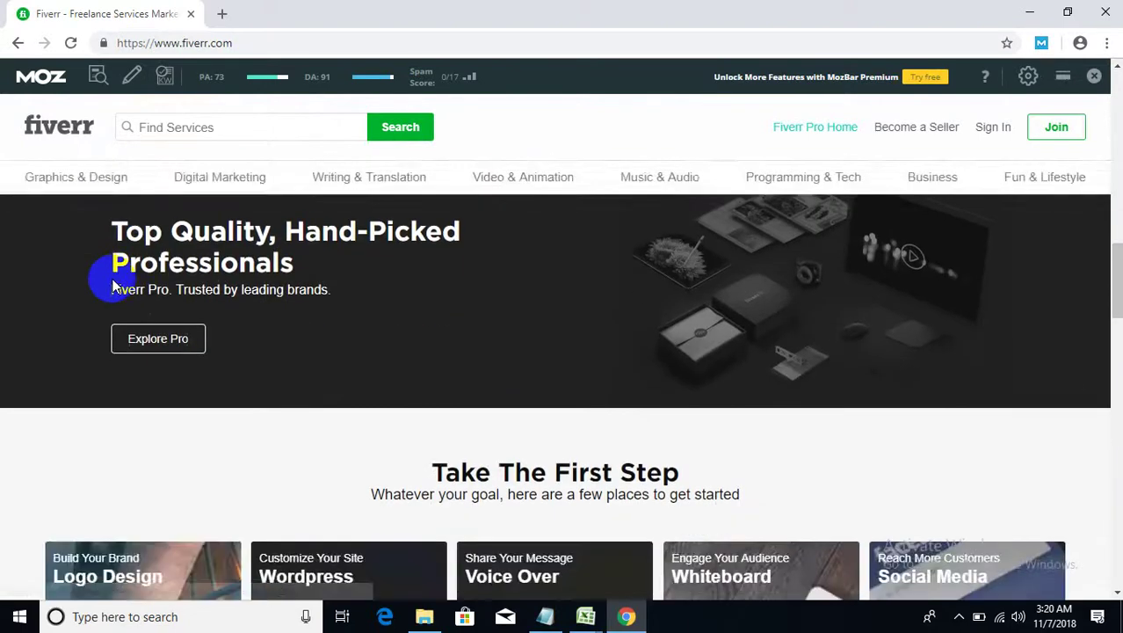
pyautogui.scroll(2, 114, 282)
pyautogui.scroll(9, 113, 283)
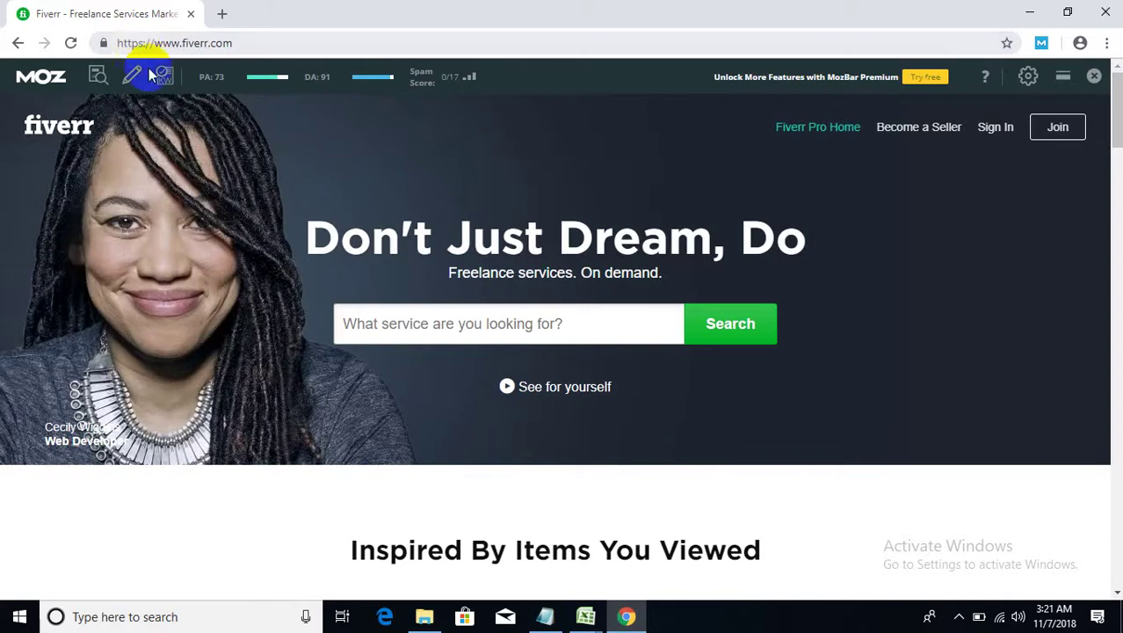
pyautogui.click(293, 42)
pyautogui.click(294, 43)
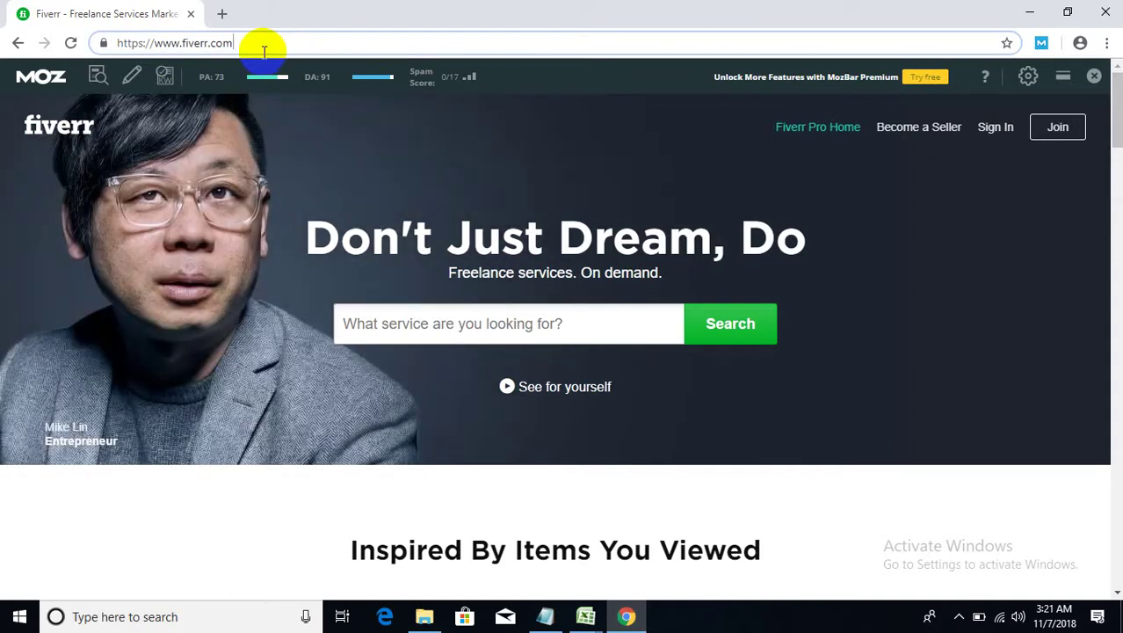
# - Load another seller's profile by entering their username after fiverr.com/
pyautogui.write('/mash')
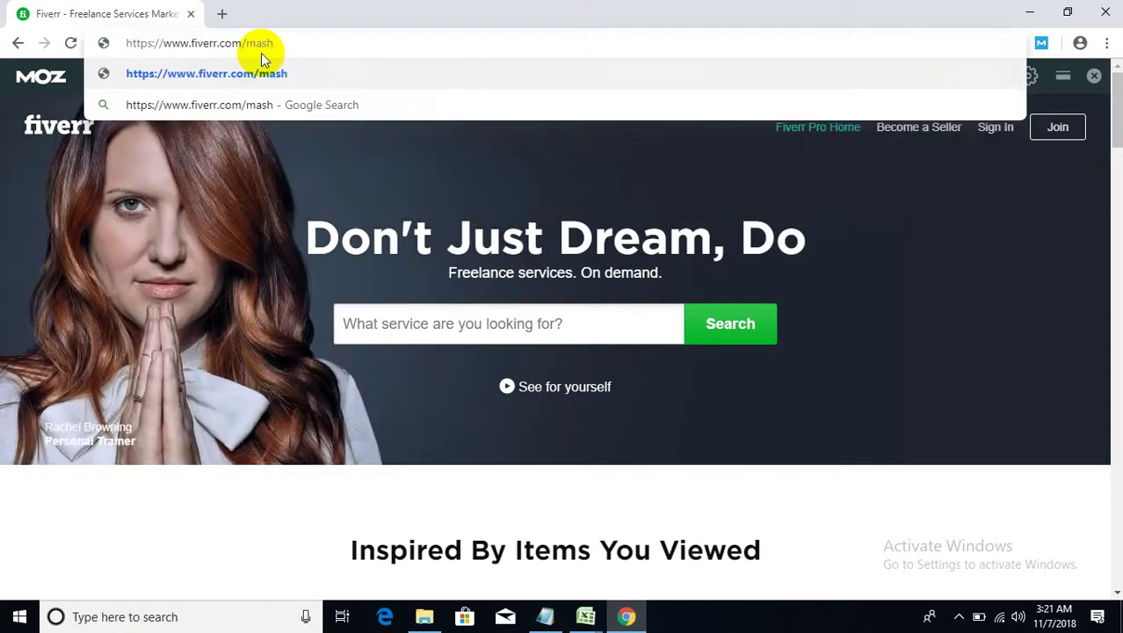
pyautogui.write('rura')
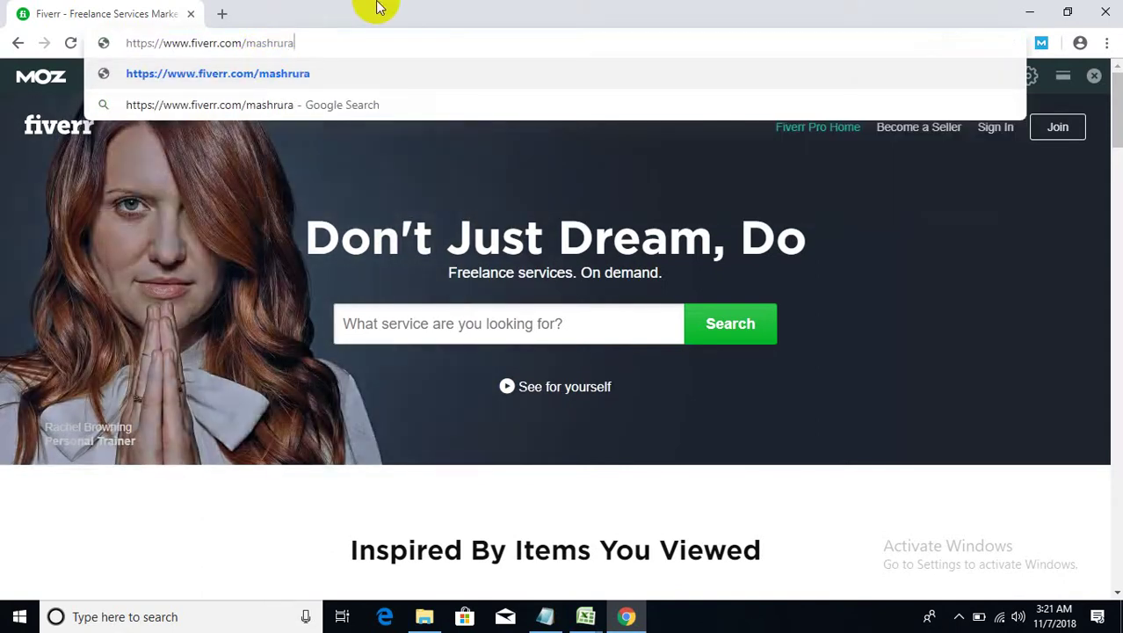
pyautogui.write('9')
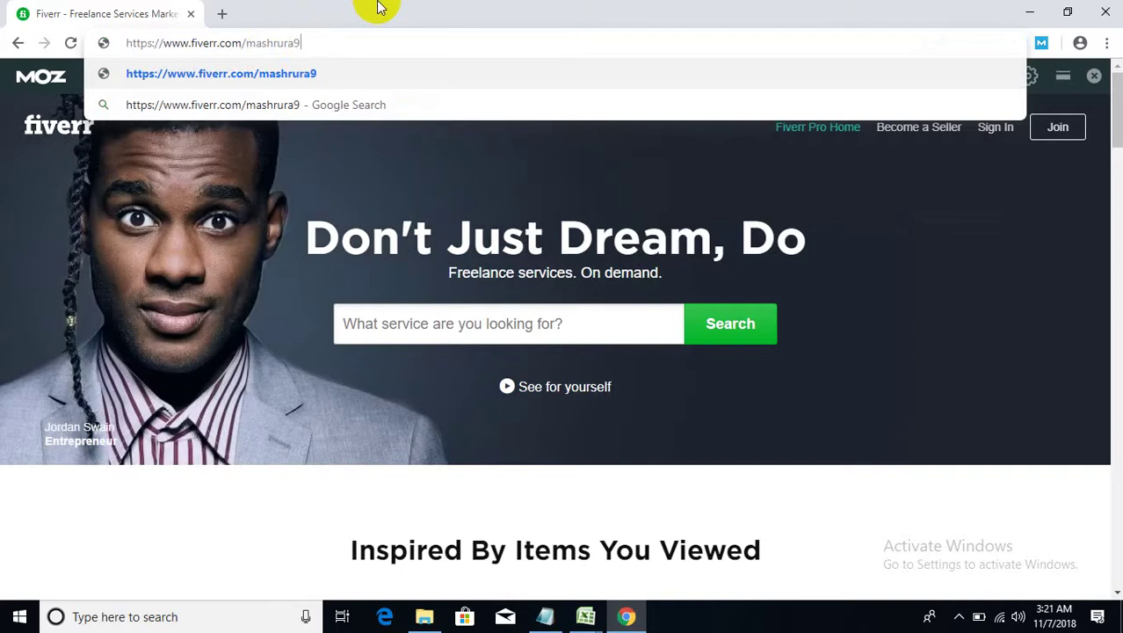
pyautogui.write('6')
pyautogui.press('Return')
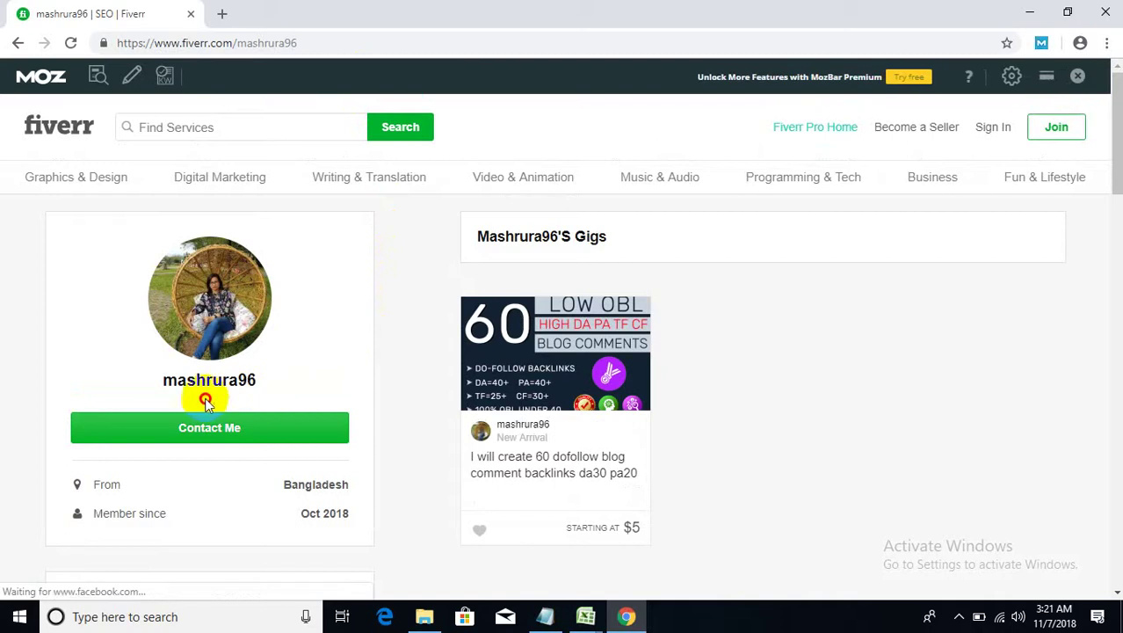
# - Highlight the seller's profile name and username at the top of the profile
pyautogui.click(247, 398)
pyautogui.moveTo(247, 398); pyautogui.dragTo(161, 397)
pyautogui.scroll(-2, 223, 400)
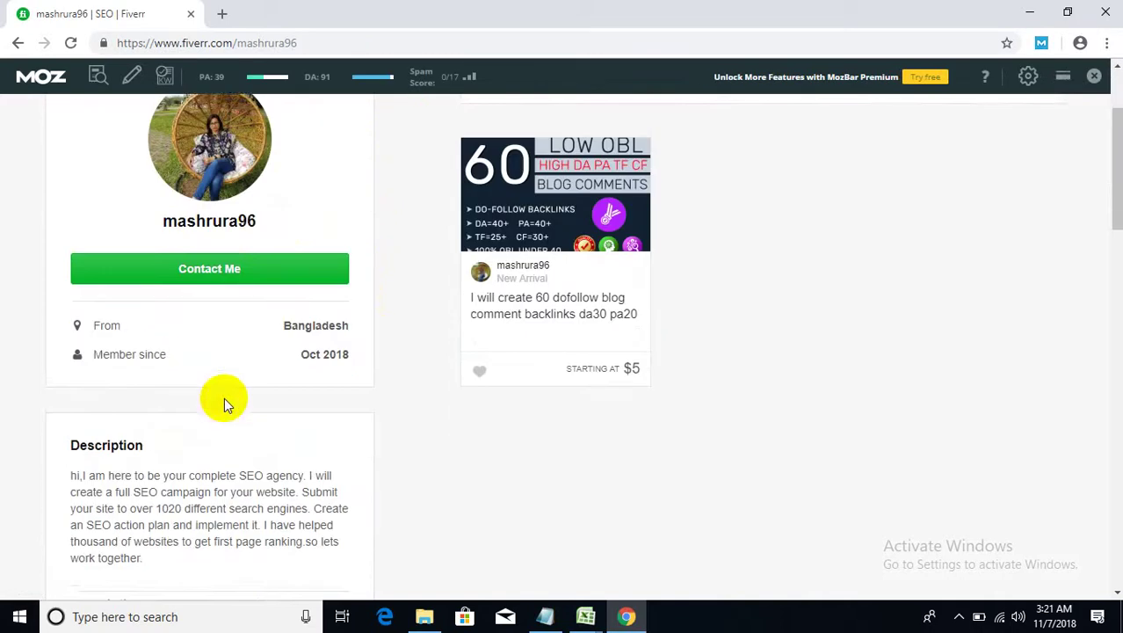
pyautogui.click(262, 239)
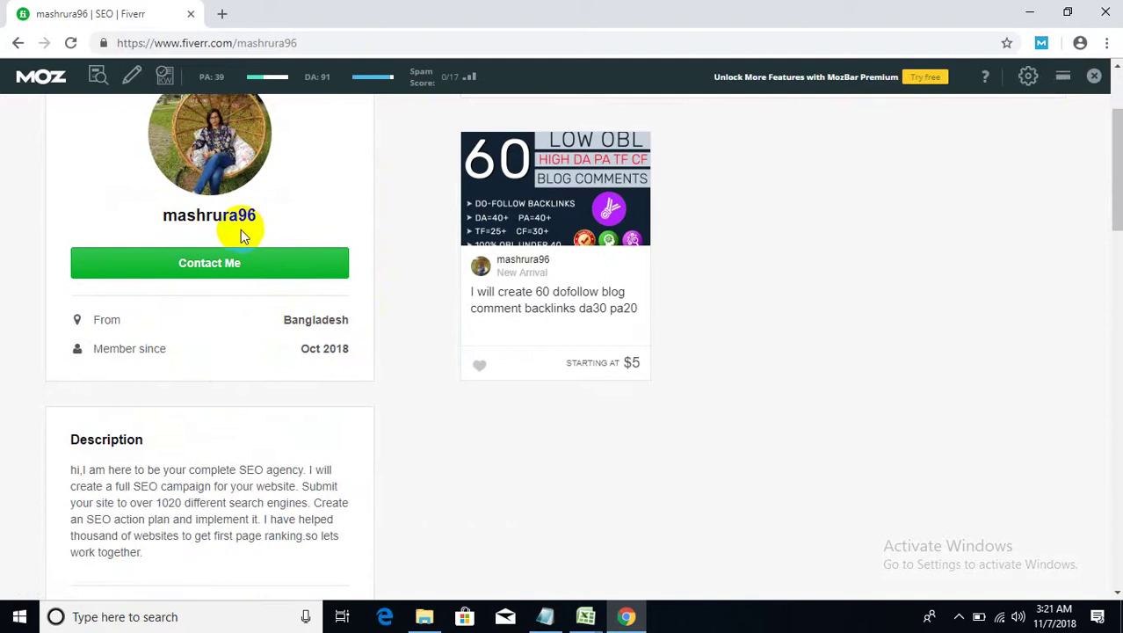
pyautogui.moveTo(276, 218); pyautogui.dragTo(164, 219)
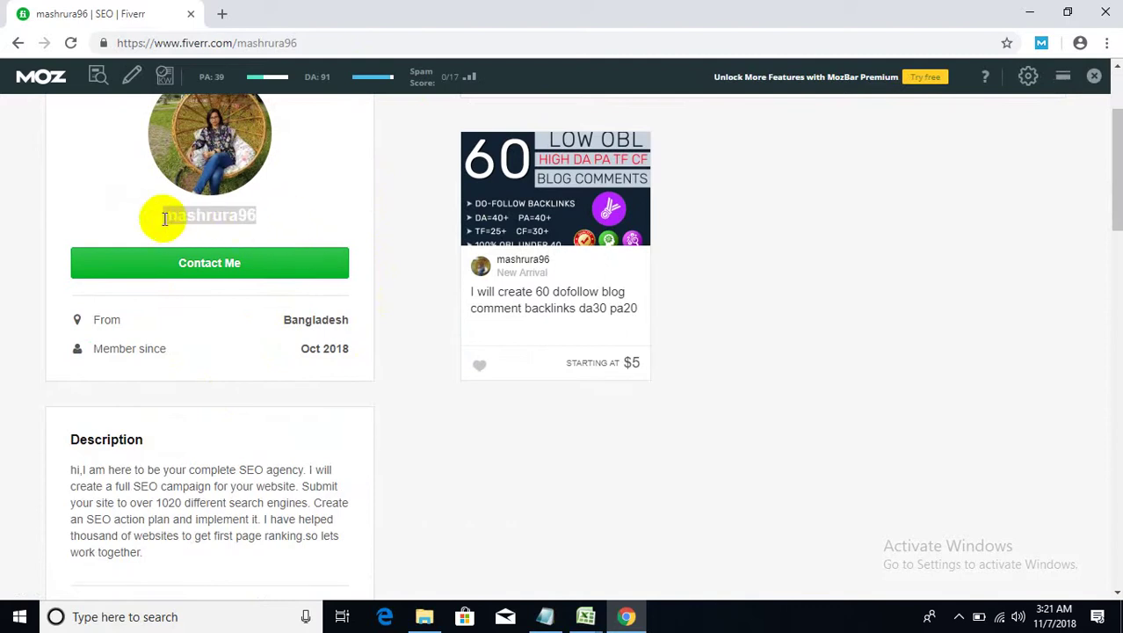
pyautogui.scroll(-1, 371, 334)
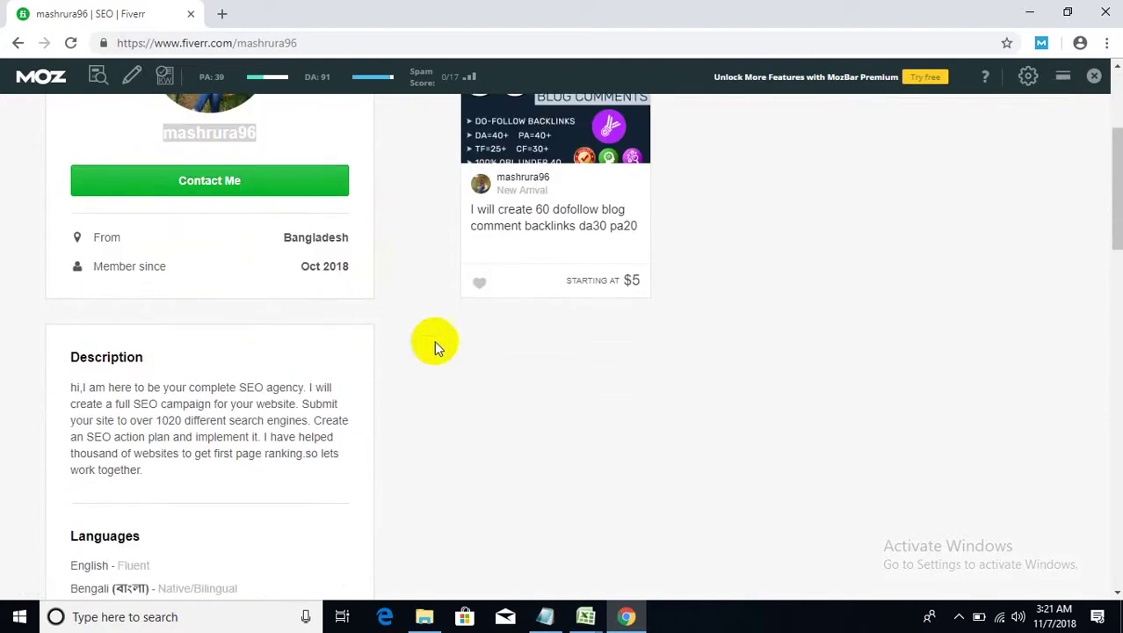
pyautogui.scroll(3, 434, 340)
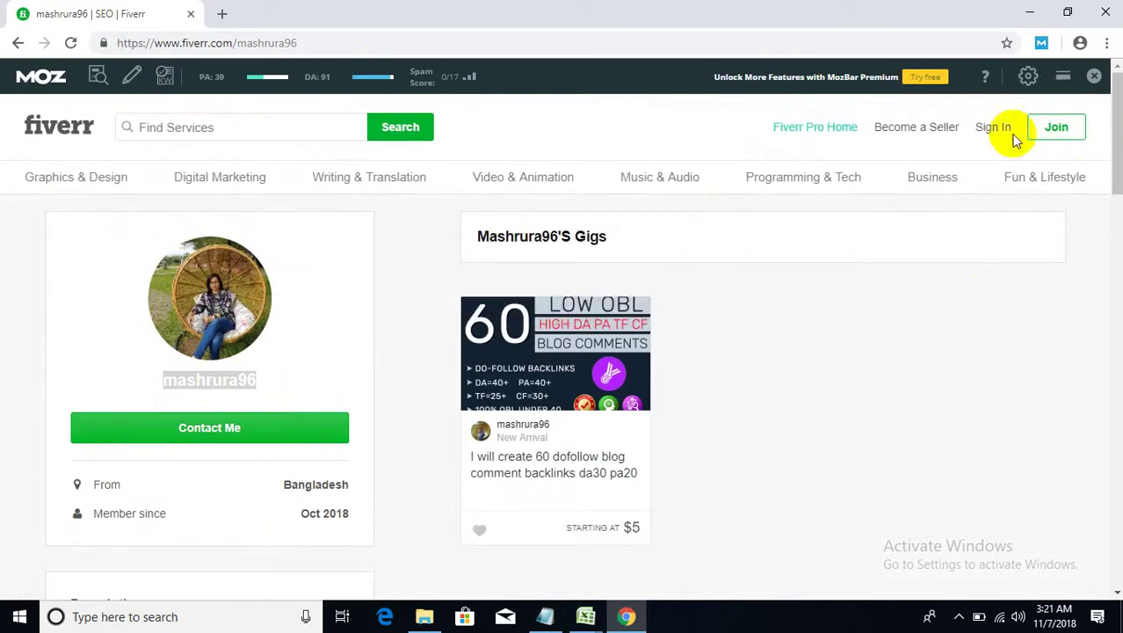
pyautogui.click(248, 385)
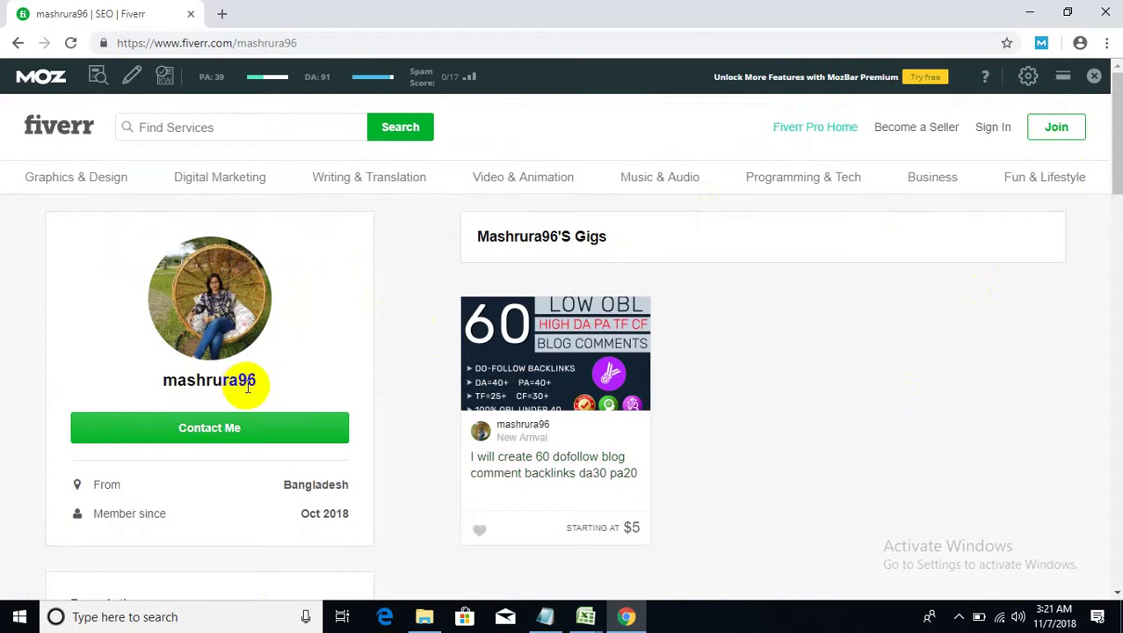
pyautogui.doubleClick(249, 387)
pyautogui.click(243, 384)
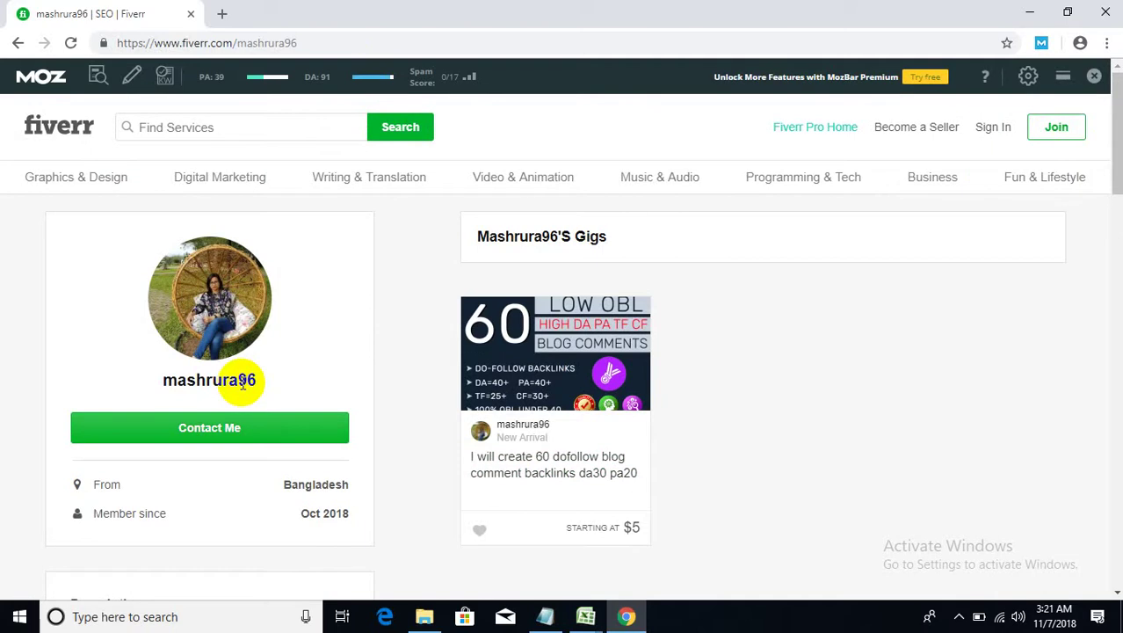
# - Scroll down the seller profile to the description section
pyautogui.scroll(-1, 366, 386)
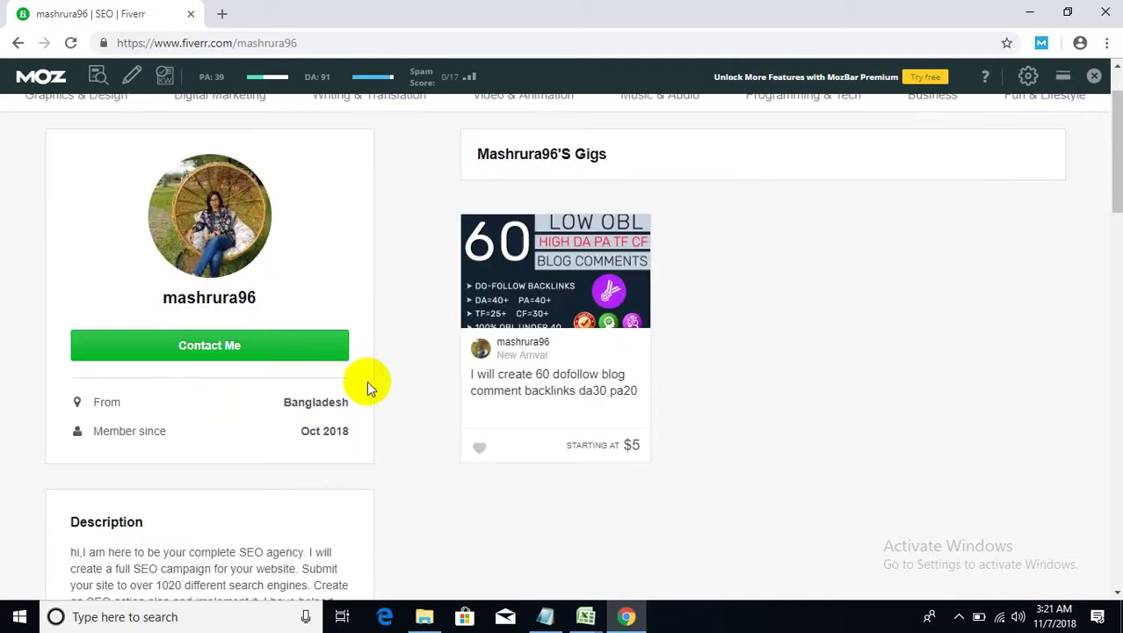
pyautogui.scroll(-1, 366, 380)
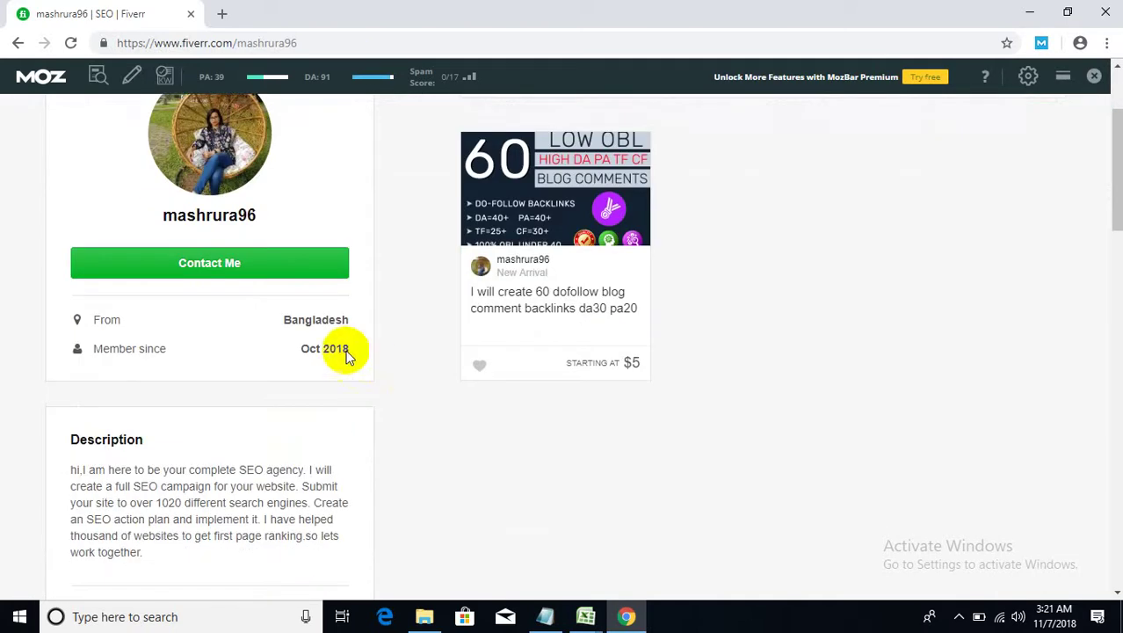
pyautogui.scroll(2, 408, 374)
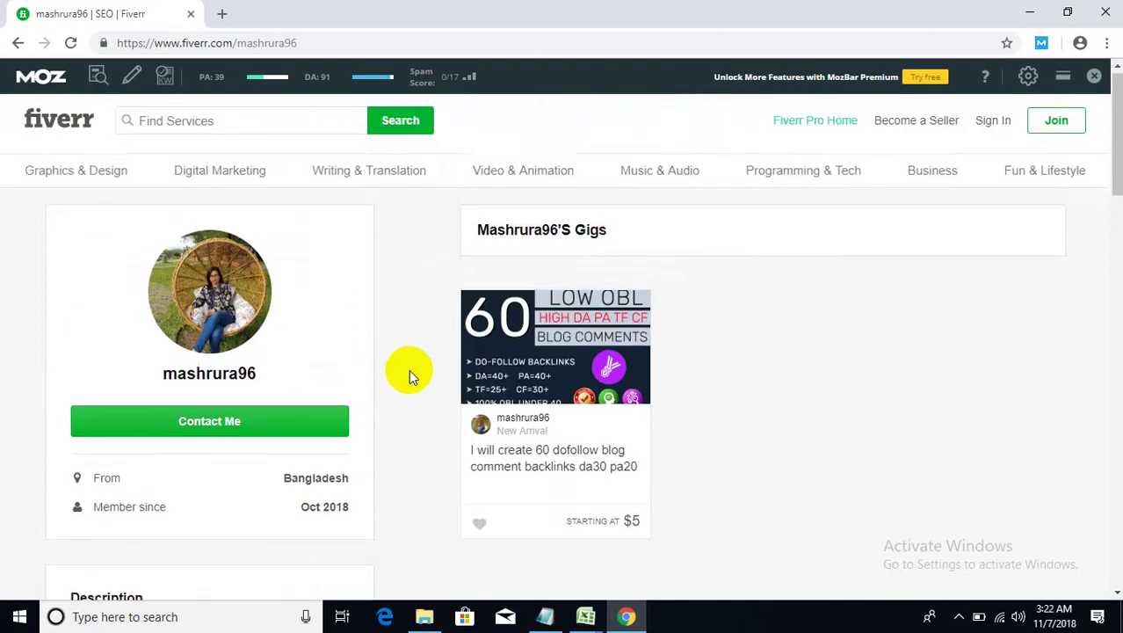
pyautogui.scroll(-2, 408, 373)
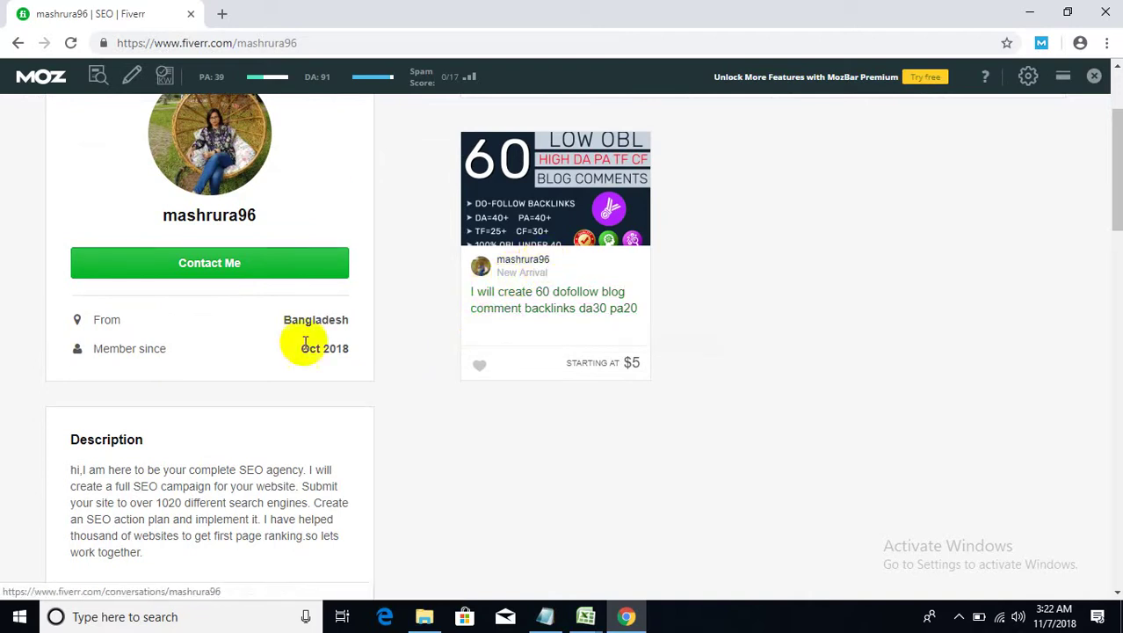
pyautogui.click(426, 304)
pyautogui.scroll(-2, 418, 309)
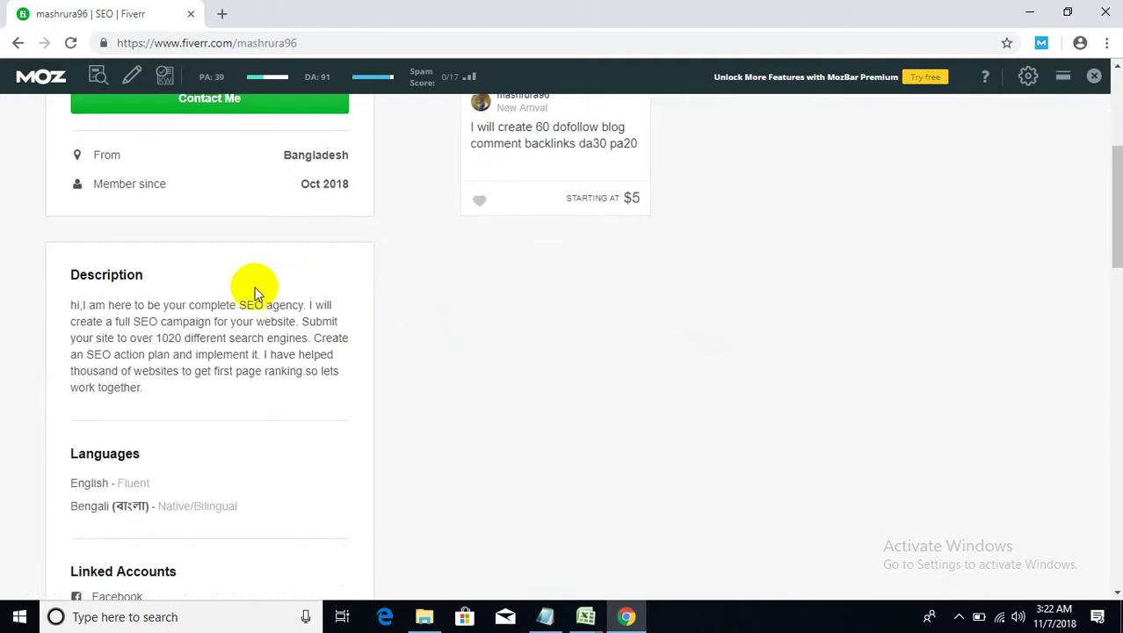
pyautogui.scroll(1, 241, 342)
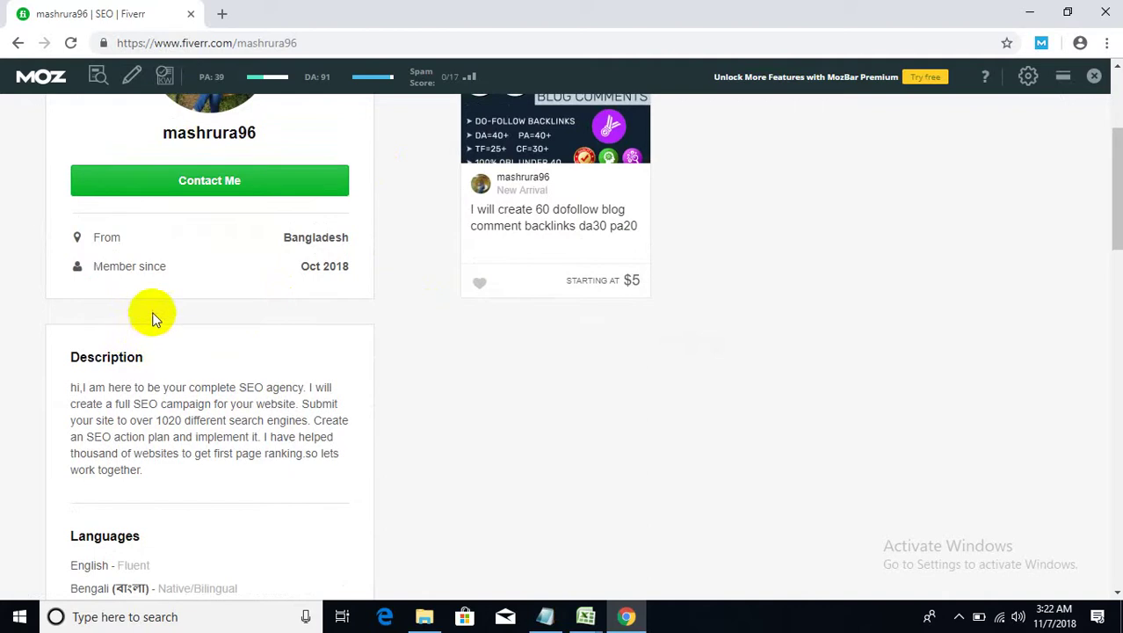
pyautogui.scroll(-1, 268, 312)
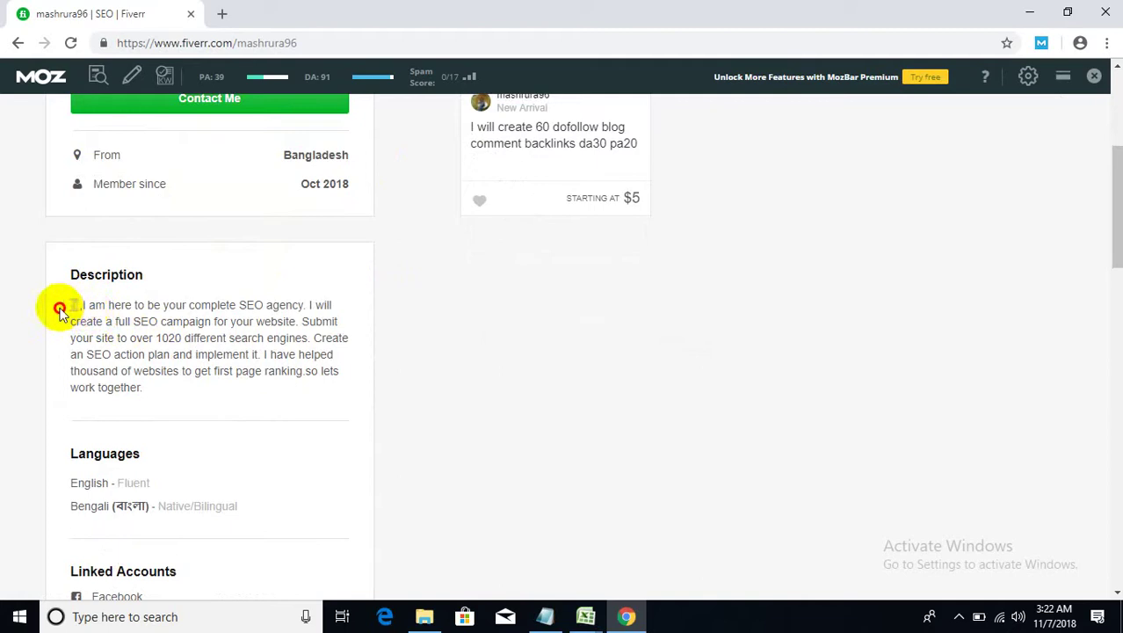
# - Highlight the description's greeting, SEO agency claim, campaign sentence and 1020 search engines line
pyautogui.moveTo(81, 305); pyautogui.dragTo(61, 310)
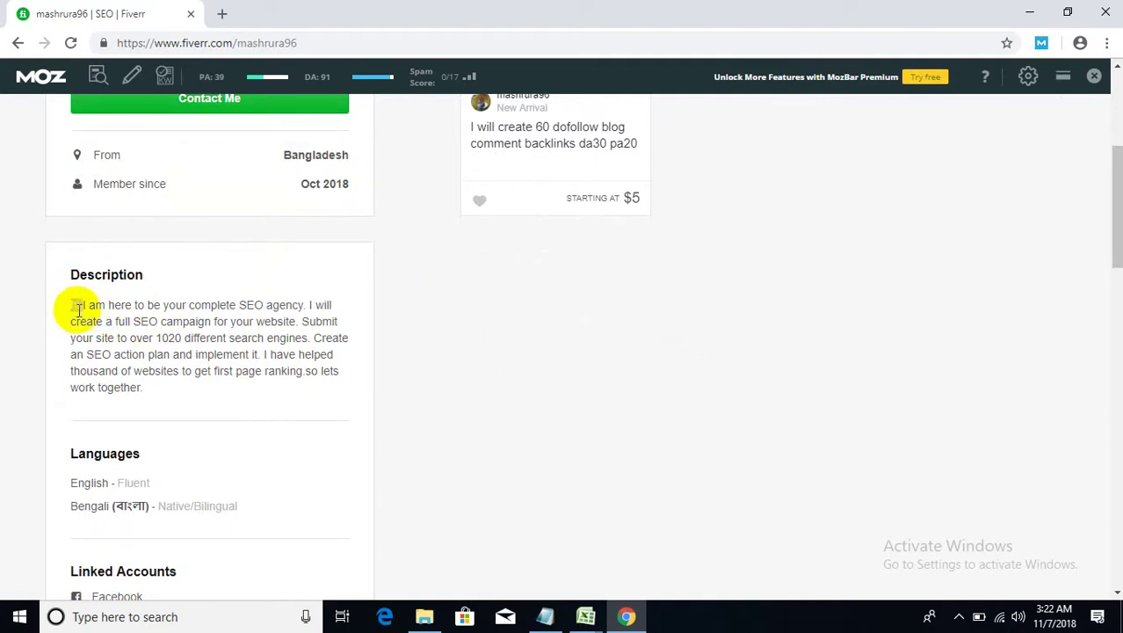
pyautogui.moveTo(126, 308); pyautogui.dragTo(311, 304)
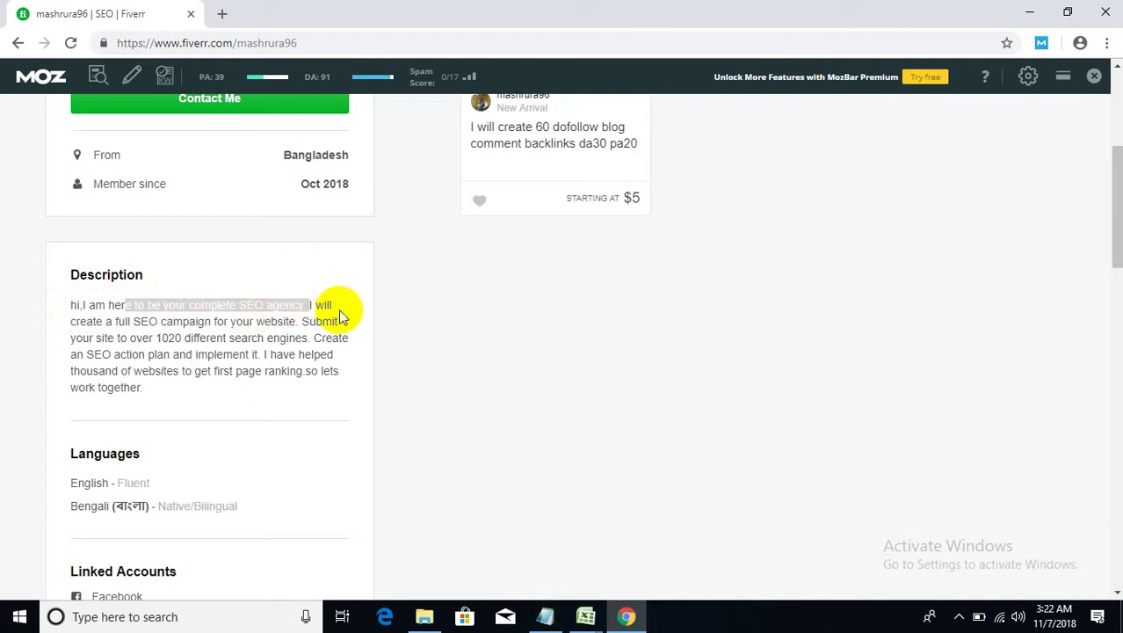
pyautogui.moveTo(133, 323); pyautogui.dragTo(275, 339)
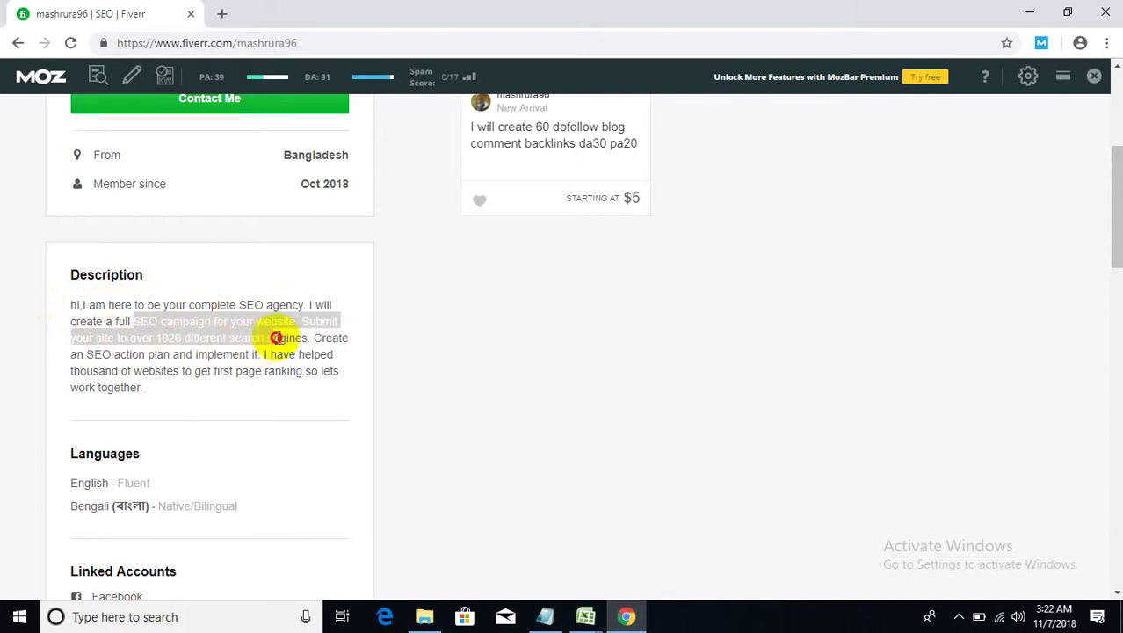
pyautogui.click(281, 339)
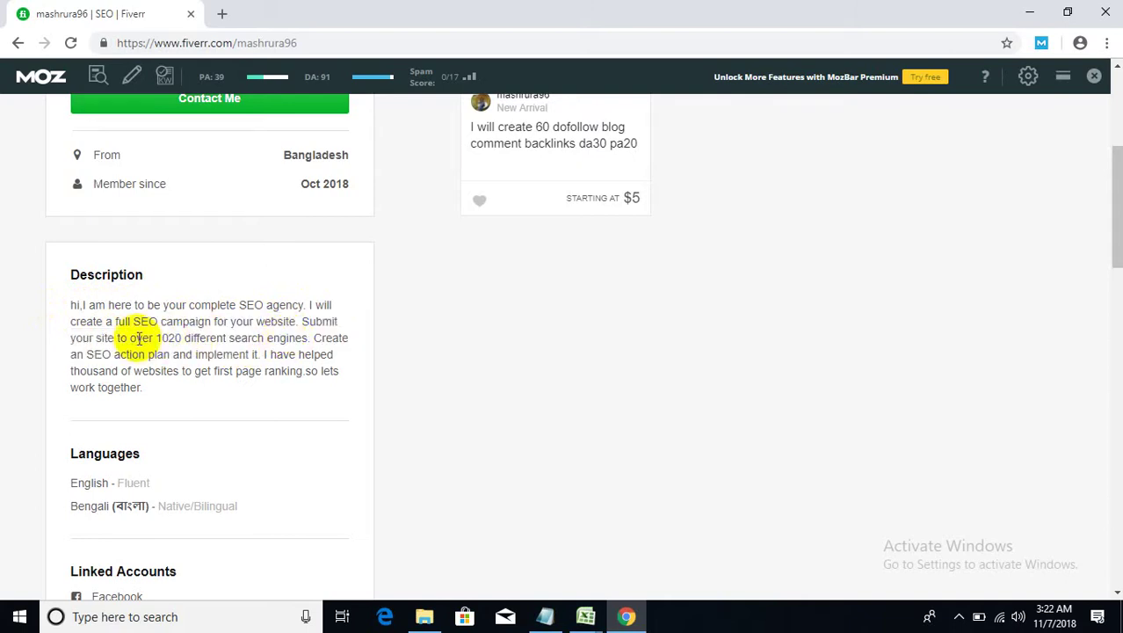
pyautogui.moveTo(134, 338); pyautogui.dragTo(162, 343)
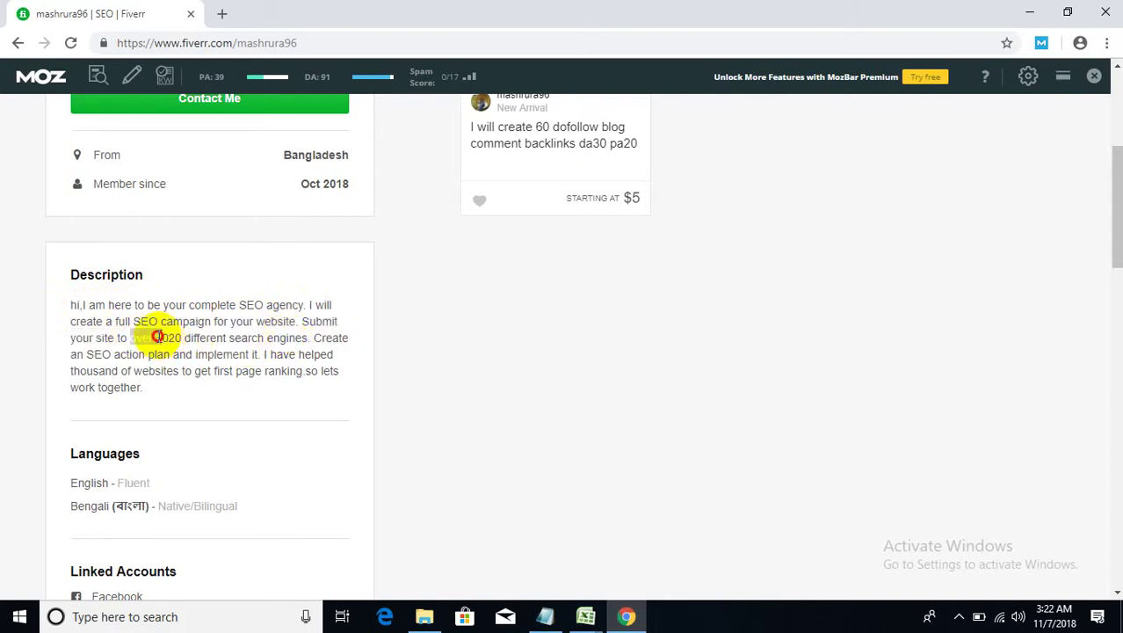
pyautogui.click(158, 338)
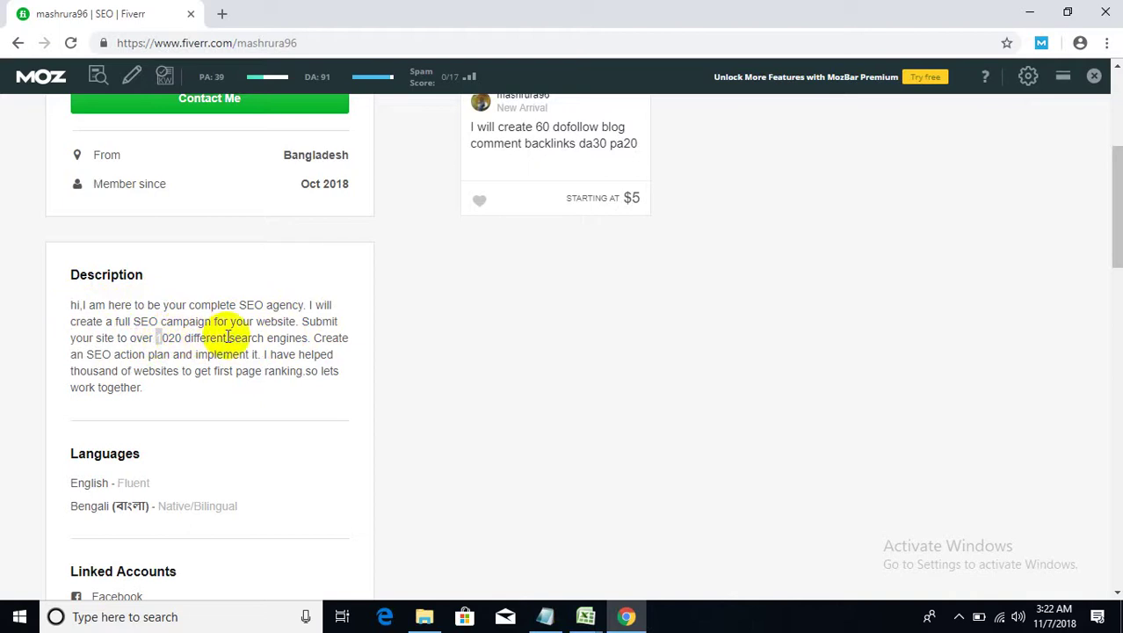
pyautogui.moveTo(309, 338)
pyautogui.mouseDown()
pyautogui.moveTo(296, 321)
pyautogui.moveTo(308, 338)
pyautogui.mouseUp()
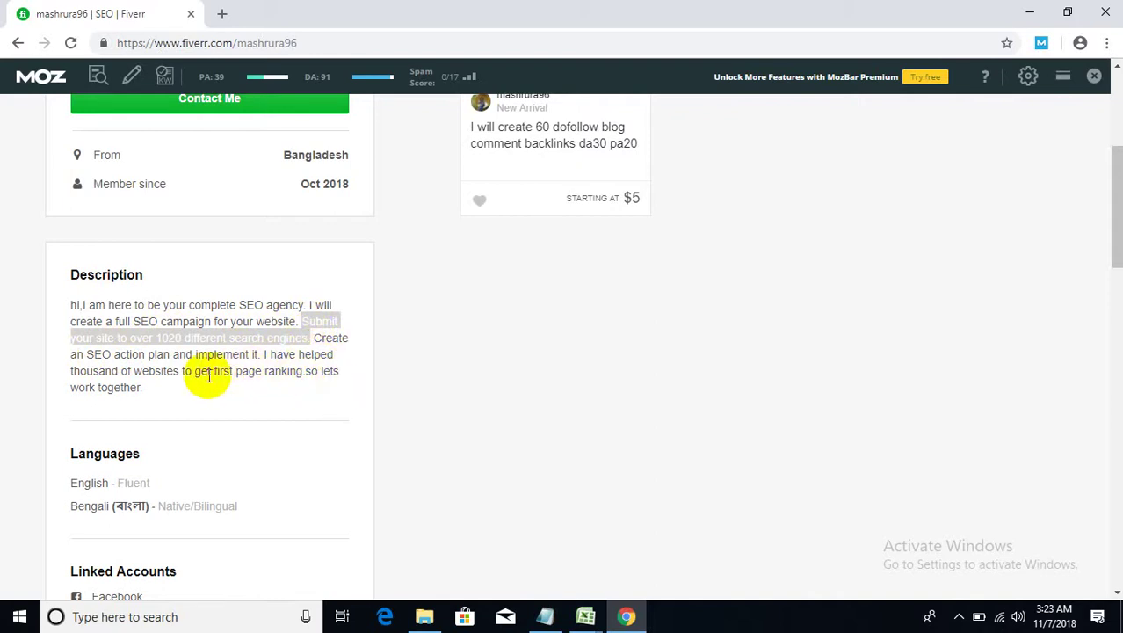
# - Highlight the English fluency level and the seller's four linked accounts
pyautogui.scroll(-2, 87, 369)
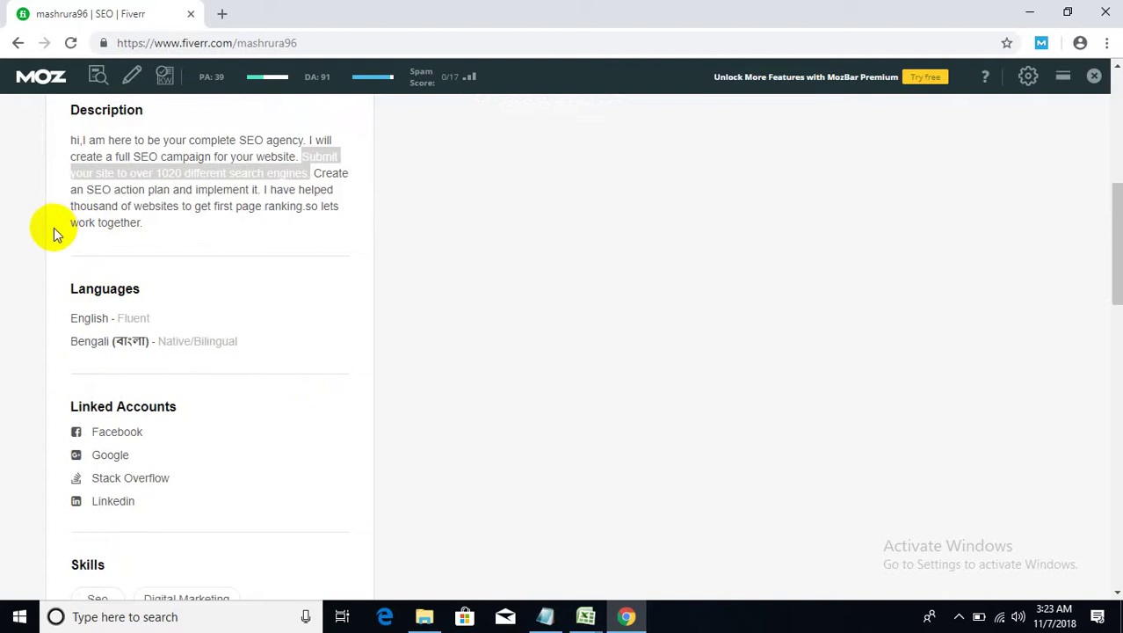
pyautogui.scroll(-1, 54, 231)
pyautogui.doubleClick(130, 236)
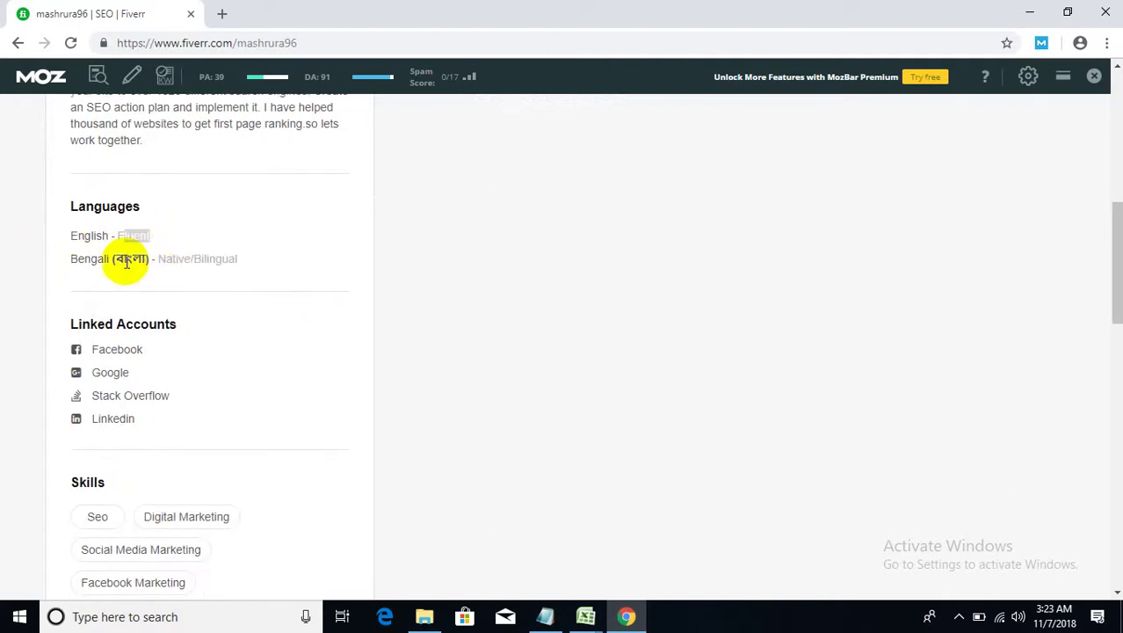
pyautogui.moveTo(127, 261); pyautogui.dragTo(238, 259)
pyautogui.scroll(-2, 8, 344)
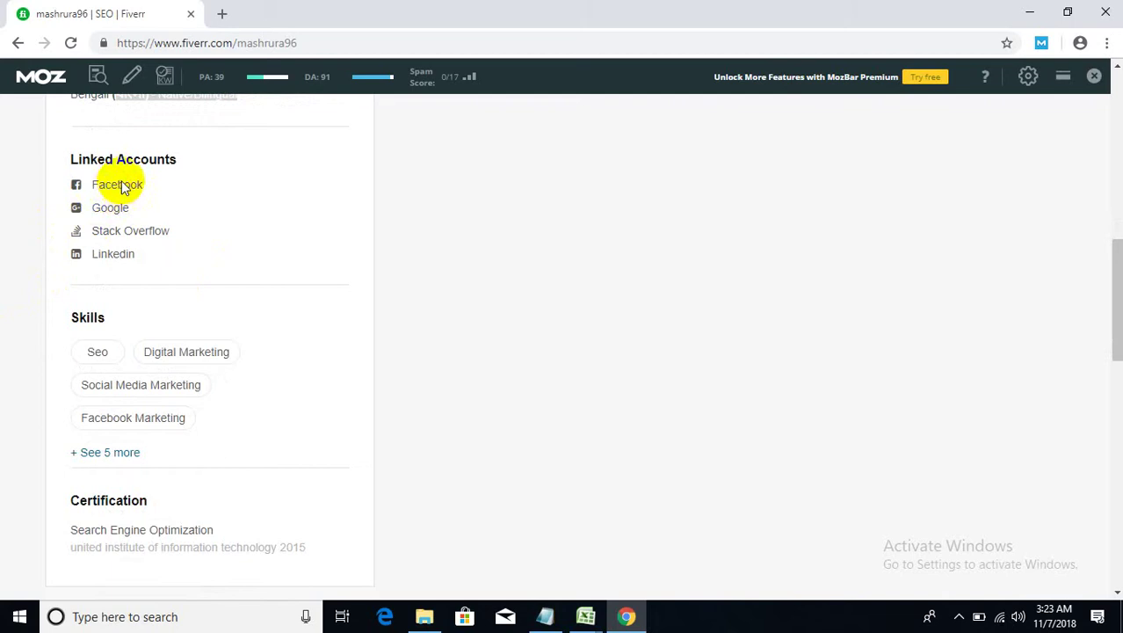
pyautogui.moveTo(119, 186); pyautogui.dragTo(80, 180)
pyautogui.click(145, 266)
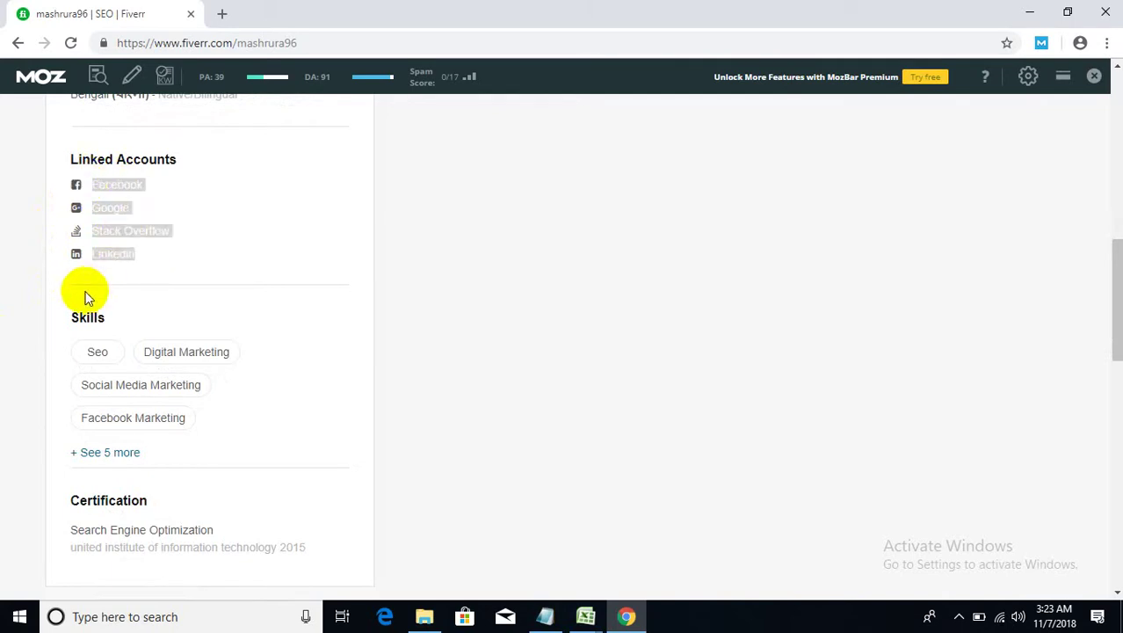
# - Expand Skills with '+ See 5 more' and highlight the 2015 SEO certification's institute and year
pyautogui.scroll(-2, 87, 297)
pyautogui.click(112, 290)
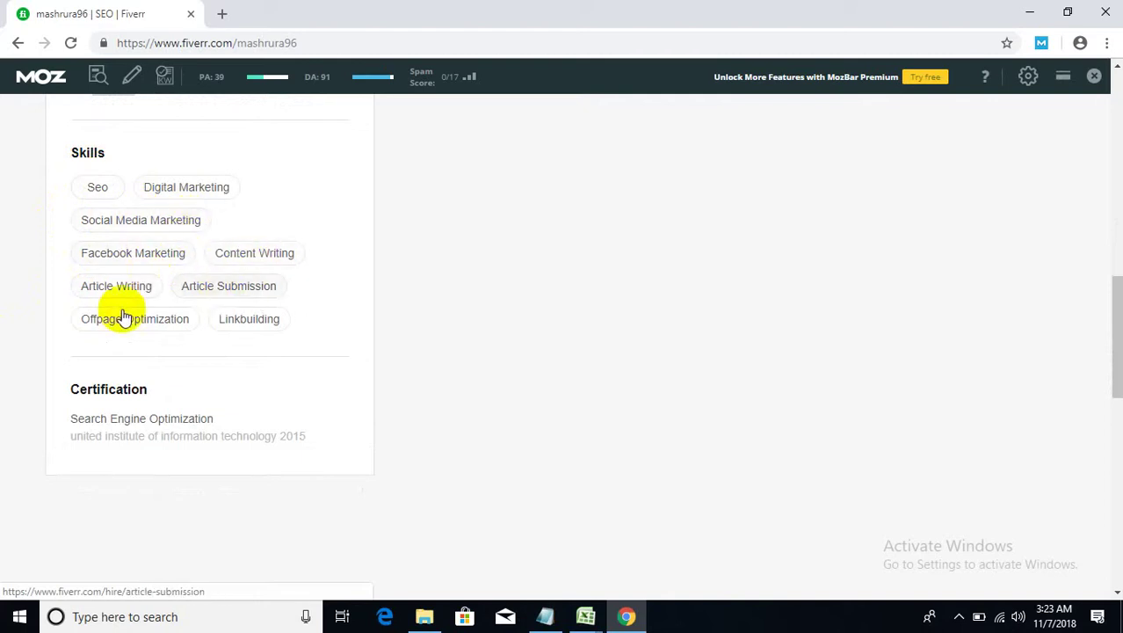
pyautogui.scroll(-2, 40, 257)
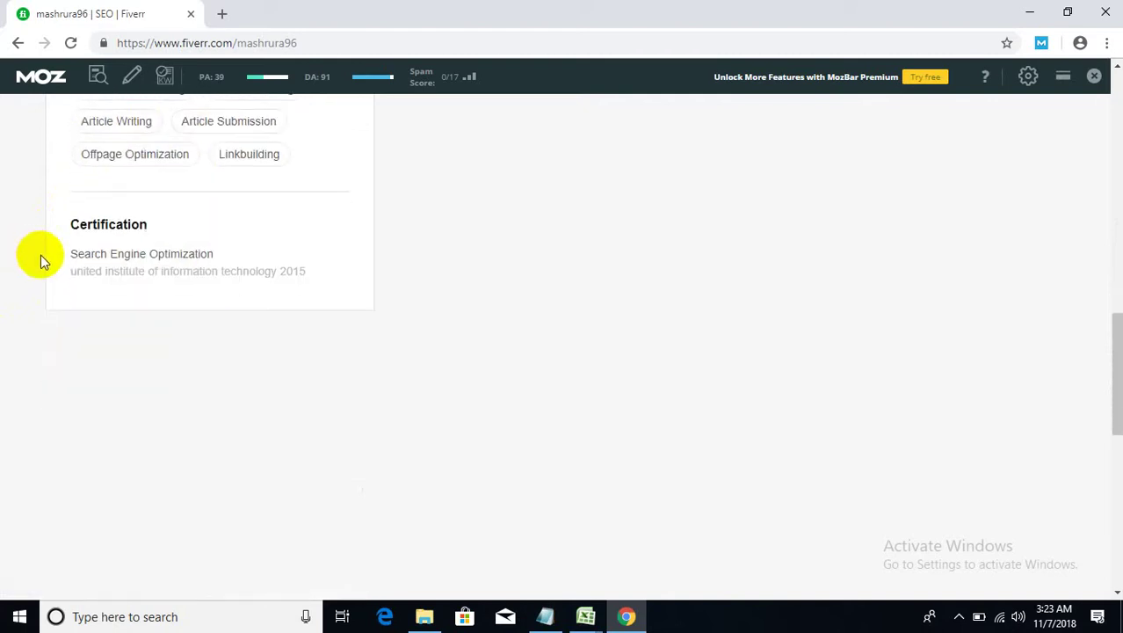
pyautogui.moveTo(162, 269); pyautogui.dragTo(522, 295)
pyautogui.scroll(10, 674, 268)
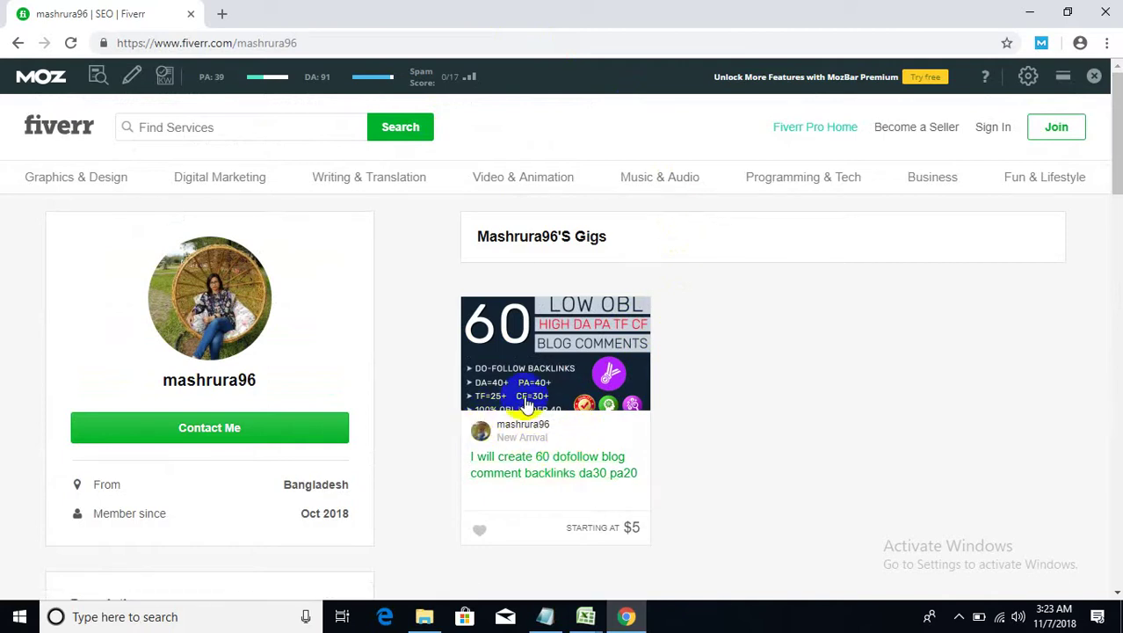
# - Open the 60 dofollow blog comment backlinks gig in a new tab
pyautogui.rightClick(547, 471)
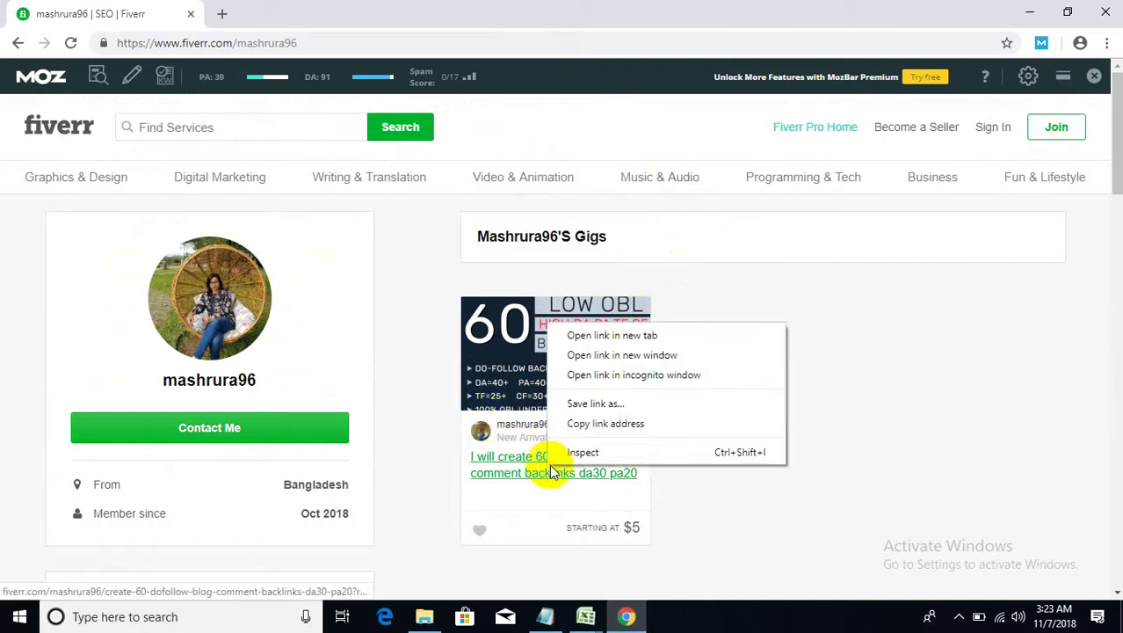
pyautogui.click(571, 338)
pyautogui.click(248, 12)
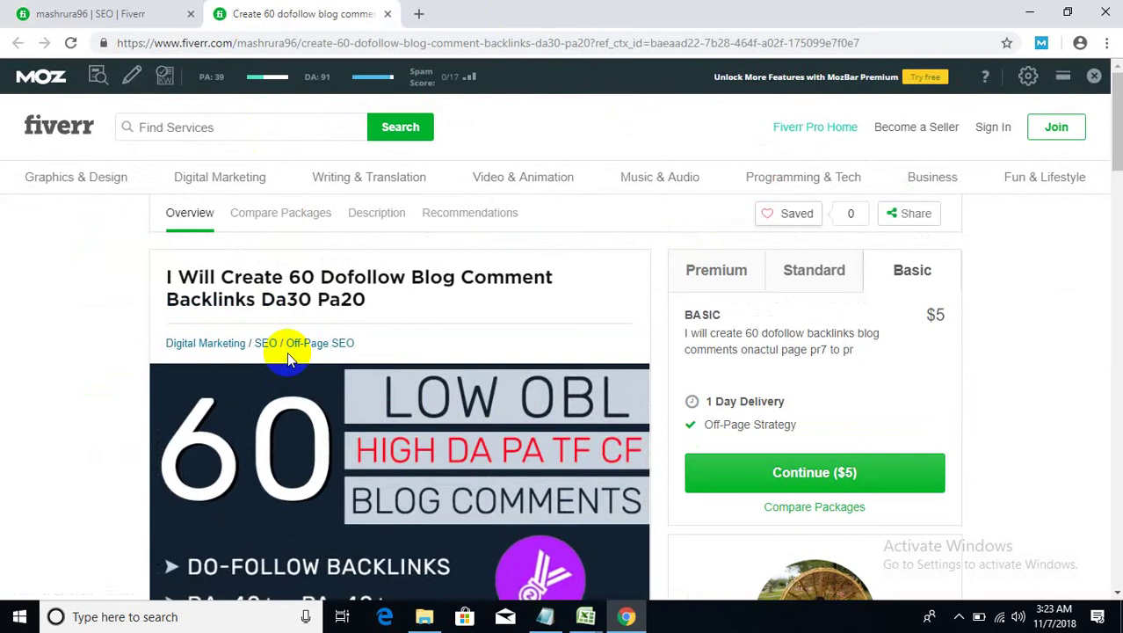
pyautogui.scroll(-3, 246, 314)
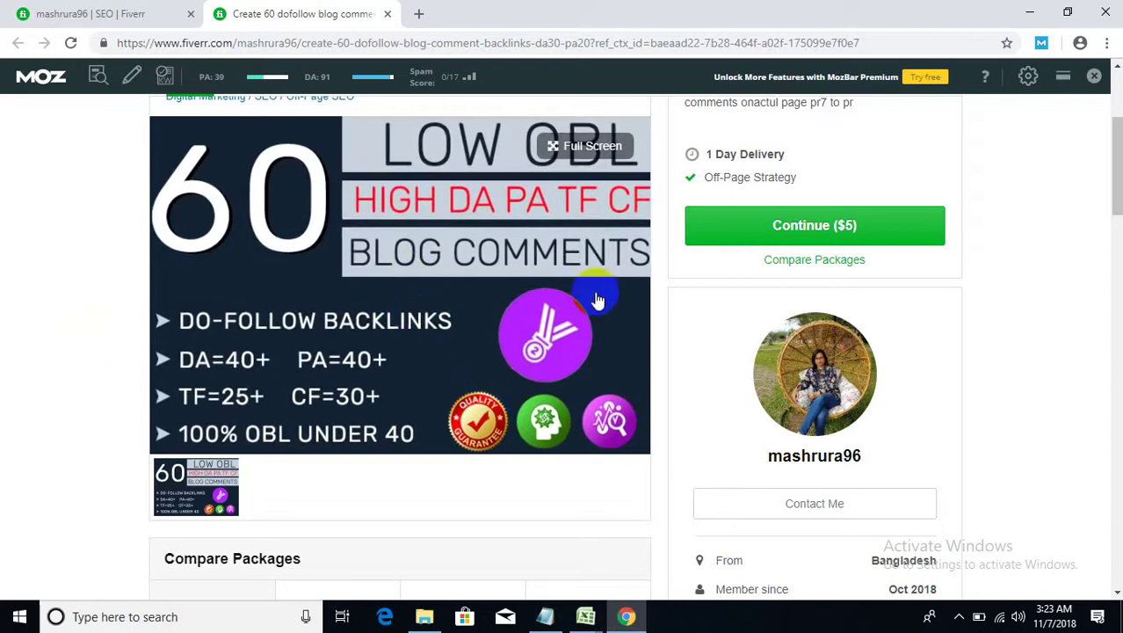
pyautogui.scroll(-2, 668, 344)
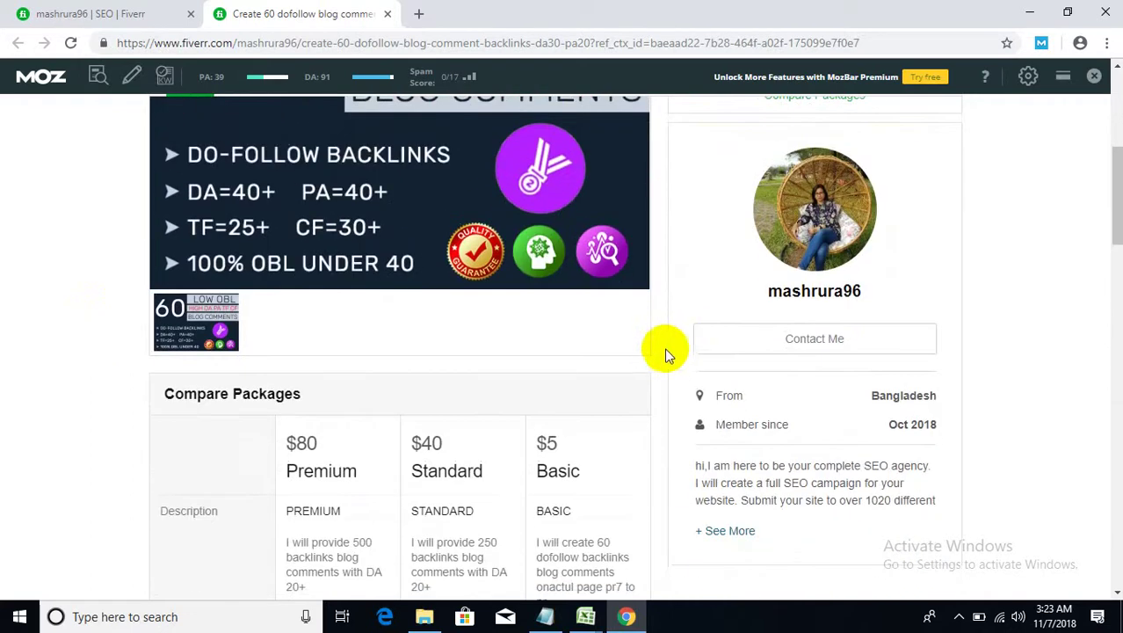
pyautogui.scroll(2, 664, 356)
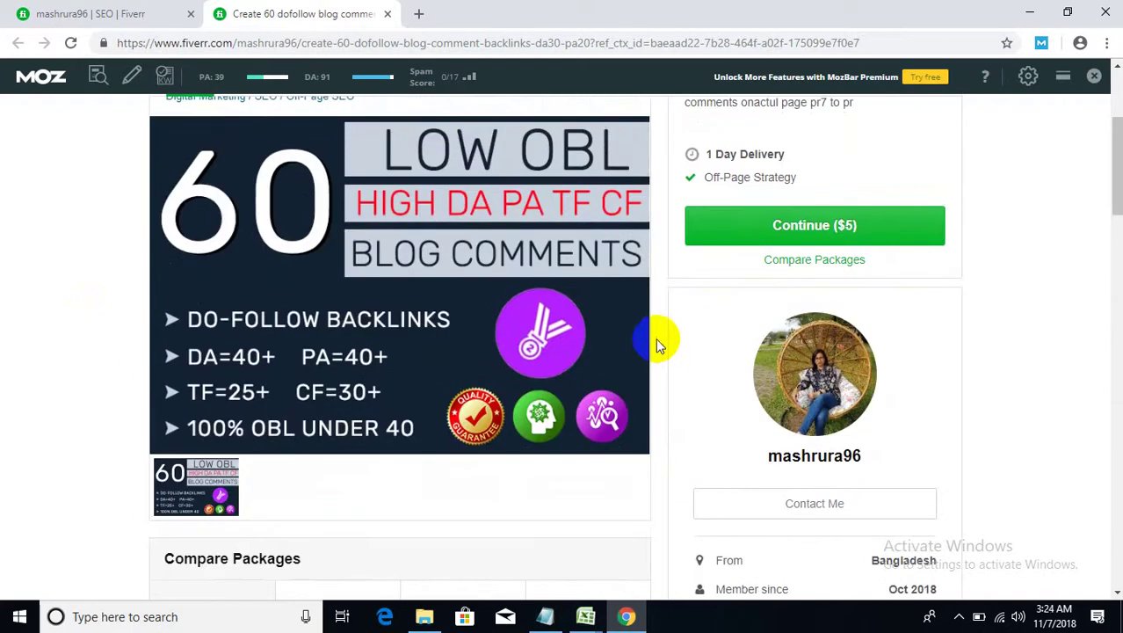
# - View the gig's cover image enlarged, then scroll to Compare Packages ($80, $40, $5)
pyautogui.click(544, 336)
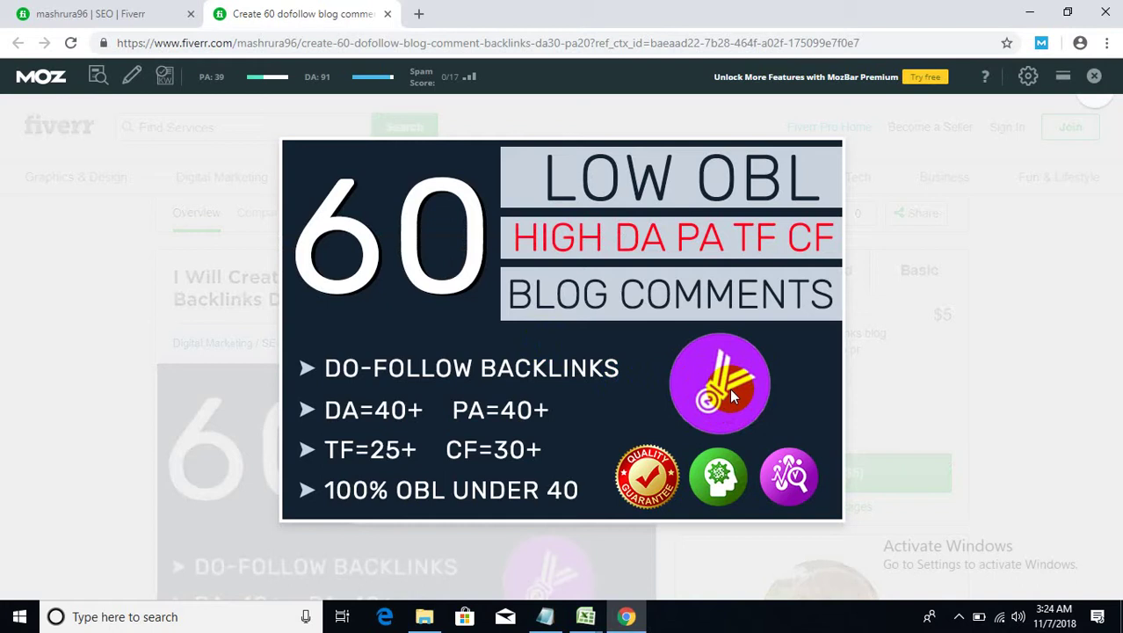
pyautogui.click(970, 237)
pyautogui.scroll(-3, 514, 427)
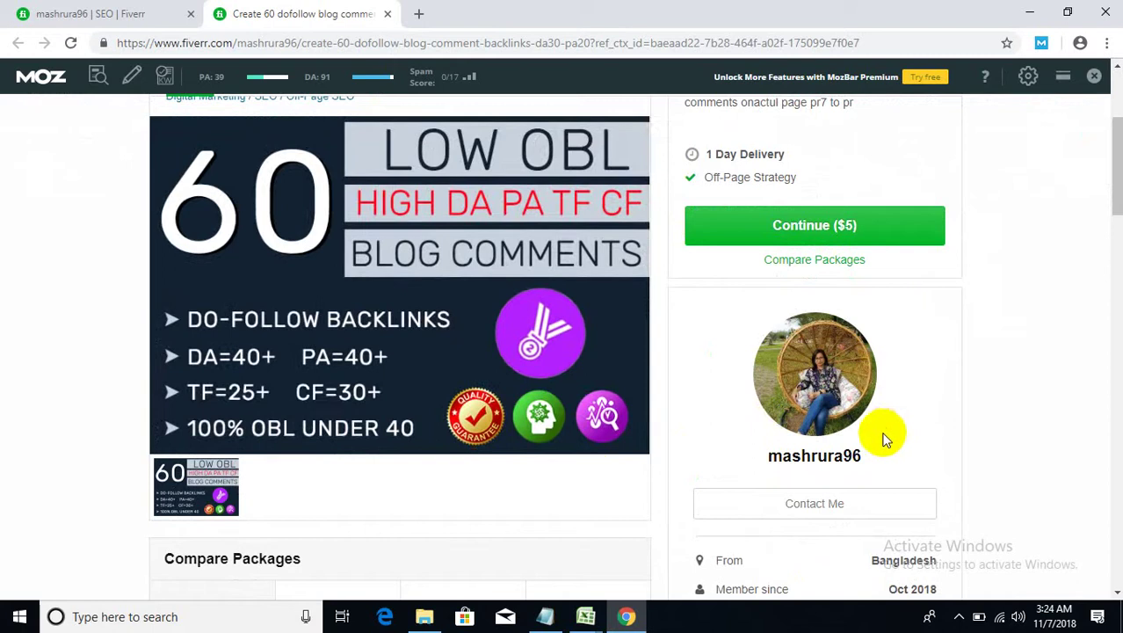
pyautogui.click(327, 361)
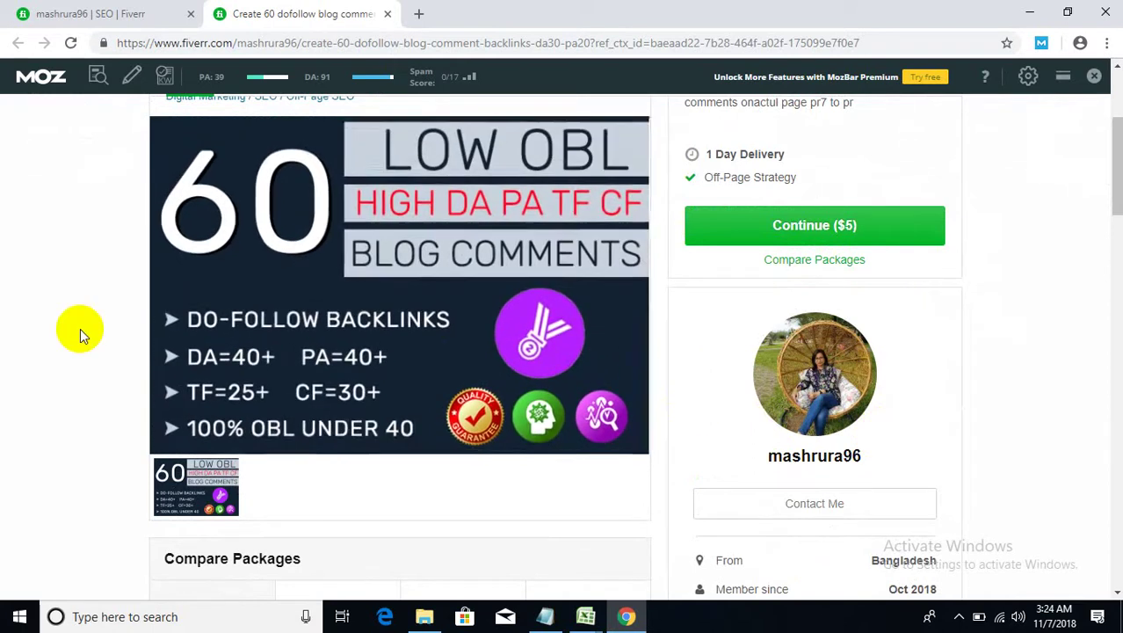
pyautogui.scroll(-1, 80, 332)
pyautogui.scroll(2, 80, 328)
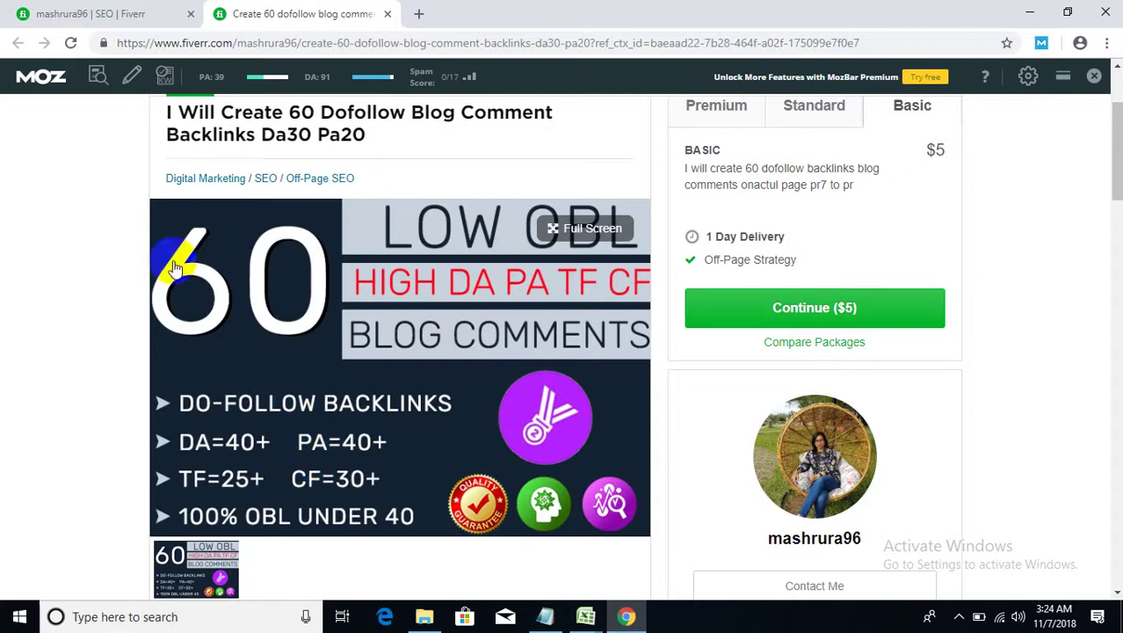
pyautogui.scroll(-2, 66, 343)
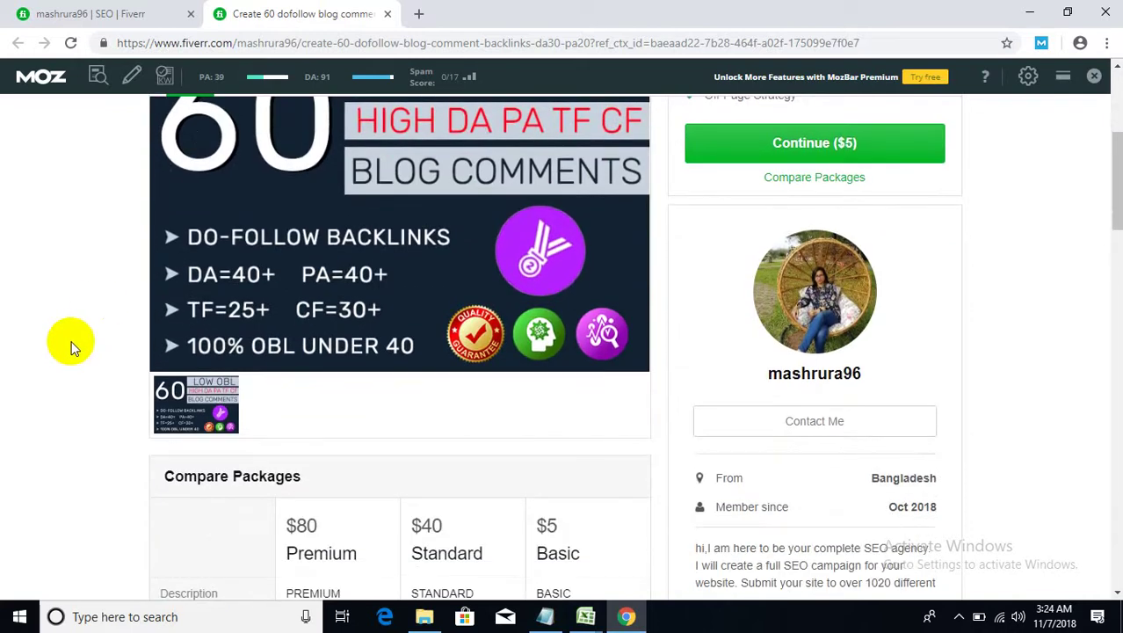
pyautogui.scroll(5, 70, 347)
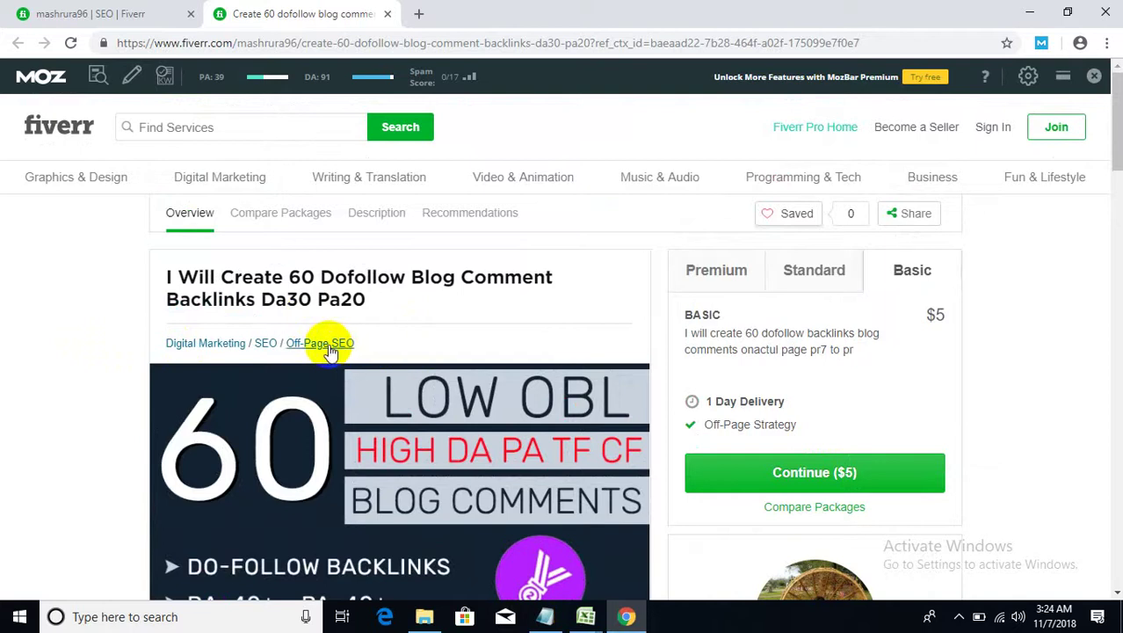
pyautogui.scroll(-8, 121, 424)
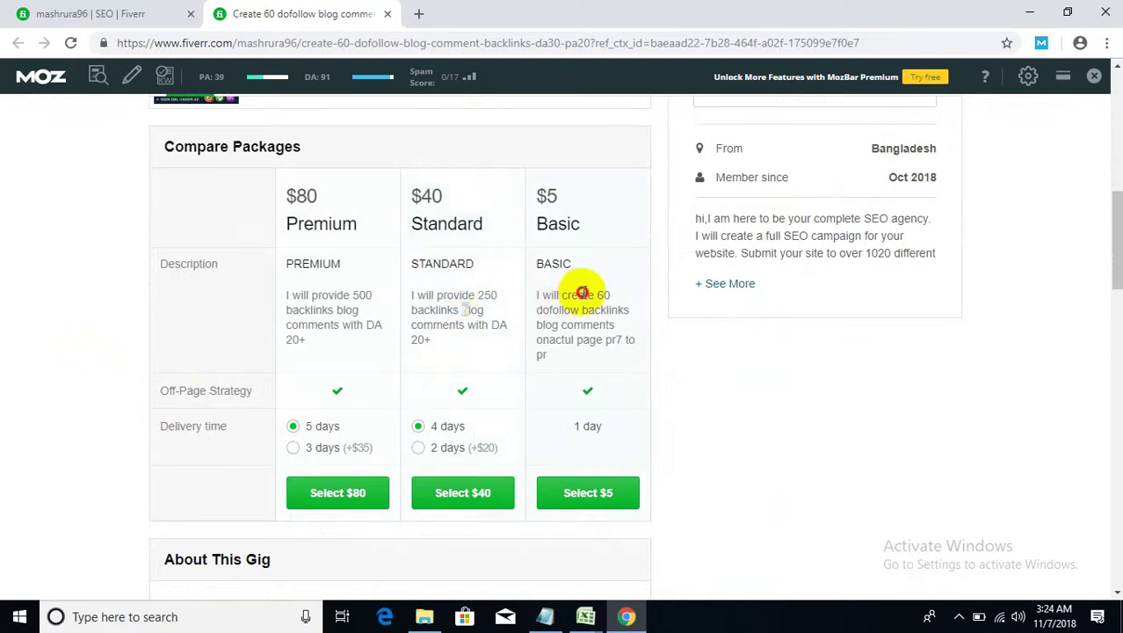
# - Mark part of the $5 Basic package description, then scroll through About This Gig
pyautogui.moveTo(581, 295); pyautogui.dragTo(615, 326)
pyautogui.click(606, 332)
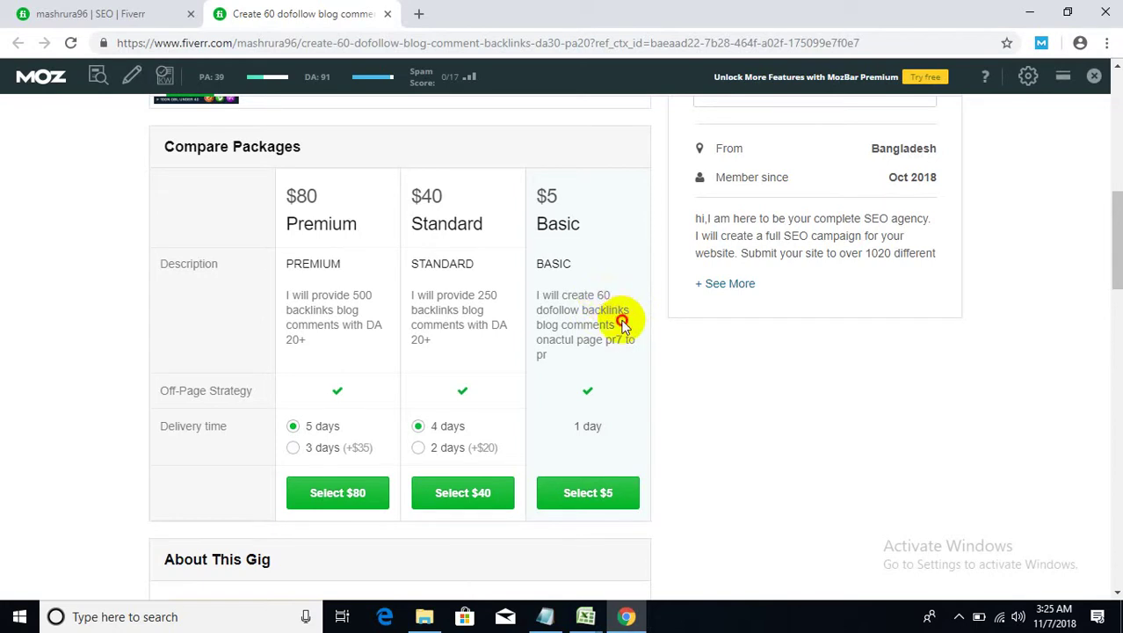
pyautogui.scroll(-1, 620, 347)
pyautogui.scroll(-2, 624, 344)
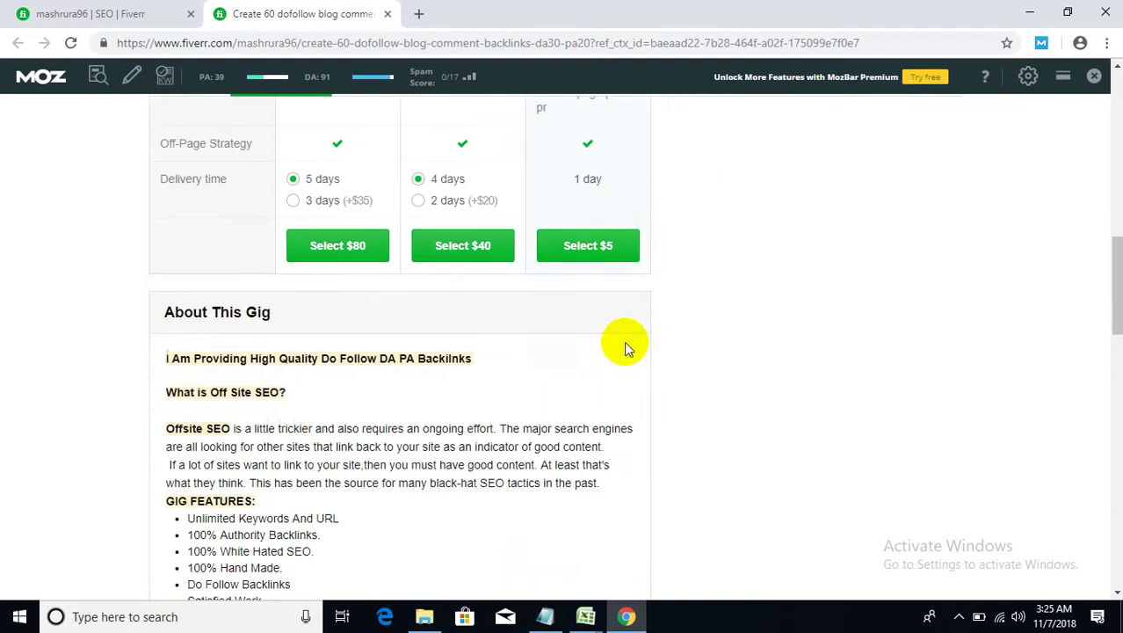
pyautogui.scroll(1, 626, 348)
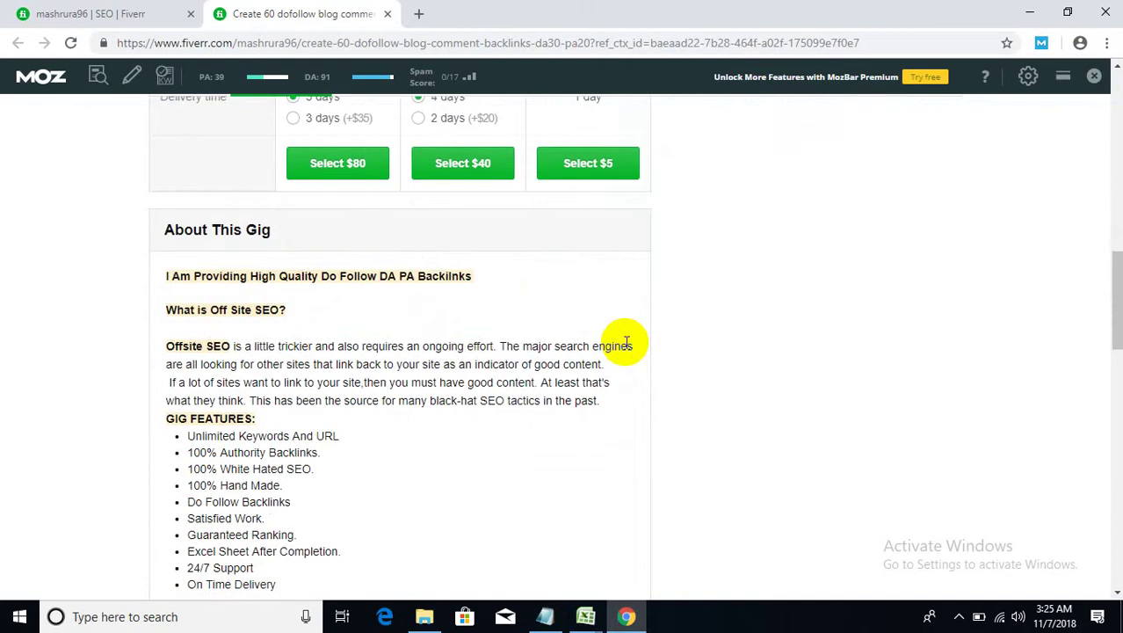
pyautogui.scroll(-1, 627, 343)
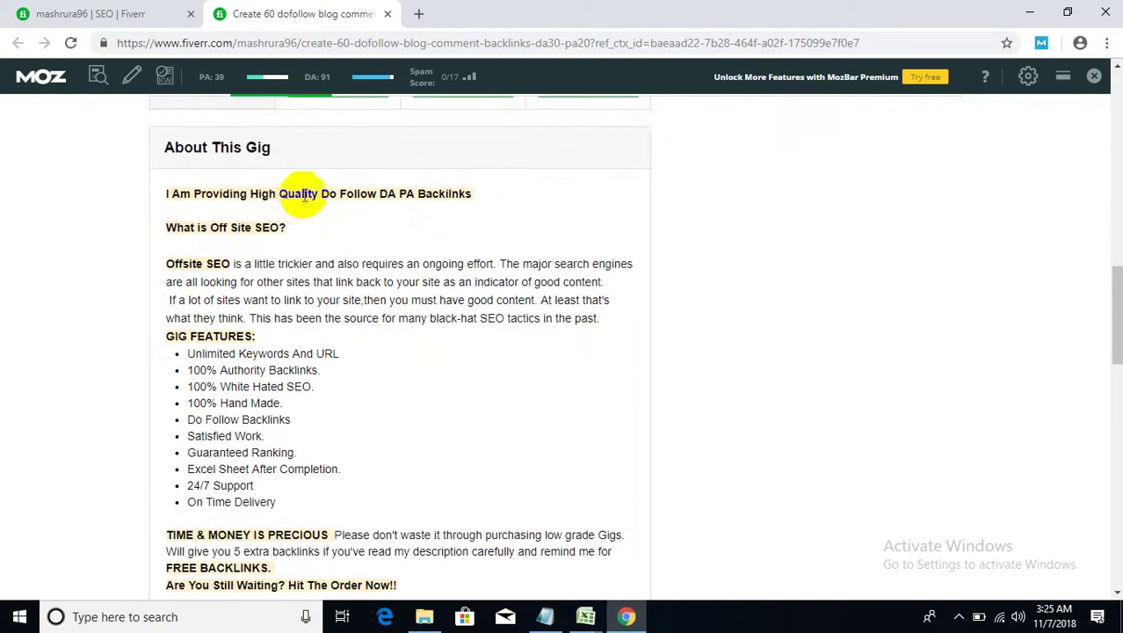
pyautogui.scroll(-2, 213, 353)
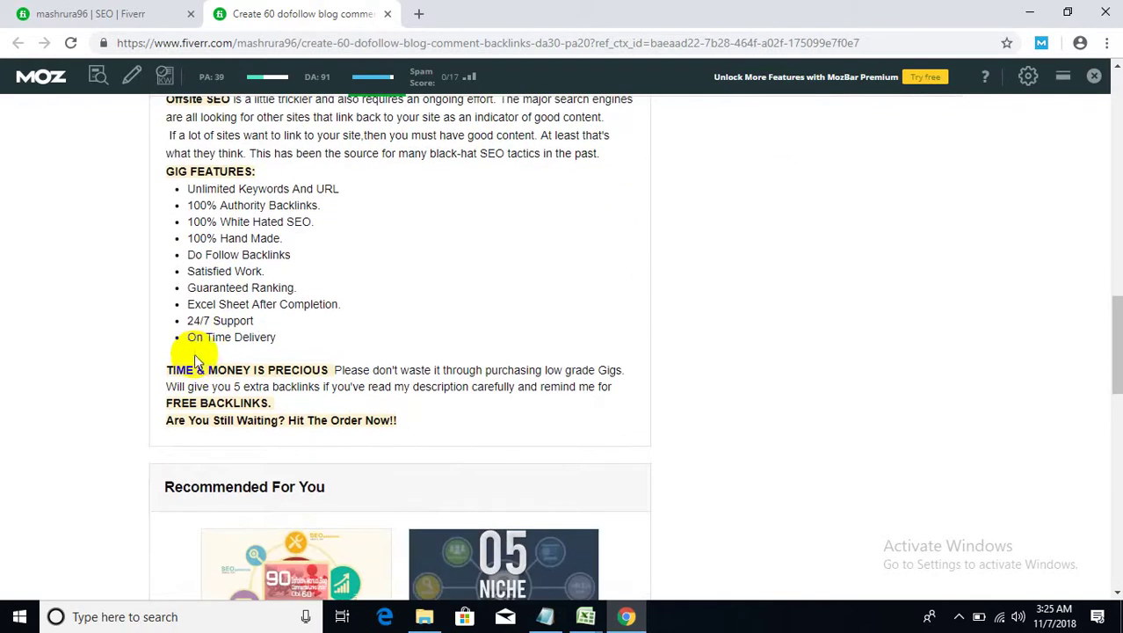
pyautogui.scroll(-2, 228, 356)
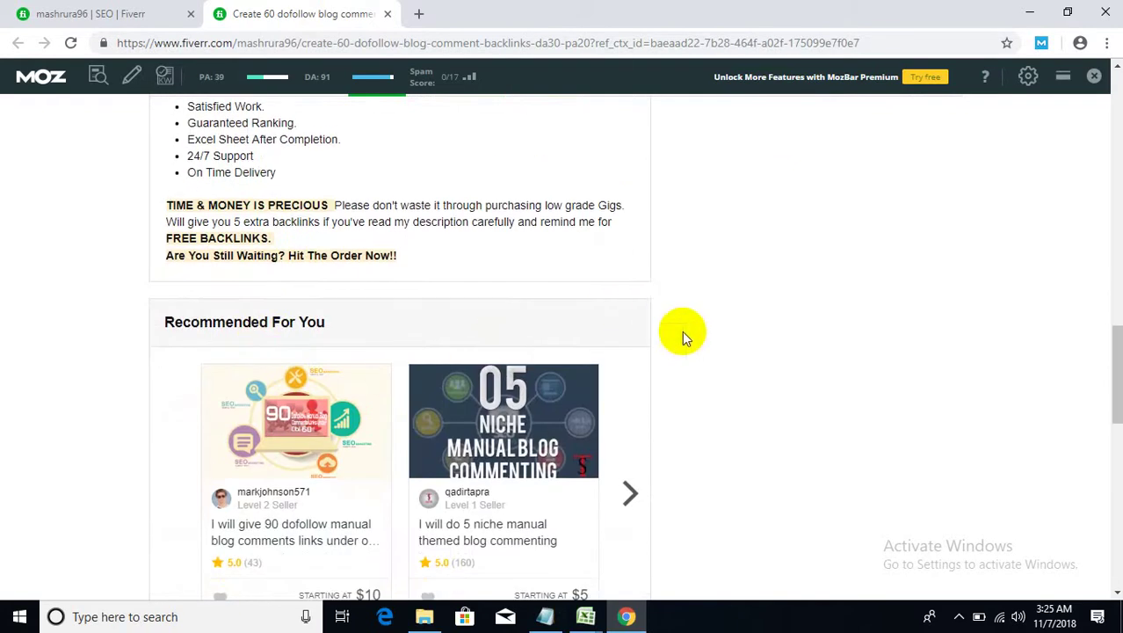
pyautogui.scroll(4, 681, 330)
# - Select a line of the gig's feature list and scroll back up to the gig title
pyautogui.moveTo(257, 336); pyautogui.dragTo(604, 327)
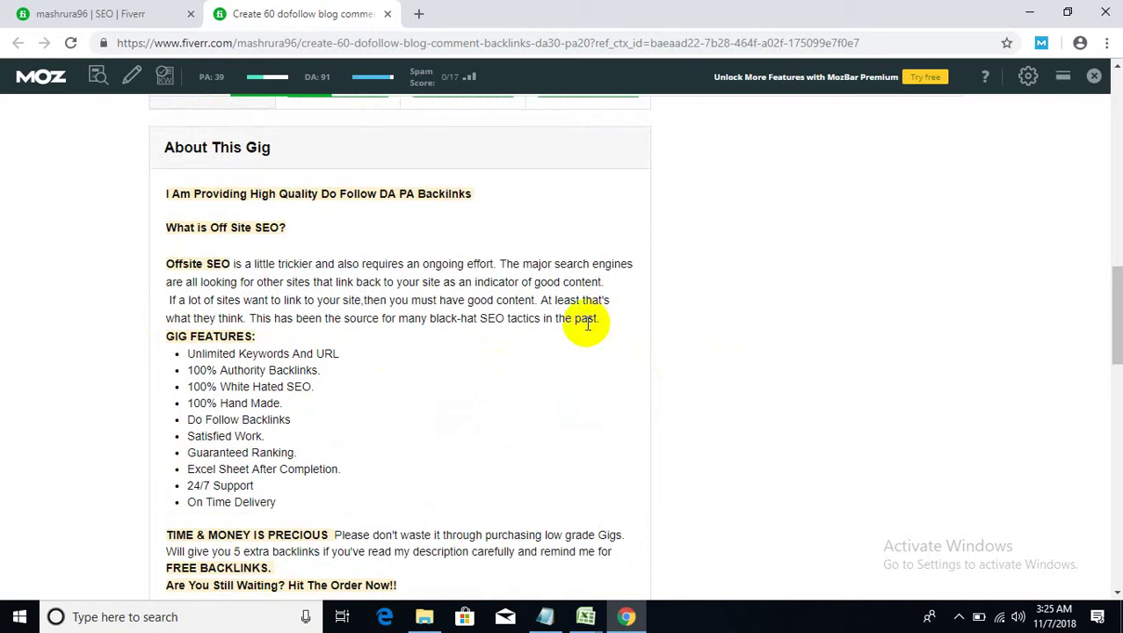
pyautogui.scroll(-2, 545, 325)
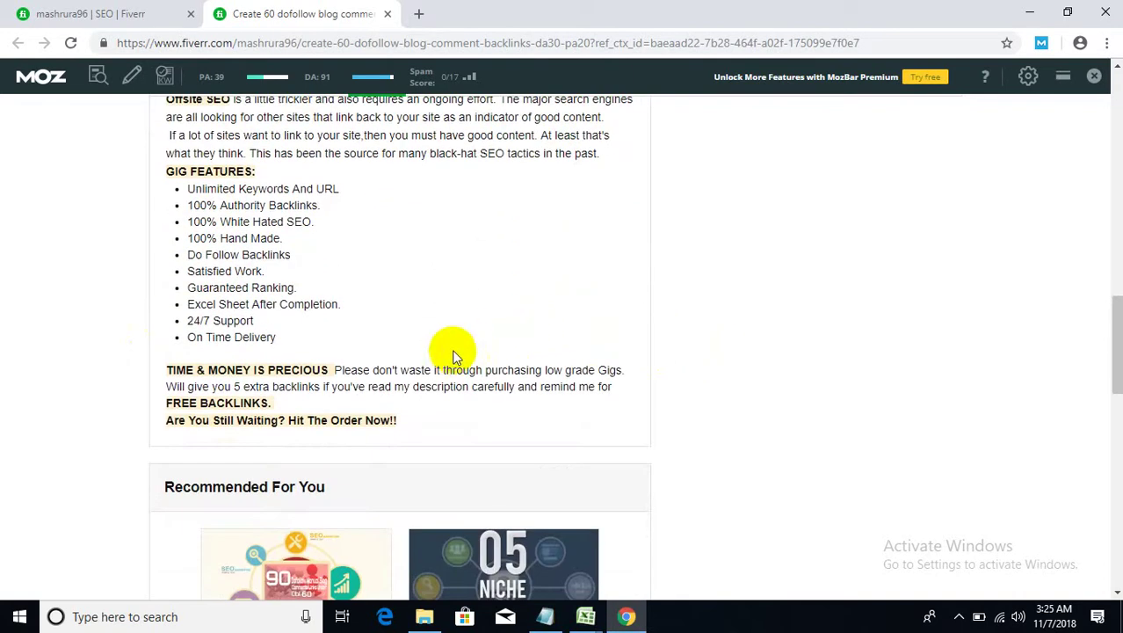
pyautogui.scroll(-2, 455, 360)
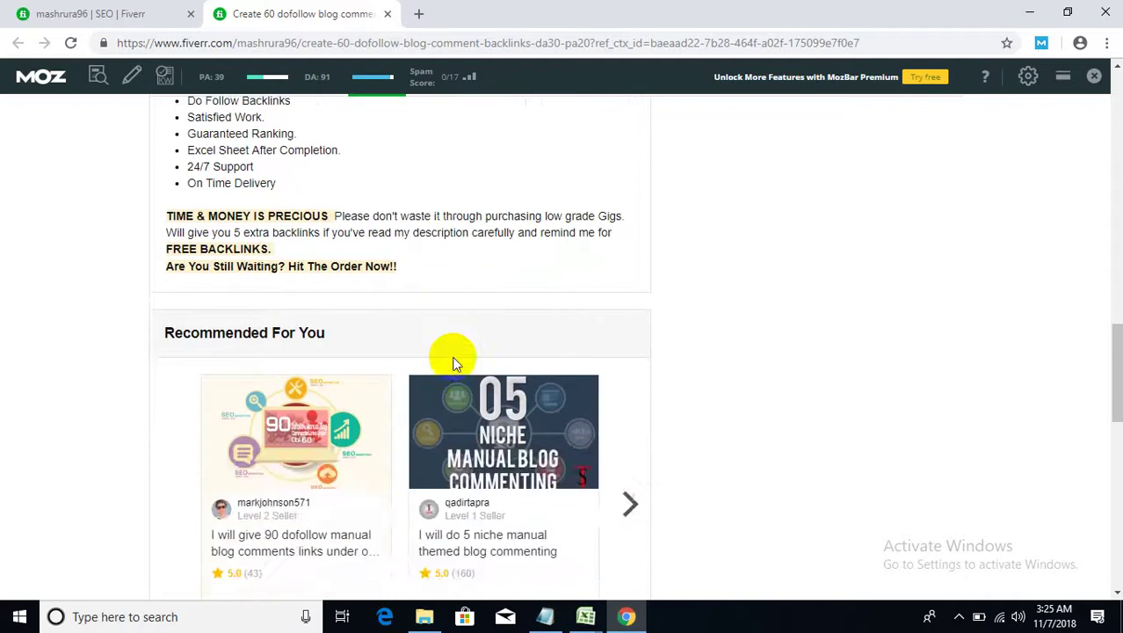
pyautogui.scroll(15, 455, 360)
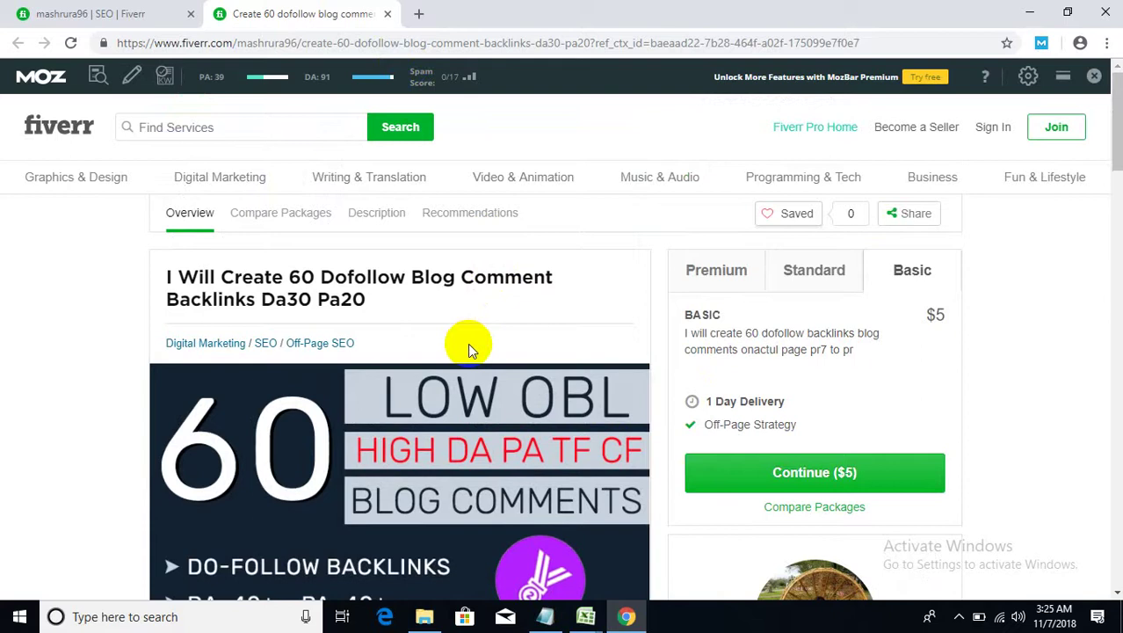
# - Close the gig tab and delete the username from the profile URL, leaving fiverr.com/
pyautogui.scroll(-2, 467, 349)
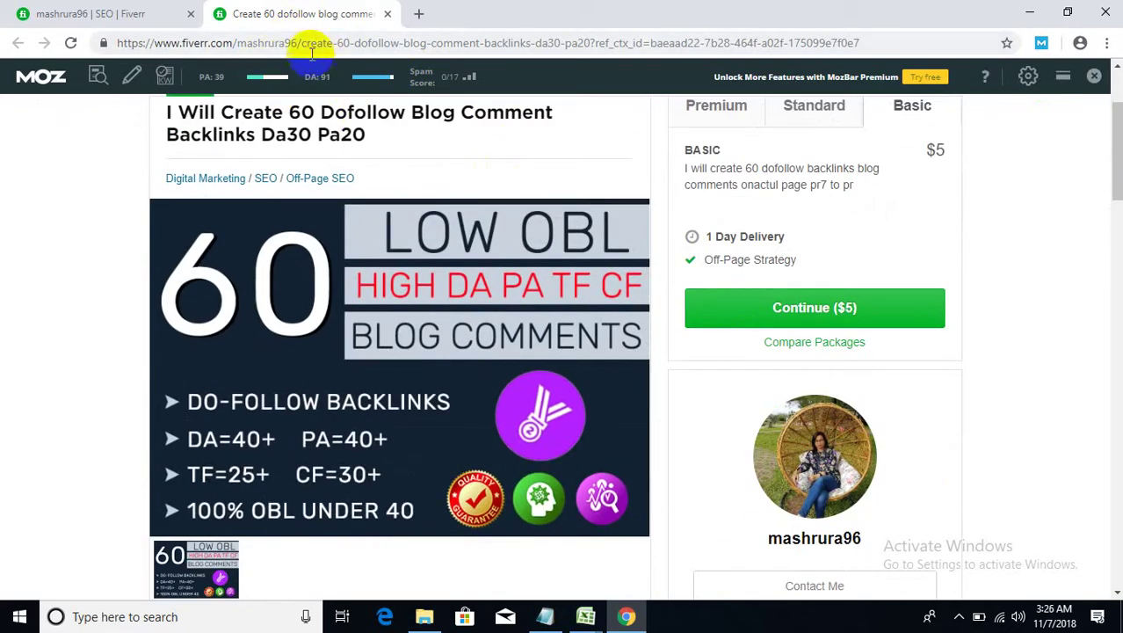
pyautogui.moveTo(298, 42); pyautogui.dragTo(102, 42)
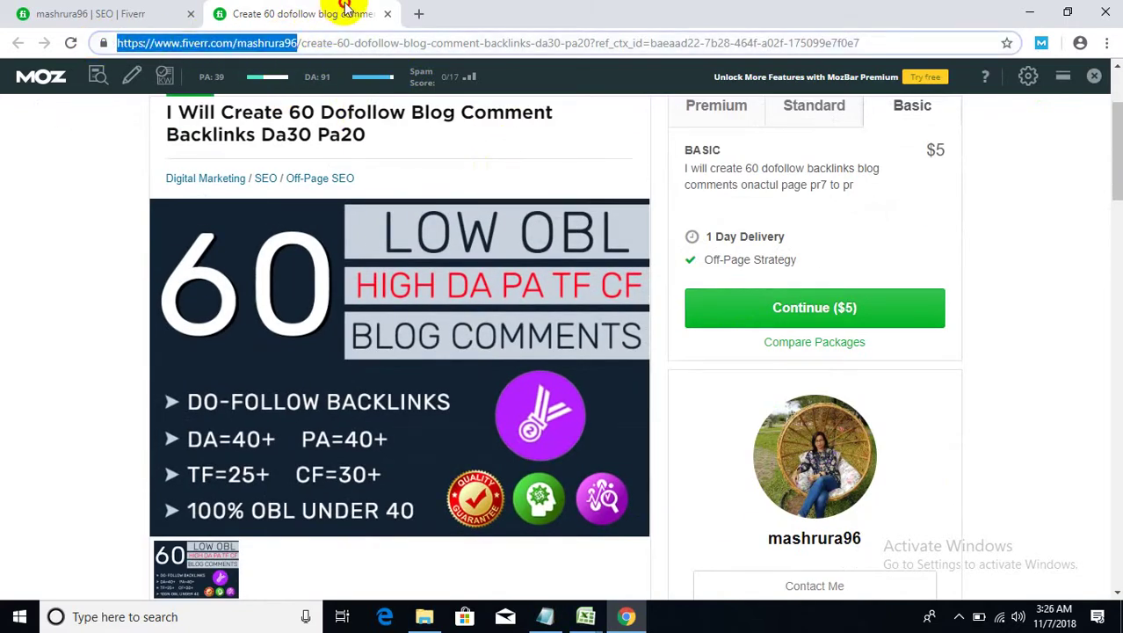
pyautogui.click(388, 14)
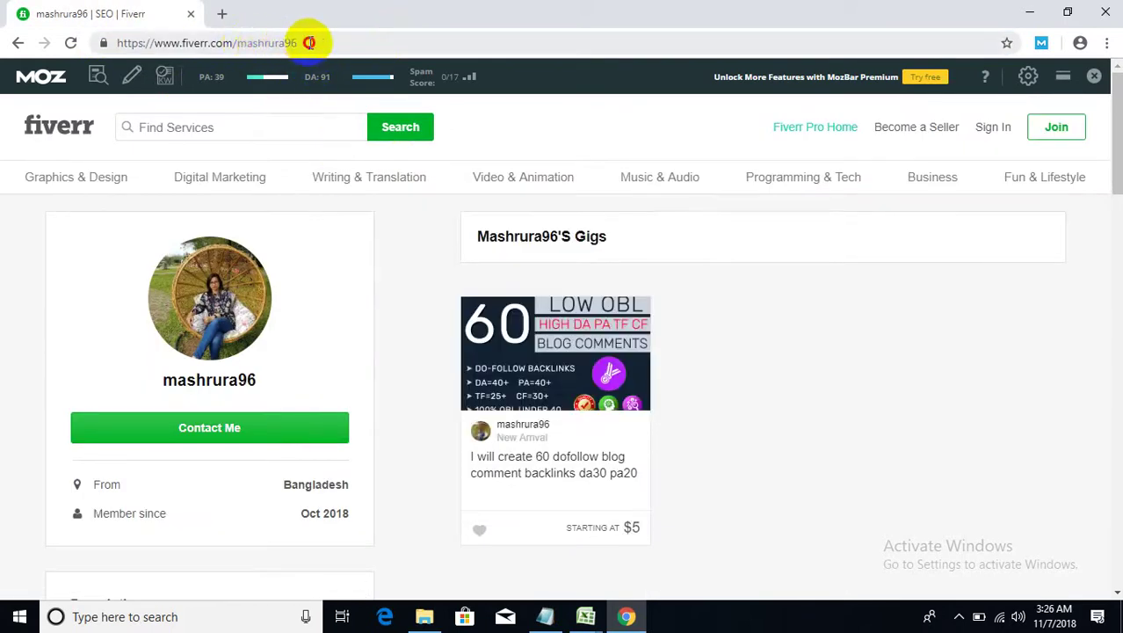
pyautogui.moveTo(298, 42); pyautogui.dragTo(237, 43)
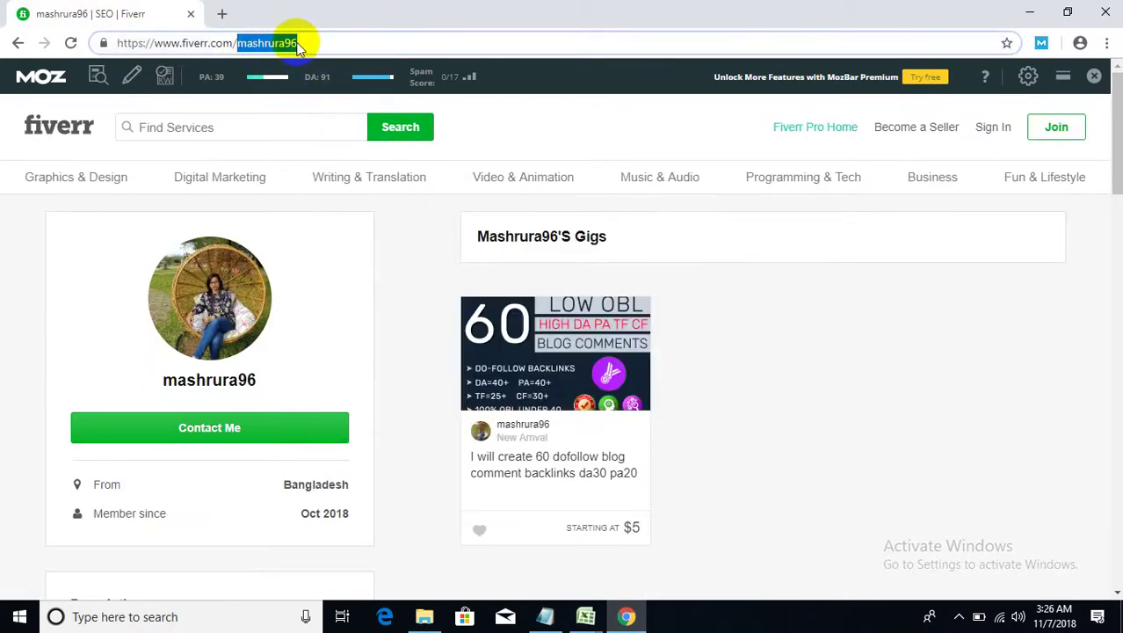
pyautogui.press('BackSpace')
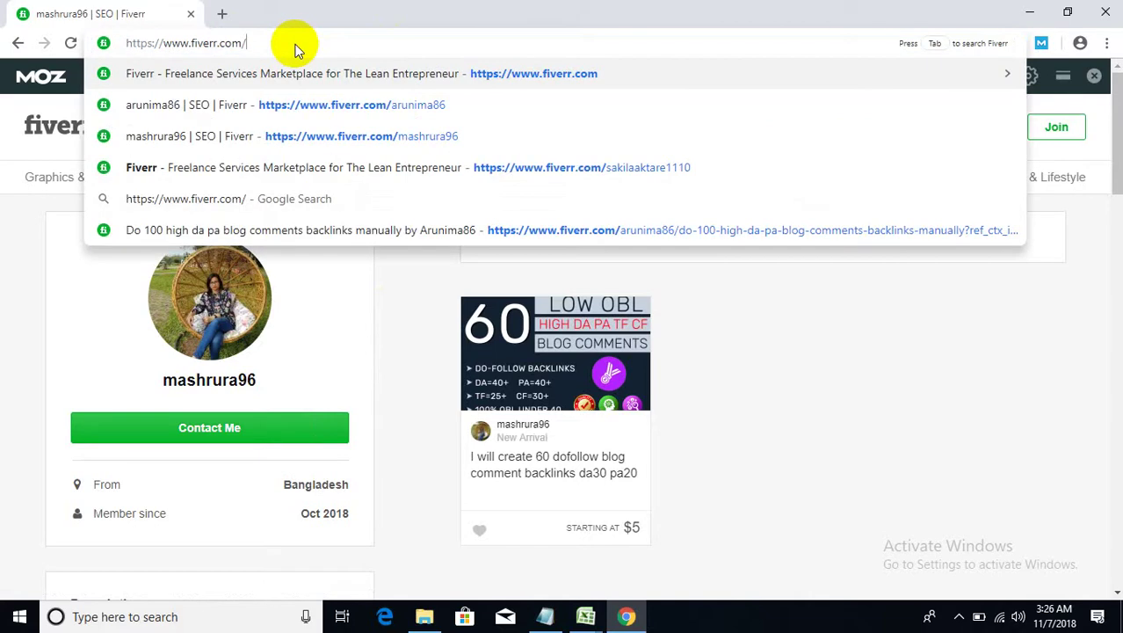
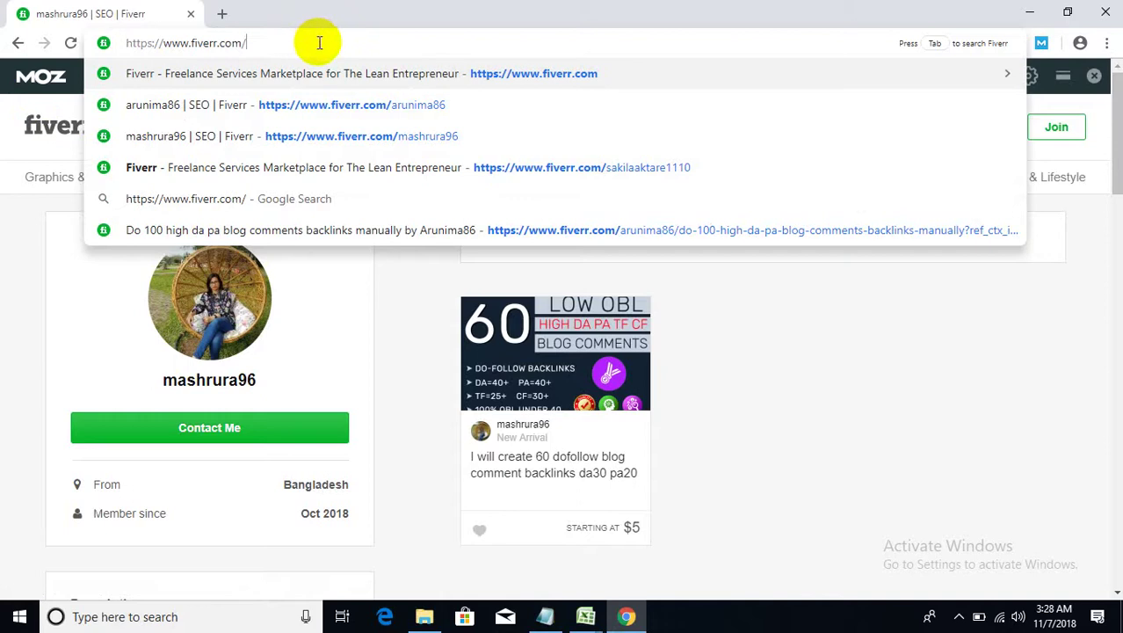
# - Enter the competitor seller's Fiverr profile URL in the address bar, correcting a typo
pyautogui.write('rur')
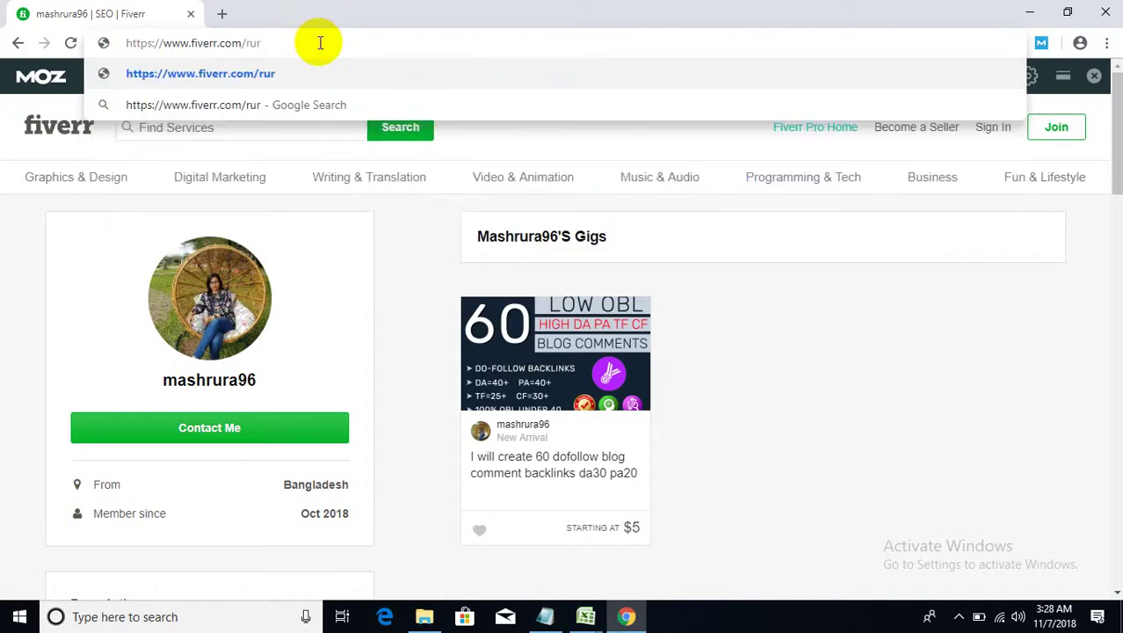
pyautogui.press('BackSpace')
pyautogui.write('mm')
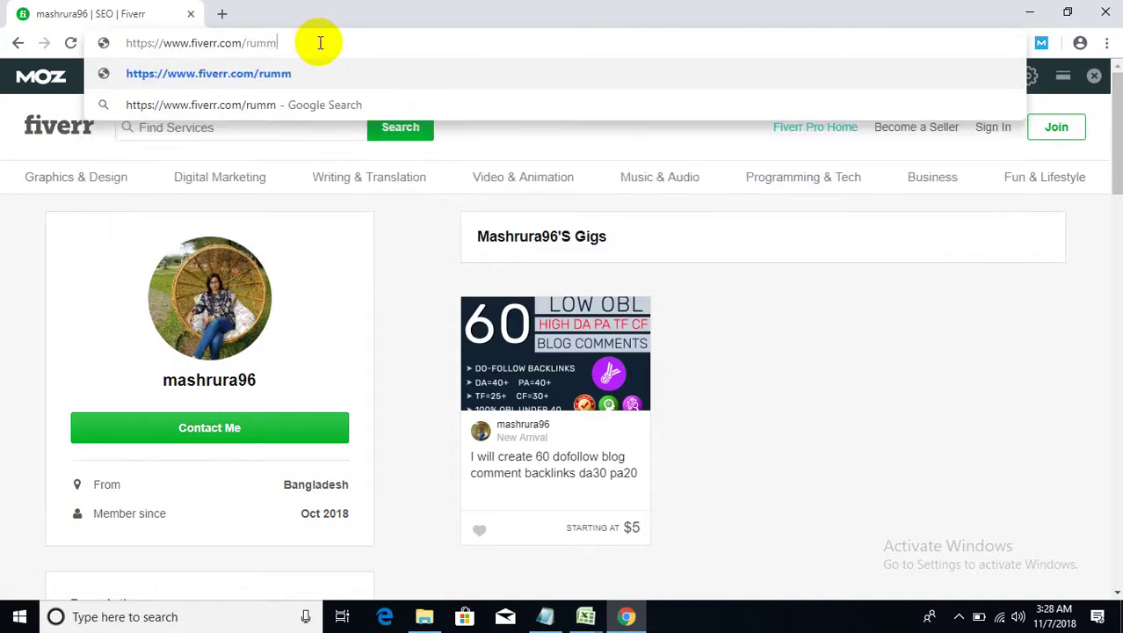
pyautogui.write('an')
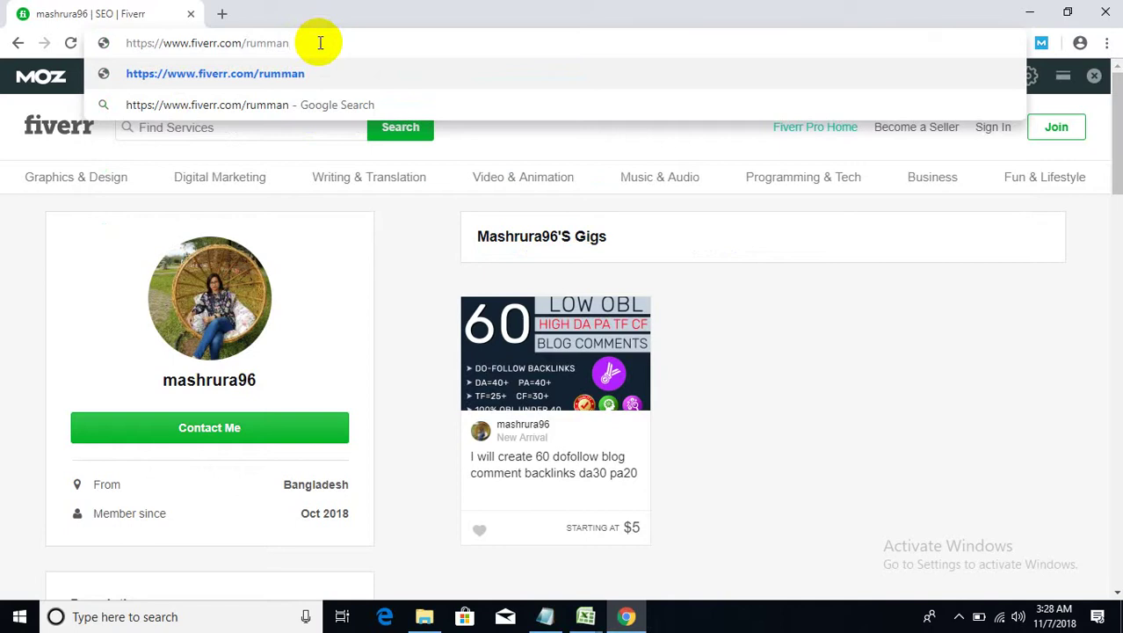
pyautogui.write('race')
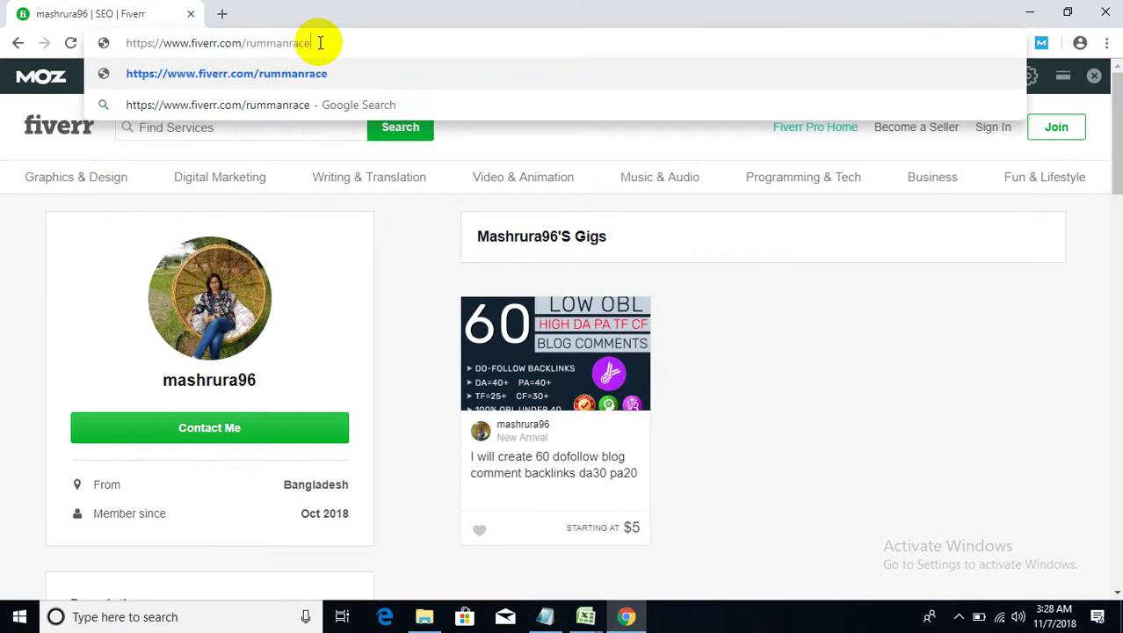
pyautogui.write('aslam')
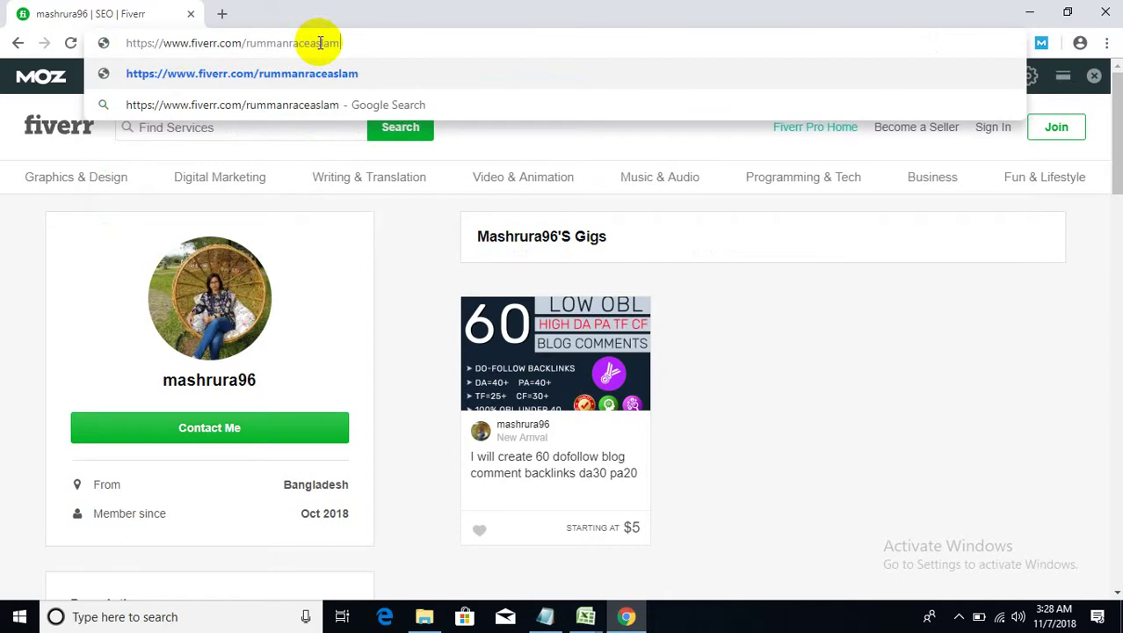
pyautogui.press('Return')
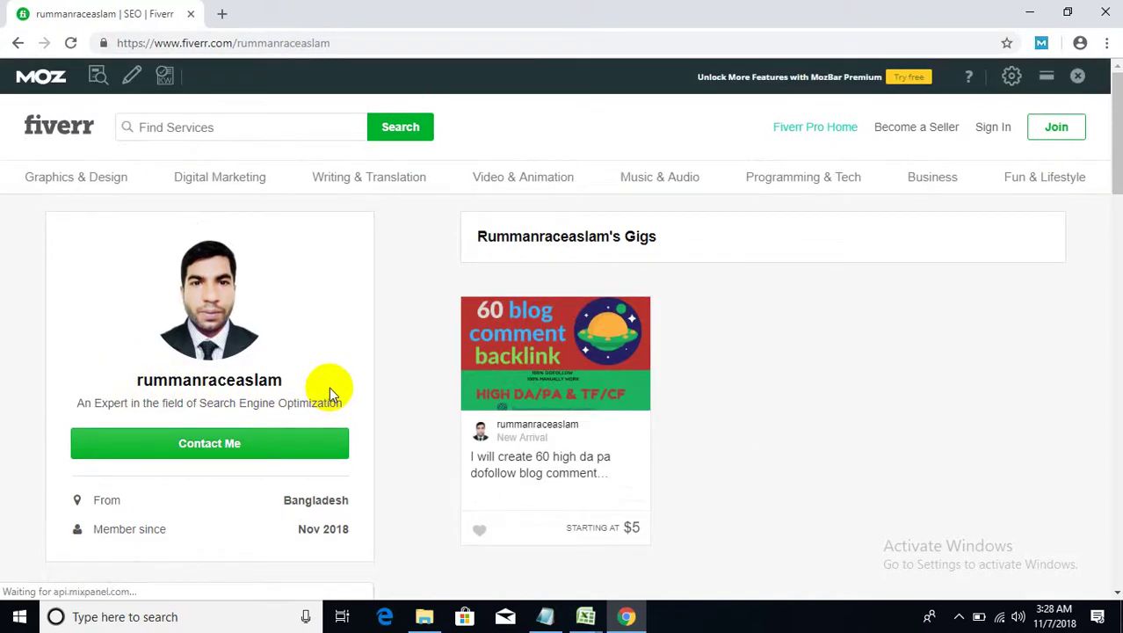
# - Scroll down the profile and highlight parts of the seller's description
pyautogui.scroll(-4, 329, 394)
pyautogui.scroll(-3, 314, 393)
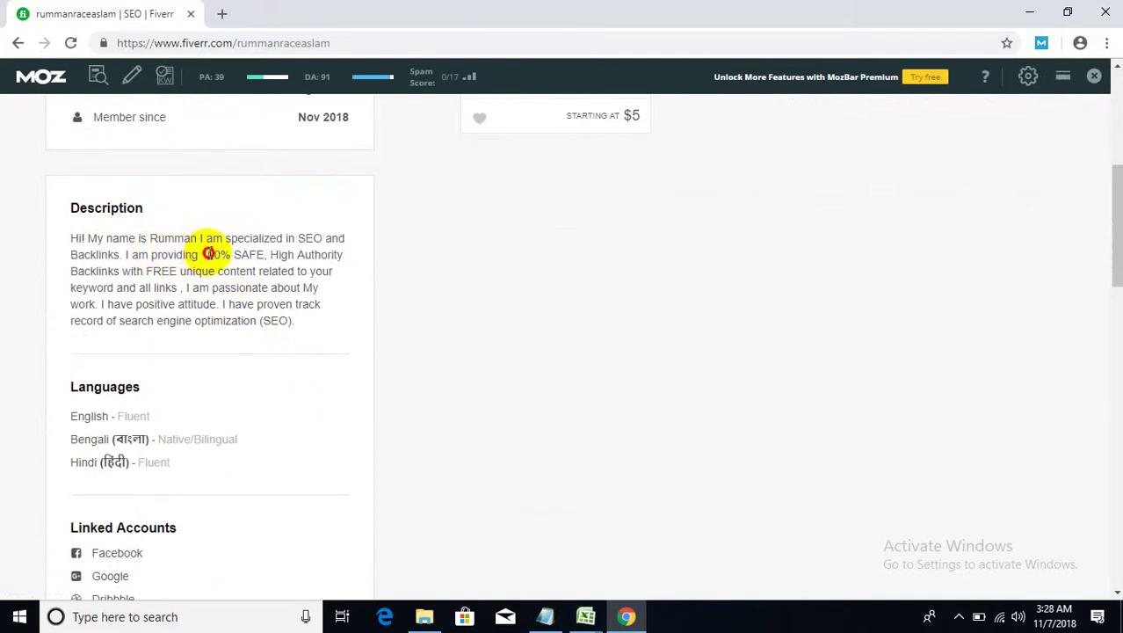
pyautogui.moveTo(206, 255); pyautogui.dragTo(265, 257)
pyautogui.moveTo(196, 283); pyautogui.dragTo(233, 314)
# - Reveal the 8 additional skills under Skills, then return to the top of the profile
pyautogui.scroll(-1, 225, 349)
pyautogui.scroll(-2, 225, 341)
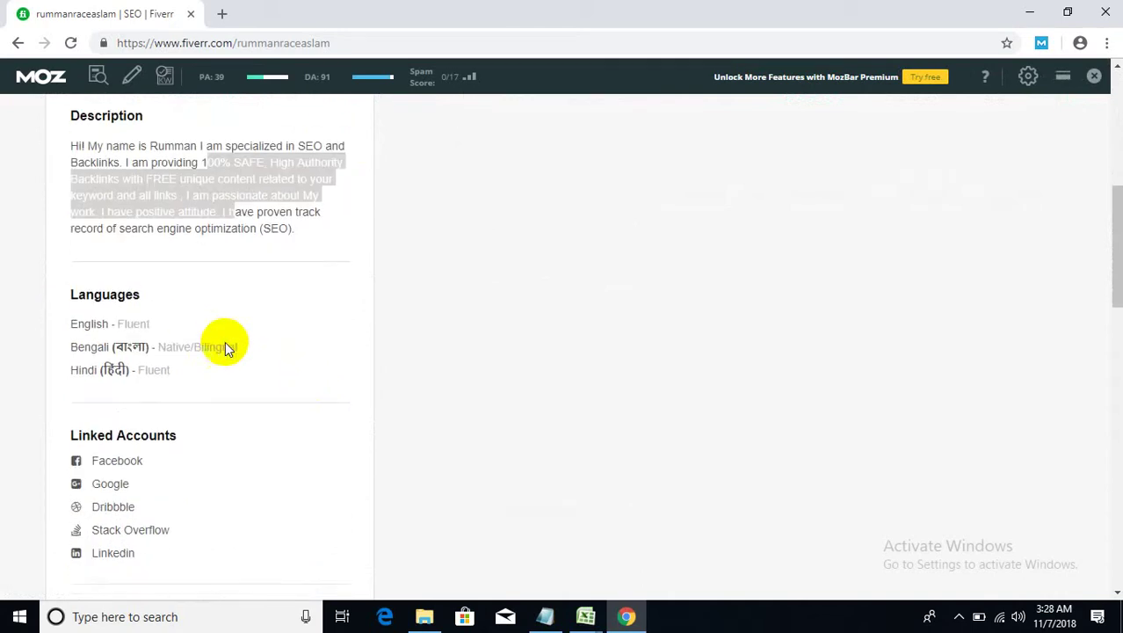
pyautogui.moveTo(133, 308); pyautogui.dragTo(120, 394)
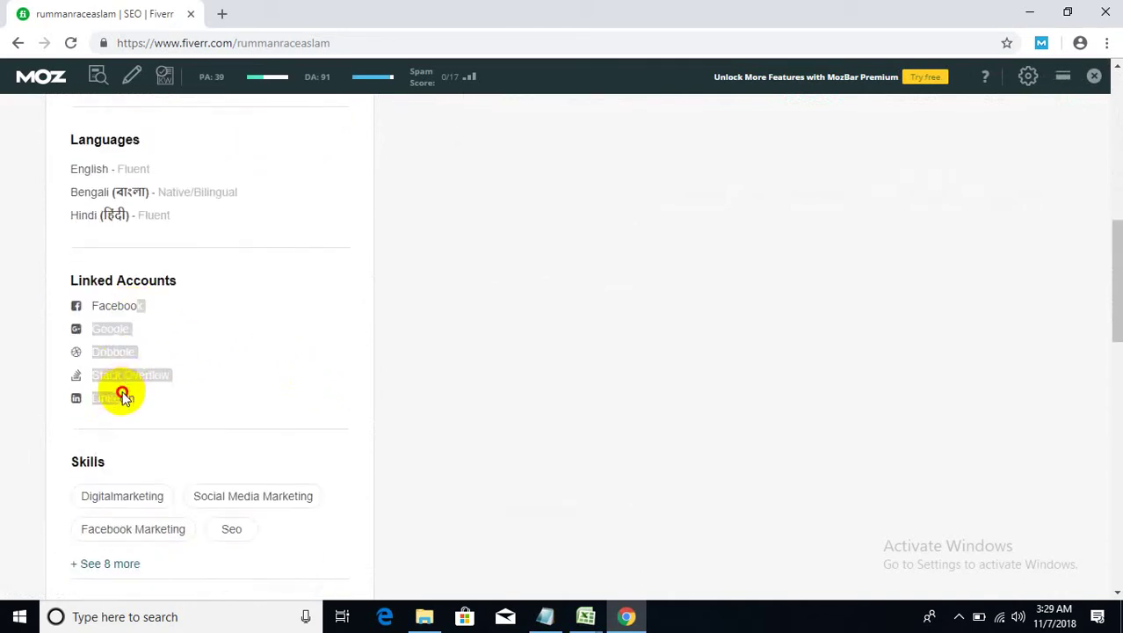
pyautogui.scroll(-2, 151, 447)
pyautogui.click(111, 400)
pyautogui.scroll(-3, 110, 409)
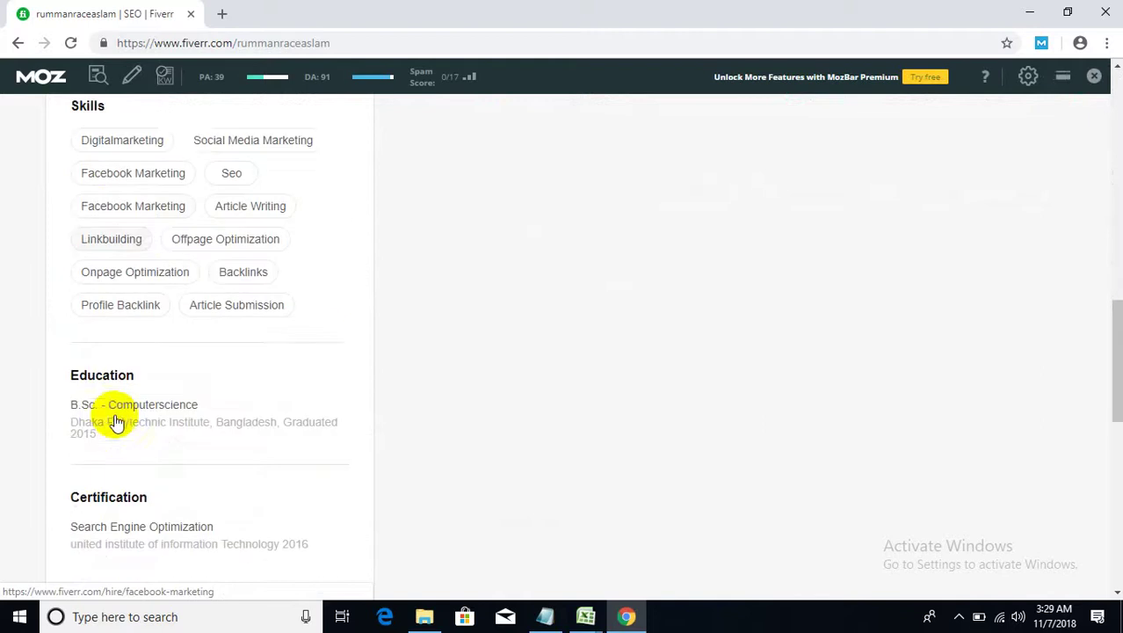
pyautogui.scroll(-1, 150, 464)
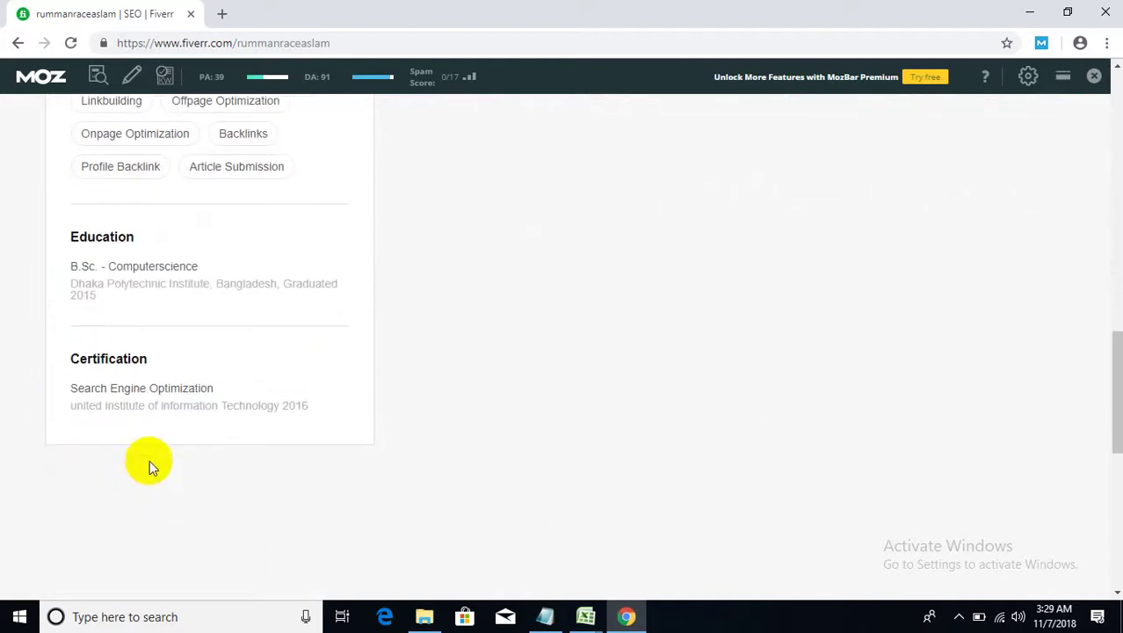
pyautogui.scroll(6, 413, 439)
pyautogui.scroll(8, 437, 426)
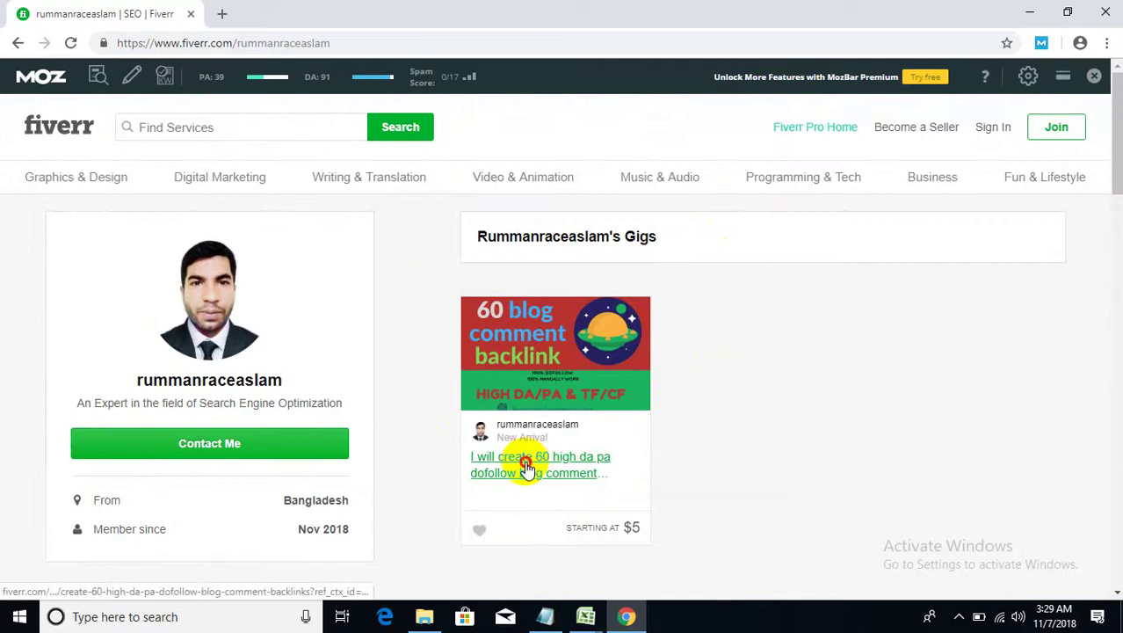
# - Open the seller's 60 blog comment backlink gig and browse its page
pyautogui.click(523, 459)
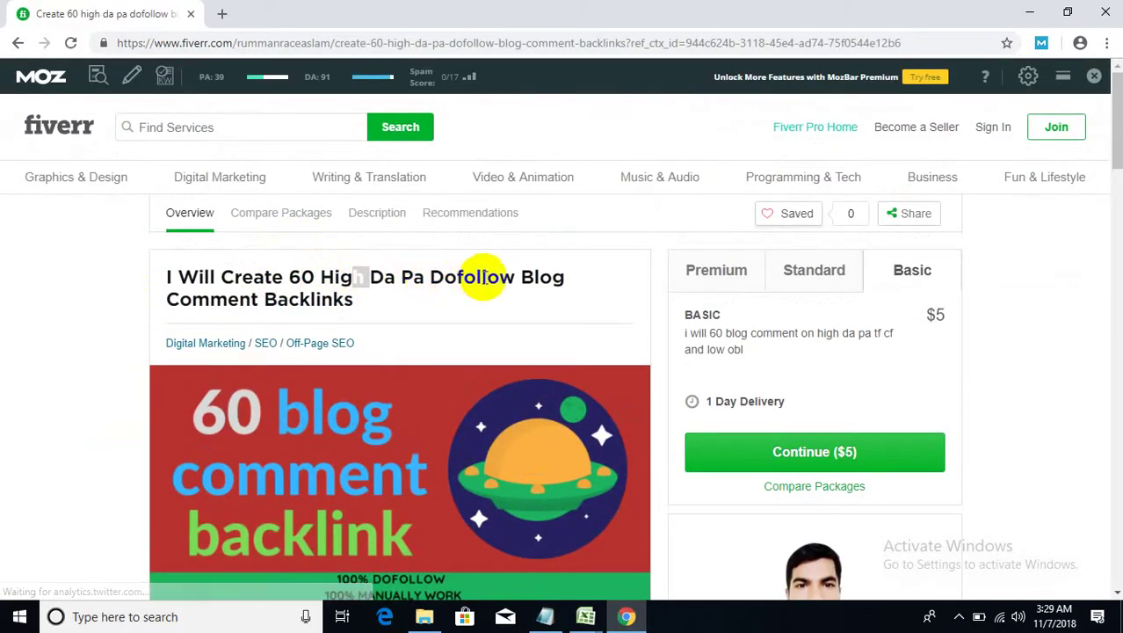
pyautogui.scroll(-4, 198, 303)
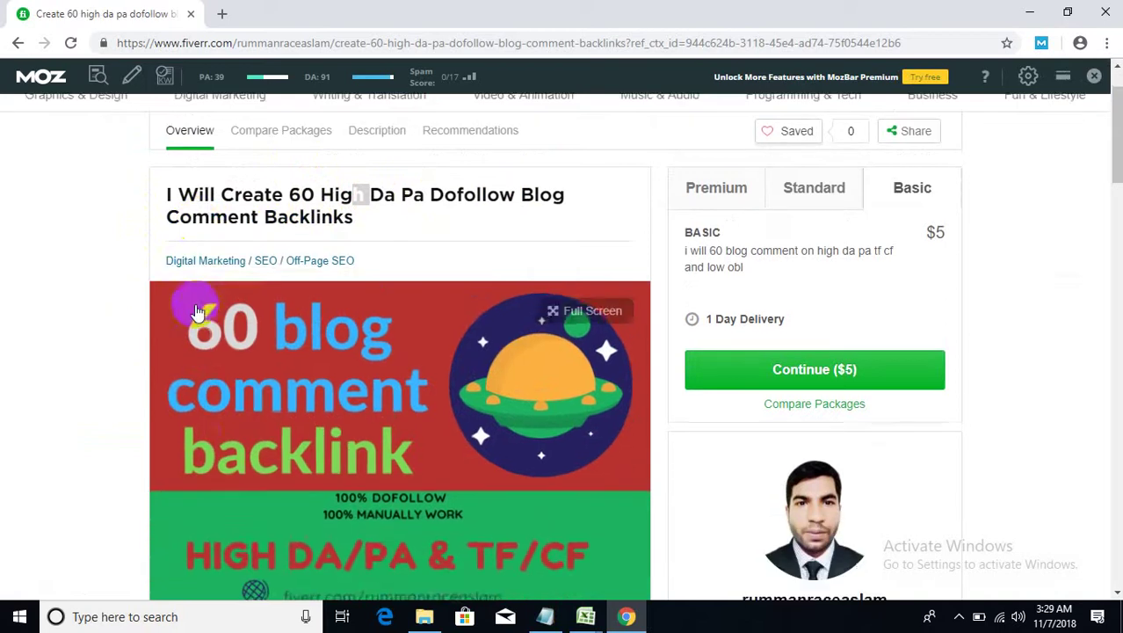
pyautogui.scroll(3, 195, 306)
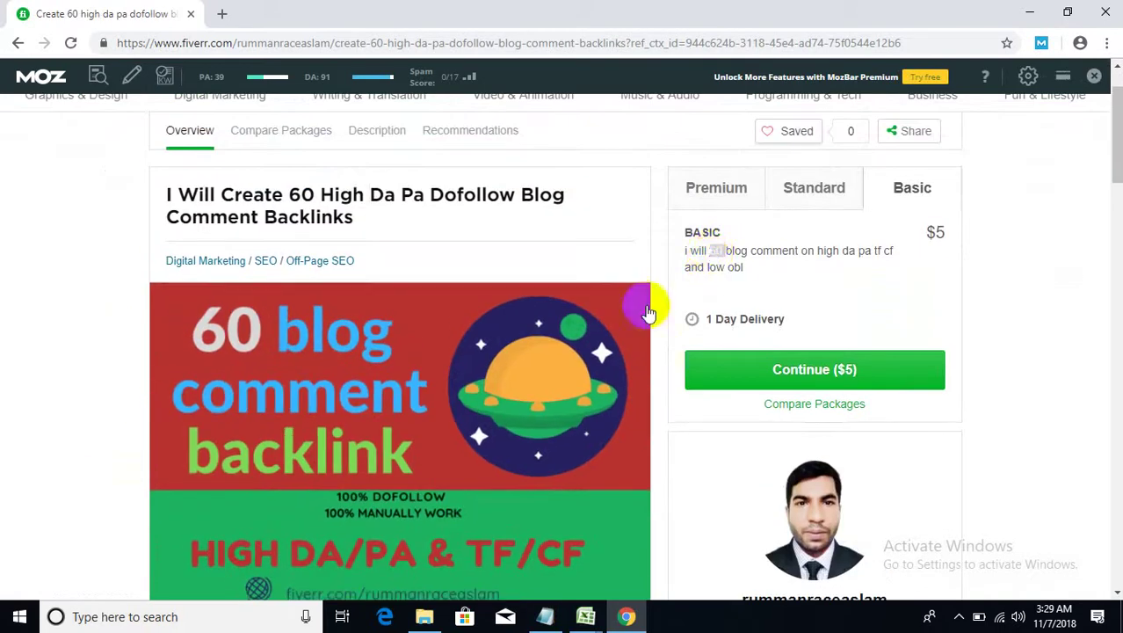
pyautogui.scroll(-2, 641, 303)
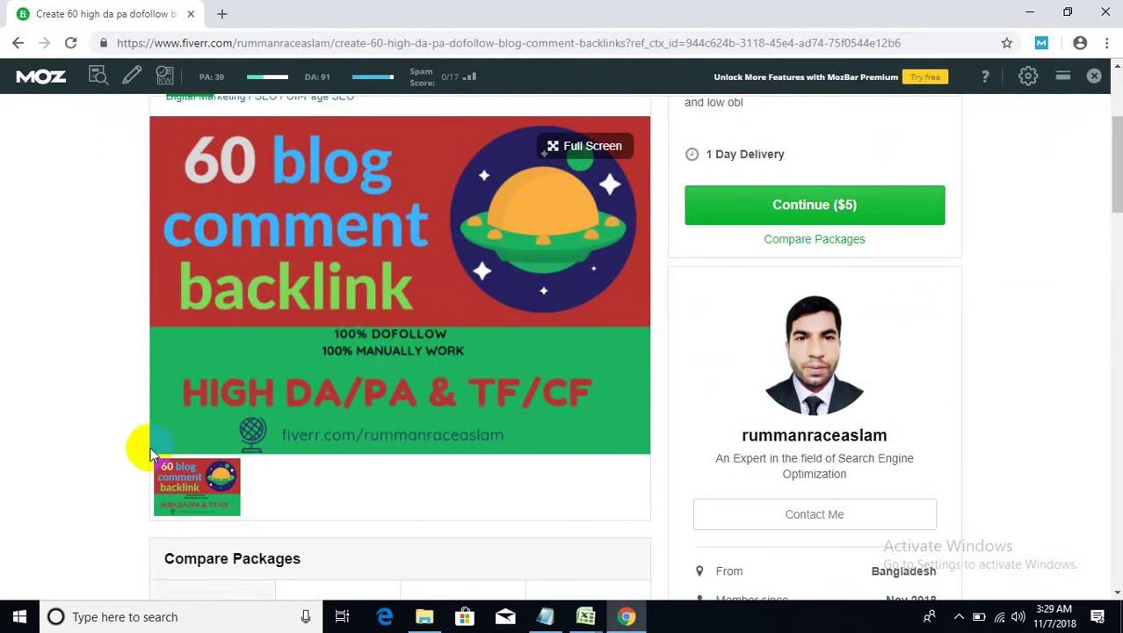
pyautogui.scroll(2, 114, 471)
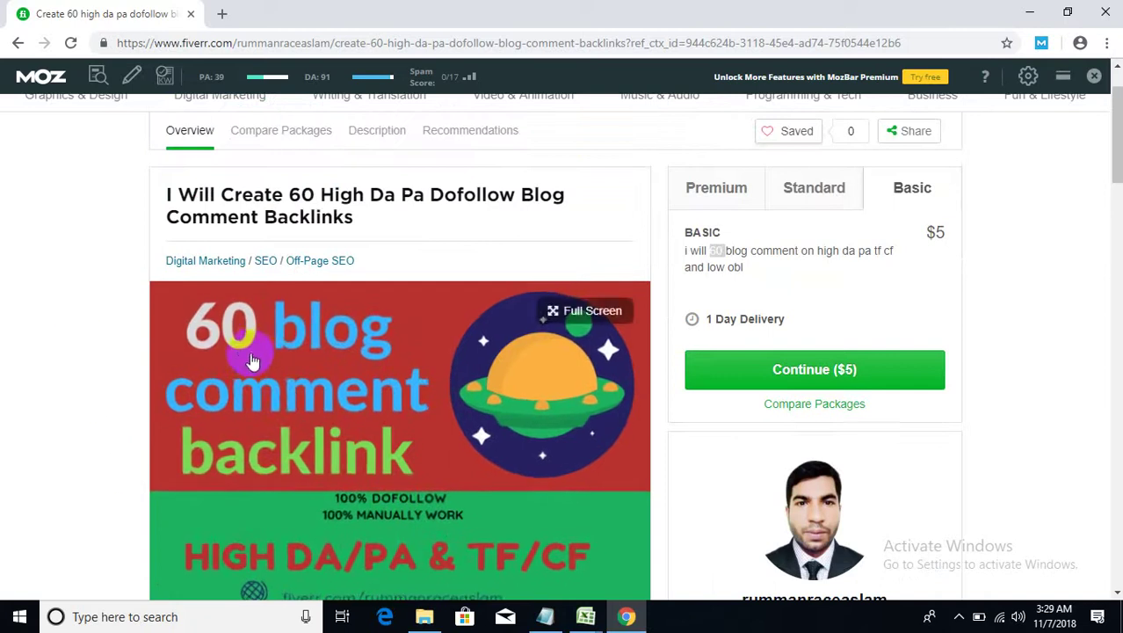
pyautogui.scroll(-1, 22, 492)
pyautogui.scroll(-2, 22, 492)
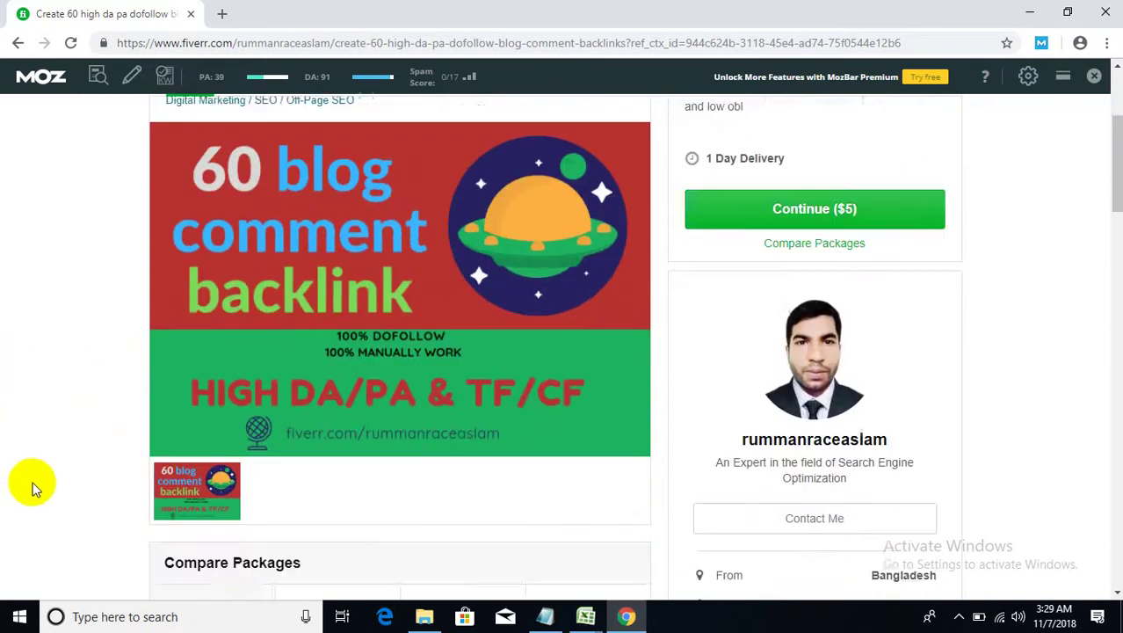
pyautogui.scroll(2, 63, 468)
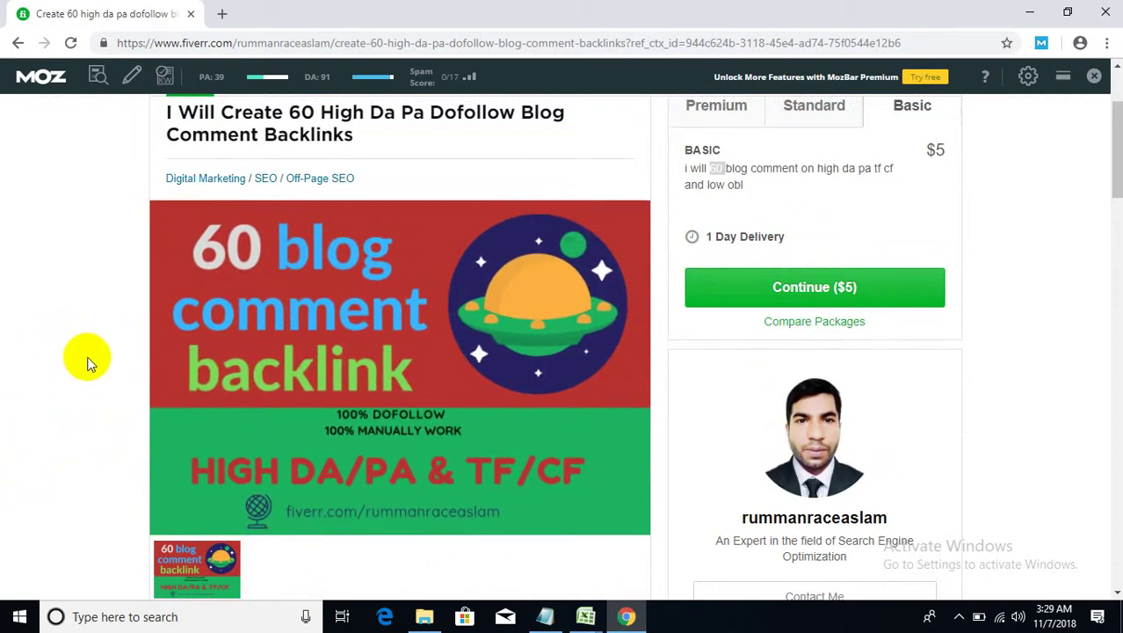
# - View the gig's cover image full screen
pyautogui.scroll(-3, 90, 358)
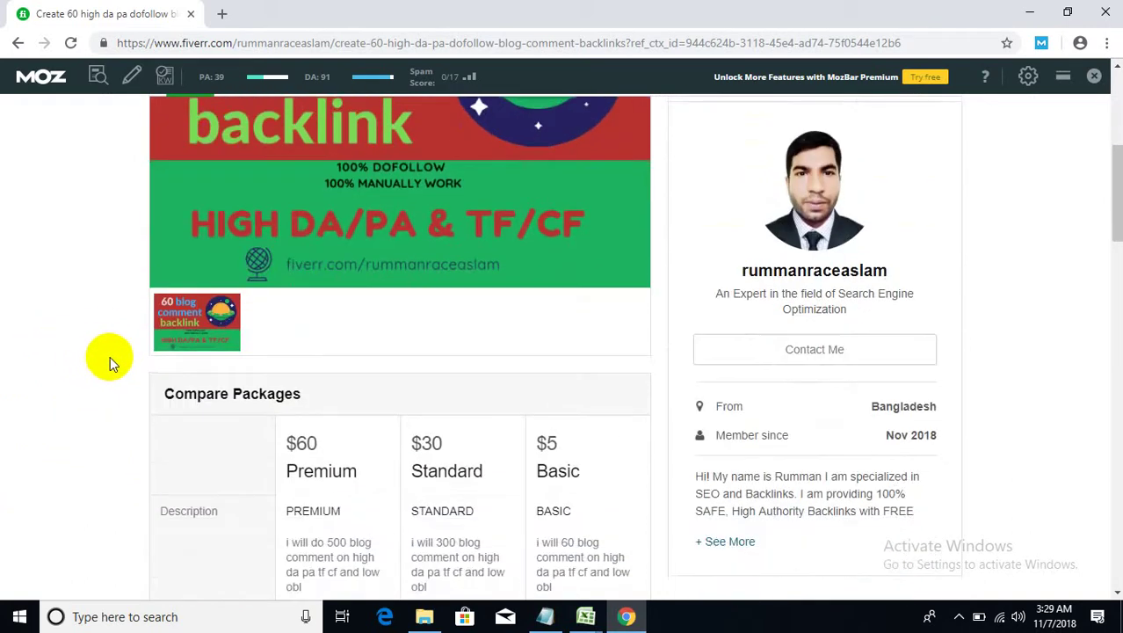
pyautogui.scroll(-6, 109, 357)
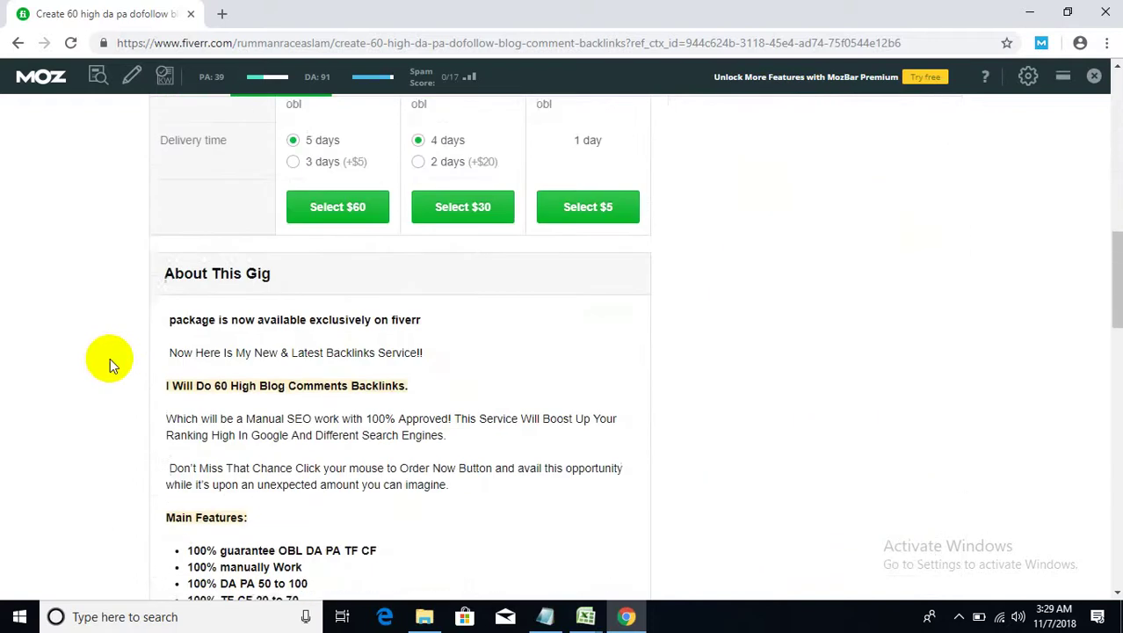
pyautogui.scroll(8, 110, 358)
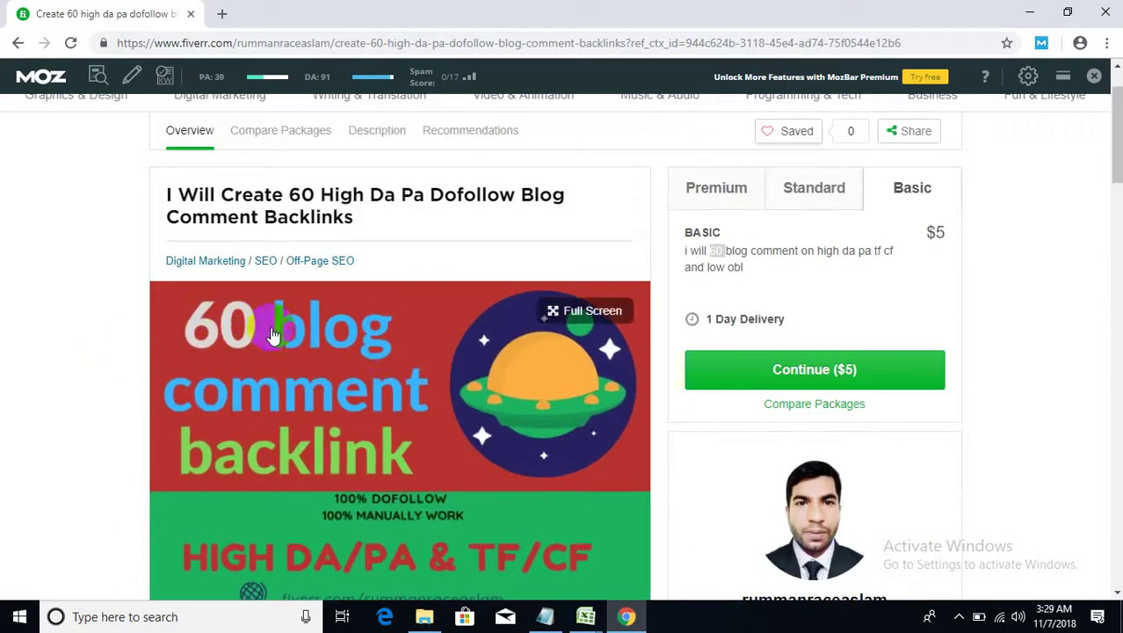
pyautogui.click(357, 371)
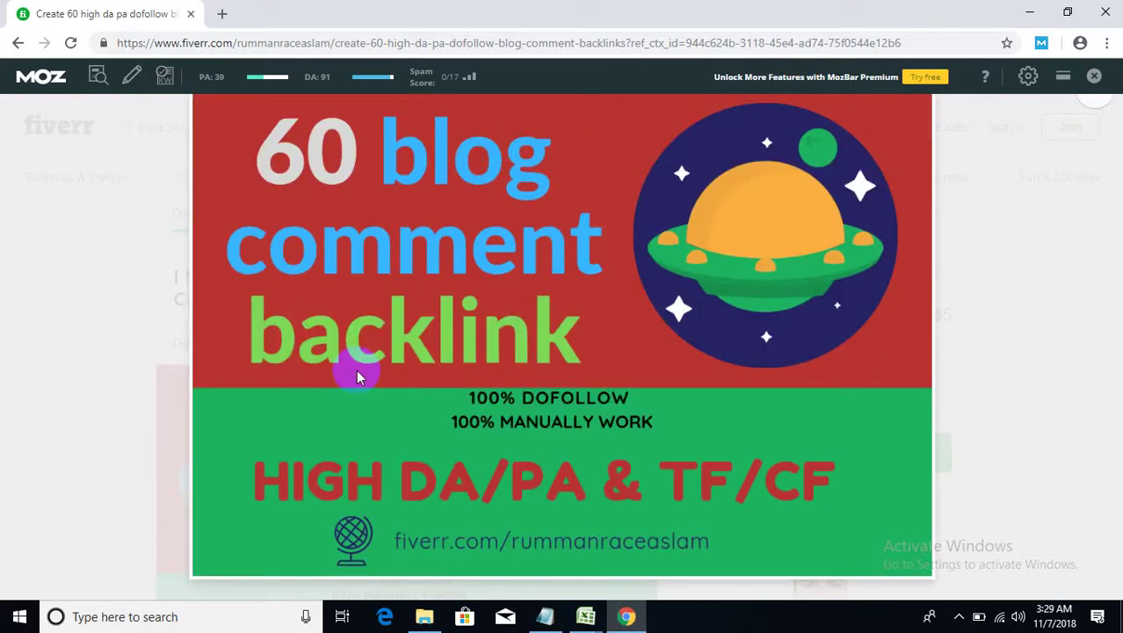
pyautogui.click(958, 181)
pyautogui.moveTo(957, 204)
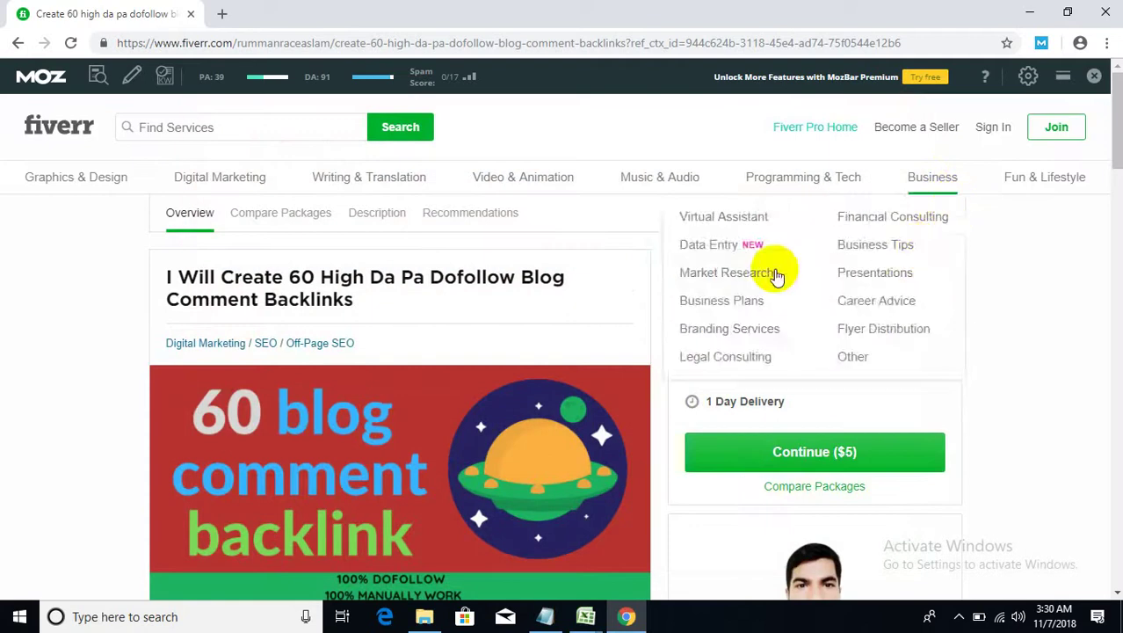
pyautogui.doubleClick(538, 276)
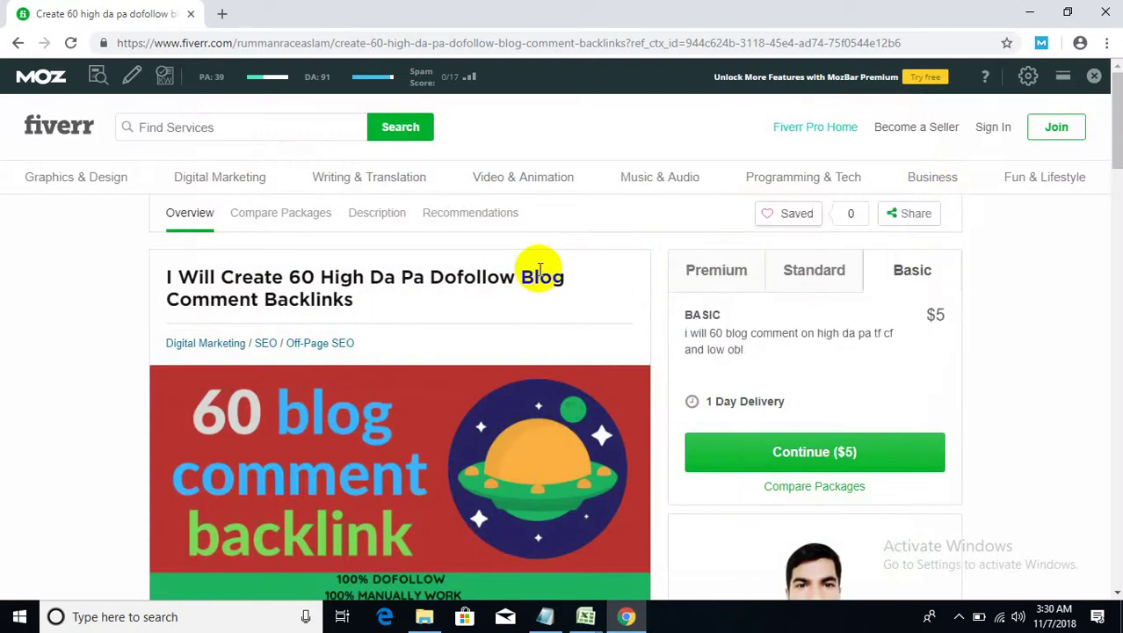
pyautogui.click(540, 269)
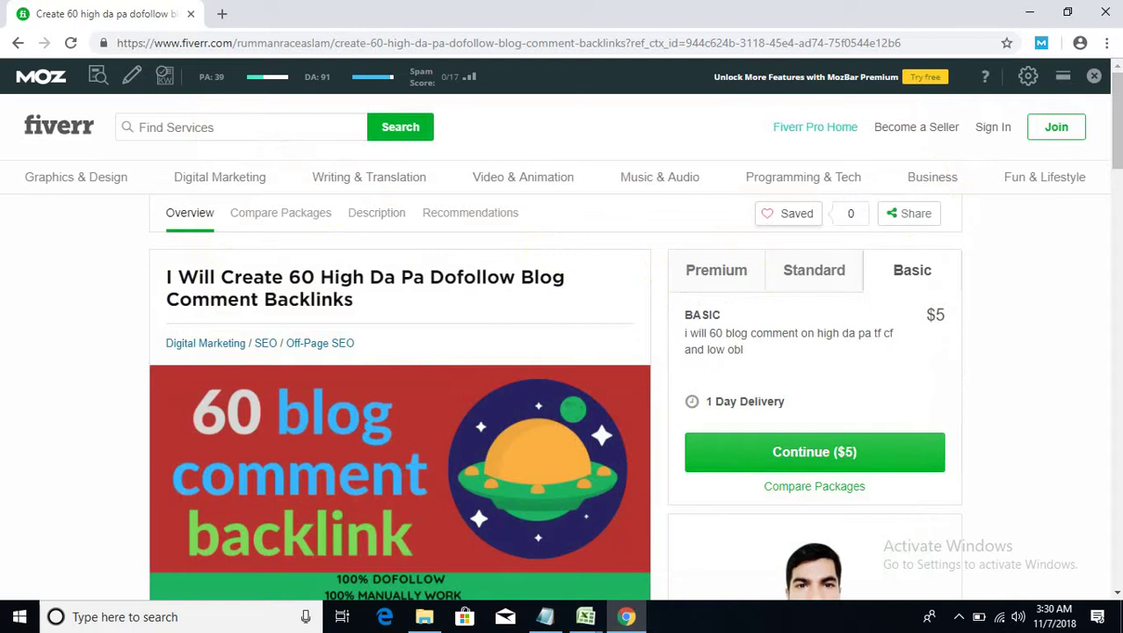
pyautogui.click(367, 300)
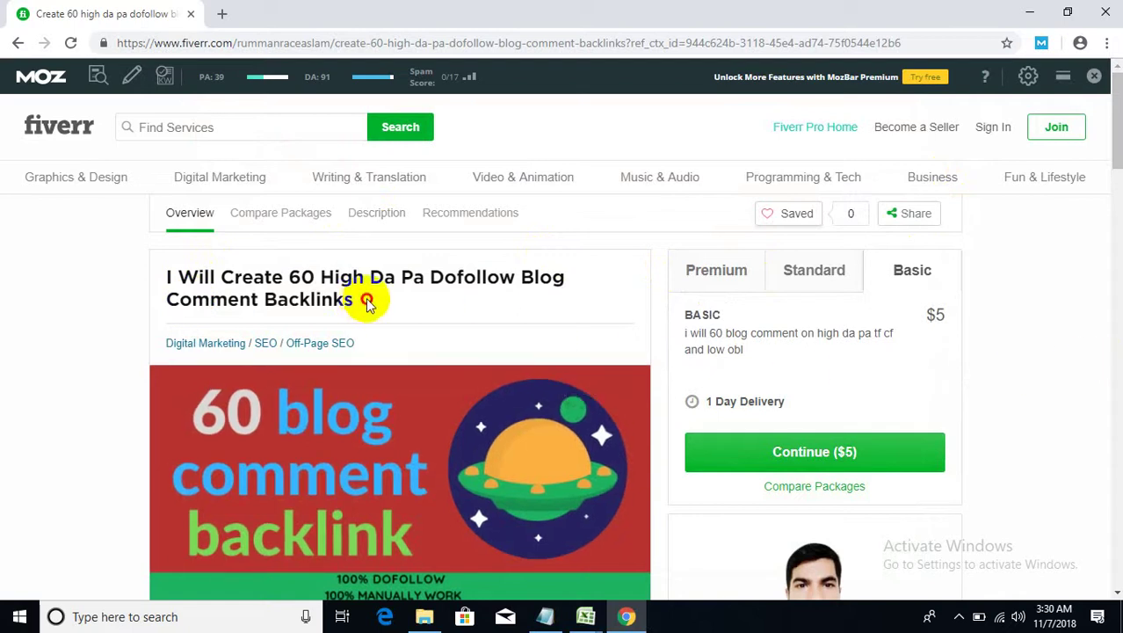
pyautogui.moveTo(366, 300); pyautogui.dragTo(163, 281)
pyautogui.click(223, 283)
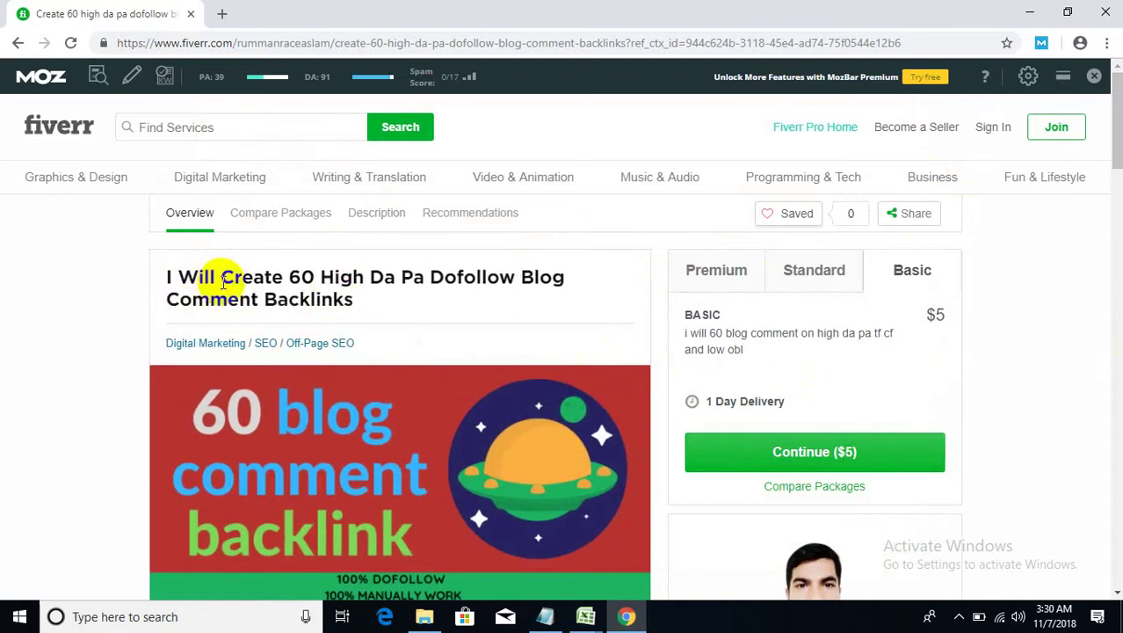
pyautogui.scroll(-1, 156, 334)
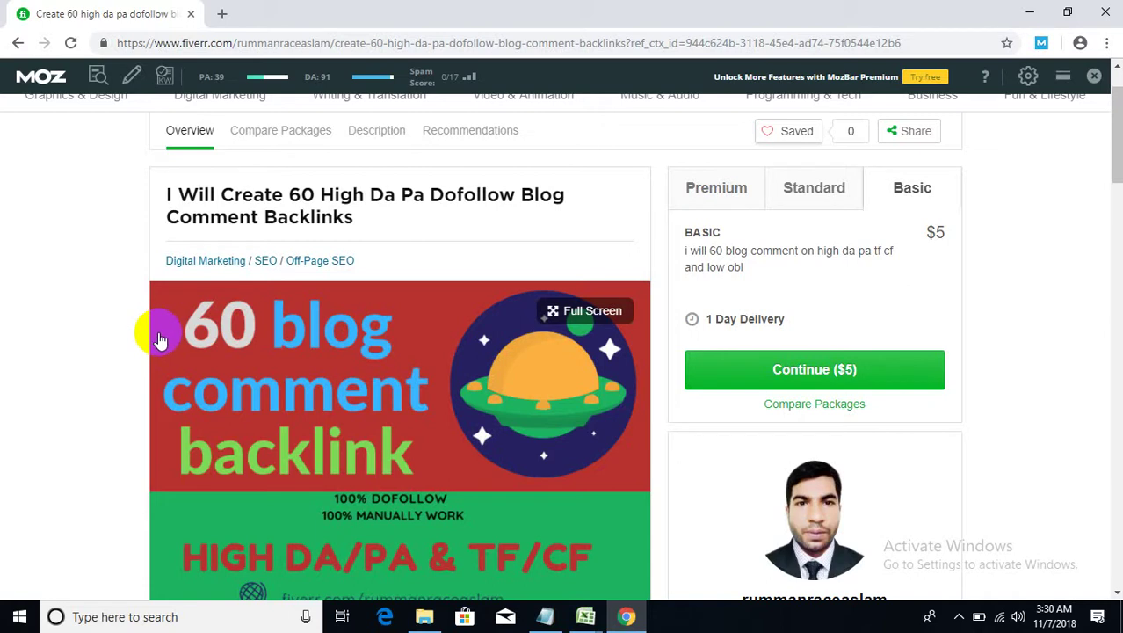
# - Scroll through Compare Packages into About This Gig, highlighting the description headline
pyautogui.scroll(-4, 133, 401)
pyautogui.scroll(-2, 68, 288)
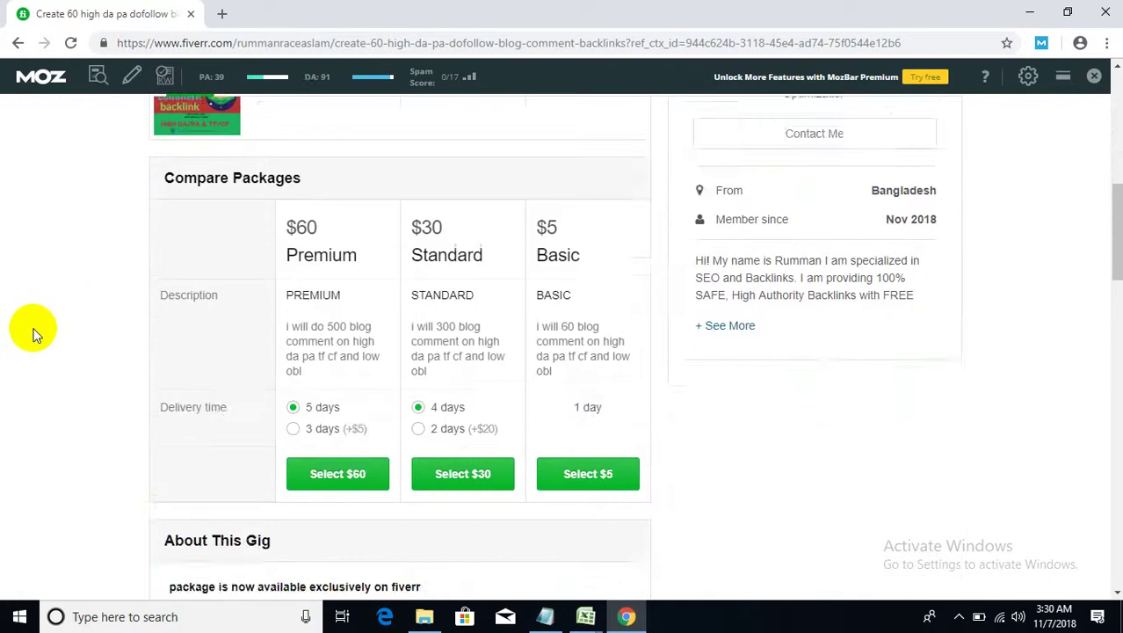
pyautogui.scroll(-1, 31, 335)
pyautogui.scroll(1, 380, 244)
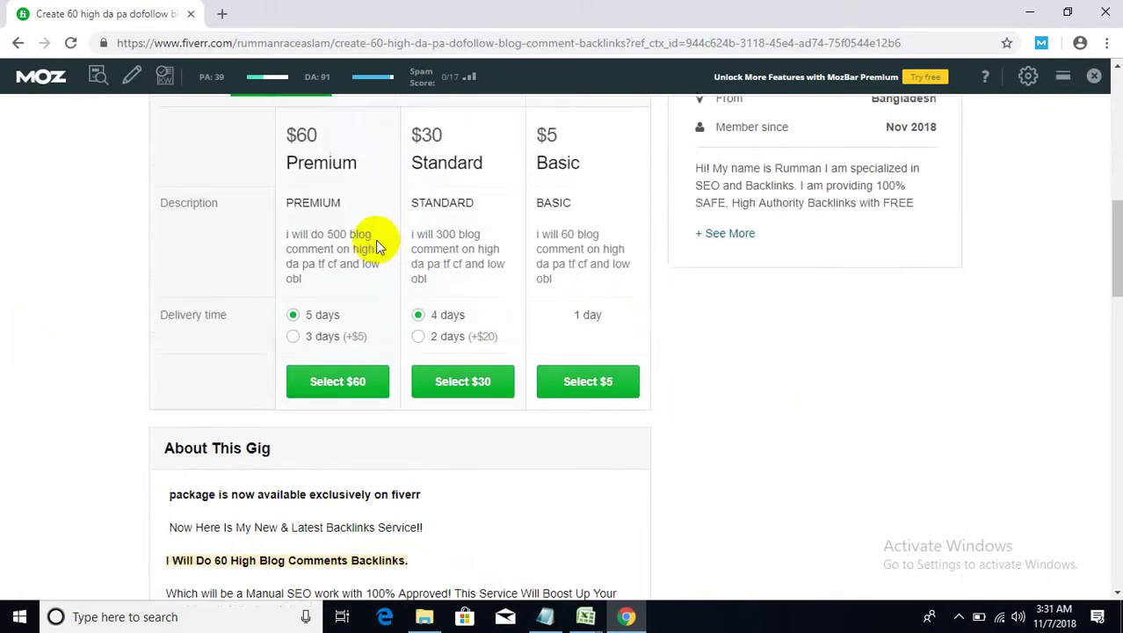
pyautogui.scroll(1, 301, 276)
pyautogui.scroll(-3, 183, 306)
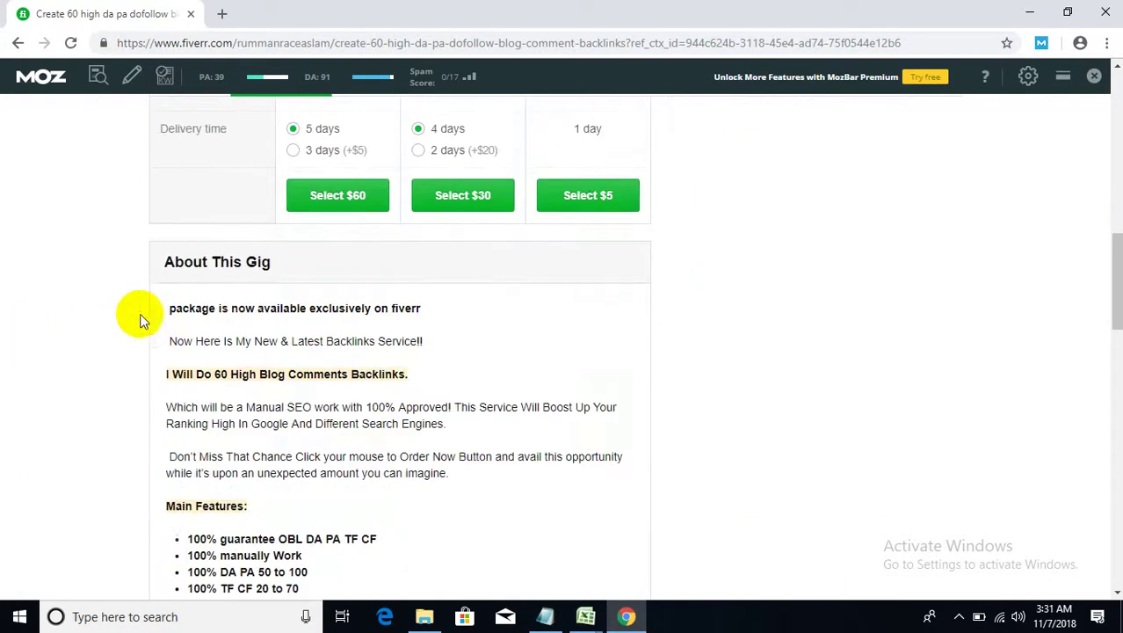
pyautogui.scroll(-1, 154, 312)
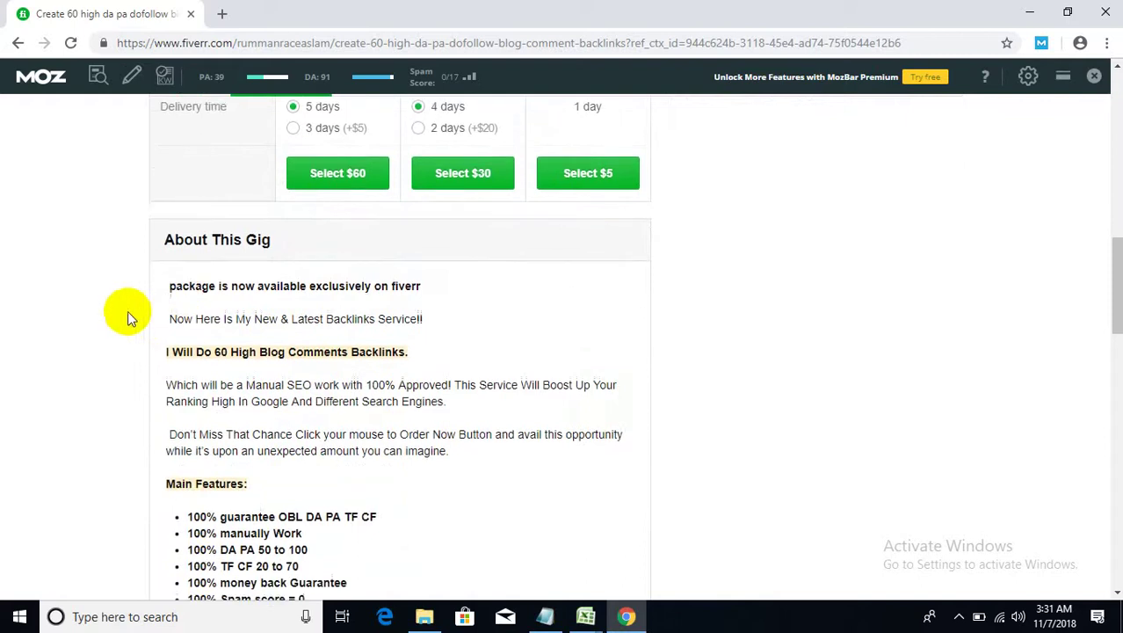
pyautogui.scroll(-1, 128, 312)
pyautogui.moveTo(194, 291); pyautogui.dragTo(408, 293)
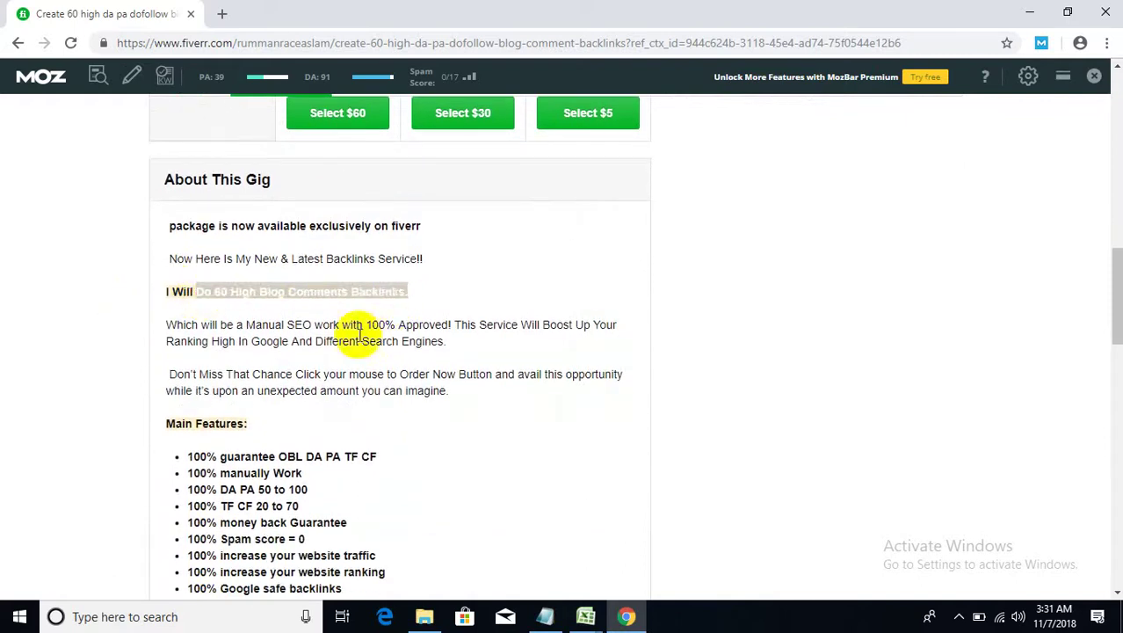
pyautogui.scroll(-4, 326, 355)
pyautogui.scroll(4, 316, 378)
# - Highlight the manual SEO work and ordering paragraphs, then scroll down to Recommended For You
pyautogui.click(446, 341)
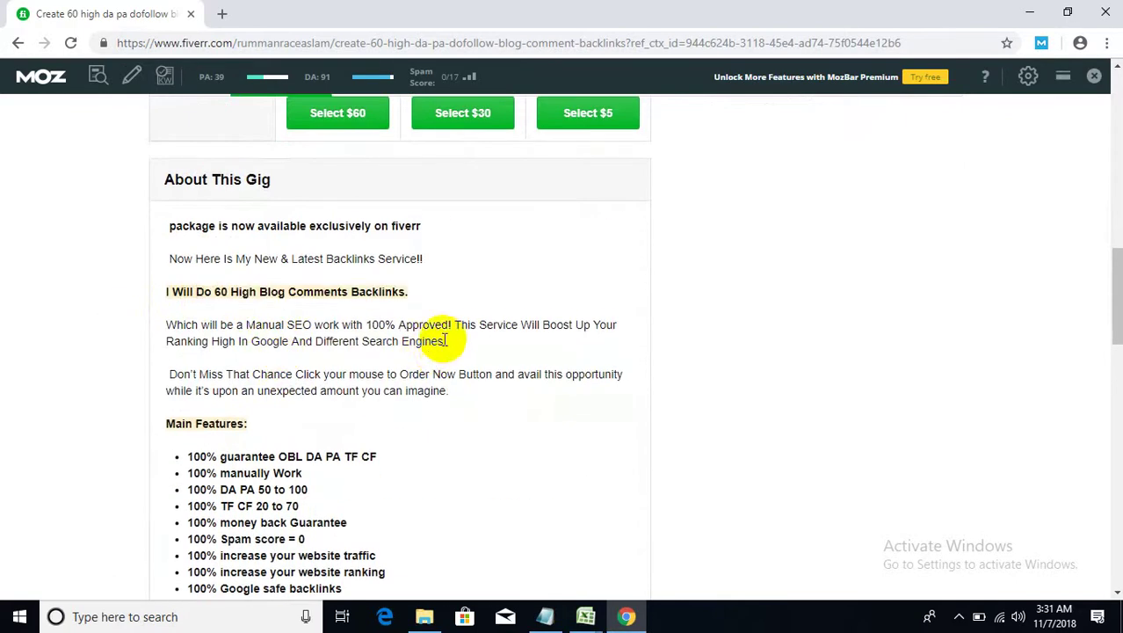
pyautogui.moveTo(446, 340); pyautogui.dragTo(156, 330)
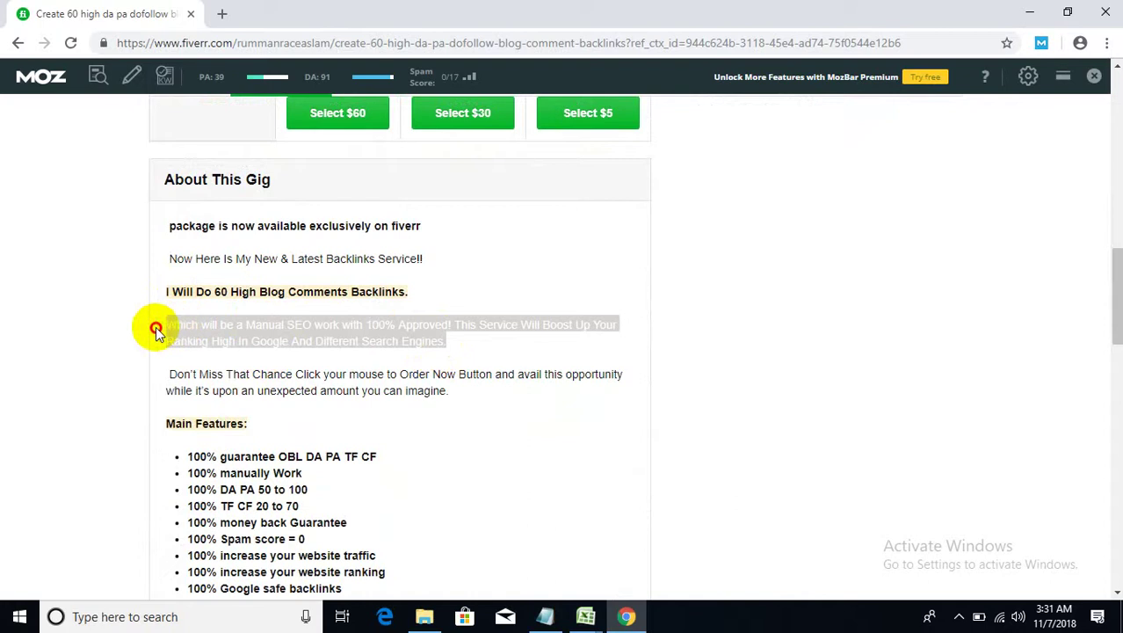
pyautogui.moveTo(448, 391); pyautogui.dragTo(176, 374)
pyautogui.scroll(-3, 220, 431)
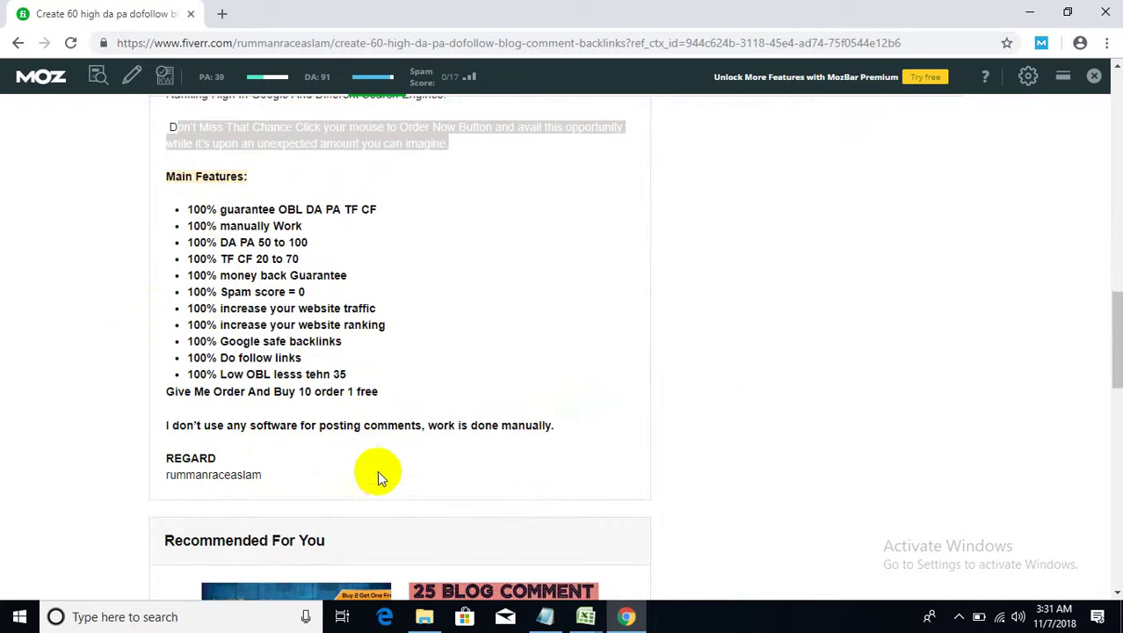
pyautogui.scroll(-3, 377, 470)
pyautogui.scroll(-1, 393, 466)
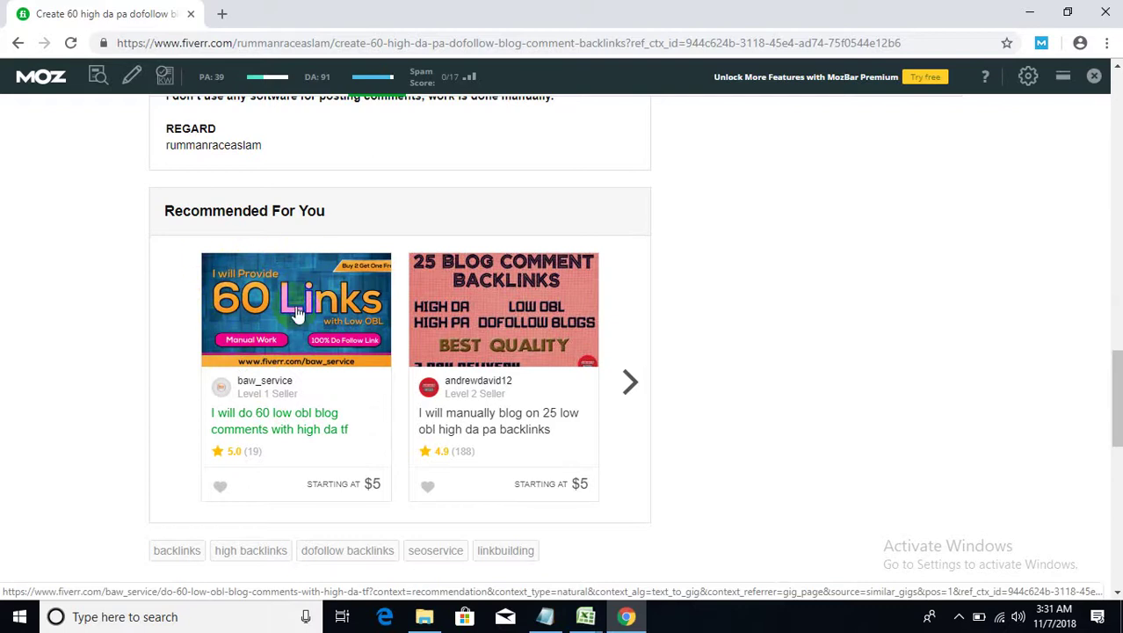
# - Open the recommended 60 low-OBL blog comments gig in a new tab and switch to it
pyautogui.rightClick(262, 416)
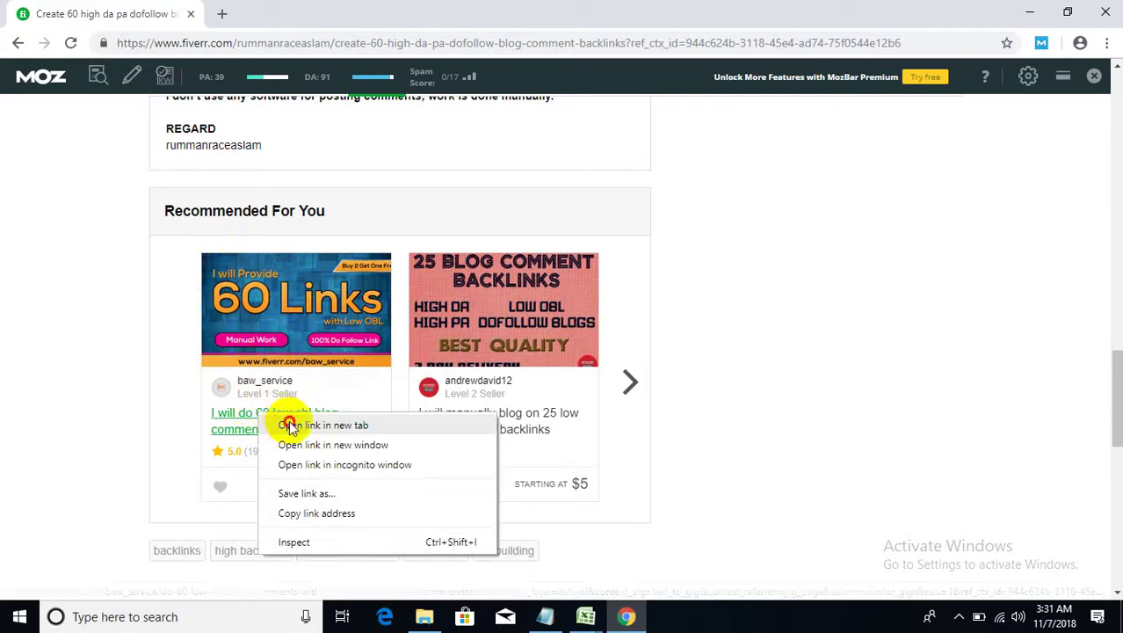
pyautogui.click(323, 425)
pyautogui.click(282, 13)
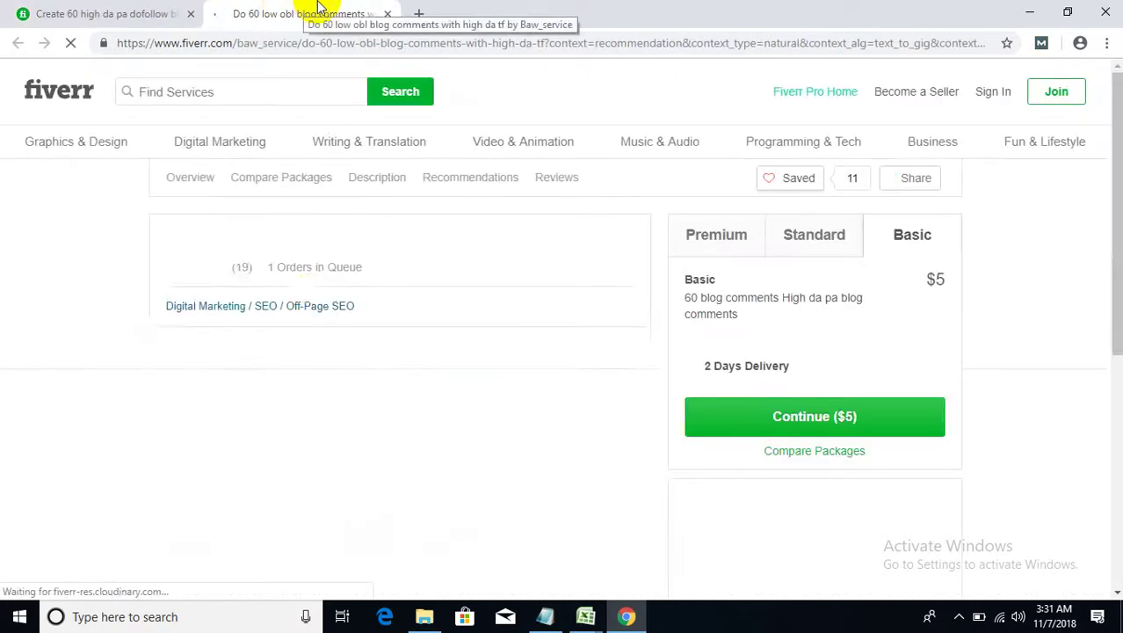
pyautogui.scroll(-2, 52, 456)
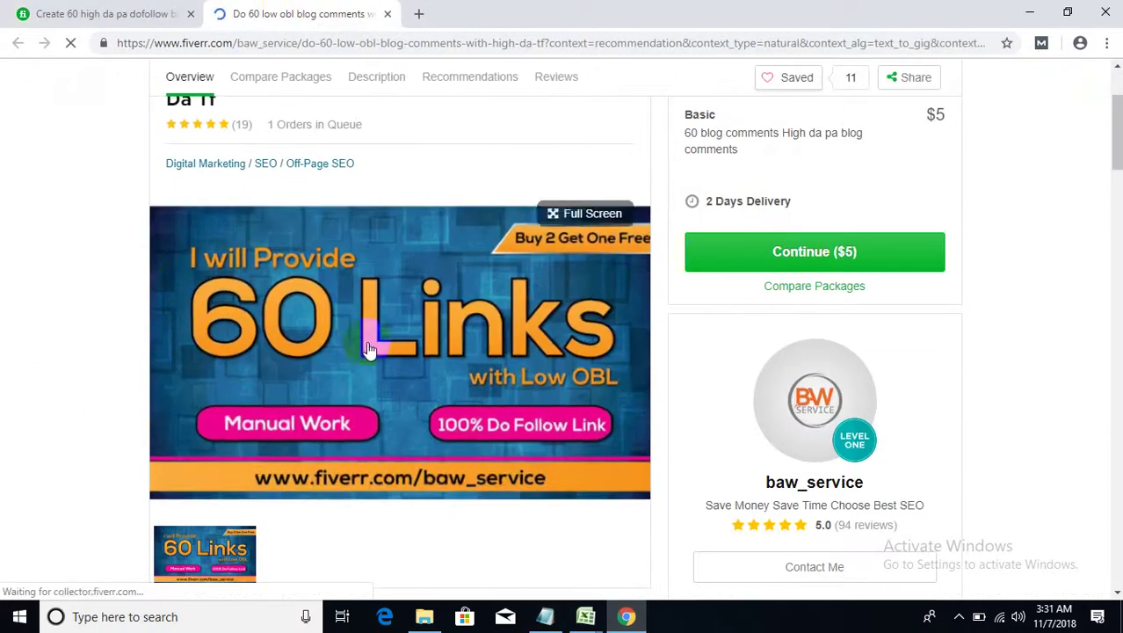
pyautogui.scroll(3, 347, 355)
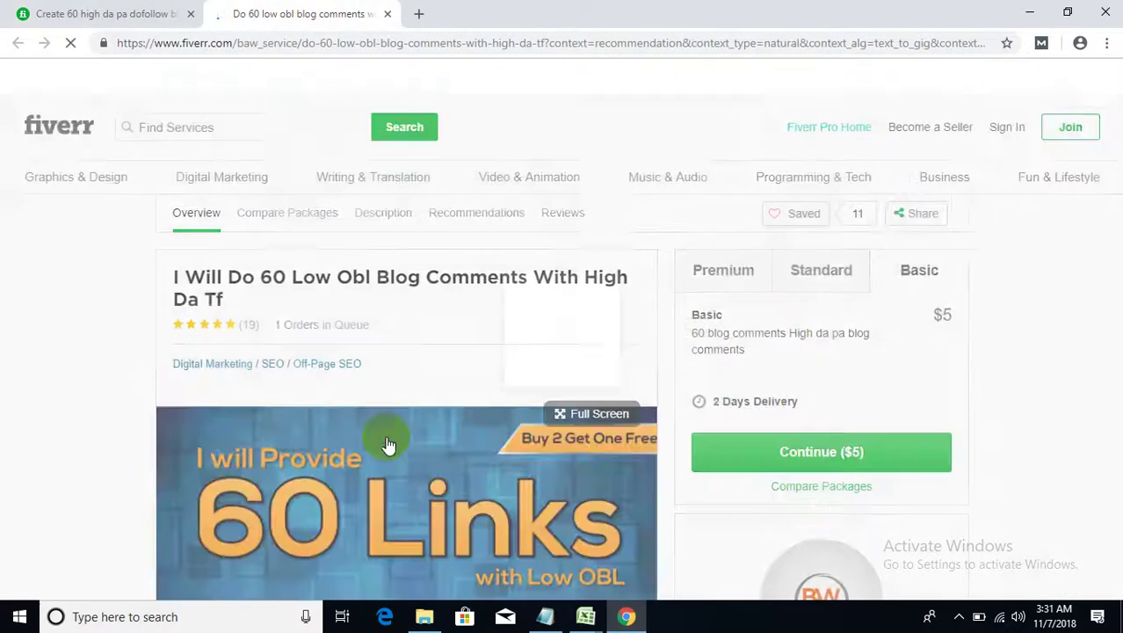
# - View the 60 Links cover image full screen, then close it
pyautogui.click(388, 445)
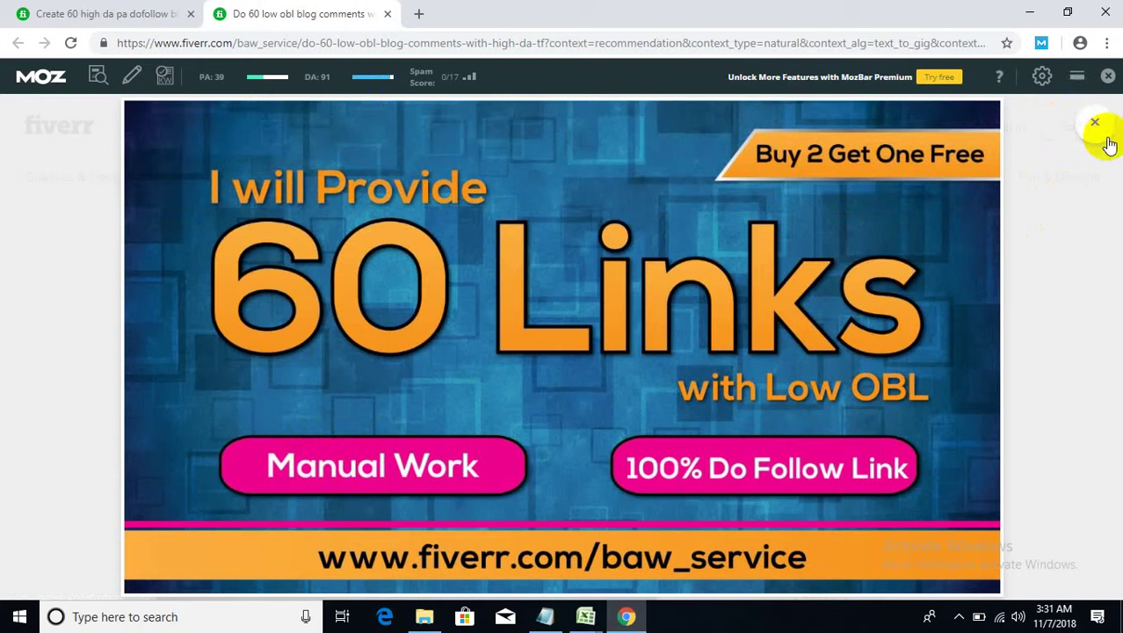
pyautogui.click(886, 156)
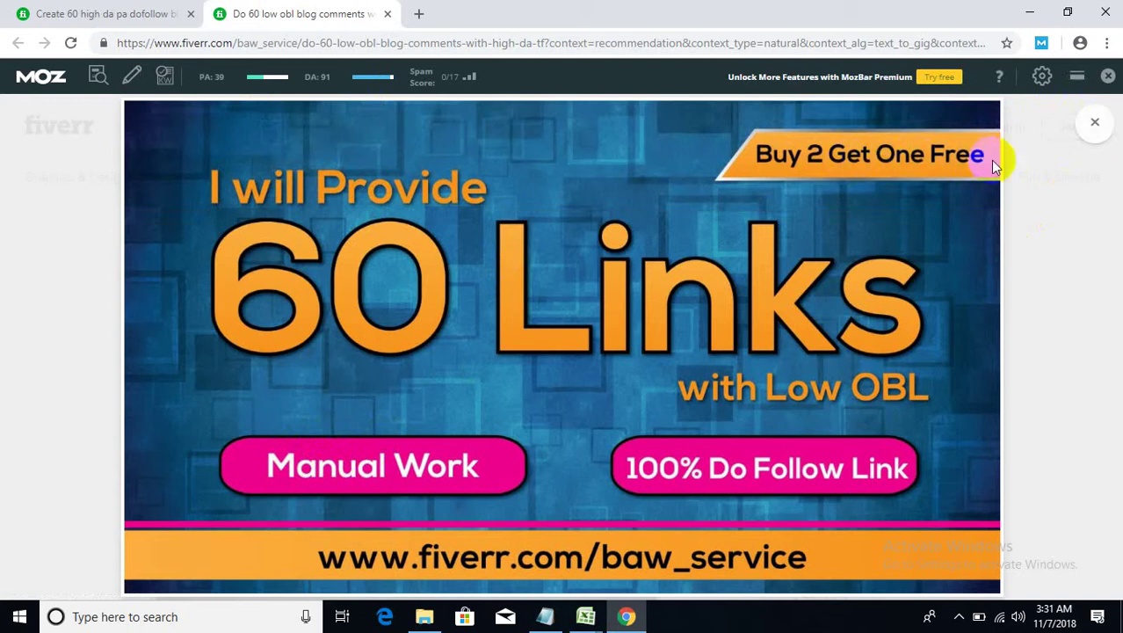
pyautogui.click(1091, 124)
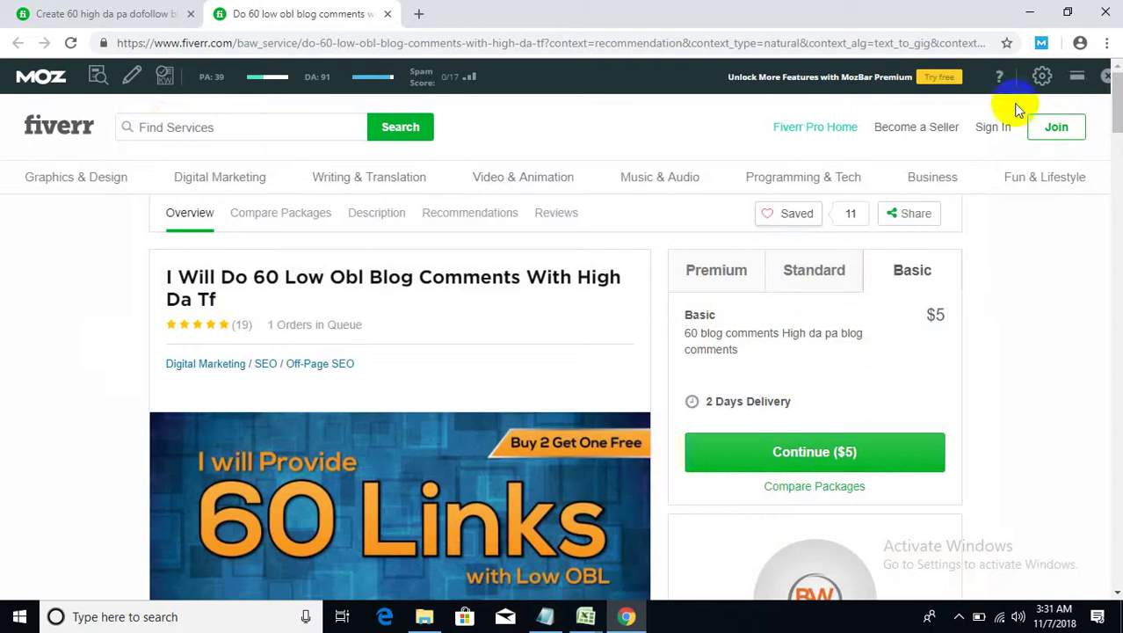
# - Scroll the gig page, enlarging and closing the cover image once more
pyautogui.scroll(-3, 28, 296)
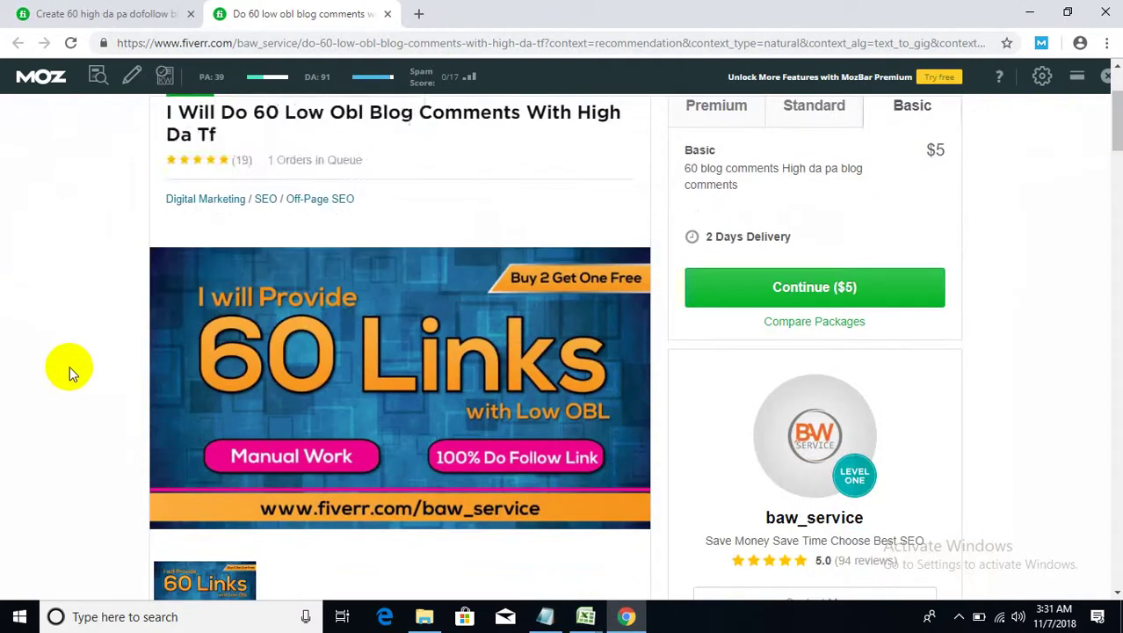
pyautogui.scroll(-3, 95, 316)
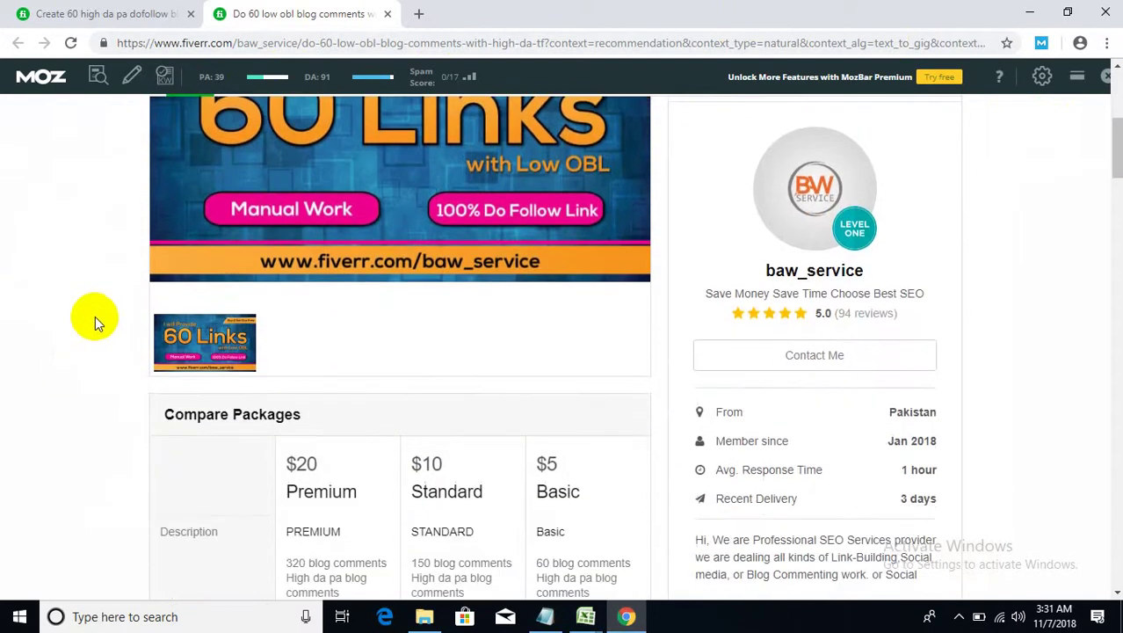
pyautogui.scroll(4, 97, 309)
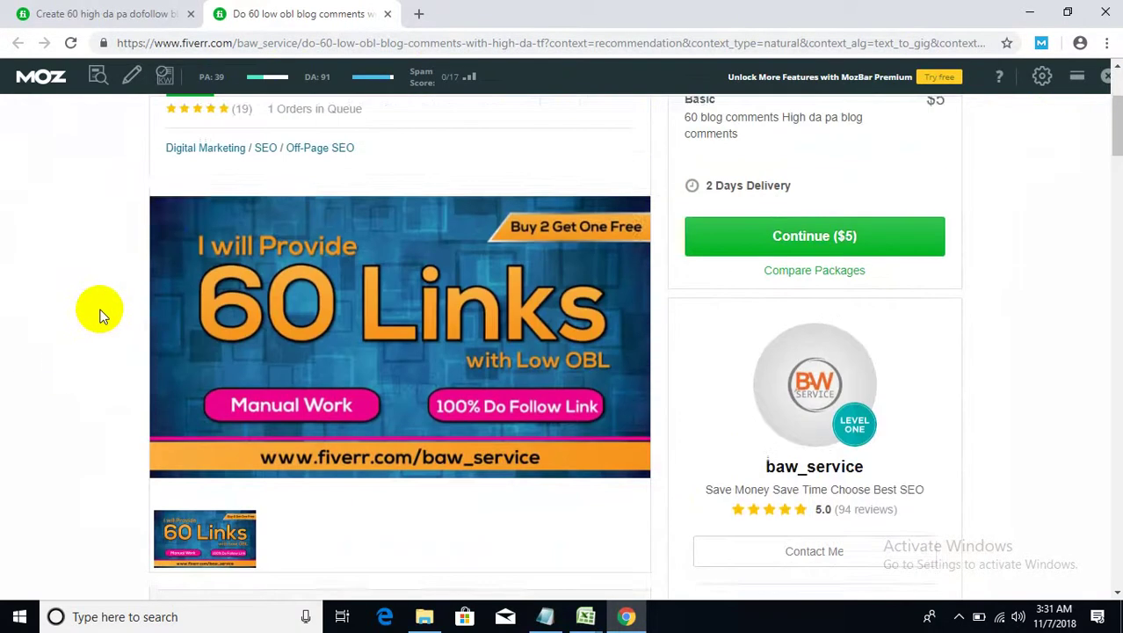
pyautogui.scroll(-1, 572, 434)
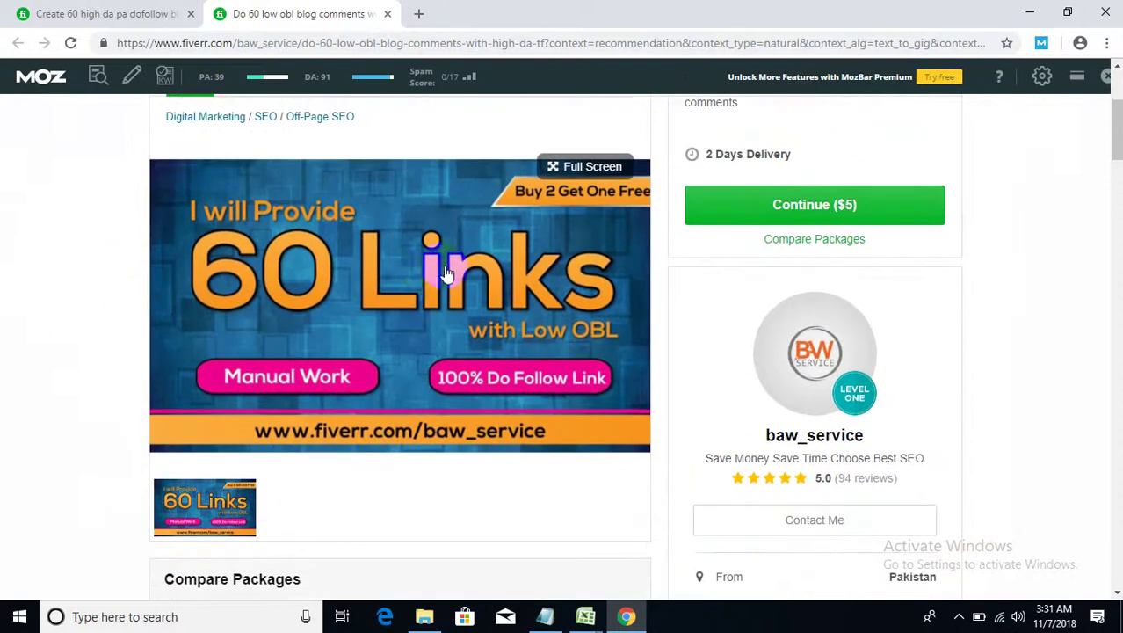
pyautogui.click(444, 303)
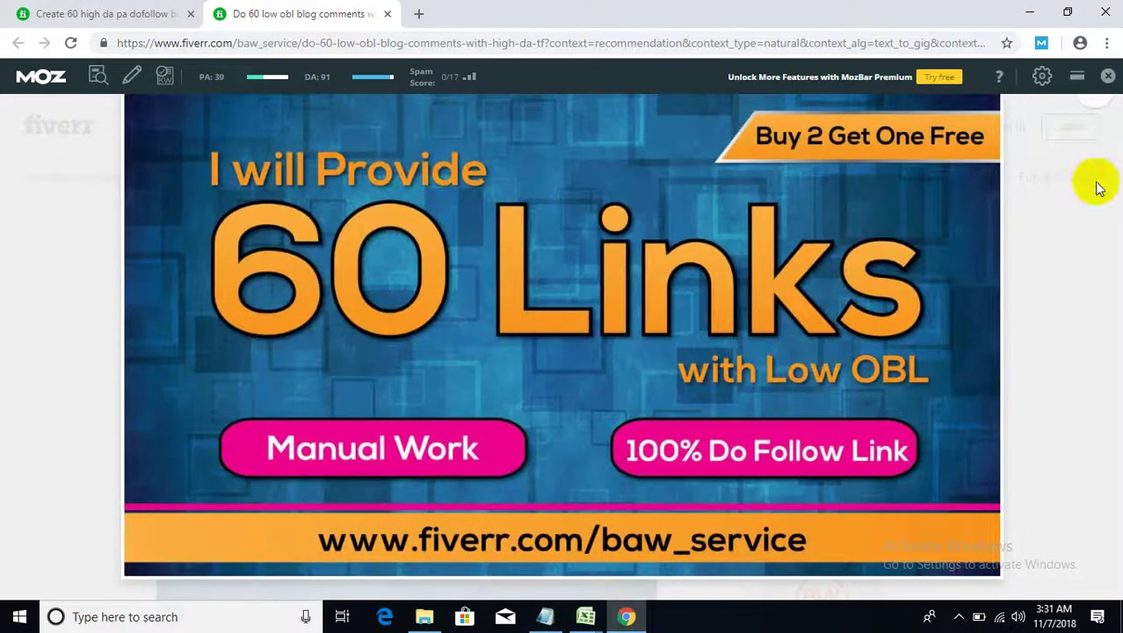
pyautogui.click(1095, 184)
# - Scroll further and reopen the gig image full screen
pyautogui.scroll(-3, 911, 468)
pyautogui.scroll(3, 832, 487)
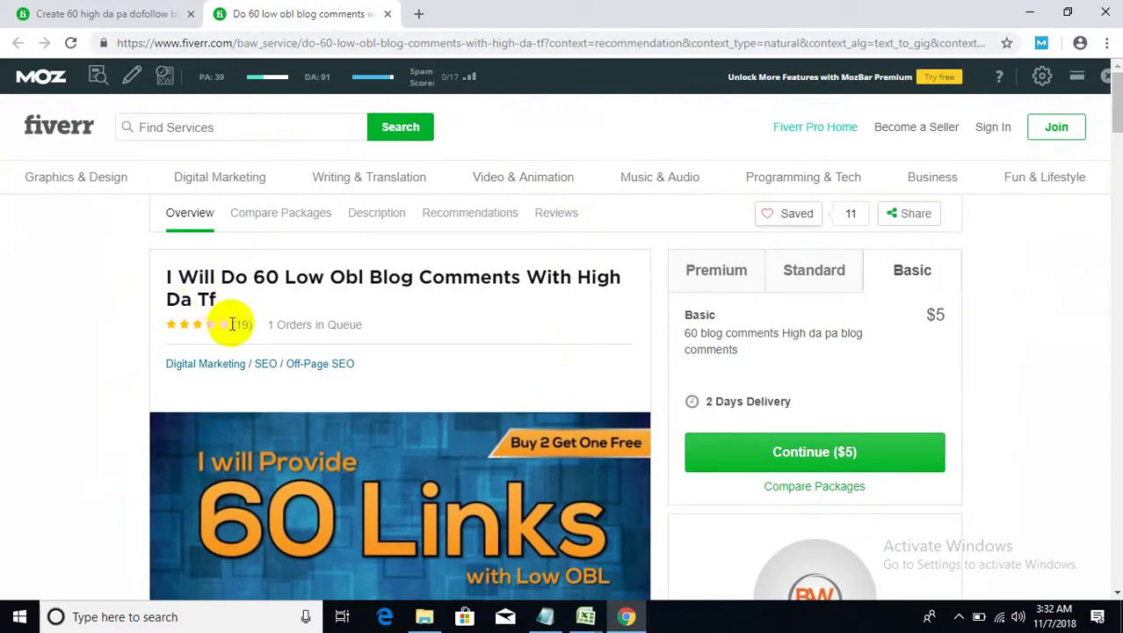
pyautogui.scroll(-1, 293, 413)
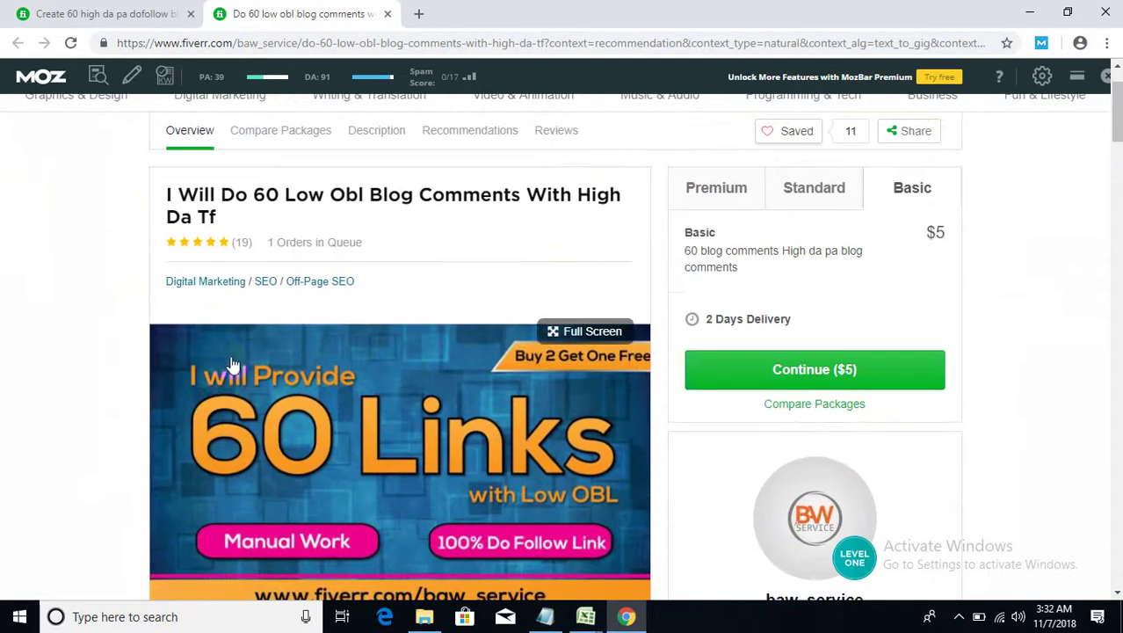
pyautogui.scroll(-1, 230, 369)
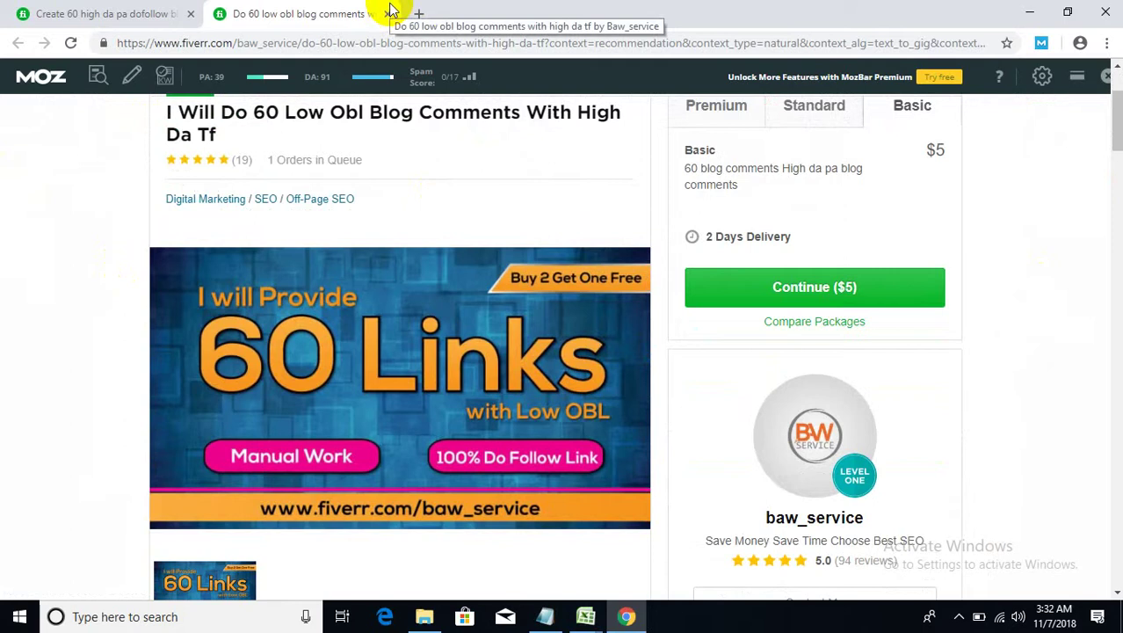
pyautogui.click(402, 380)
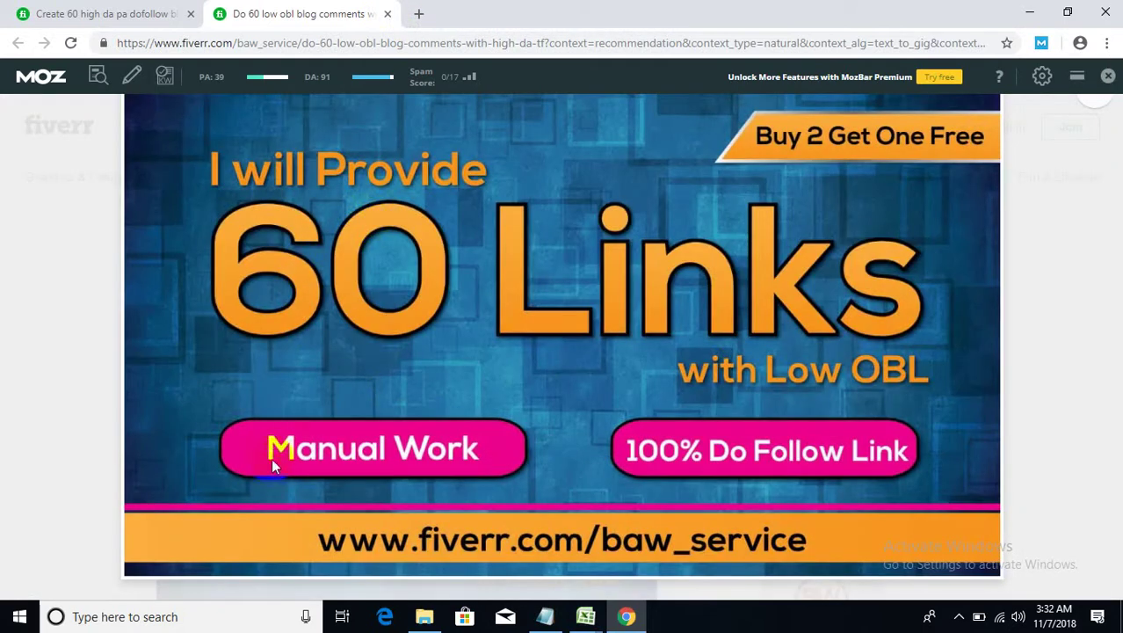
pyautogui.click(331, 539)
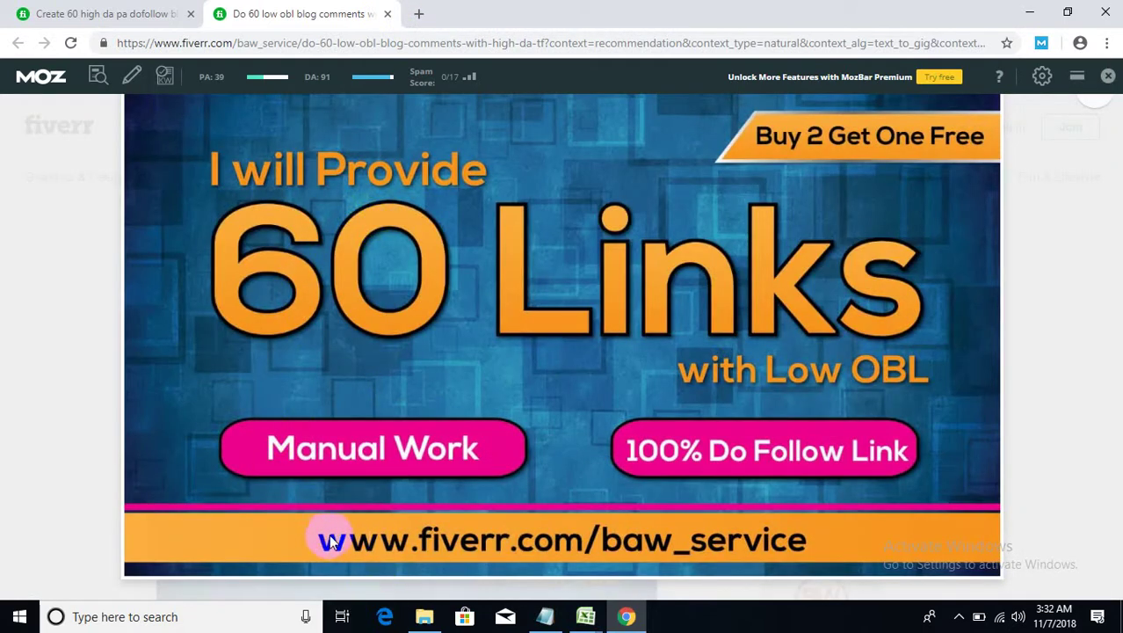
# - Save the 60 Links banner image to the Desktop as a JPG, then exit the lightbox
pyautogui.rightClick(539, 292)
pyautogui.click(569, 320)
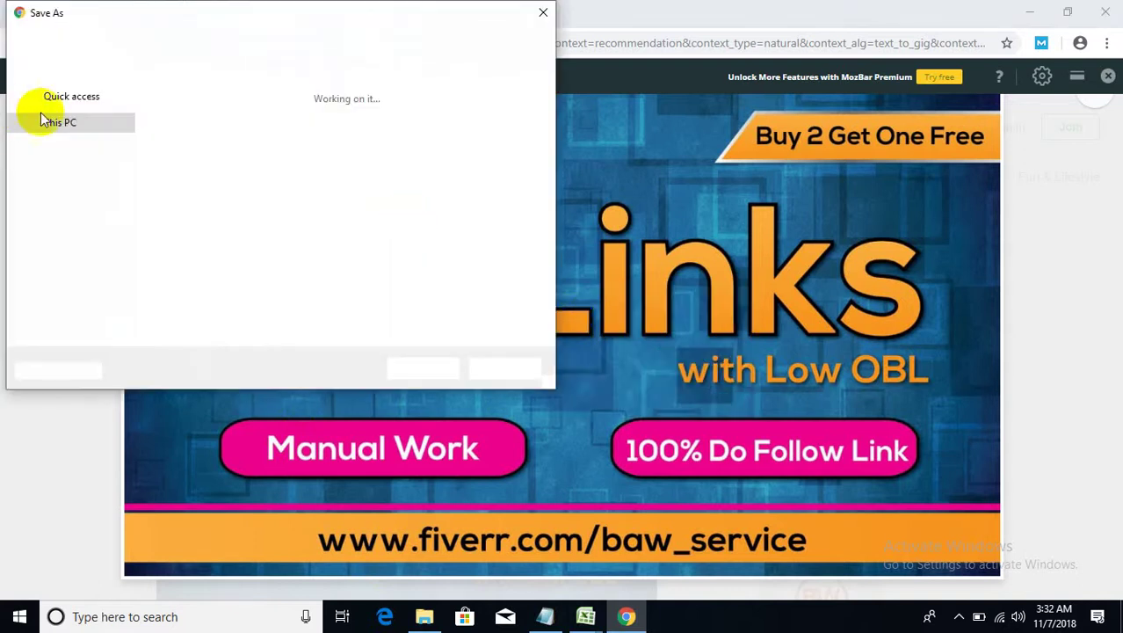
pyautogui.click(68, 158)
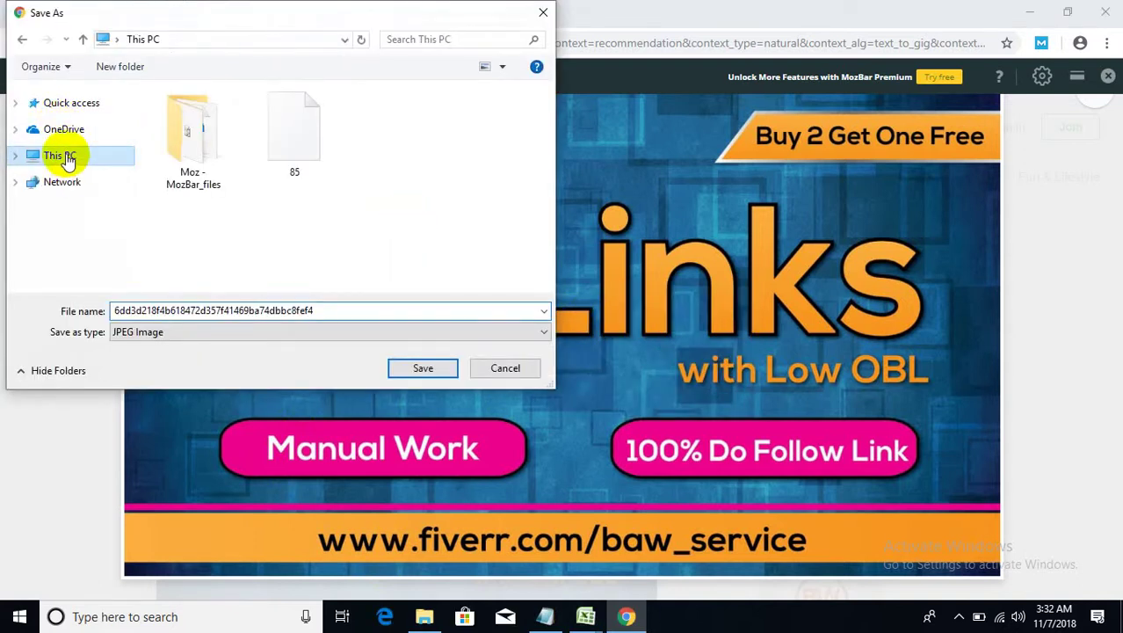
pyautogui.click(413, 369)
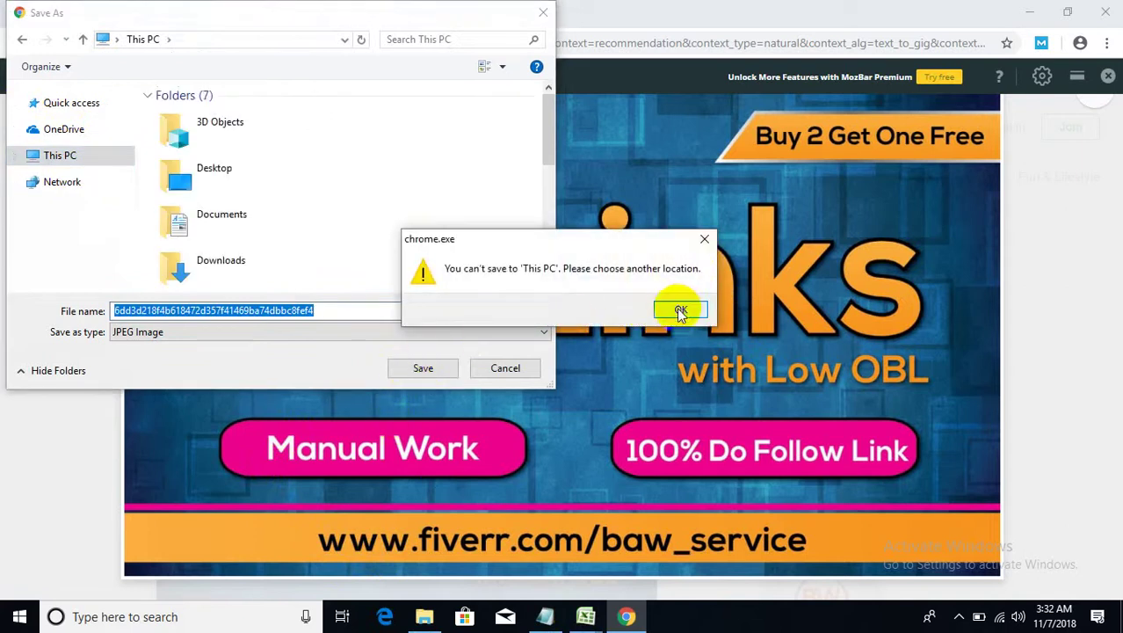
pyautogui.click(706, 240)
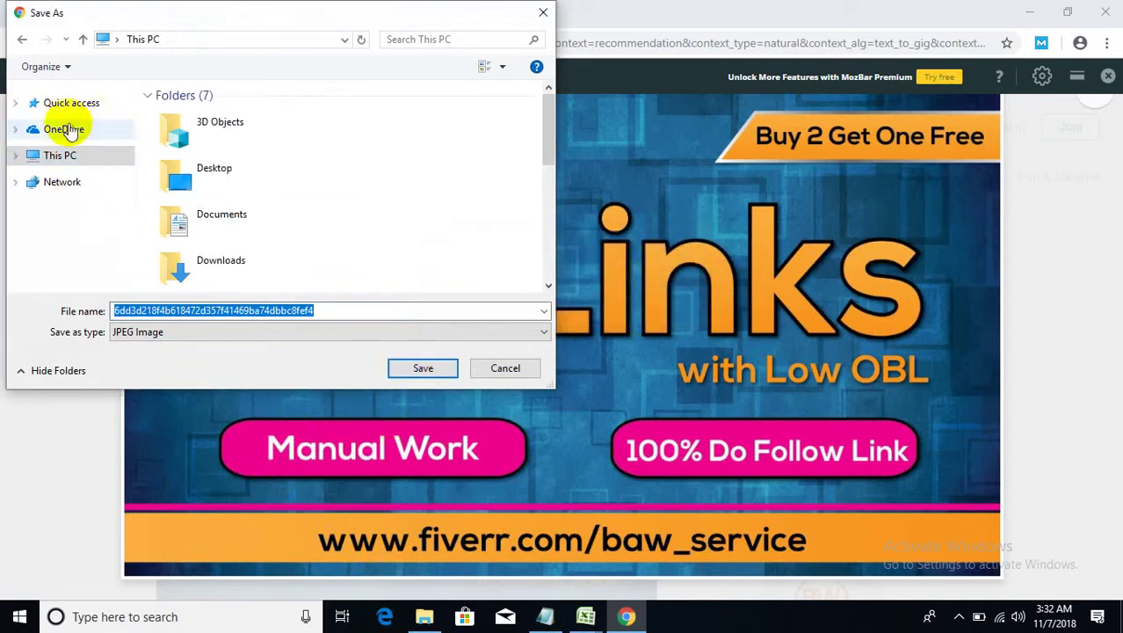
pyautogui.click(18, 157)
pyautogui.click(63, 137)
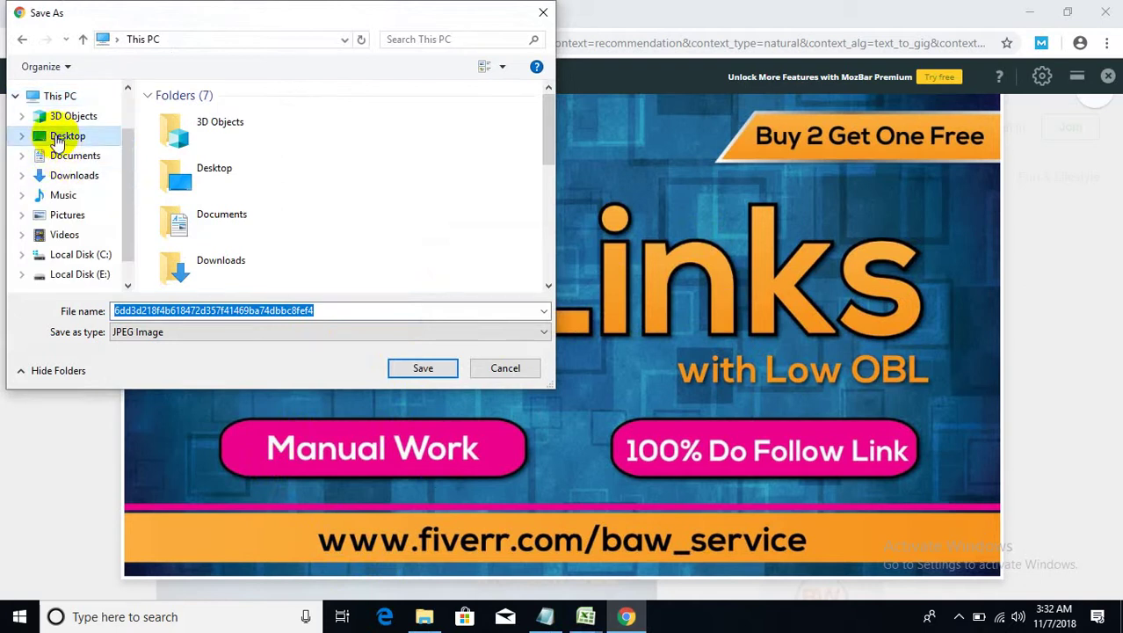
pyautogui.click(417, 368)
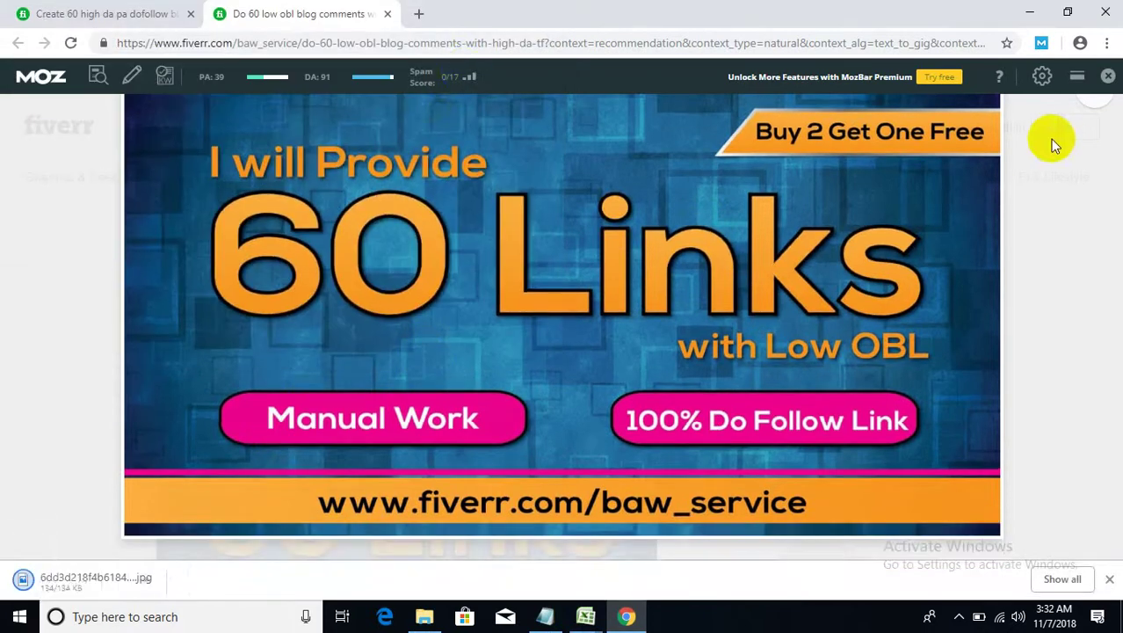
pyautogui.click(1052, 144)
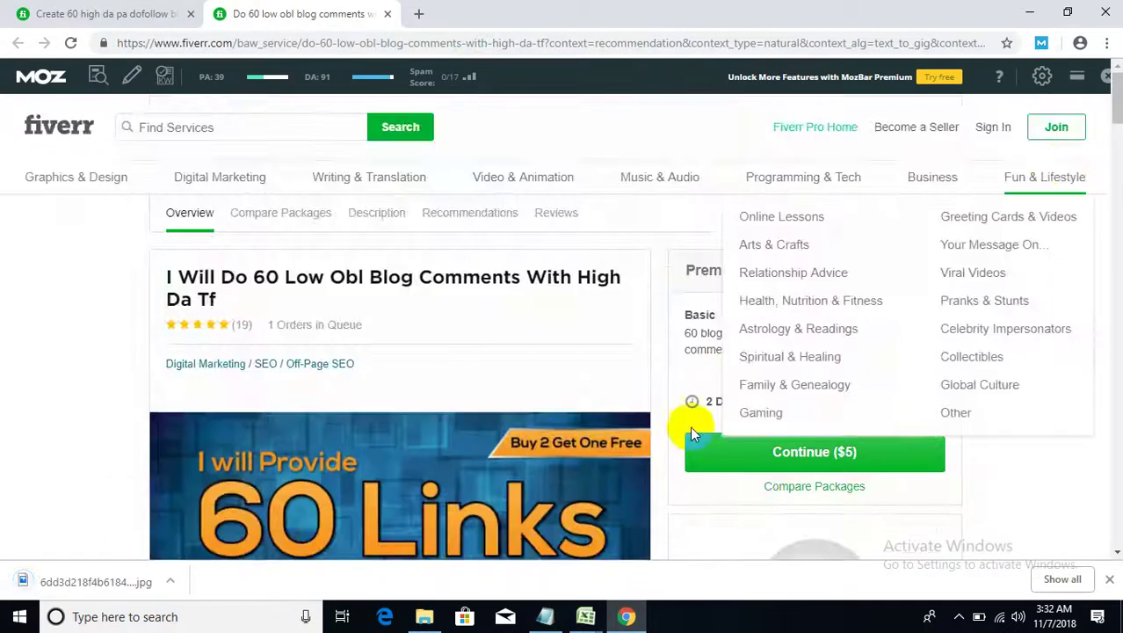
# - Load canva.com in a fresh Chrome tab
pyautogui.scroll(-3, 615, 418)
pyautogui.scroll(-5, 536, 409)
pyautogui.scroll(4, 534, 418)
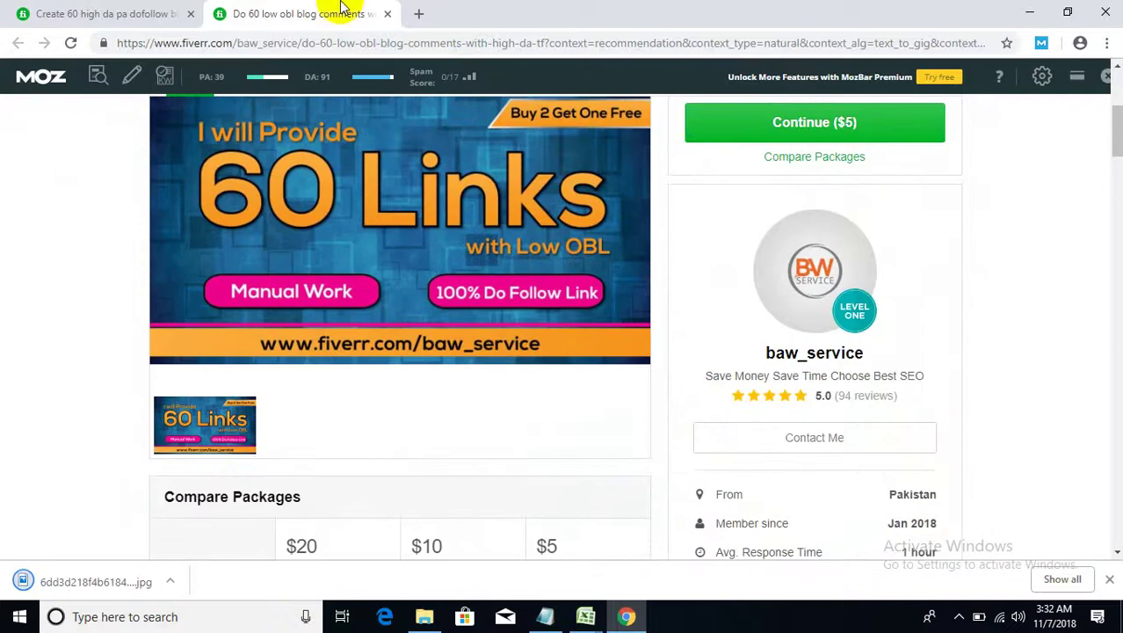
pyautogui.click(419, 13)
pyautogui.write('c')
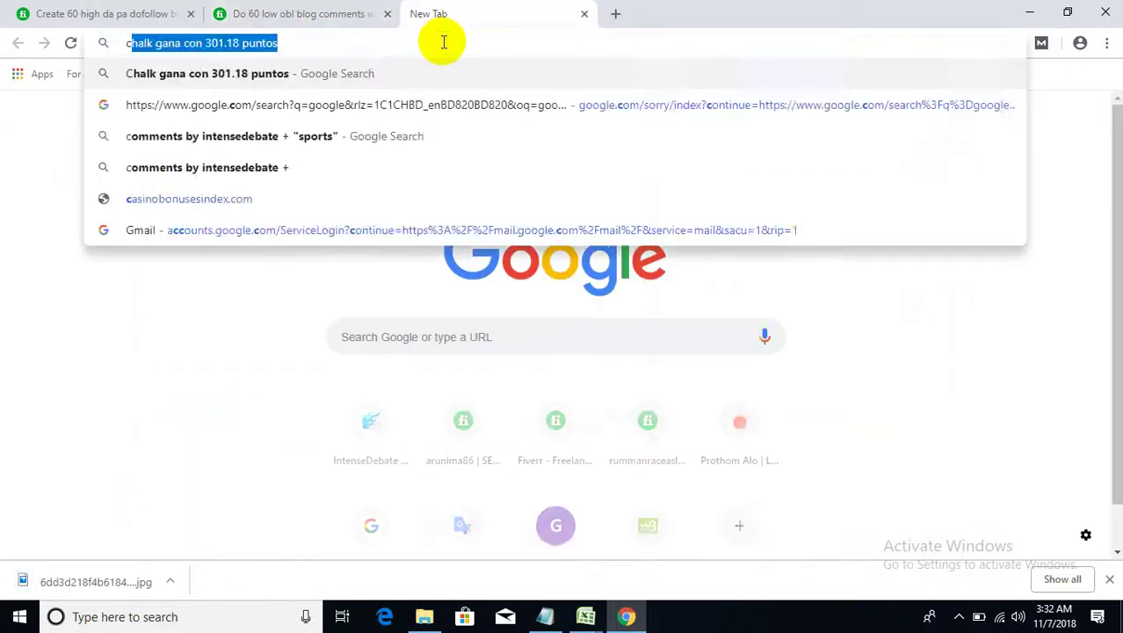
pyautogui.write('an')
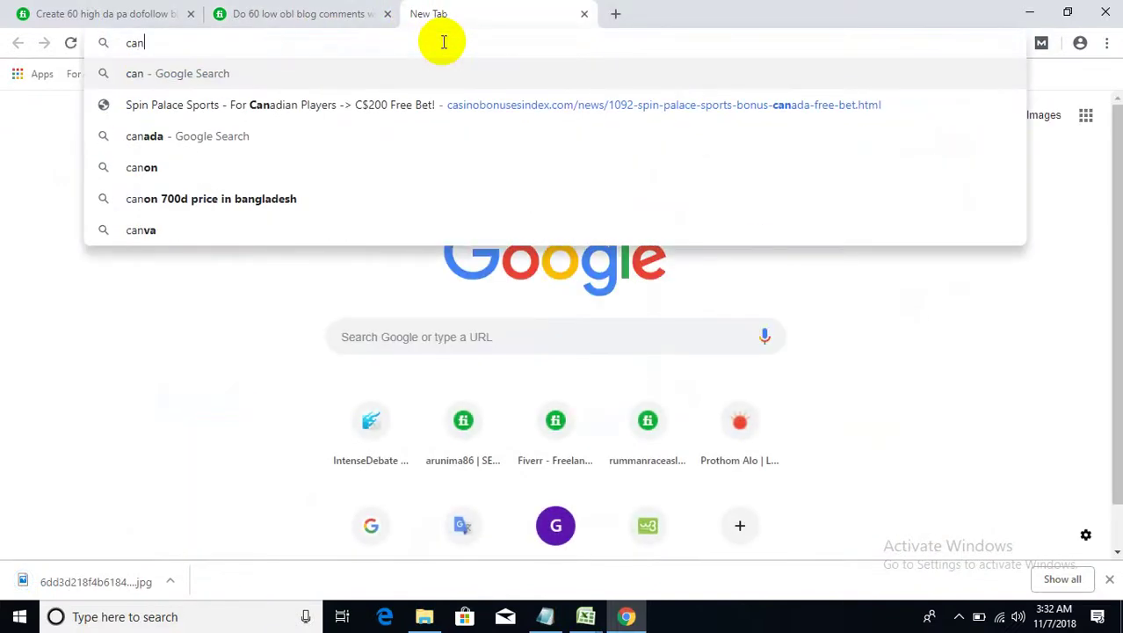
pyautogui.write('va')
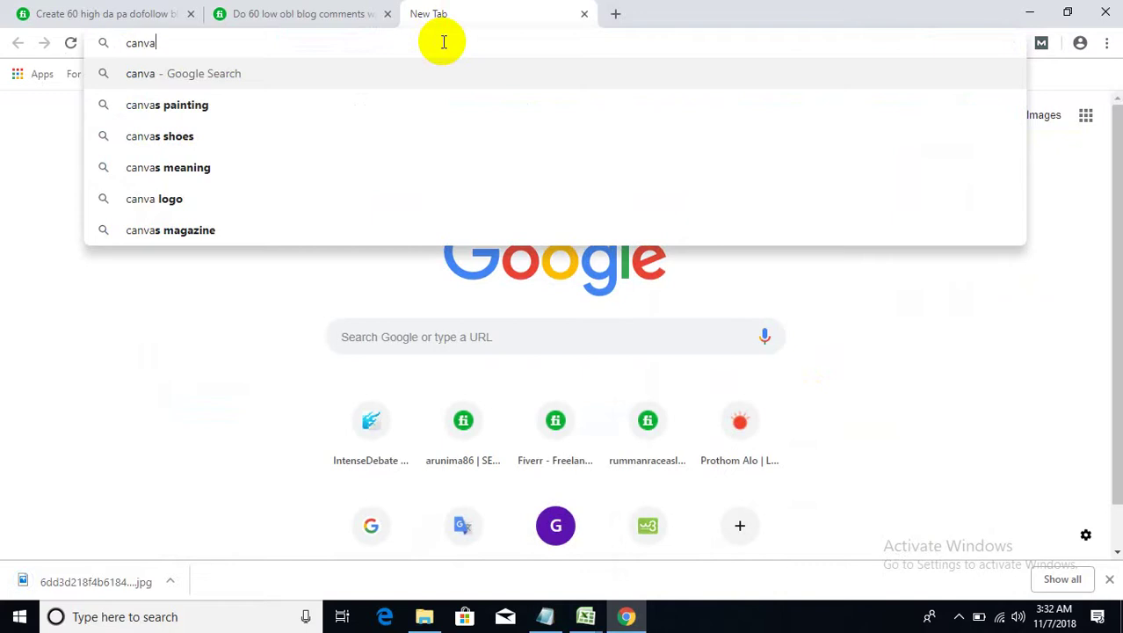
pyautogui.write('.')
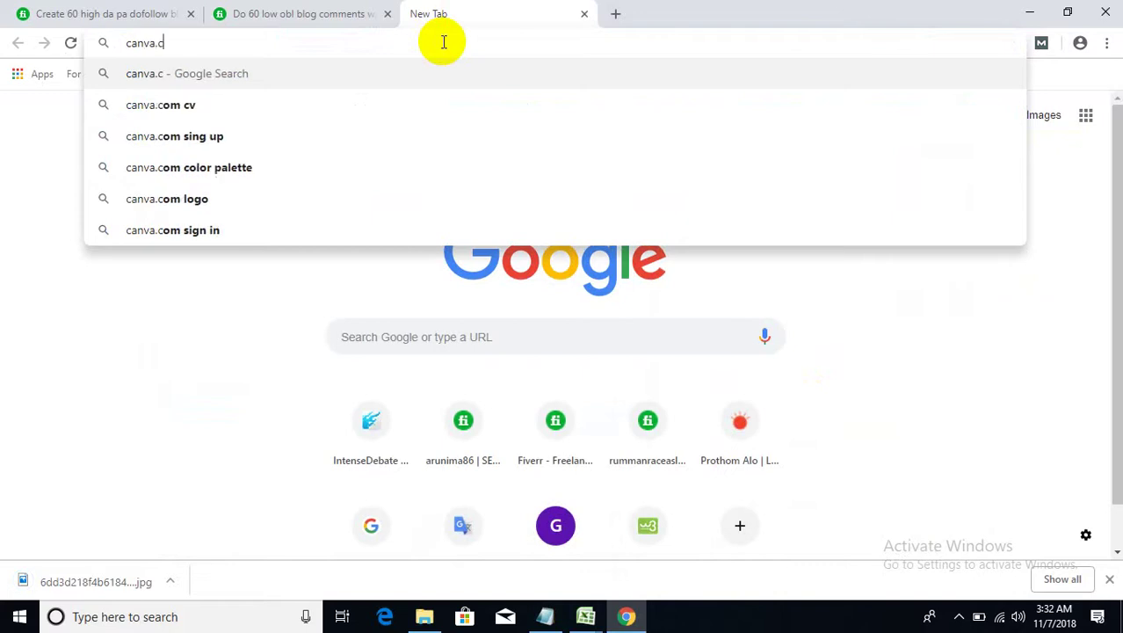
pyautogui.write('com')
pyautogui.press('Return')
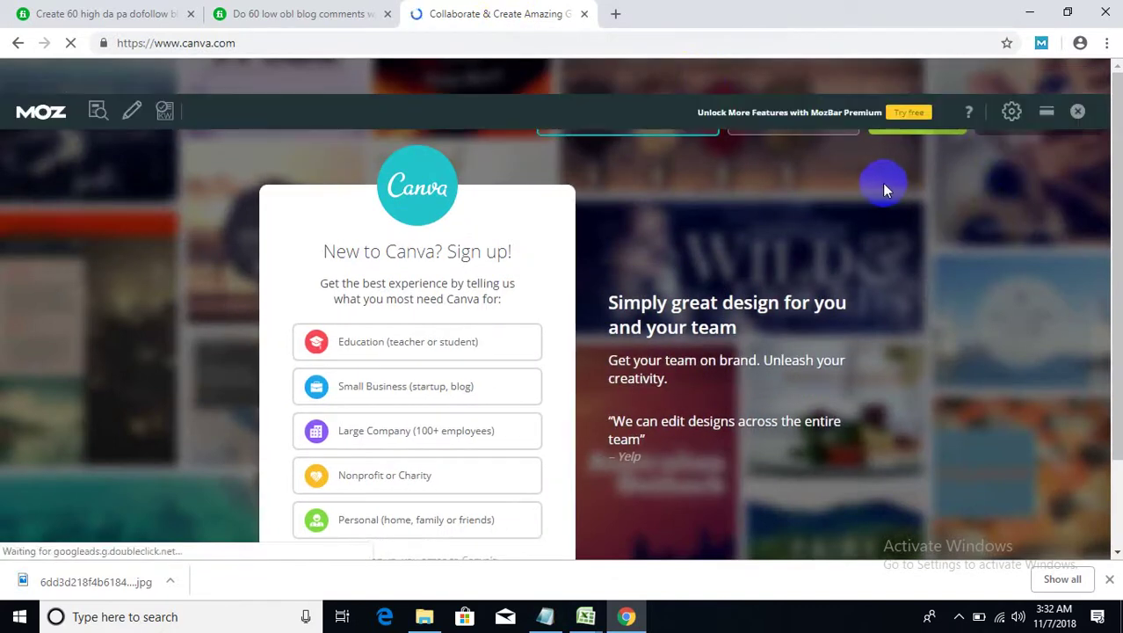
# - Close MozBar, start Log in with Google, cancel the popup and close the Canva tab
pyautogui.click(1079, 113)
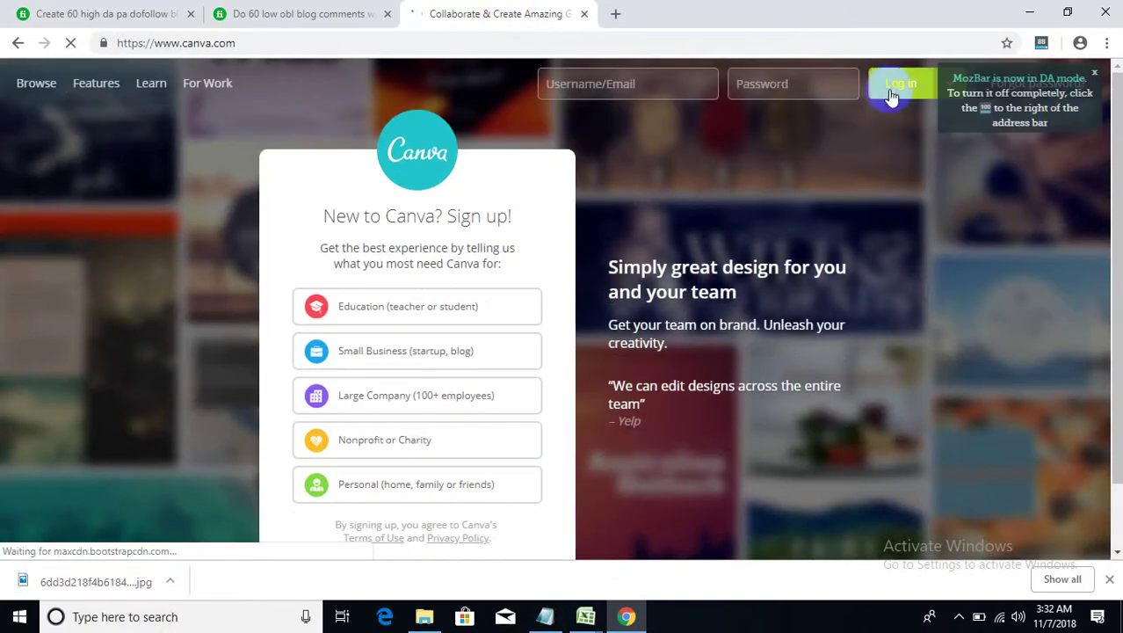
pyautogui.scroll(-1, 373, 204)
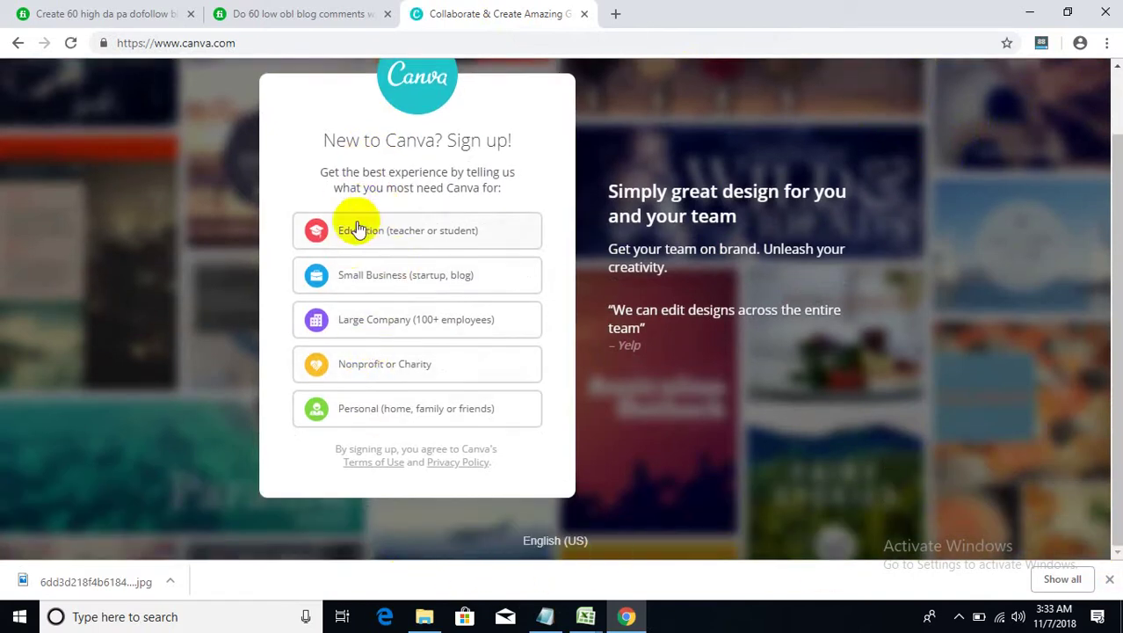
pyautogui.scroll(1, 382, 244)
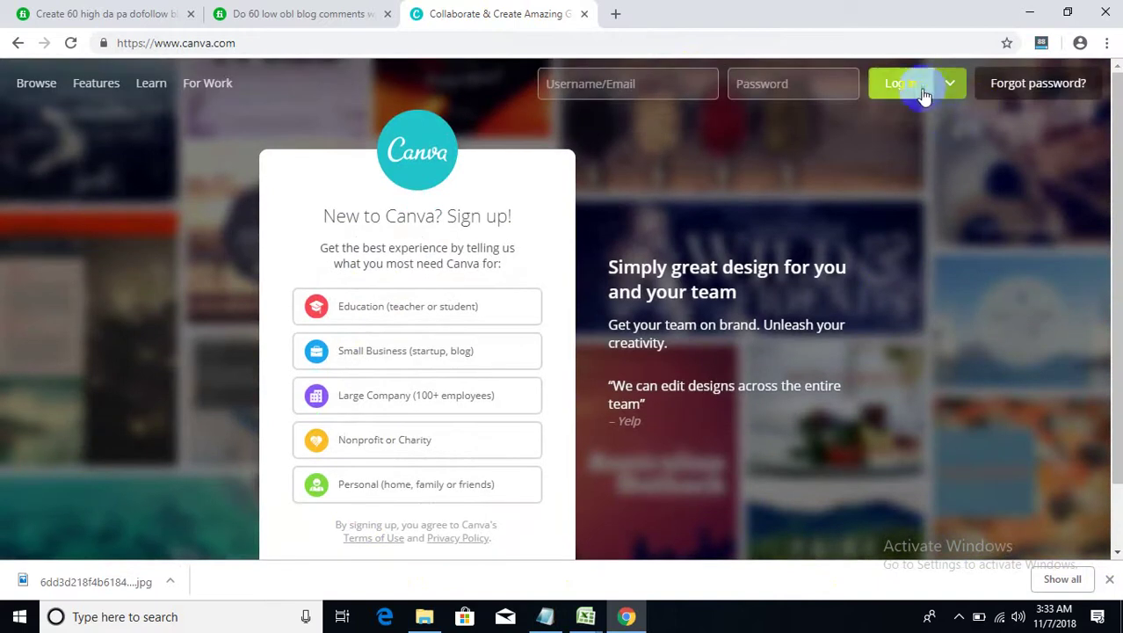
pyautogui.click(952, 87)
pyautogui.click(950, 190)
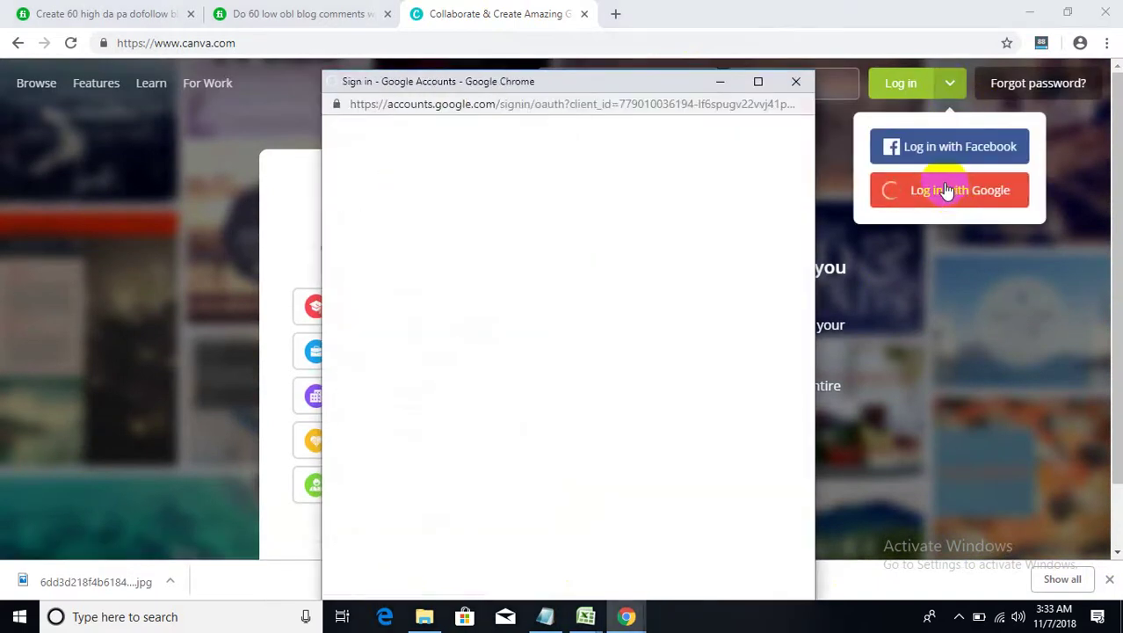
pyautogui.click(800, 81)
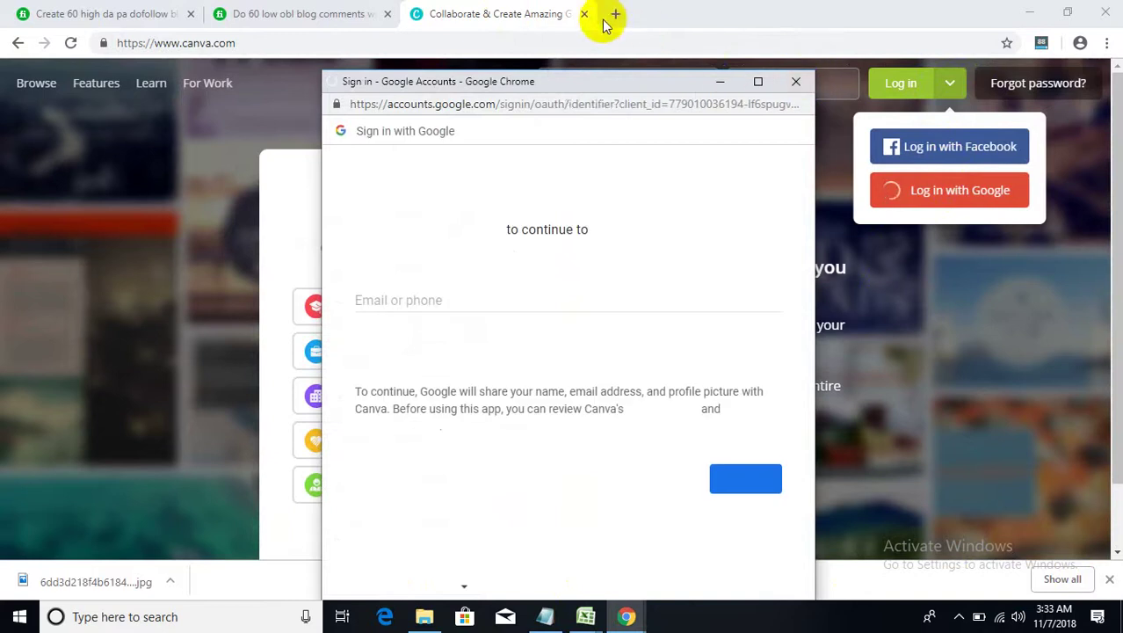
pyautogui.click(585, 17)
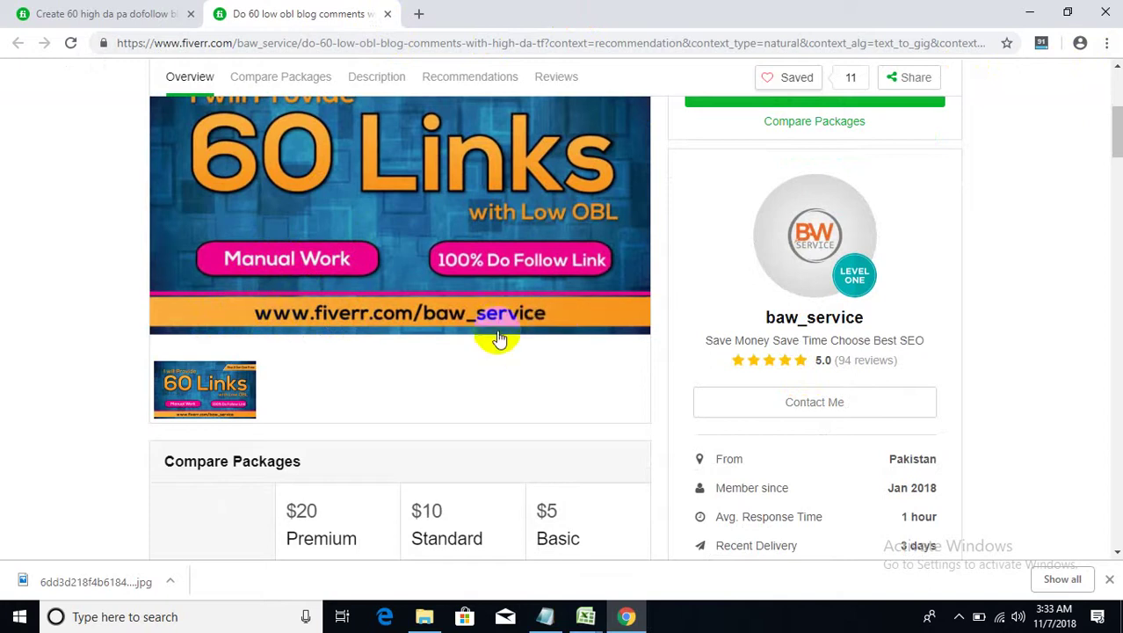
# - Close the 60 low OBL gig tab and go to the other seller's profile via the URL
pyautogui.click(387, 15)
pyautogui.scroll(15, 407, 198)
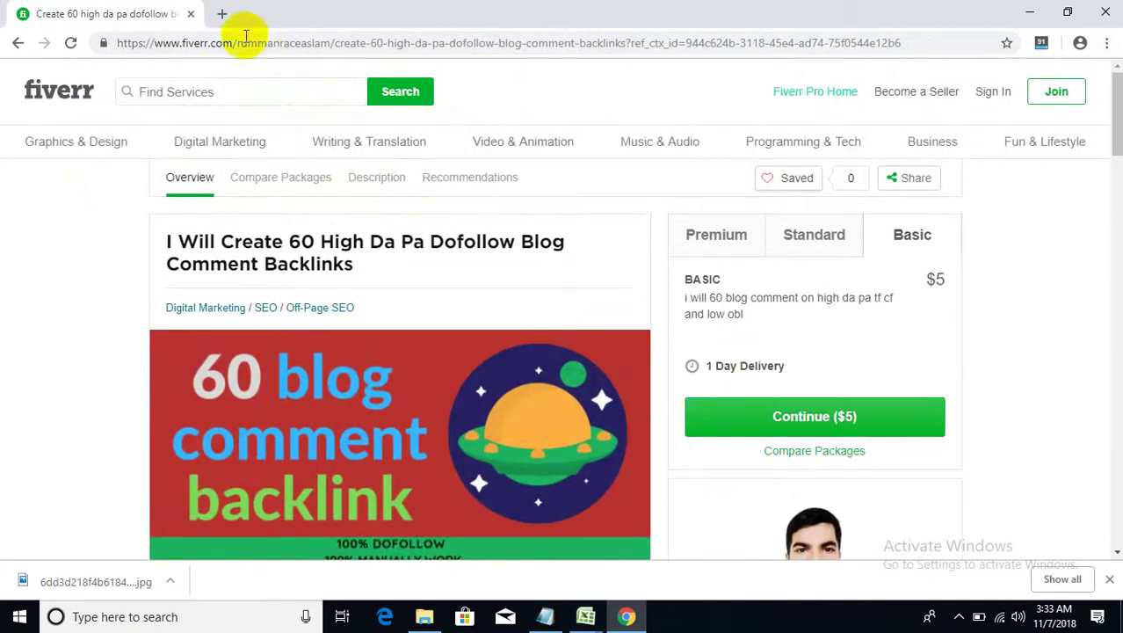
pyautogui.moveTo(238, 42); pyautogui.dragTo(1022, 103)
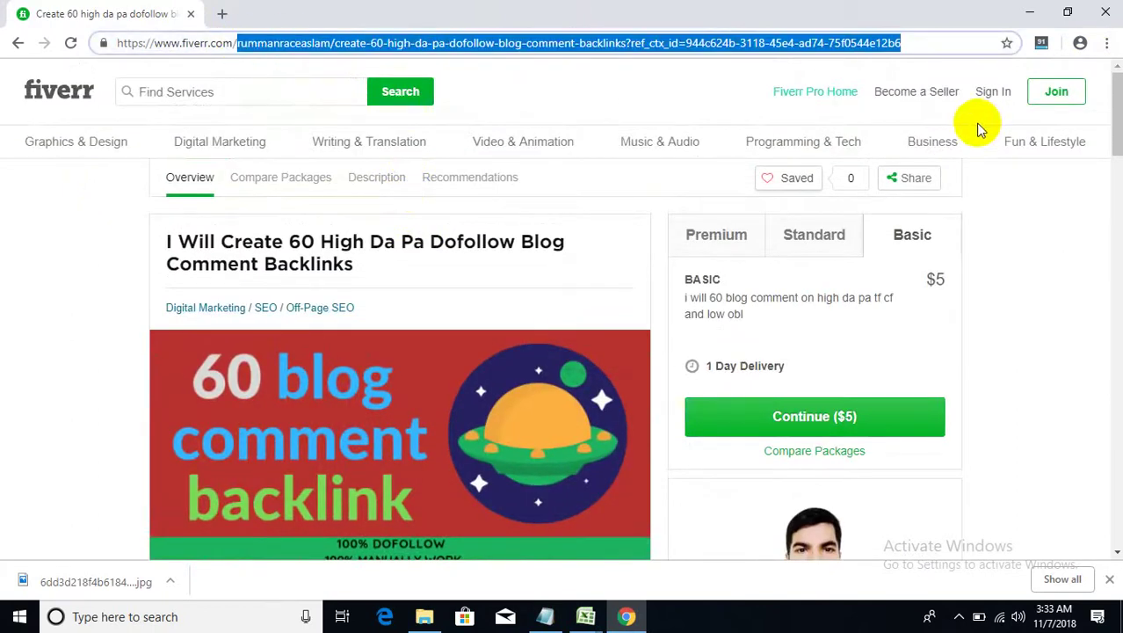
pyautogui.press('BackSpace')
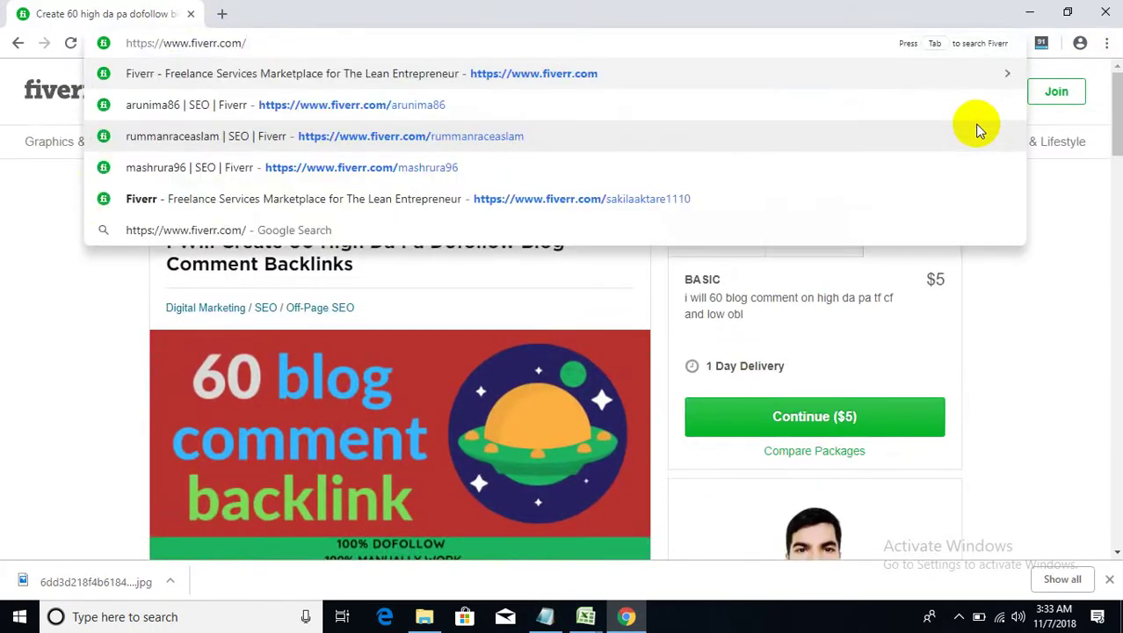
pyautogui.write('lokman64')
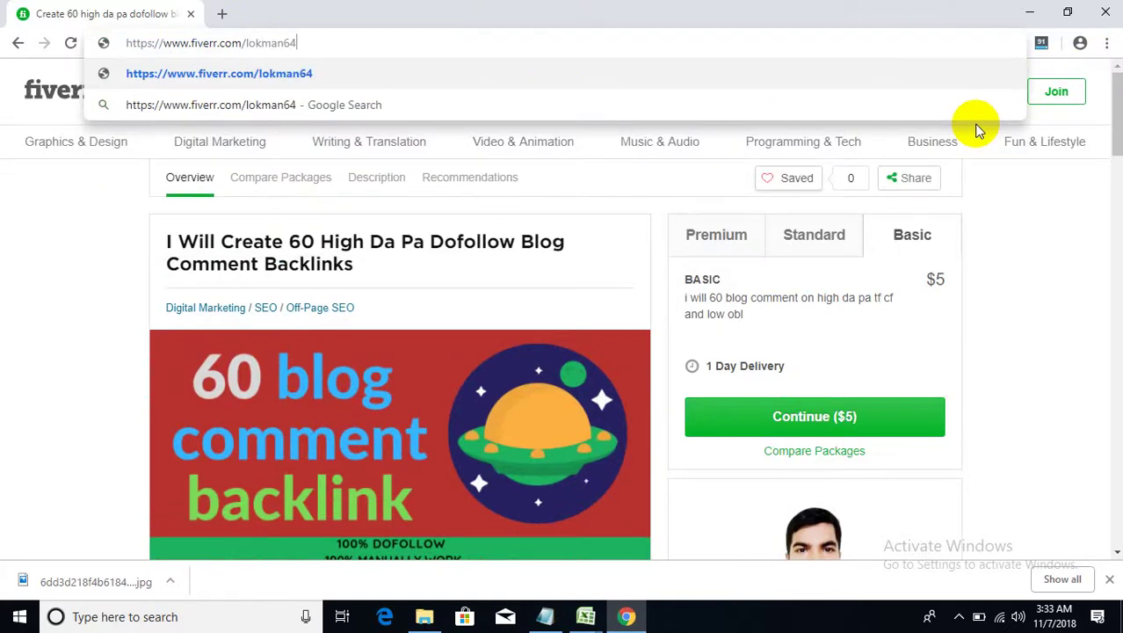
pyautogui.press('Return')
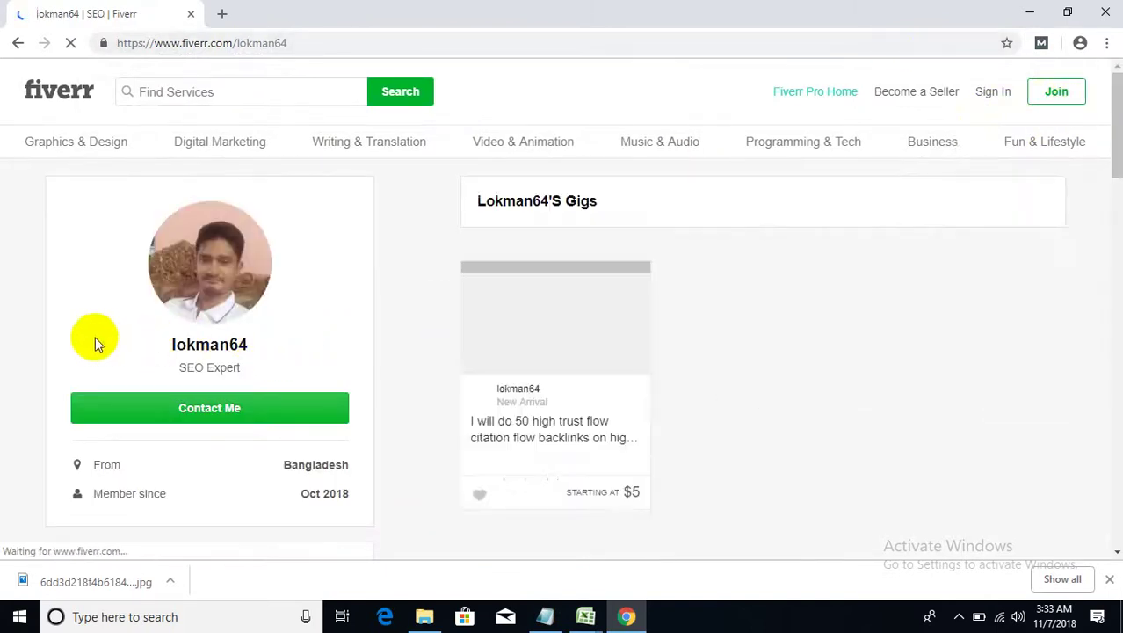
# - Highlight the seller's description and reveal the 4 remaining skill tags
pyautogui.scroll(-4, 95, 340)
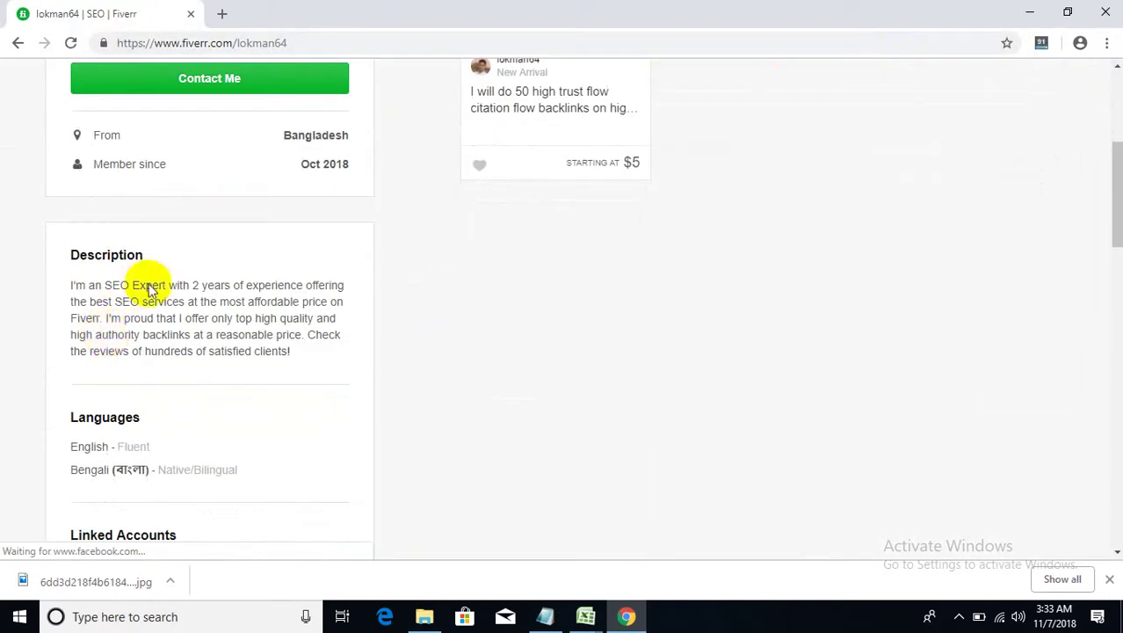
pyautogui.moveTo(226, 285); pyautogui.dragTo(316, 374)
pyautogui.scroll(-5, 314, 368)
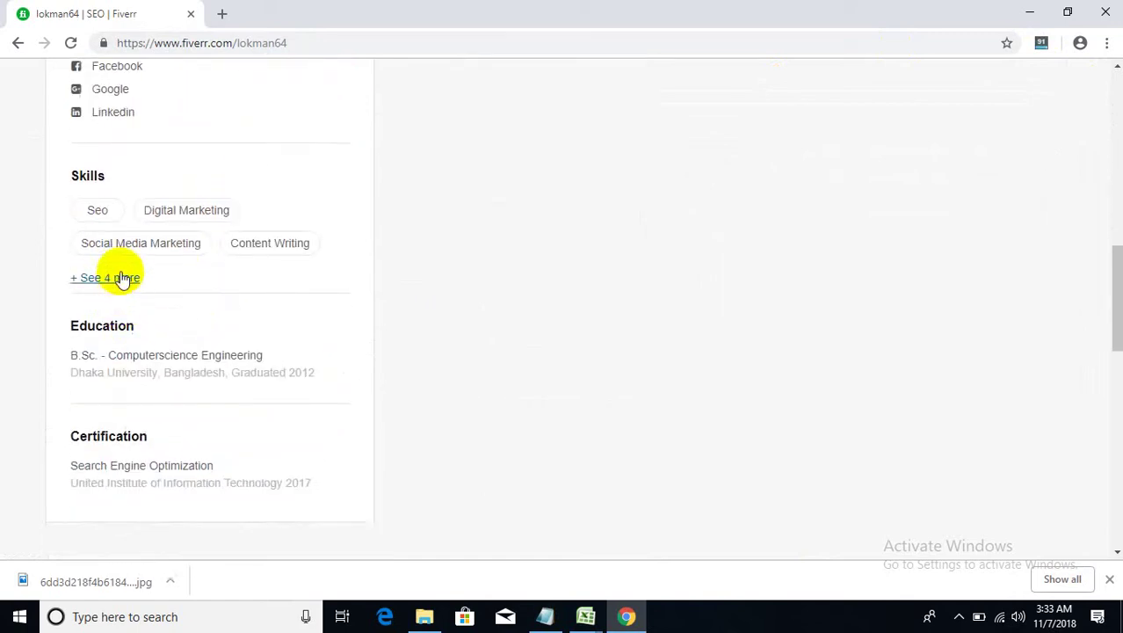
pyautogui.click(120, 276)
pyautogui.scroll(-2, 116, 332)
pyautogui.scroll(-2, 308, 290)
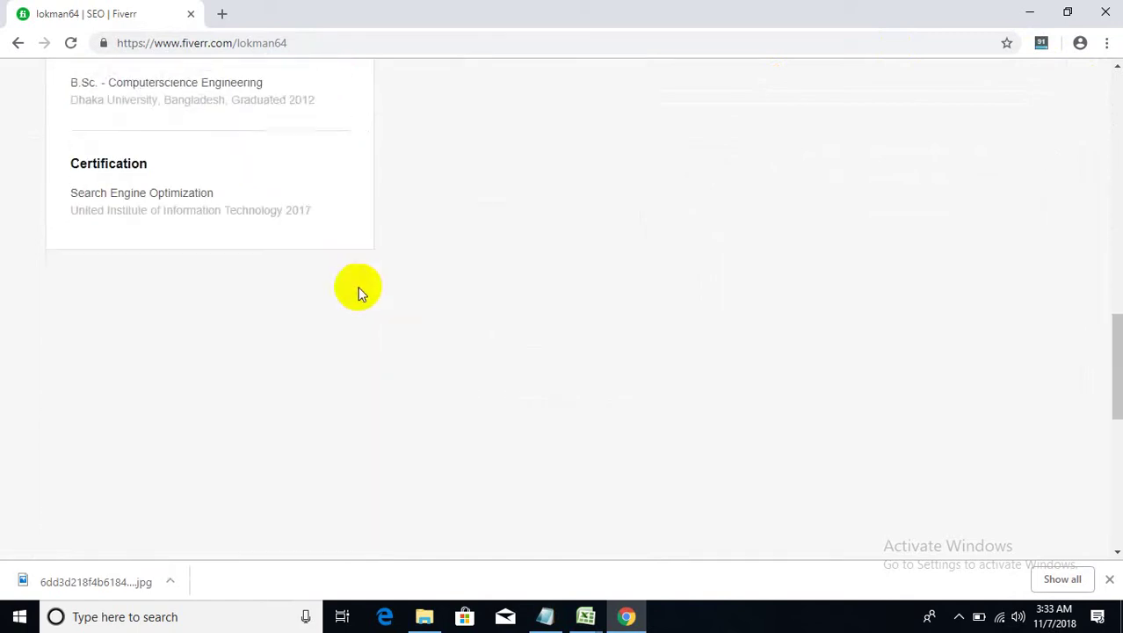
pyautogui.scroll(10, 527, 293)
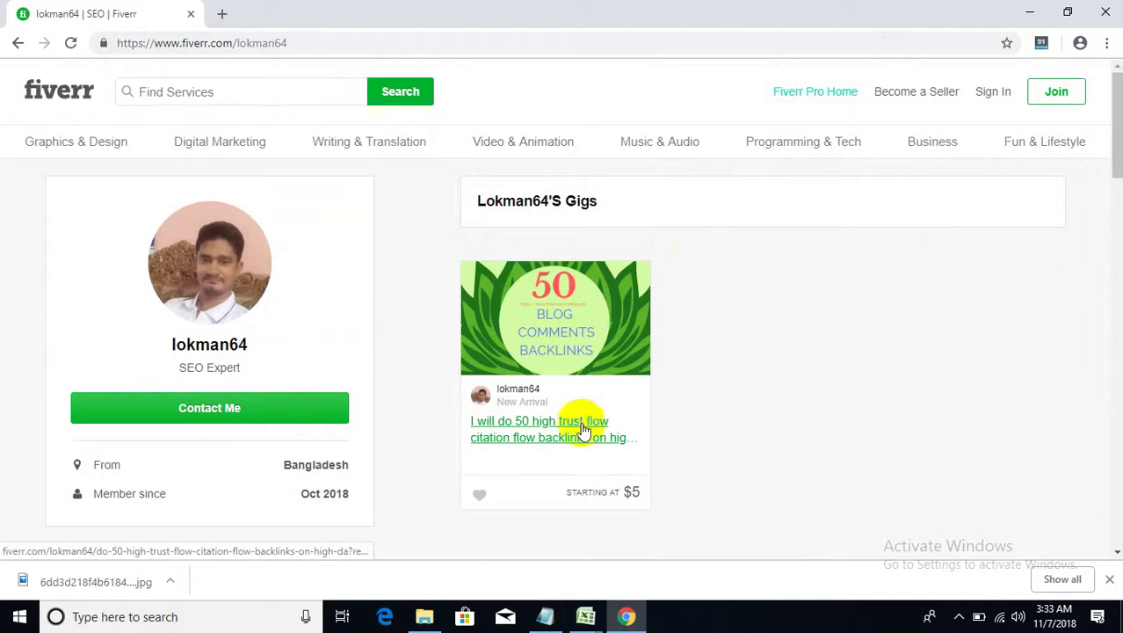